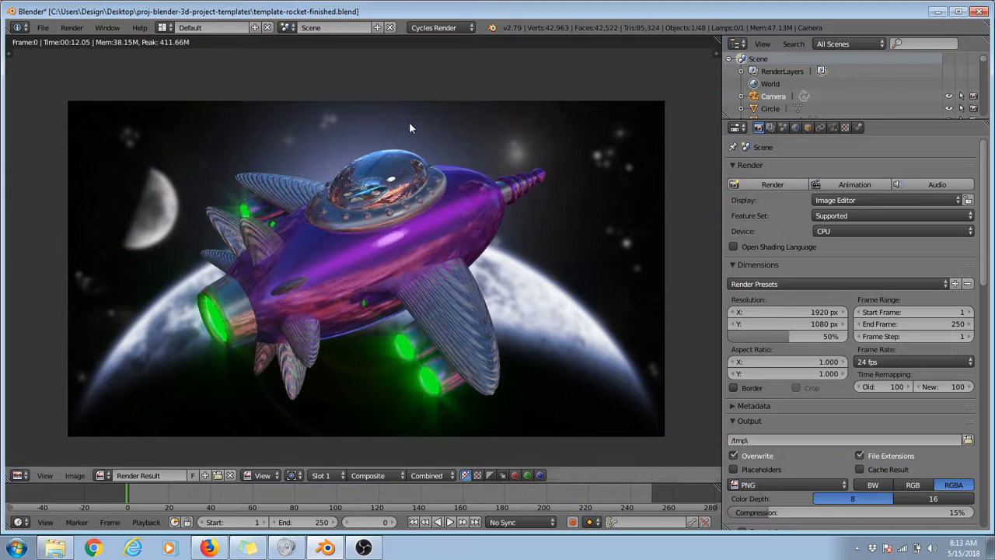
Step: Close the render result and pull the teal cockpit dome, inner disc, white cockpit ring and purple body away from the rocket
key("Escape")
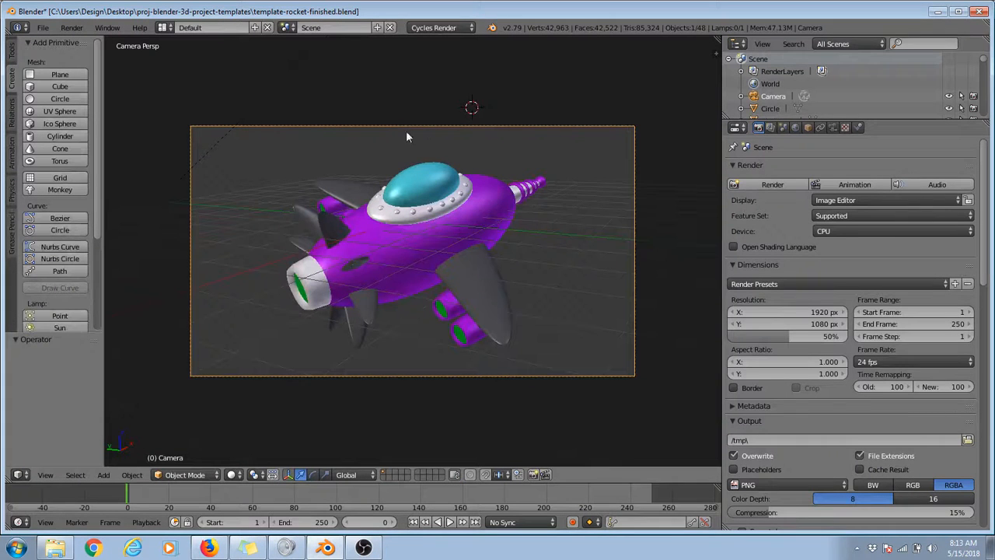
right_click_drag(430, 183, 583, 247)
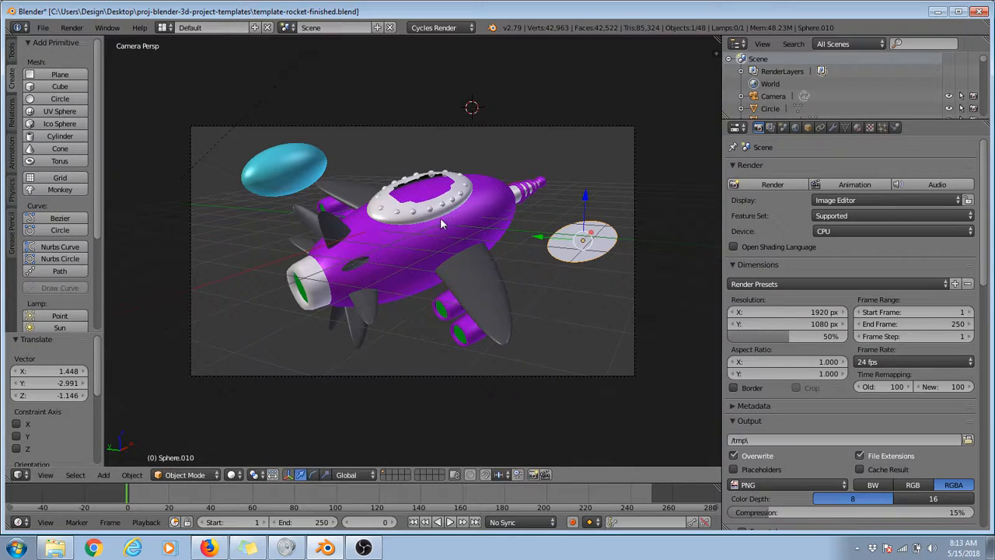
right_click_drag(441, 225, 647, 370)
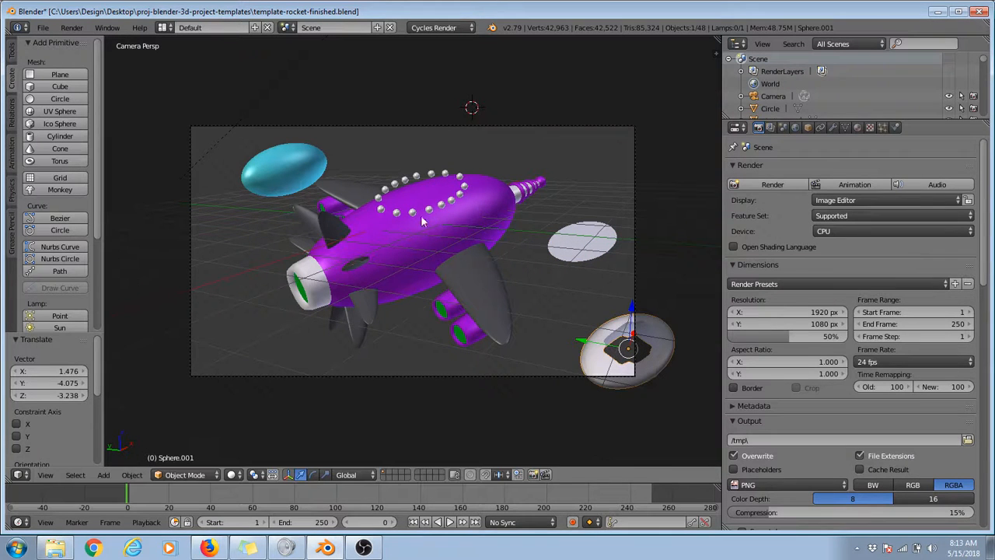
right_click_drag(430, 217, 347, 311)
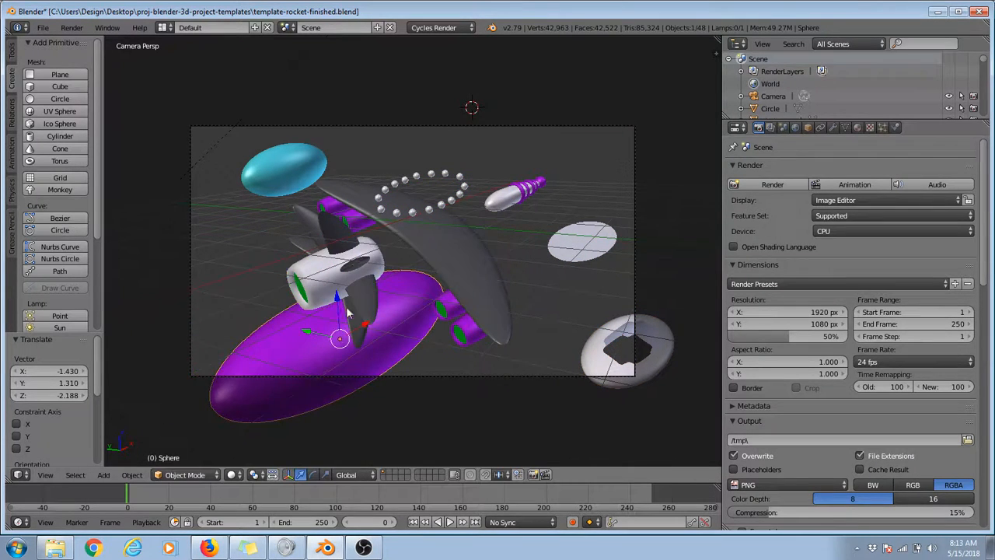
Step: Move the white nose piece and the white rear engine nozzle away from the remaining rocket parts
scroll(348, 311, "down", 3)
right_click_drag(469, 222, 474, 265)
middle_click_drag(474, 265, 523, 228)
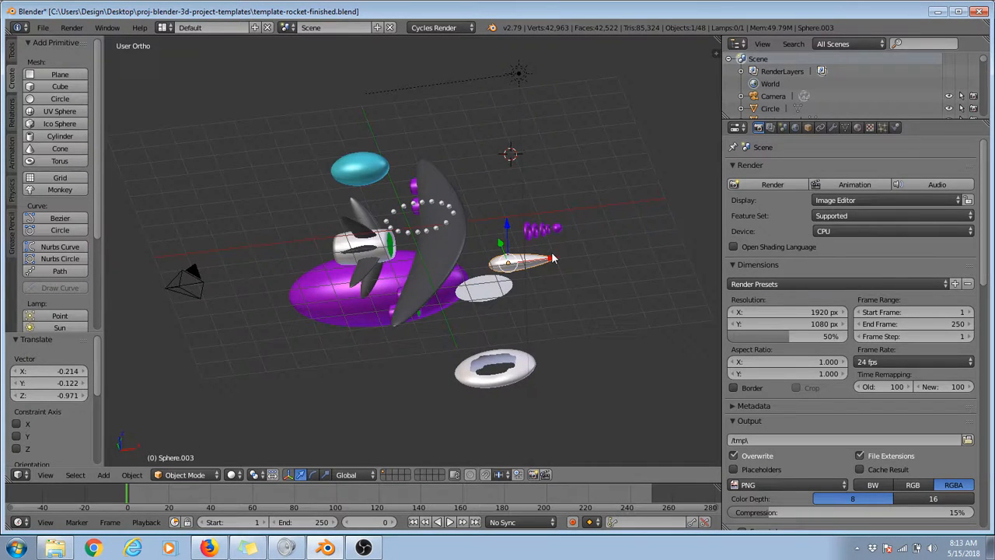
middle_click_drag(284, 222, 451, 235)
right_click_drag(413, 292, 524, 334)
middle_click_drag(525, 336, 479, 218)
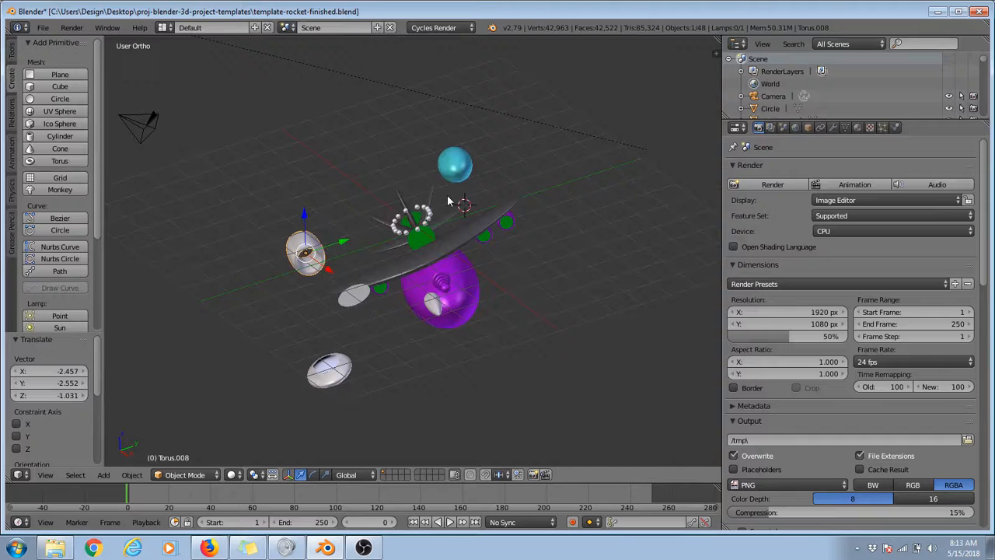
Step: Box-select all the rocket parts and delete them, keeping only the camera and lamp
key("b")
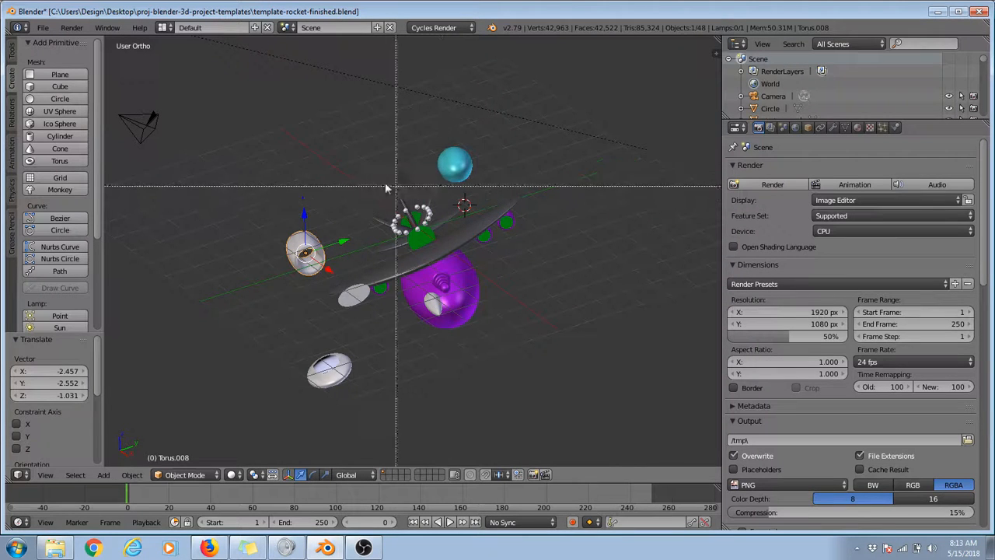
left_click_drag(252, 128, 528, 423)
key("x")
left_click(534, 327)
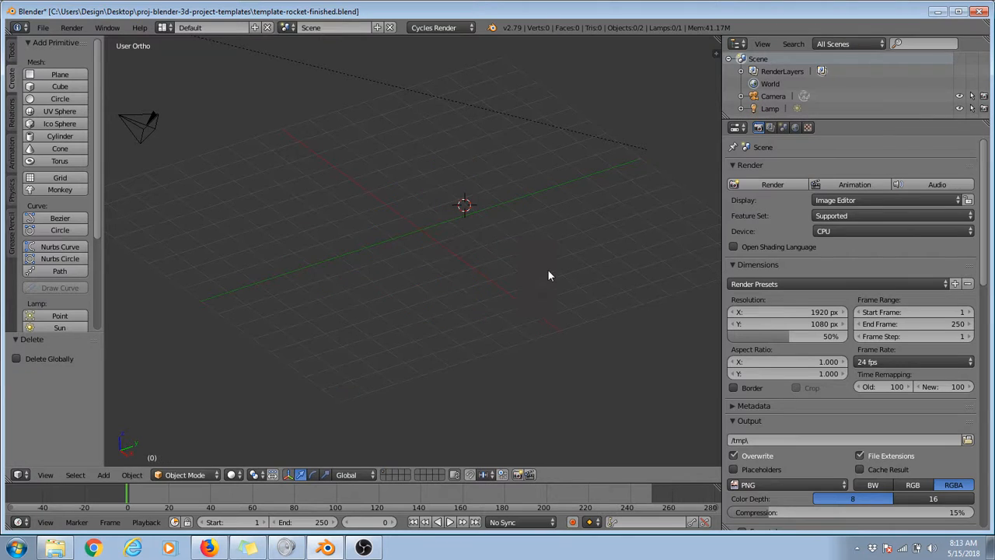
Step: In camera view and Object Mode, add a UV sphere at the 3D cursor in the lower part of the camera frame
key("KP_5")
key("KP_0")
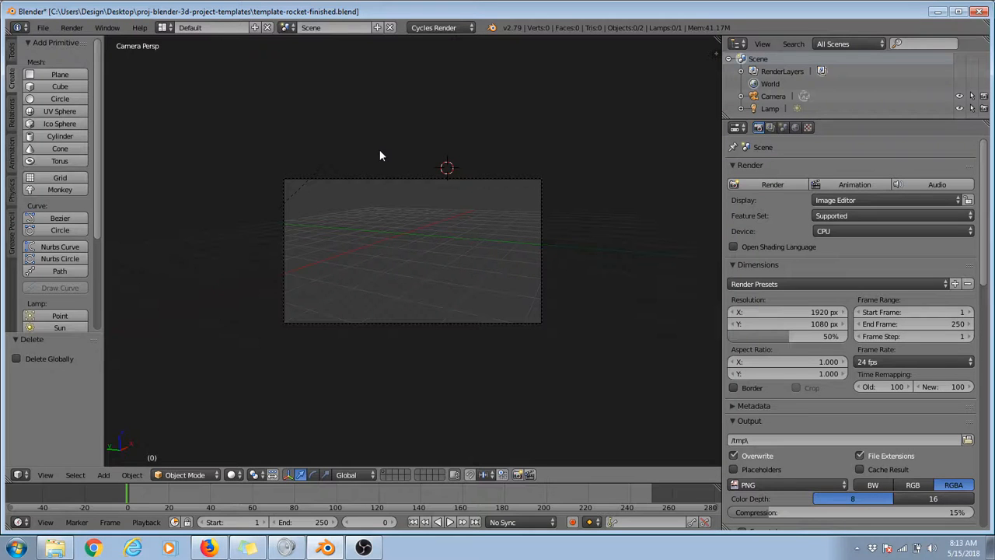
left_click(185, 476)
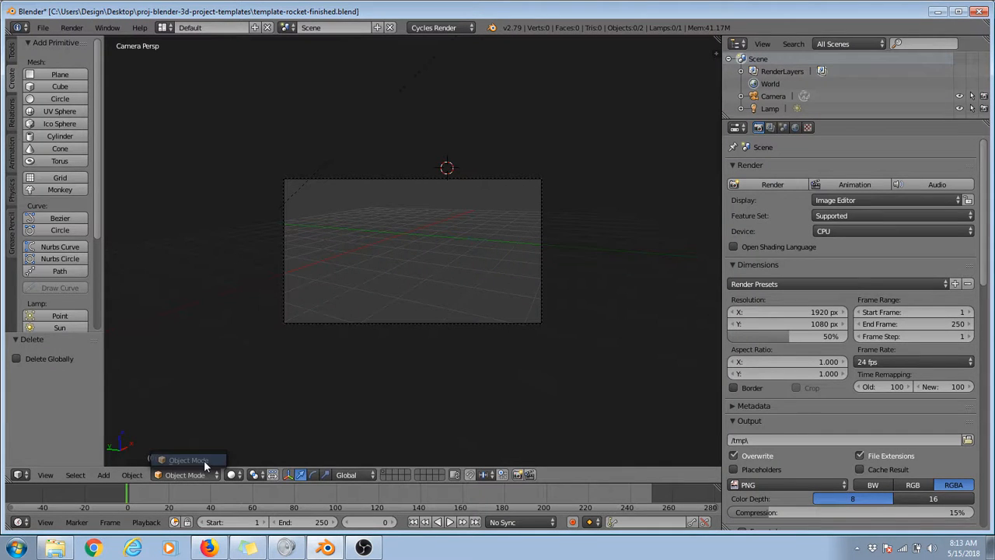
left_click(204, 460)
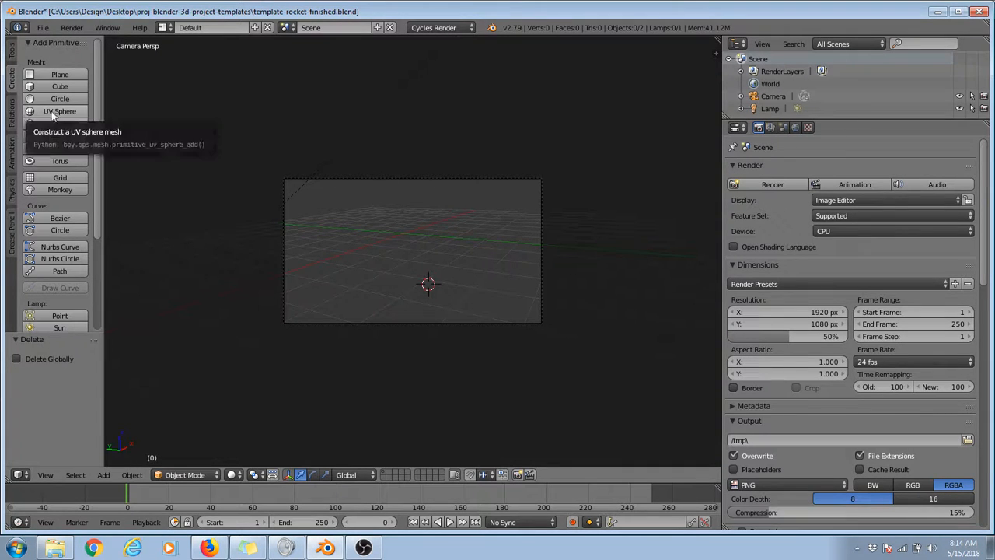
left_click(71, 114)
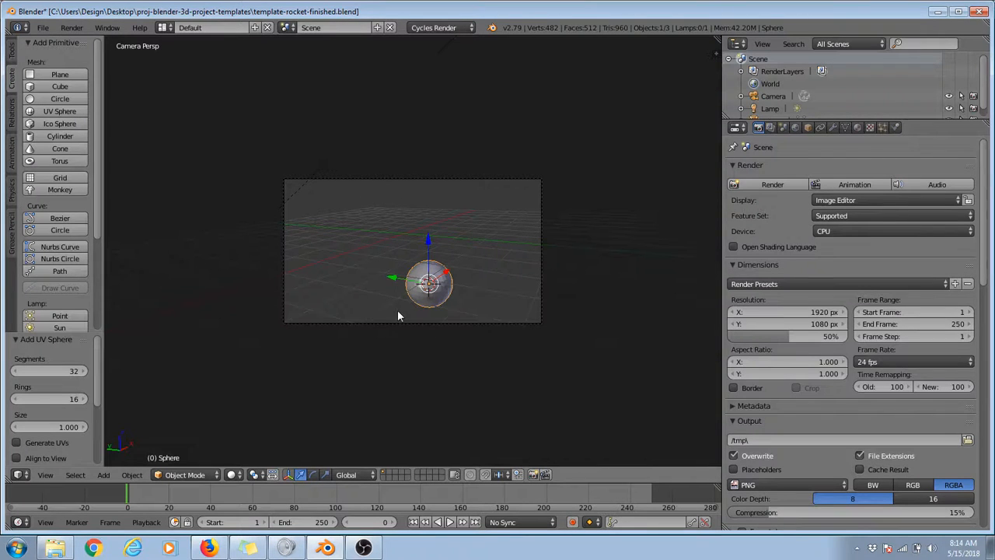
Step: Switch to the Snipping Tool and capture the 3D viewport area with the sphere and the viewport header
left_click(17, 547)
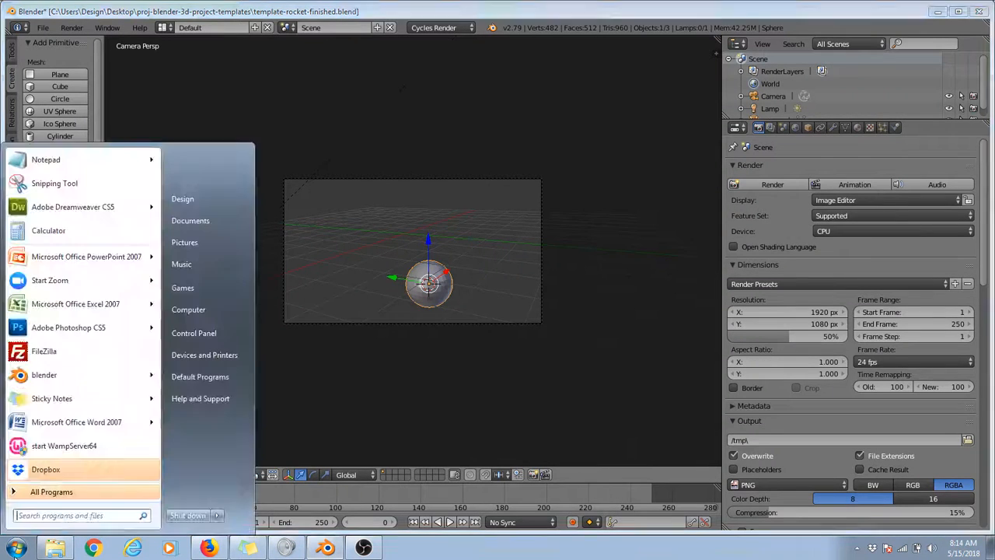
left_click(64, 187)
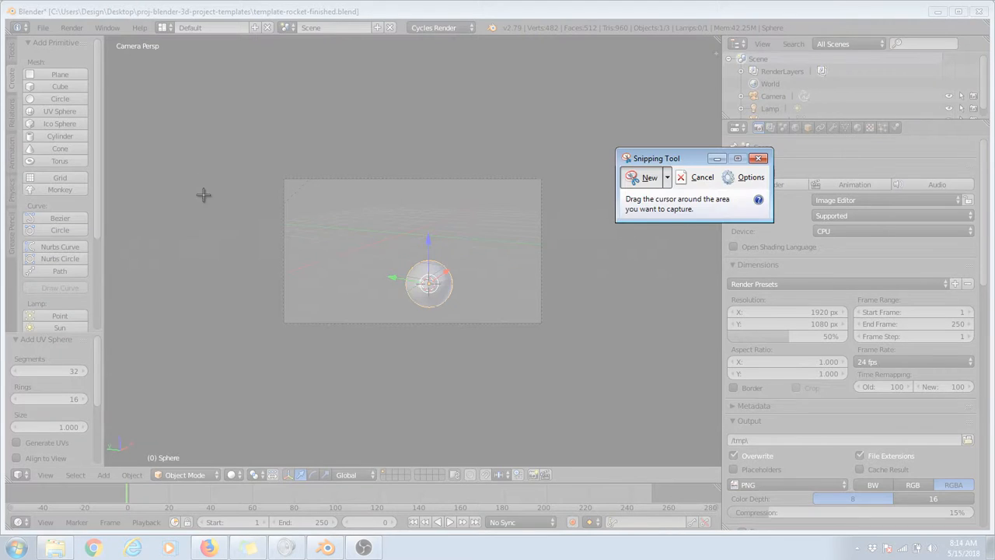
left_click_drag(191, 147, 635, 511)
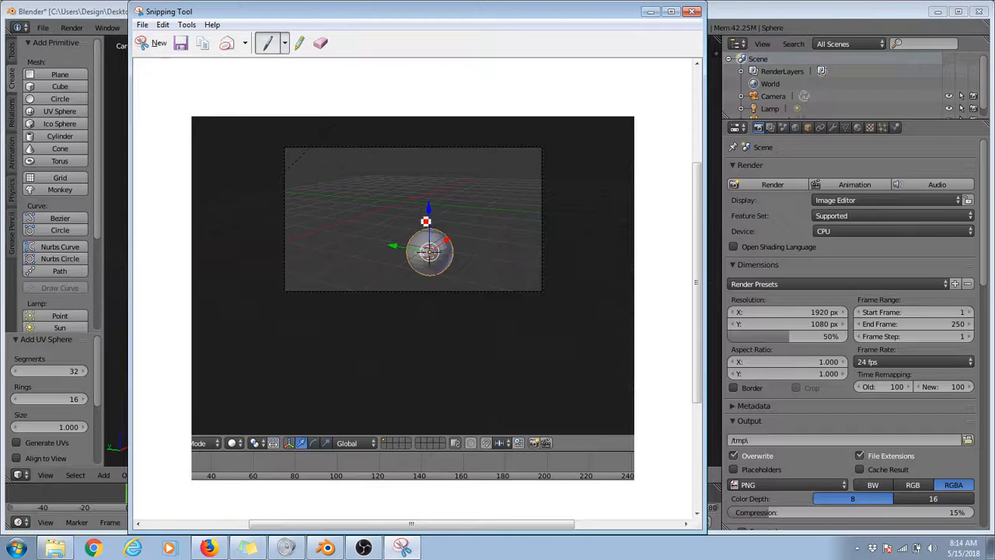
Step: Annotate the snip in red: mark the sphere's axis arrows, write and circle XYZ, and draw an arrow to the manipulator controls
mouse_move(424, 206)
left_mouse_down()
mouse_move(424, 220)
mouse_move(401, 241)
mouse_move(480, 228)
left_mouse_up()
left_click_drag(344, 203, 355, 217)
mouse_move(348, 220)
left_mouse_down()
mouse_move(356, 200)
mouse_move(369, 216)
mouse_move(375, 204)
mouse_move(404, 219)
mouse_move(333, 191)
mouse_move(389, 231)
mouse_move(363, 229)
left_mouse_up()
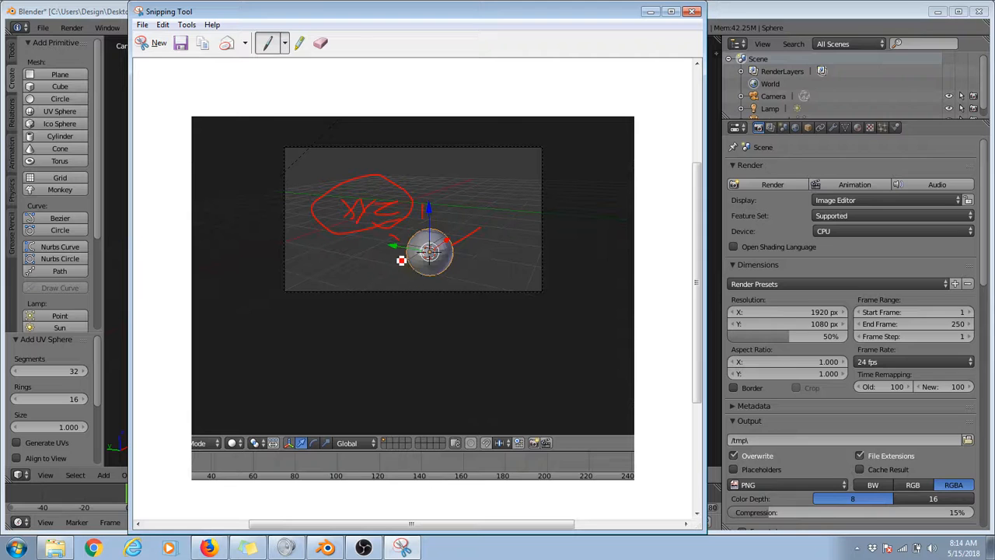
mouse_move(396, 258)
left_mouse_down()
mouse_move(310, 415)
mouse_move(327, 422)
left_mouse_up()
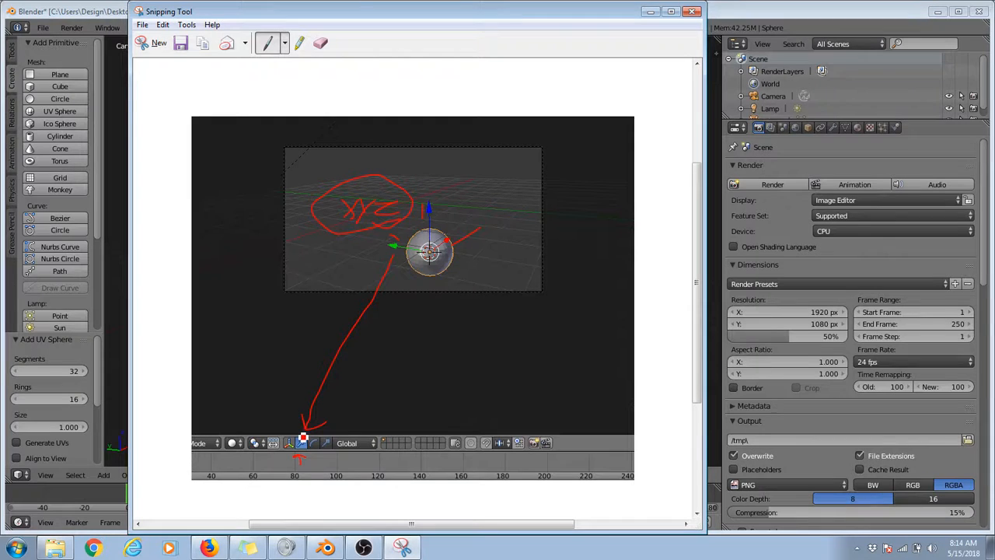
mouse_move(318, 467)
left_mouse_down()
mouse_move(319, 457)
mouse_move(339, 463)
left_mouse_up()
mouse_move(293, 440)
left_mouse_down()
mouse_move(286, 459)
mouse_move(300, 440)
mouse_move(284, 444)
left_mouse_up()
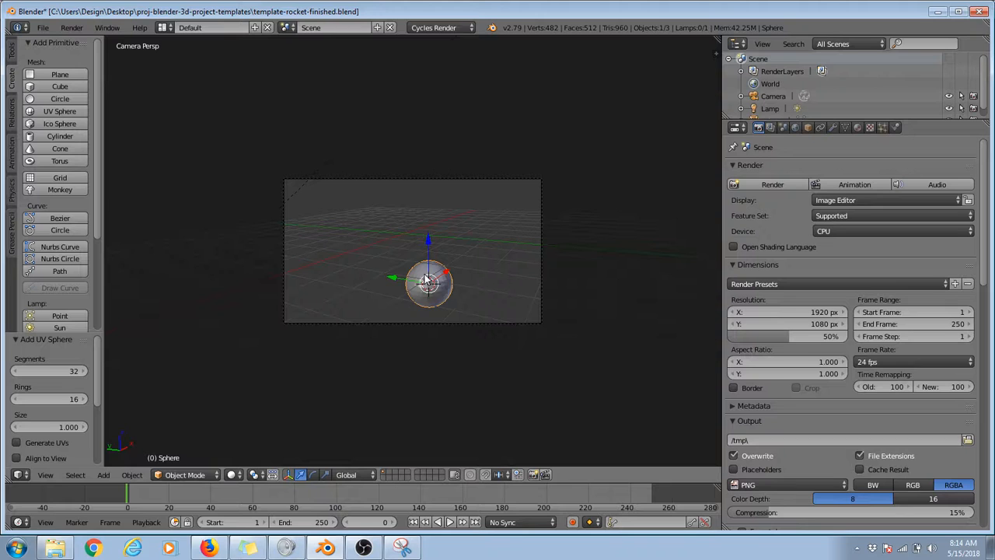
Step: Raise the sphere along the Z axis and move it about 1.12 units along the Y axis
key("g")
key("z")
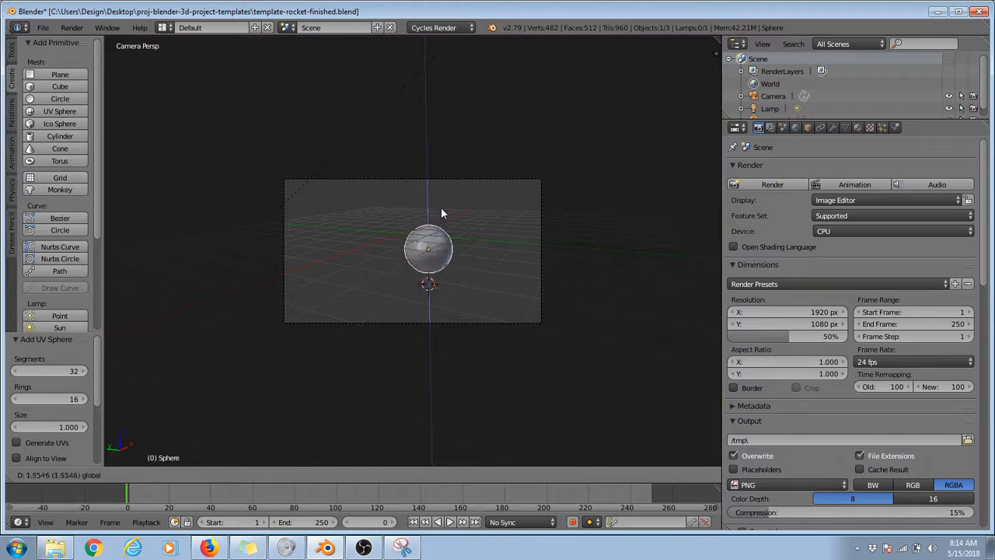
left_click(441, 207)
left_click_drag(402, 249, 378, 250)
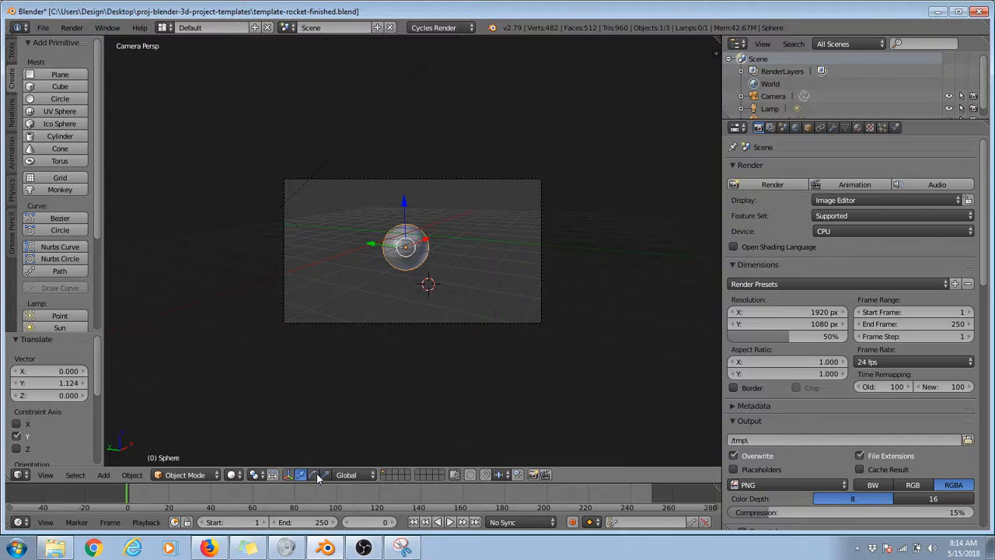
Step: Stretch the sphere along the Y axis to about 2.61 times its size with the scale manipulator
middle_click_drag(335, 315, 440, 345)
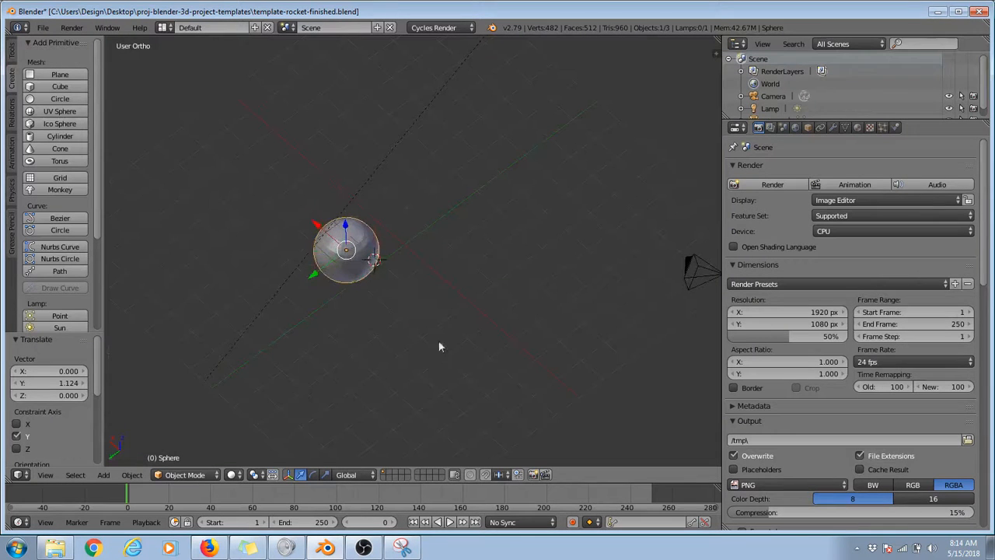
left_click(327, 475)
left_click_drag(312, 280, 249, 317)
middle_click_drag(249, 318, 351, 237)
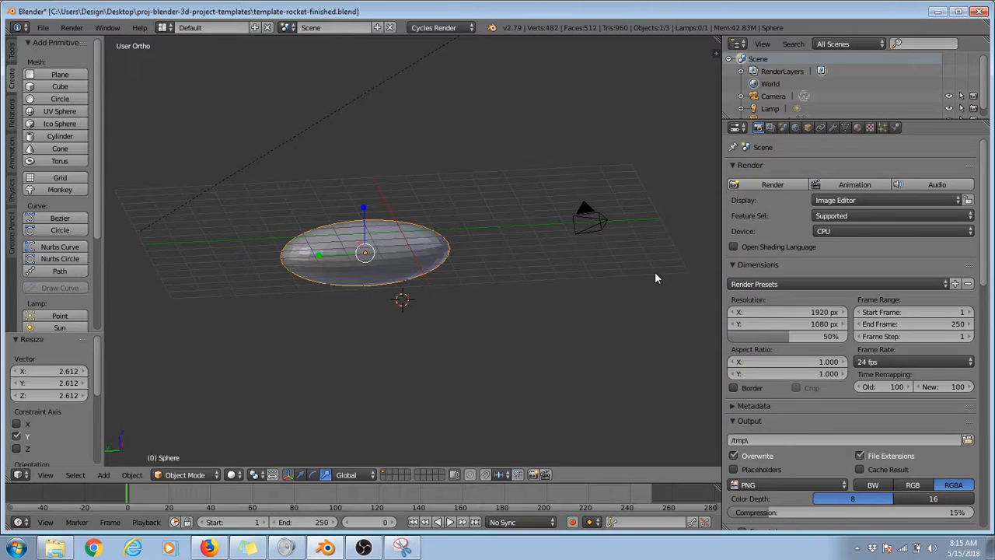
middle_click_drag(469, 284, 547, 278)
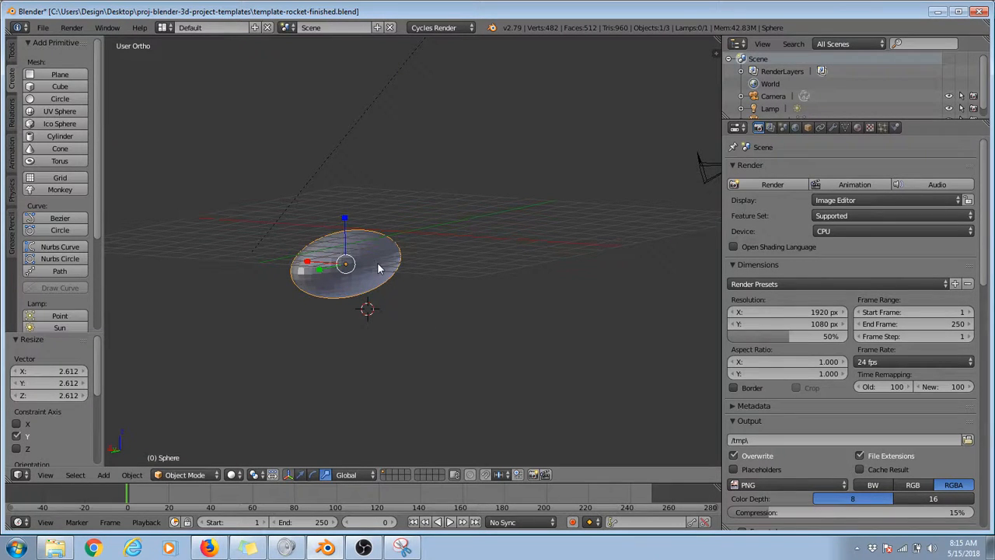
Step: Examine the stretched sphere from the top, front, right, left and bottom preset views
left_click(46, 476)
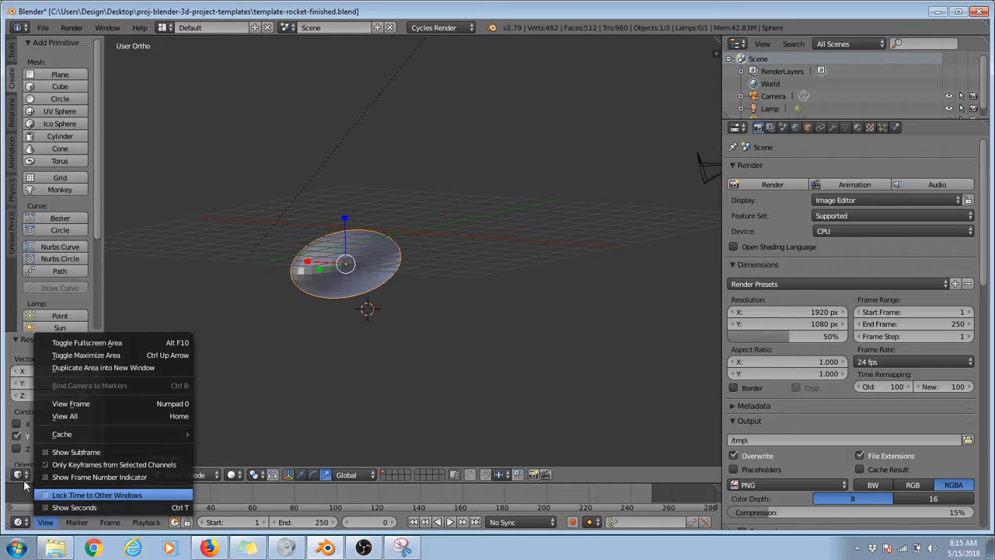
left_click(45, 477)
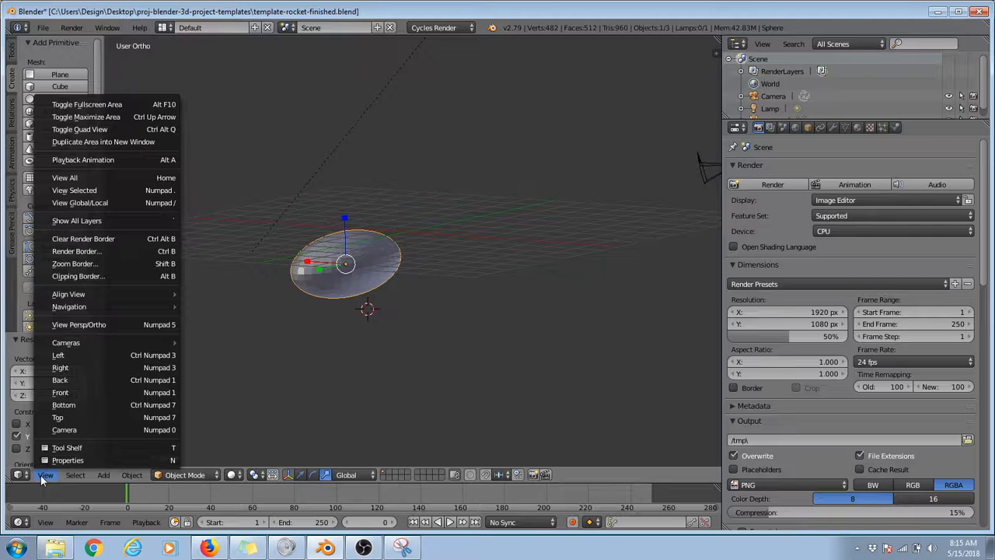
left_click(57, 417)
left_click(45, 475)
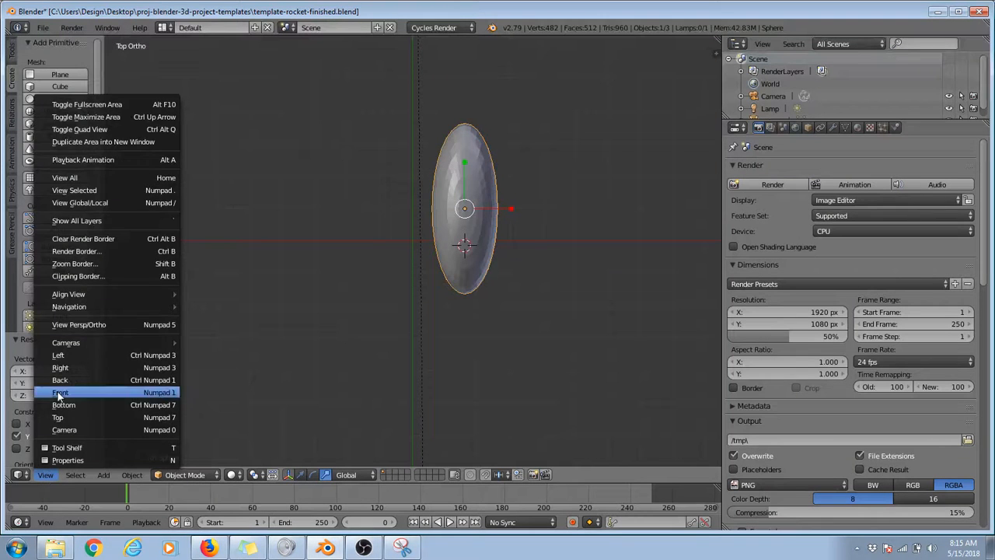
left_click(58, 392)
left_click(46, 476)
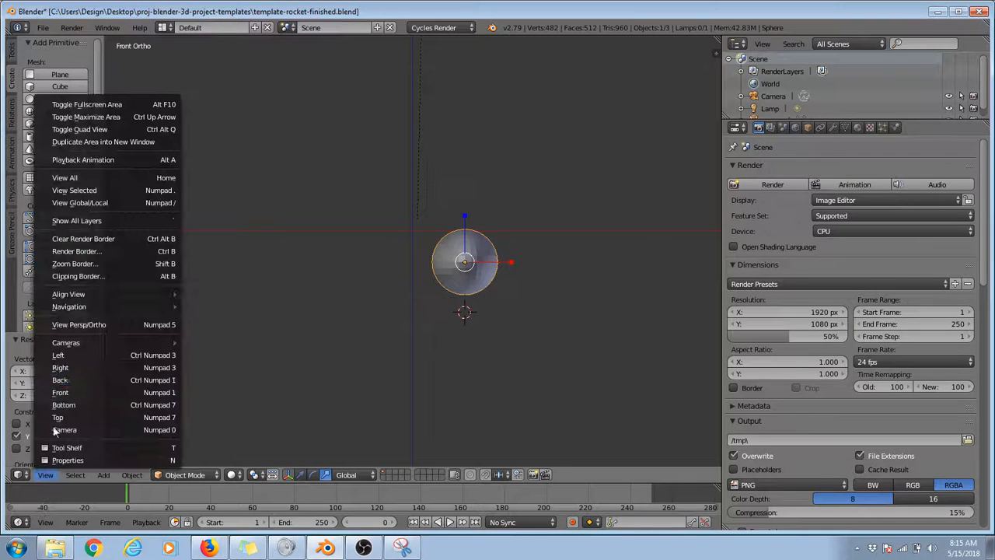
left_click(55, 376)
left_click(45, 475)
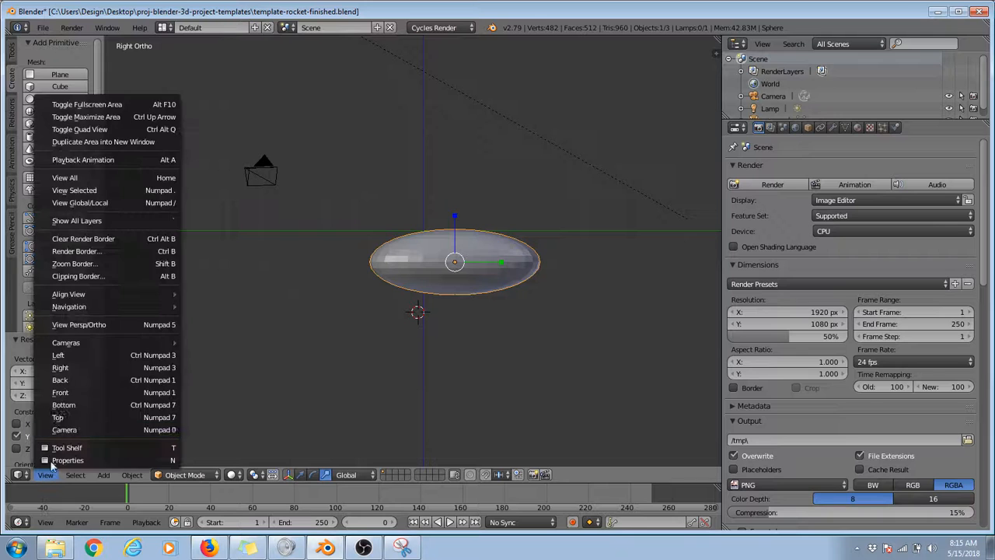
left_click(62, 355)
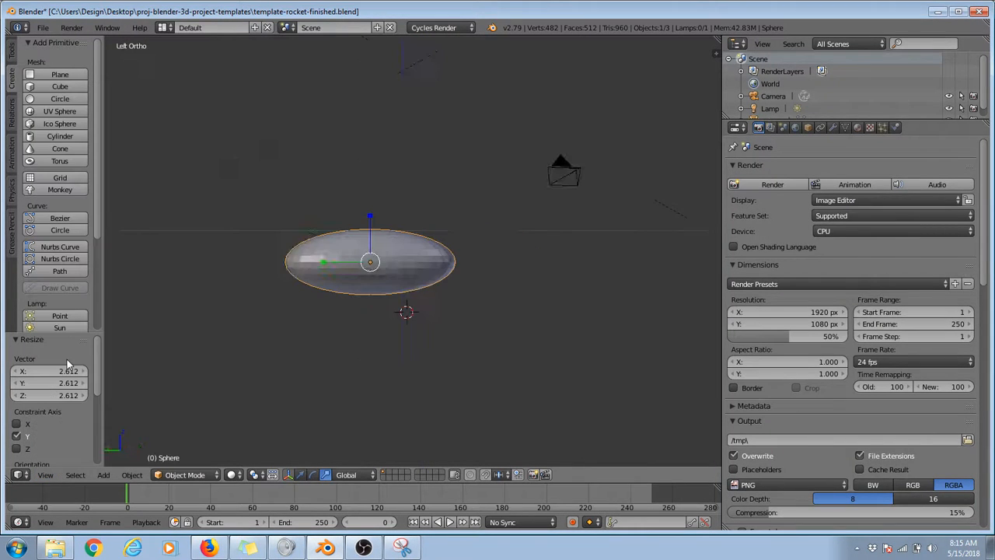
left_click(45, 475)
left_click(75, 401)
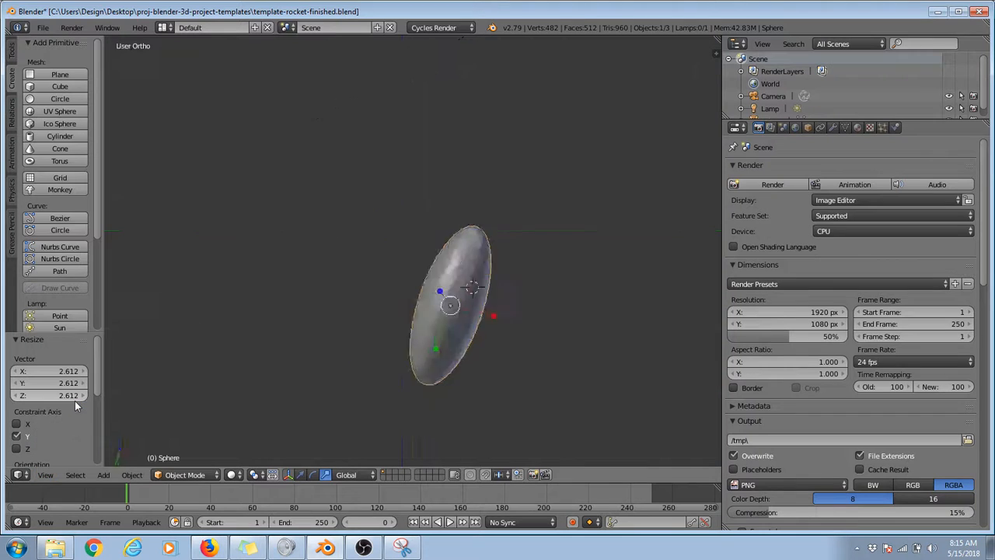
left_click(45, 476)
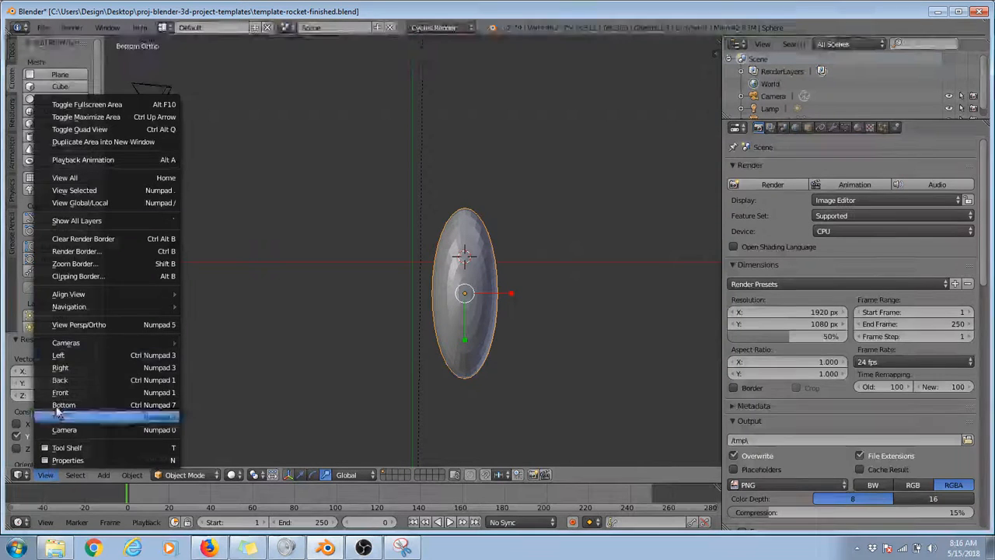
mouse_move(76, 342)
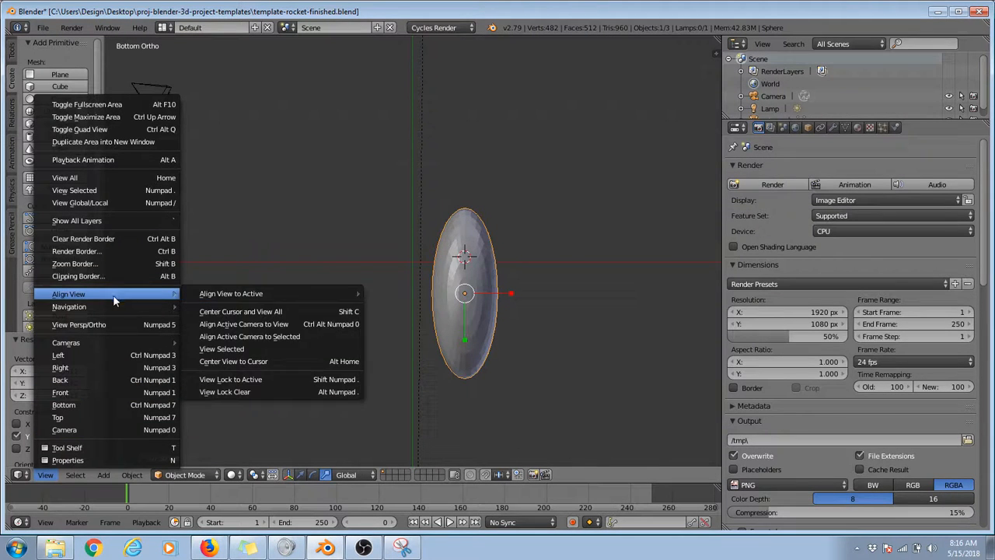
mouse_move(124, 311)
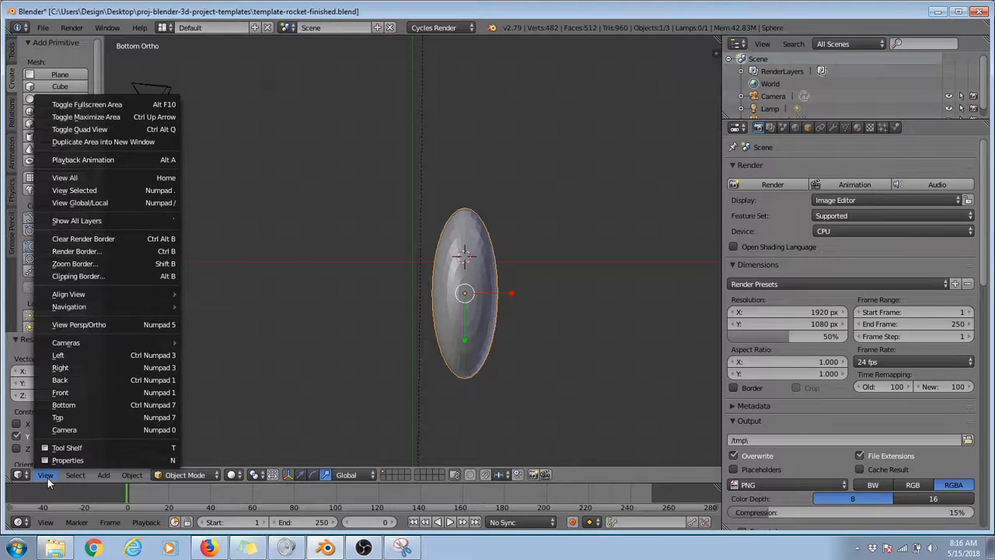
left_click(47, 477)
scroll(482, 356, "up", 4)
scroll(482, 357, "down", 4)
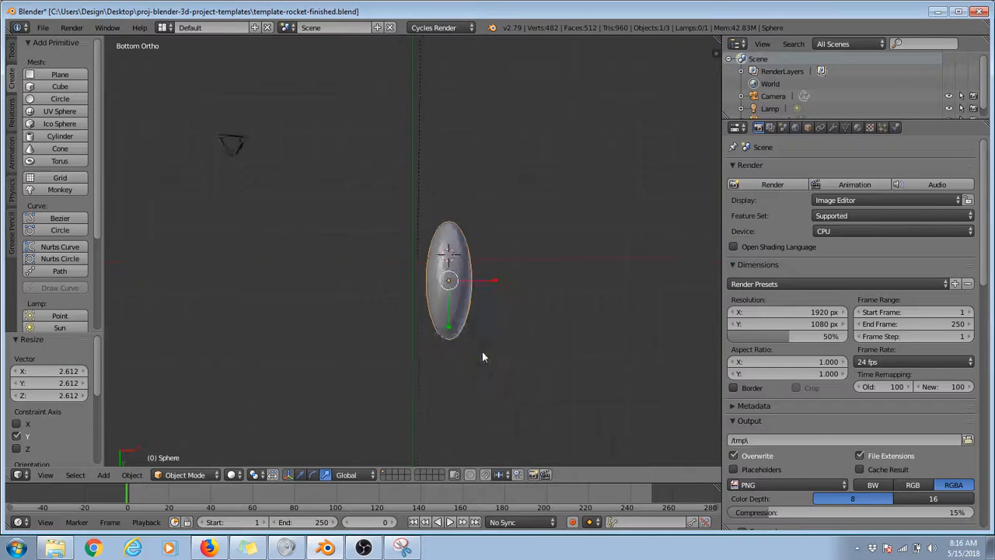
scroll(482, 357, "up", 3)
scroll(483, 355, "down", 3)
scroll(488, 352, "up", 3)
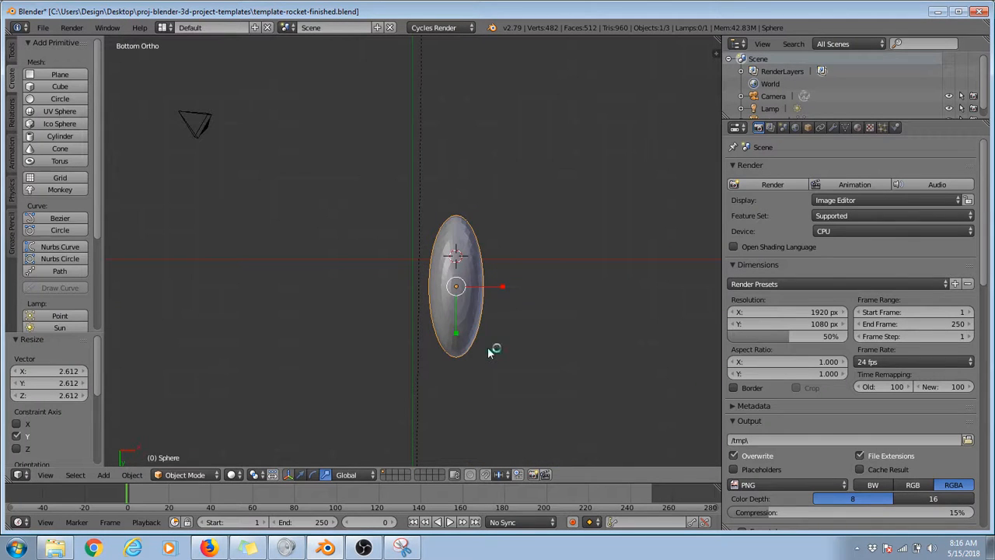
scroll(488, 352, "down", 3)
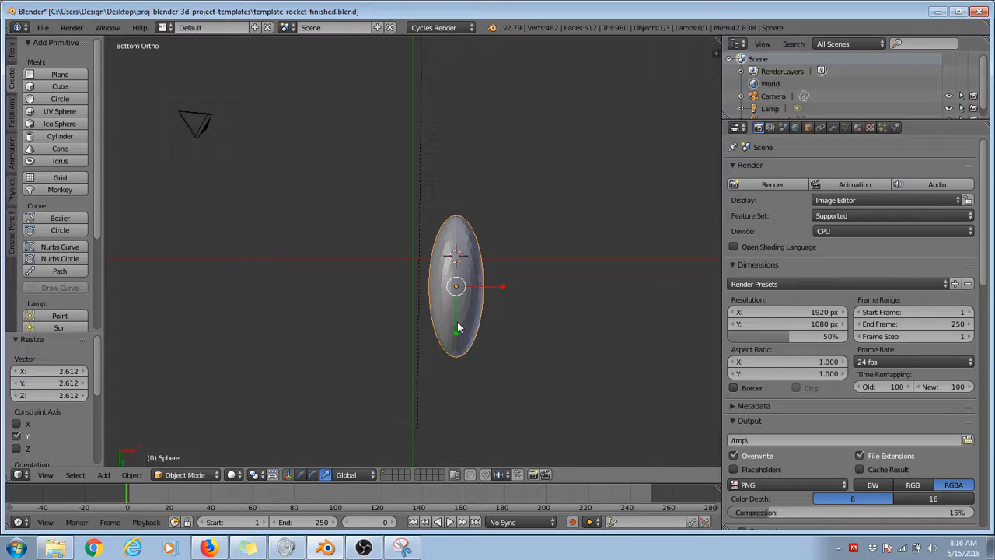
Step: Add a second UV sphere with 32 segments, 16 rings and size 1 at the 3D cursor beside the stretched body
middle_click_drag(511, 359, 416, 261)
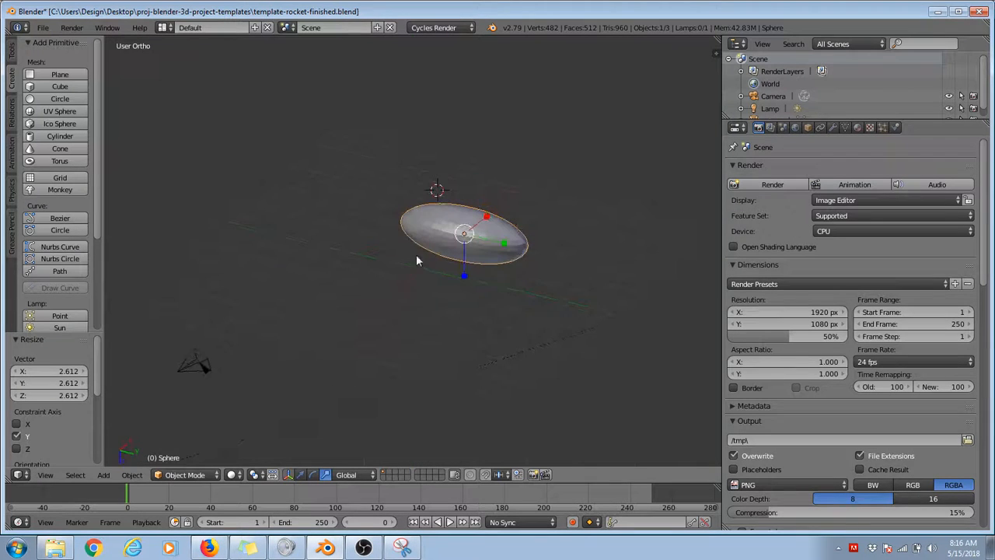
middle_click_drag(604, 308, 455, 343)
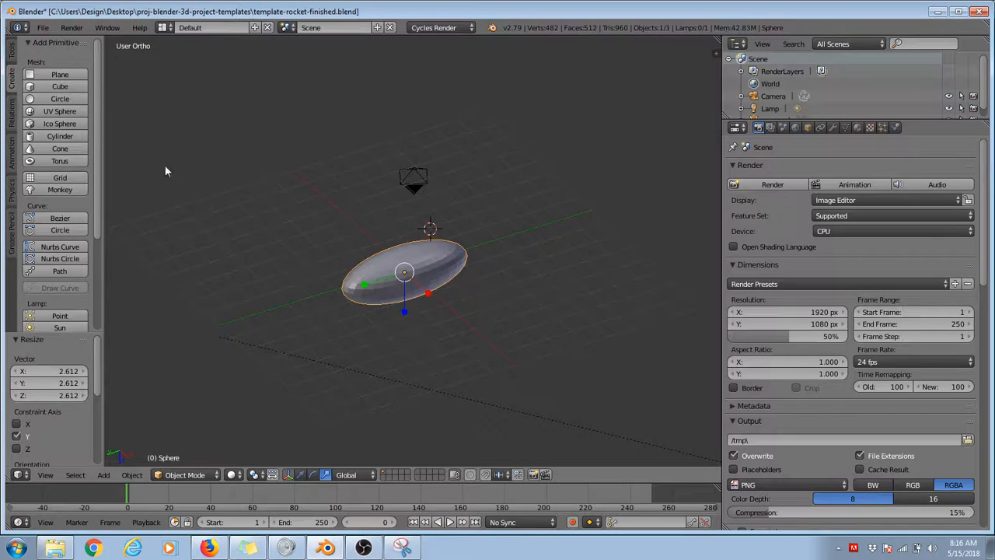
left_click(51, 112)
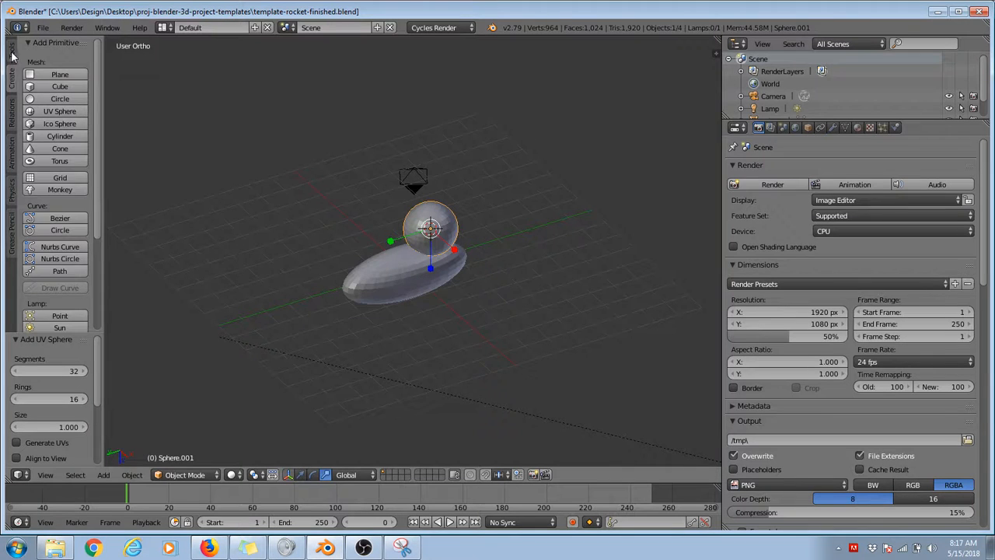
Step: Duplicate the new round sphere by about (-1.71, 2.70, -0.16) and the stretched sphere by about (2.42, -2.22, 1.55)
left_click(12, 51)
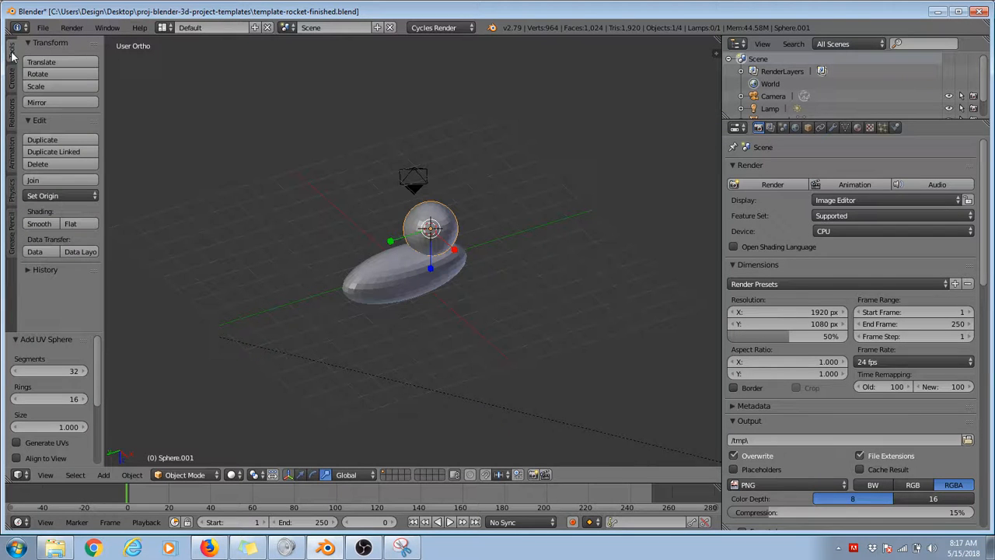
left_click(56, 139)
left_click(685, 140)
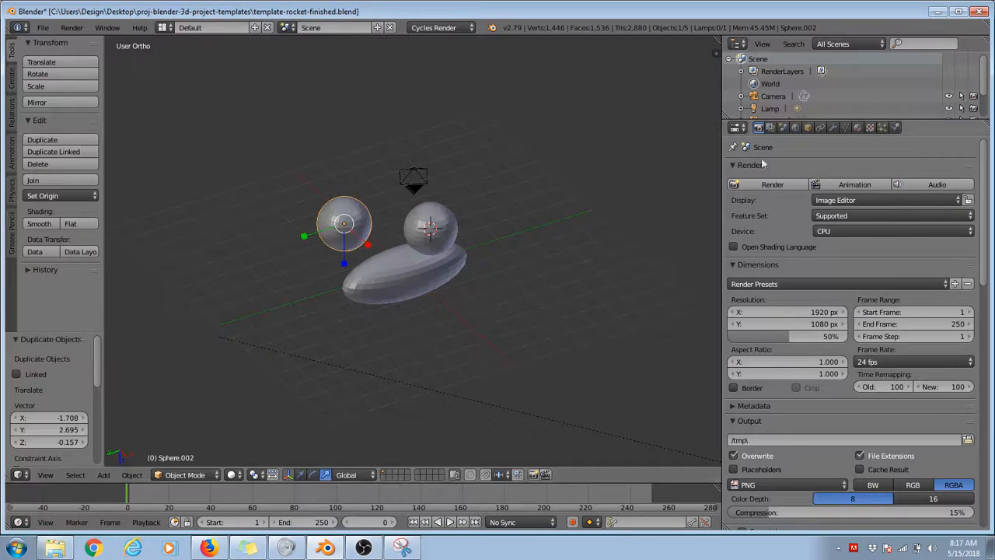
right_click(416, 271)
left_click(56, 139)
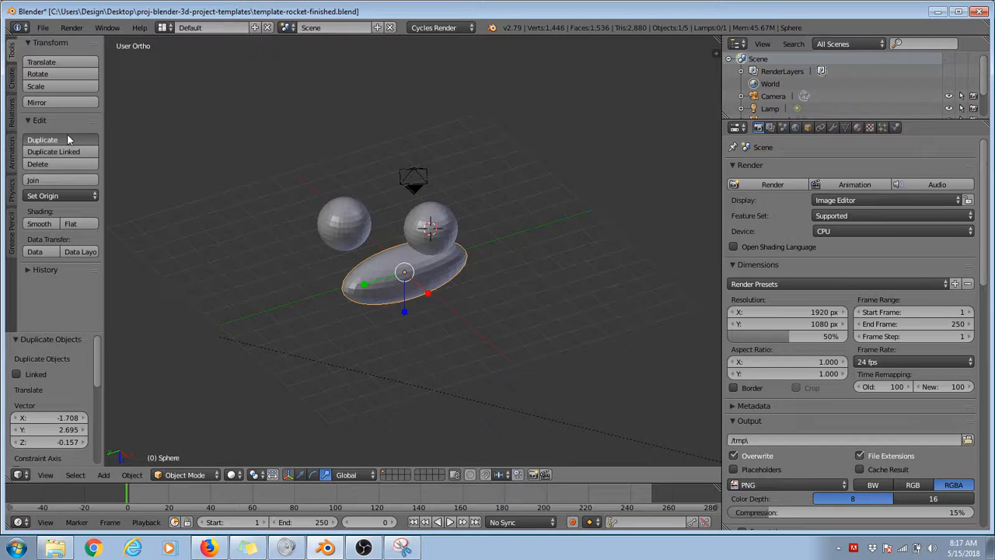
left_click(261, 244)
Step: Select the round and stretched spheres one after another, ending with the round sphere at the 3D cursor
right_click(348, 224)
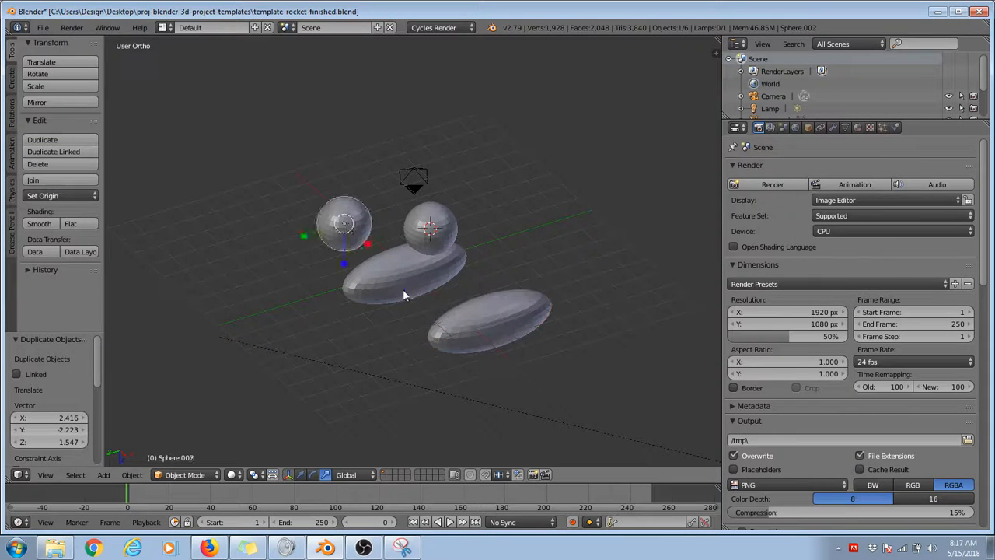
right_click(404, 290)
right_click(443, 218)
right_click(503, 304)
right_click(387, 266)
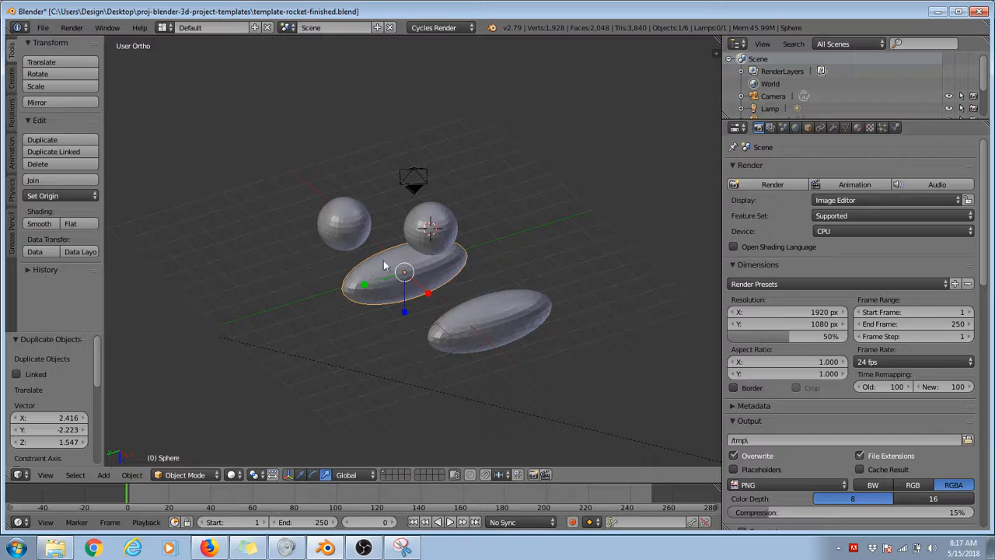
right_click(434, 228)
right_click(349, 214)
right_click(421, 224)
right_click(386, 274)
right_click(493, 318)
right_click(449, 238)
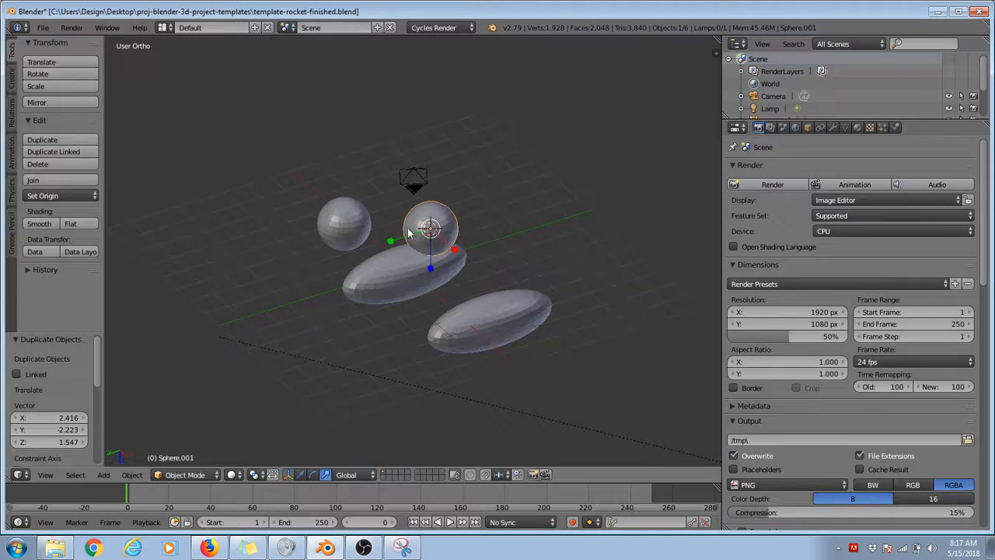
Step: Duplicate the round sphere at the 3D cursor and place the copy about (2.26, -2.99, 0.69) away
left_click(56, 138)
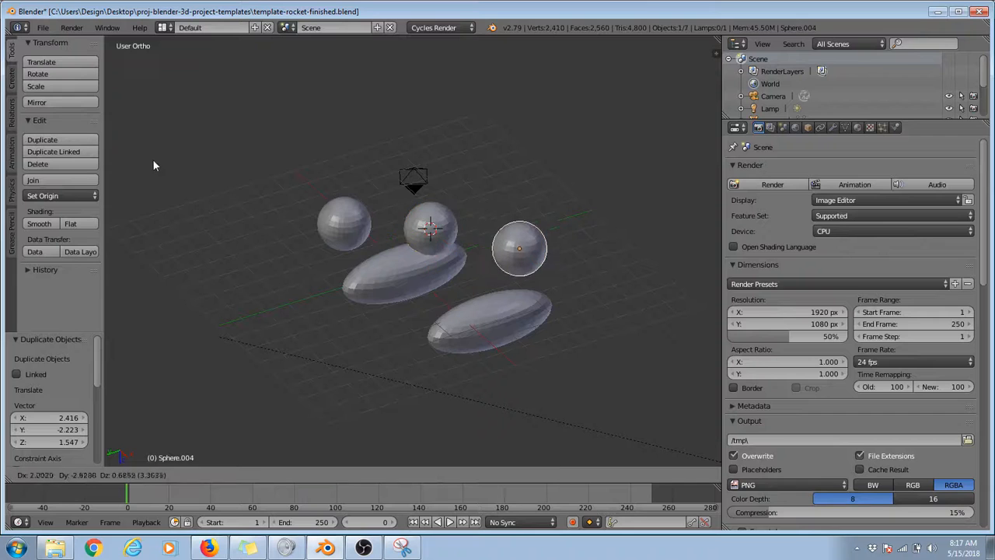
left_click(155, 159)
middle_click_drag(157, 159, 316, 295)
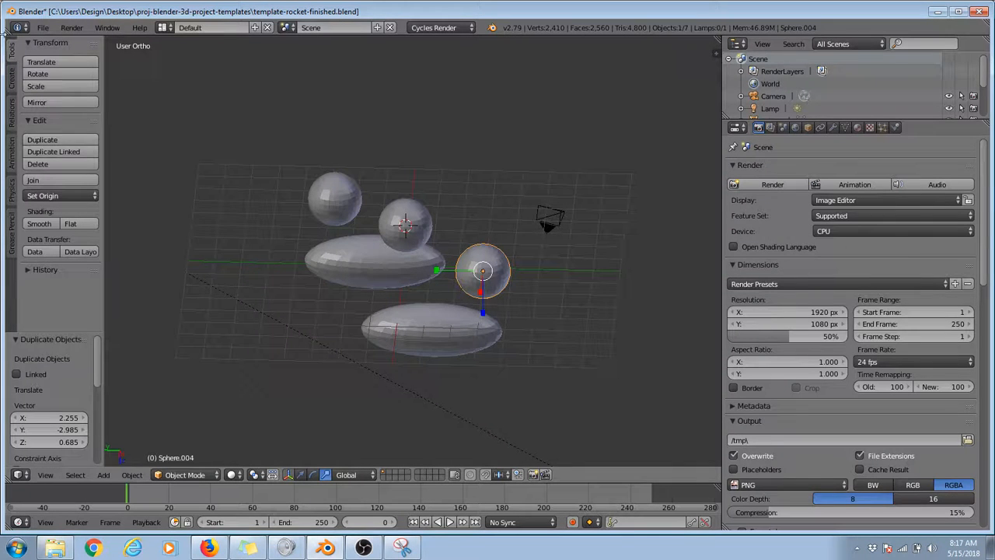
Step: Delete the two round sphere copies and the stretched sphere copy, keeping the originals
left_click(49, 164)
left_click(49, 163)
right_click(432, 331)
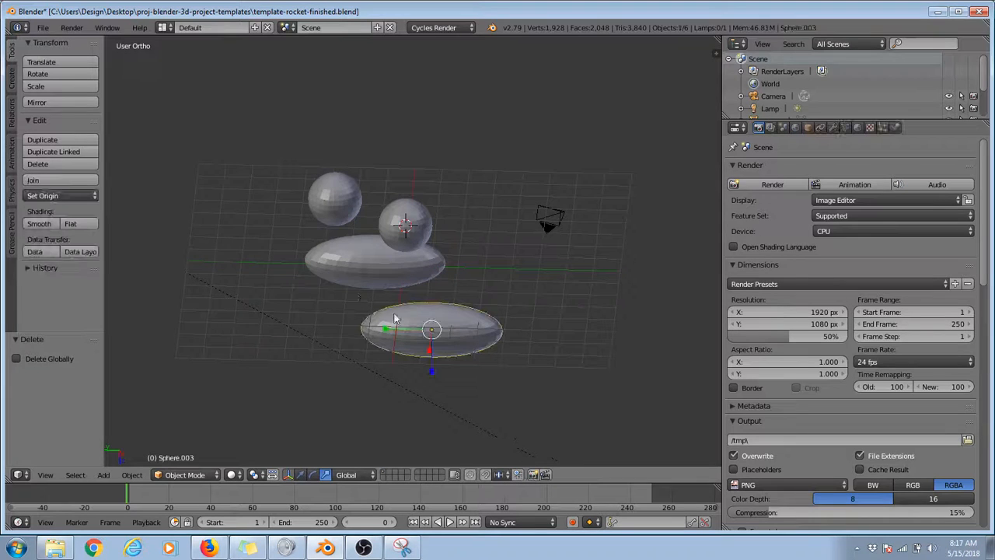
left_click(50, 166)
left_click(50, 166)
right_click(334, 199)
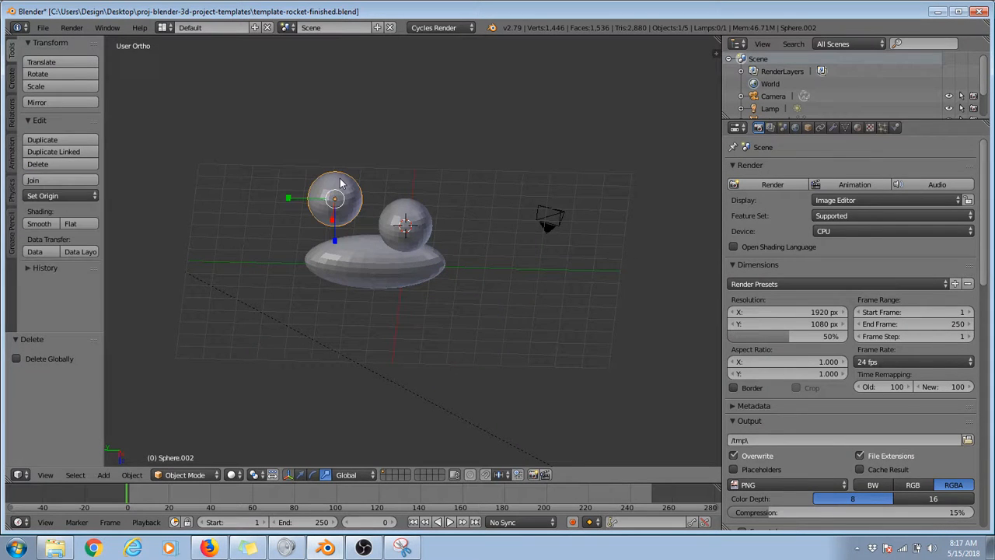
left_click(63, 163)
left_click(64, 164)
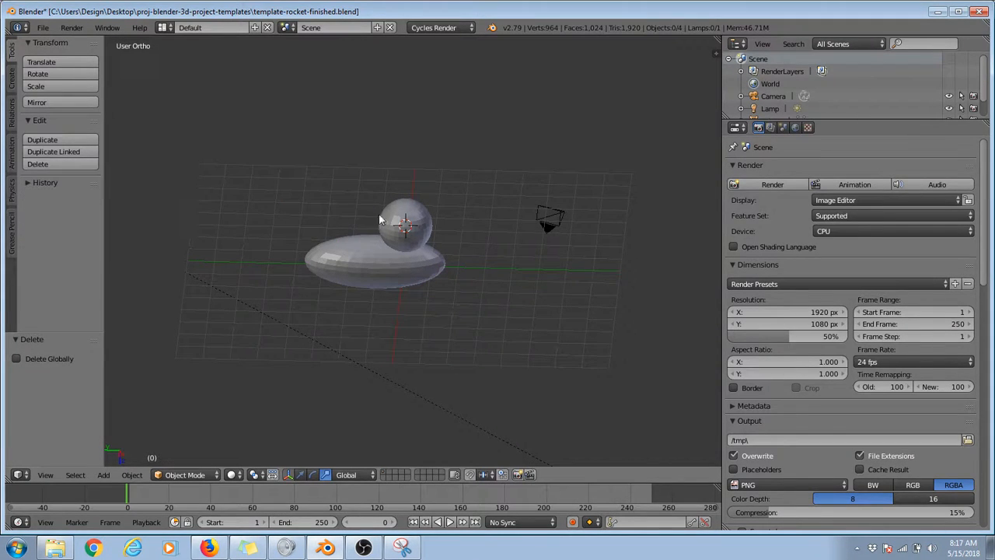
Step: In the left view, move the round sphere along Z onto the body's upper side and about 1.08 units along Y to centre it
right_click(404, 211)
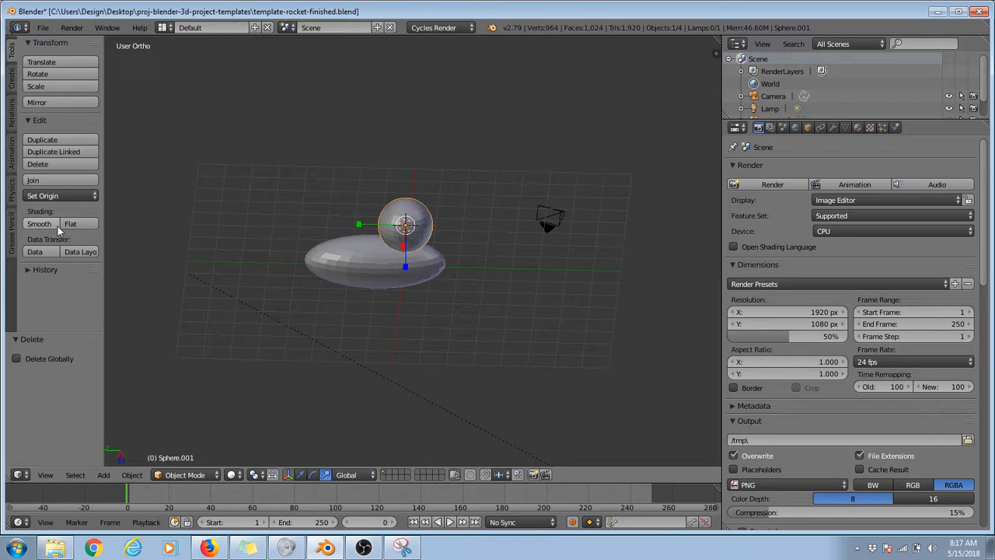
middle_click_drag(123, 214, 233, 195)
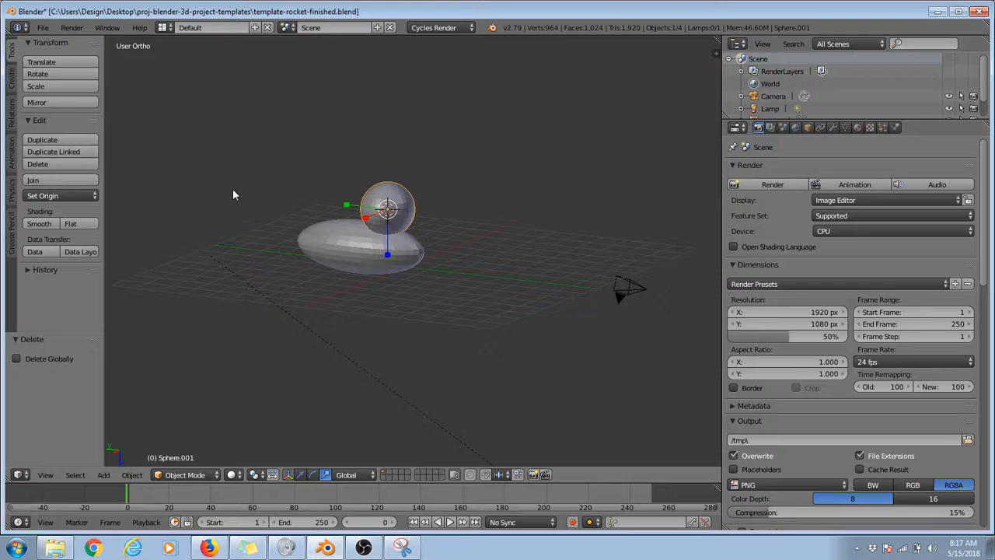
left_click(45, 474)
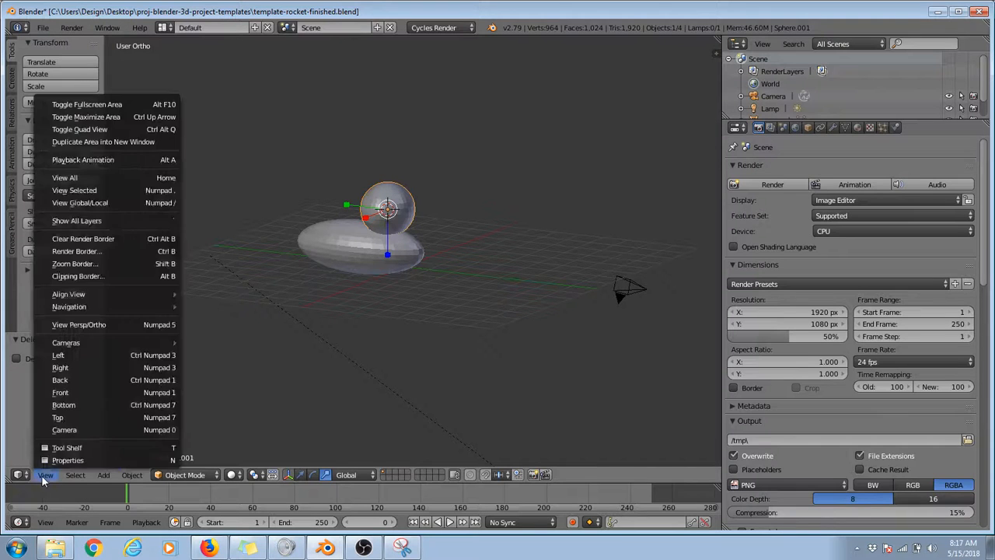
left_click(63, 358)
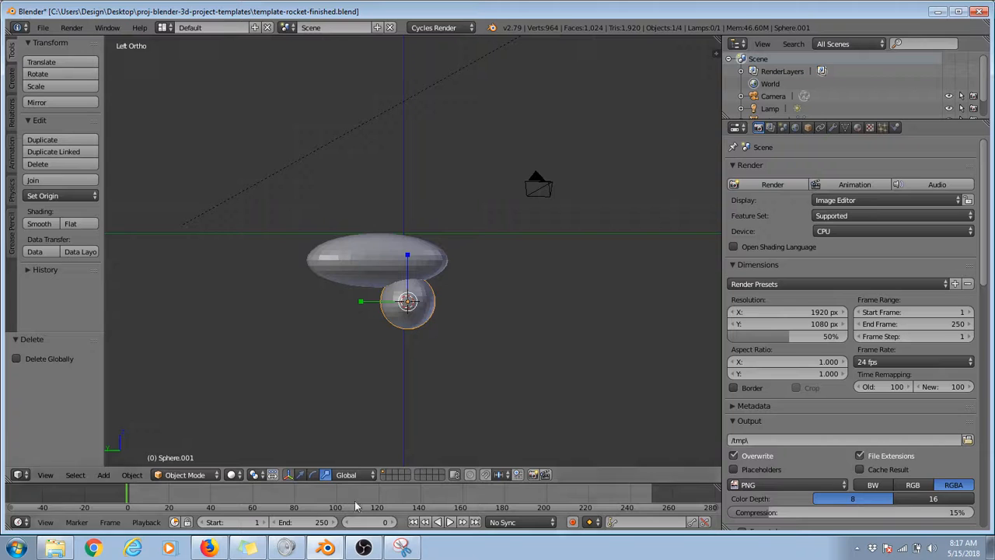
left_click(300, 474)
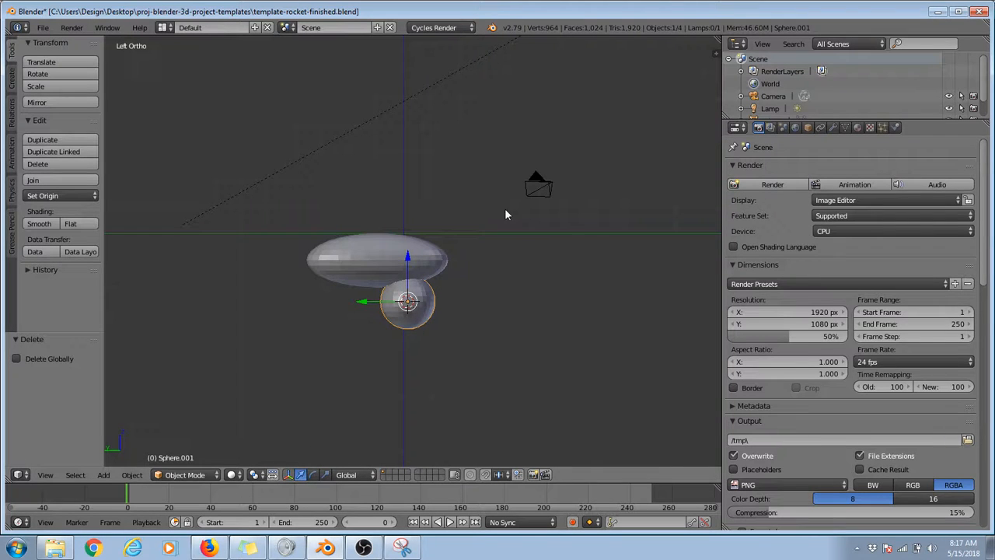
left_click_drag(407, 258, 398, 197)
mouse_move(387, 237)
left_mouse_down()
mouse_move(358, 237)
mouse_move(380, 244)
left_mouse_up()
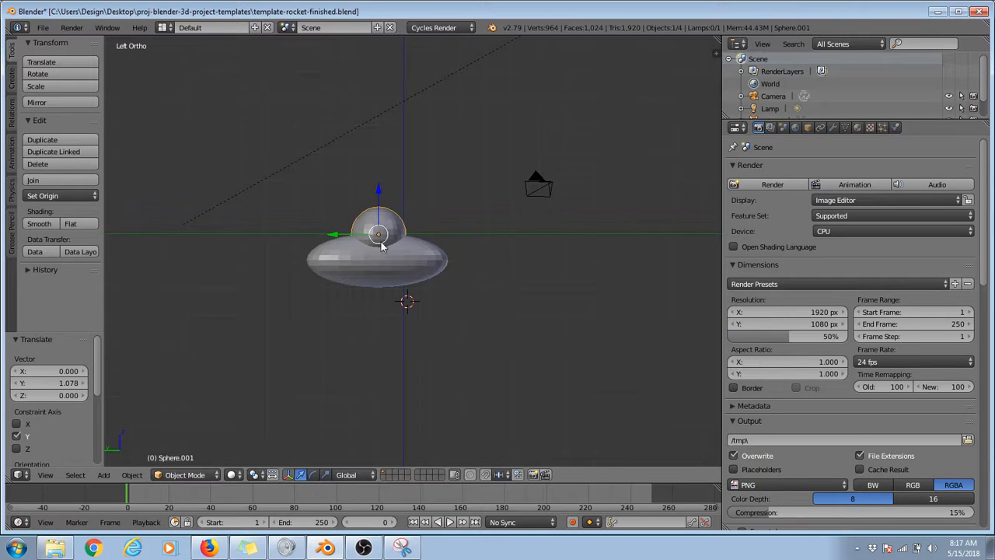
Step: Raise the round sphere about 4.67 units along the Z axis and compare its position in the top view
left_click(45, 475)
left_click(60, 416)
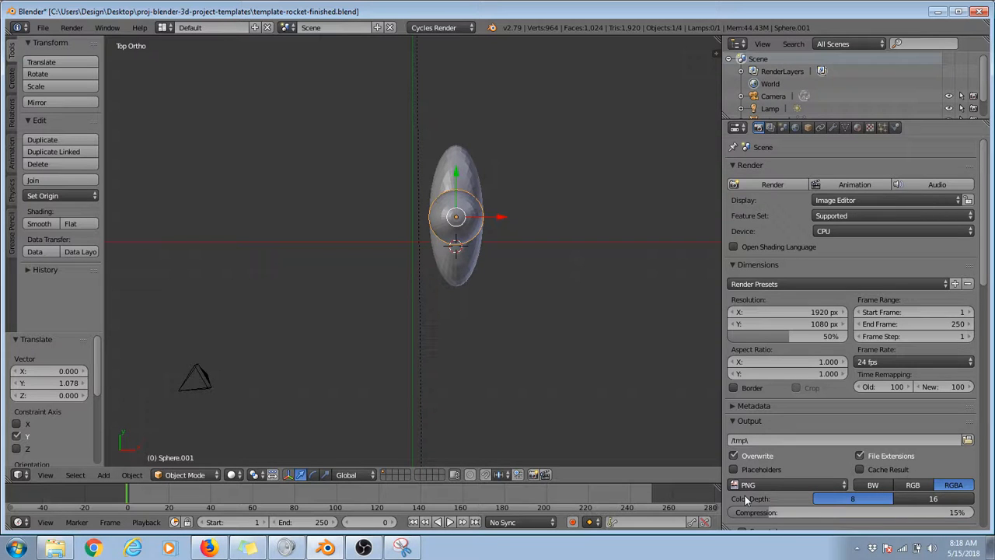
middle_click_drag(461, 254, 493, 136)
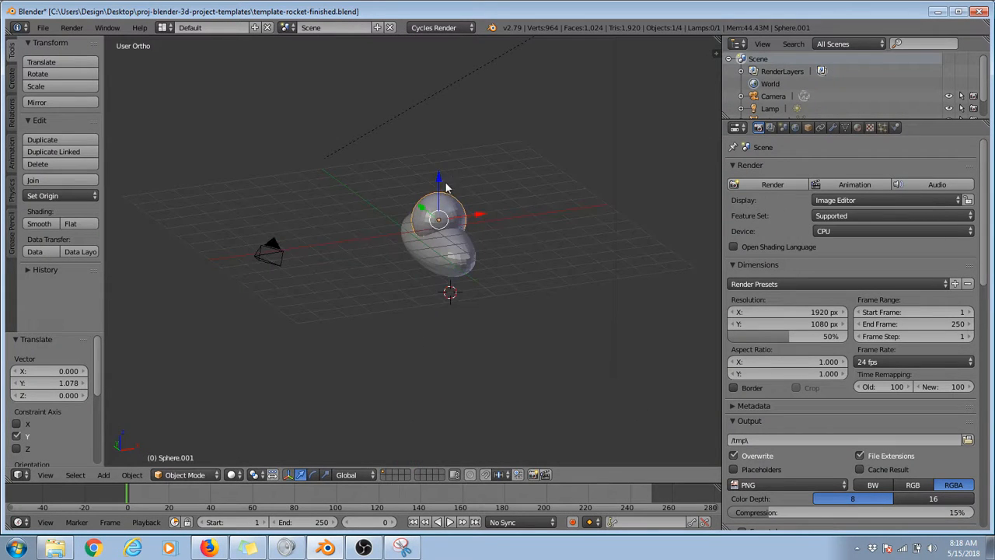
left_click_drag(444, 186, 445, 53)
key("KP_7")
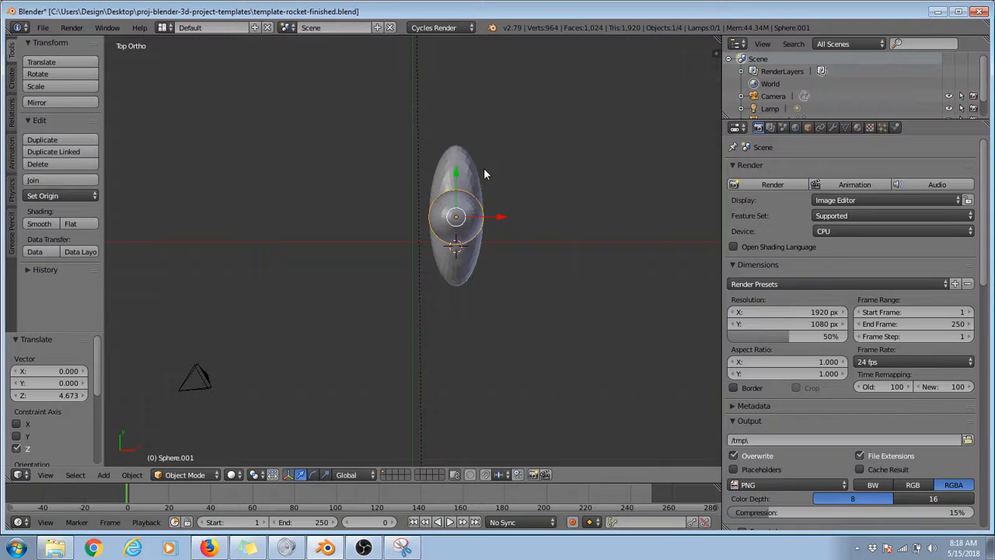
middle_click_drag(484, 168, 491, 275)
key("KP_7")
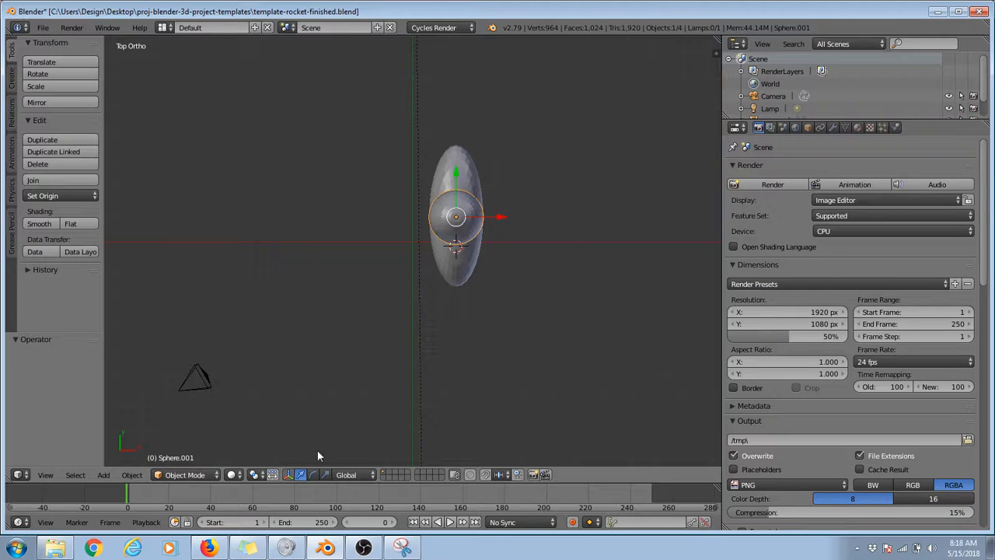
Step: In the top view, stretch the round sphere along the Y axis and narrow it to about 0.84 along the X axis
middle_click_drag(460, 219, 447, 185)
scroll(447, 185, "up", 5)
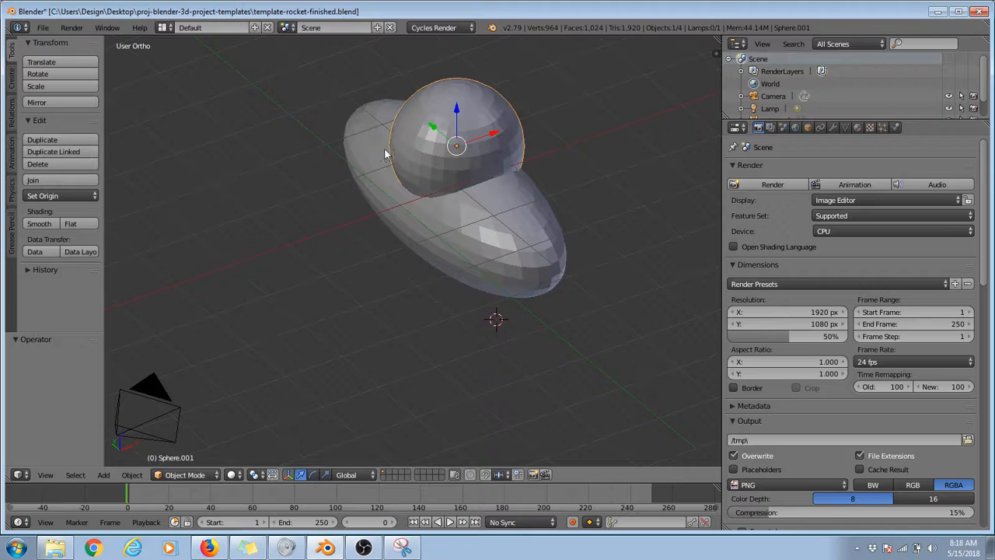
right_click(387, 168)
right_click(430, 127)
left_click(44, 476)
left_click(80, 422)
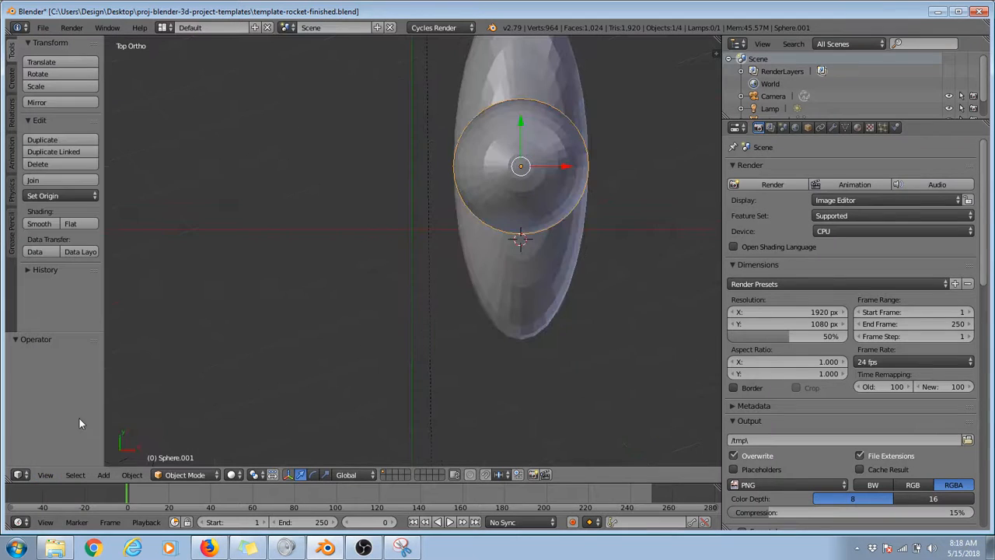
left_click(325, 474)
scroll(546, 175, "down", 2)
left_click_drag(489, 148, 486, 126)
left_click_drag(539, 193, 532, 194)
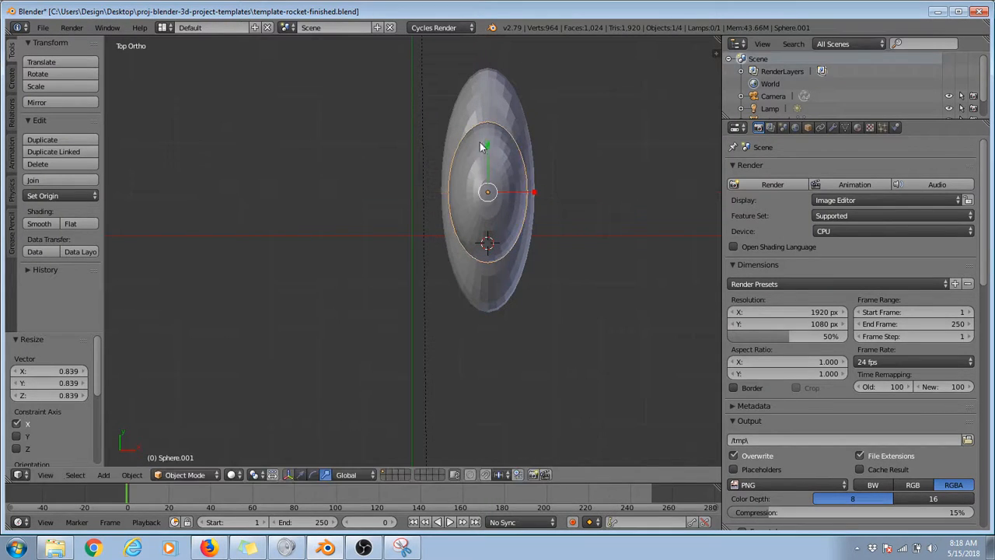
Step: Move the upper sphere about 0.44 units along the Y axis and check its placement on the body in the right view
mouse_move(481, 147)
left_mouse_down()
mouse_move(490, 157)
mouse_move(486, 122)
mouse_move(487, 135)
left_mouse_up()
middle_click_drag(496, 265, 360, 122)
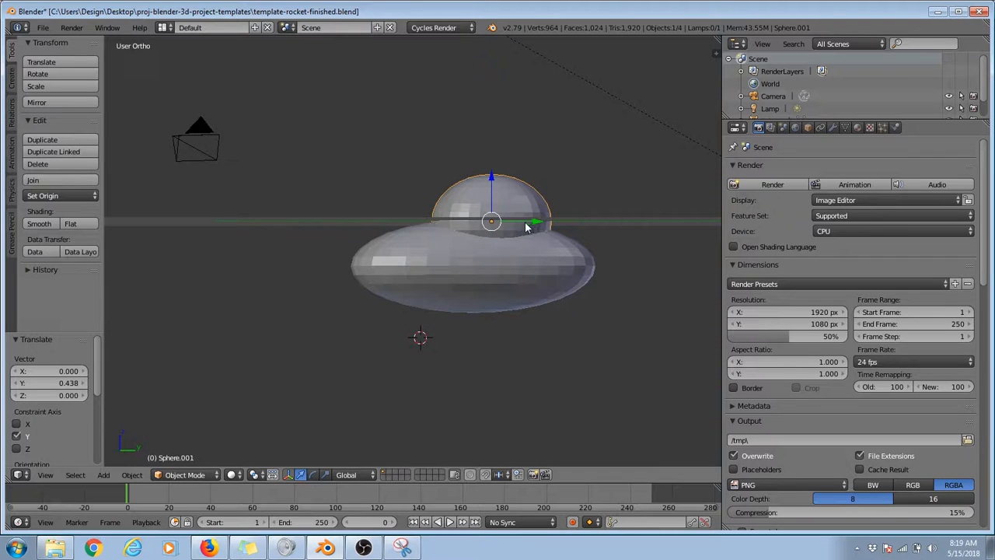
key("KP_3")
key("KP_7")
key("KP_3")
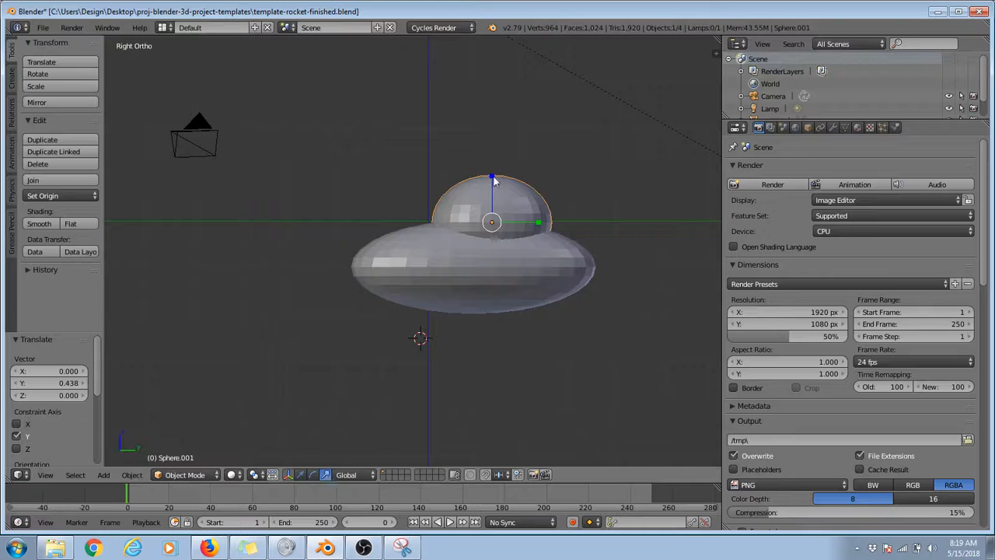
Step: Flatten the upper sphere to about 0.425 of its height along the Z axis
key("s")
key("z")
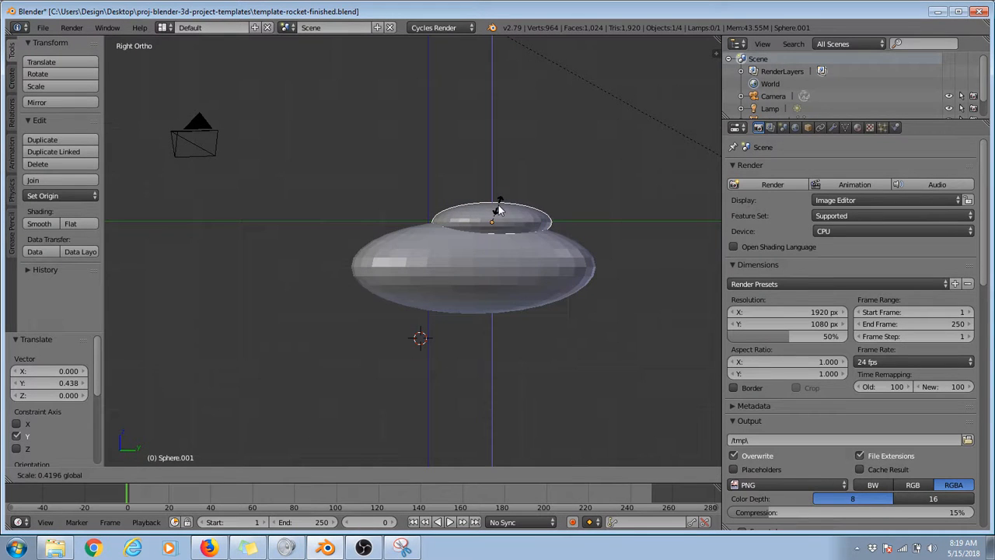
left_click(500, 211)
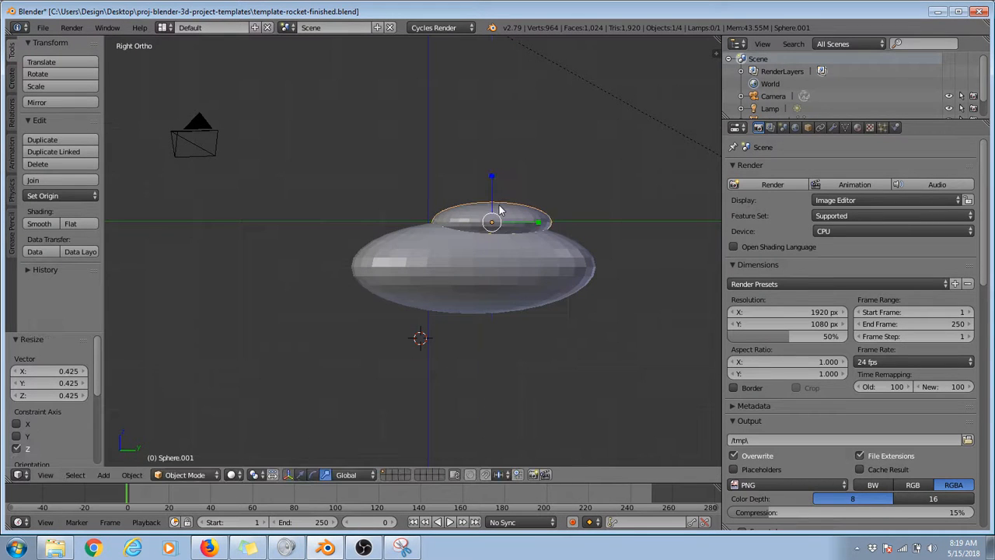
Step: Compare the upper sphere's fit in the left and right views and tilt it about 1.98° in the right view
left_click(45, 475)
left_click(114, 355)
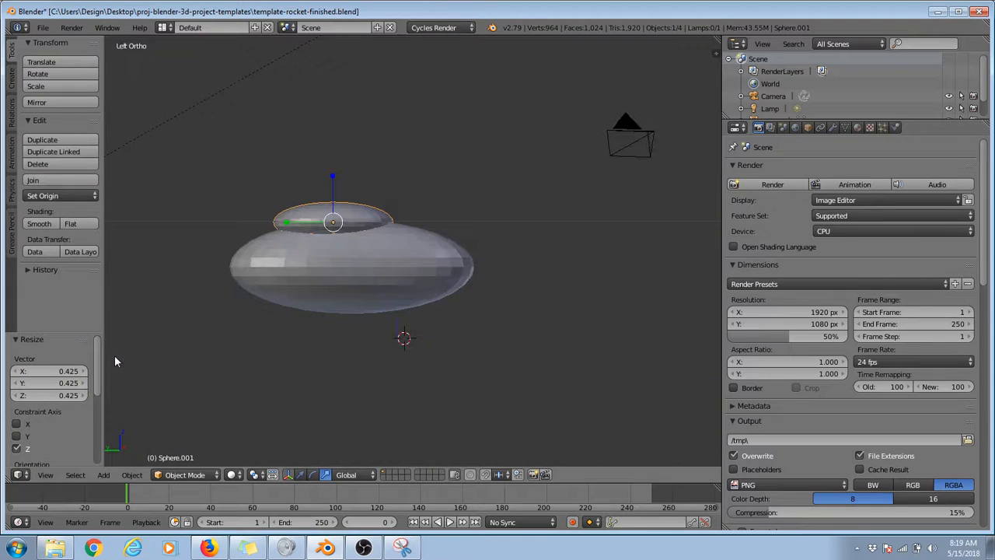
left_click(45, 475)
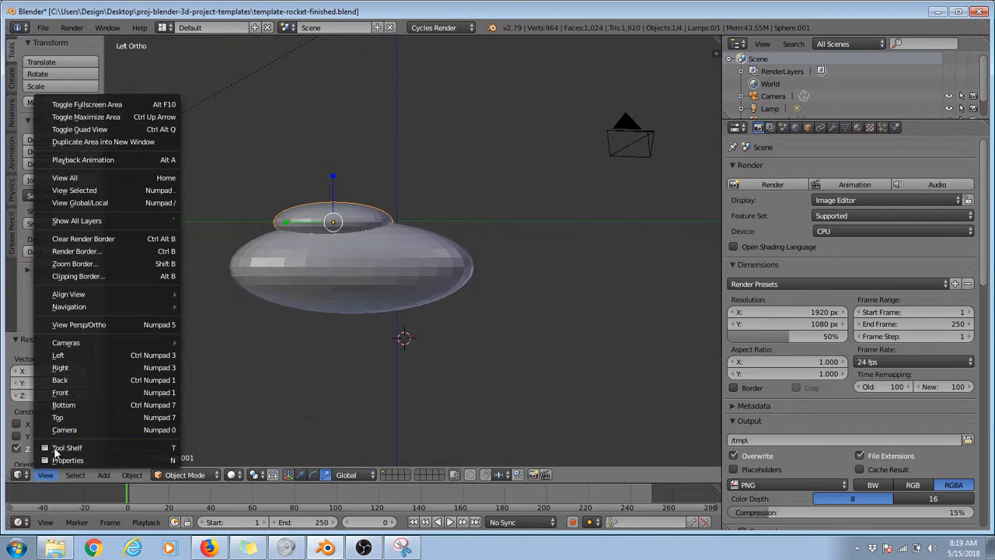
left_click(85, 369)
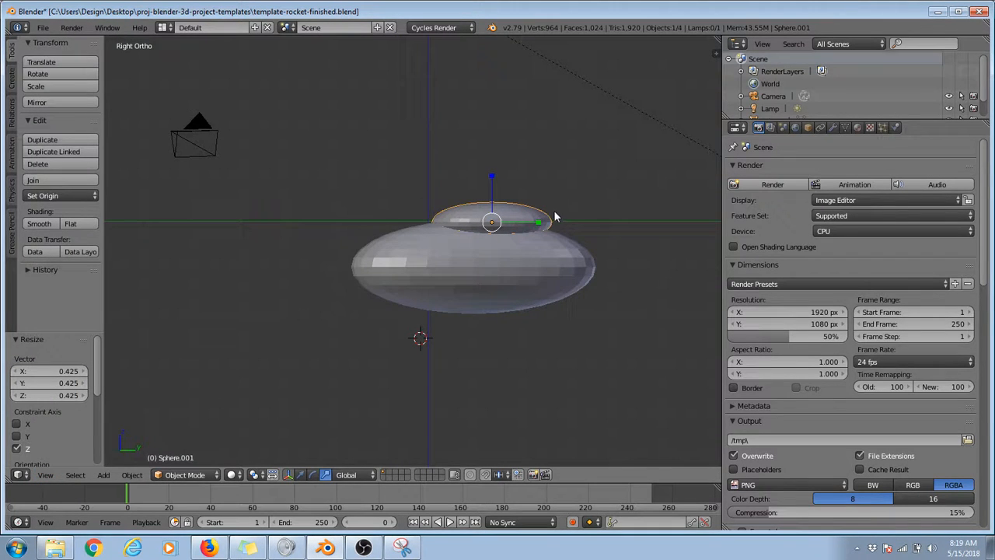
left_click(312, 474)
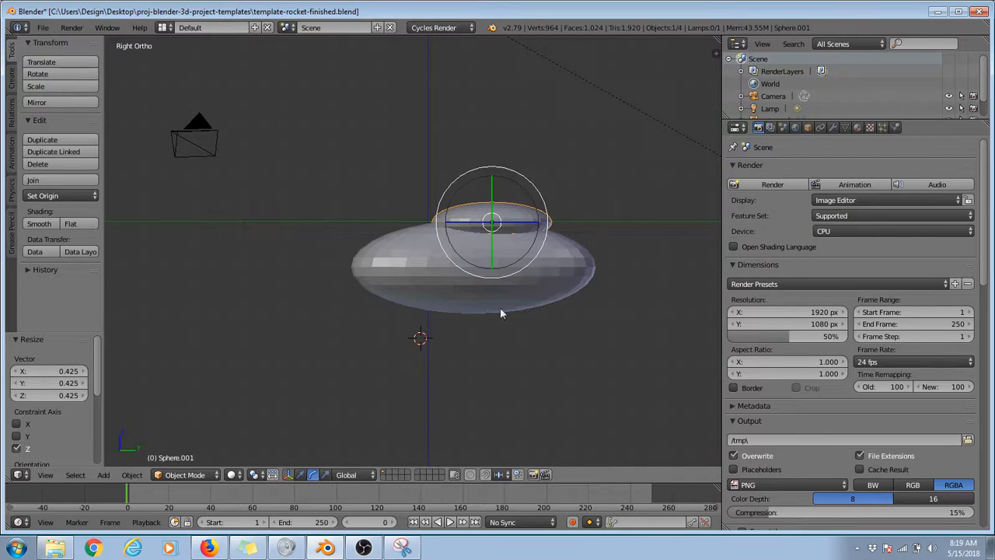
key("r")
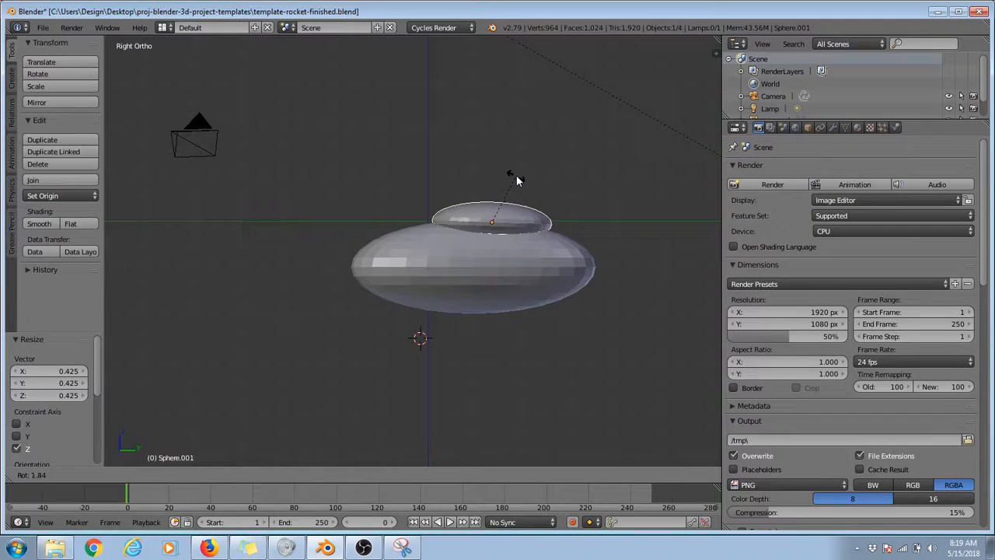
left_click_drag(519, 177, 521, 178)
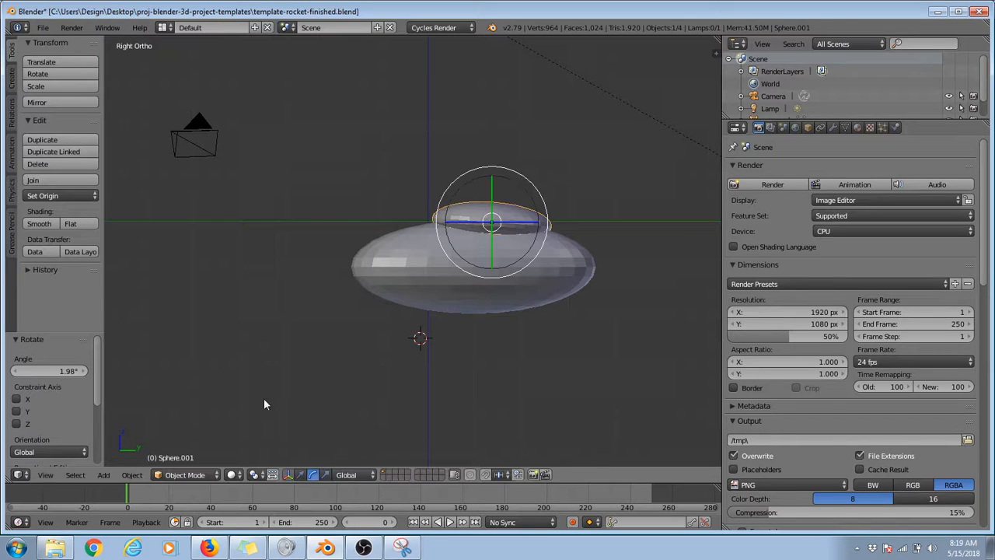
Step: Move the upper sphere about 0.21 units along the Y axis and lower it slightly into the body
left_click(300, 474)
left_click_drag(534, 224, 543, 225)
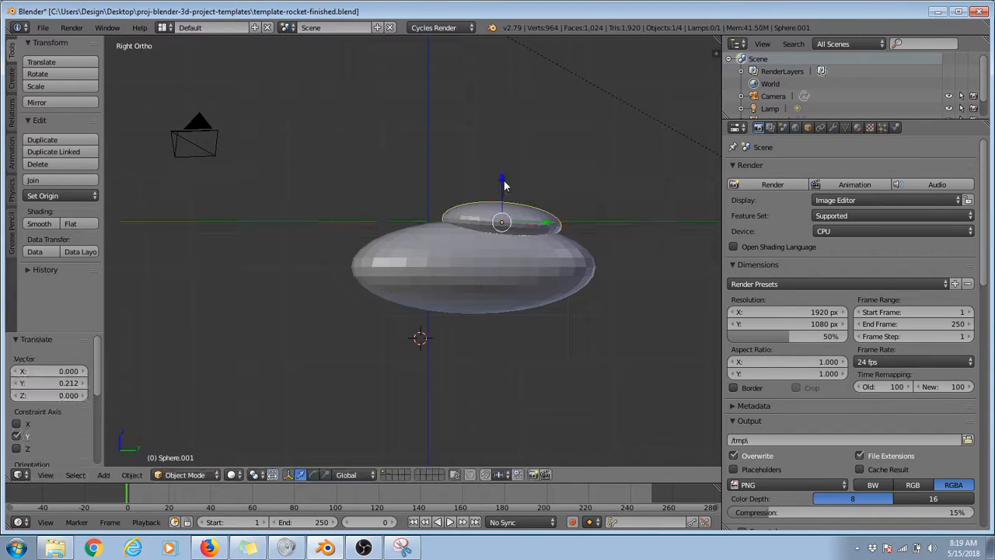
left_click_drag(503, 184, 547, 199)
Step: Tilt the upper sphere about another 2.45° and return to the right view
left_click(314, 474)
middle_click_drag(433, 221, 479, 215)
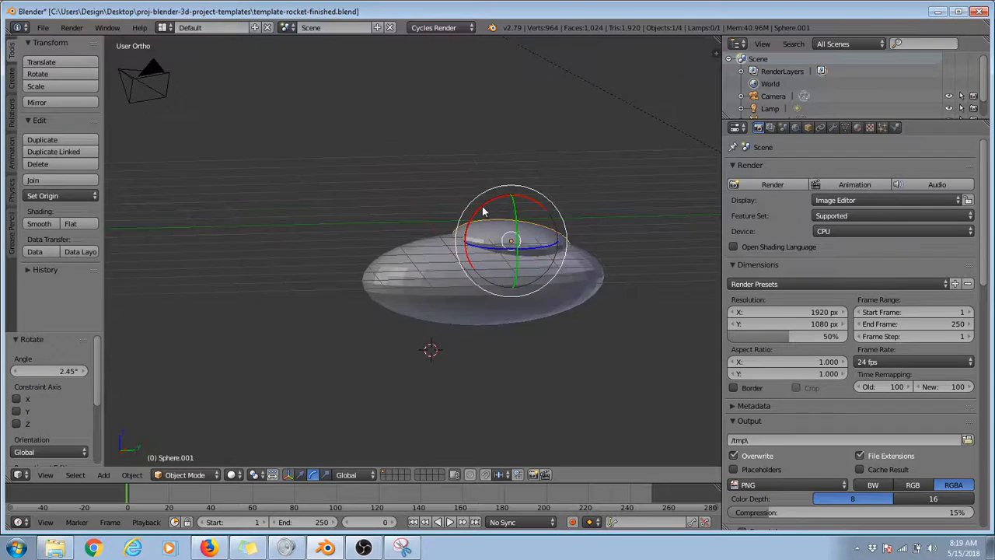
key("KP_3")
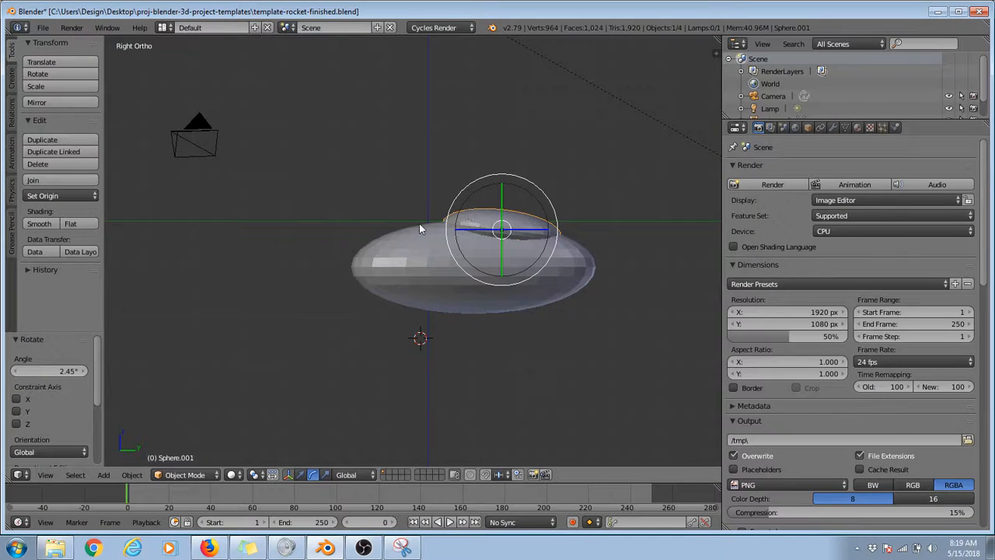
Step: Duplicate the flattened upper sphere, offsetting the copy about 0.12 units along Y and 0.57 units along Z
left_click(66, 140)
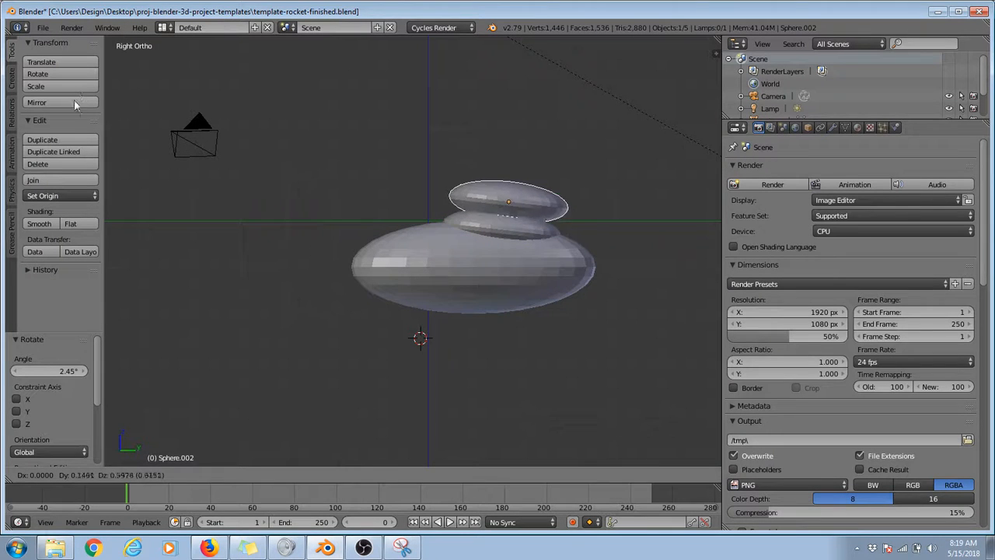
left_click(71, 111)
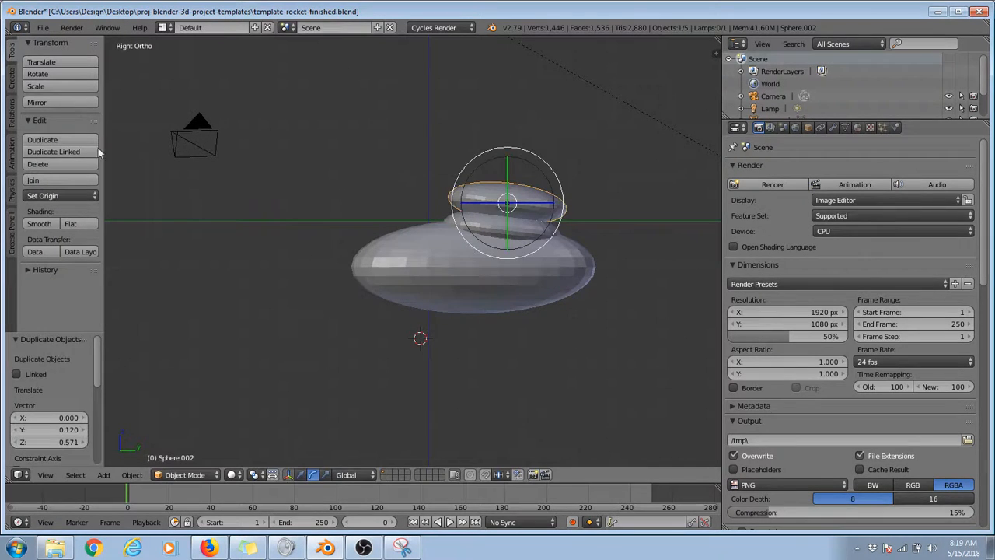
left_click(301, 476)
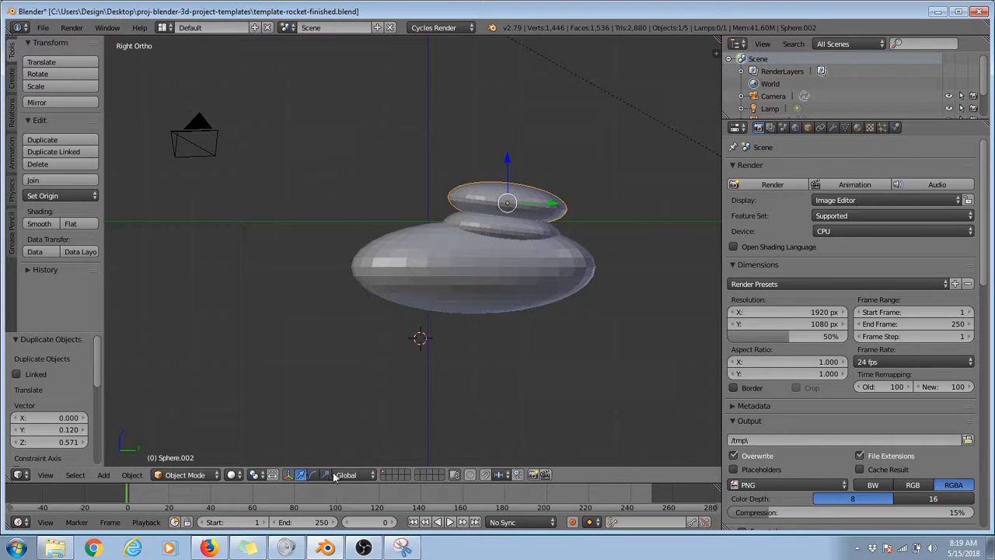
Step: Stretch the duplicated sphere to about 2.754 along the Z axis and narrow it to about 0.732 along the Y axis
left_click(343, 475)
key("s")
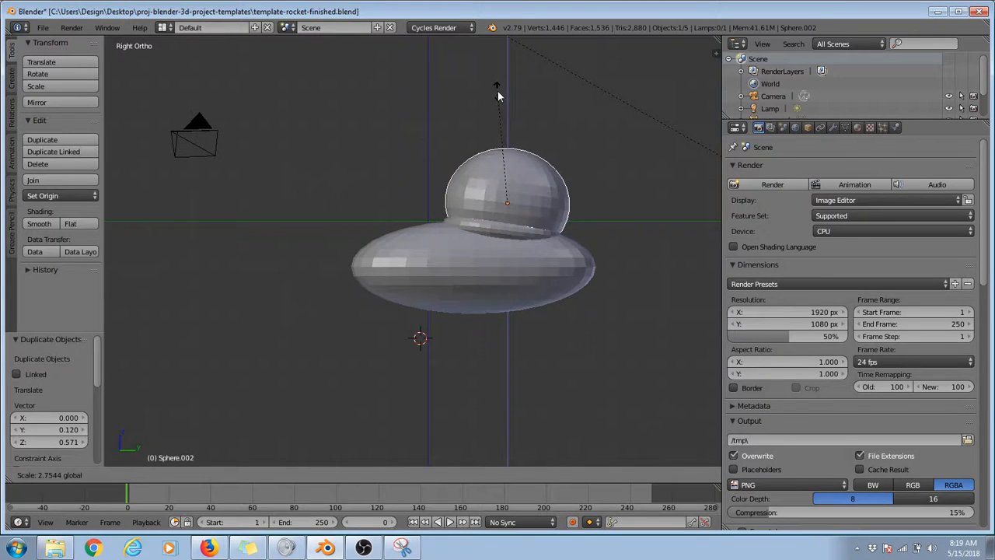
left_click(498, 91)
key("s")
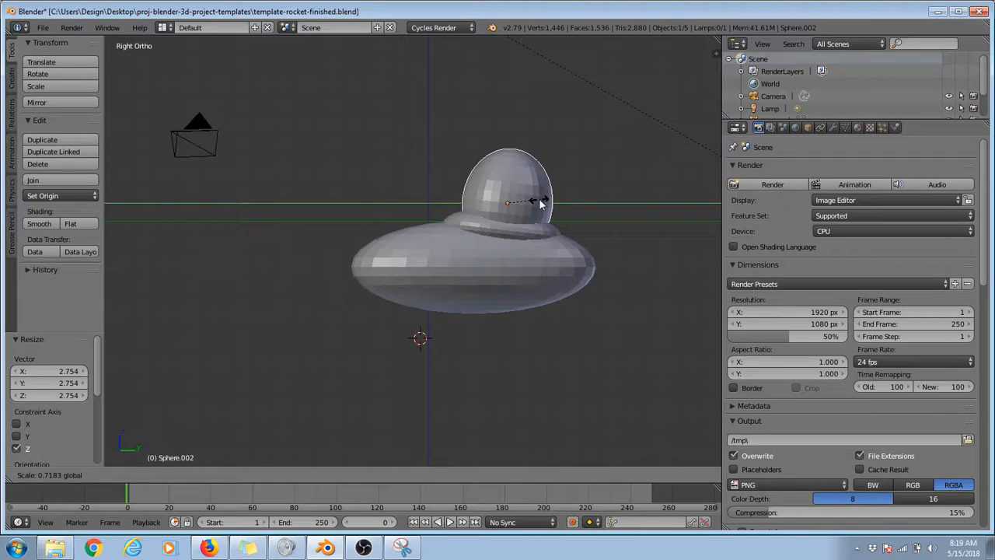
left_click(540, 198)
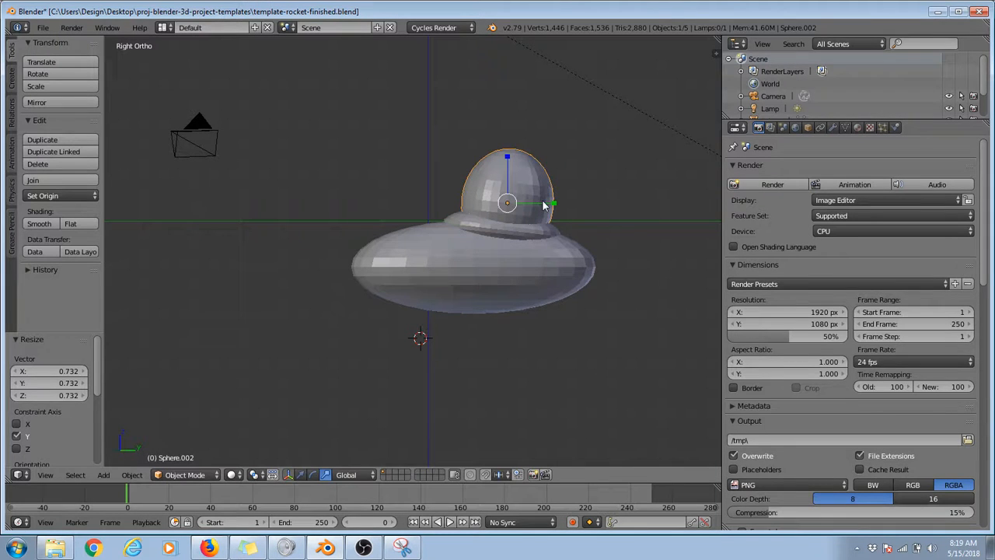
Step: In the front view, narrow the dome slightly along the X axis and shorten it to about 0.732 along the Z axis
left_click(47, 481)
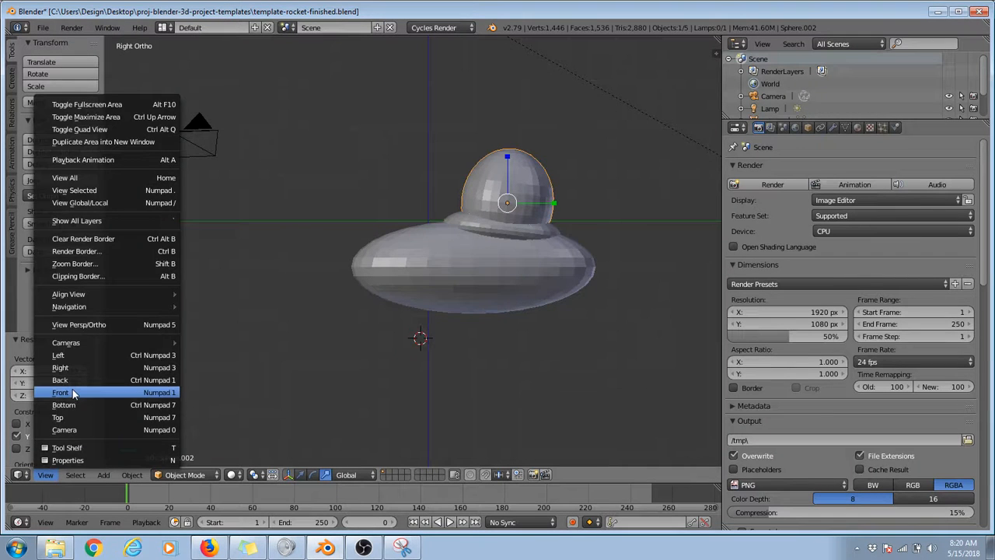
left_click(74, 393)
left_click_drag(531, 202, 527, 202)
left_click_drag(487, 154, 490, 168)
Step: Lower the dome about 0.451 units along the Z axis and shift it about -0.101 units along the Y axis
left_click(302, 476)
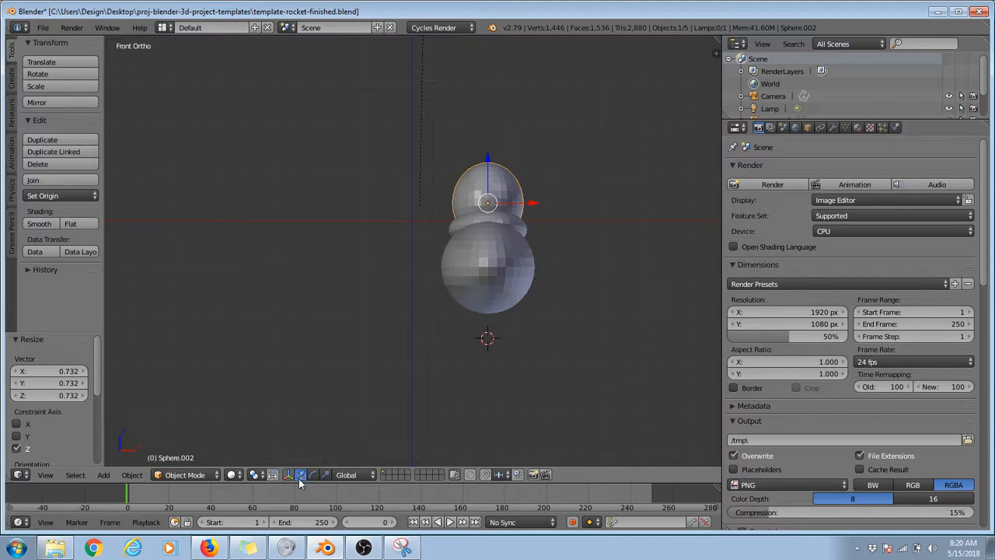
left_click_drag(490, 153, 493, 174)
middle_click_drag(394, 224, 498, 351)
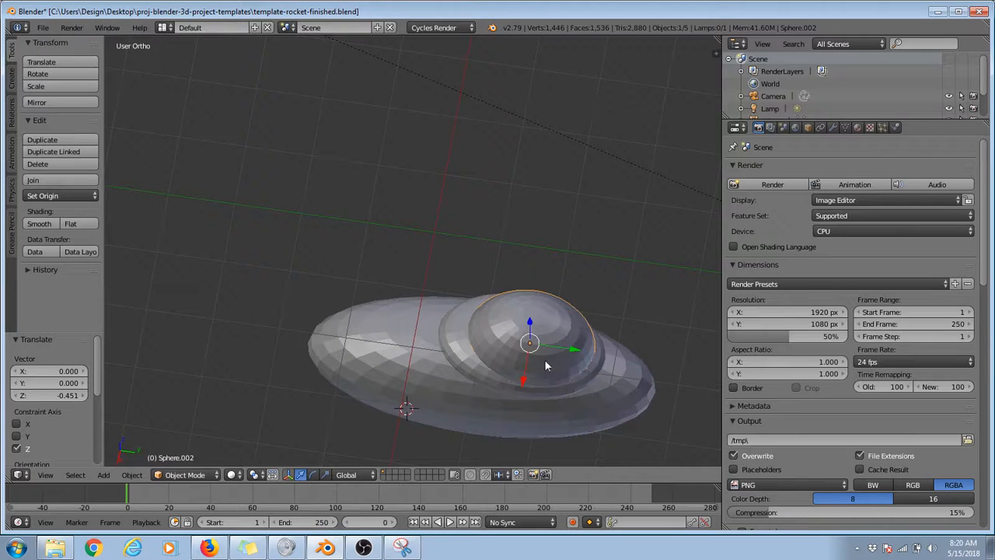
key("g")
key("z")
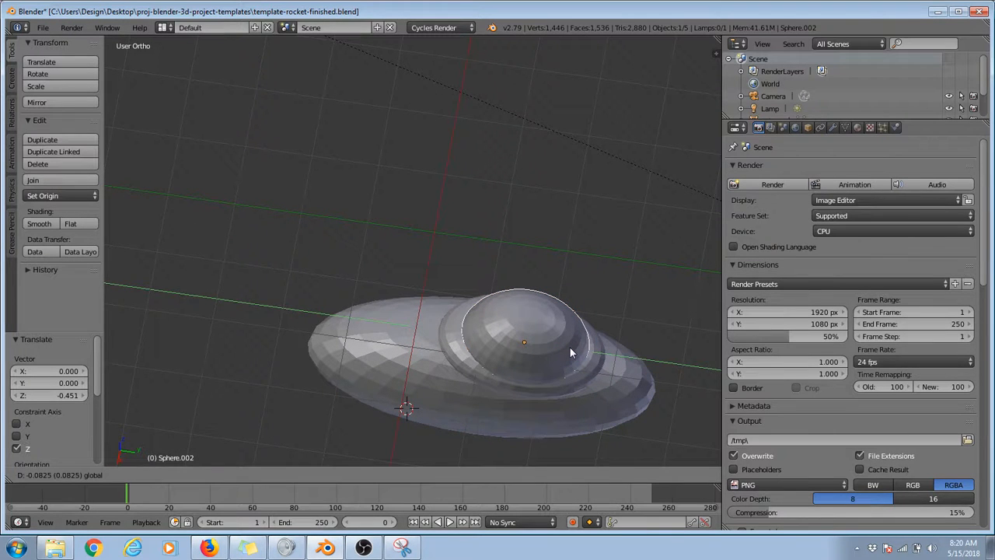
key("y")
left_click(569, 346)
middle_click_drag(560, 386, 342, 375)
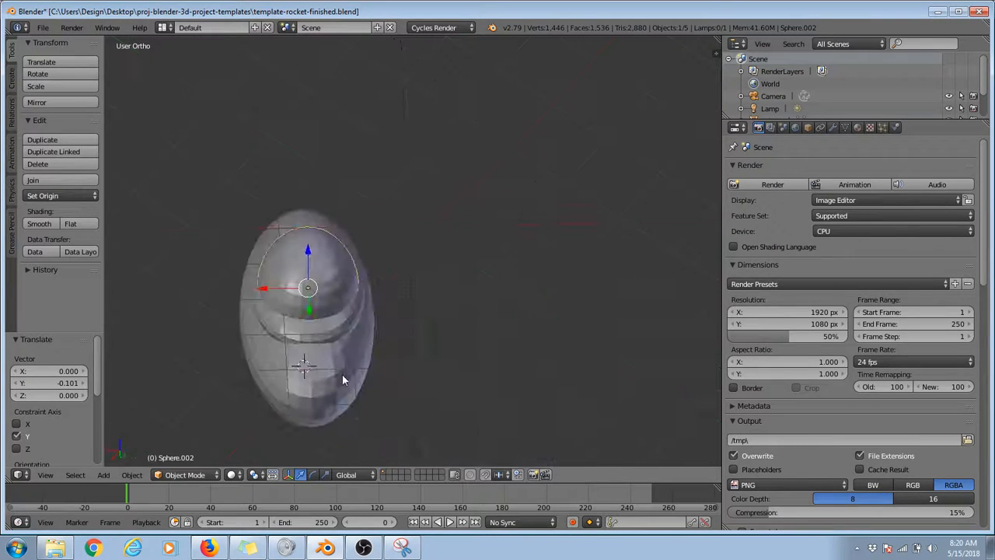
Step: Narrow the dome to about 0.903 along the X axis and check its shape from the side
key("s")
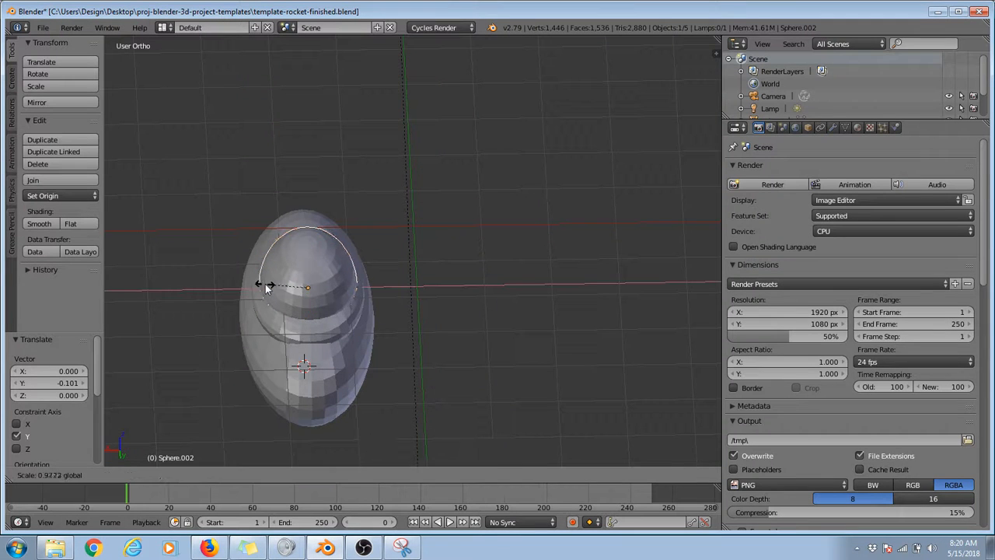
key("x")
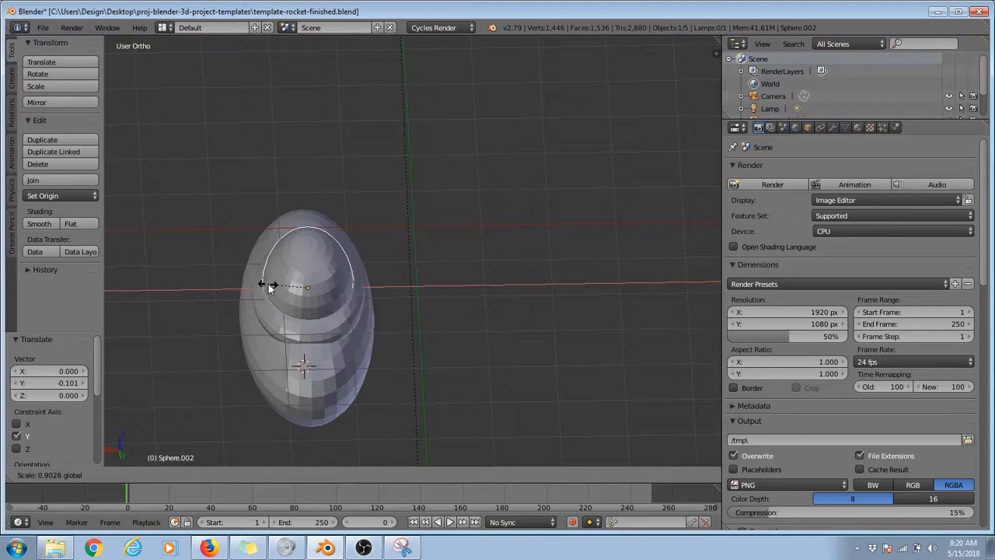
left_click(257, 298)
middle_click_drag(257, 298, 413, 290)
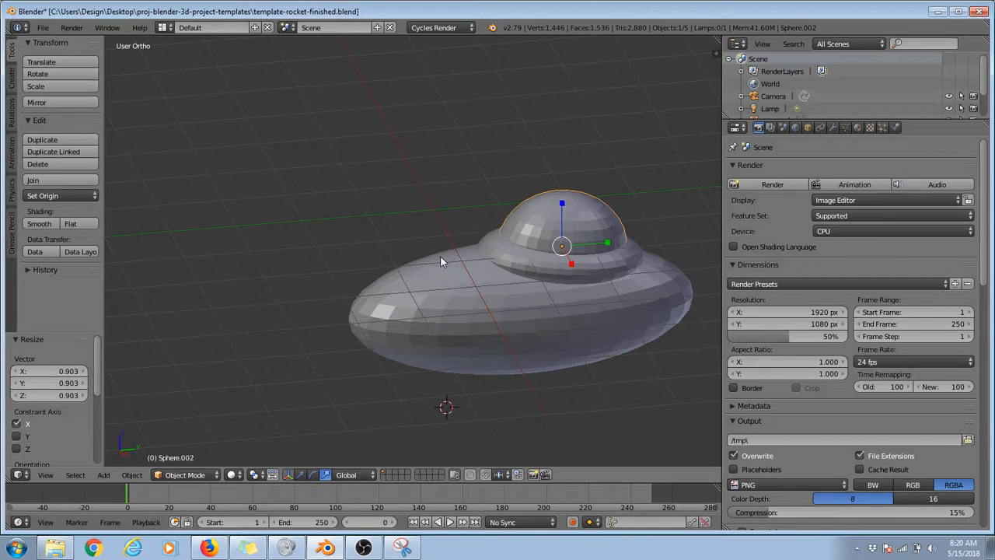
right_click(380, 312)
right_click(573, 267)
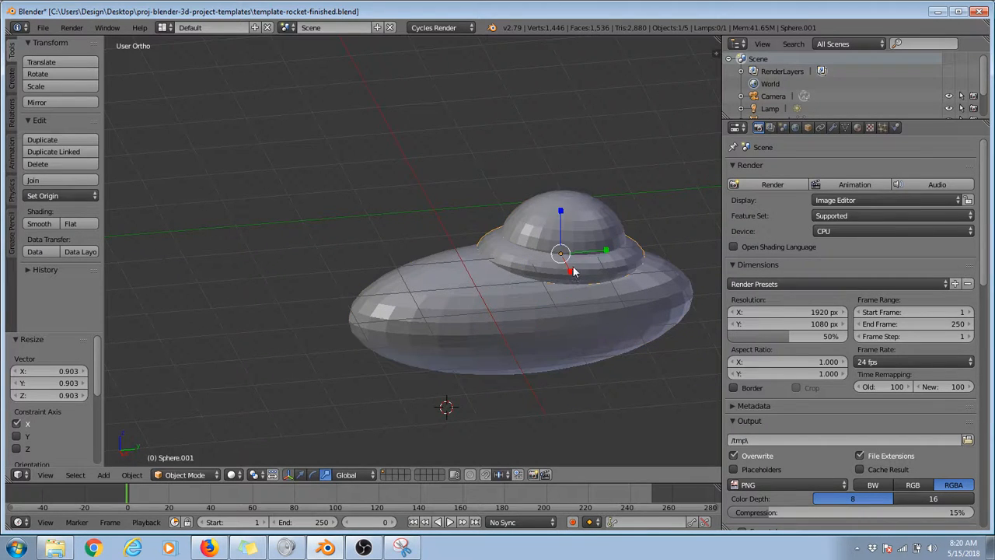
right_click(582, 204)
middle_click_drag(478, 299, 457, 254)
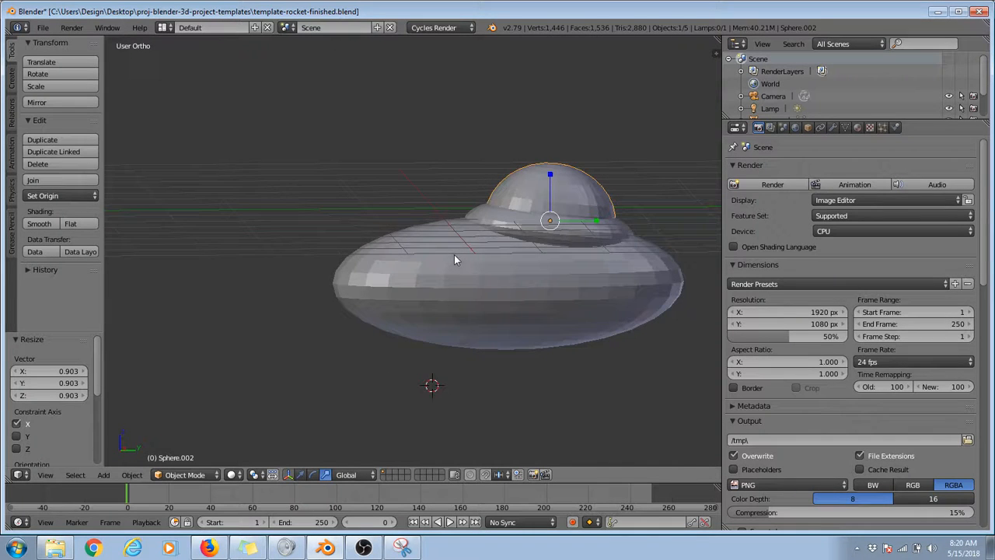
Step: In the top view, add a torus and move it beside the rocket, about -2.46 units along X and 0.24 along Y
key("KP_7")
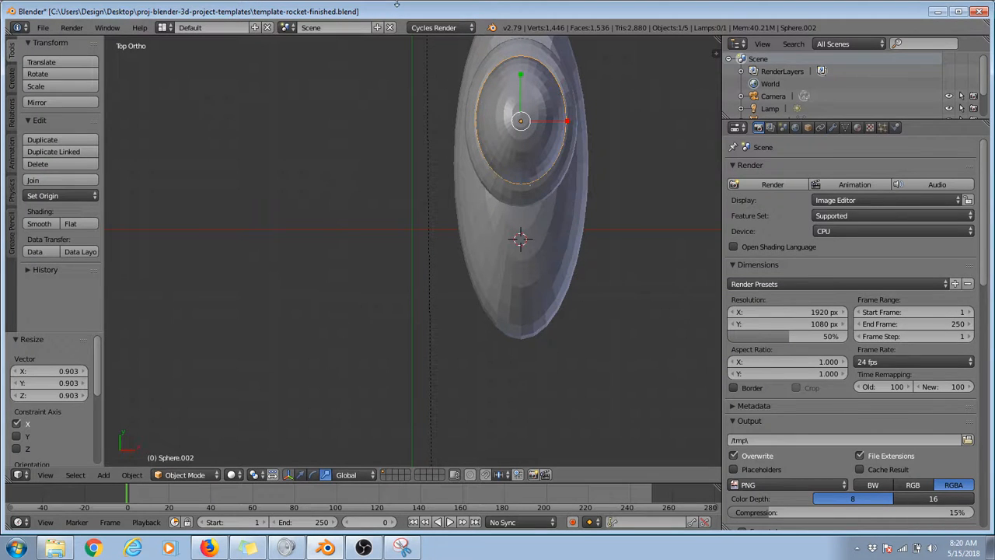
left_click(12, 72)
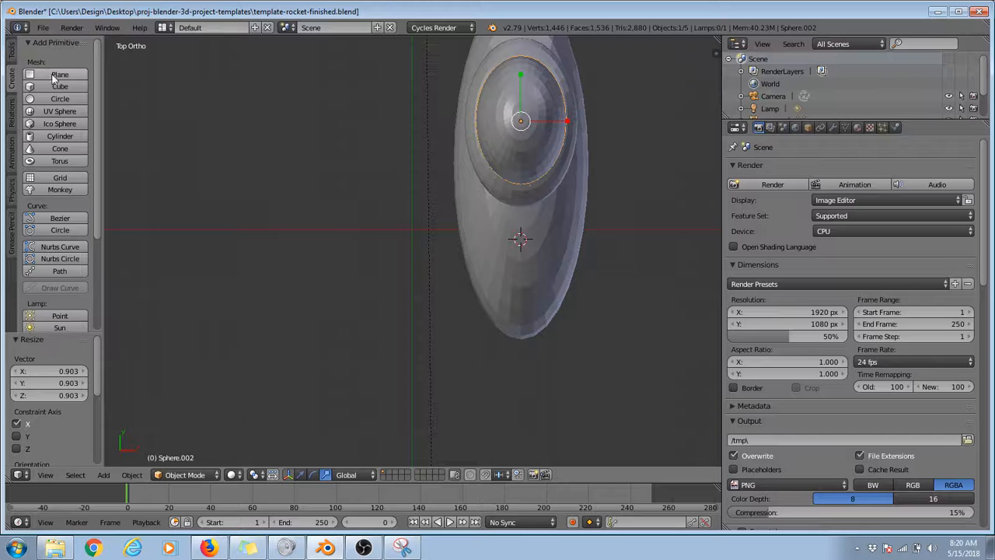
left_click(58, 162)
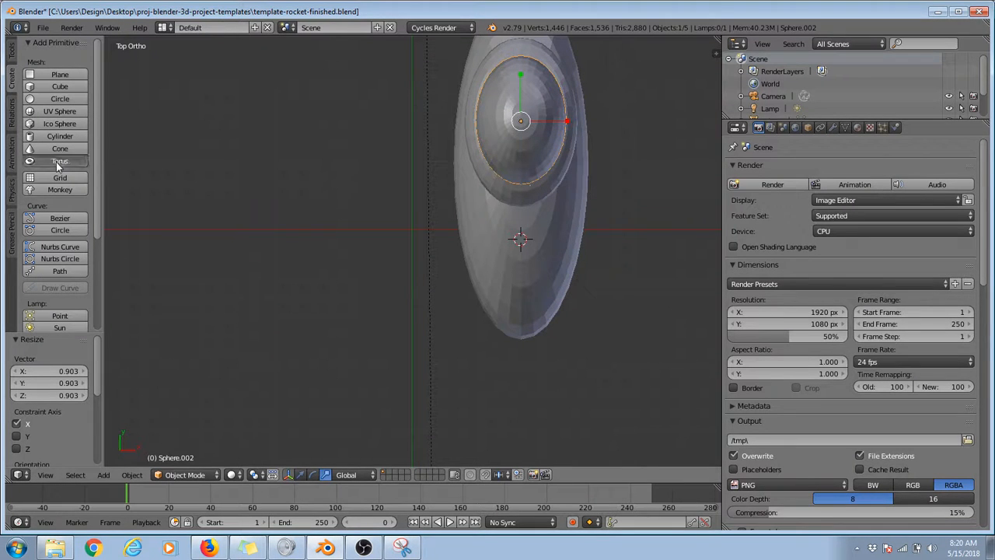
key("g")
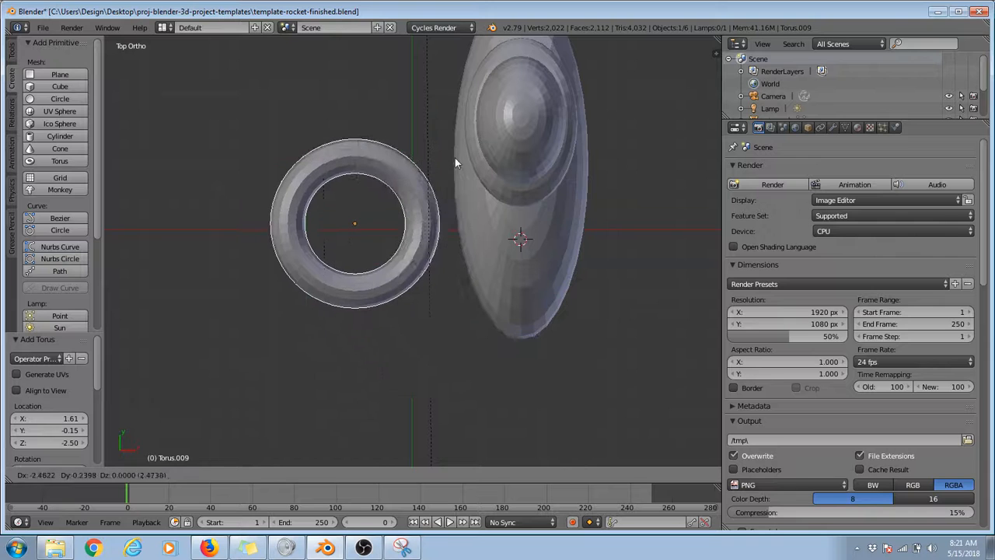
left_click(453, 160)
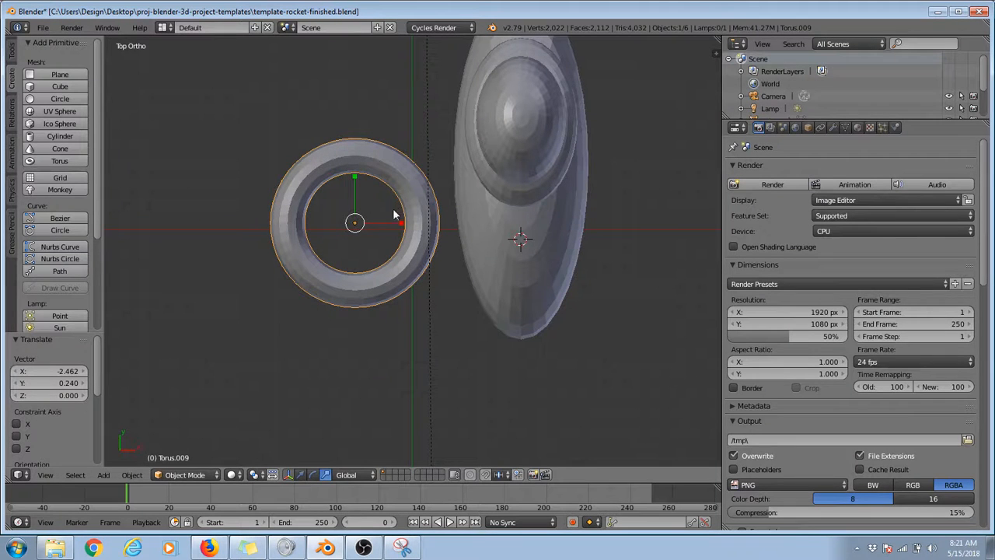
key("s")
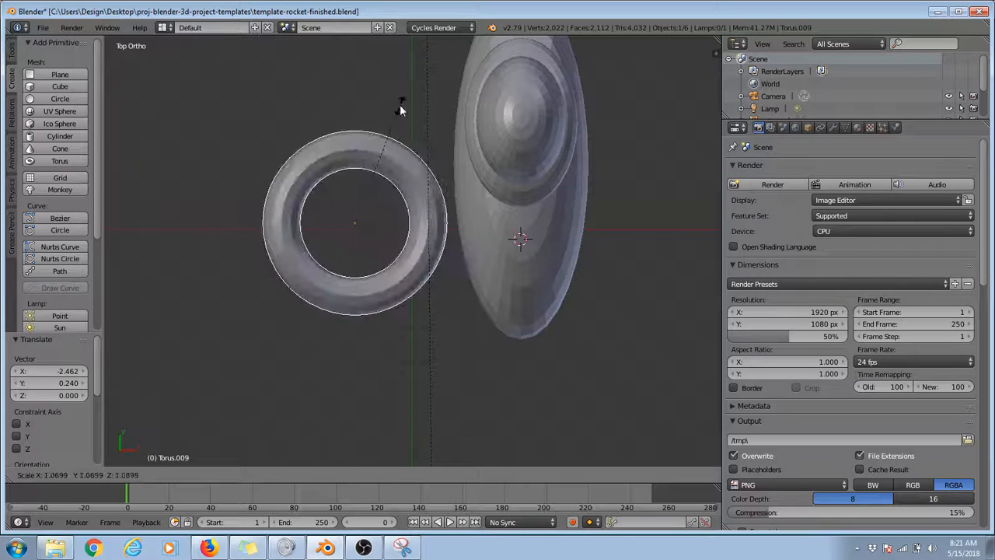
right_click(411, 80)
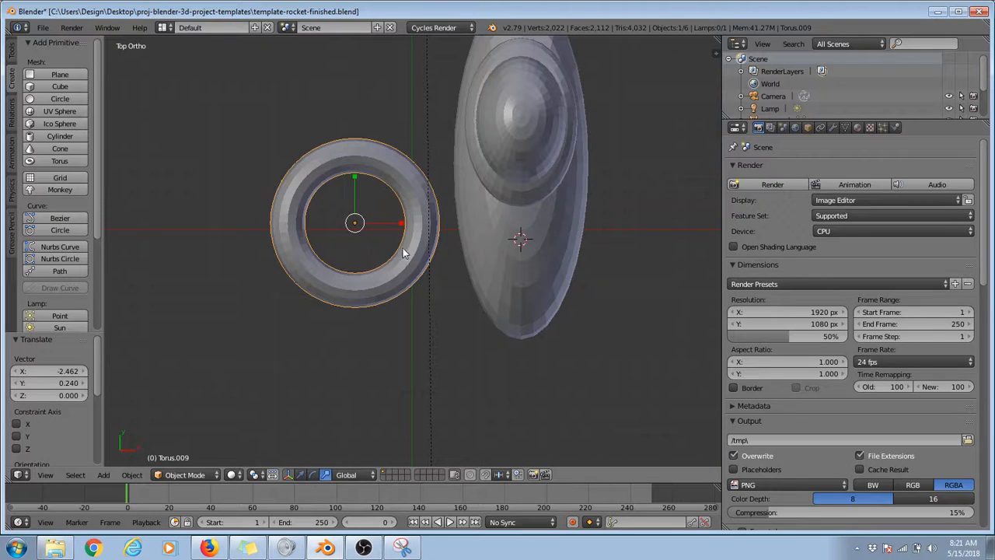
key("s")
key("x")
left_click(370, 224)
key("ctrl+z")
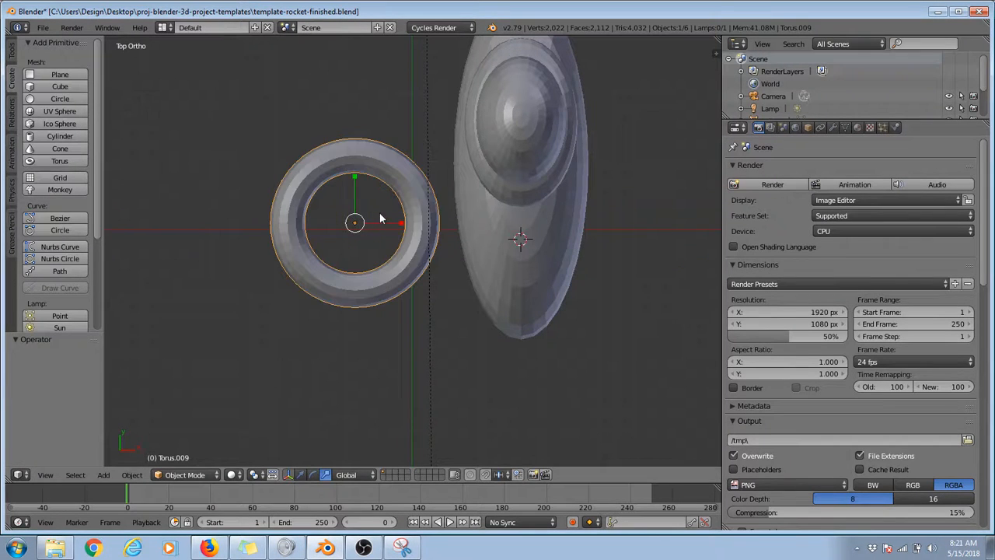
left_click_drag(403, 224, 368, 218)
left_click_drag(356, 180, 359, 217)
key("ctrl+z")
key("ctrl+z")
Step: Scale the torus uniformly down to about 0.108 of its size
left_click(12, 51)
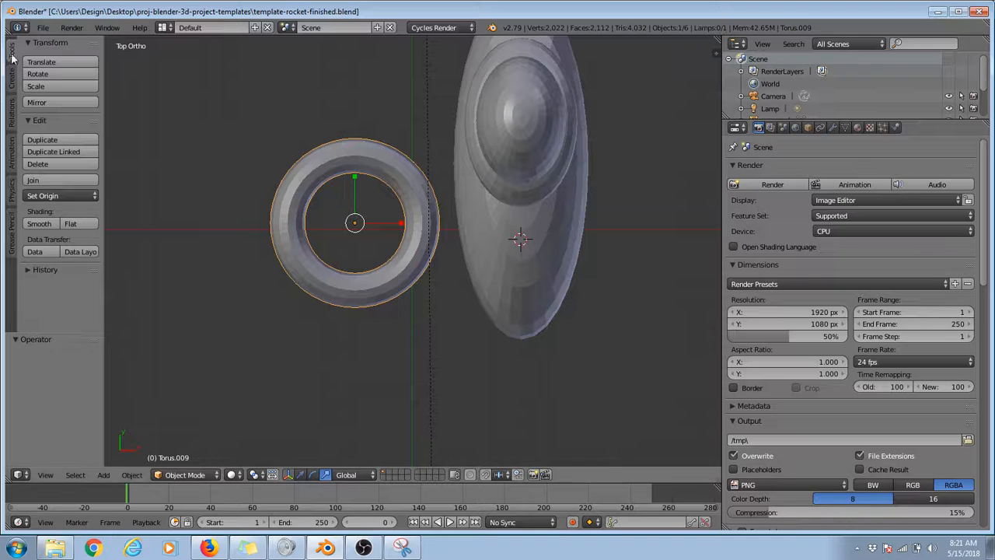
left_click(36, 86)
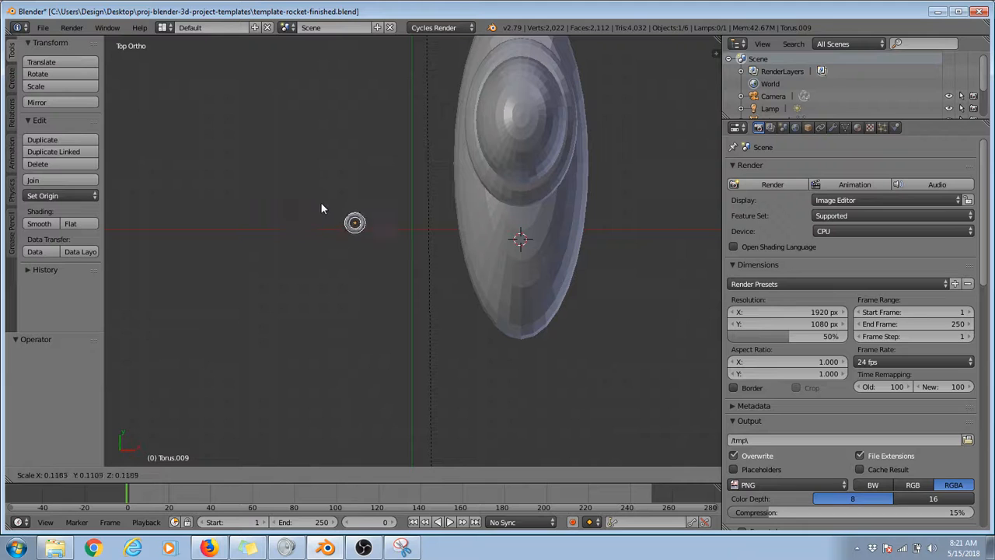
left_click(323, 204)
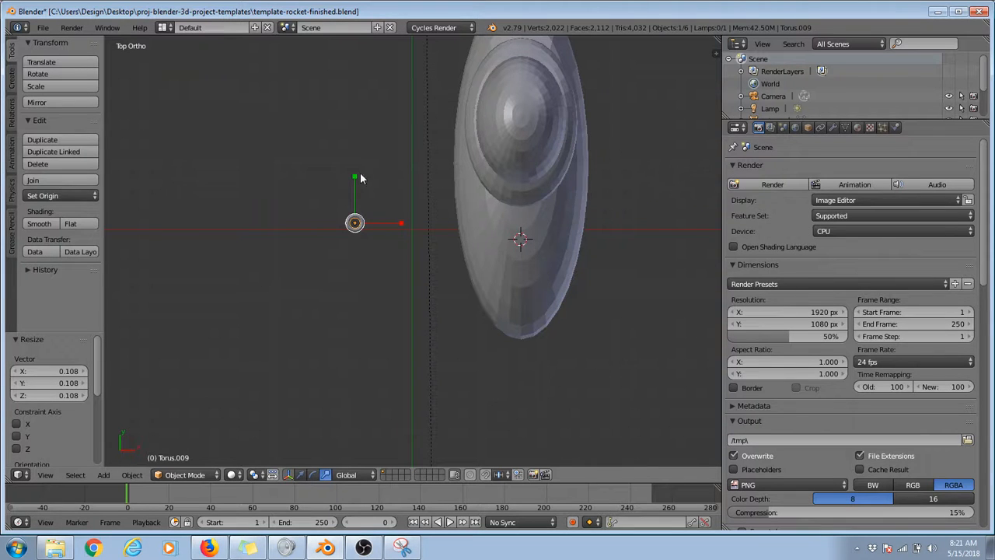
Step: Move the small torus along X over the rocket's centreline, about -0.461 units along Y, and raise it about 2.656 units along Z
left_click(301, 475)
left_click_drag(356, 190, 561, 185)
left_click_drag(523, 130, 521, 153)
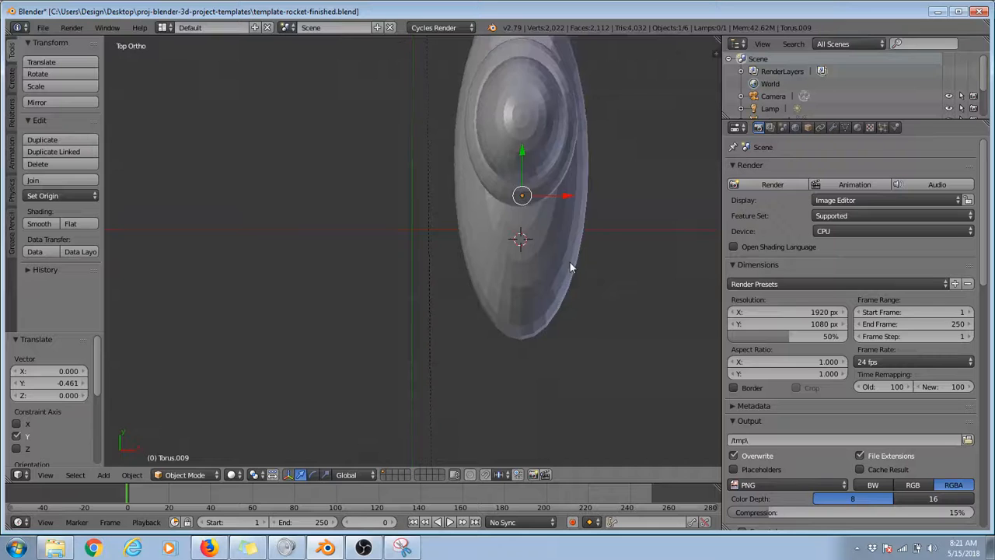
middle_click_drag(570, 262, 471, 317)
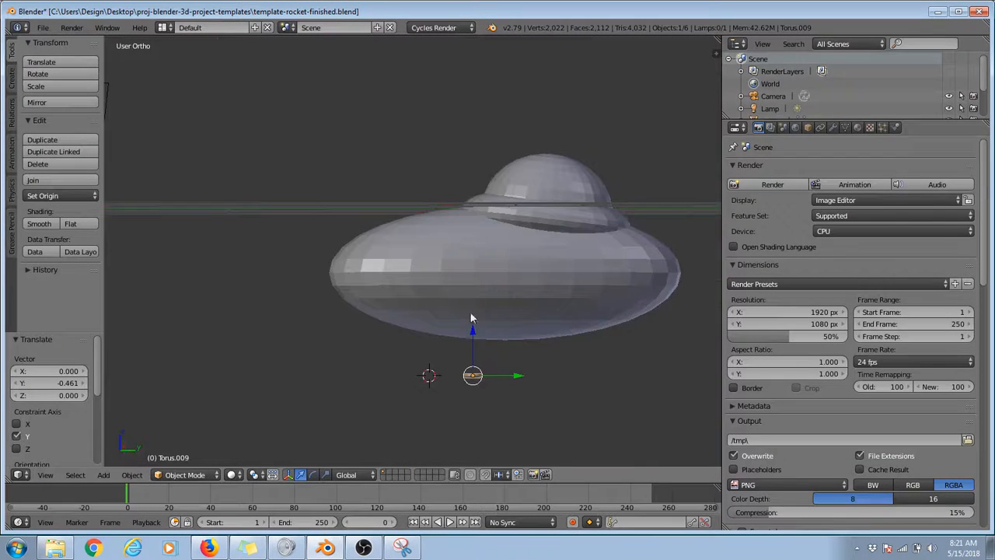
left_click_drag(472, 332, 469, 155)
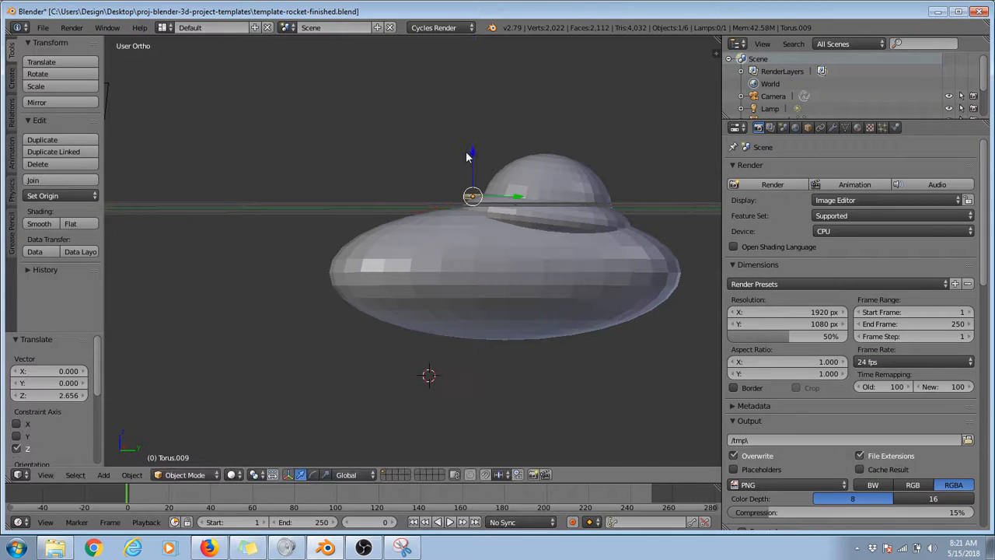
Step: Examine in a close-up left view how the small torus sits against the flattened sphere
left_click(45, 476)
left_click(61, 354)
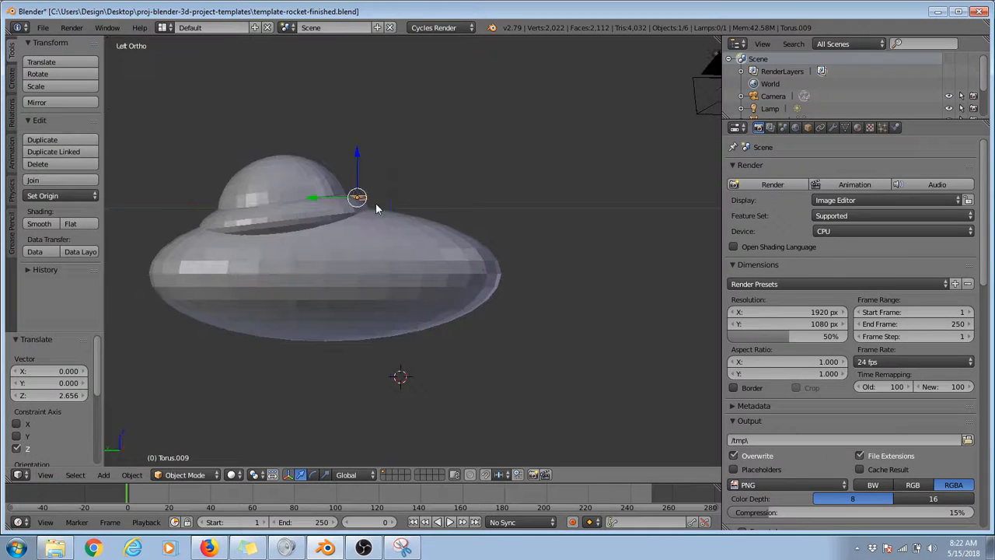
key("KP_Decimal")
scroll(375, 203, "down", 8)
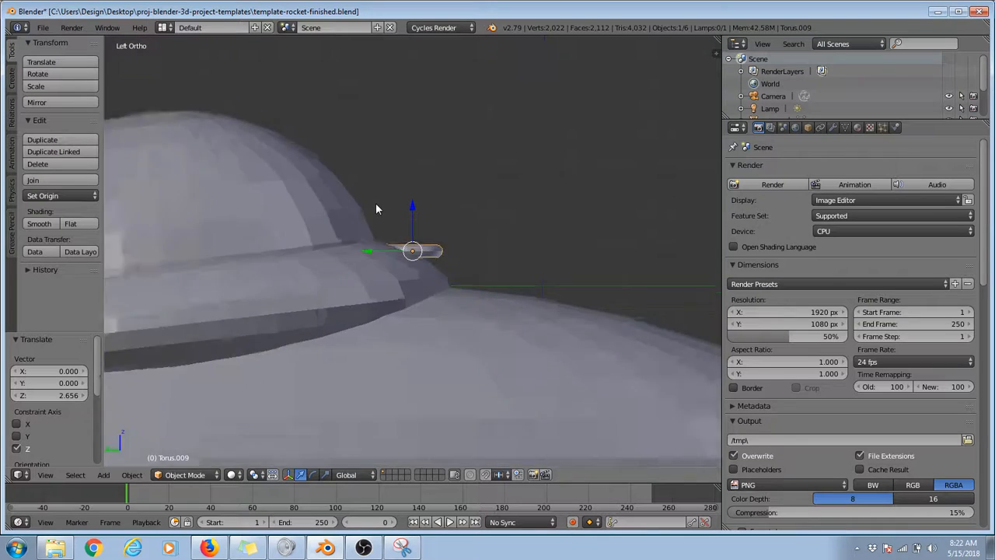
scroll(376, 203, "up", 2)
middle_click_drag(375, 203, 376, 203)
key("ctrl+KP_3")
Step: View the scene through the active camera, and frame the selected torus with View Selected
left_click(51, 479)
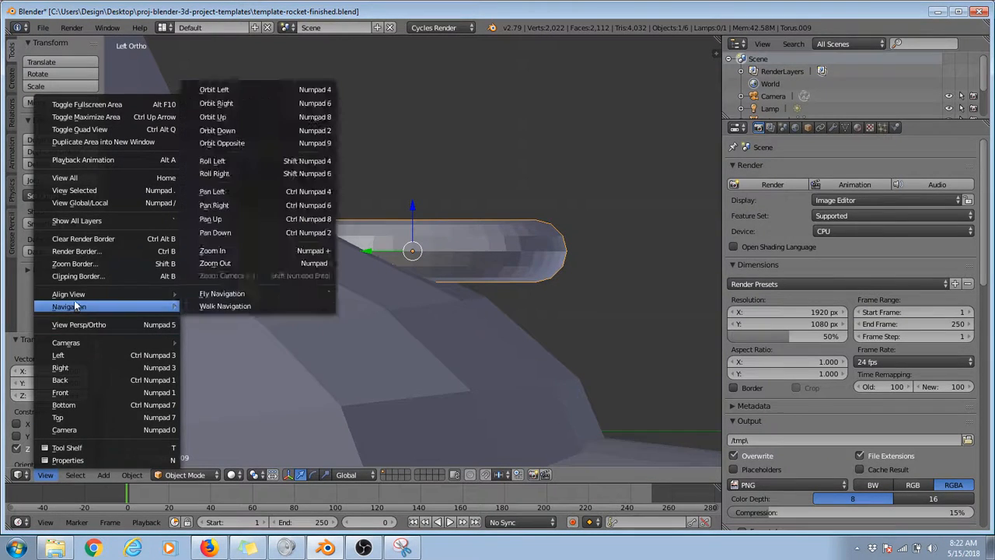
mouse_move(76, 298)
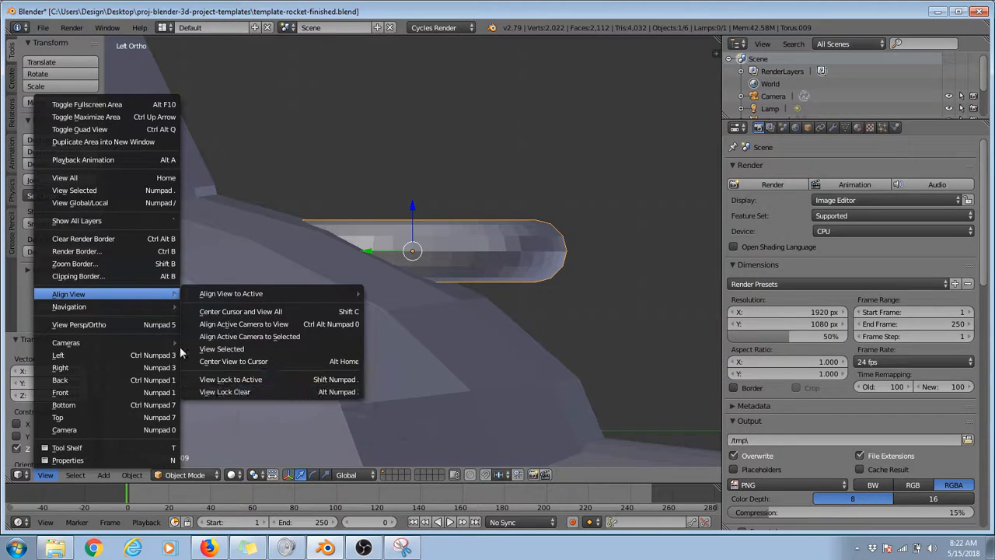
mouse_move(136, 307)
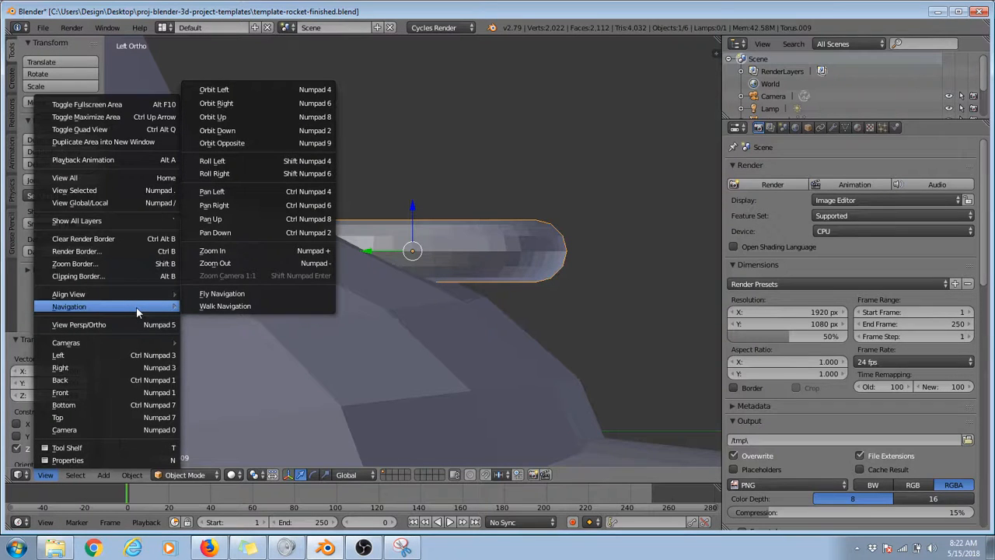
mouse_move(137, 343)
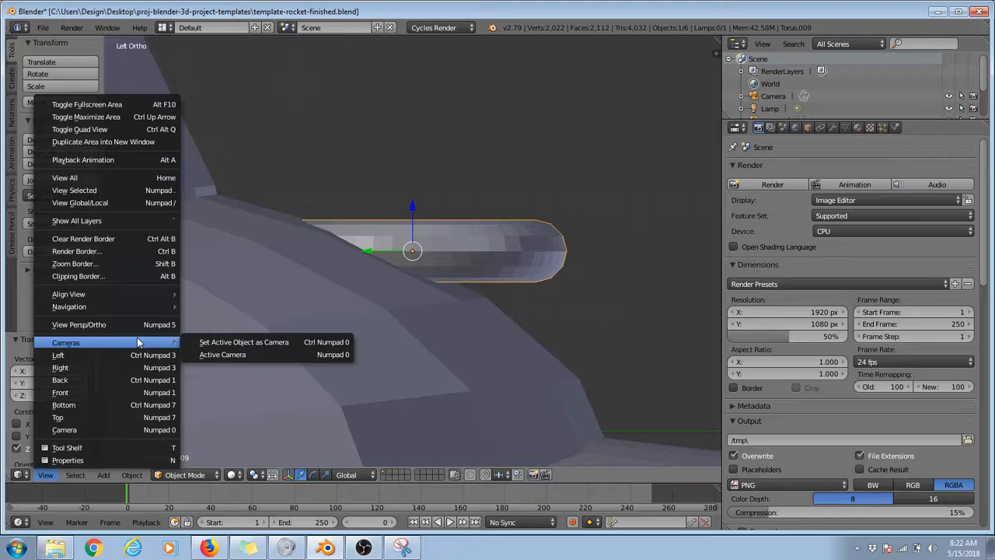
left_click(233, 354)
left_click(47, 475)
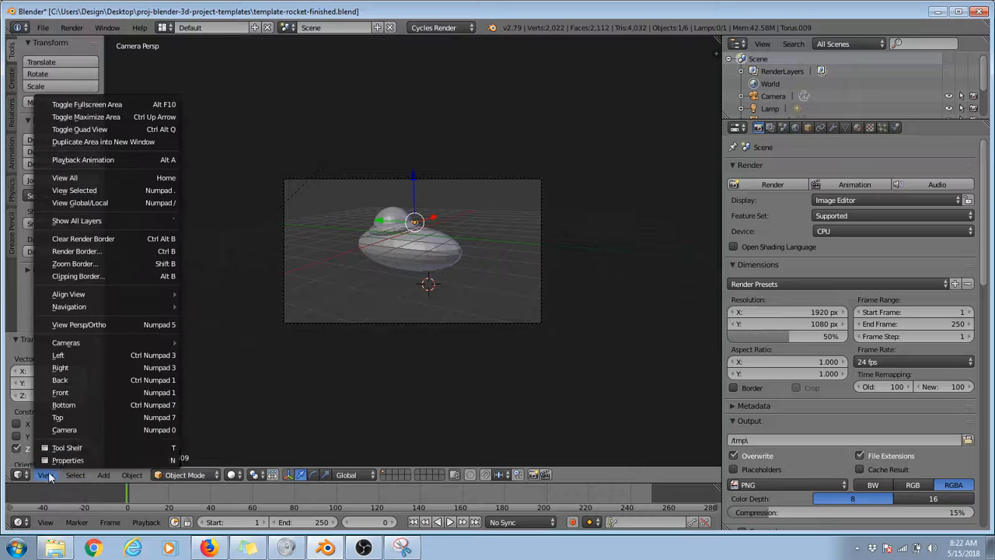
mouse_move(83, 343)
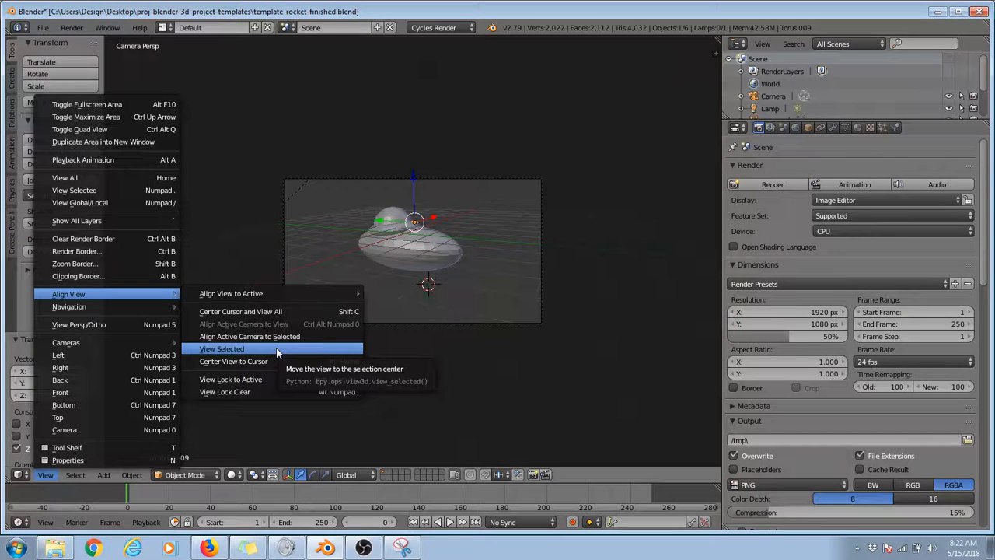
left_click(337, 350)
scroll(337, 349, "down", 10)
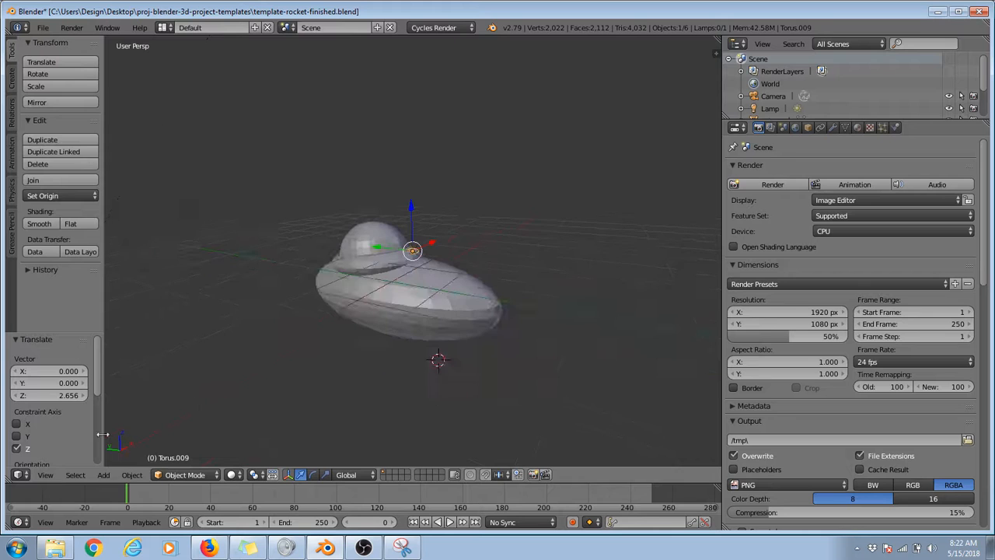
left_click(46, 476)
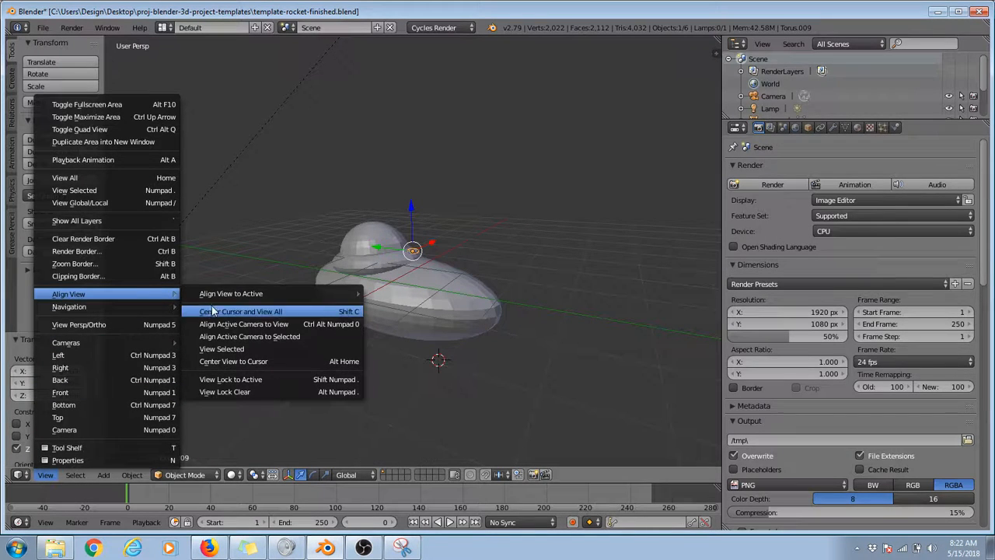
left_click(224, 350)
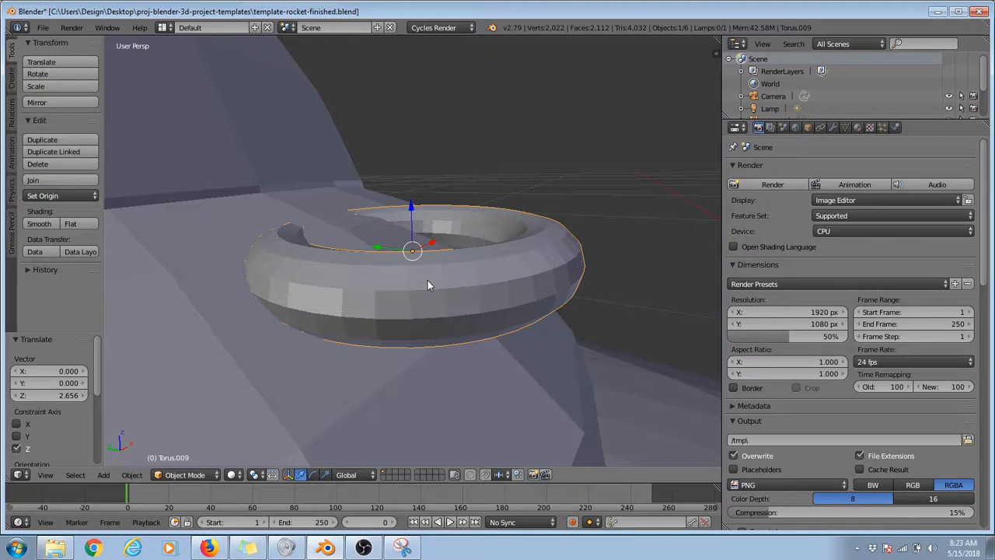
Step: In the left orthographic view, rotate the torus about 25.7° to follow the slope of the flattened sphere
middle_click_drag(427, 285, 435, 241)
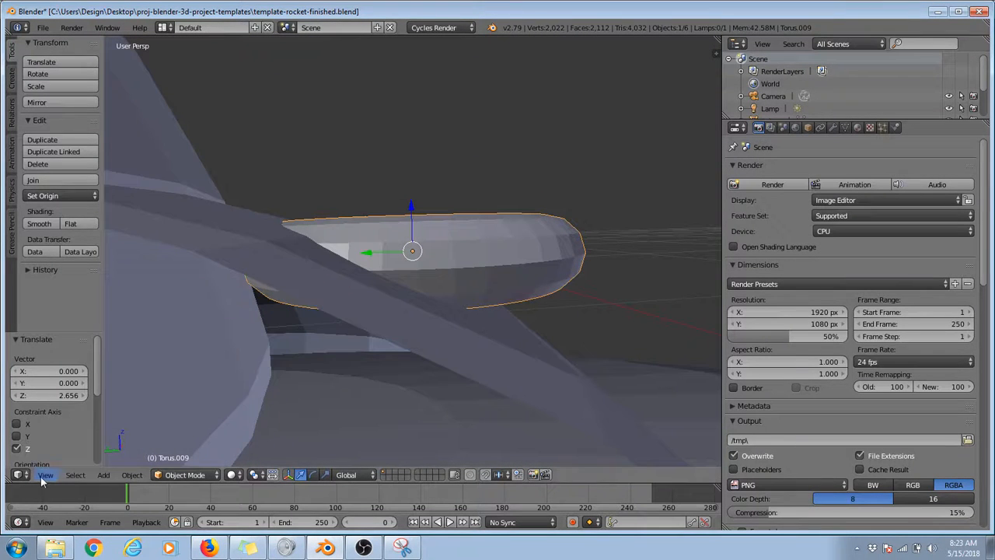
left_click(45, 475)
left_click(83, 351)
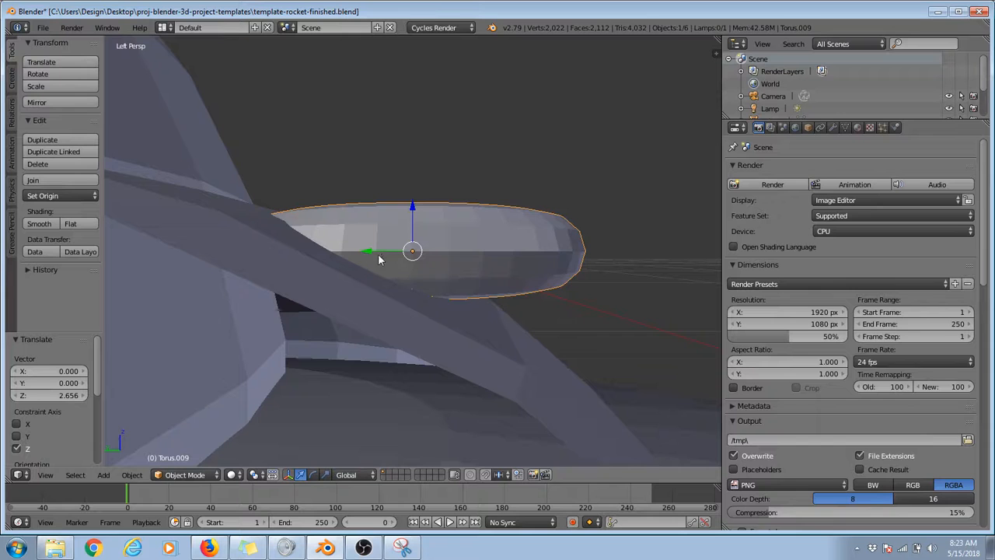
scroll(431, 222, "down", 4)
scroll(380, 269, "up", 4)
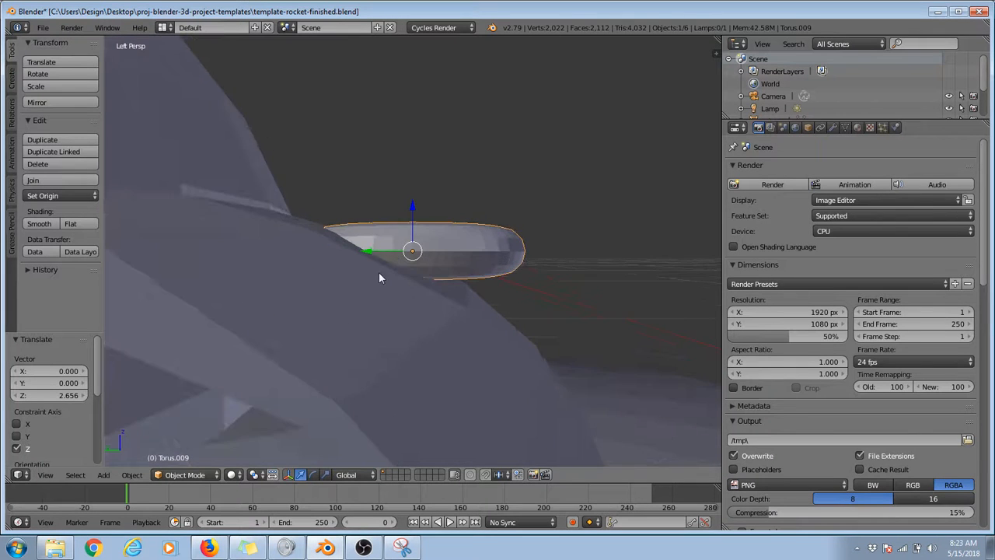
scroll(357, 297, "up", 2)
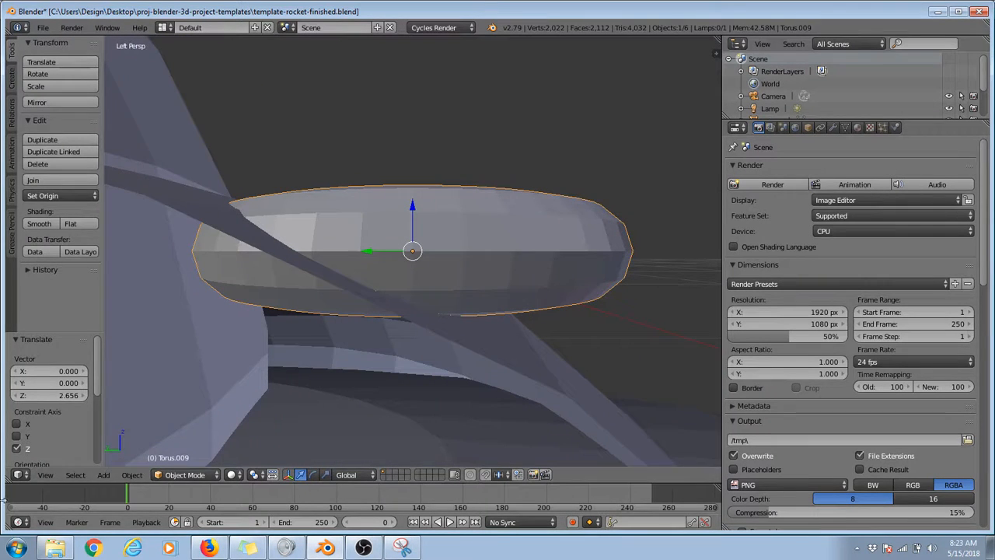
left_click(40, 480)
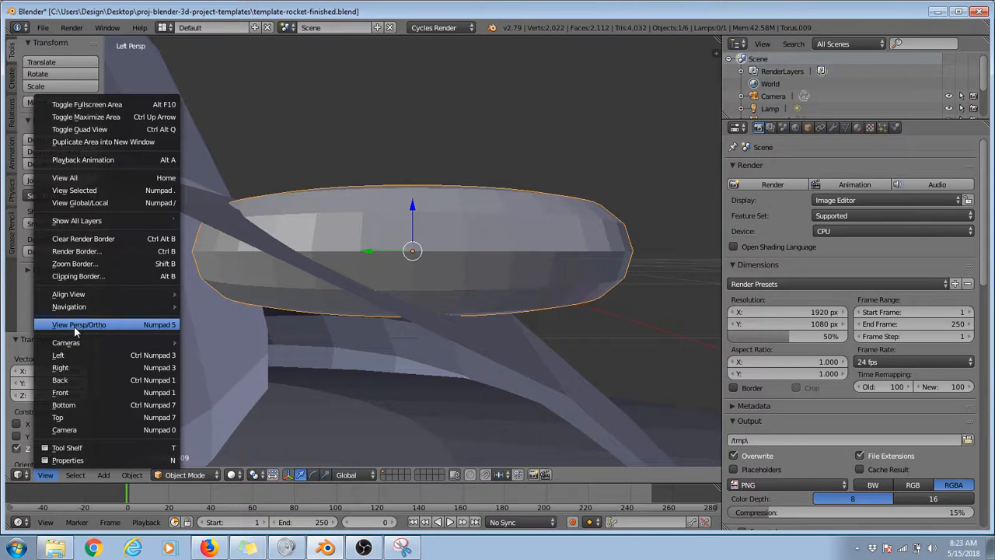
left_click(117, 325)
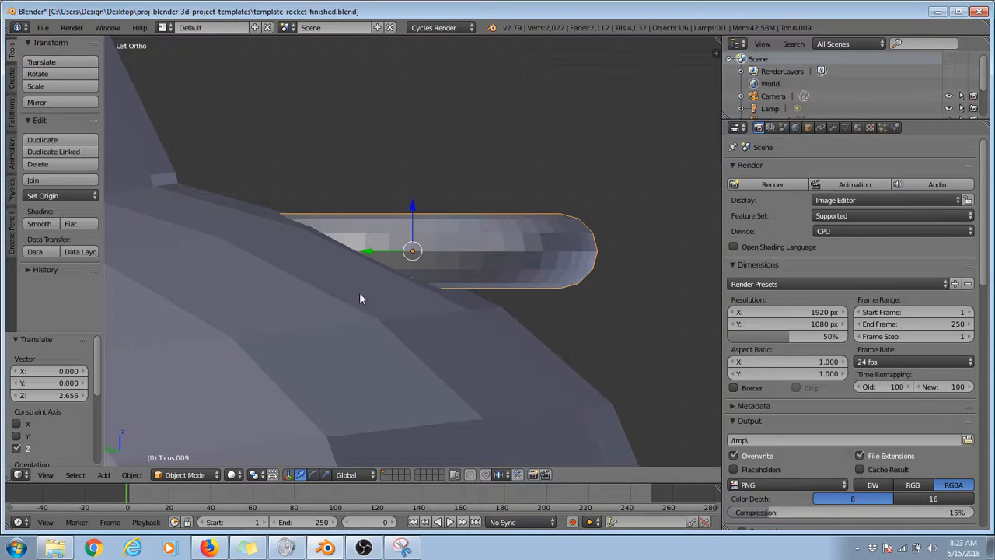
left_click(314, 475)
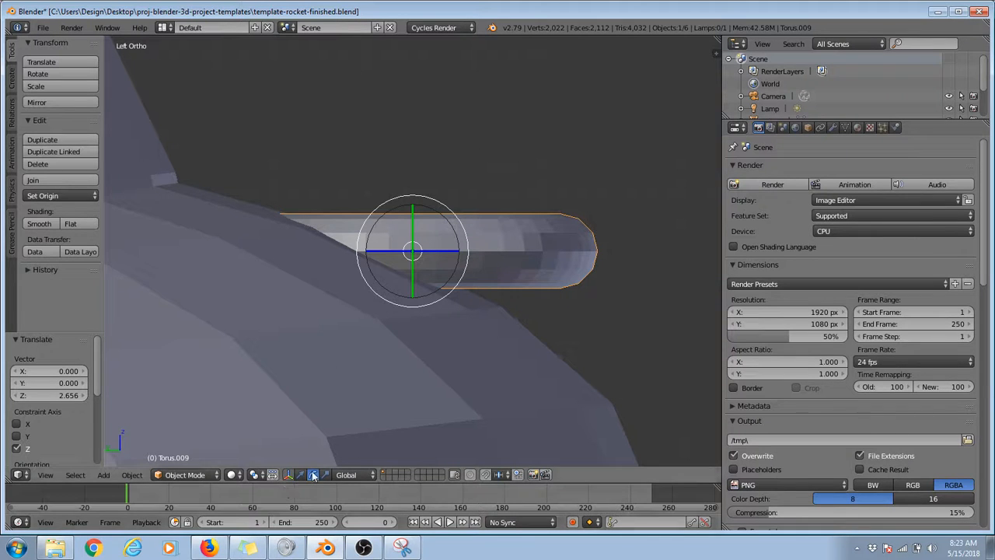
left_click_drag(455, 208, 461, 225)
Step: In the top view, duplicate the torus and place the copy about 0.346 units along X and 0.110 along Y from the original
middle_click_drag(462, 225, 645, 295)
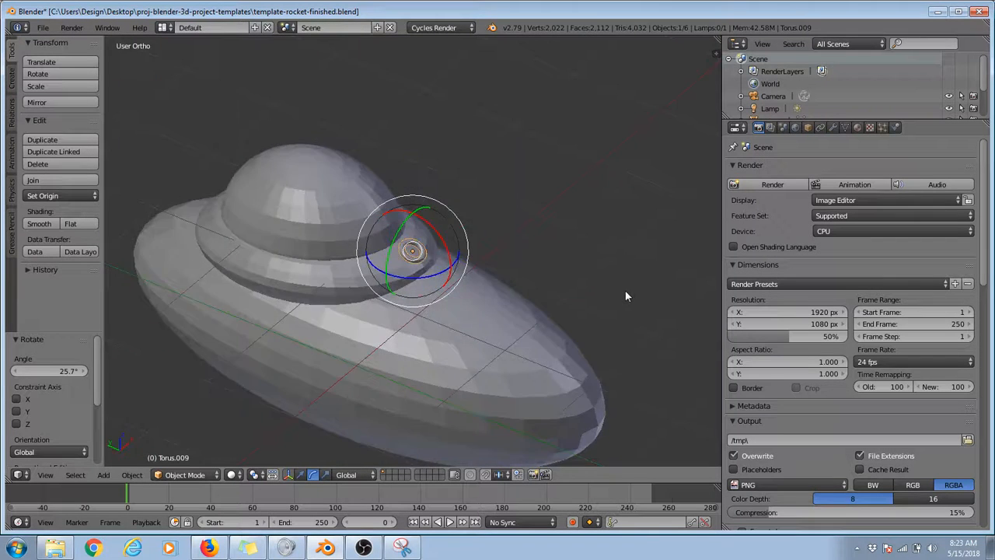
key("KP_7")
scroll(404, 265, "up", 4)
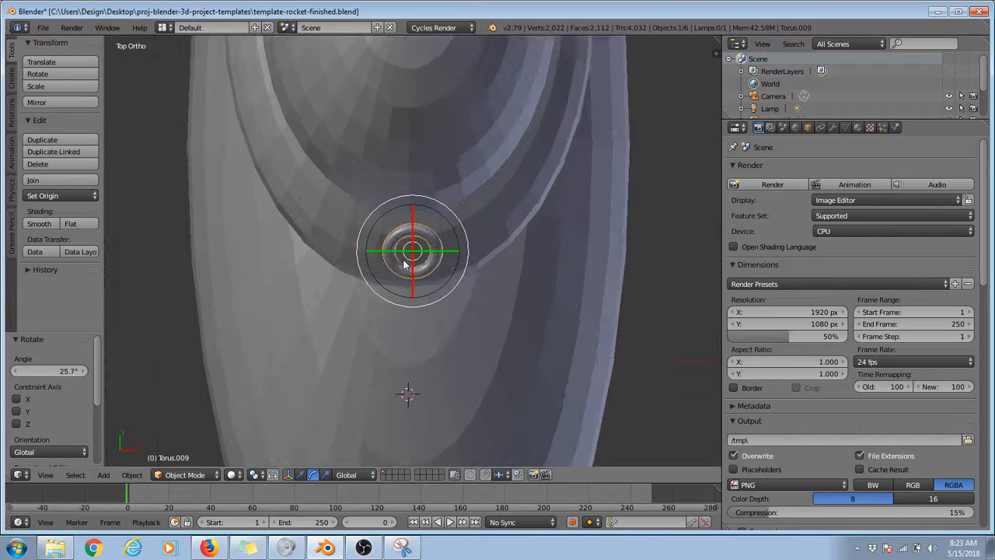
left_click(43, 142)
left_click(118, 118)
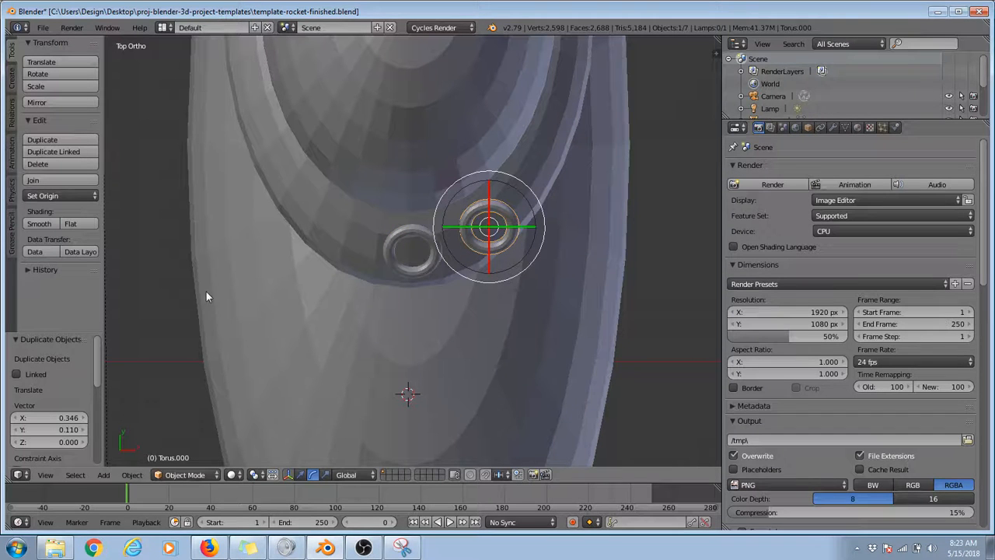
Step: Try to rotate the duplicated torus to match the curve of the flattened sphere
left_click(314, 475)
mouse_move(435, 327)
middle_mouse_down()
mouse_move(492, 159)
mouse_move(427, 257)
mouse_move(431, 206)
mouse_move(441, 208)
mouse_move(436, 314)
middle_mouse_up()
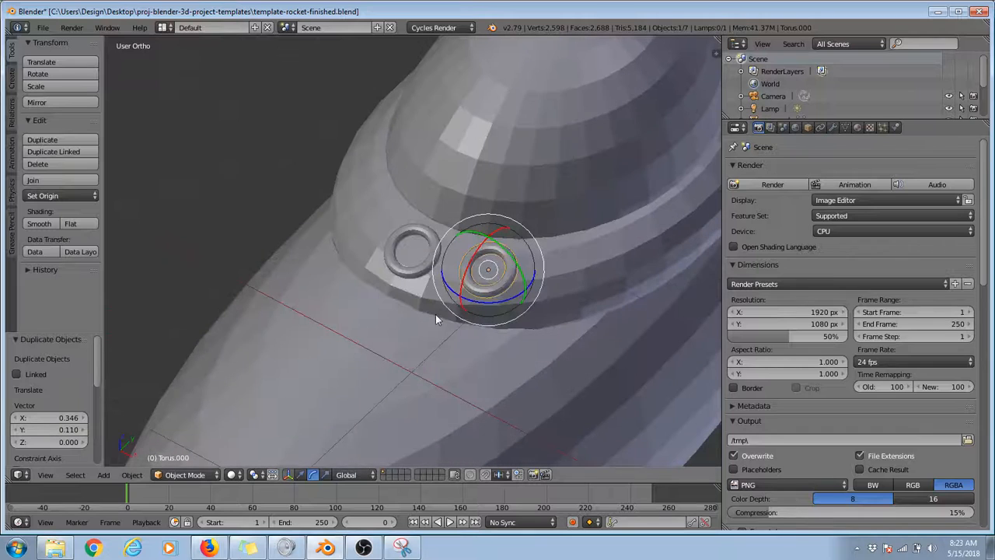
mouse_move(492, 233)
left_mouse_down()
mouse_move(469, 274)
mouse_move(487, 238)
left_mouse_up()
left_click_drag(488, 300, 513, 294)
middle_click_drag(513, 296, 488, 275)
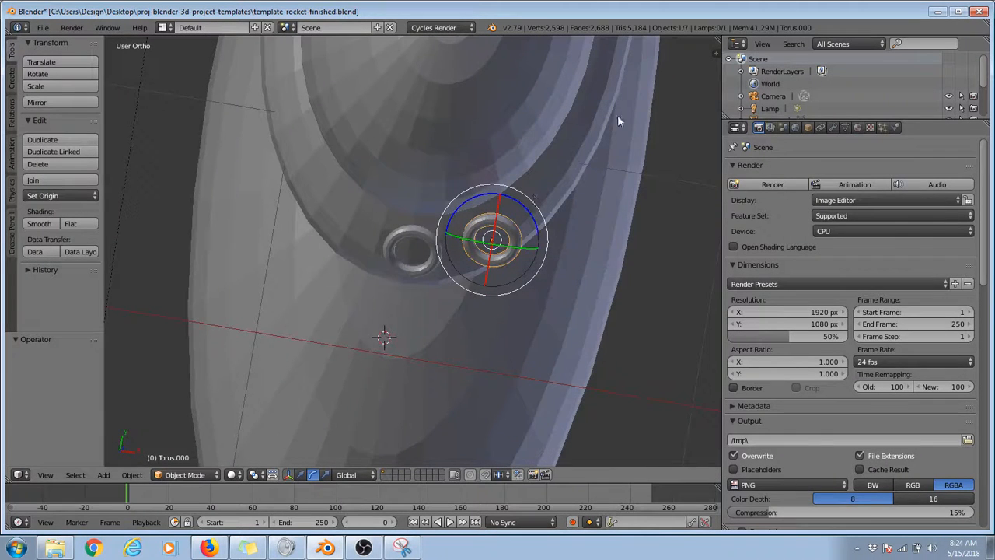
Step: Rotate the duplicated torus about 20.1° in a view from the end of the rocket
key("KP_7")
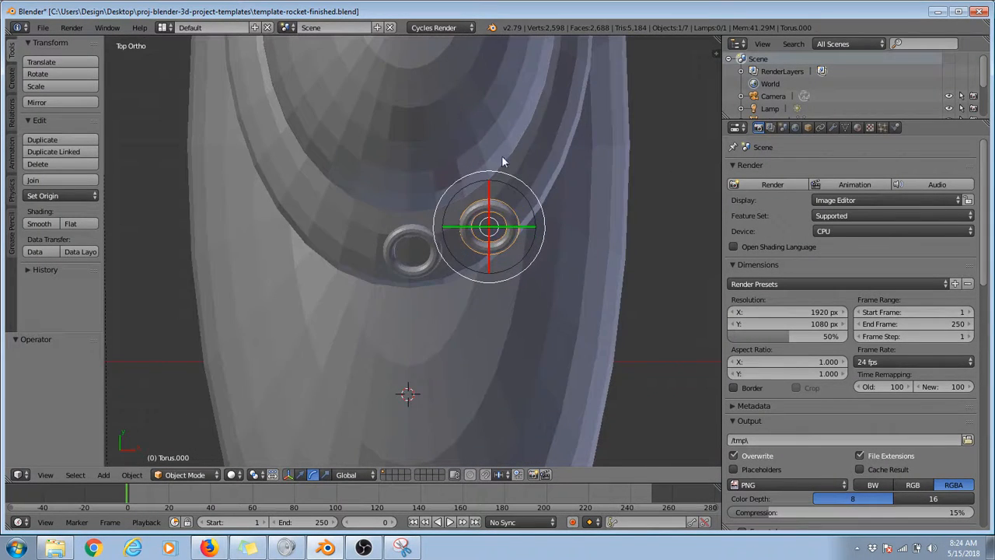
middle_click_drag(507, 160, 280, 289)
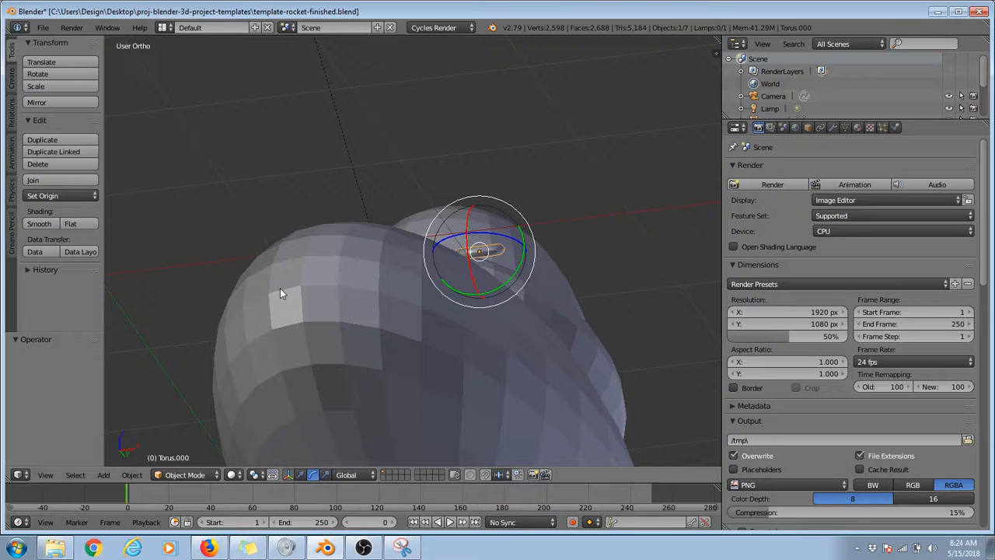
left_click(61, 73)
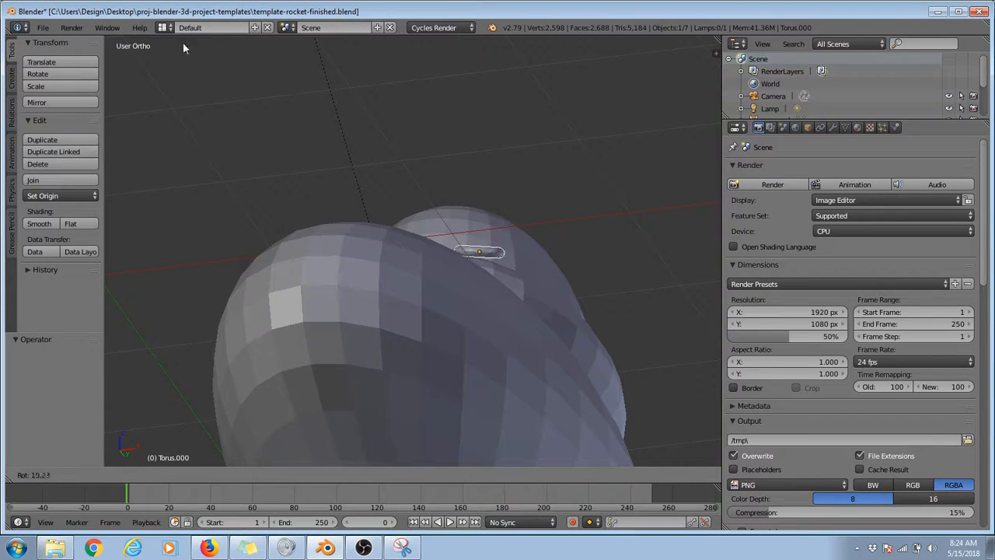
left_click(277, 59)
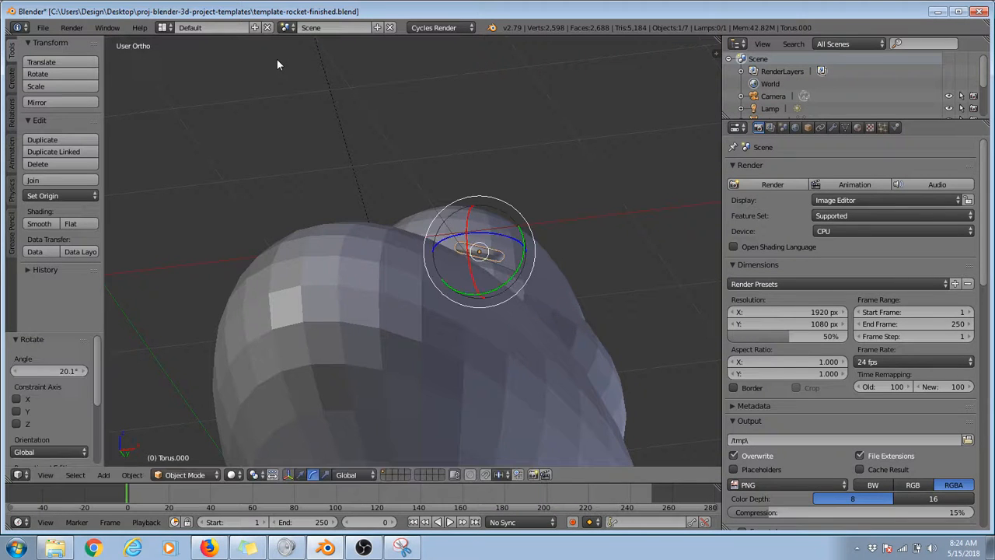
Step: Fine-tune the duplicated torus's tilt by rotating it about -5.81° in a close-up side view
key("KP_Decimal")
middle_click_drag(300, 243, 289, 207)
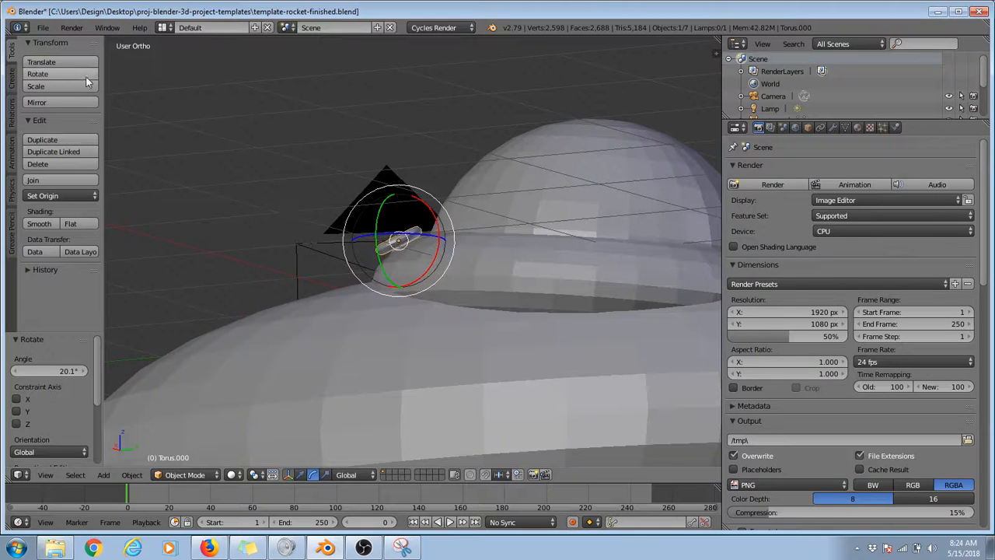
left_click(38, 74)
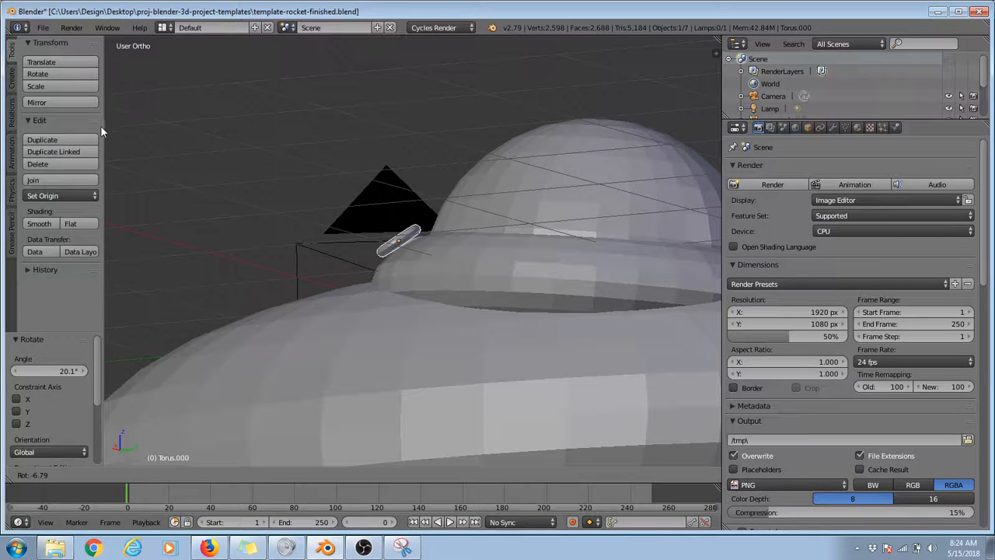
left_click(132, 158)
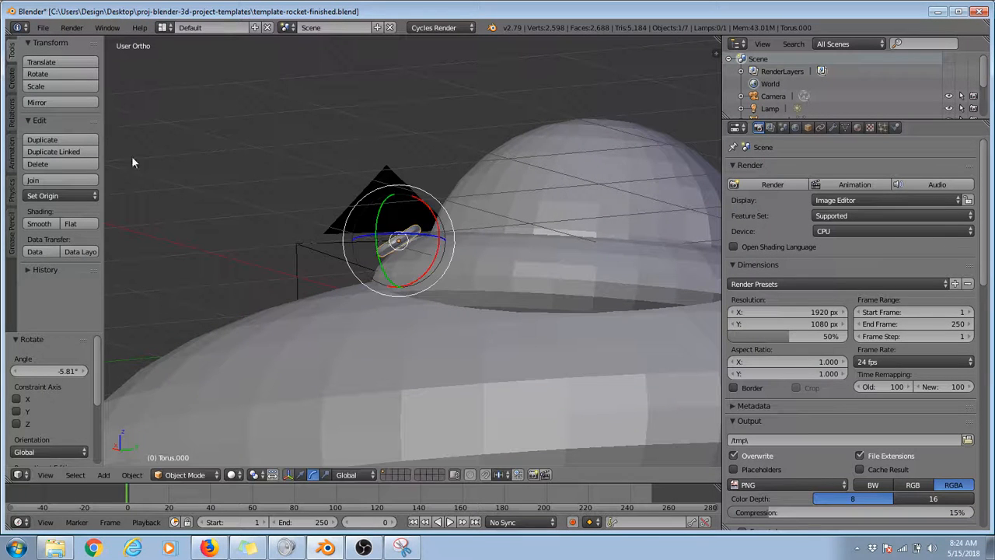
Step: Move the duplicated torus about -0.013 along X, 0.012 along Y and -0.033 along Z against the flattened sphere
left_click(300, 475)
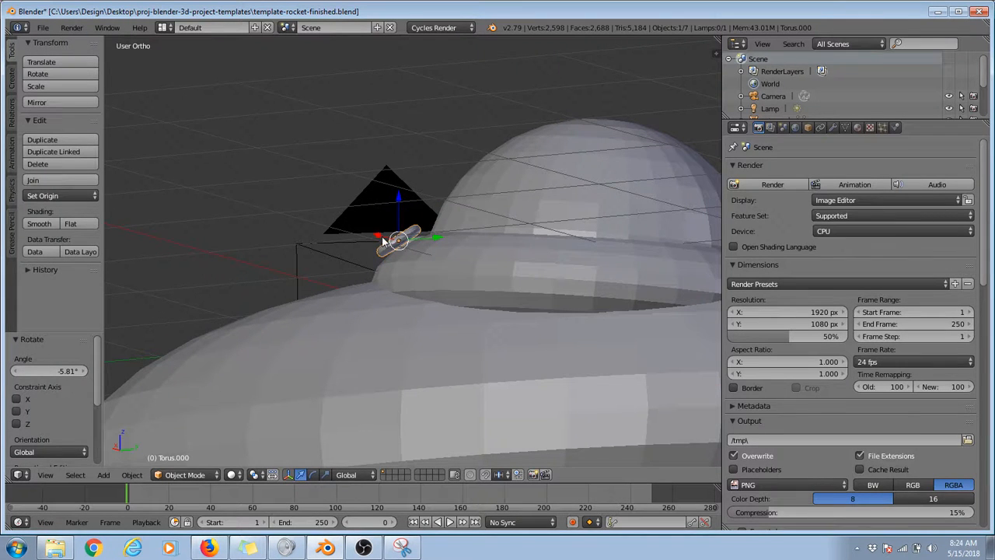
left_click(62, 61)
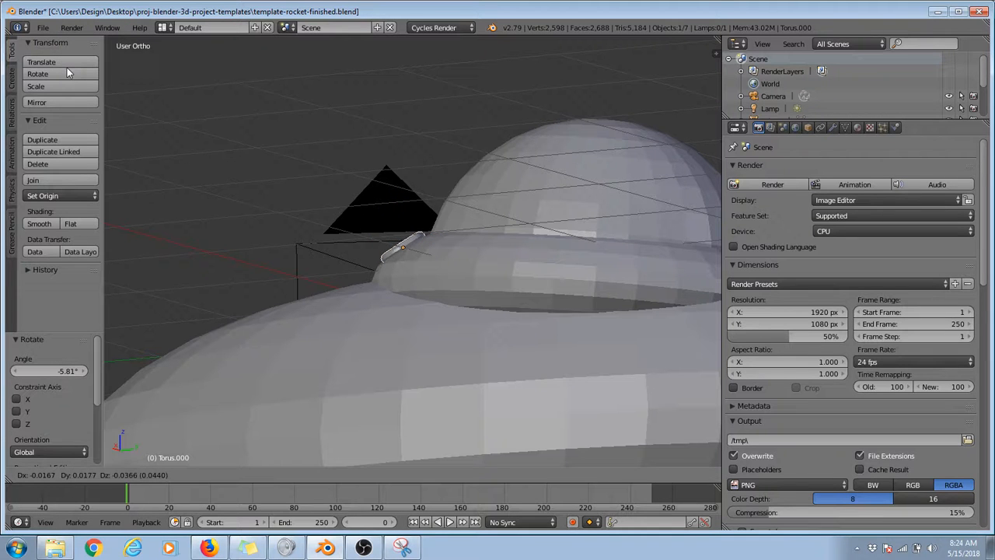
left_click(66, 67)
Step: In the top view, duplicate the second torus about 0.233 along X and 0.273 along Y, and rotate the copy about -45.8°
middle_click_drag(311, 163, 472, 278)
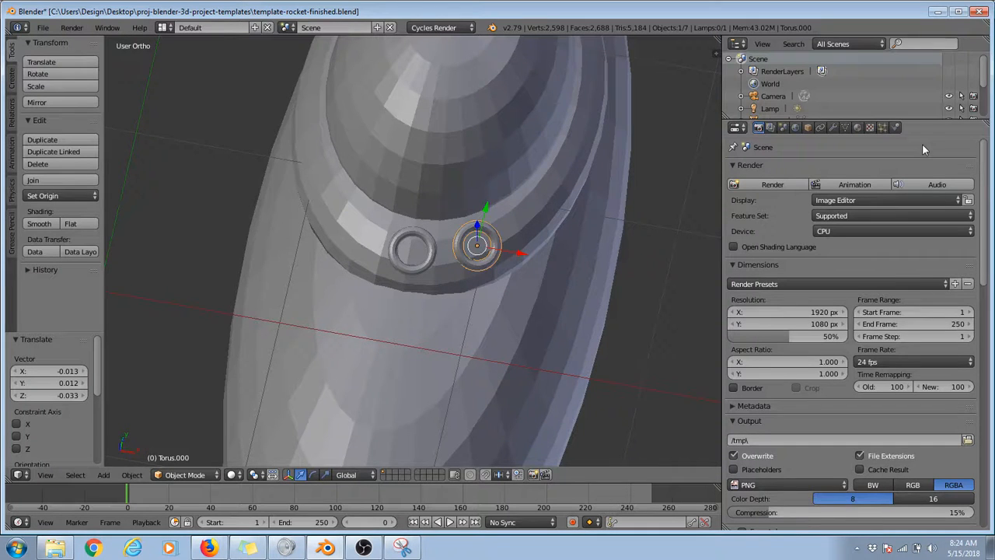
key("KP_7")
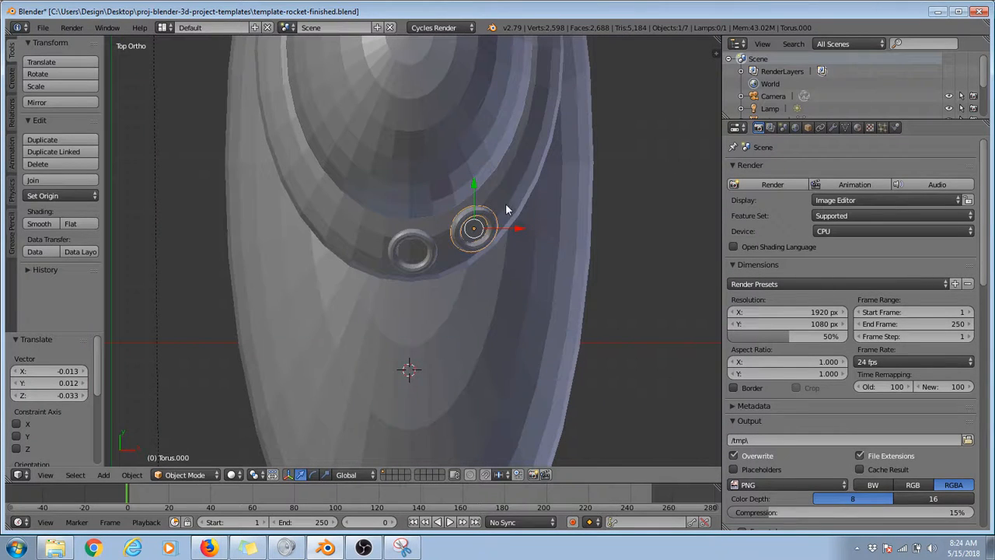
key("shift+d")
left_click(540, 208)
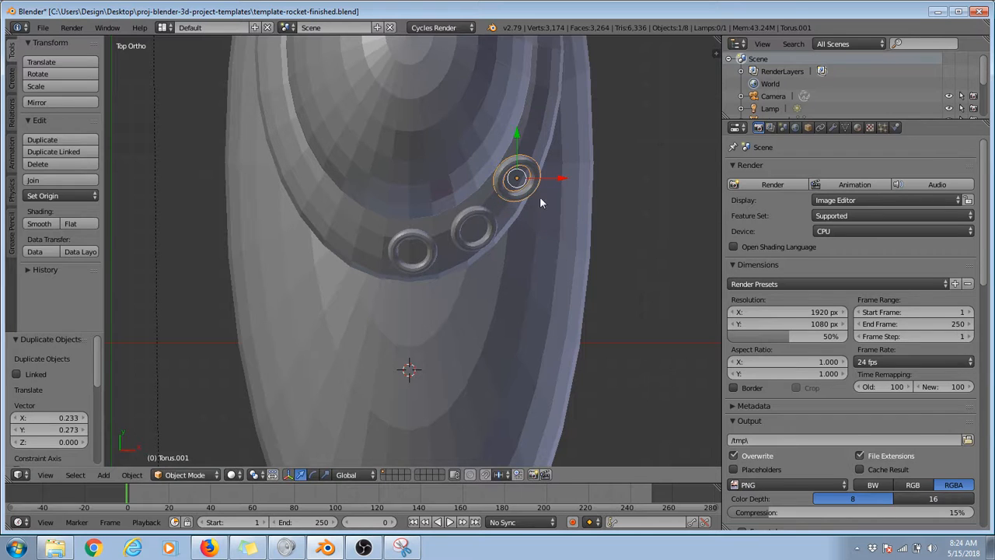
key("r")
left_click(572, 184)
Step: Tilt the third torus to the flattened sphere's slope from two side angles, ending with a rotation of about -3.27°
middle_click_drag(499, 244, 418, 194)
key("r")
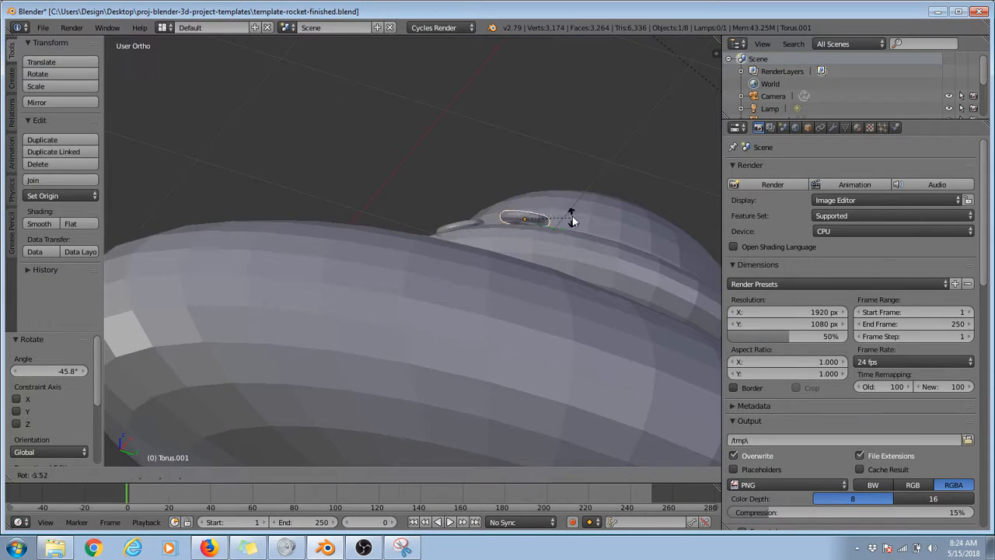
left_click(571, 214)
middle_click_drag(571, 214, 430, 277)
key("r")
left_click(473, 186)
Step: Move the third torus about -0.009 X, -0.002 Y and -0.033 Z onto the surface and rotate it about -6.89°
key("g")
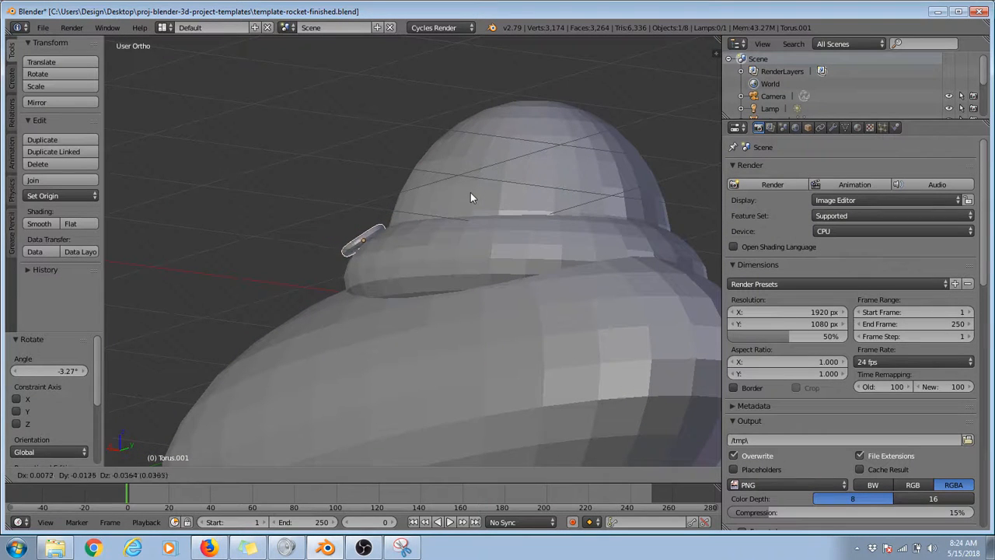
left_click(477, 193)
key("r")
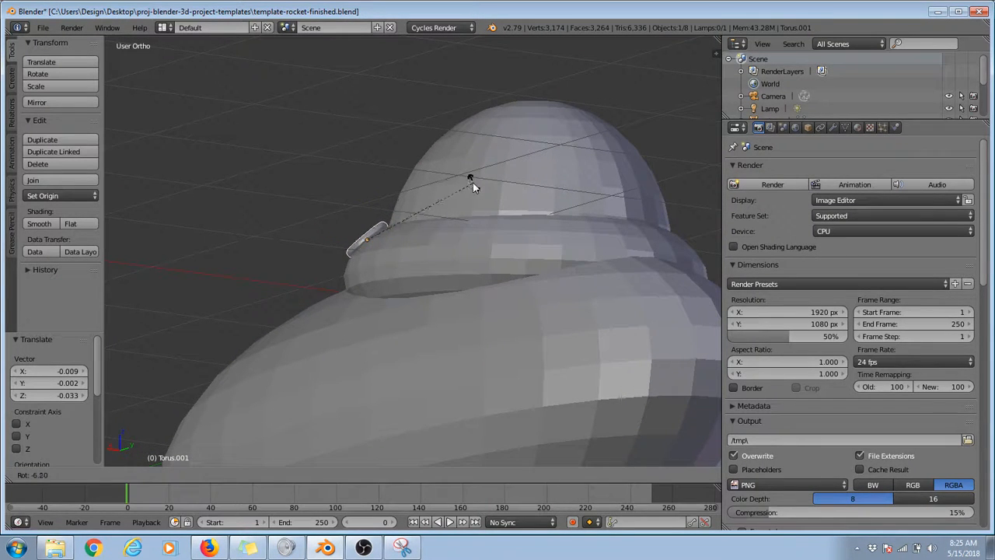
left_click(471, 184)
Step: Nudge the third torus about 0.030 along X, 0.004 along Y and -0.021 along Z to line it up with the others
middle_click_drag(421, 205, 554, 328)
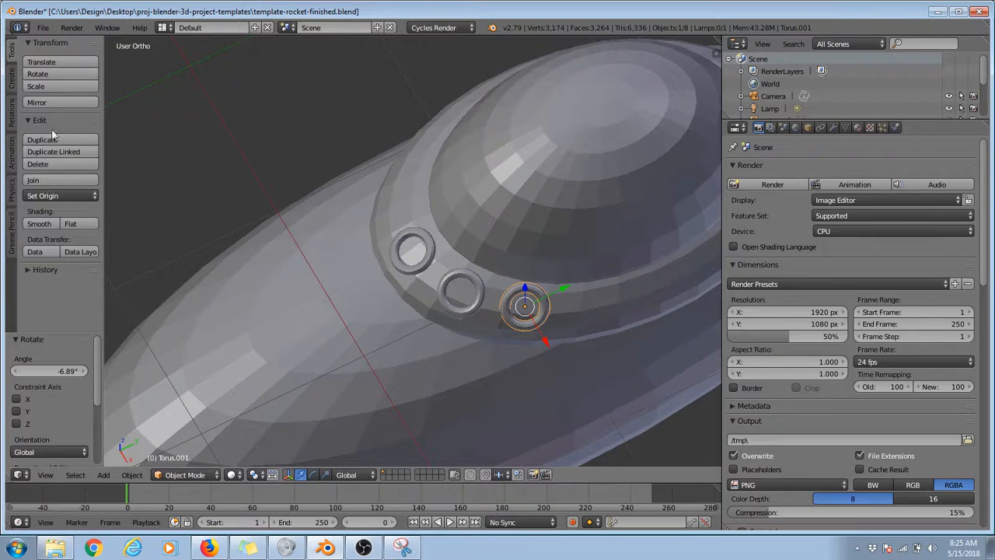
middle_click_drag(537, 262, 464, 314)
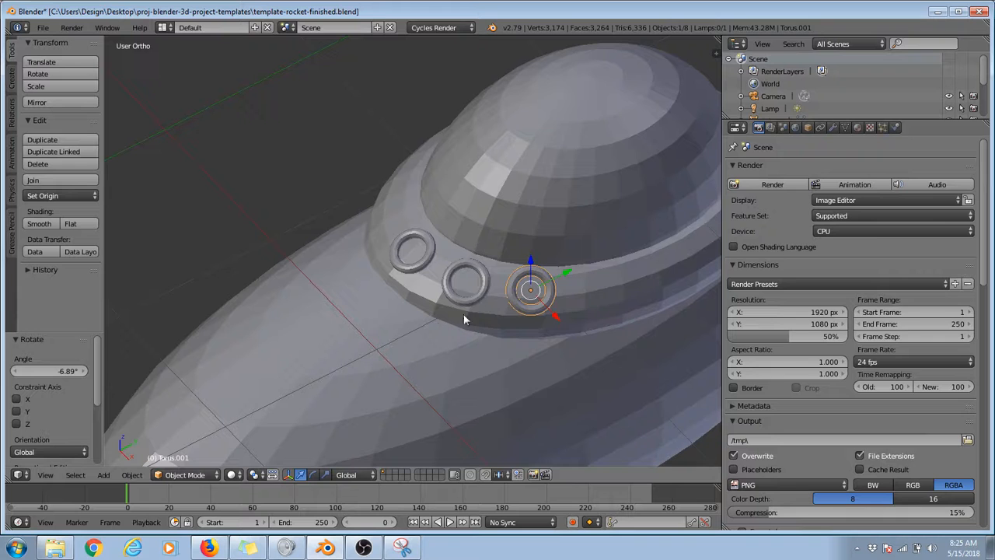
key("g")
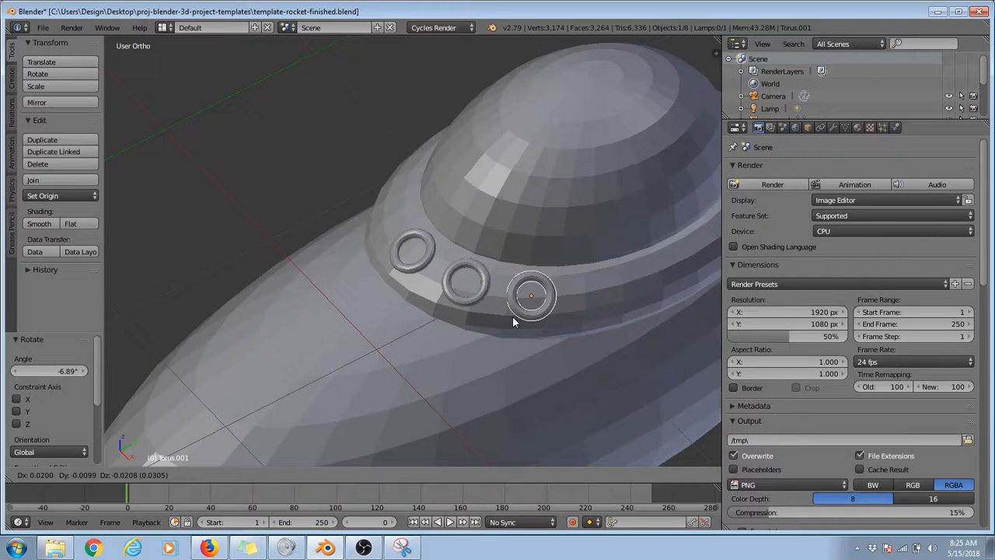
left_click(516, 321)
Step: In the top view, select all three tori and duplicate them about 0.093 along X and 1.474 along Y
key("KP_7")
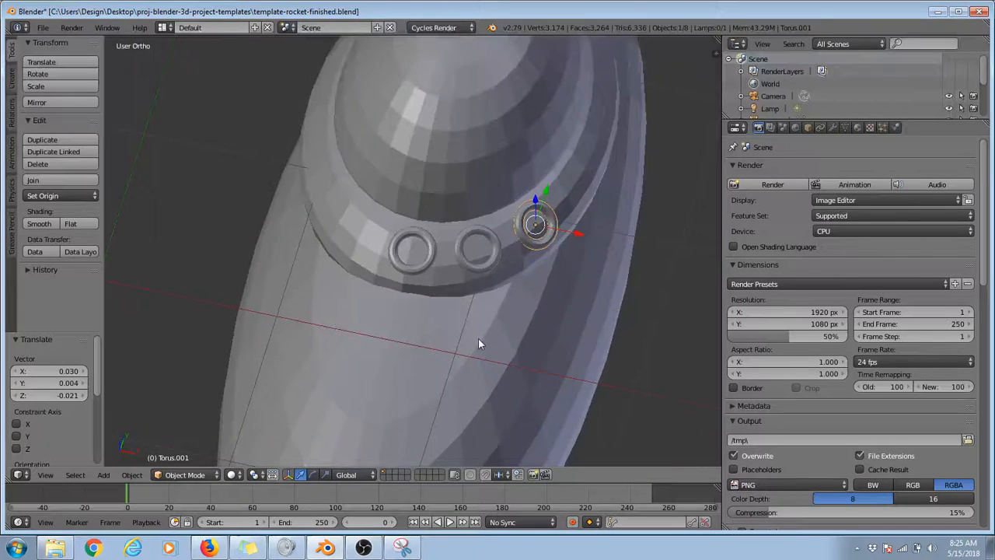
scroll(478, 338, "up", 2)
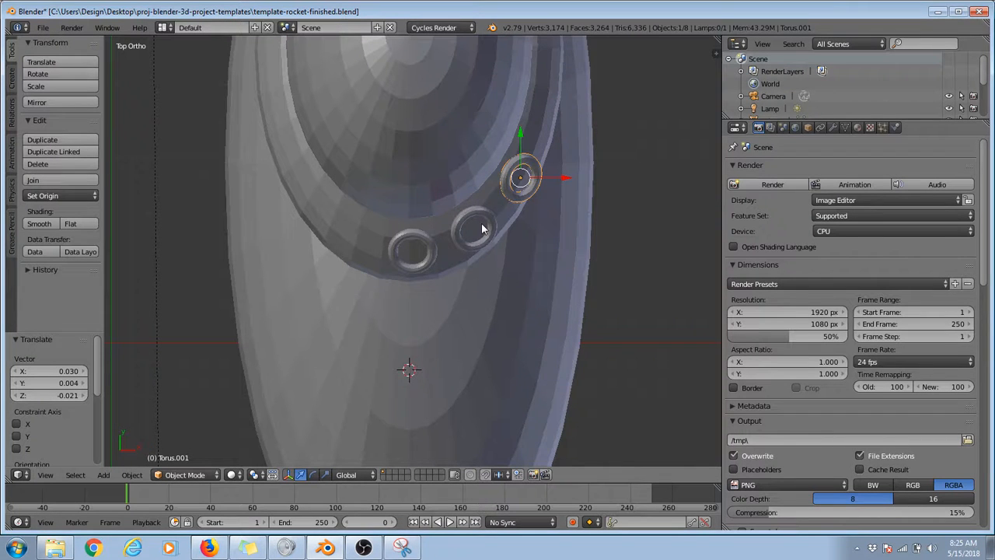
scroll(499, 258, "down", 4)
middle_click_drag(500, 257, 328, 297)
key("KP_7")
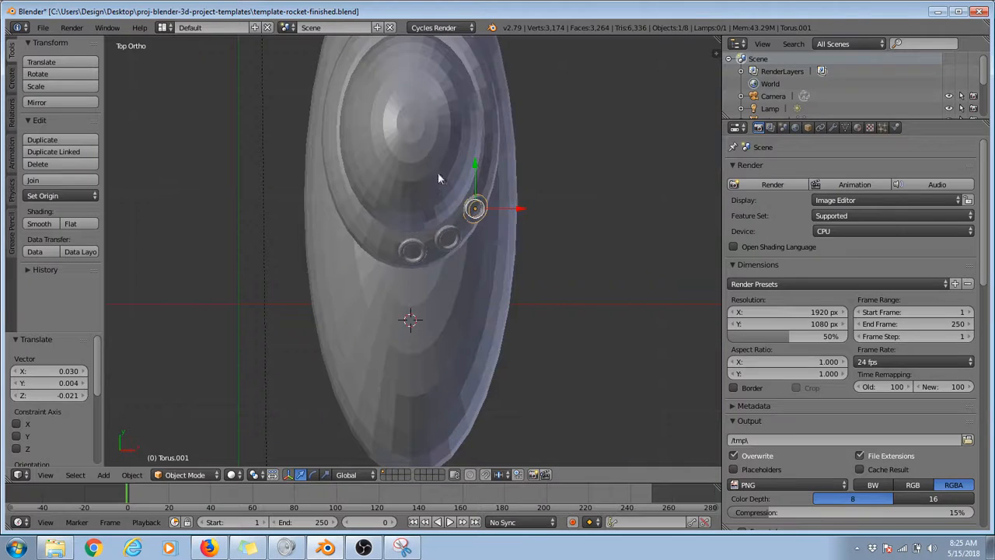
left_click(449, 236, "shift")
left_click(416, 249, "shift")
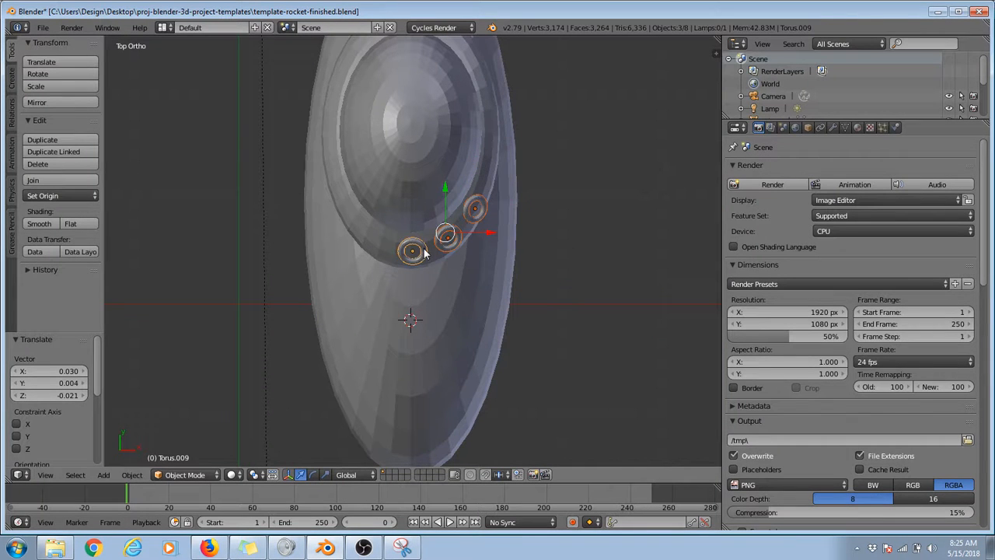
left_click(568, 225)
right_click(485, 207)
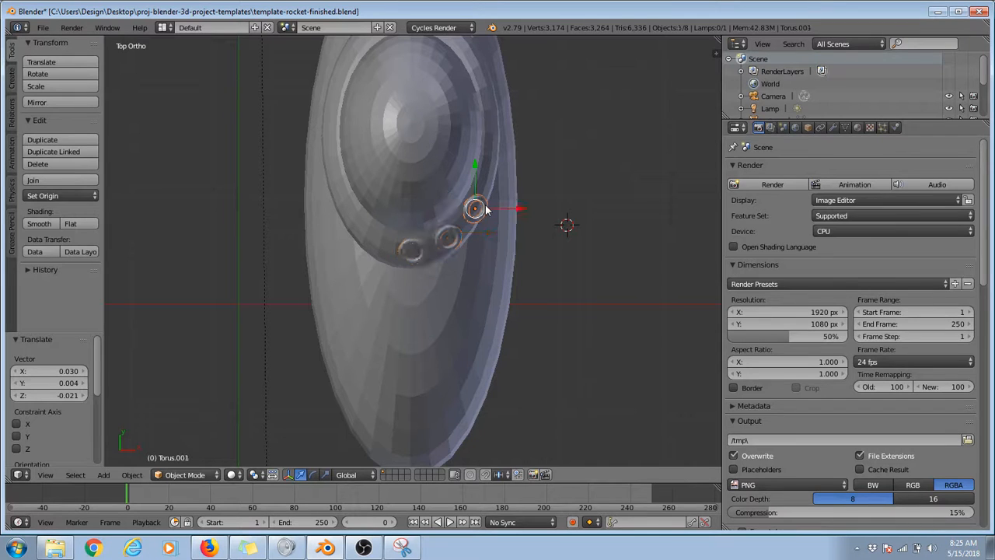
right_click(454, 236, "shift")
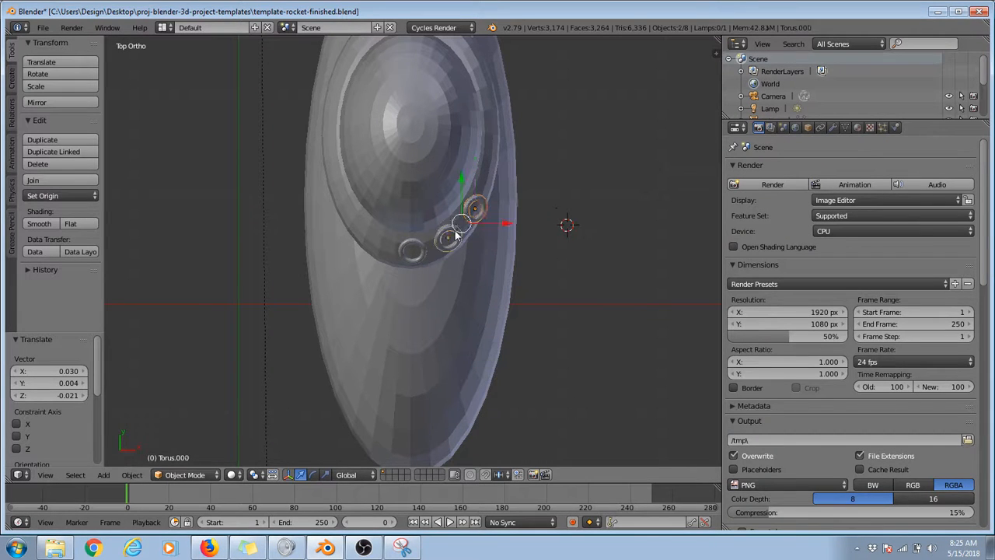
right_click(420, 251, "shift")
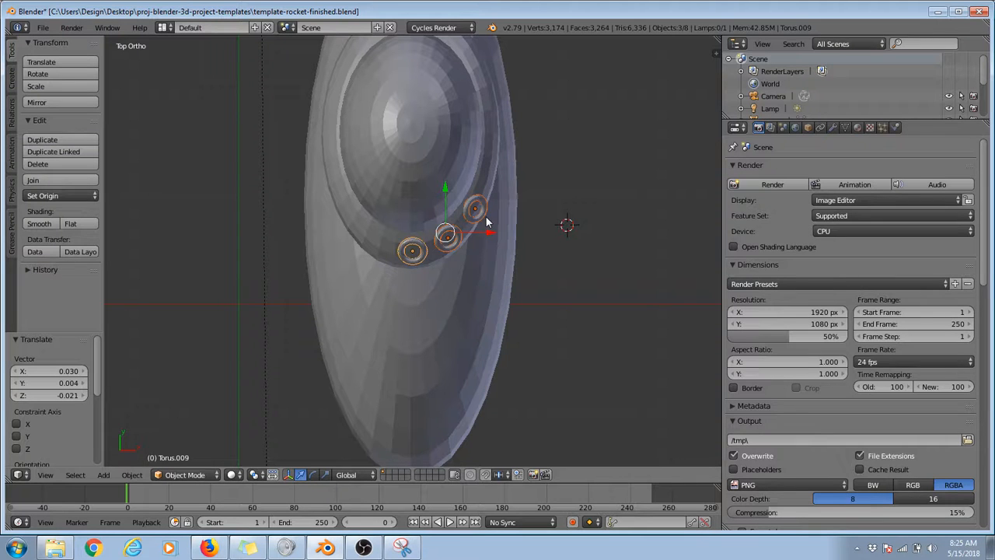
left_click(62, 140)
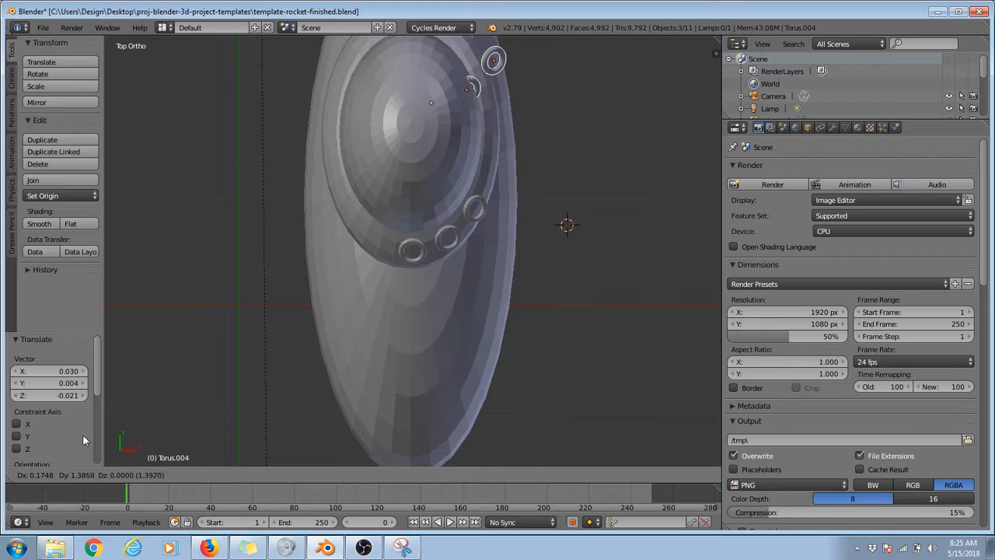
left_click(67, 460)
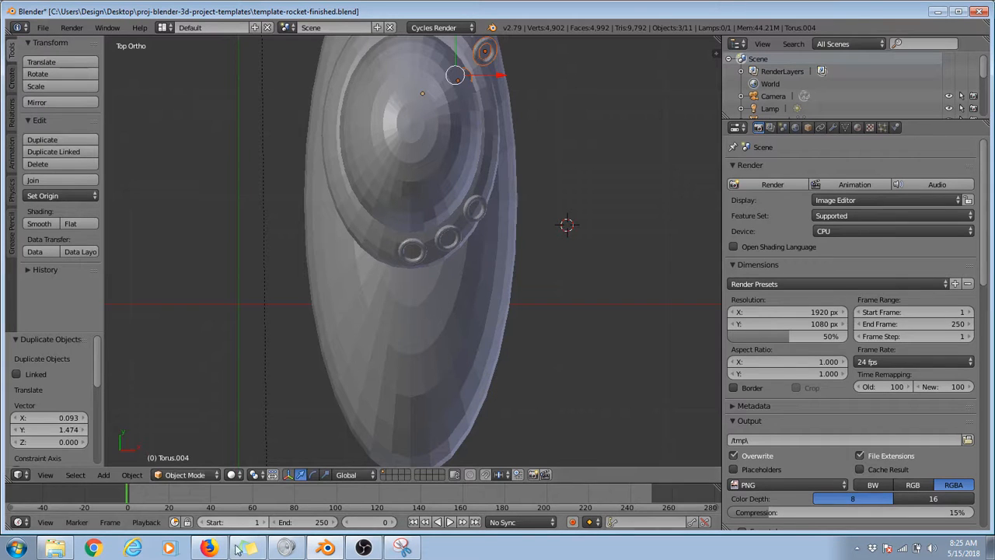
Step: Try to mirror the three torus copies along global Y and move them about 0.398 along Y
scroll(312, 319, "down", 2)
scroll(312, 319, "up", 8, "shift")
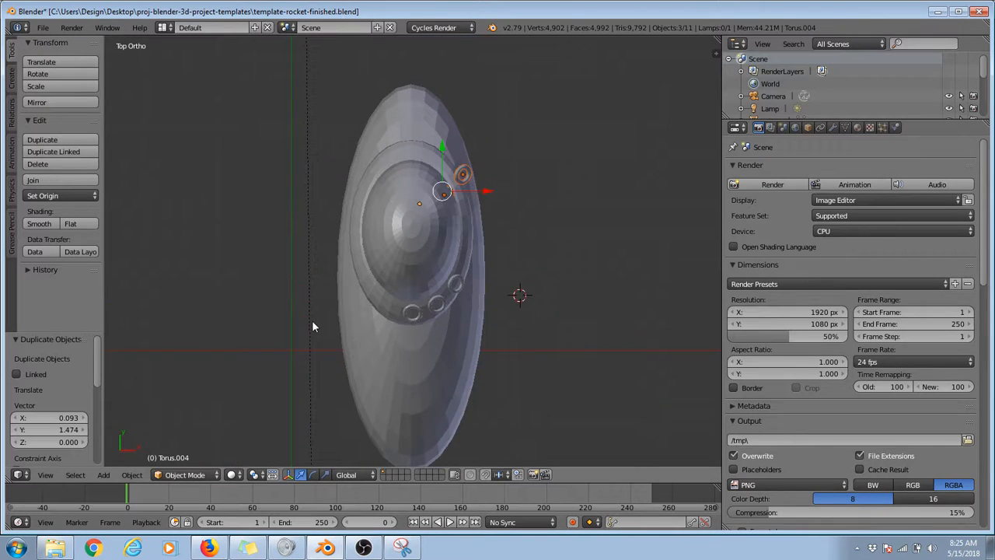
scroll(334, 313, "up", 3)
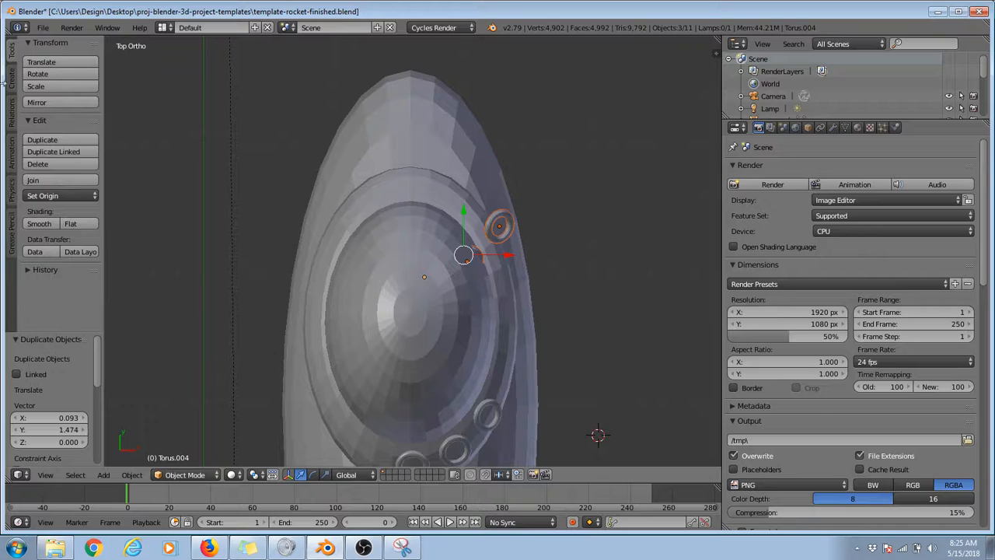
left_click(52, 103)
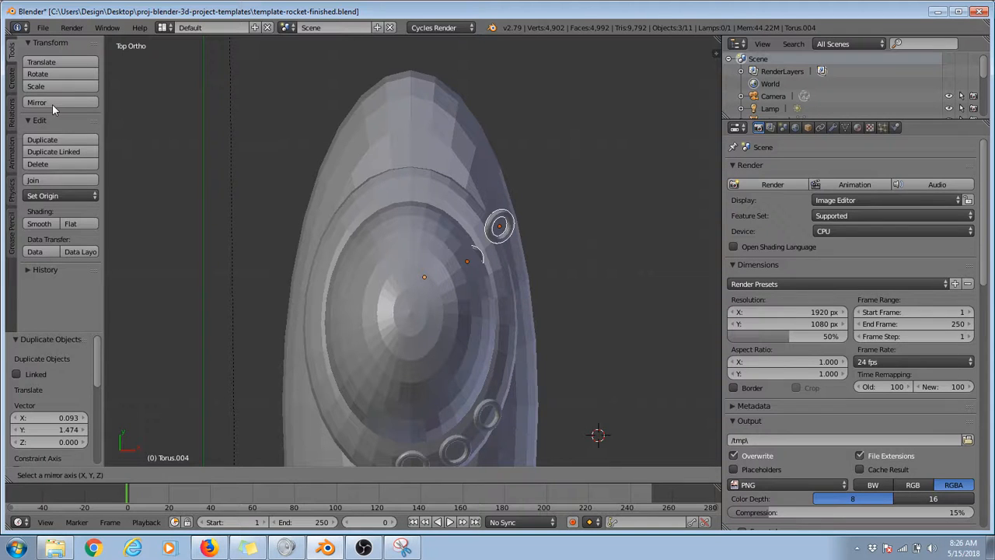
key("y")
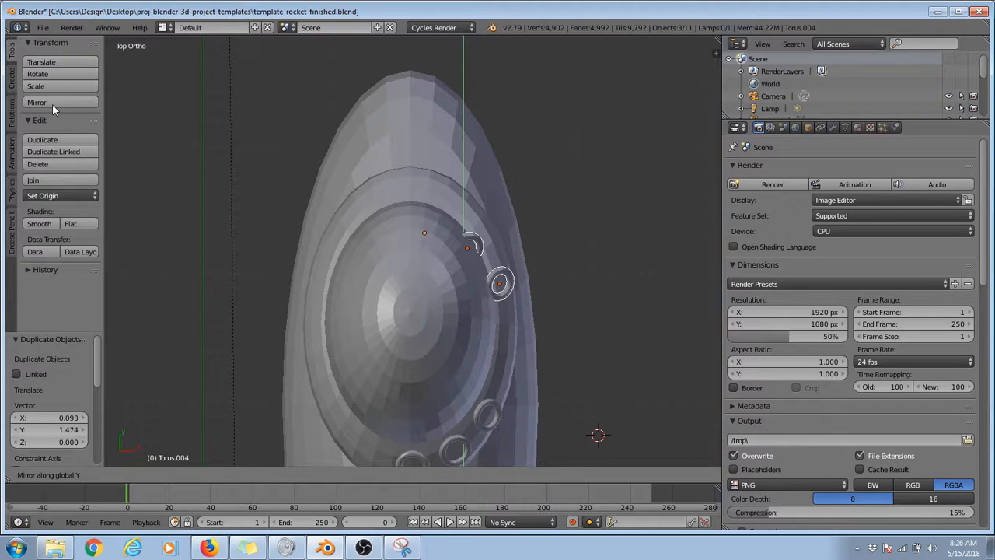
left_click(52, 104)
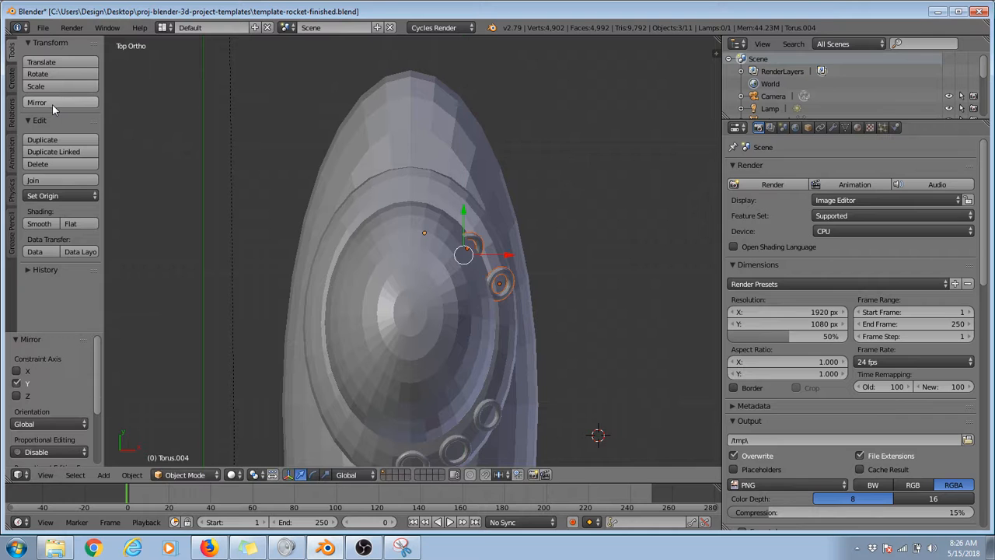
key("g")
key("y")
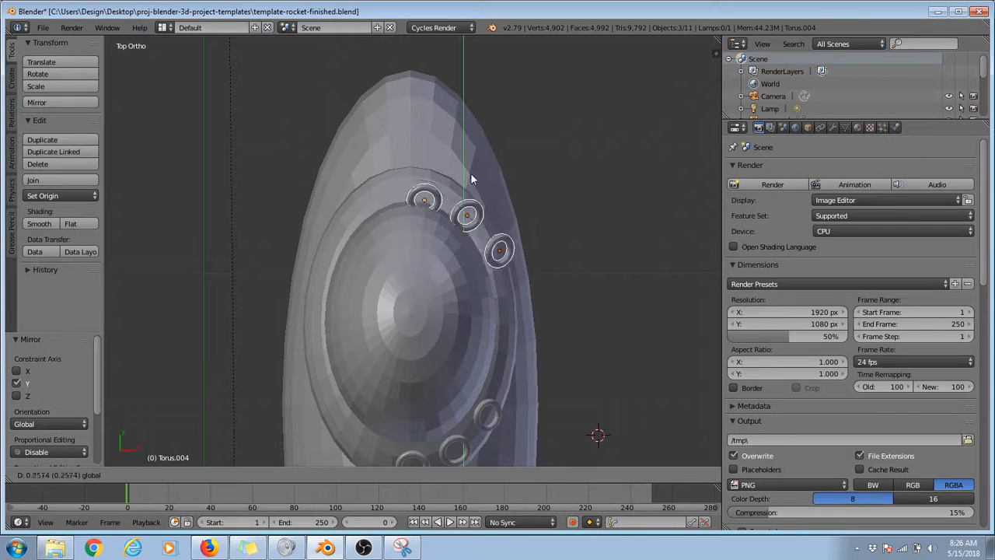
left_click(473, 160)
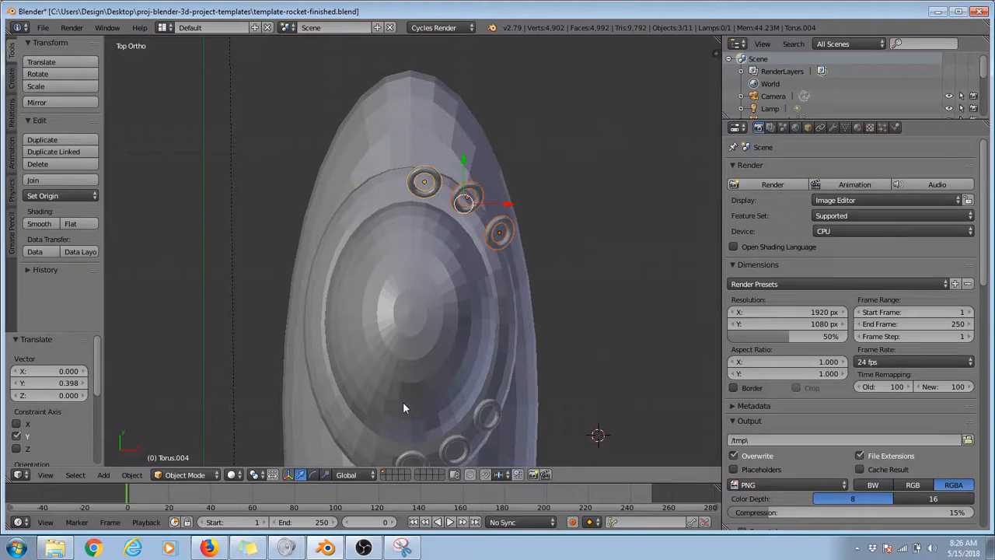
key("ctrl+z")
key("ctrl+z")
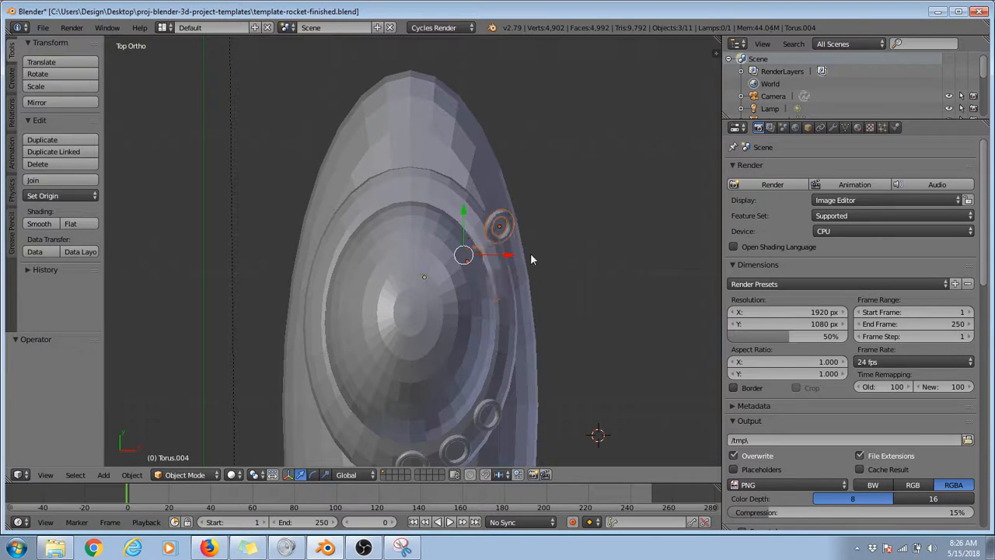
Step: Move the three torus copies about 0.772 along Y and mirror them along the global X axis
left_click_drag(455, 225, 463, 116)
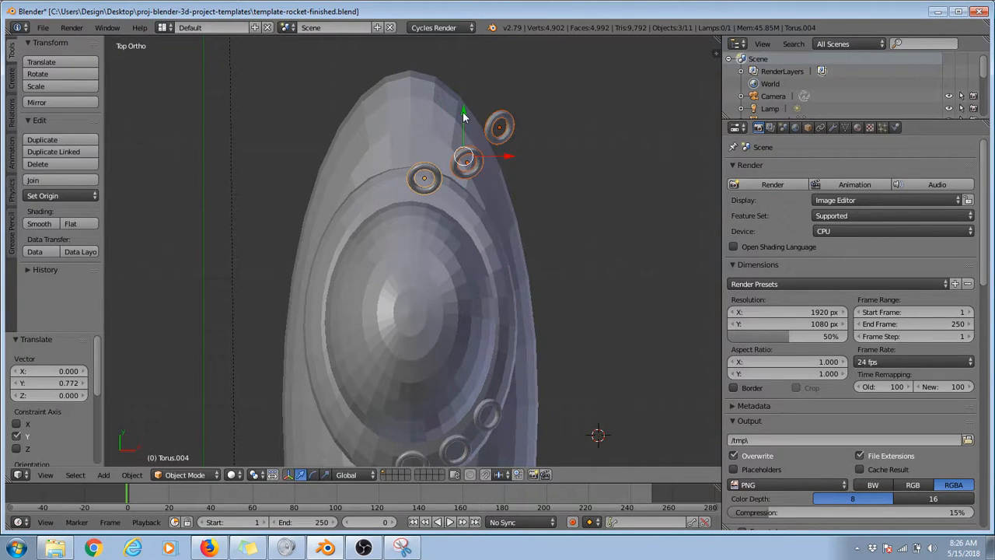
left_click(54, 101)
key("z")
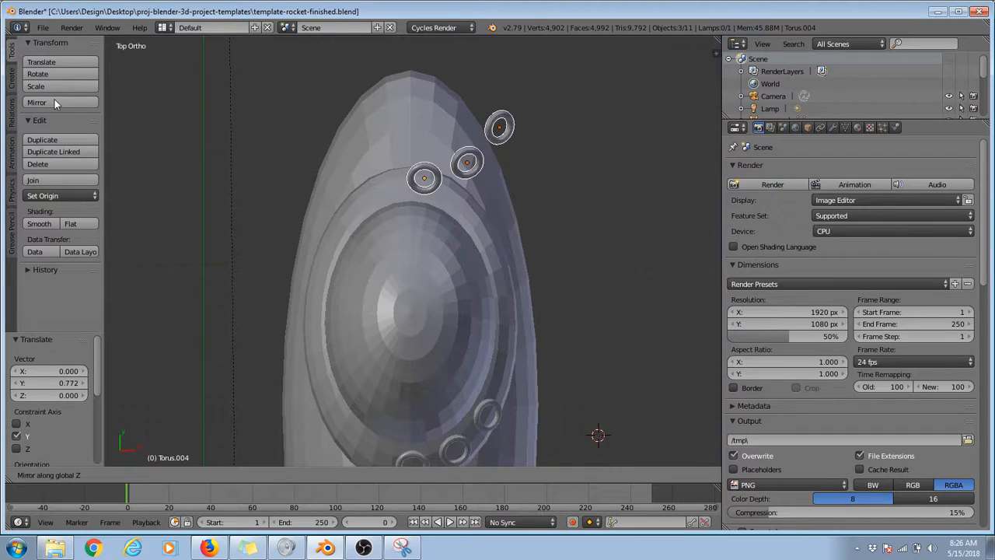
key("x")
left_click(54, 102)
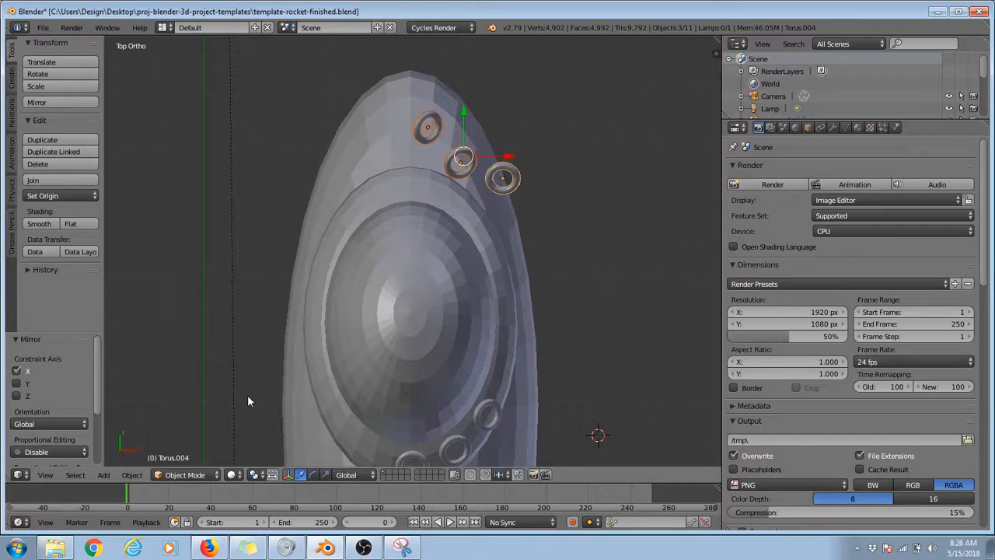
Step: Mirror the three torus copies along the global Y axis and view them from the right side
left_click(80, 102)
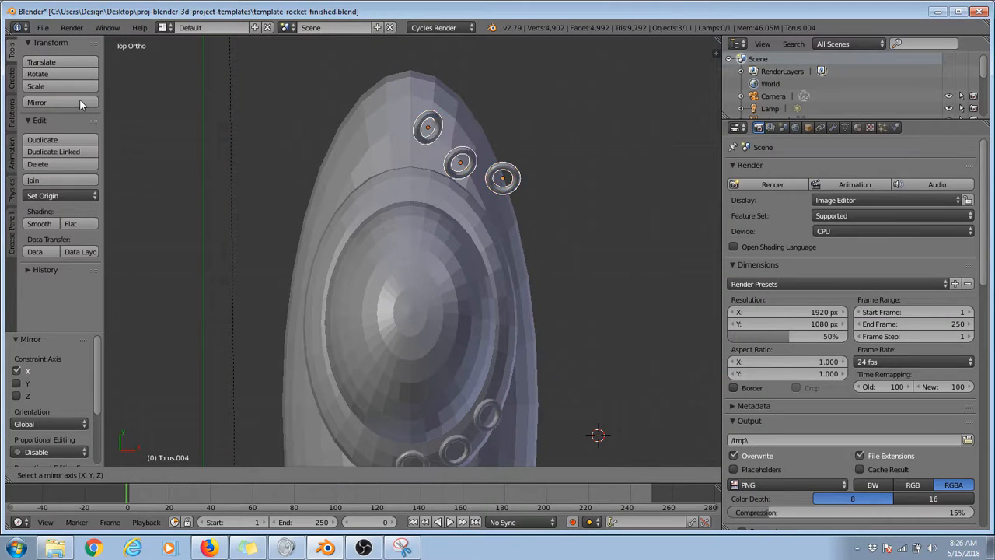
key("y")
key("Return")
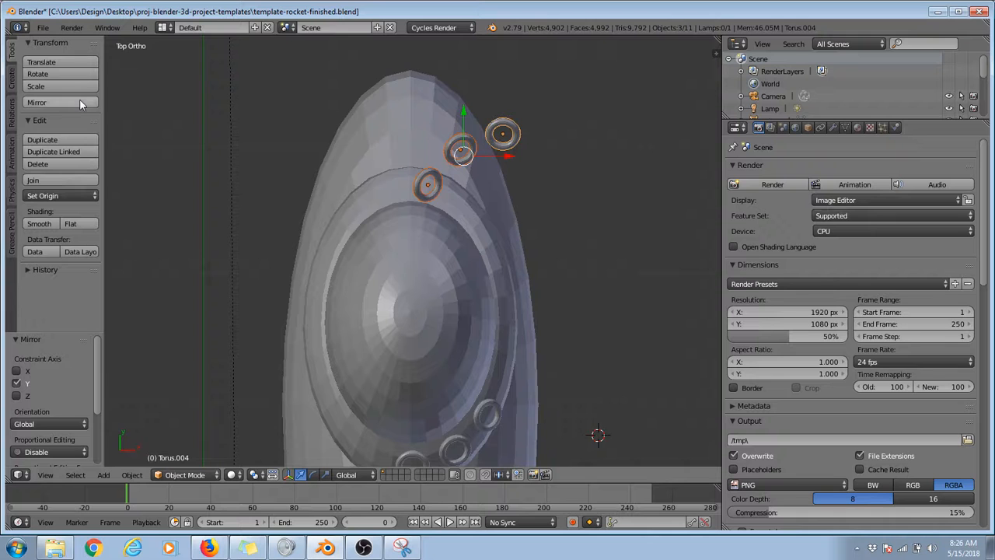
middle_click_drag(364, 304, 199, 217)
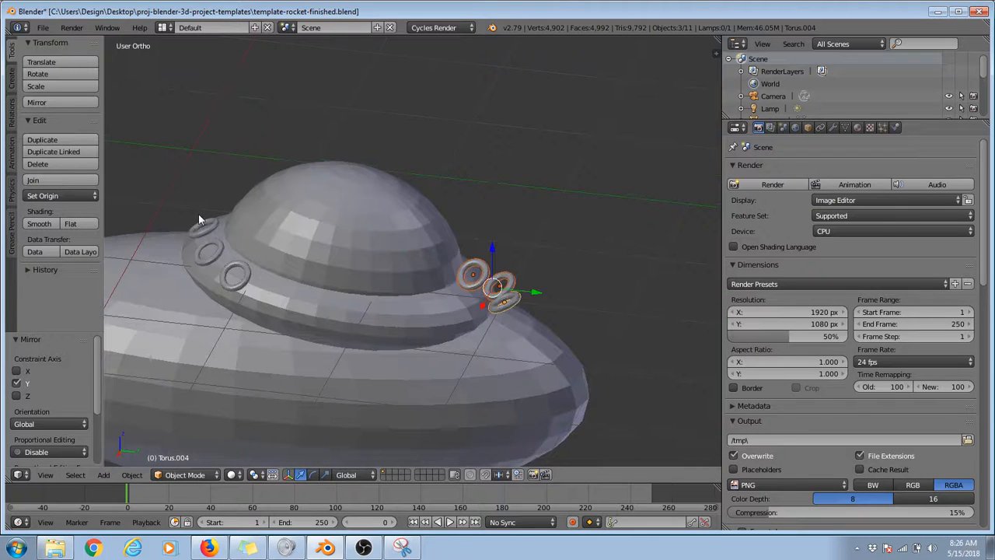
key("KP_3")
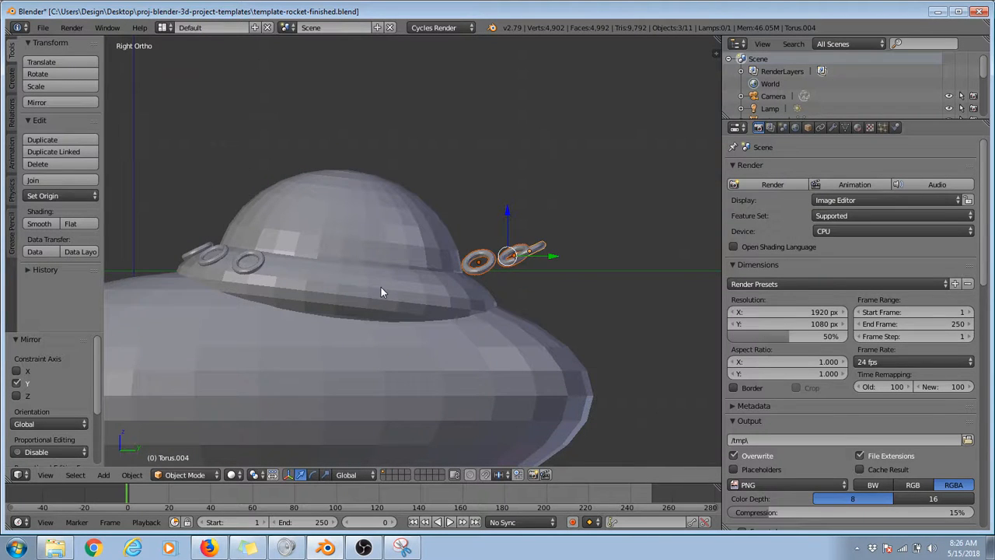
Step: Try to mirror the three torus copies along global Y and rotate them 180° in the top view
left_click(41, 102)
key("y")
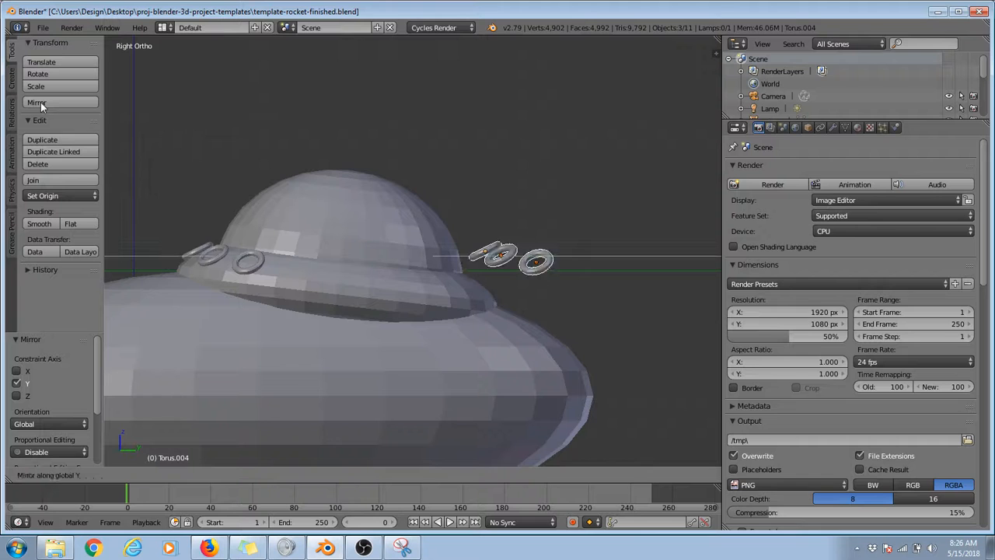
key("Return")
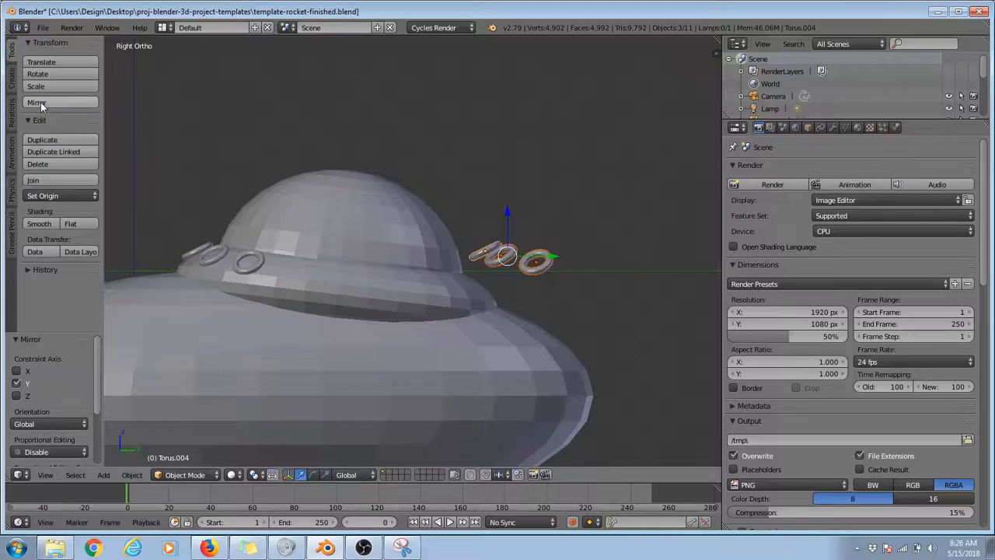
key("KP_7")
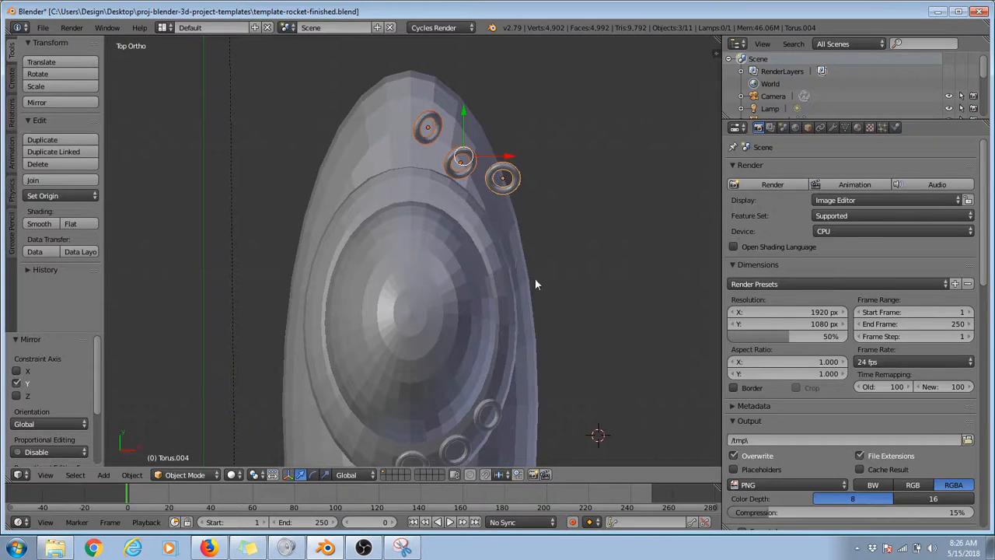
type("r180")
key("Return")
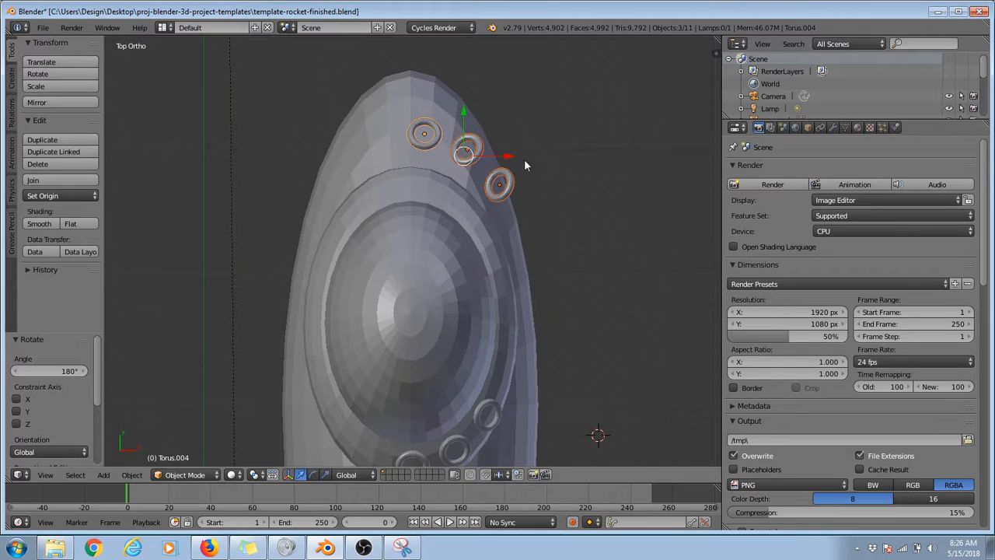
Step: Try to move the torus copies about 0.107 along X and -0.452 along Y, and undo the recent moves, rotation and mirrors
key("g")
left_click(552, 184)
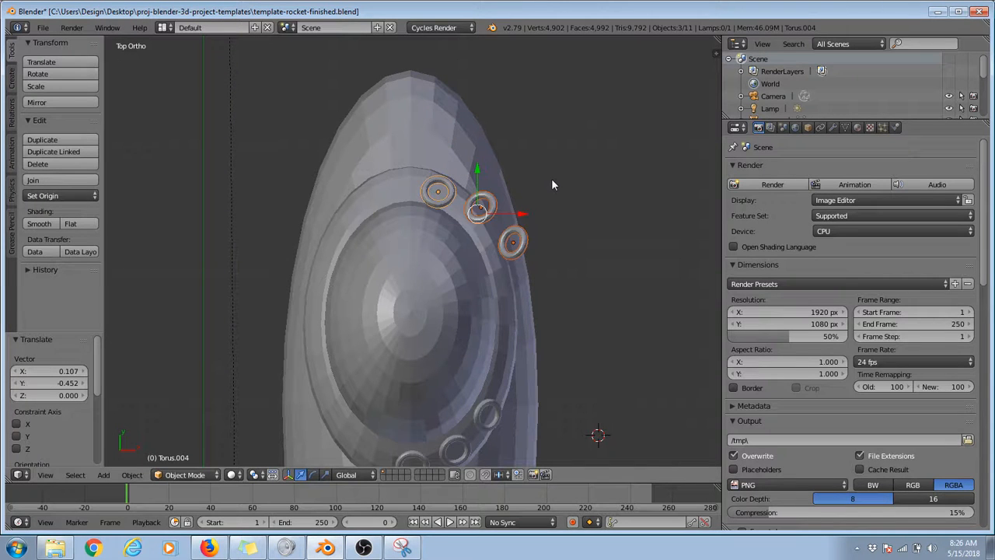
middle_click_drag(552, 184, 585, 230)
key("ctrl+z")
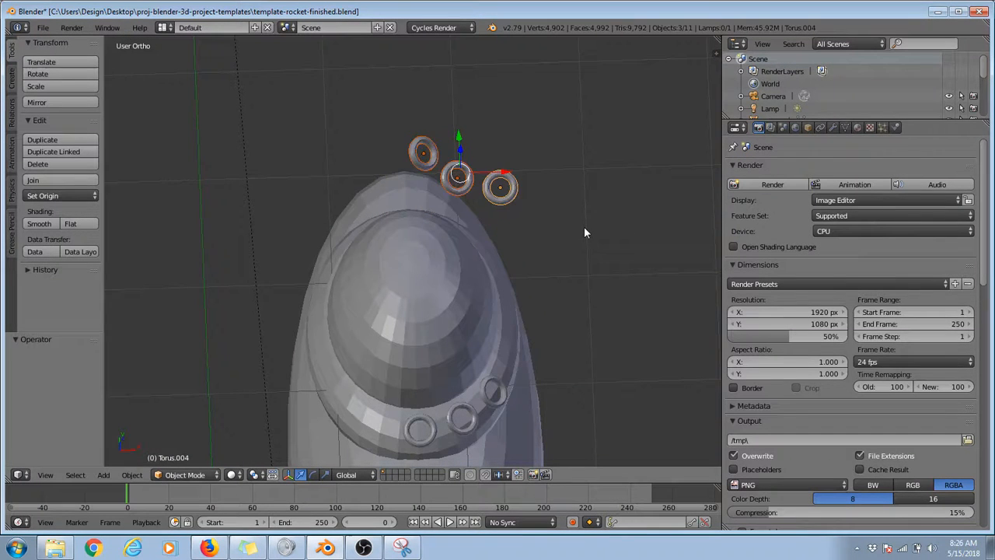
key("ctrl+z")
key("ctrl+z")
key("ctrl+z")
key("ctrl+z")
key("ctrl+z")
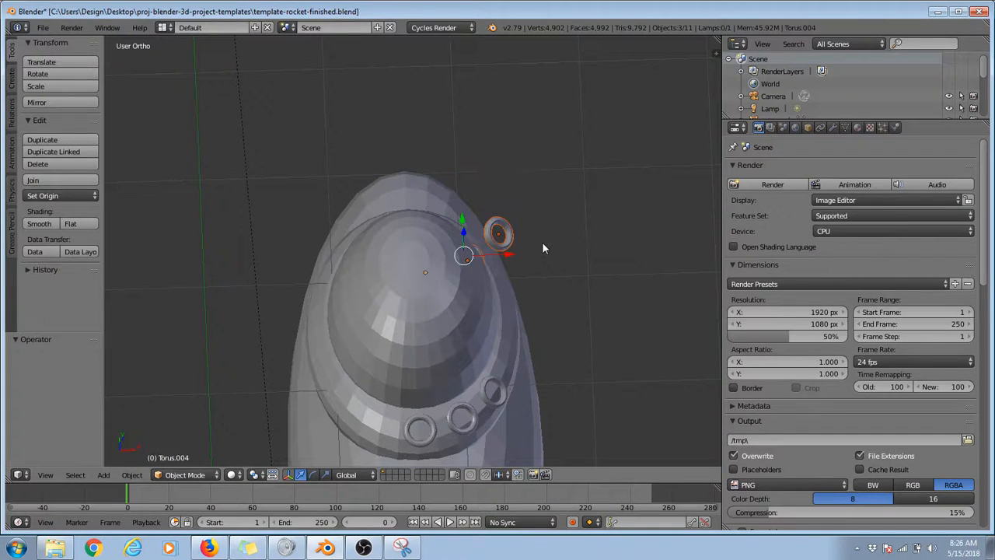
Step: In the top view, move the three torus copies about 0.714 along Y
key("KP_7")
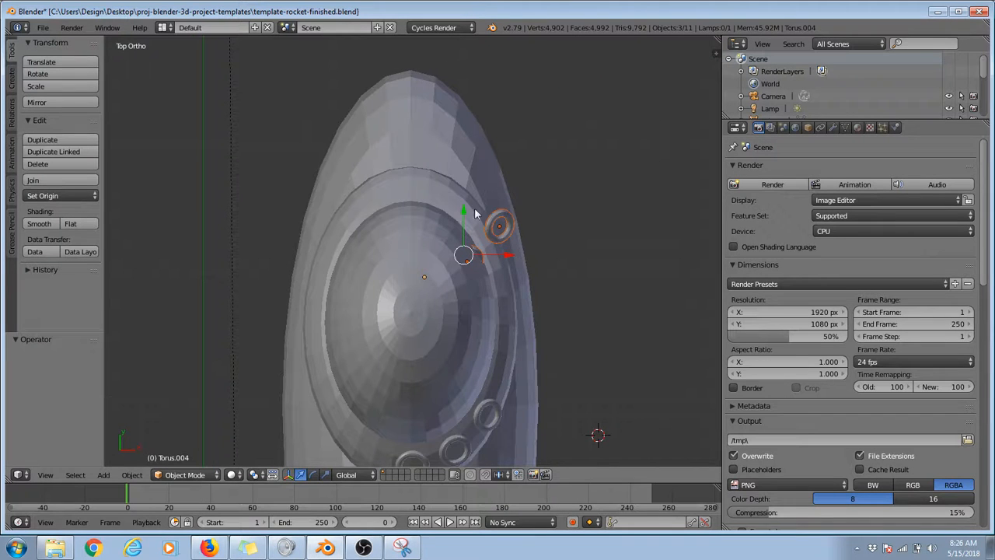
left_click_drag(464, 214, 467, 119)
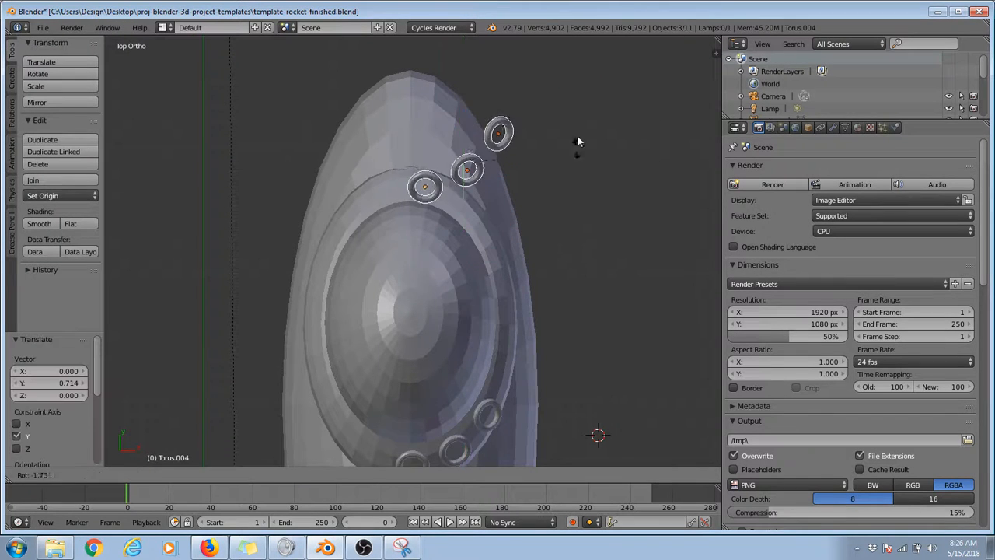
Step: Try to rotate the three torus copies by 180° in the top view, and undo the rotation
key("r")
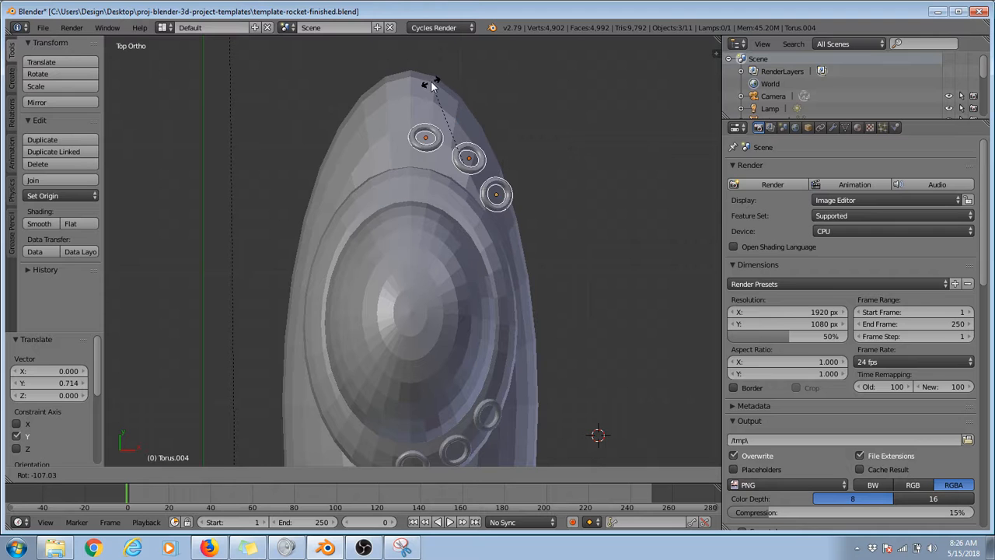
left_click(431, 80)
type("r180")
key("Return")
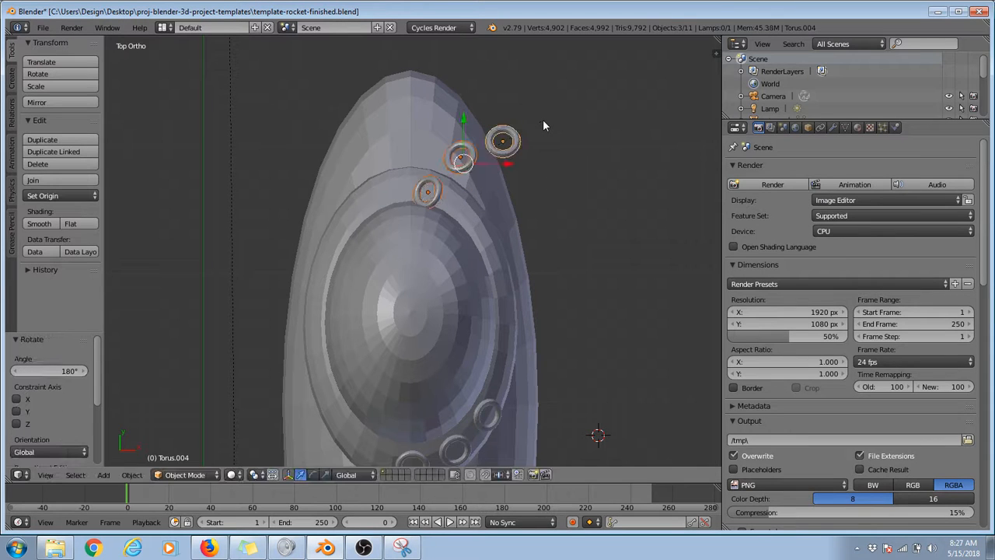
key("ctrl+z")
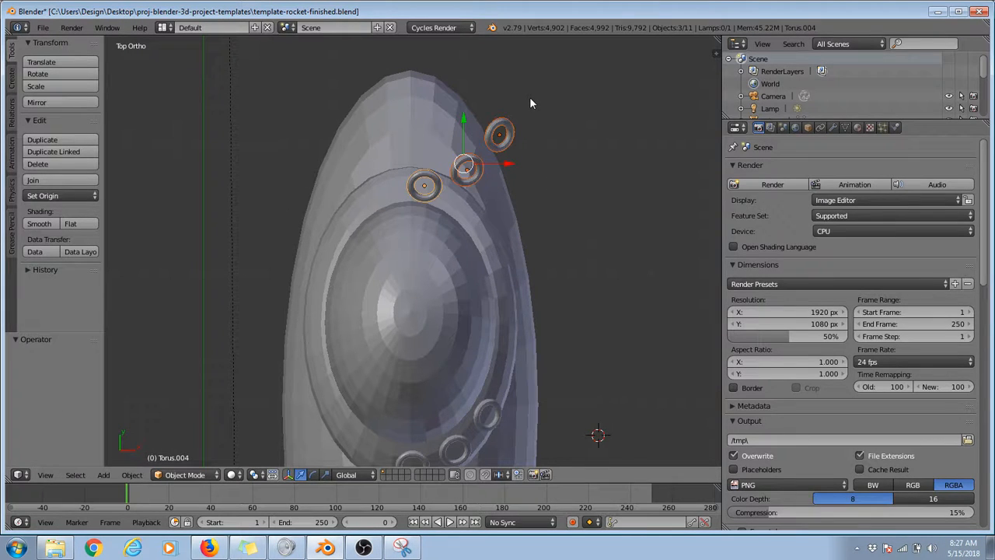
Step: Rotate the three torus copies about -101° and move them about 0.097 along X and -0.442 along Y
key("r")
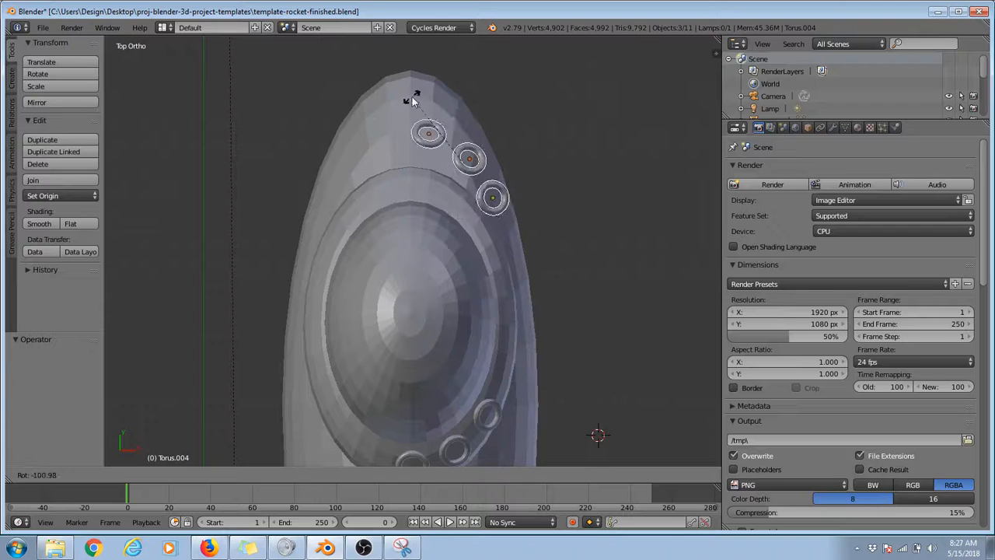
key("Escape")
key("g")
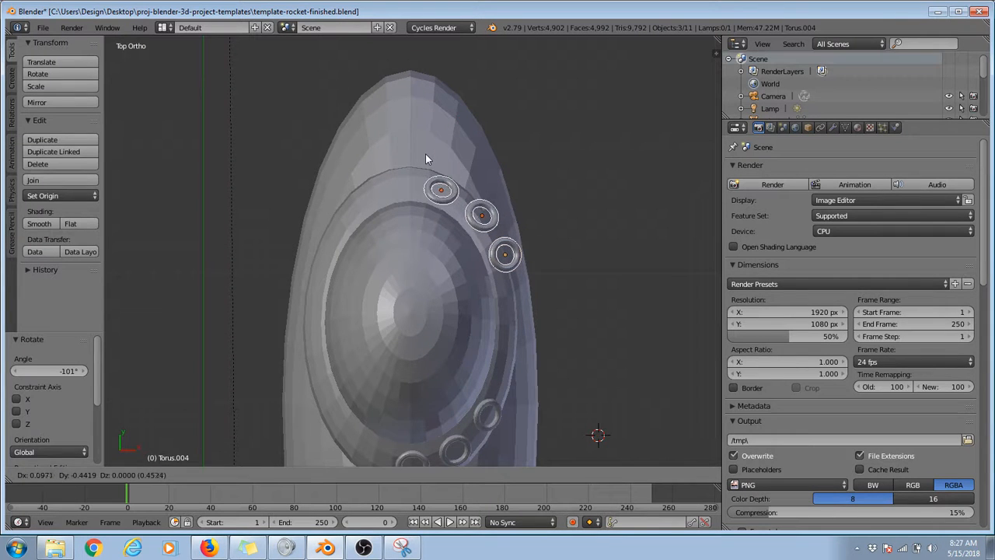
left_click(426, 153)
Step: In the right view, lower the three torus copies about 0.223 along Z and move them about 0.044 along Y
key("KP_3")
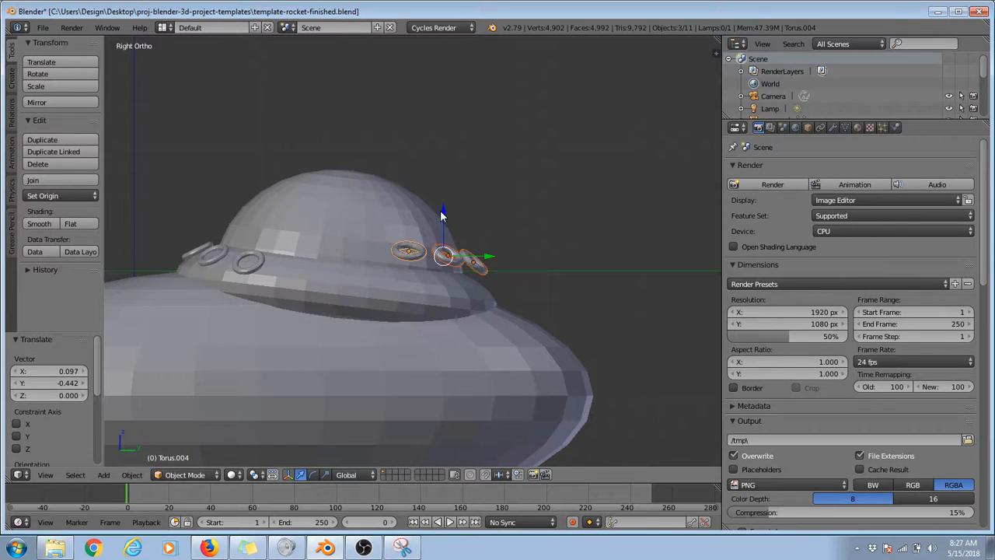
key("g")
key("z")
left_click(445, 240)
key("g")
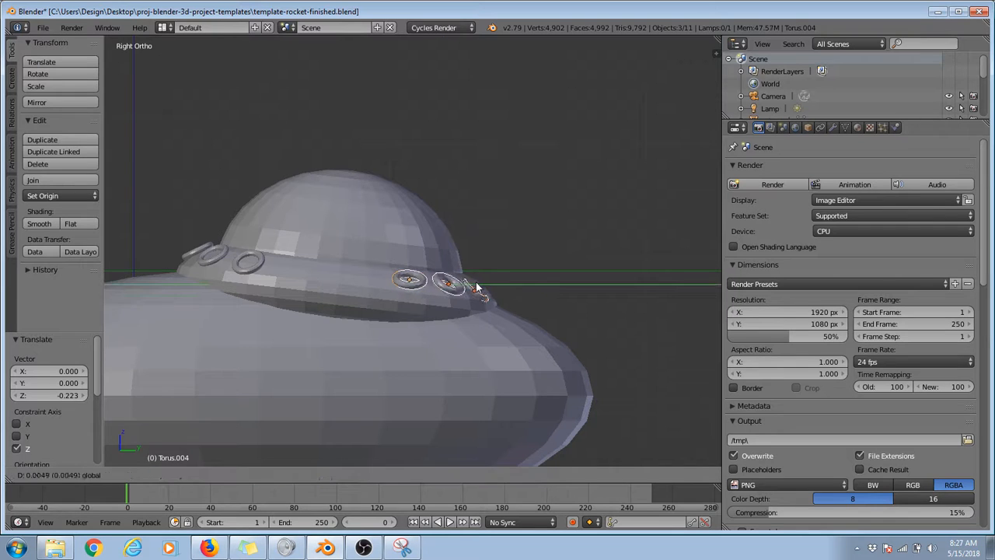
key("y")
left_click(433, 253)
Step: Select only the end torus copy on the ring's +X side and rotate it about 25.6° in the front view
middle_click_drag(433, 254, 417, 424)
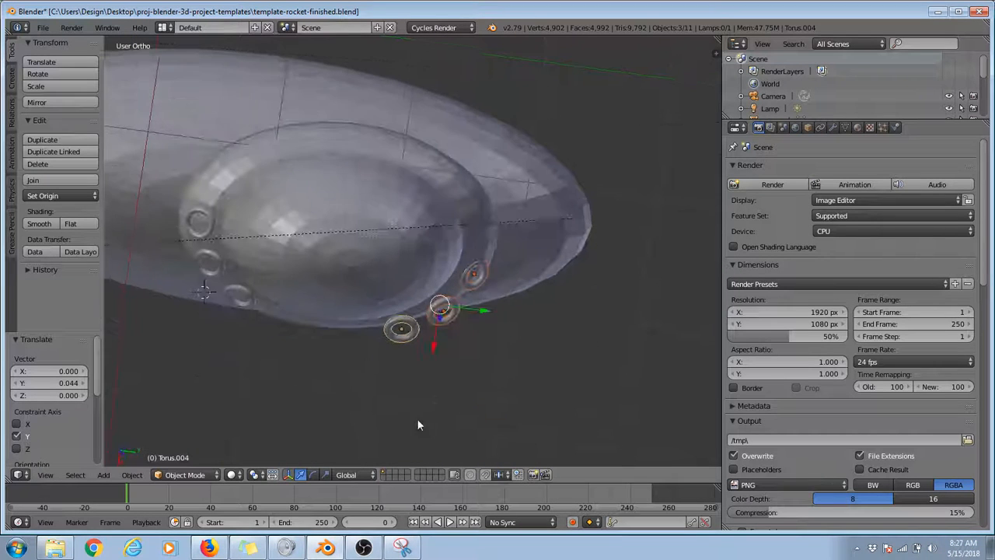
middle_click_drag(435, 345, 409, 176)
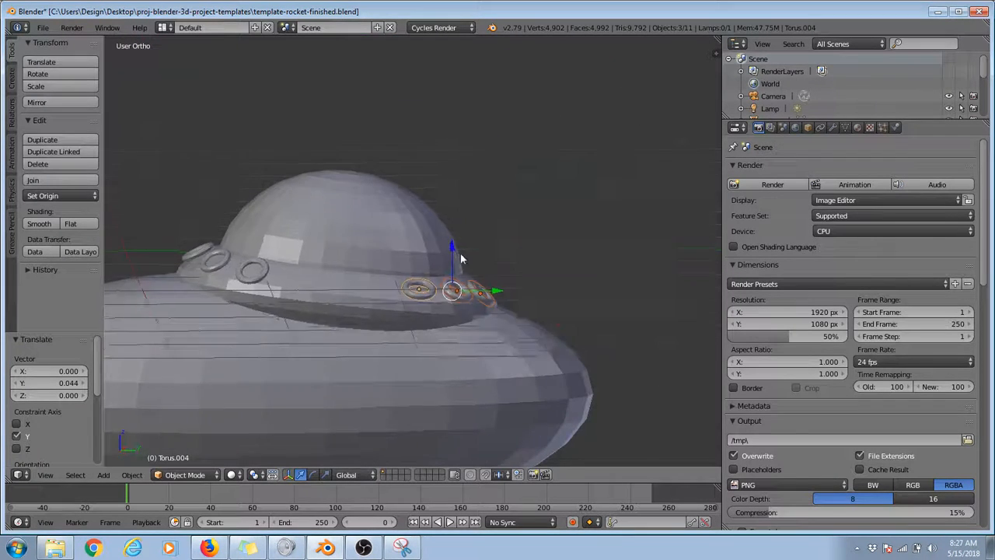
middle_click_drag(461, 258, 581, 296)
right_click(511, 289)
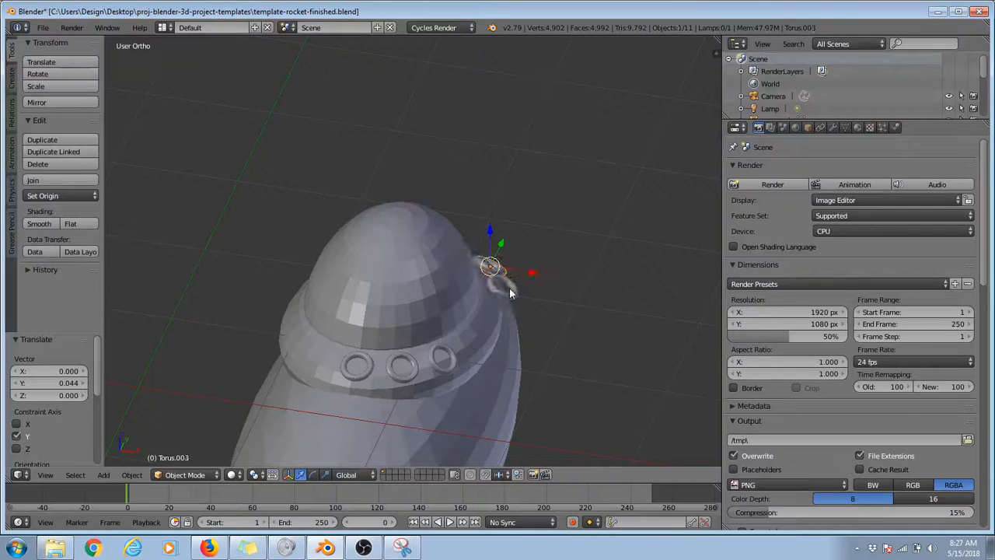
right_click(511, 292)
key("KP_1")
key("r")
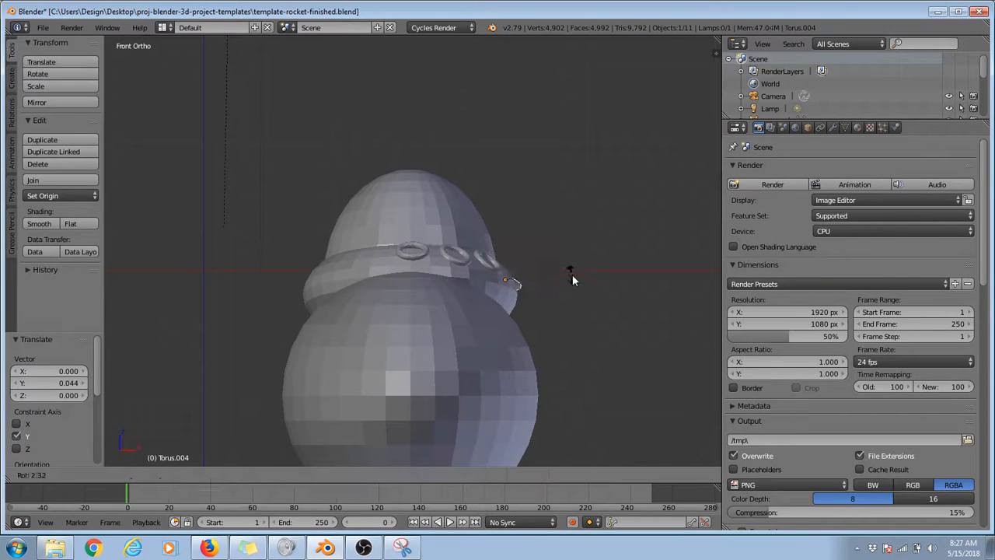
left_click(567, 296)
Step: Fit the end torus copy against the ring by moving it about -0.078 along X, adjusting its height, and moving it 0.033 along X
middle_click_drag(567, 296, 453, 322)
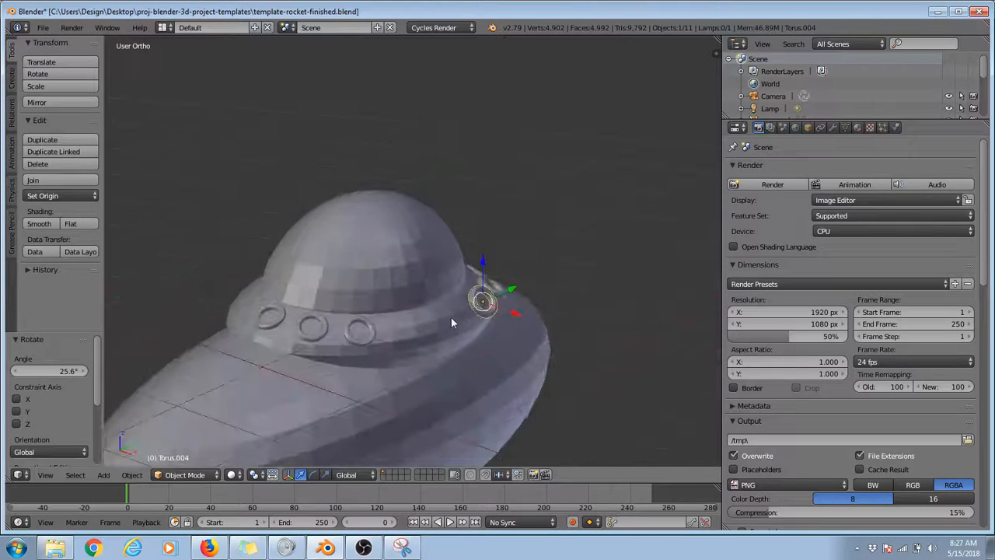
key("g")
key("x")
left_click(498, 307)
key("g")
key("z")
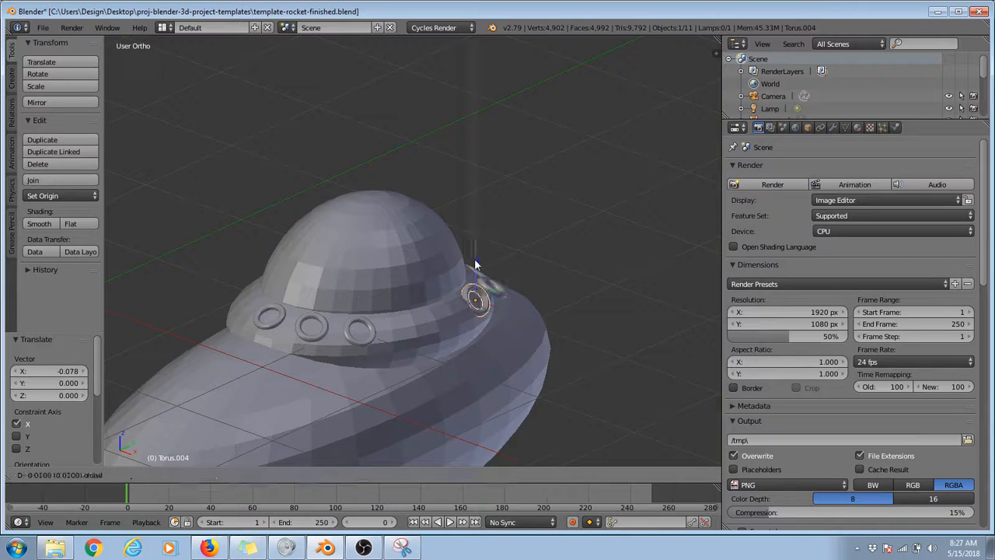
left_click(487, 292)
key("g")
key("x")
left_click(498, 308)
Step: Tilt the end torus copy to follow the ring, finishing with about -7.61°, and shift it about -0.026 X, -0.013 Y and -0.024 Z
middle_click_drag(498, 308, 515, 226)
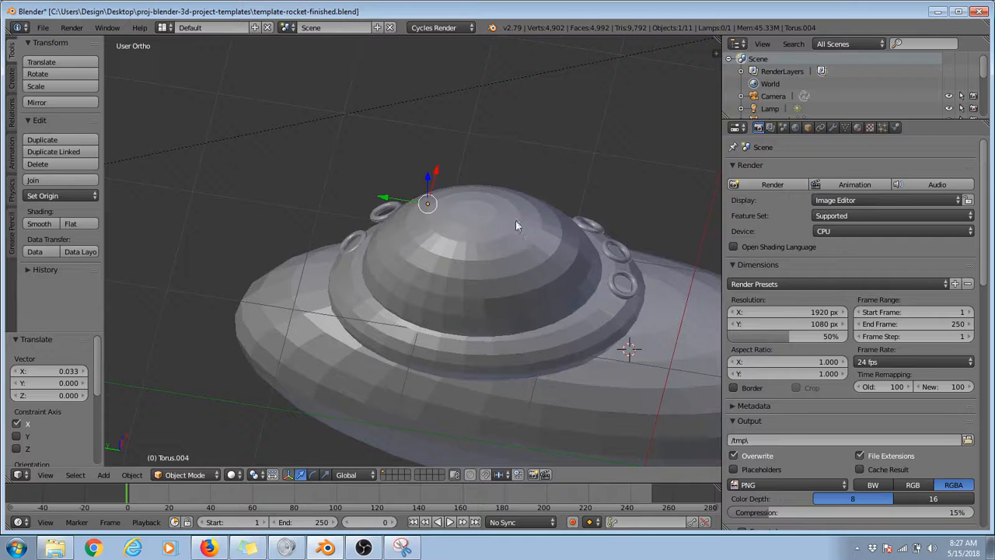
key("r")
left_click(505, 120)
middle_click_drag(505, 120, 486, 175)
key("r")
left_click(514, 126)
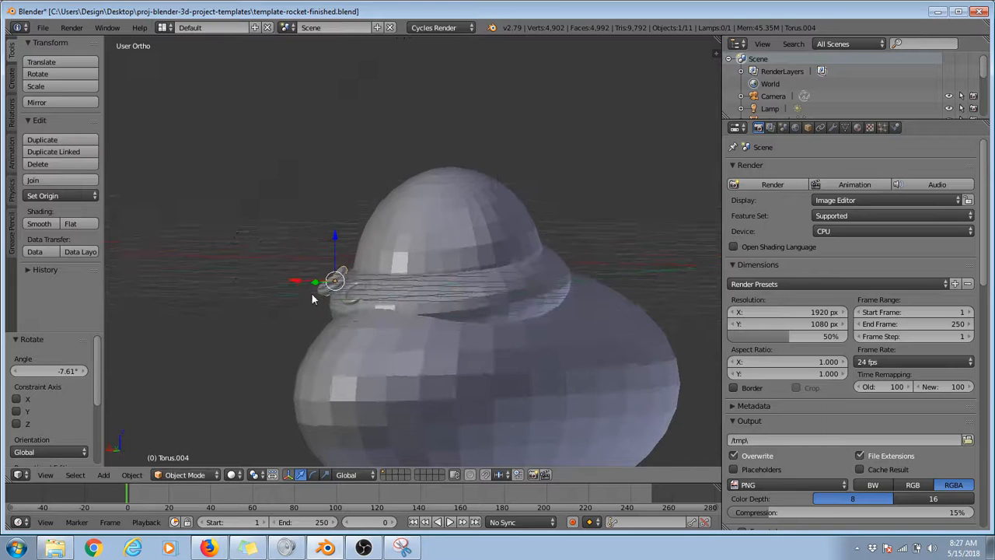
key("g")
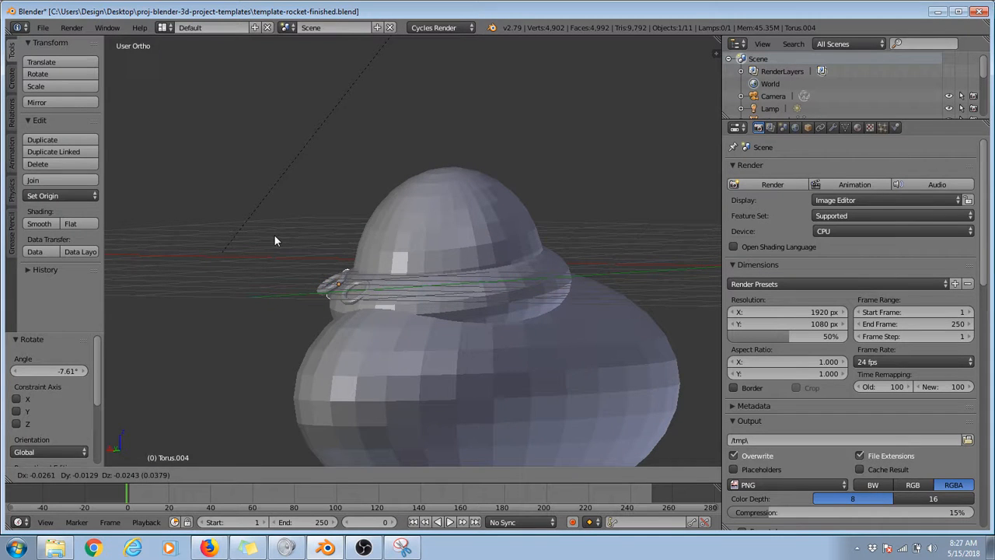
left_click(274, 234)
Step: Select the middle torus copy, rotate it about -27°, nudge it toward the ring and rotate it about 9.45°
middle_click_drag(274, 234, 428, 261)
right_click(434, 308)
middle_click_drag(434, 309, 271, 278)
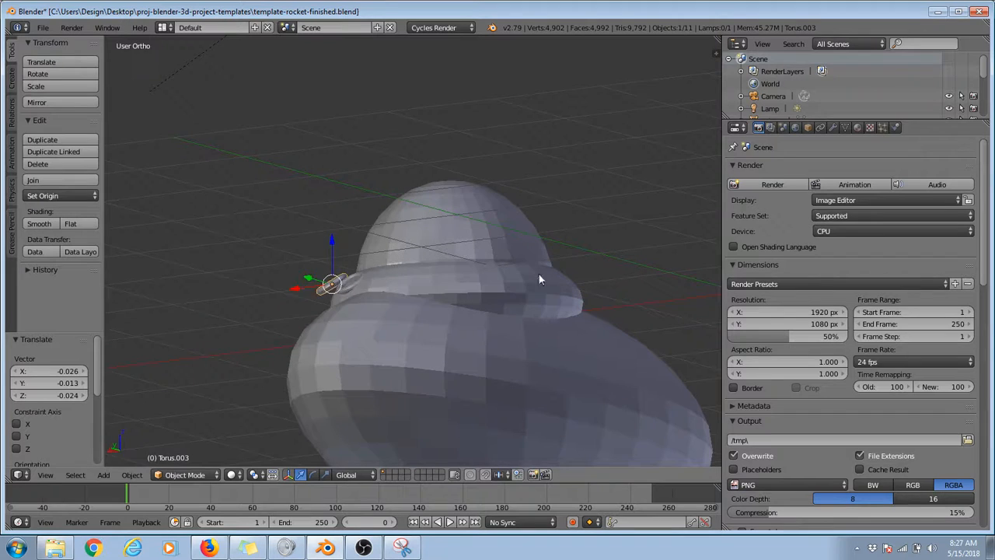
key("r")
left_click(471, 204)
key("g")
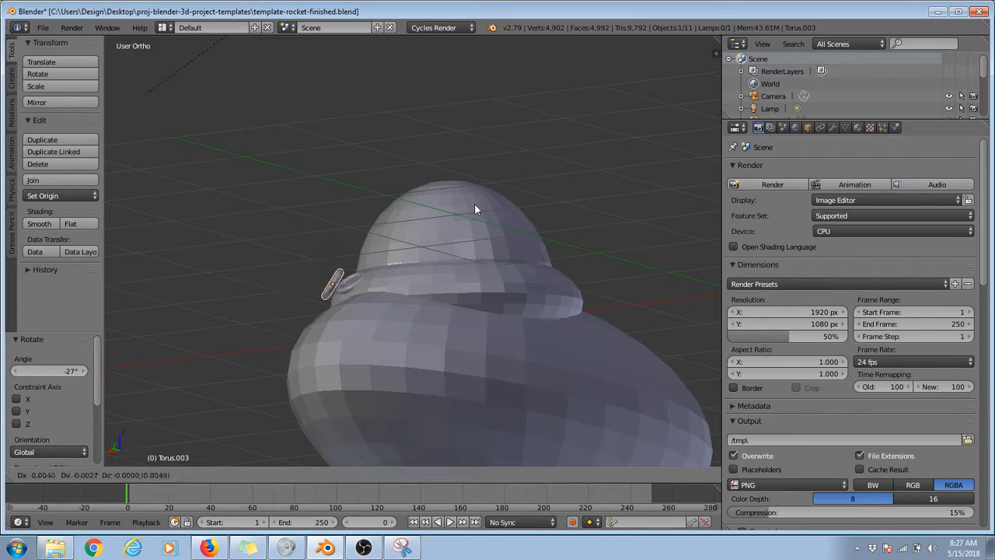
left_click(481, 205)
key("r")
left_click(542, 247)
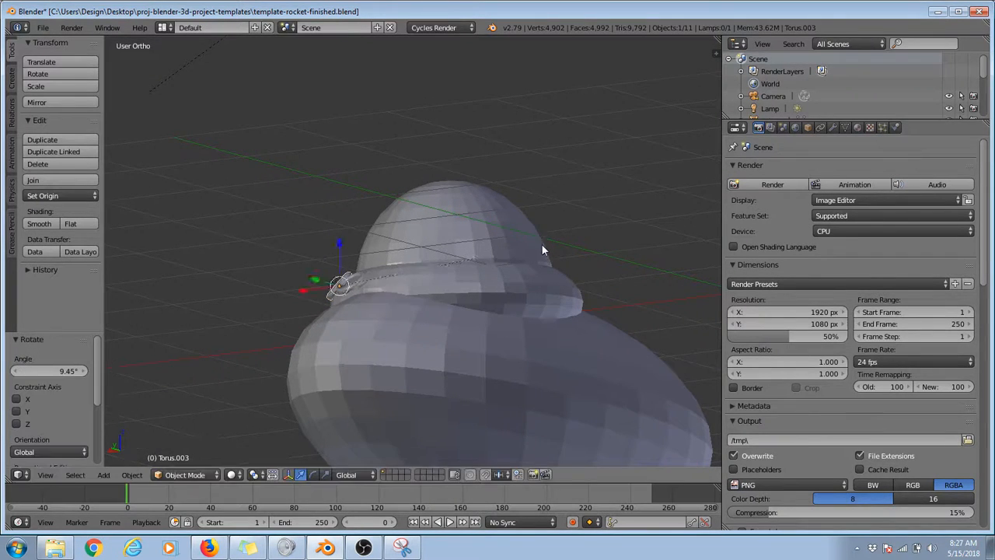
Step: In the top view, rotate the middle torus copy slightly and move it about -0.023 along X and 0.006 along Y
middle_click_drag(541, 243, 543, 278)
key("KP_7")
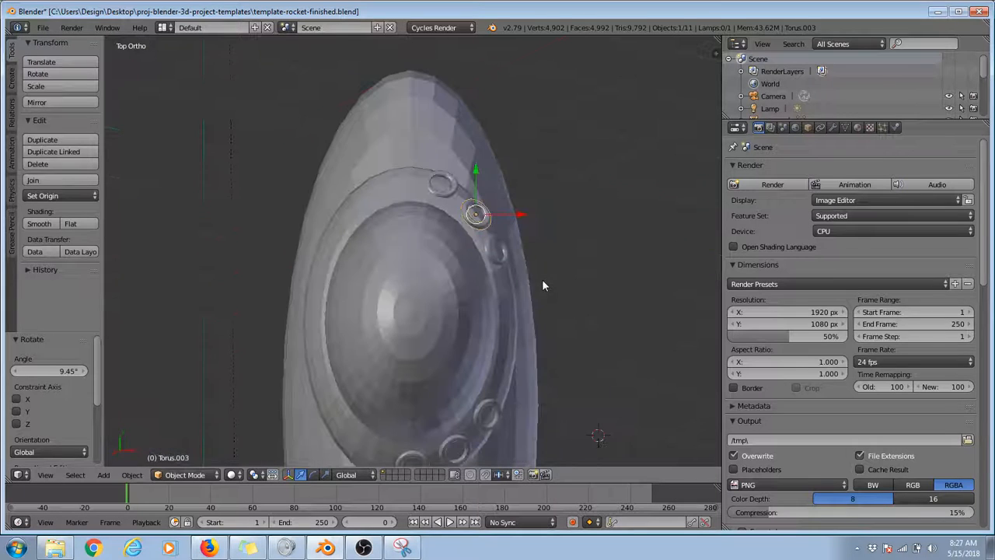
scroll(520, 240, "down", 1)
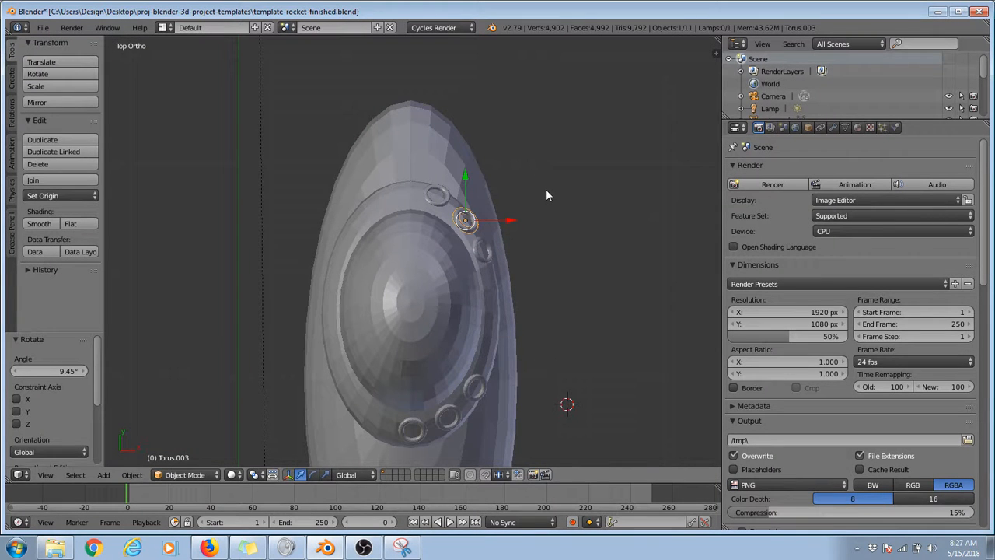
key("r")
left_click(547, 197)
key("g")
left_click(506, 222)
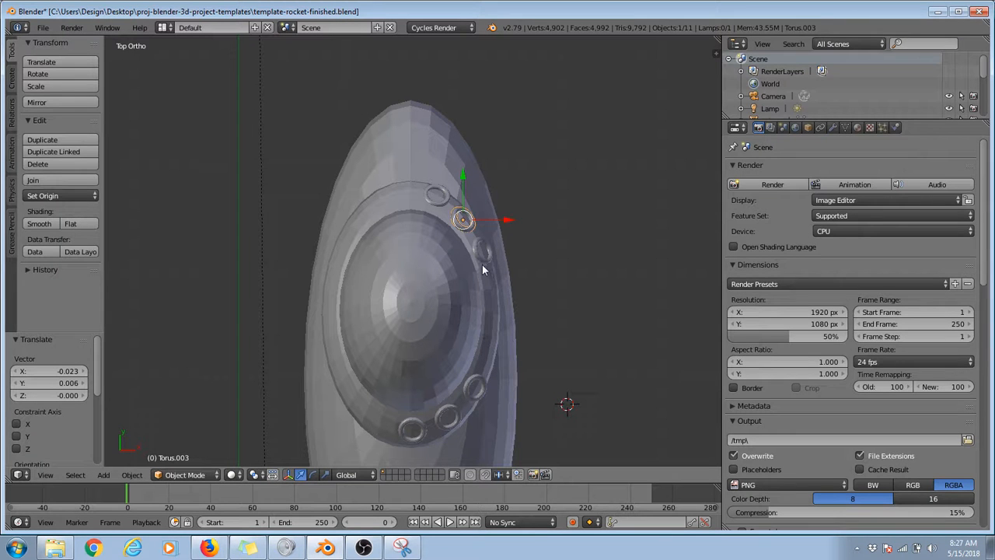
Step: Select the end torus copy and examine the torus placement from several angles, through the camera and from the top
key("shift+d")
left_click(483, 250)
middle_click_drag(431, 300, 404, 327)
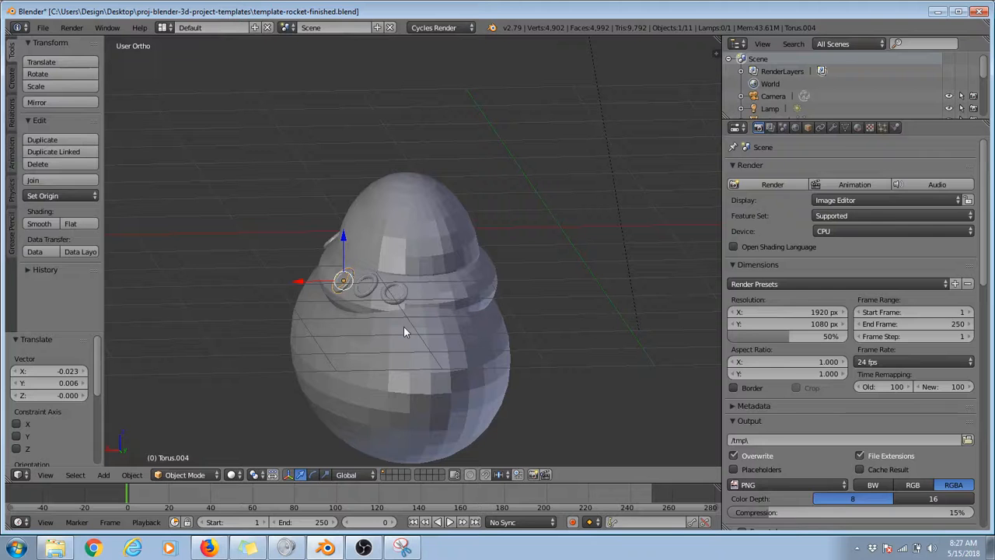
middle_click_drag(348, 315, 415, 304)
scroll(553, 337, "down", 7)
scroll(417, 307, "up", 4)
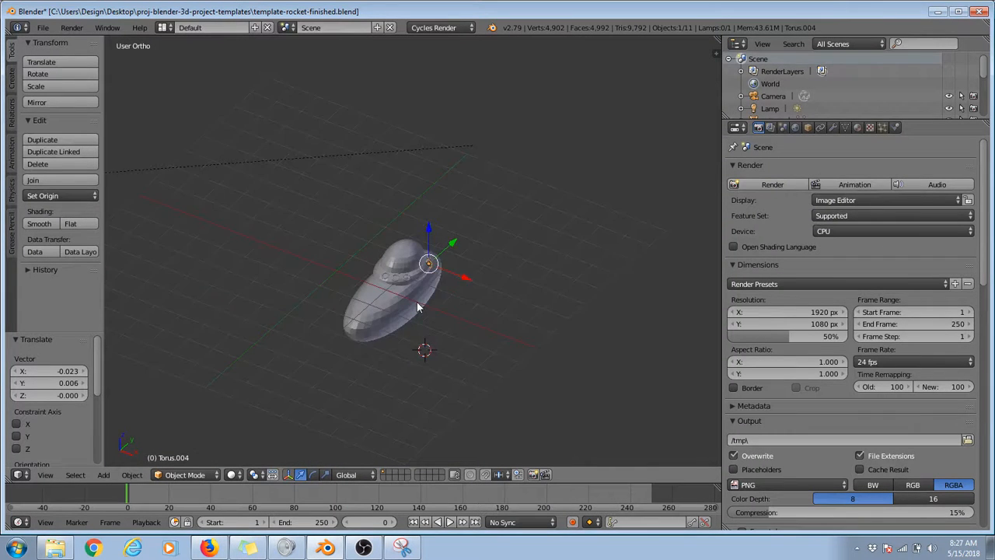
key("KP_0")
scroll(417, 303, "up", 4)
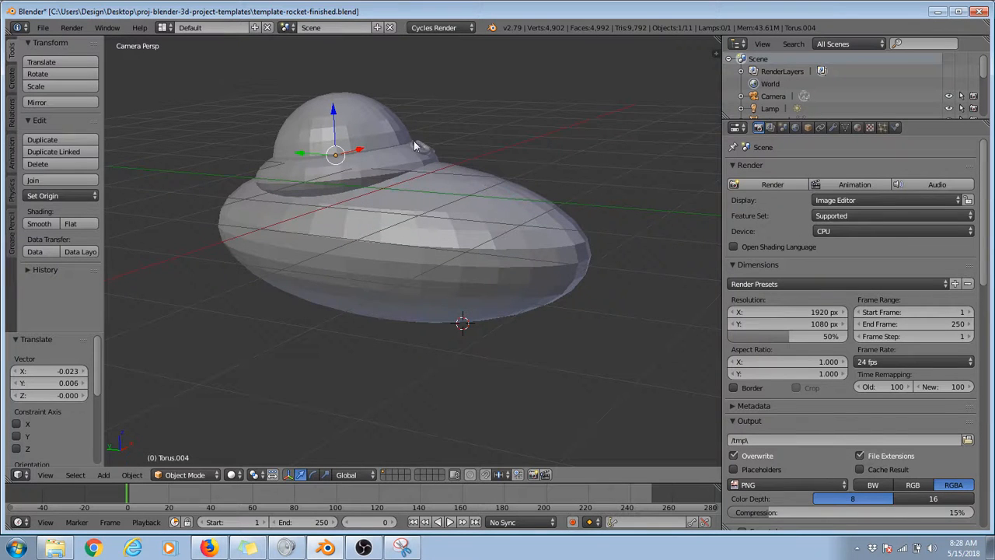
key("KP_7")
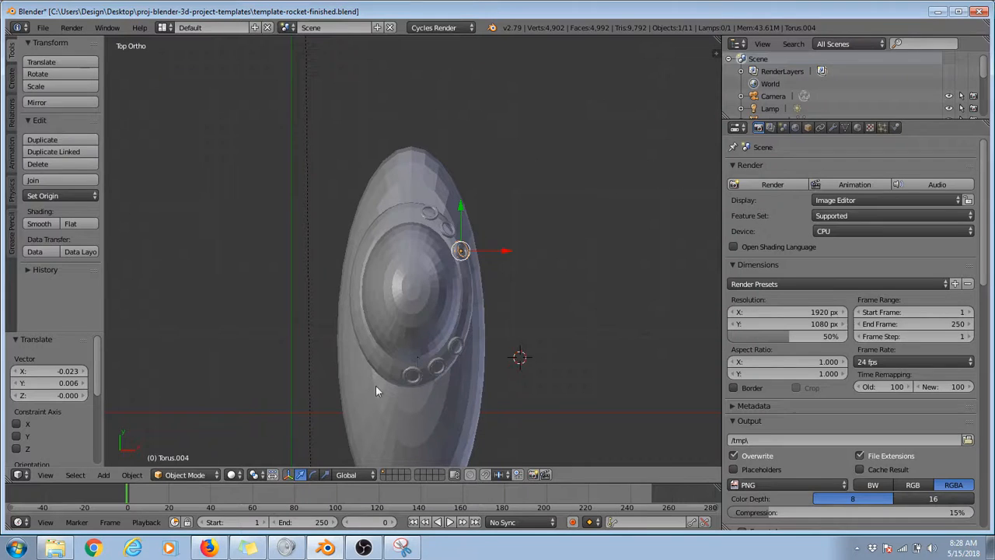
Step: Duplicate the rocket's stretched-sphere body and place the copy beside it, offset about -3.030 along X and 0.232 along Y
scroll(451, 293, "down", 3)
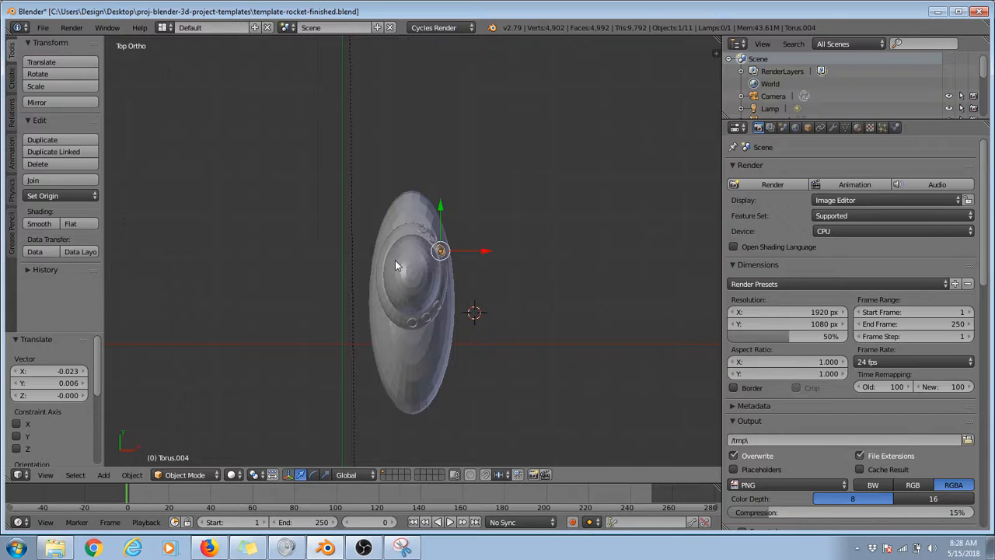
right_click(412, 378)
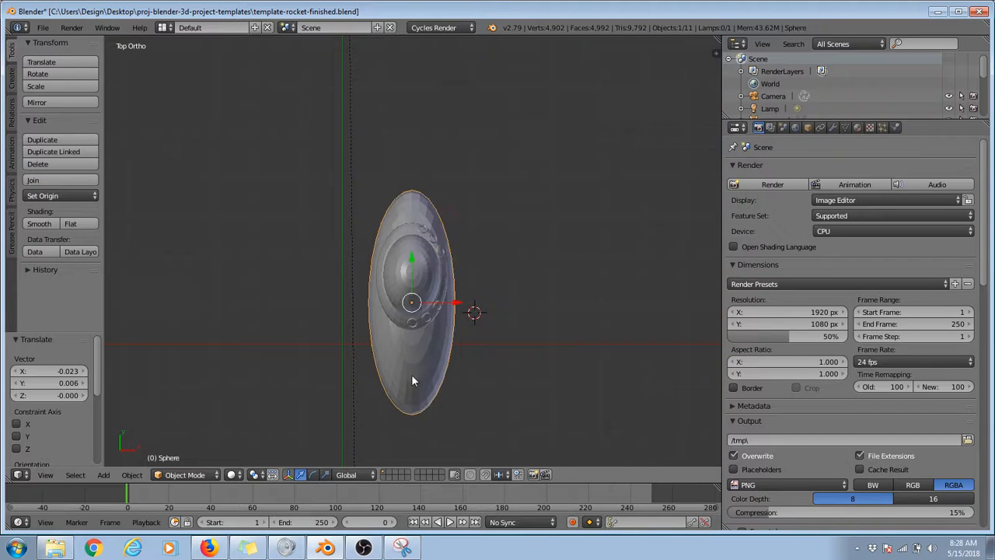
left_click(10, 78)
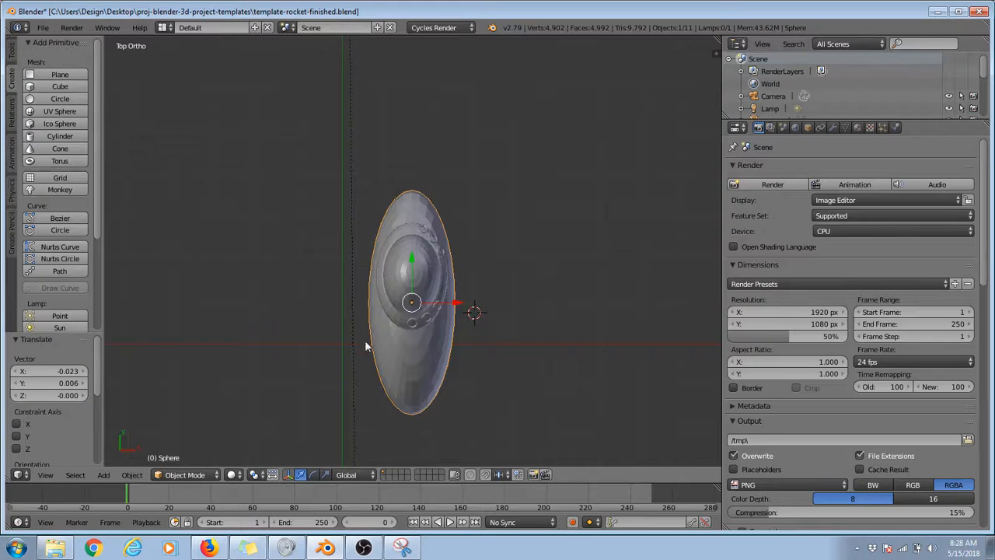
left_click(12, 51)
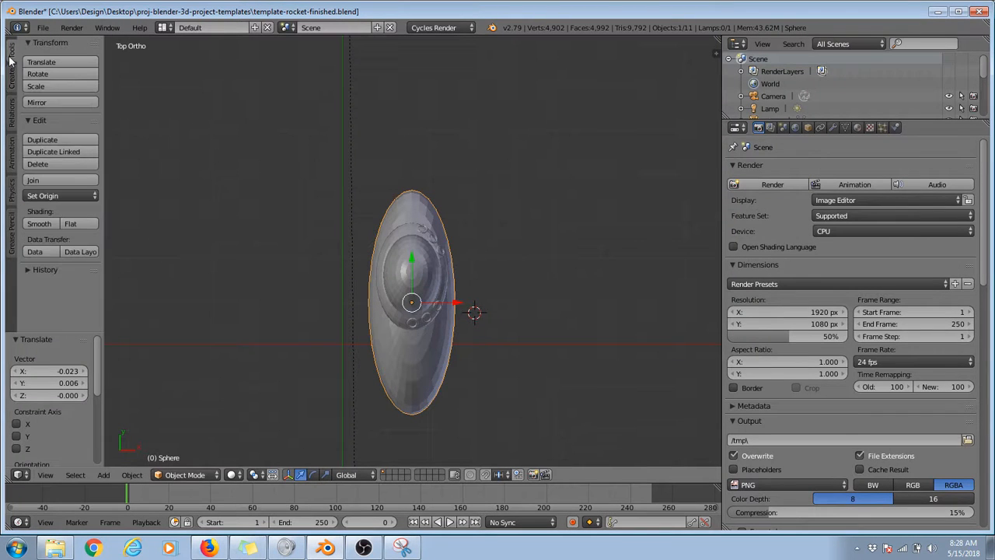
left_click(51, 139)
left_click(646, 137)
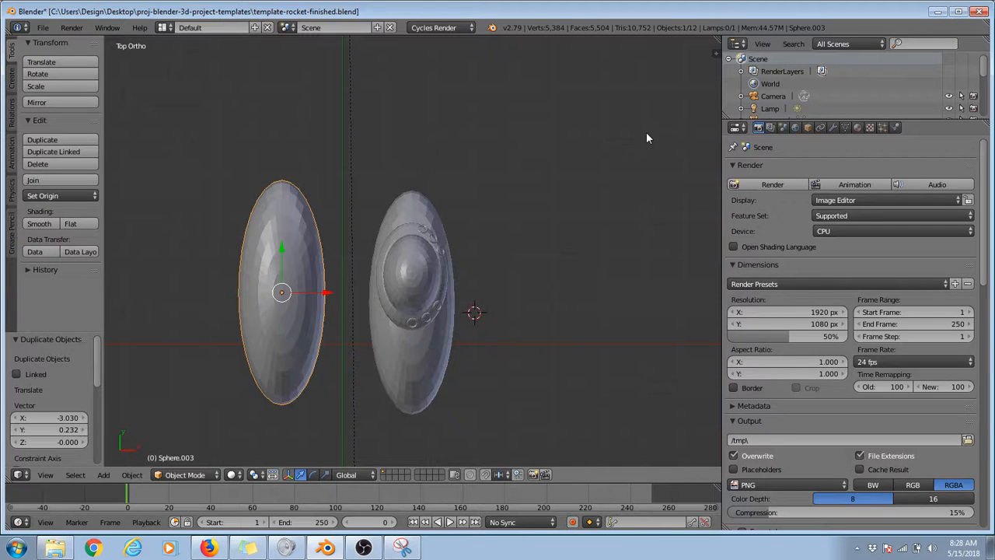
Step: Rotate the body copy about 90.2° in the top view and flatten it along Z to about 0.332 in the front view
key("r")
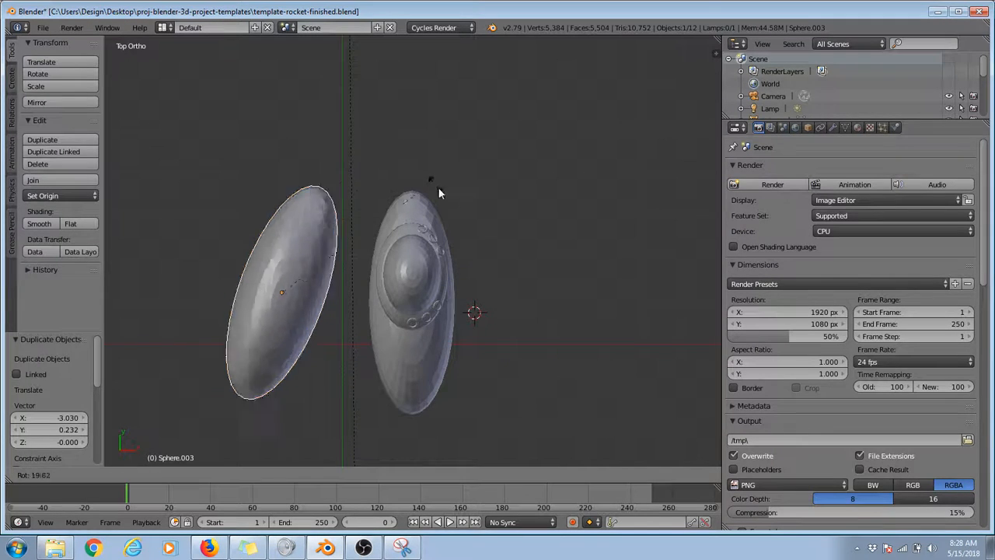
left_click(442, 402)
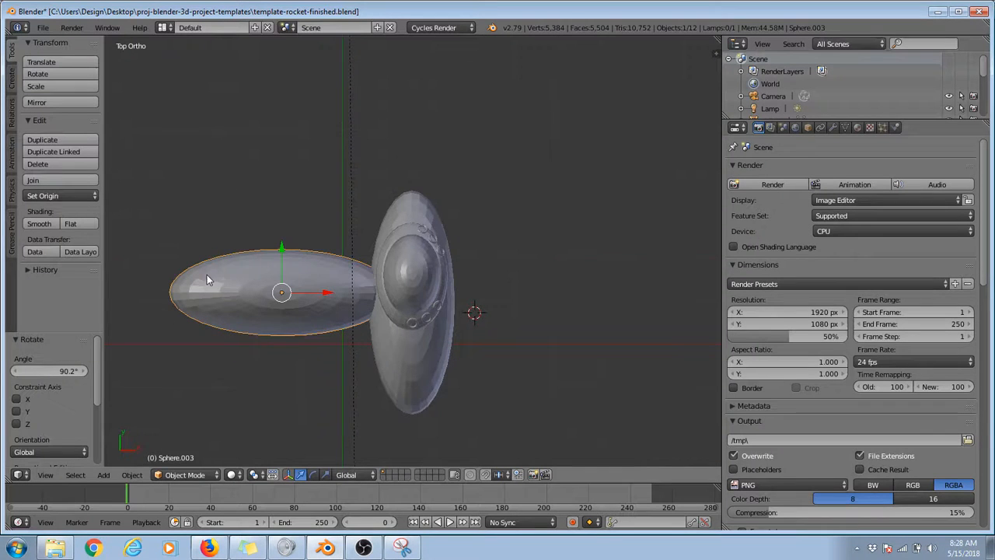
key("KP_1")
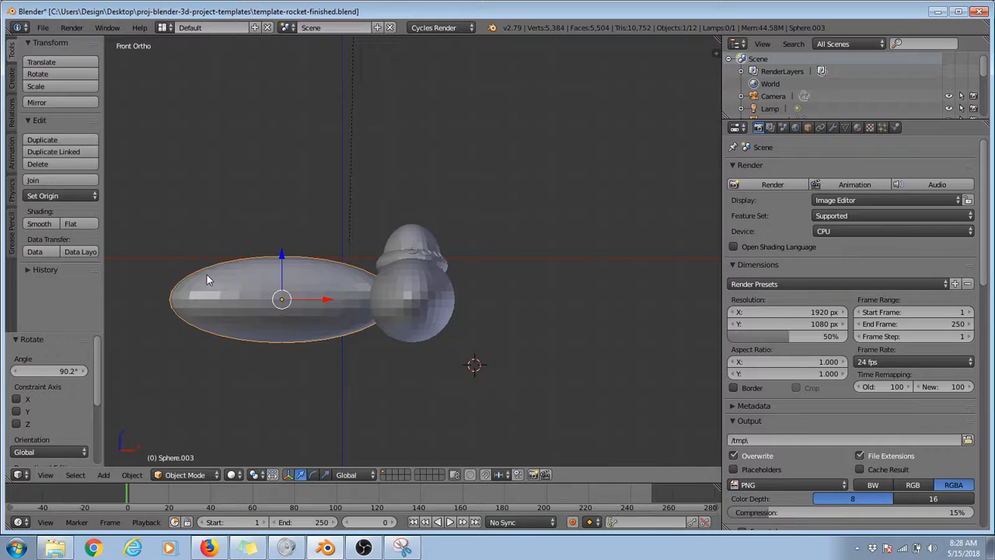
left_click(326, 474)
left_click_drag(283, 259, 288, 290)
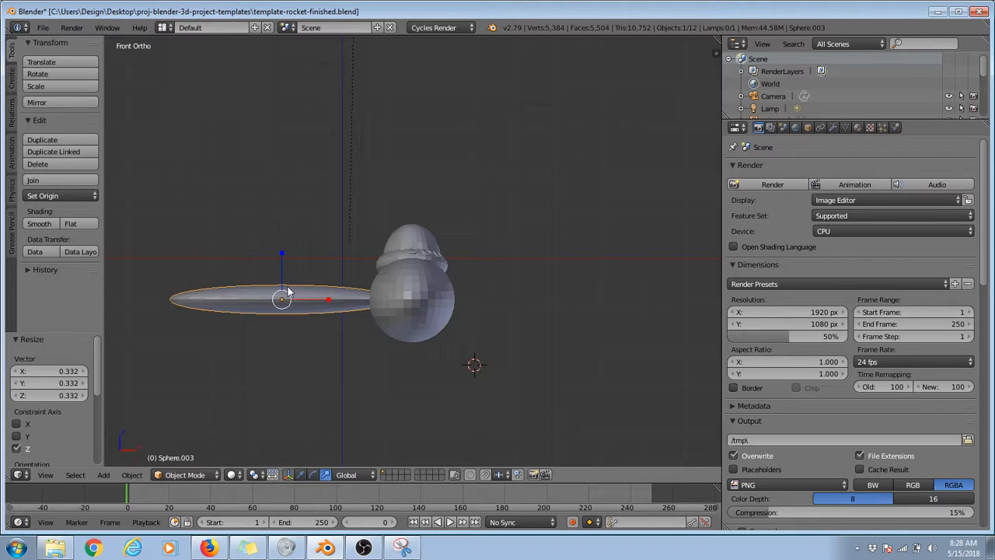
Step: In the top view, move the flattened copy about 3.059 along X through the rocket body and check the fit from an angle
key("KP_7")
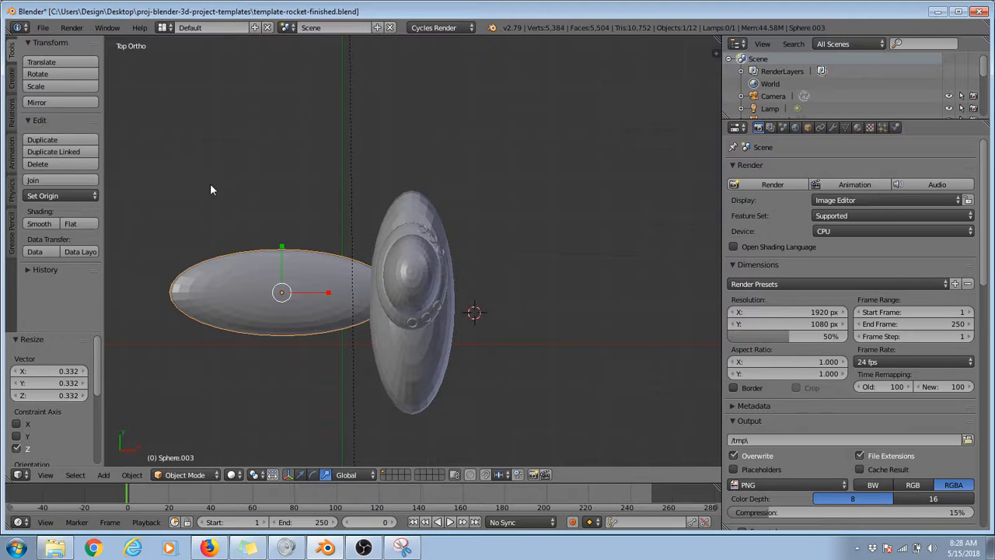
left_click(301, 474)
left_click_drag(327, 298, 455, 313)
middle_click_drag(419, 369, 628, 303)
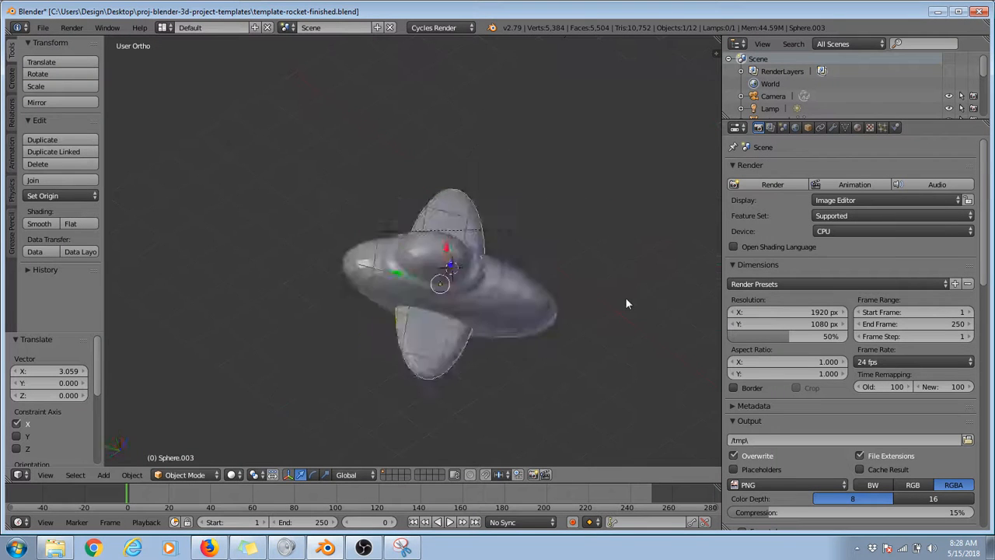
key("KP_7")
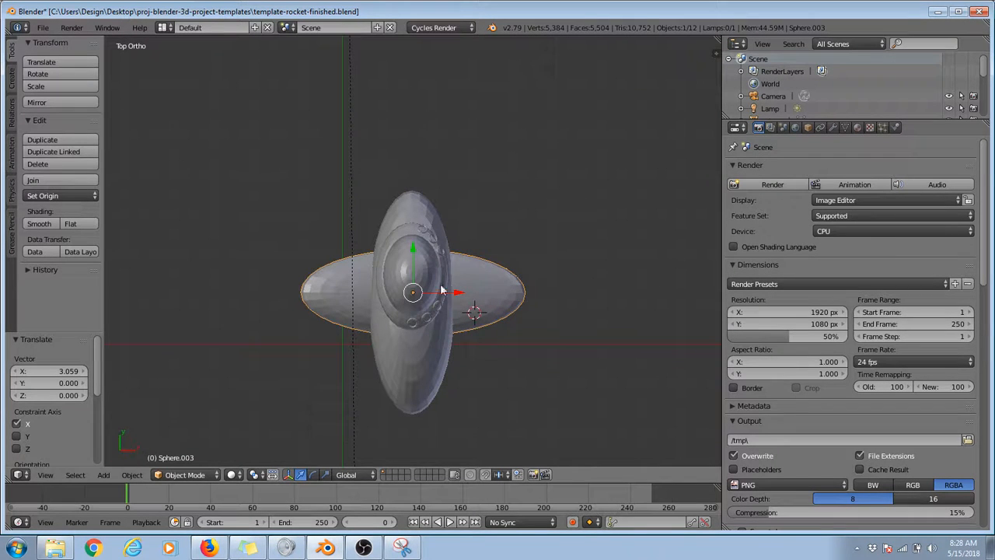
Step: Move the flattened copy back out beside the body, about -4.437 along X, and shift it about 0.493 along X
key("g")
key("x")
left_click(266, 294)
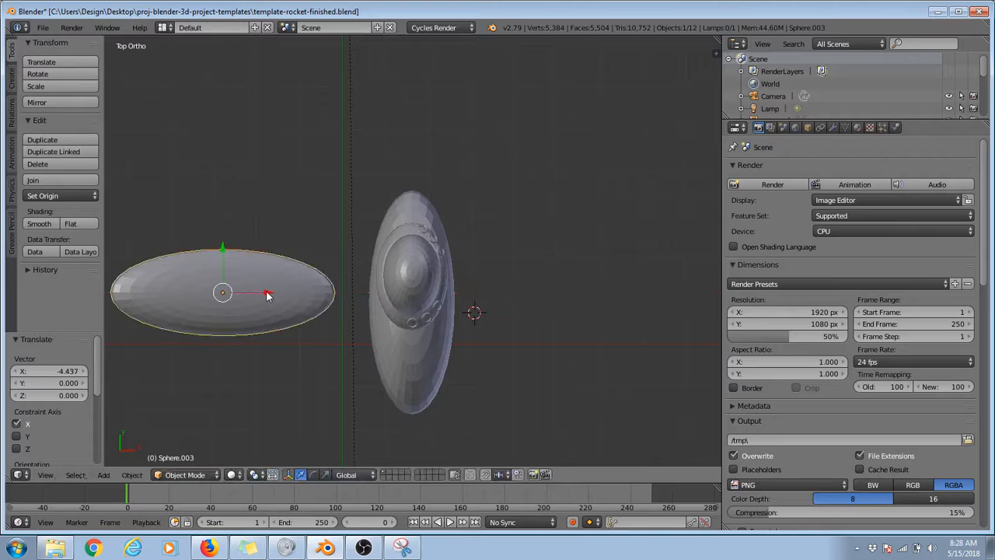
left_click_drag(272, 296, 294, 295)
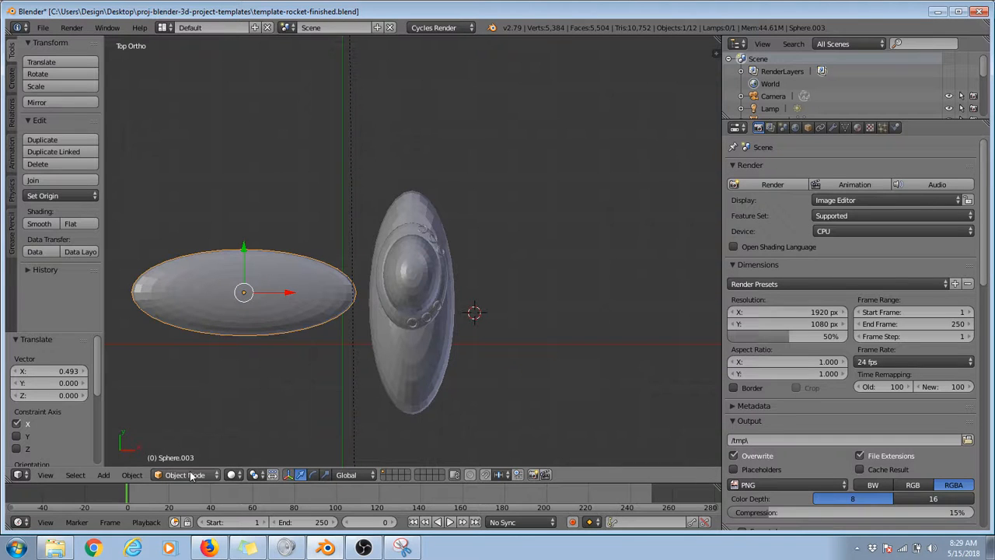
Step: Switch to the Snipping Tool, capture the area around Blender's mode selector, mark Object Mode with red pen strokes and minimize the snip
left_click(402, 548)
left_click(148, 43)
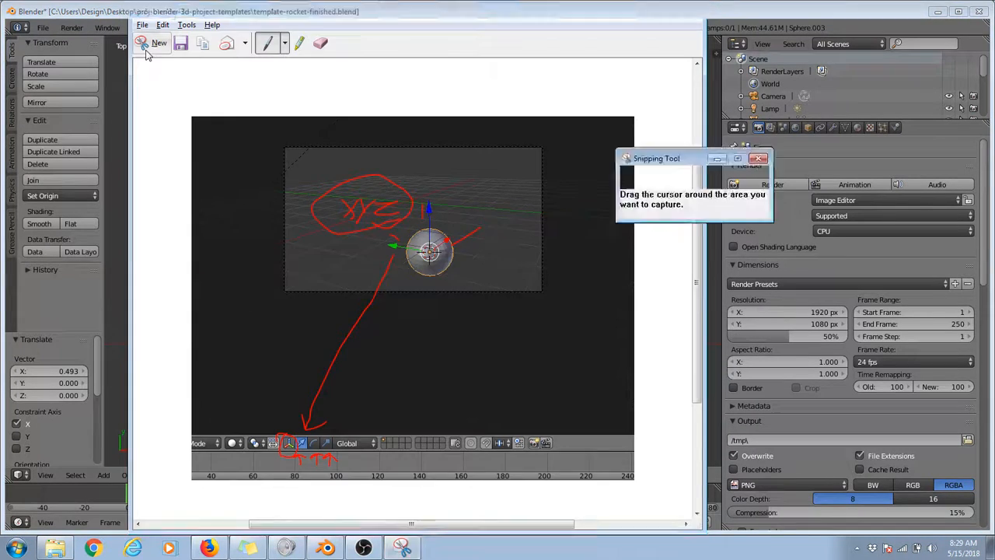
left_click_drag(66, 334, 403, 535)
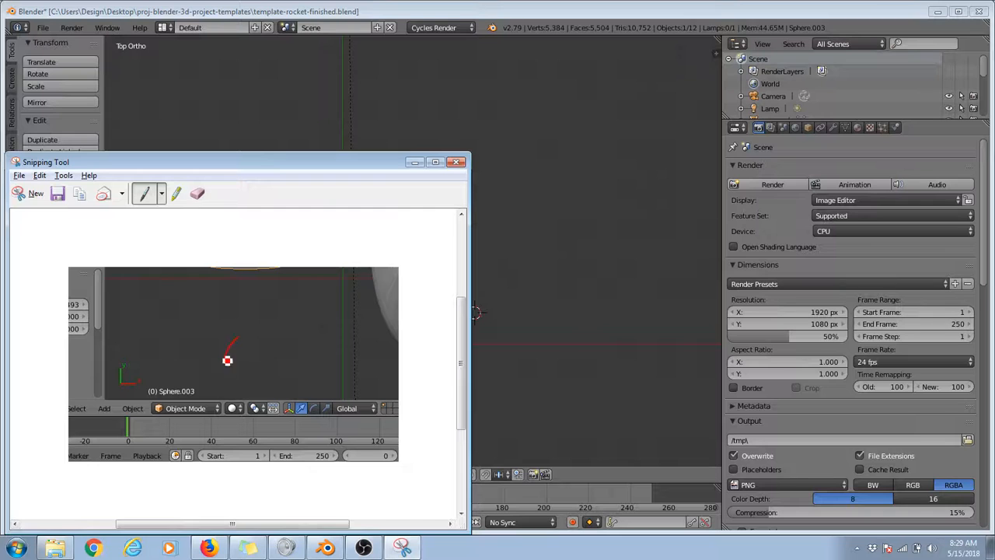
mouse_move(227, 361)
left_mouse_down()
mouse_move(204, 398)
mouse_move(224, 394)
mouse_move(180, 405)
mouse_move(200, 408)
mouse_move(164, 404)
mouse_move(230, 338)
mouse_move(225, 400)
left_mouse_up()
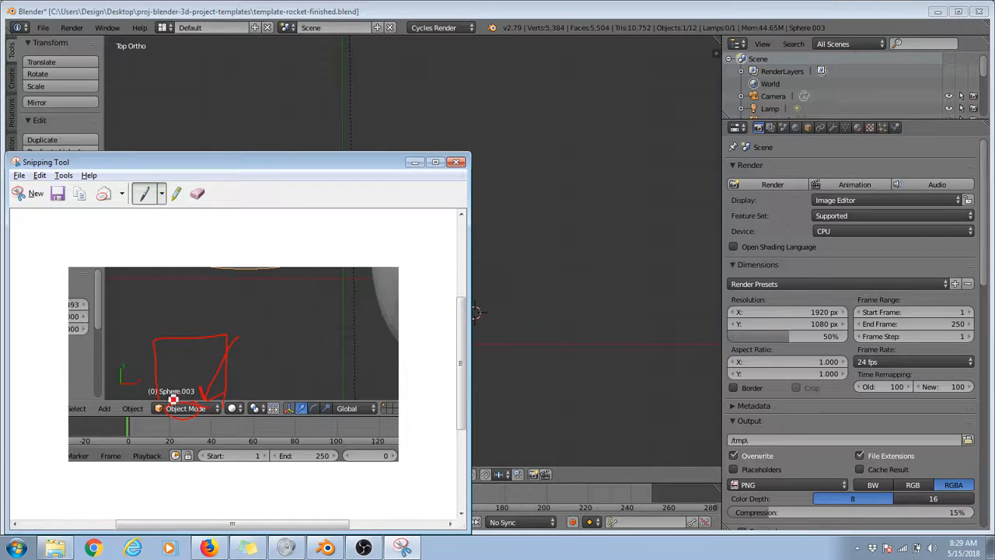
left_click(415, 161)
Step: Switch the flattened sphere copy from Object Mode to Edit Mode
left_click(190, 475)
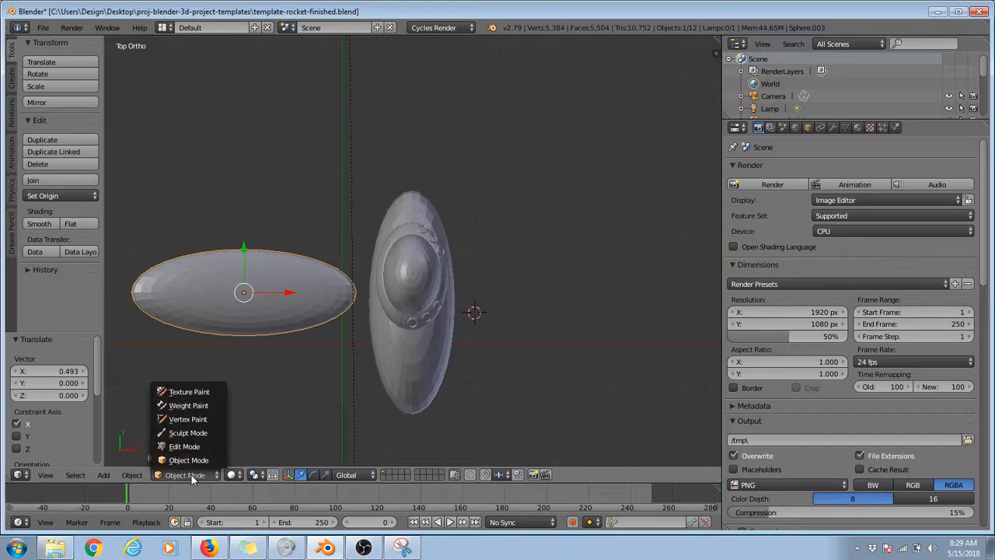
left_click(185, 447)
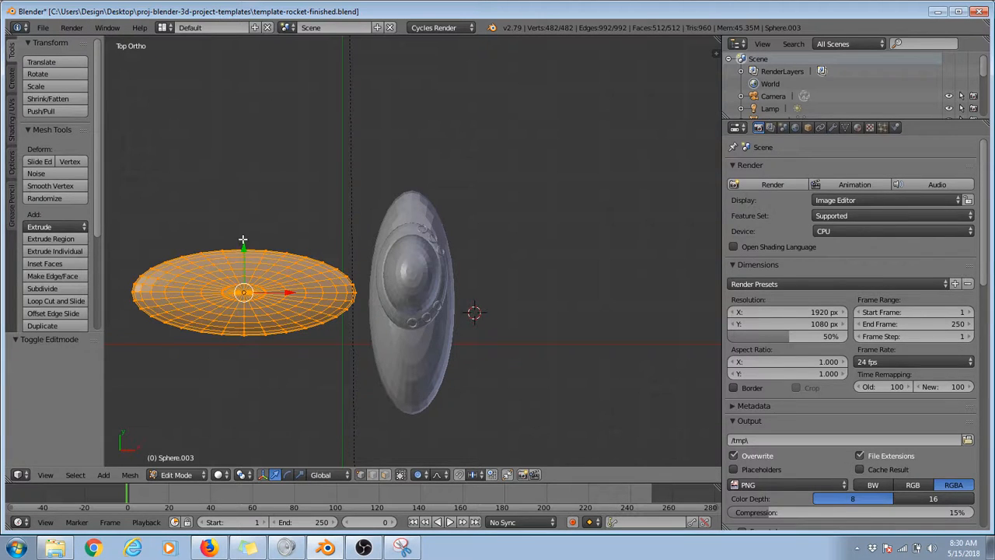
Step: Select single vertices one after another across the flattened copy's mesh and along its rim
scroll(239, 235, "down", 4, "ctrl")
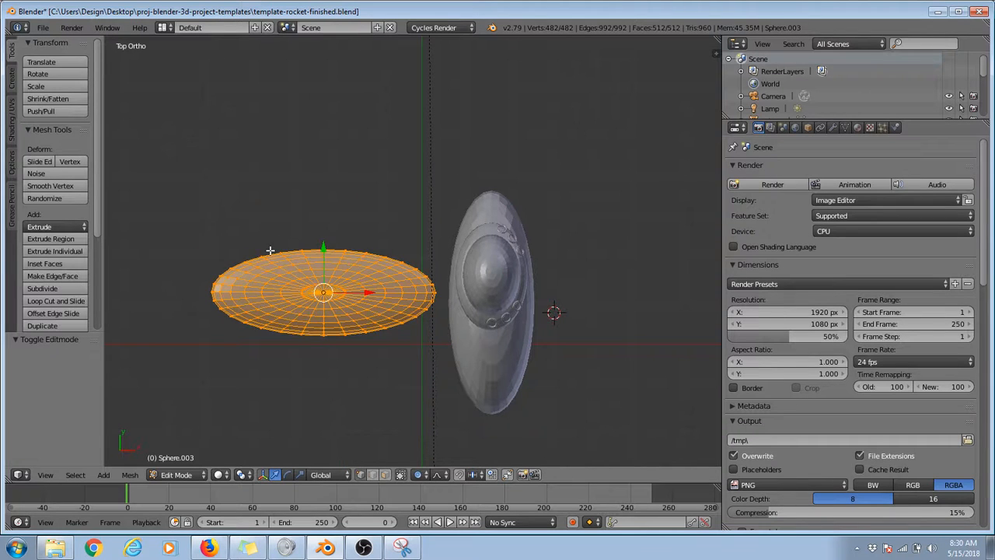
right_click(271, 252)
right_click(282, 270)
right_click(321, 284)
right_click(370, 294)
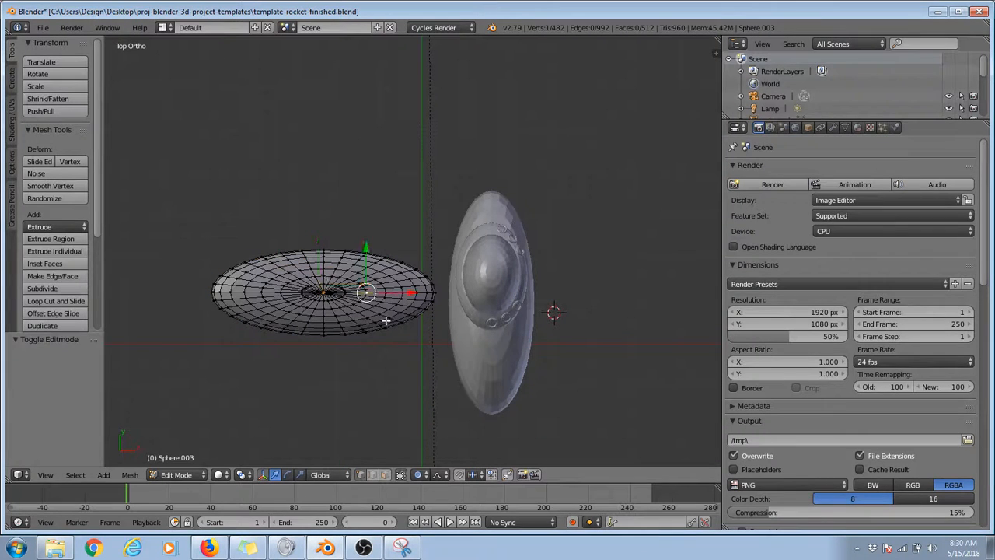
right_click(387, 320)
right_click(342, 327)
right_click(270, 310)
right_click(254, 300)
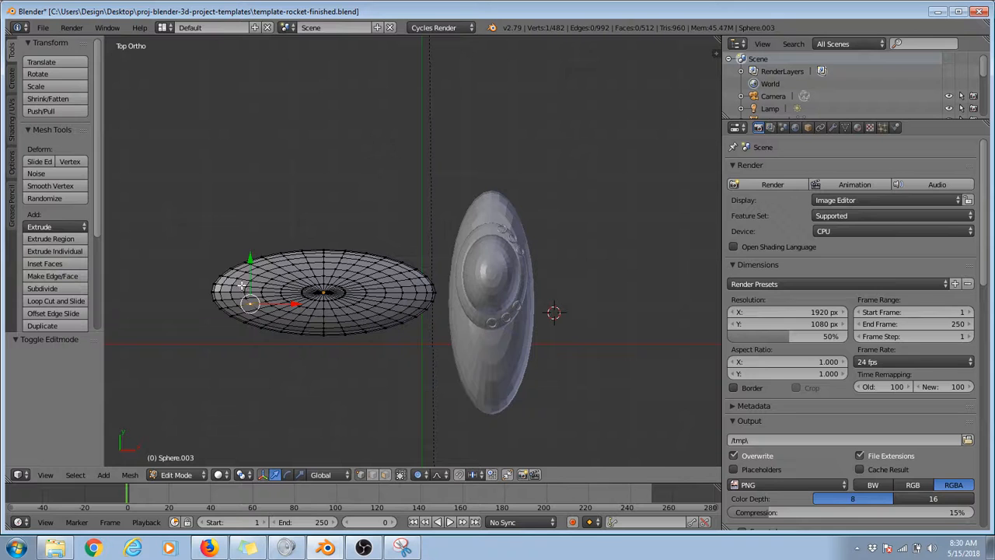
right_click(242, 285)
scroll(247, 306, "up", 4)
right_click(311, 288)
right_click(303, 296)
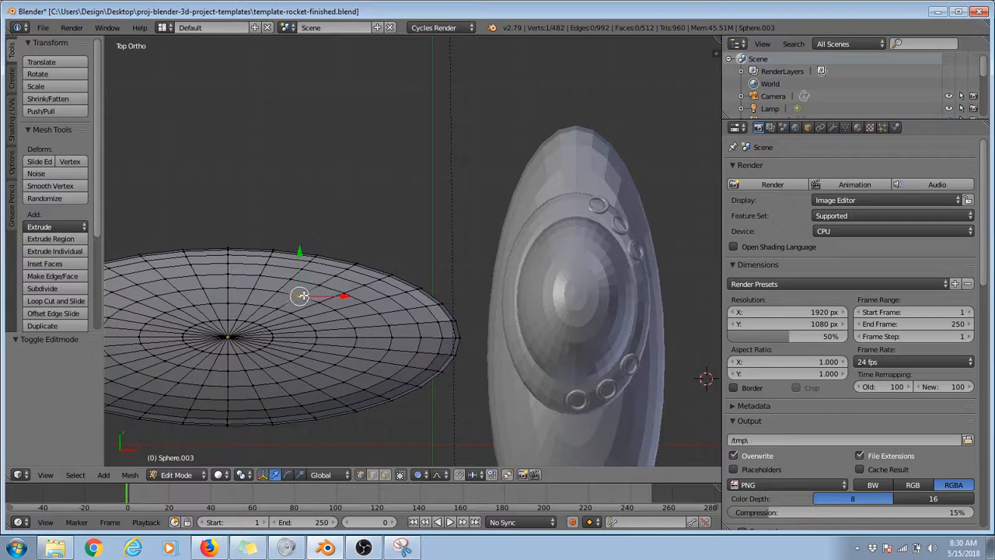
right_click(331, 308)
right_click(345, 325)
right_click(355, 345)
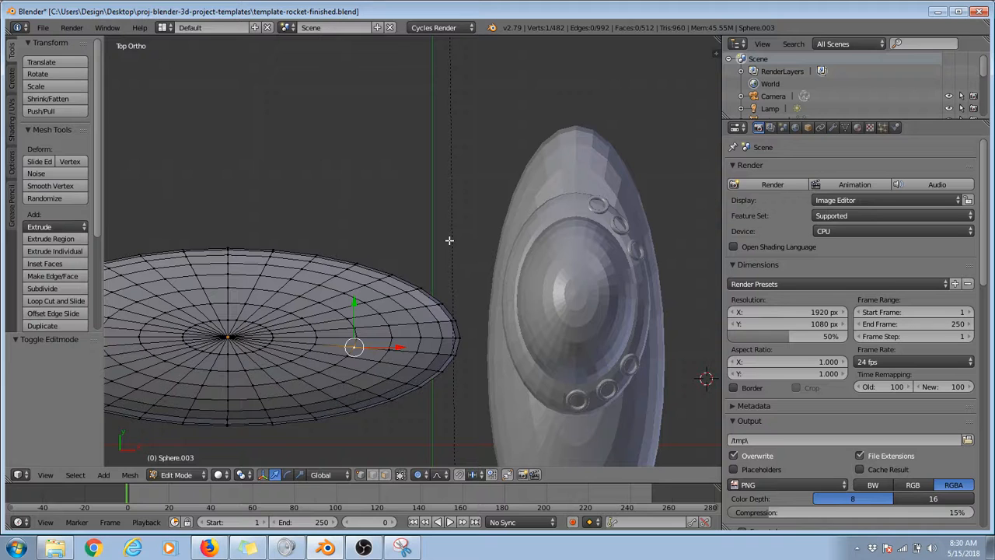
right_click(357, 253)
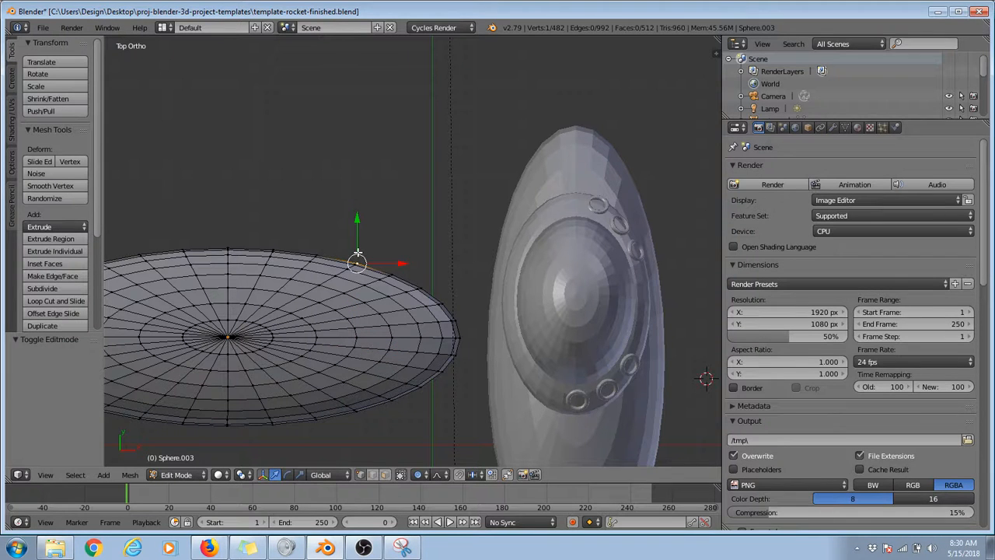
Step: Move the middle vertex of the copy's +Y rim 1.182 along Y and a rim vertex nearer the rocket 1.168 along Y
right_click(273, 236)
key("g")
key("y")
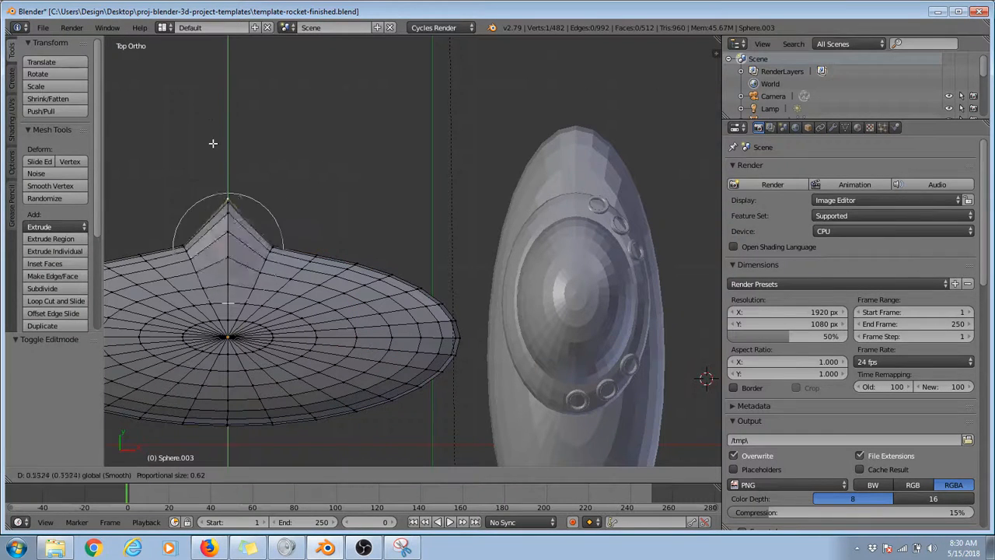
left_click(204, 98)
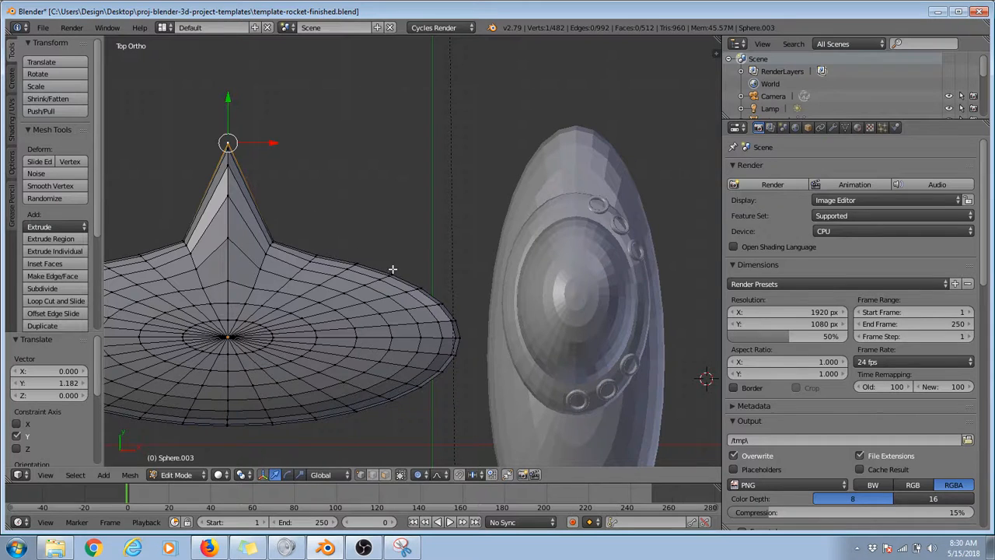
right_click(393, 272)
key("g")
key("y")
left_click(388, 133)
Step: Move a rim vertex near the end away from the rocket 1.160 along Y and inspect the spikes from several angles
scroll(285, 160, "down", 2)
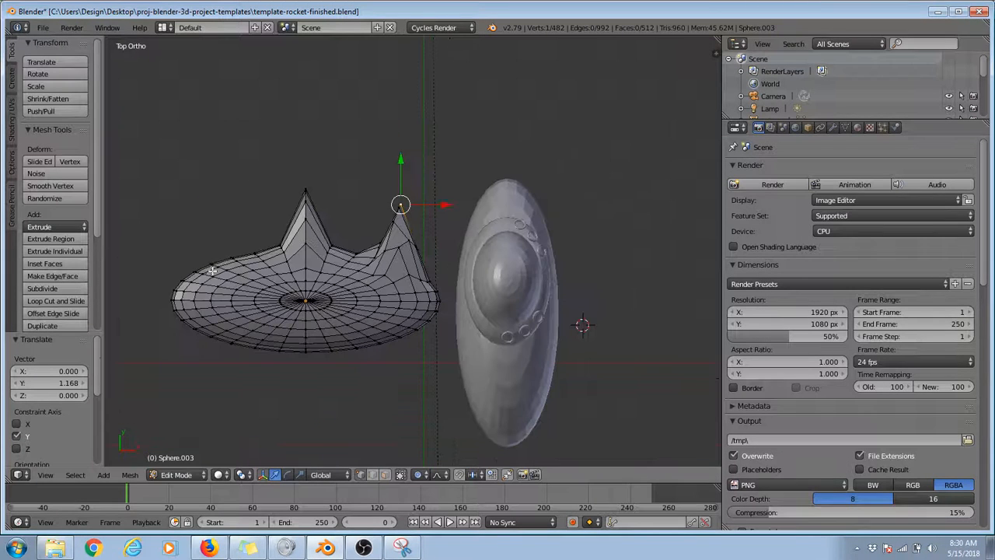
right_click(192, 265)
key("g")
key("y")
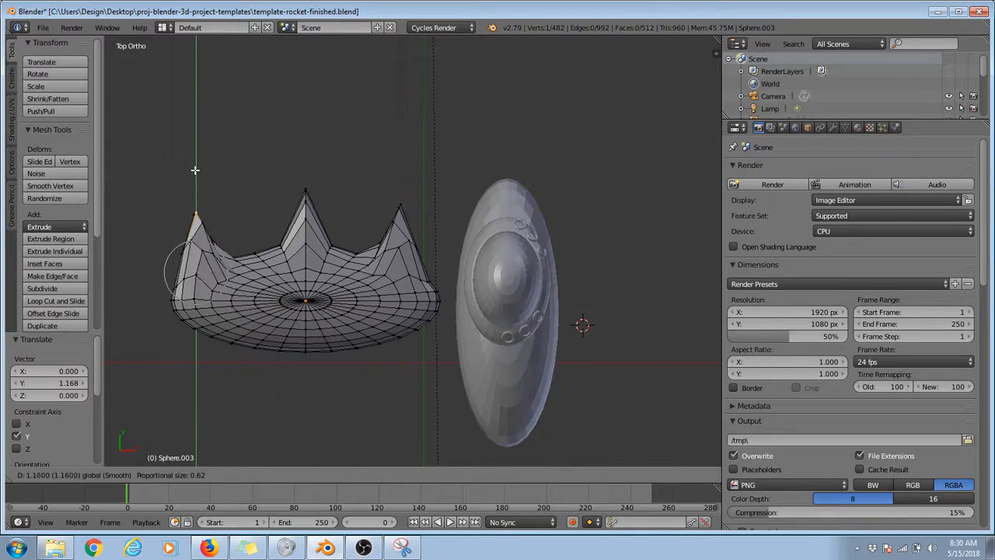
left_click(194, 170)
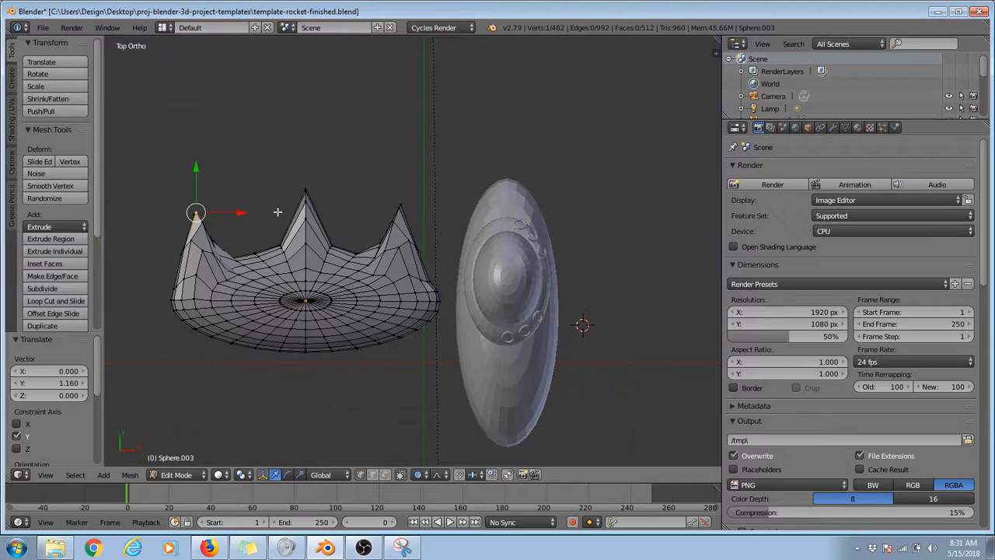
middle_click_drag(276, 217, 318, 191)
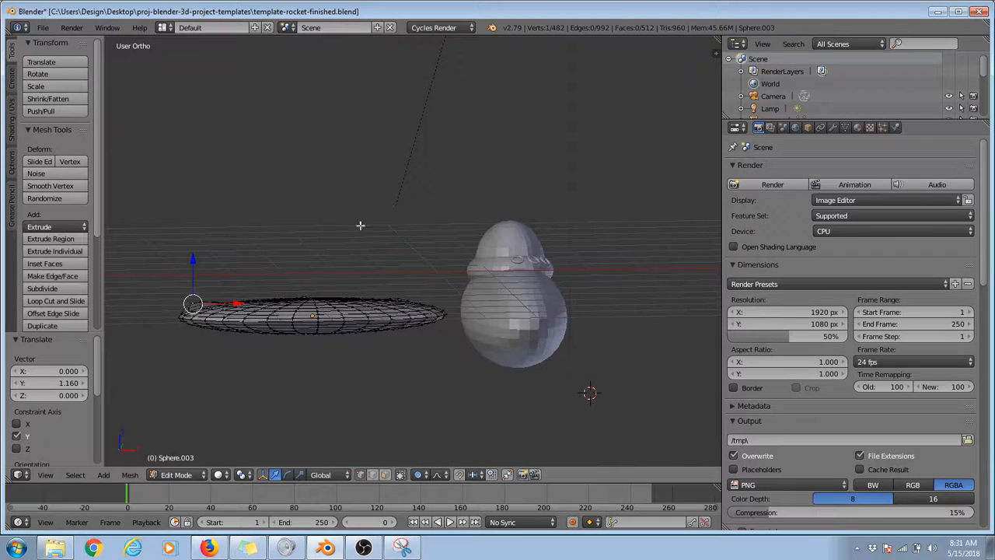
middle_click_drag(360, 224, 285, 325)
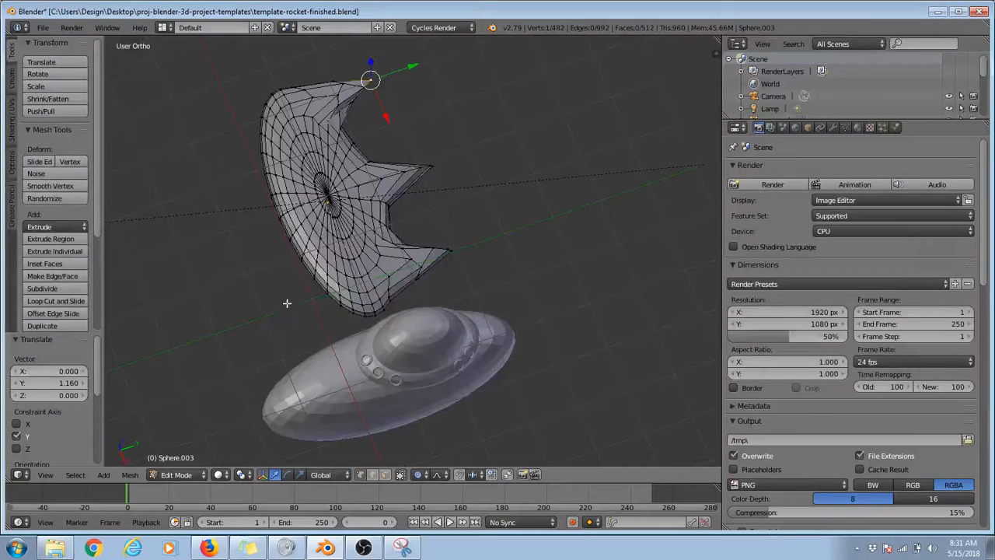
Step: Undo the three rim vertex moves and return to the top view
key("ctrl+z")
key("ctrl+z")
key("ctrl+z")
key("ctrl+z")
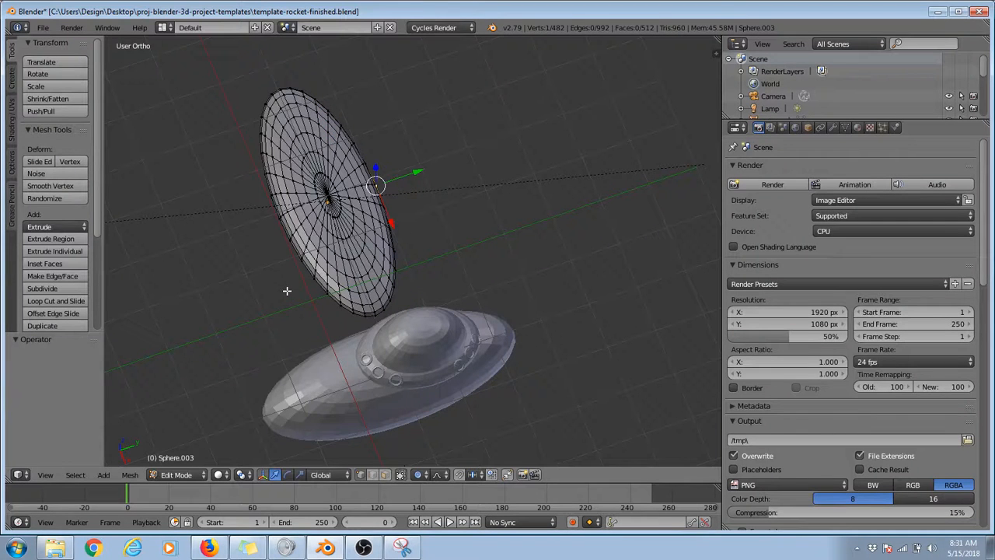
key("KP_7")
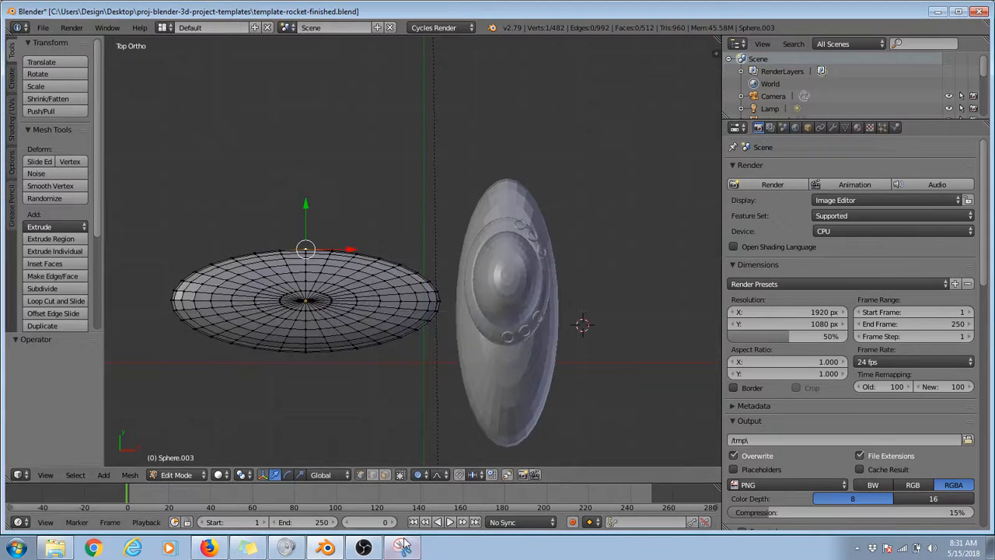
Step: Switch to the Snipping Tool and capture a new snip of Blender's viewport with its header
left_click(416, 549)
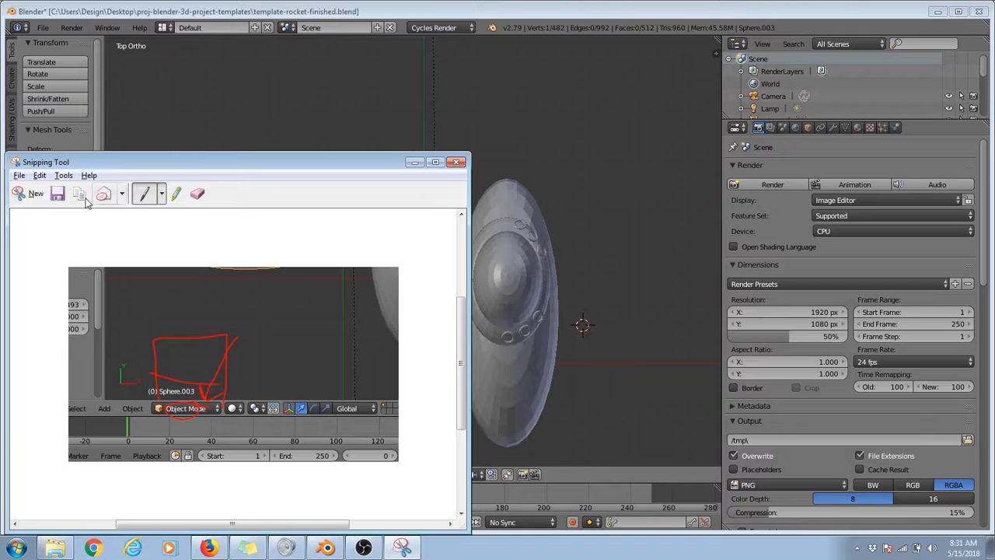
left_click(36, 193)
left_click_drag(67, 173, 602, 510)
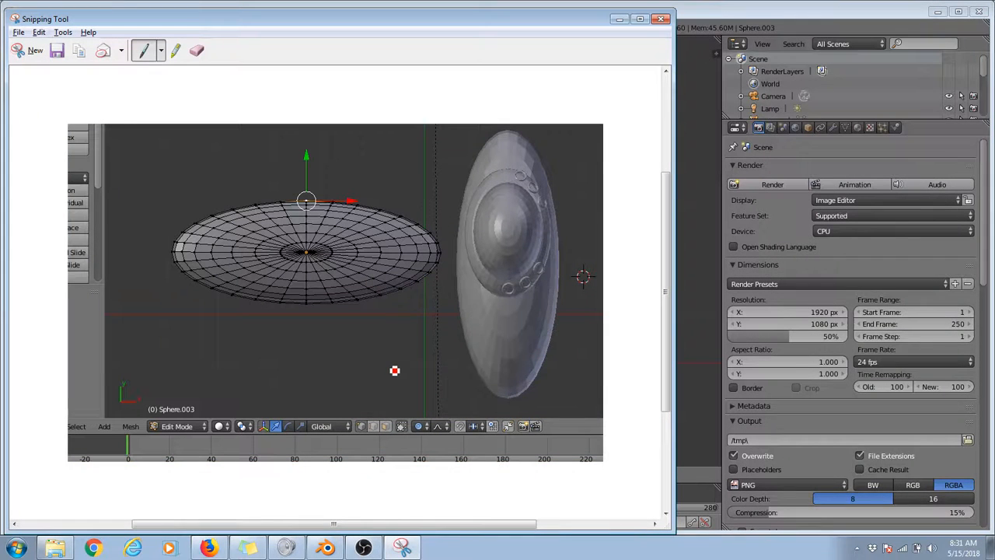
Step: Mark the vertex, edge and face select modes in red and sketch a point, a line, a triangle and a four-sided face above the snip
mouse_move(357, 415)
left_mouse_down()
mouse_move(358, 430)
mouse_move(368, 440)
mouse_move(368, 419)
mouse_move(359, 418)
mouse_move(382, 441)
mouse_move(369, 441)
mouse_move(395, 442)
mouse_move(375, 446)
left_mouse_up()
left_click_drag(367, 378, 370, 389)
left_click_drag(253, 102, 300, 104)
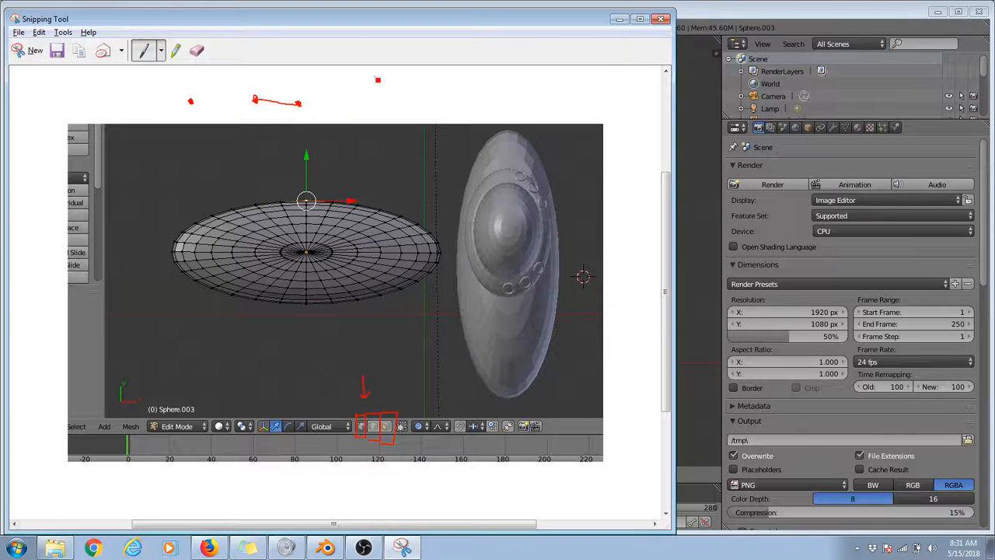
mouse_move(378, 79)
left_mouse_down()
mouse_move(365, 101)
mouse_move(376, 76)
mouse_move(394, 100)
mouse_move(375, 105)
mouse_move(379, 91)
mouse_move(391, 96)
mouse_move(399, 166)
mouse_move(419, 154)
left_mouse_up()
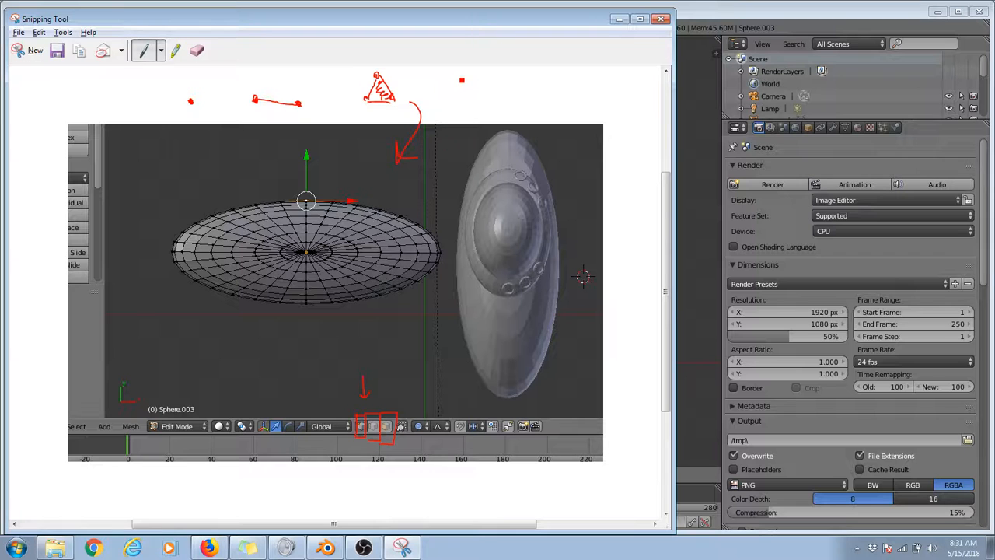
mouse_move(459, 77)
left_mouse_down()
mouse_move(482, 81)
mouse_move(463, 100)
mouse_move(478, 101)
mouse_move(483, 83)
mouse_move(477, 99)
mouse_move(461, 100)
left_mouse_up()
Step: Circle the proportional editing controls in red, add an arrow pointing to them and minimize the snip
mouse_move(448, 414)
left_mouse_down()
mouse_move(433, 449)
mouse_move(444, 413)
left_mouse_up()
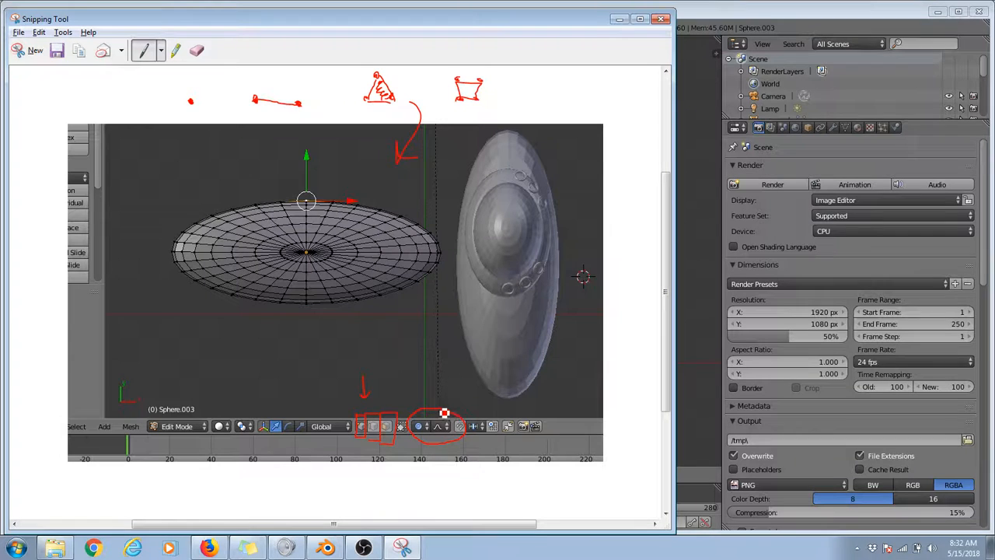
left_click_drag(414, 362, 429, 406)
left_click(618, 20)
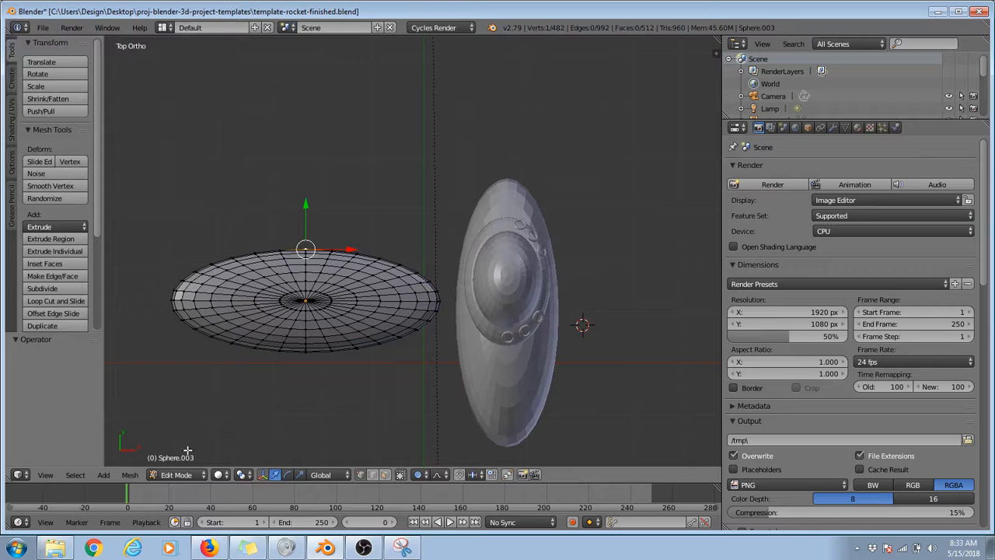
Step: Switch the flattened copy to Object Mode, try moving it as a whole and return to Edit Mode
left_click(185, 474)
left_click(189, 462)
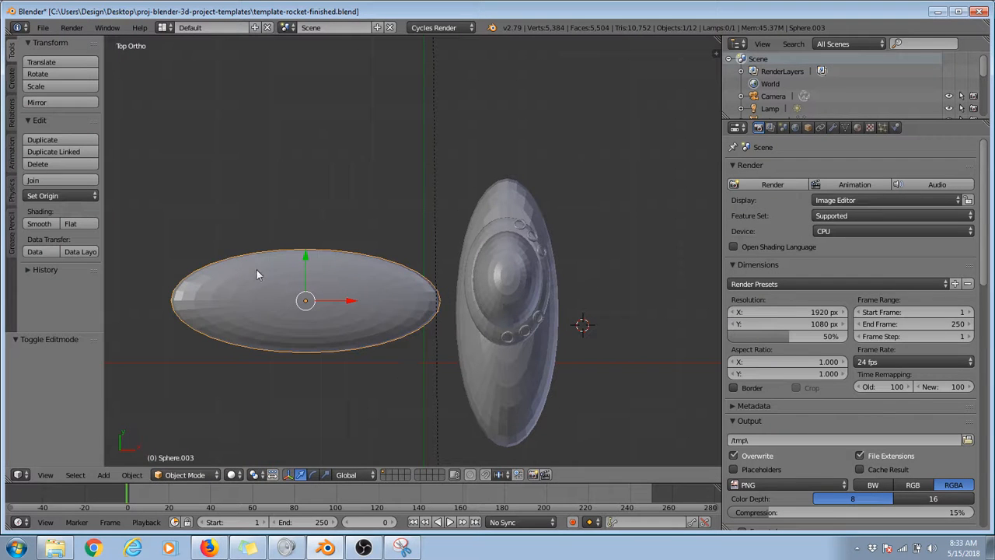
key("g")
right_click(290, 280)
left_click(186, 474)
left_click(191, 449)
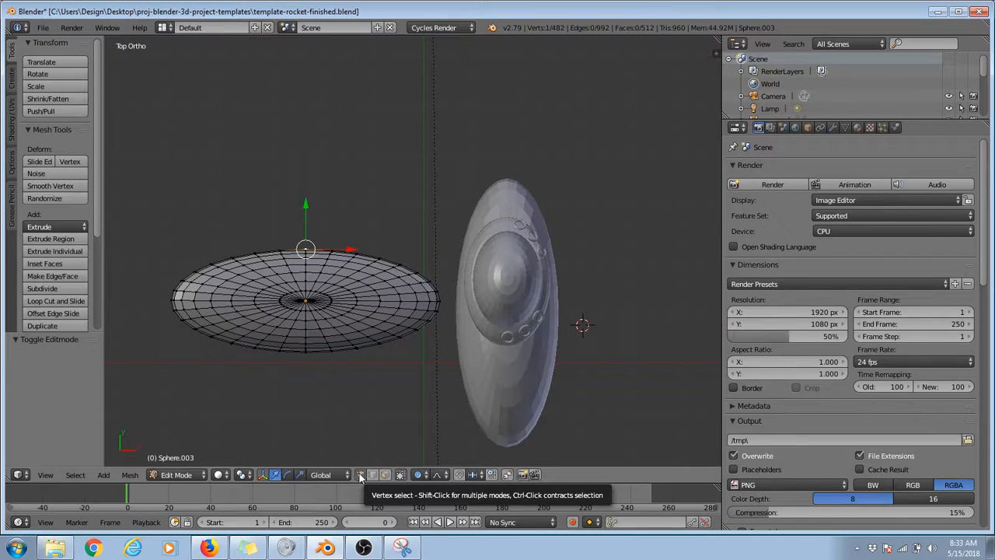
Step: Set proportional editing to Enable and move the middle vertex of the +Y rim 0.423 along Y
left_click(421, 474)
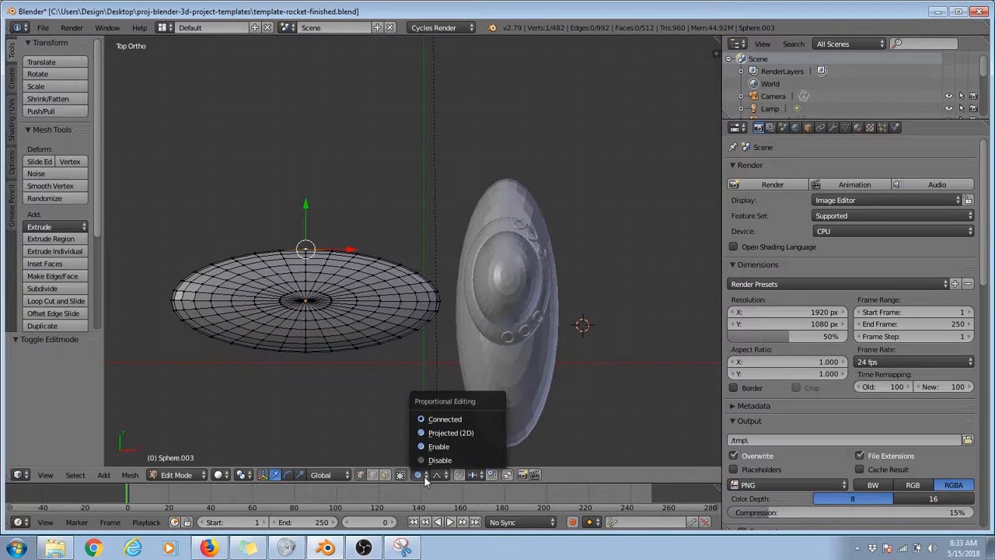
left_click(440, 447)
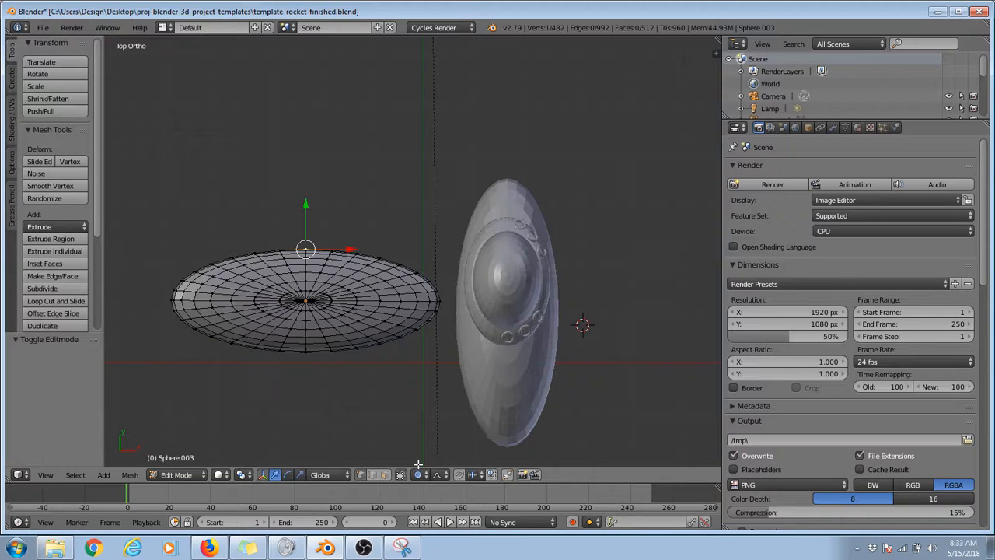
left_click_drag(305, 208, 305, 194)
Step: Disable proportional editing and move a rim vertex on the rocket side of the peak 2.247 along Y
left_click(423, 474)
left_click(426, 458)
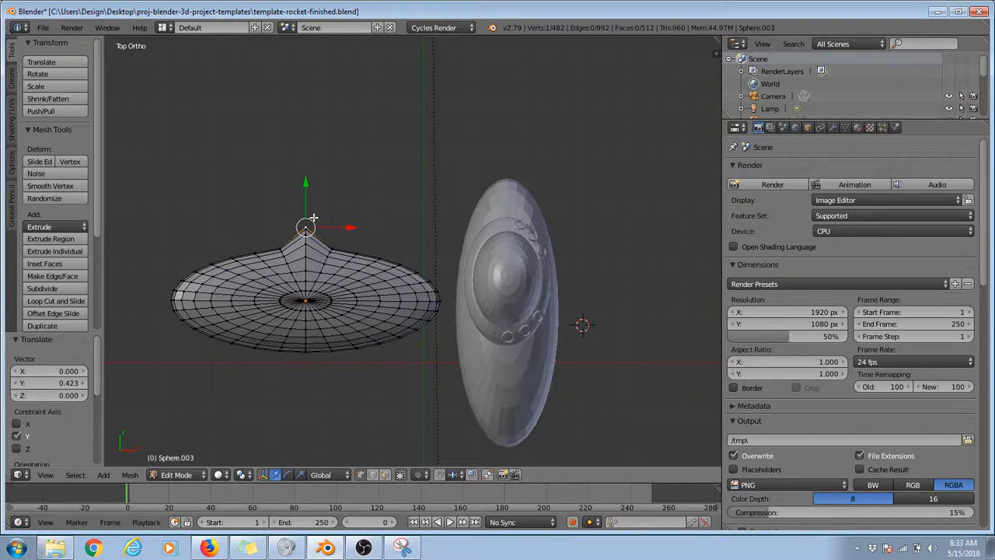
right_click(358, 252)
left_click_drag(356, 216, 332, 102)
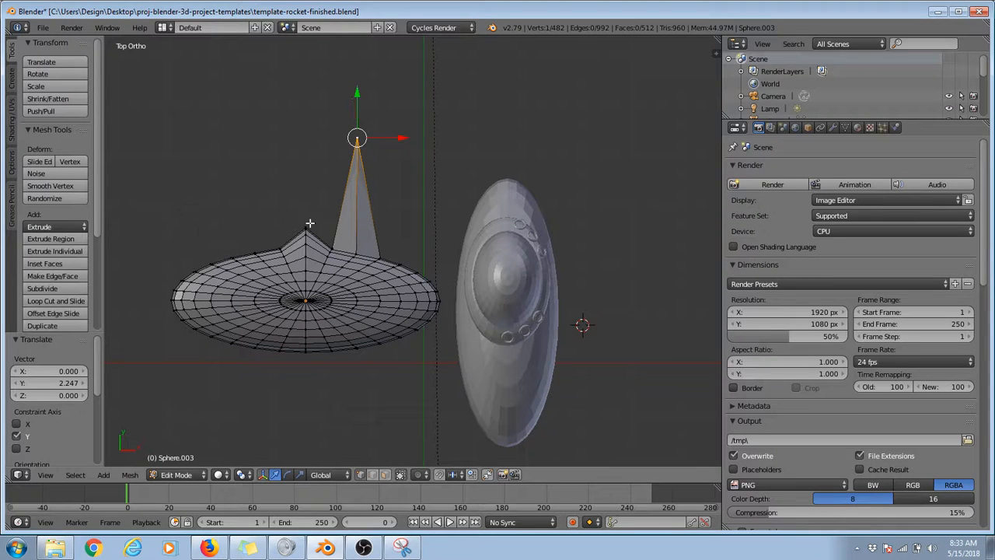
Step: Undo both test moves of the rim vertices
key("ctrl+z")
key("ctrl+z")
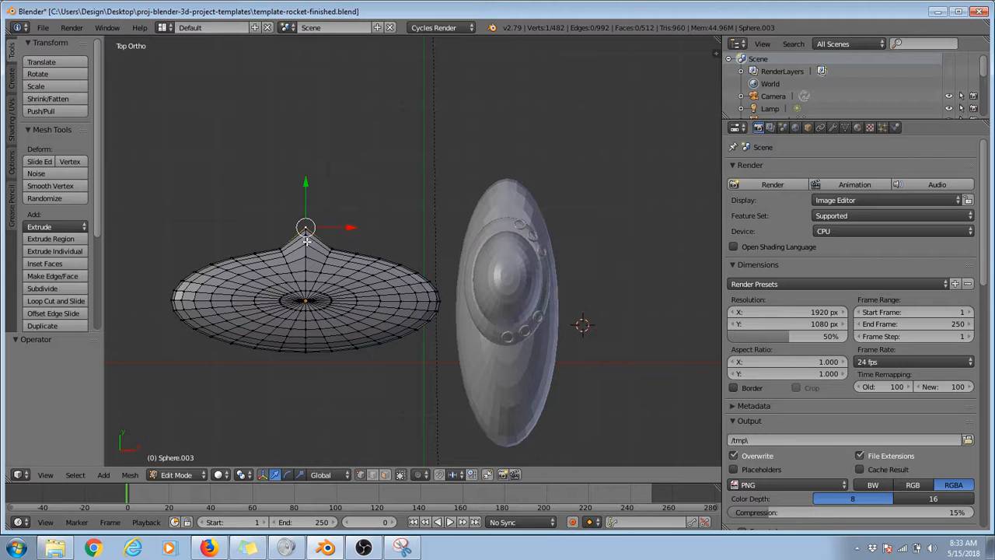
key("ctrl+z")
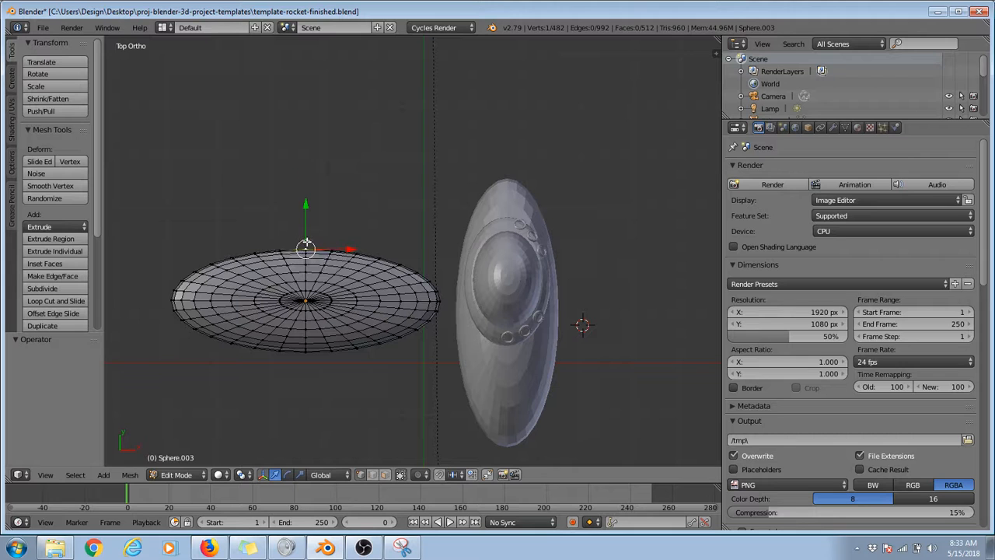
Step: Enable proportional editing, enlarge its influence to about 4.18 and bend the copy into a crescent by moving the +Y rim's middle vertex -1.740 along Y
left_click(419, 476)
left_click(421, 444)
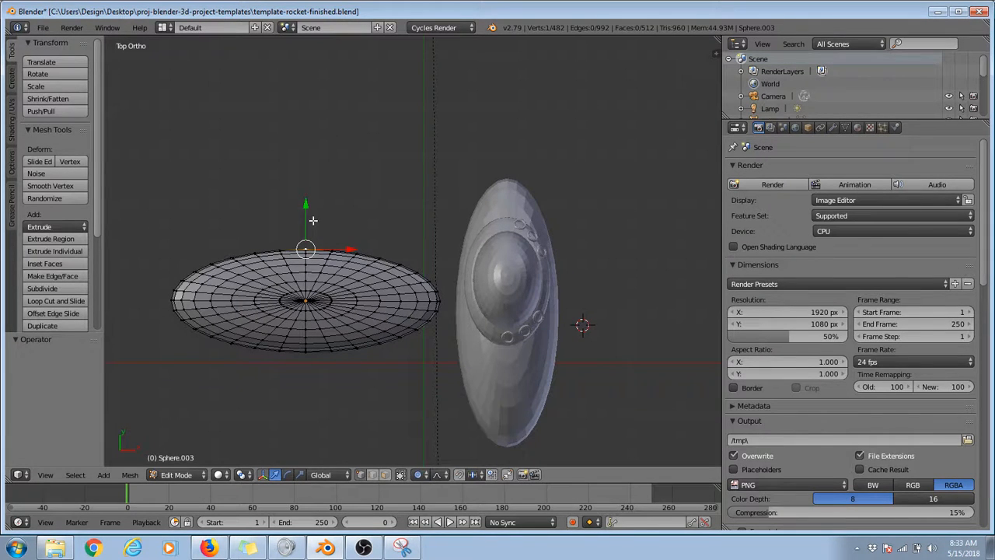
left_click_drag(306, 206, 306, 95)
scroll(300, 179, "down", 10)
scroll(295, 151, "down", 8)
scroll(302, 98, "down", 2)
scroll(306, 95, "down", 6)
scroll(307, 95, "up", 13)
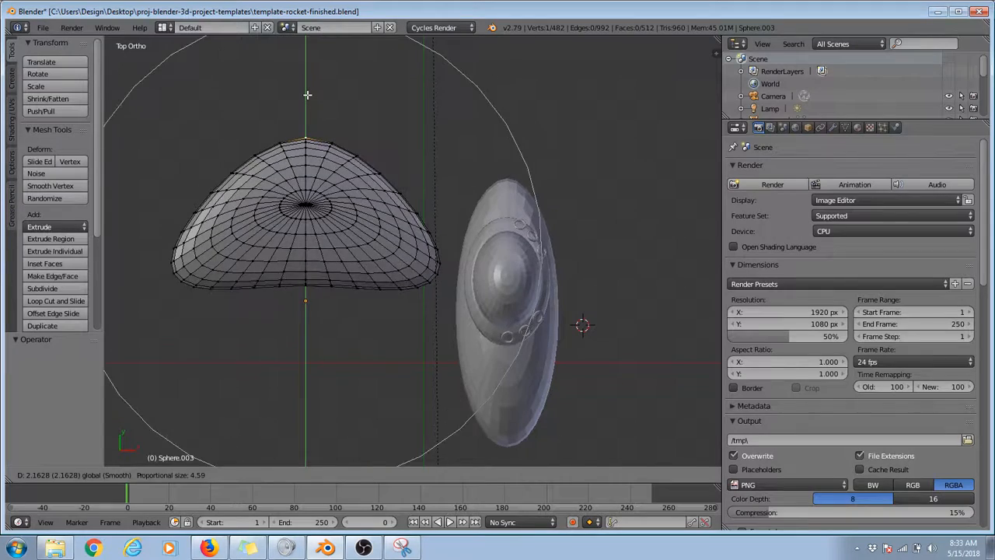
scroll(308, 94, "down", 7)
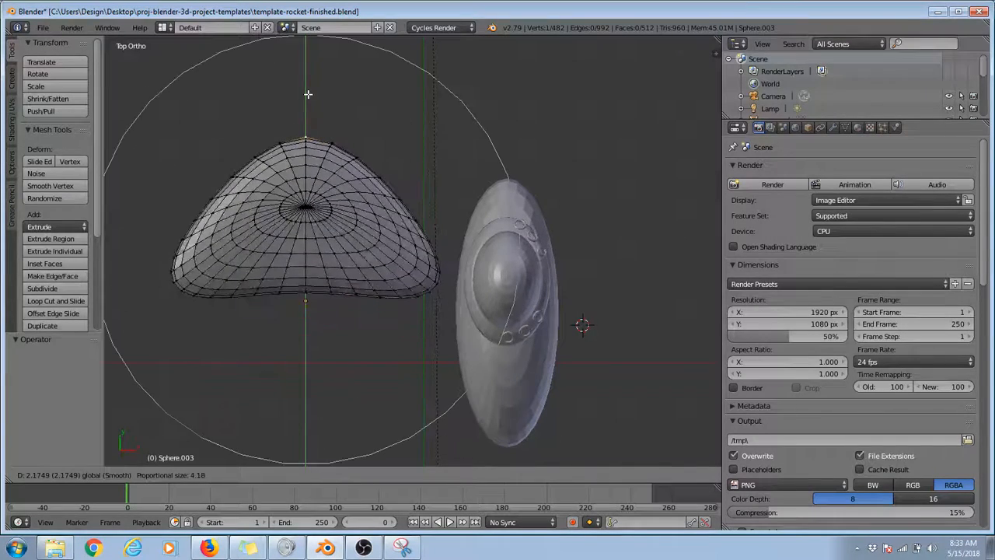
left_click_drag(306, 93, 321, 296)
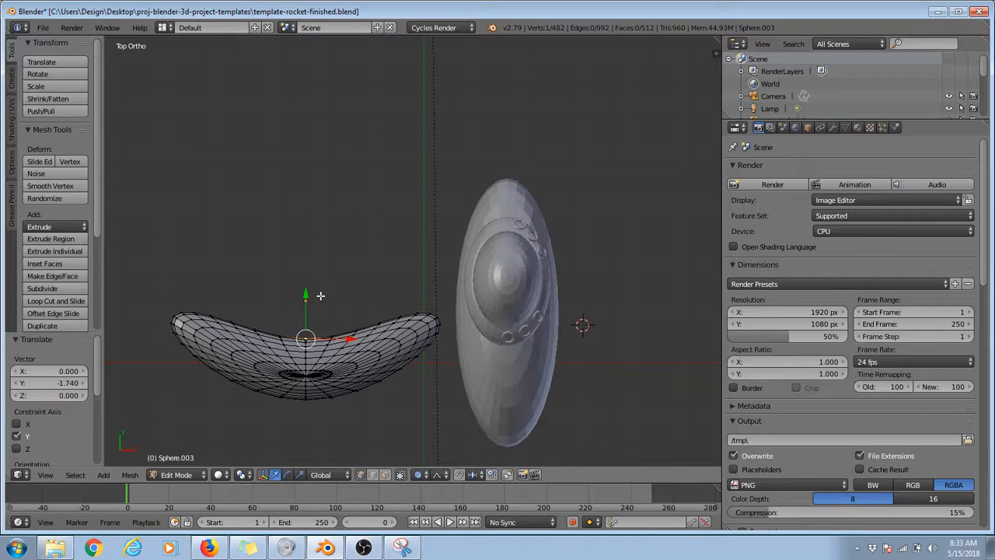
middle_click_drag(332, 420, 374, 160)
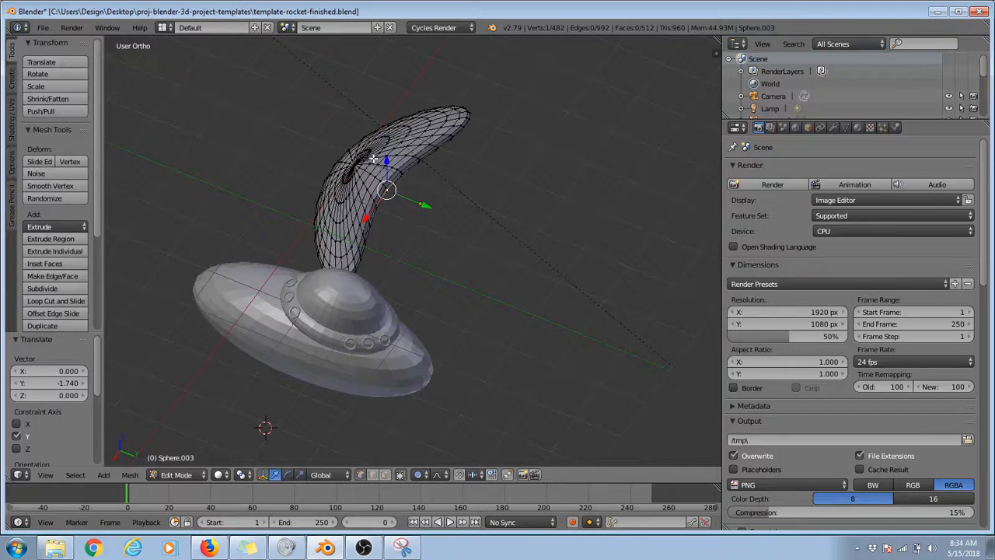
Step: Return to Object Mode and move the crescent onto the rocket body, 3.830 along X and 1.414 along Y
left_click(191, 474)
left_click(184, 461)
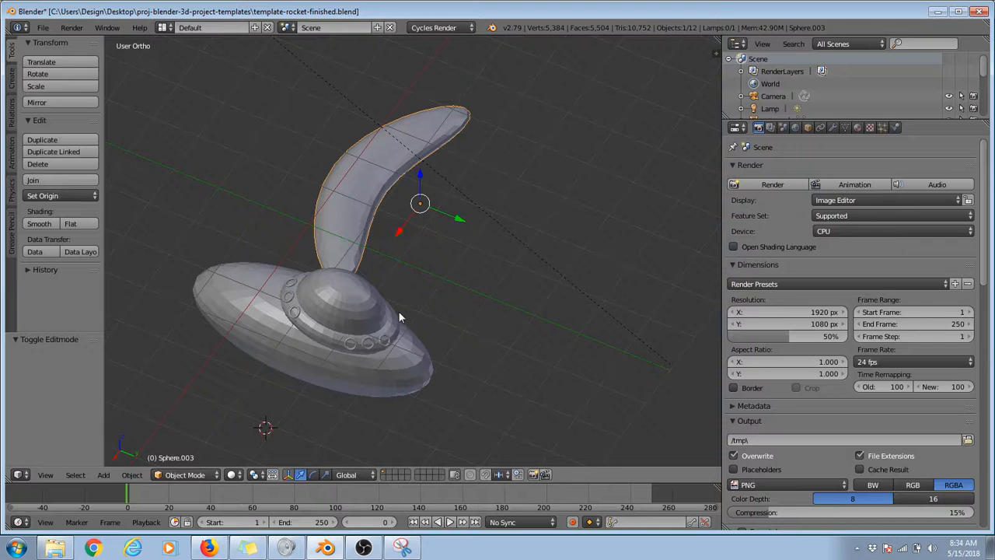
key("KP_7")
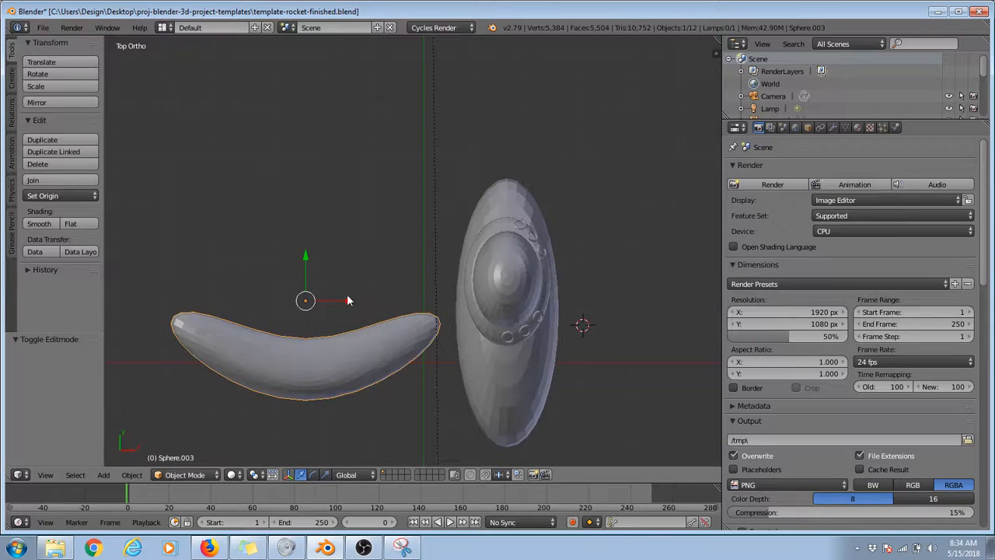
key("g")
left_click(543, 302)
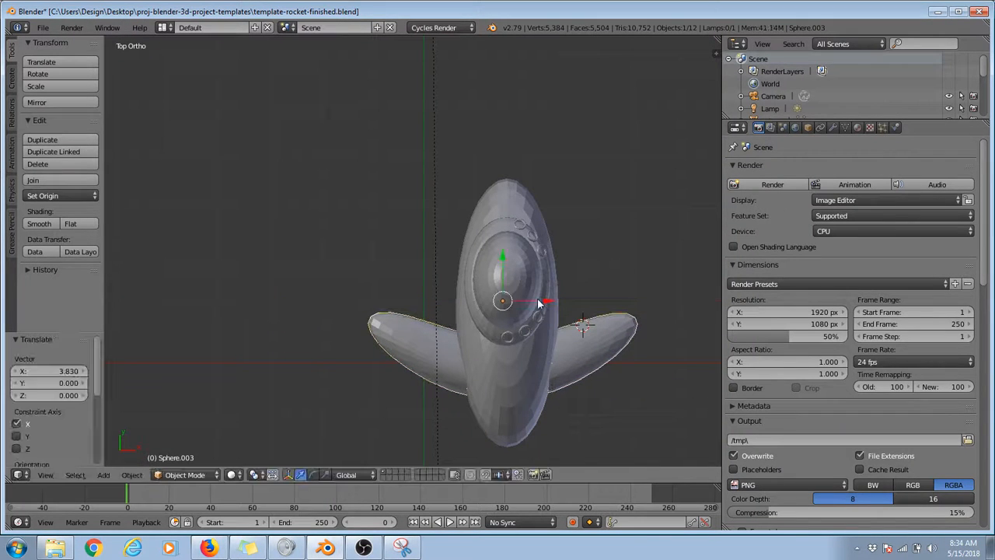
left_click_drag(506, 257, 492, 183)
Step: In side view, tilt the wing 10.7° and then -5.58°, and adjust its height on the body, finally by 0.169 along Z
key("KP_3")
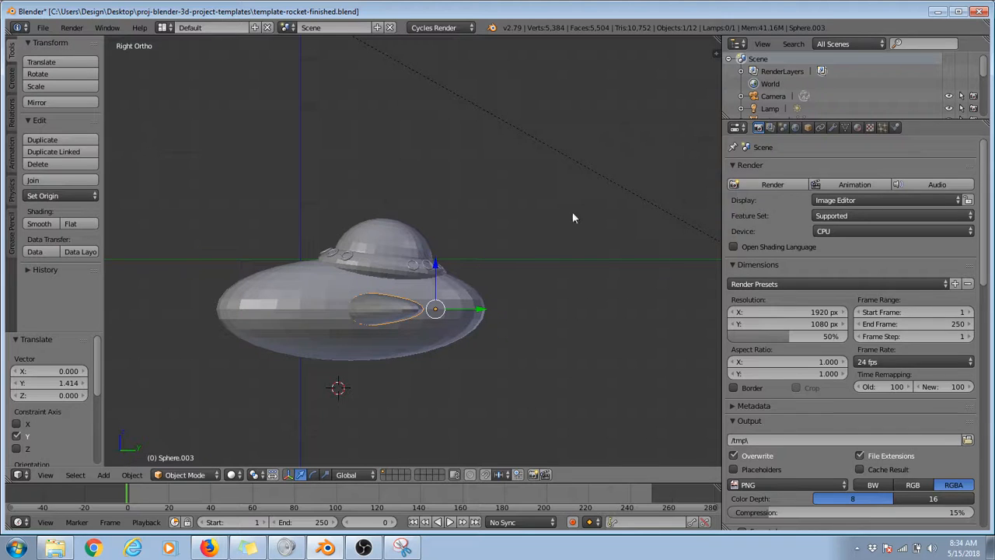
key("r")
left_click(525, 238)
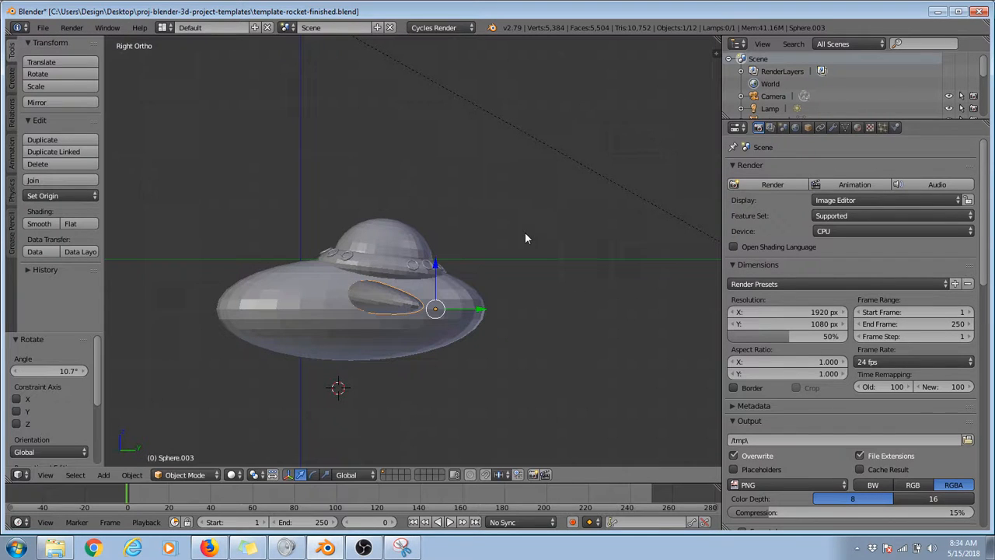
key("g")
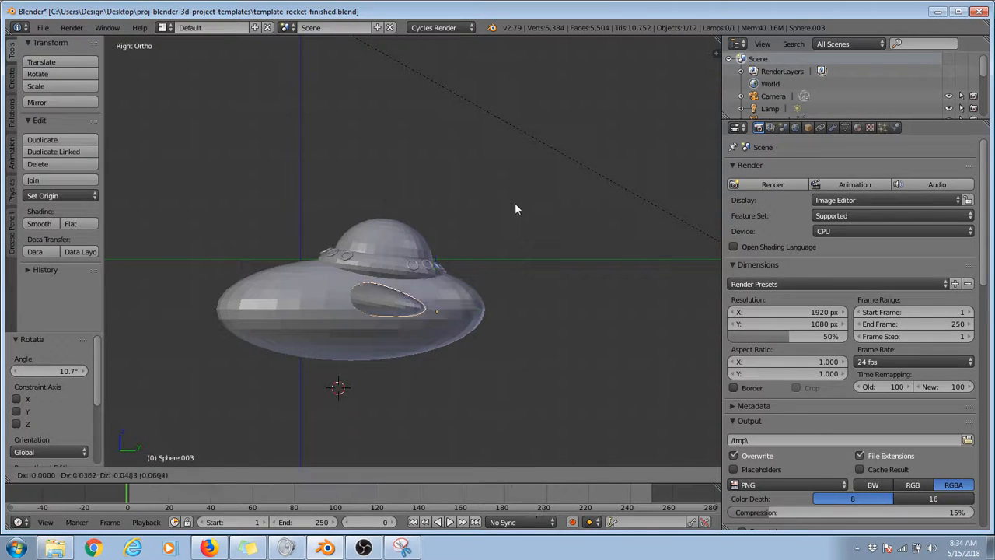
left_click(518, 211)
key("r")
left_click(559, 233)
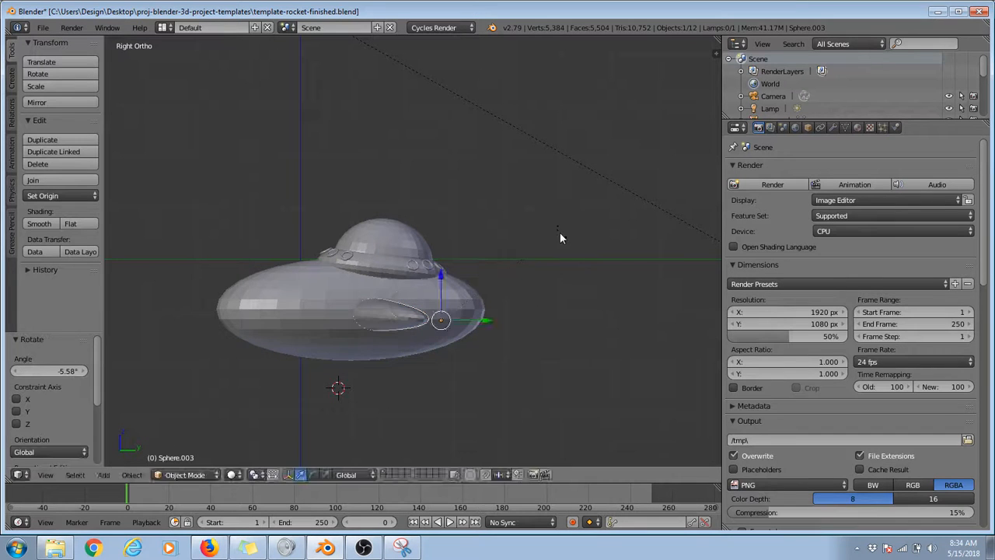
key("g")
left_click(554, 279)
middle_click_drag(334, 250, 260, 243)
Step: Duplicate the wing with an offset of 2.948 in Y and -1.547 in Z, and scale the copy to 0.484 along Z
key("KP_3")
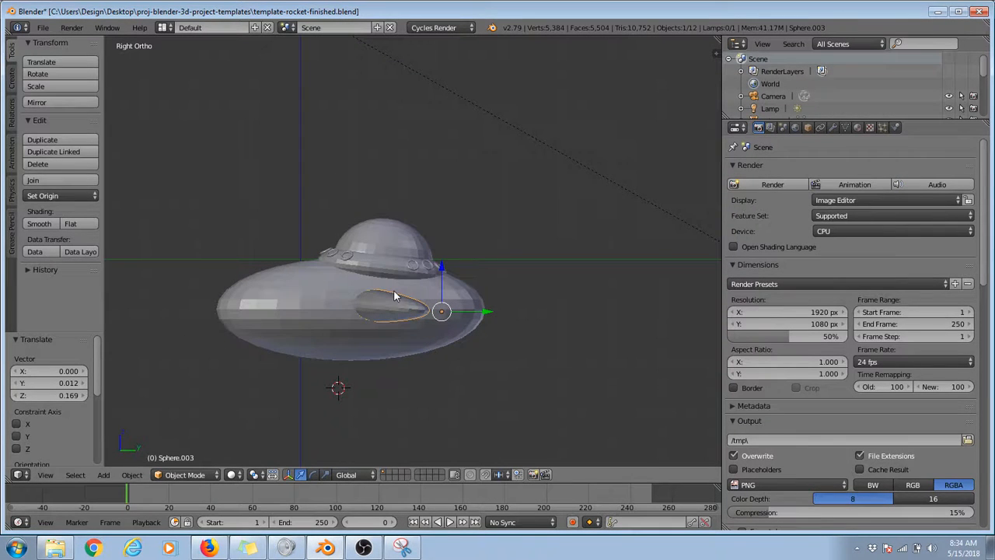
key("shift+d")
left_click(550, 378)
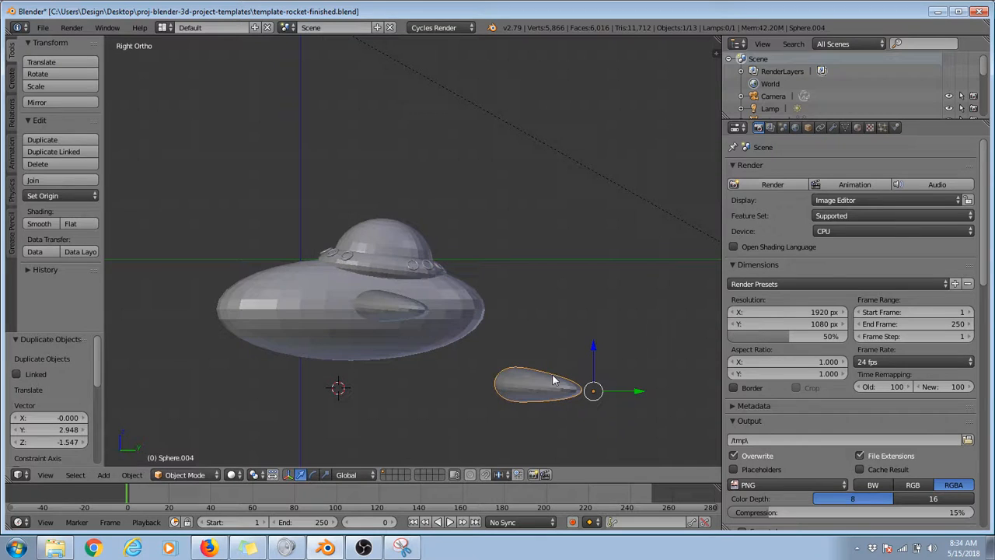
left_click(326, 474)
left_click_drag(591, 350, 591, 375)
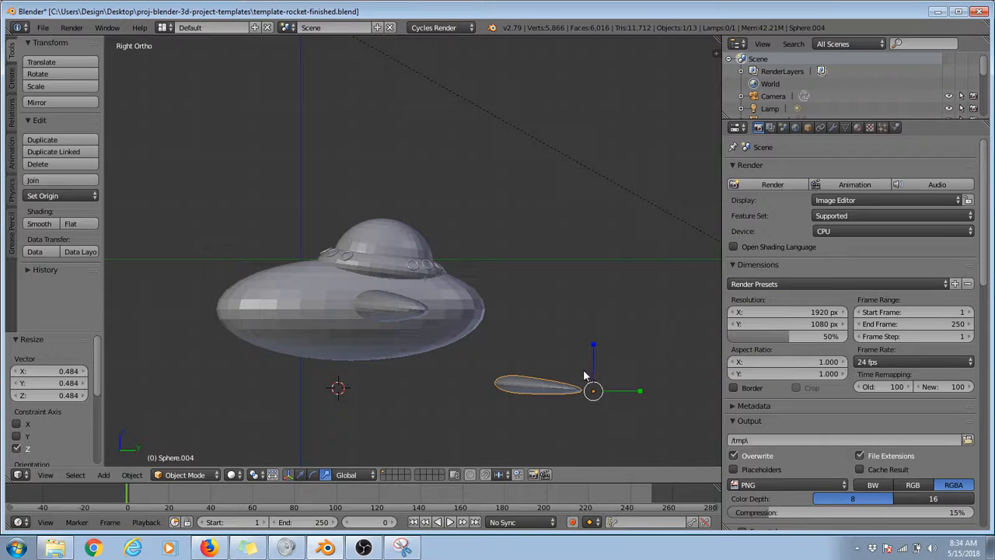
Step: In side view, rotate the copy by 90°, 180°, -3.54° and 0.101° so that it stands upright below its origin
type("r90")
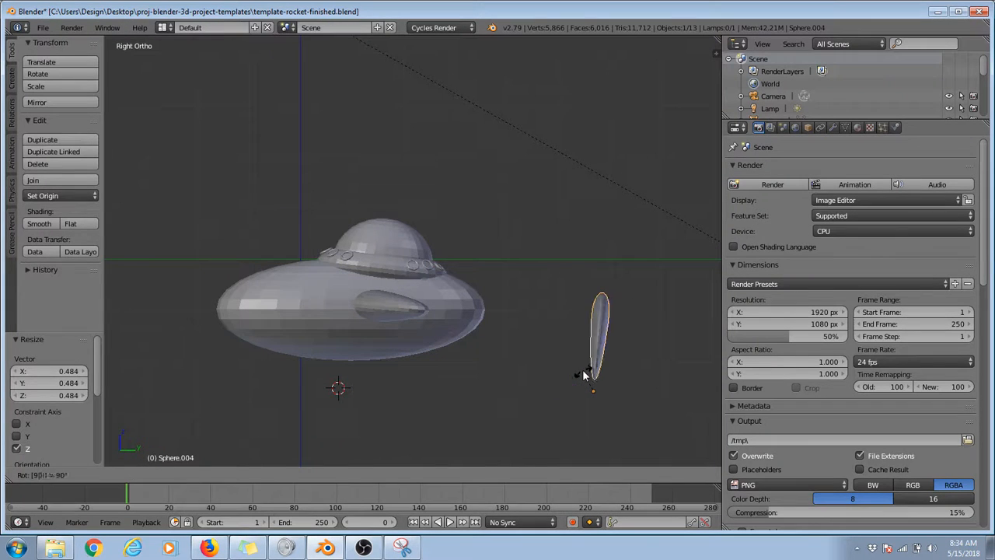
key("Return")
type("r180")
key("Return")
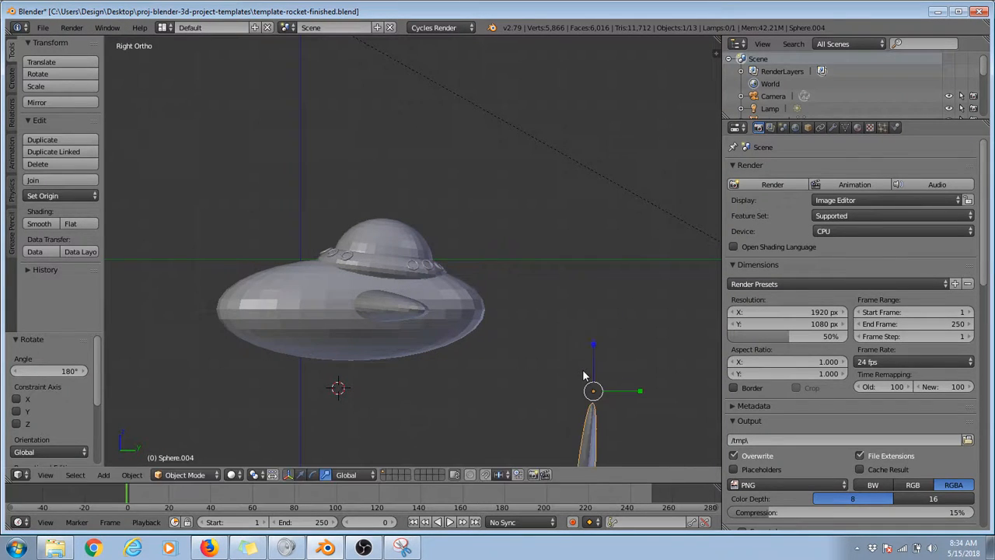
key("r")
left_click(693, 362)
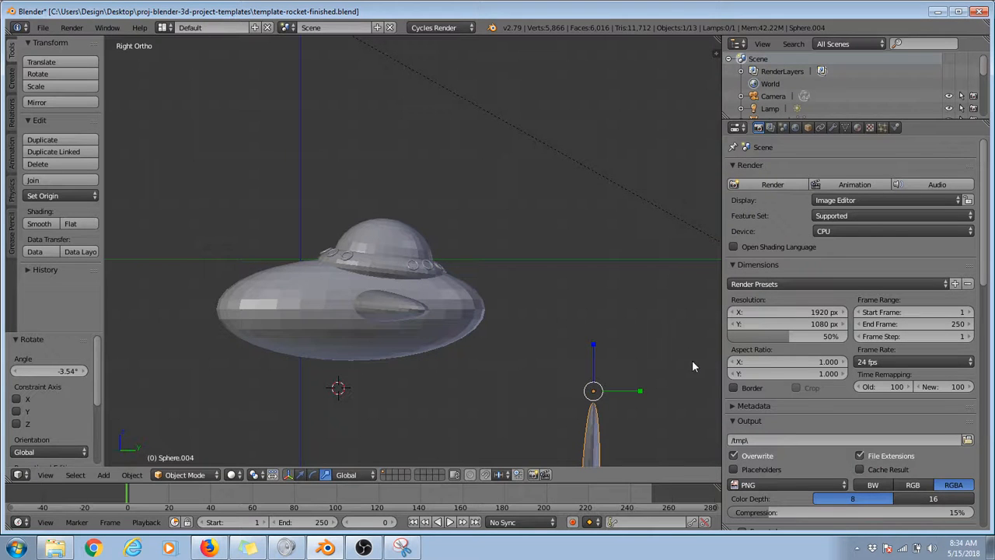
key("r")
left_click(687, 370)
scroll(683, 371, "down", 2)
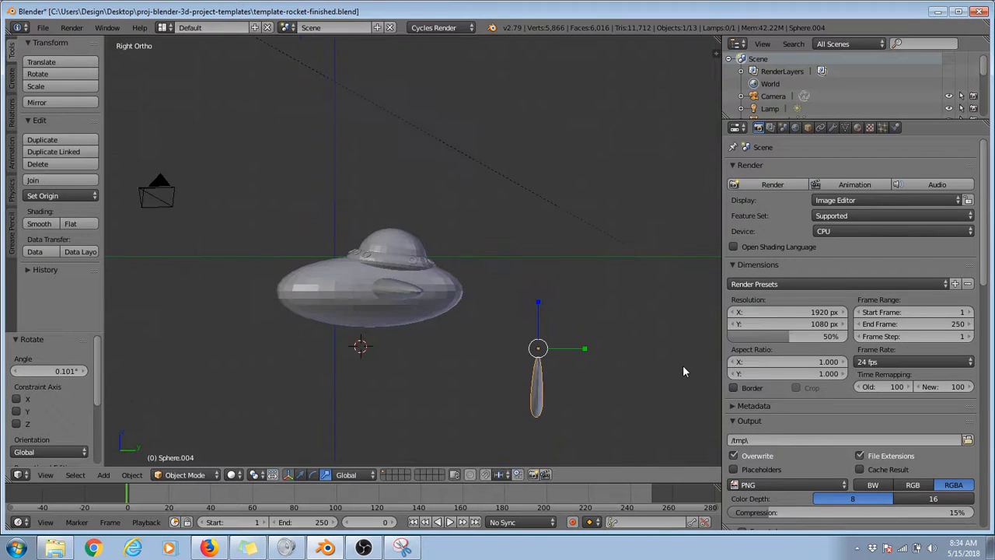
Step: In top view, rotate the copy by 180° and then 90° to align it with the rocket's length
middle_click_drag(683, 371, 582, 373)
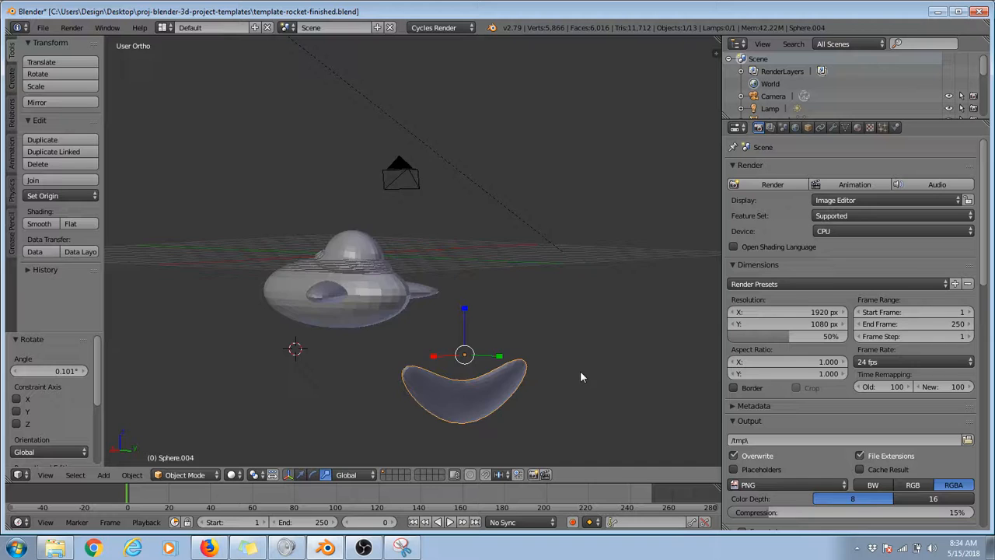
key("KP_7")
type("r")
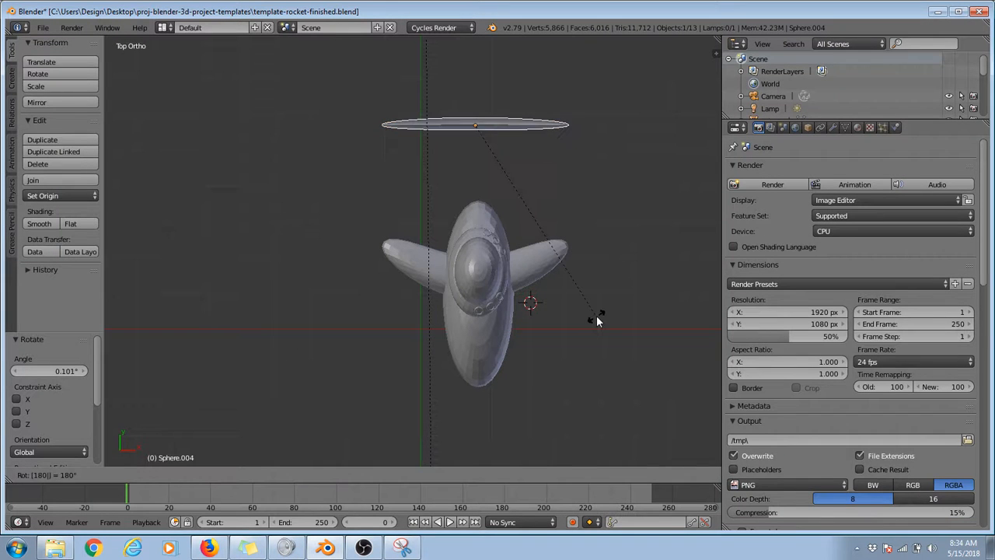
type("180")
key("Return")
type("r90")
key("Return")
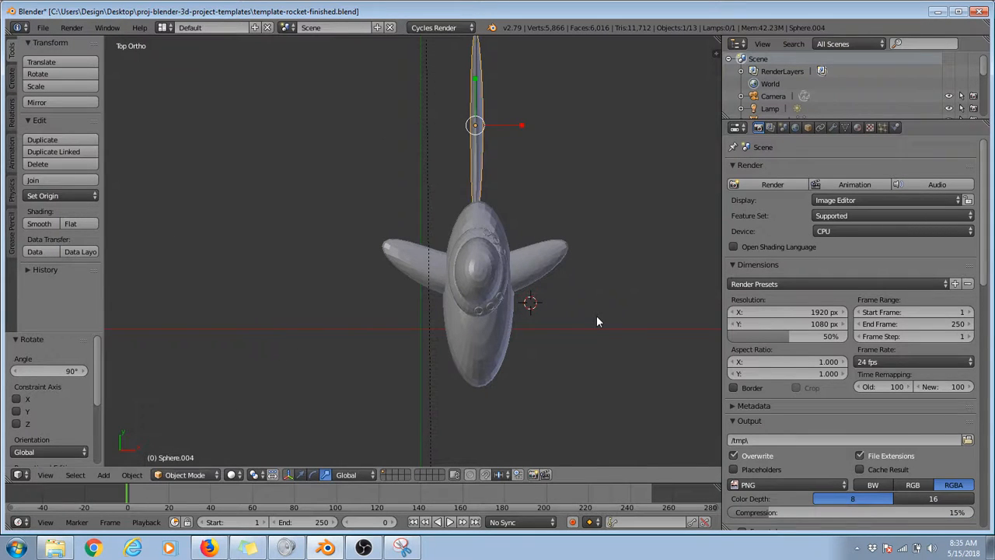
Step: Flatten the crescent copy to 0.731 along Z in side view and activate the translate manipulator
key("KP_3")
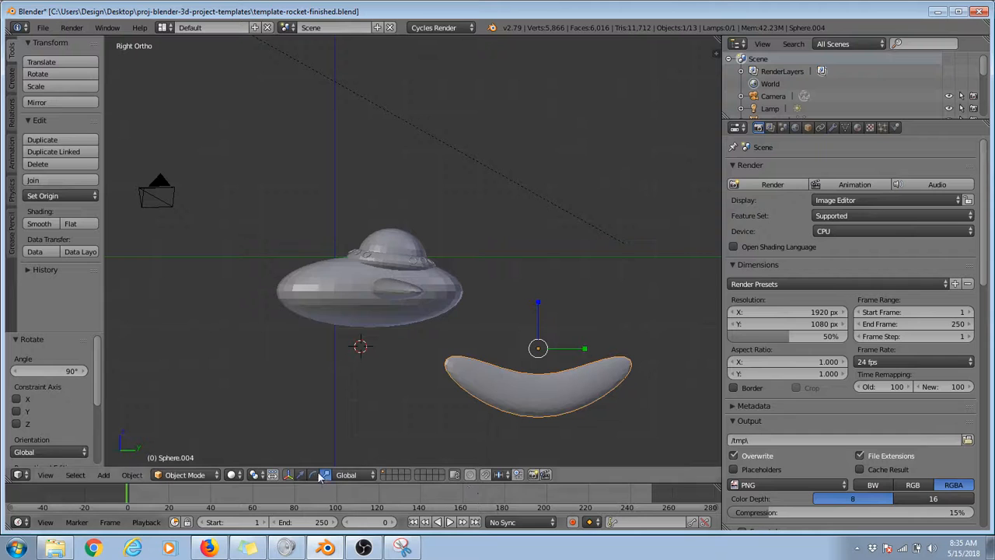
left_click_drag(540, 306, 536, 314)
left_click(301, 475)
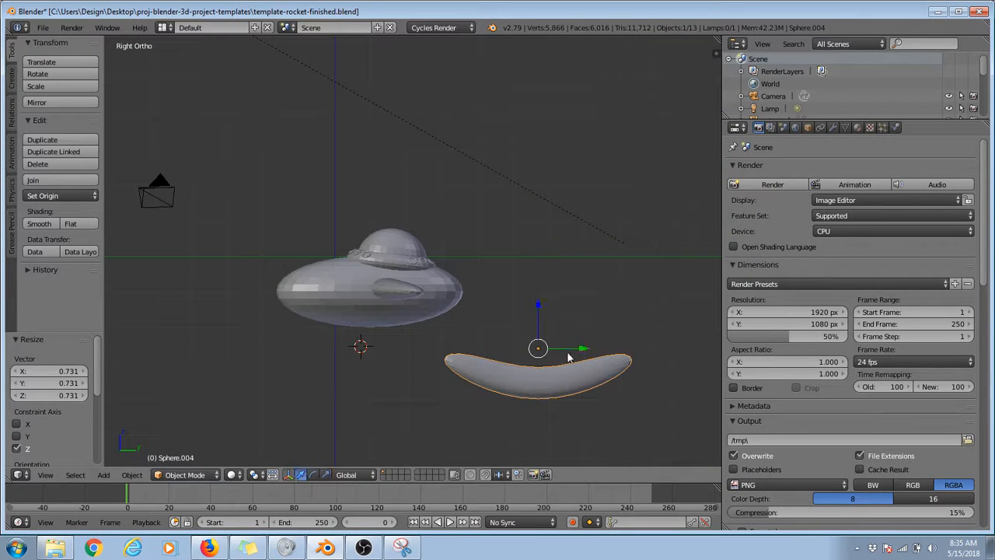
Step: Move the crescent copy along Y and Z to the underside of the rocket body and scale it to 0.894 along Y
left_click_drag(571, 350, 417, 334)
left_click_drag(382, 300, 366, 238)
left_click_drag(432, 286, 418, 283)
key("s")
key("y")
left_click(500, 323)
middle_click_drag(500, 324, 382, 318)
Step: In front view, narrow the underside fin to 0.741 along X and centre it with X moves of 0.035 and -0.017
key("KP_1")
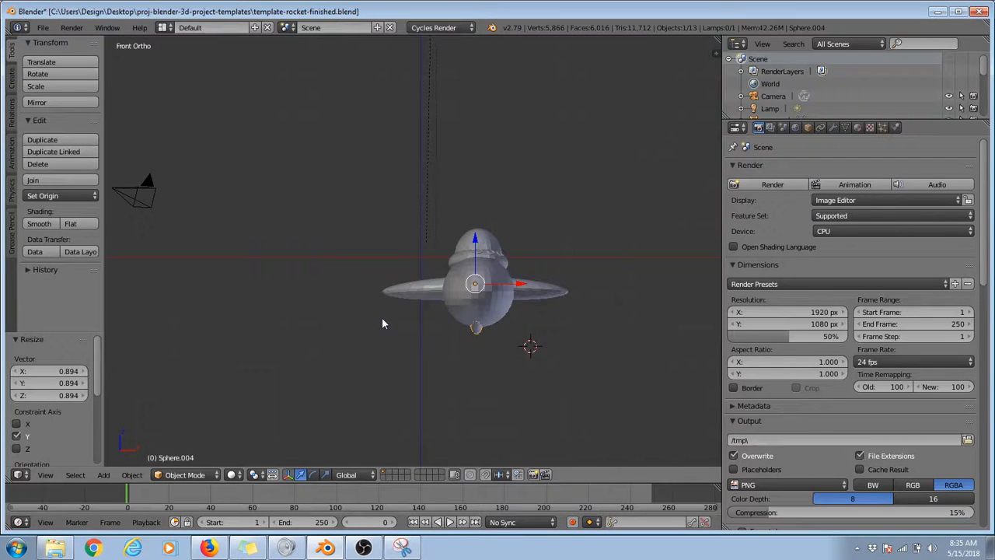
key("g")
key("x")
left_click(509, 288)
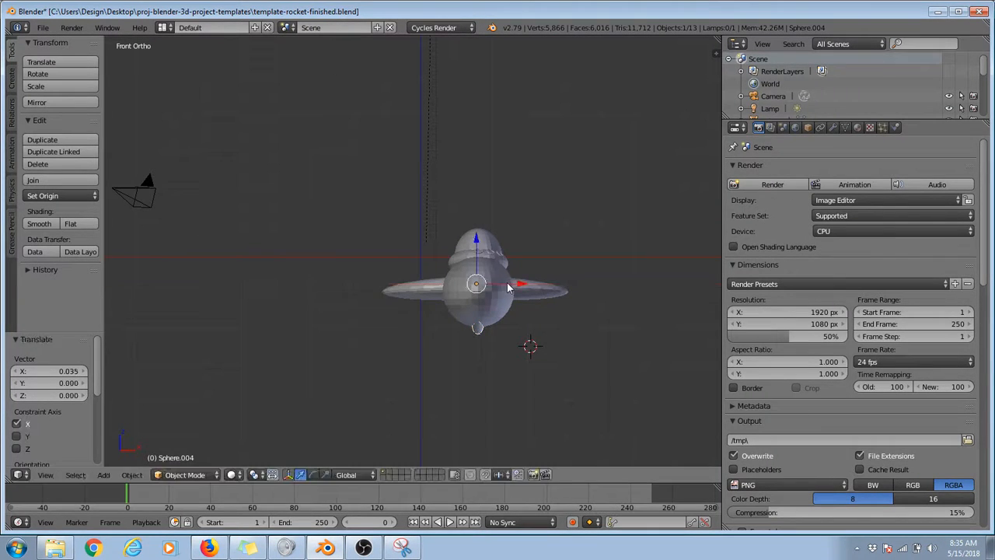
key("s")
left_click(564, 333)
key("g")
key("x")
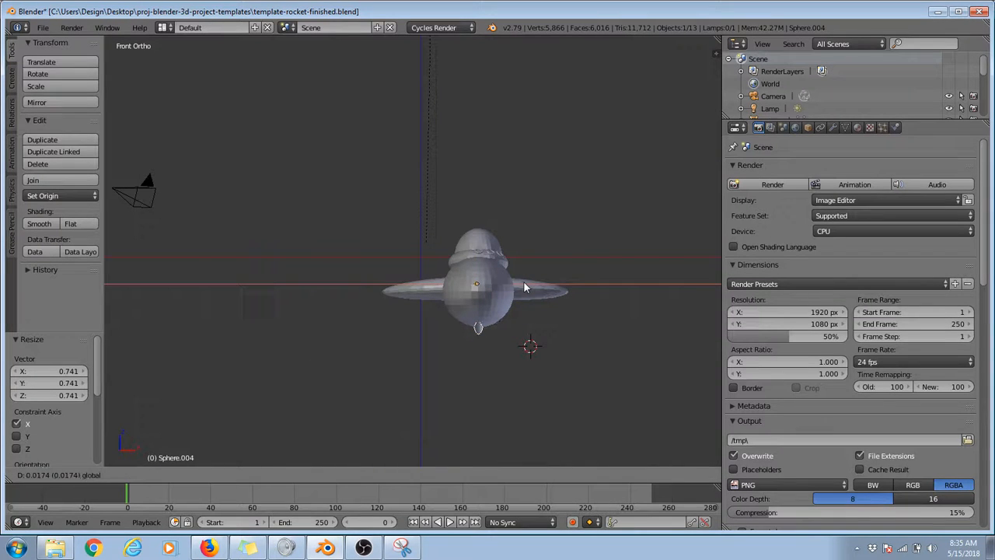
left_click(523, 281)
key("shift+d")
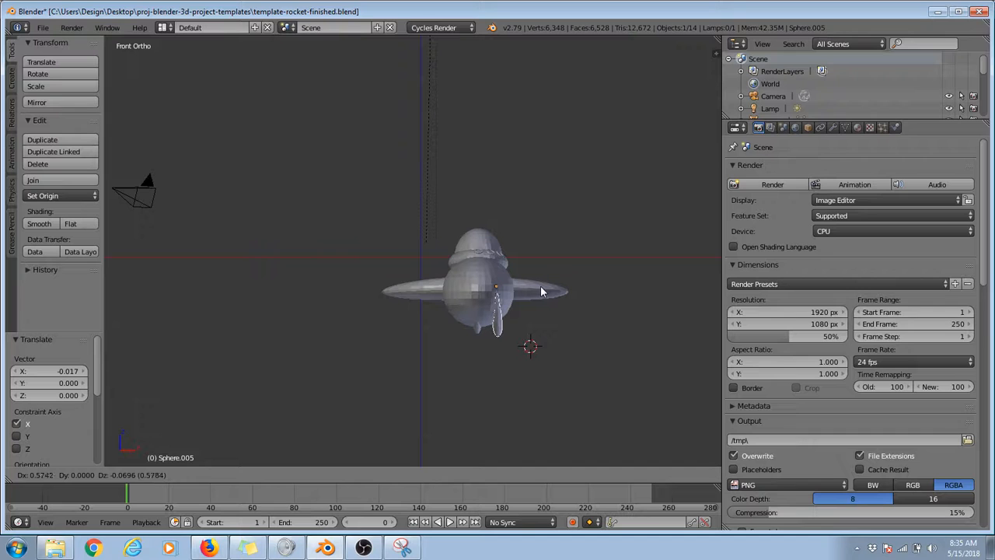
left_click(541, 291)
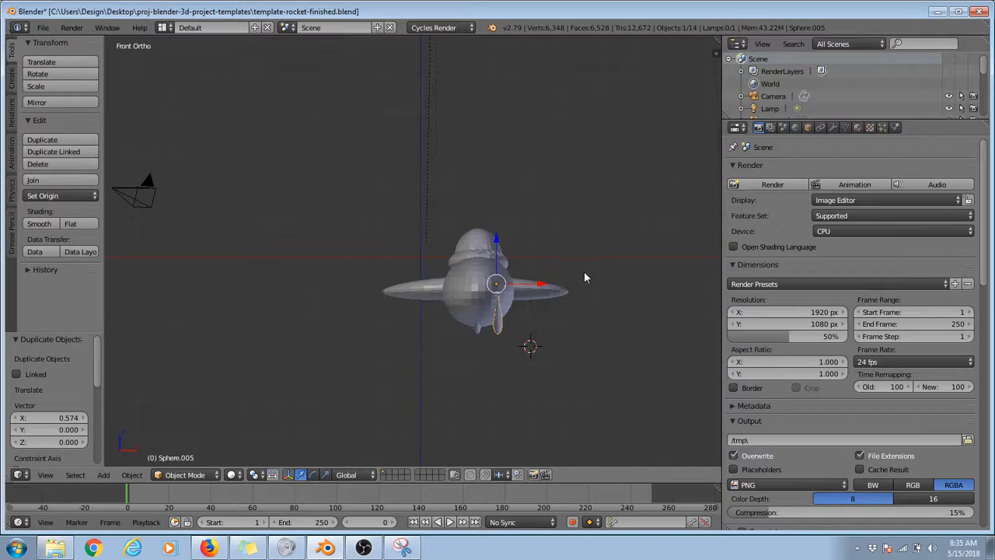
key("ctrl+z")
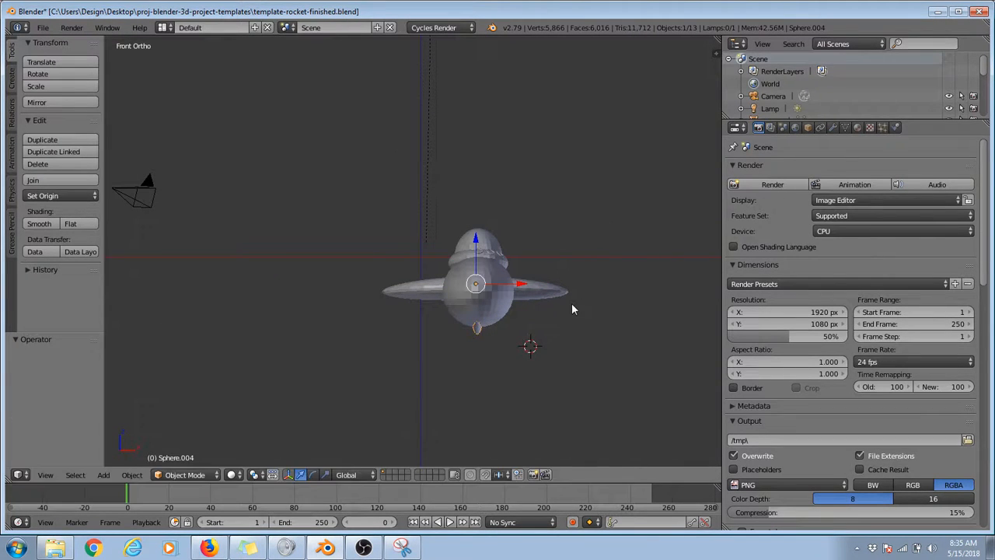
Step: Duplicate the underside fin in place twice, rotating each copy around the hull toward +X, the first by about -37°
key("shift+d")
right_click(566, 314)
key("r")
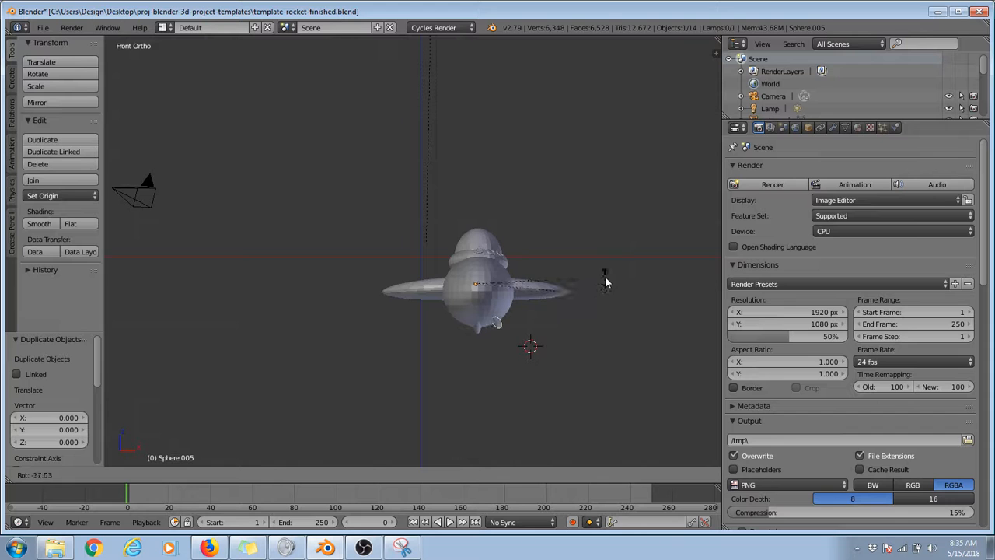
left_click(607, 282)
key("shift+d")
right_click(560, 331)
key("r")
left_click(595, 313)
Step: Make two more in-place fin copies and rotate them around the hull toward -X, by about 79° and 29.4°
key("shift+d")
right_click(486, 362)
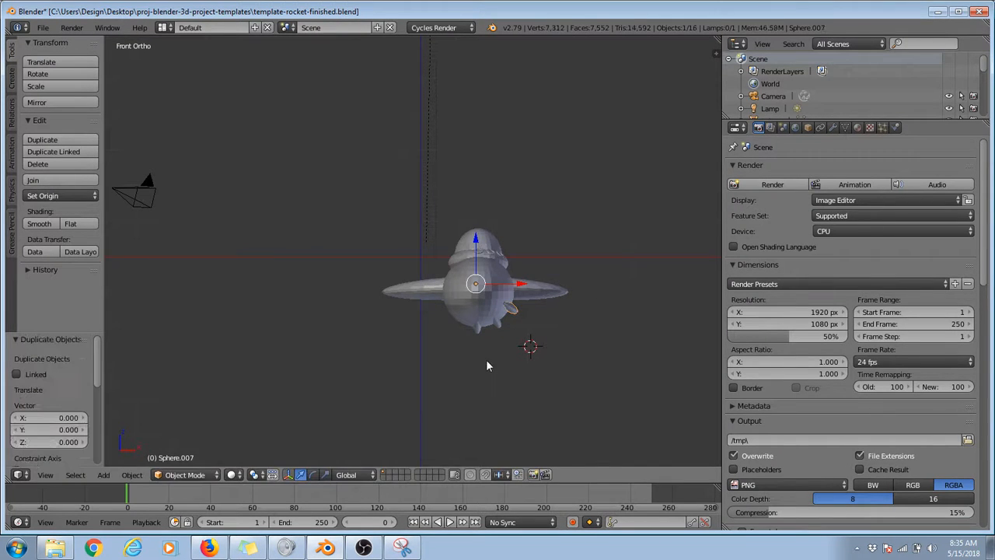
key("r")
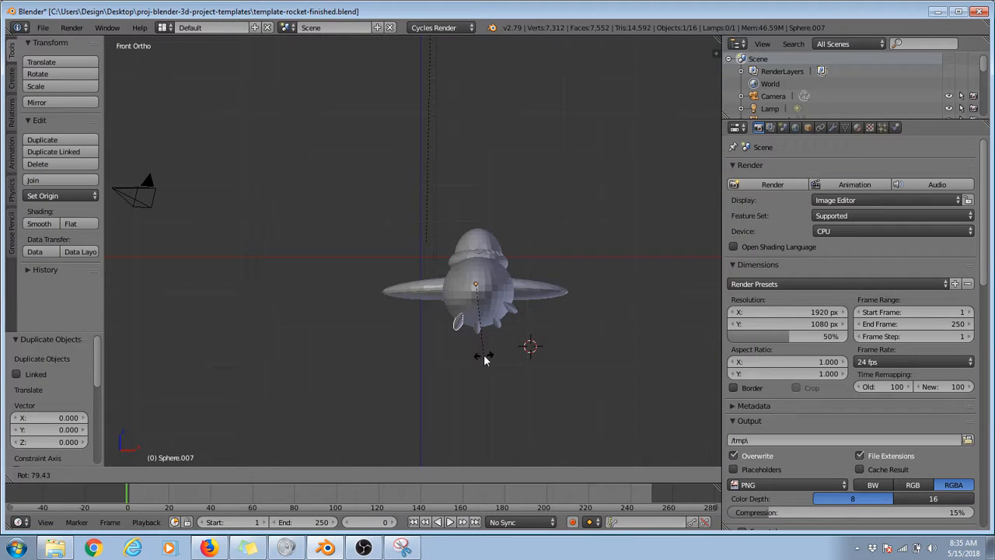
left_click(484, 358)
key("shift+d")
right_click(485, 354)
key("r")
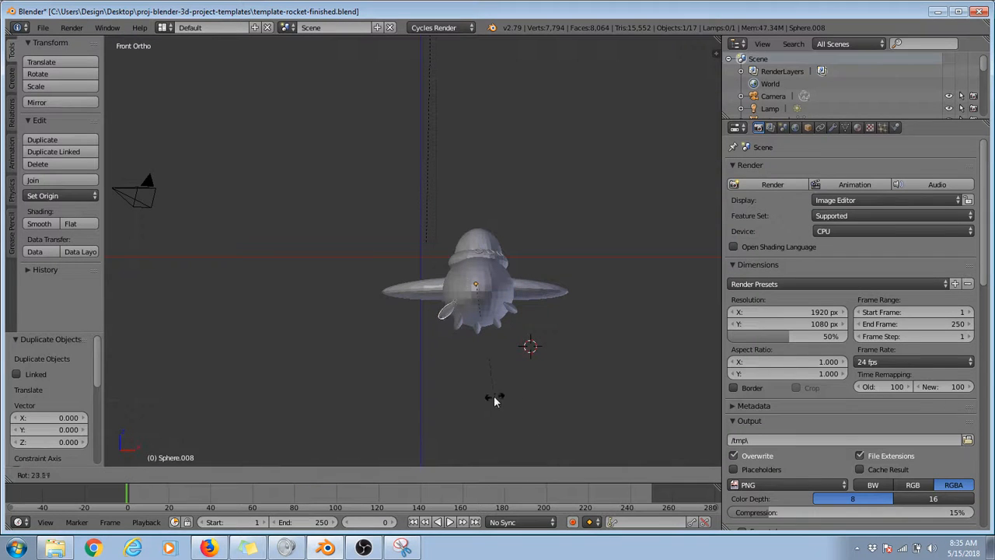
left_click(479, 395)
Step: Move the outermost -X fin 0.126 in X and 0.077 in Z, and its lower neighbour 0.007 in X and 0.084 in Z
scroll(456, 367, "up", 3)
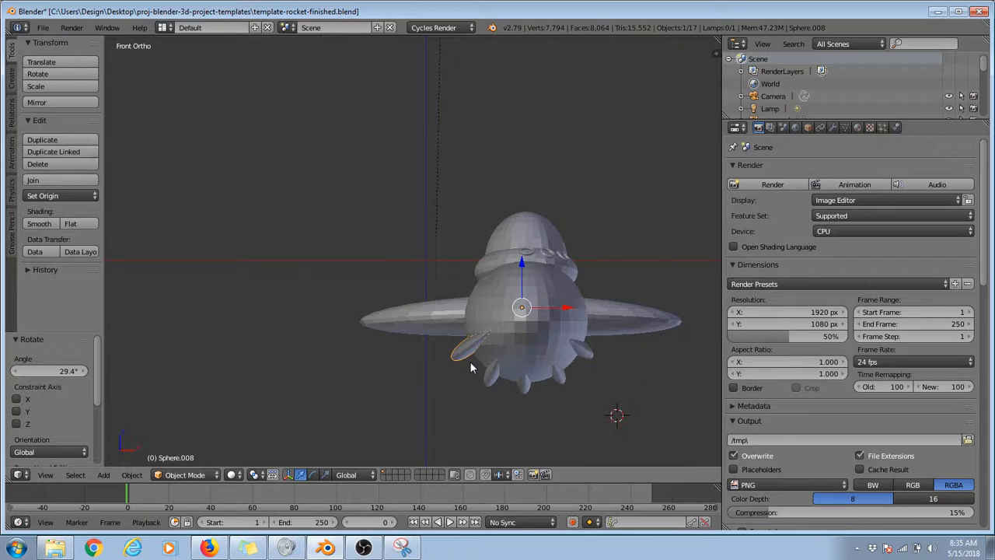
scroll(478, 355, "up", 2)
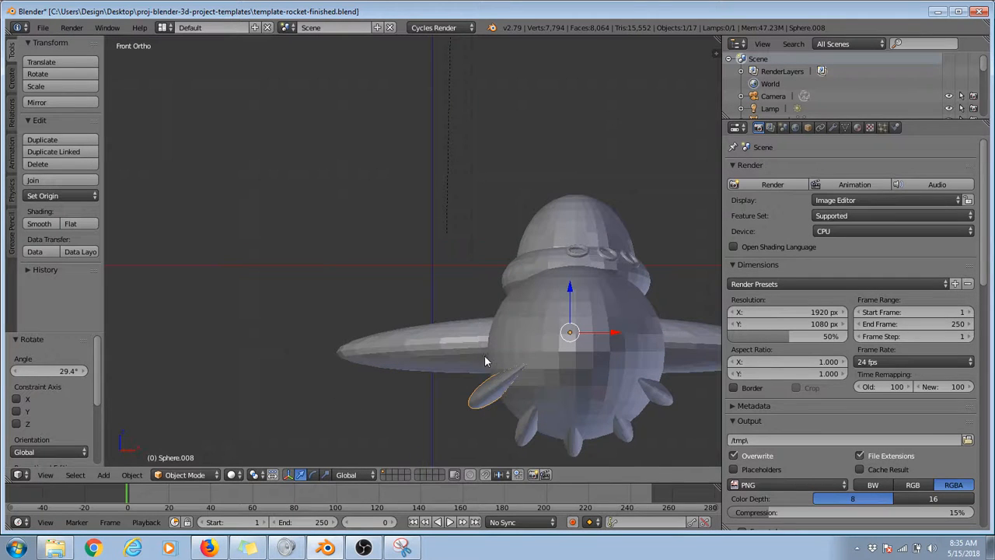
key("g")
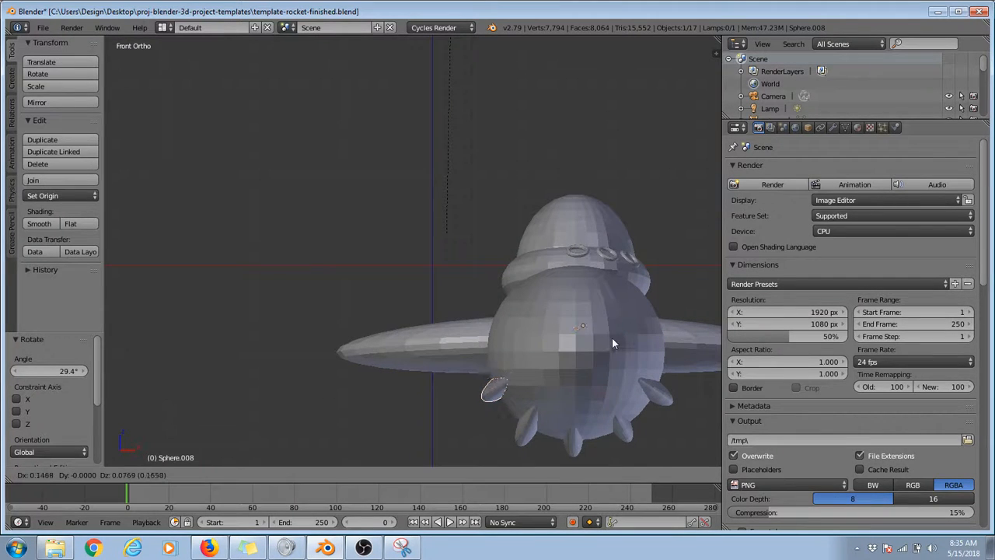
left_click(610, 337)
key("g")
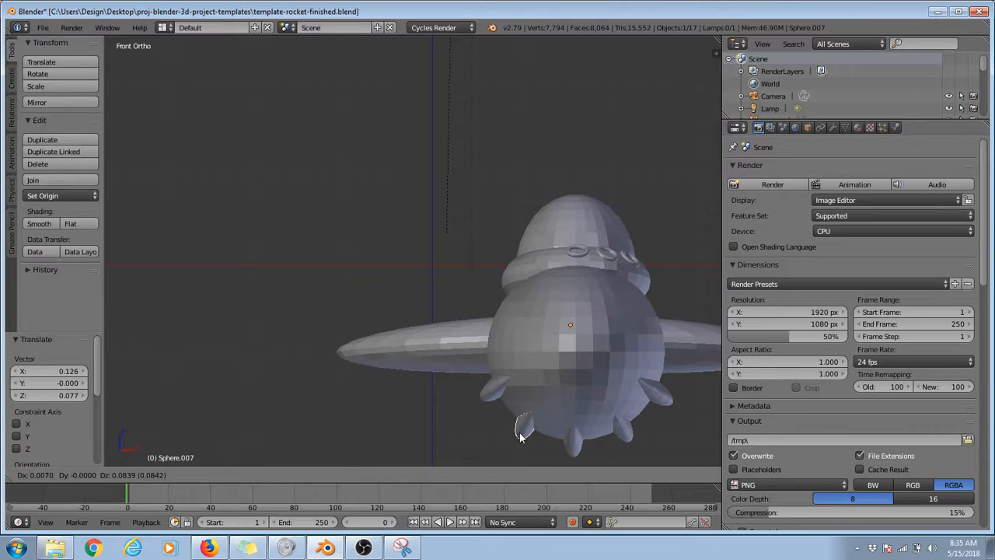
left_click(521, 438)
middle_click_drag(521, 438, 530, 285)
scroll(396, 324, "down", 5)
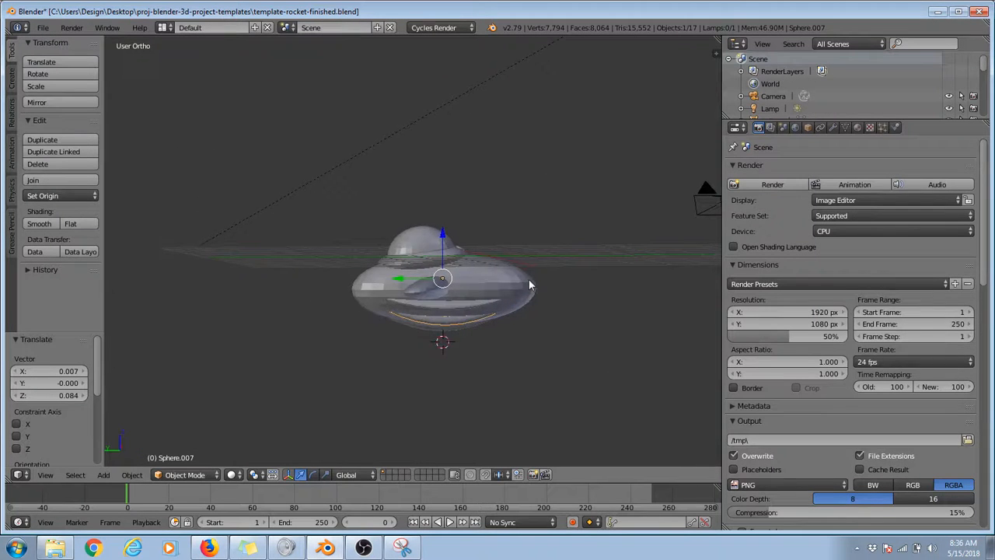
key("KP_3")
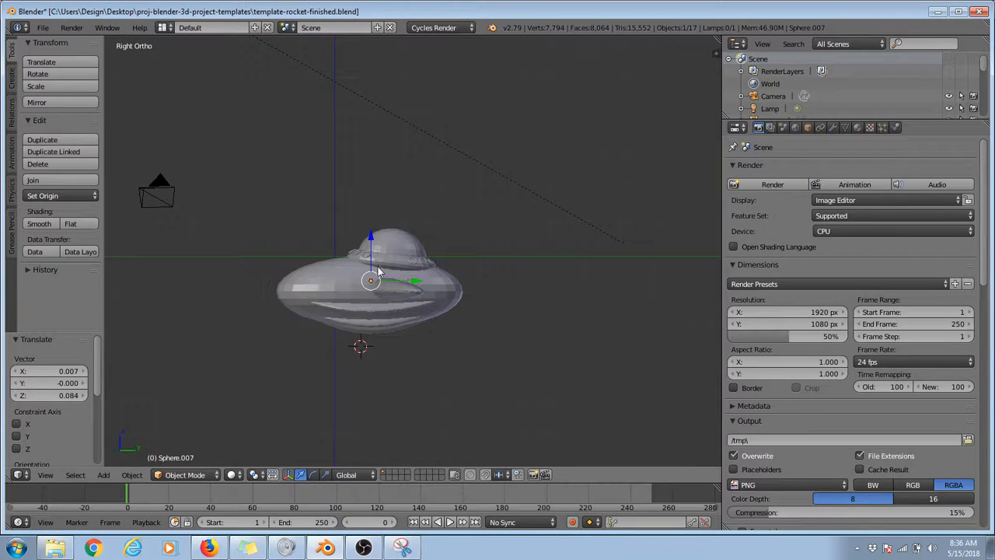
Step: Add a torus below the hull and stretch it along Z into a long tube, scaling by 4.939 and again by 2.105
left_click(11, 78)
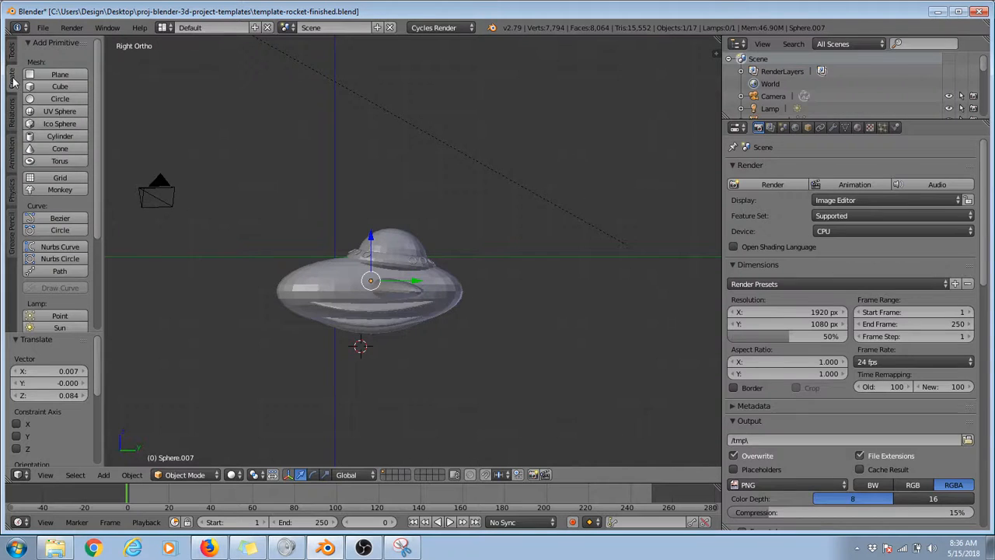
left_click(60, 162)
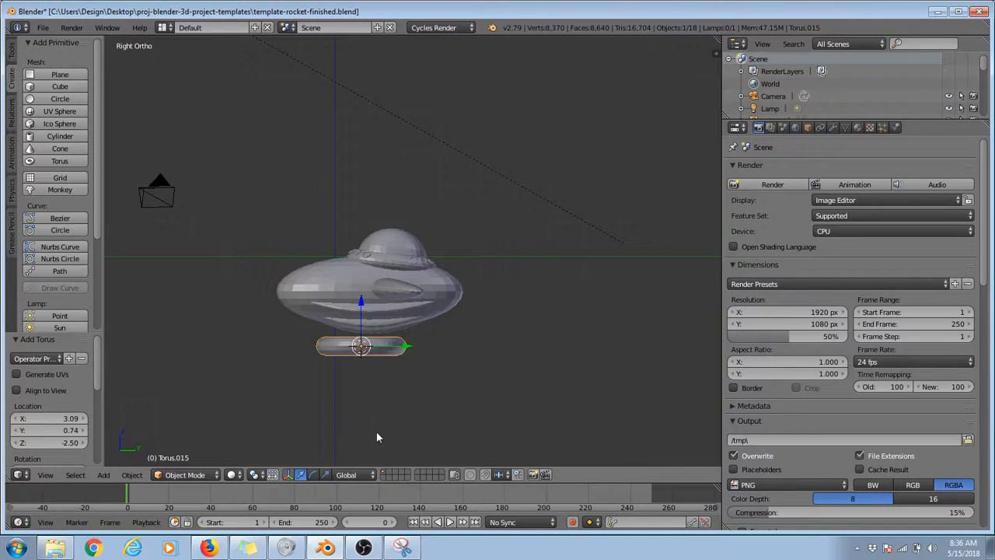
left_click(326, 475)
left_click_drag(358, 300, 314, 127)
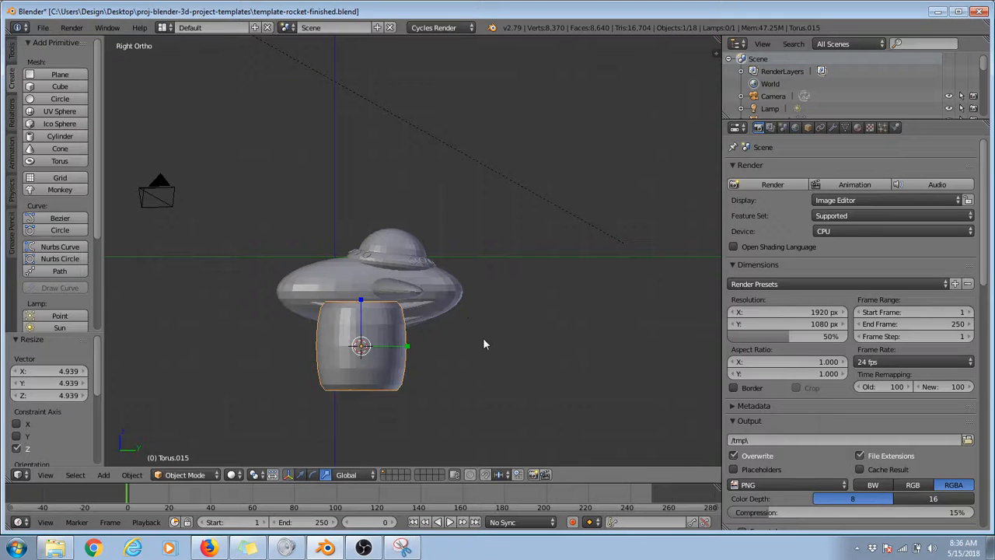
middle_click_drag(467, 339, 393, 337)
key("KP_1")
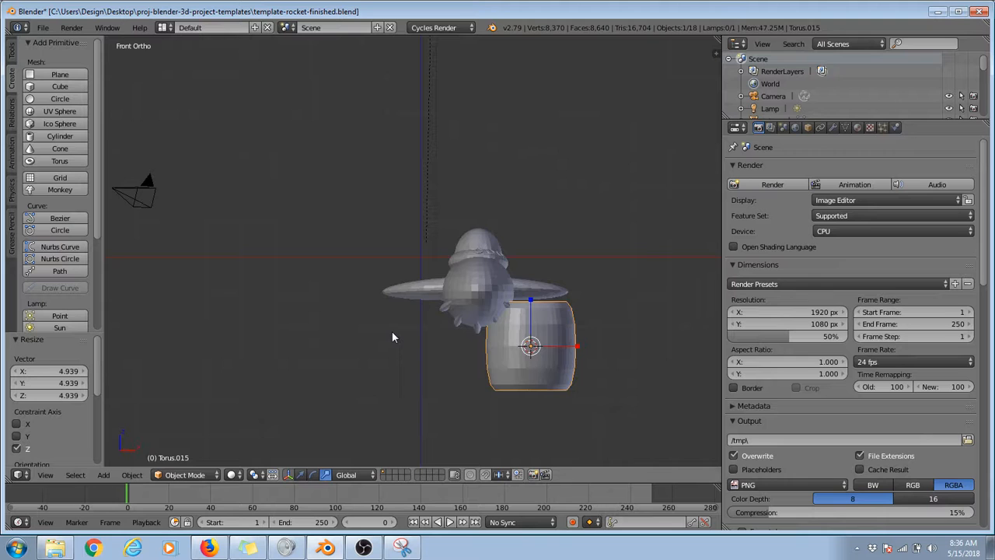
key("KP_3")
left_click_drag(360, 300, 343, 271)
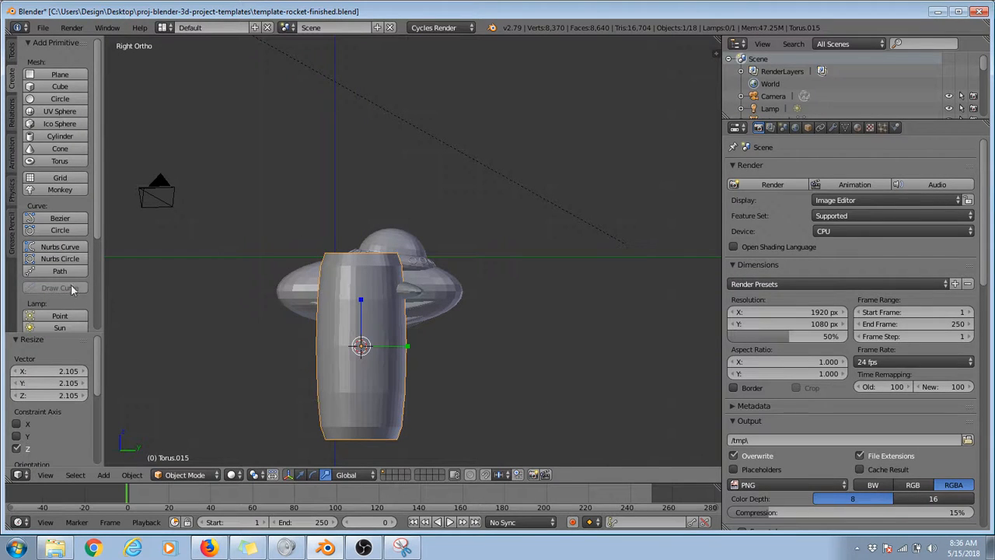
Step: Add a 32-vertex circle with Triangle Fan fill and move it 2.294 along Z to cap the tube's upper end
scroll(79, 243, "down", 4)
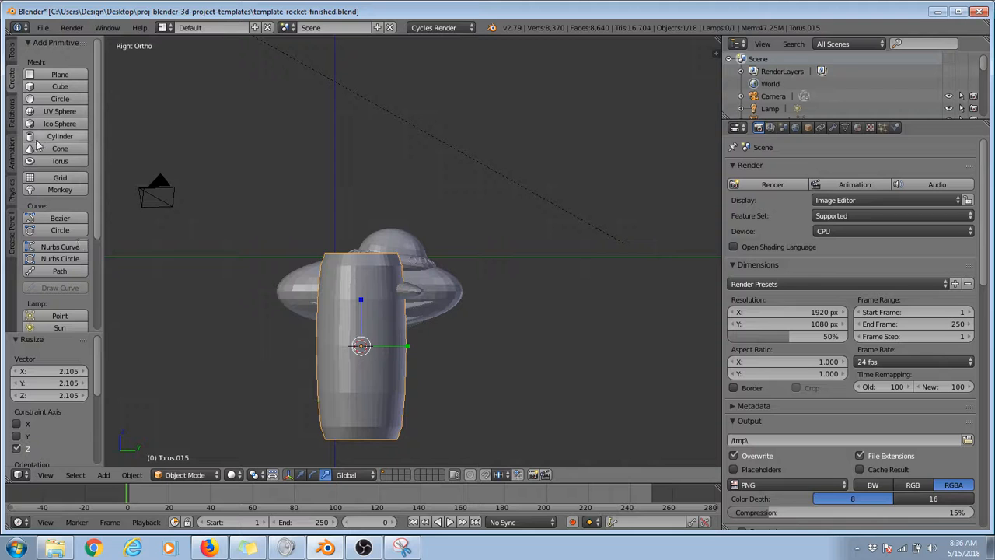
left_click(62, 99)
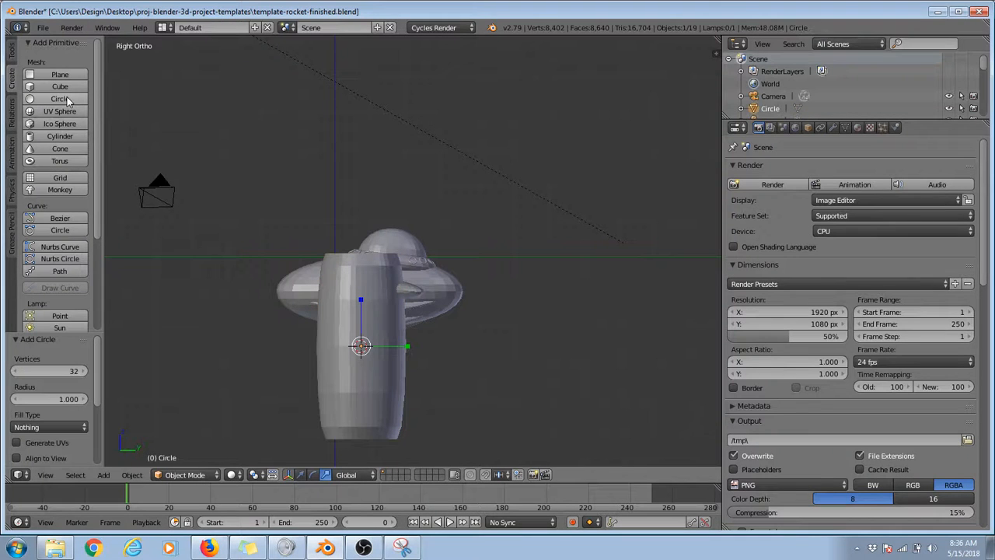
left_click(35, 424)
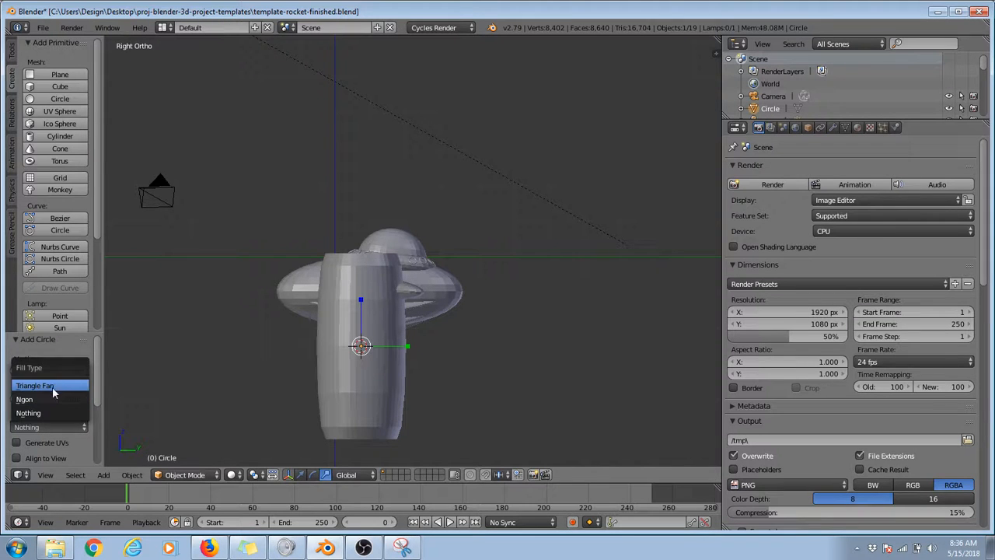
left_click(56, 387)
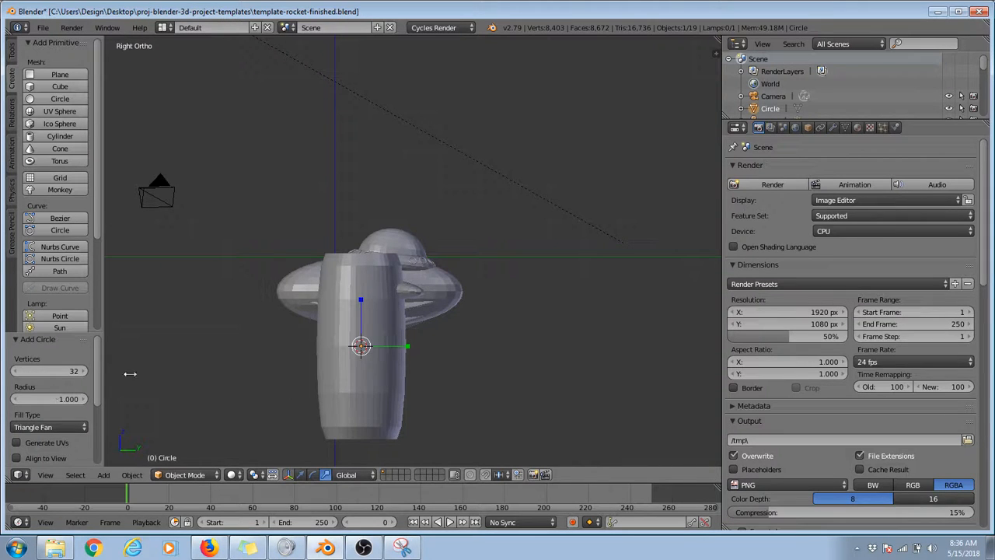
left_click(300, 474)
middle_click_drag(362, 244, 356, 361)
left_click_drag(355, 360, 358, 300)
middle_click_drag(357, 335, 222, 356)
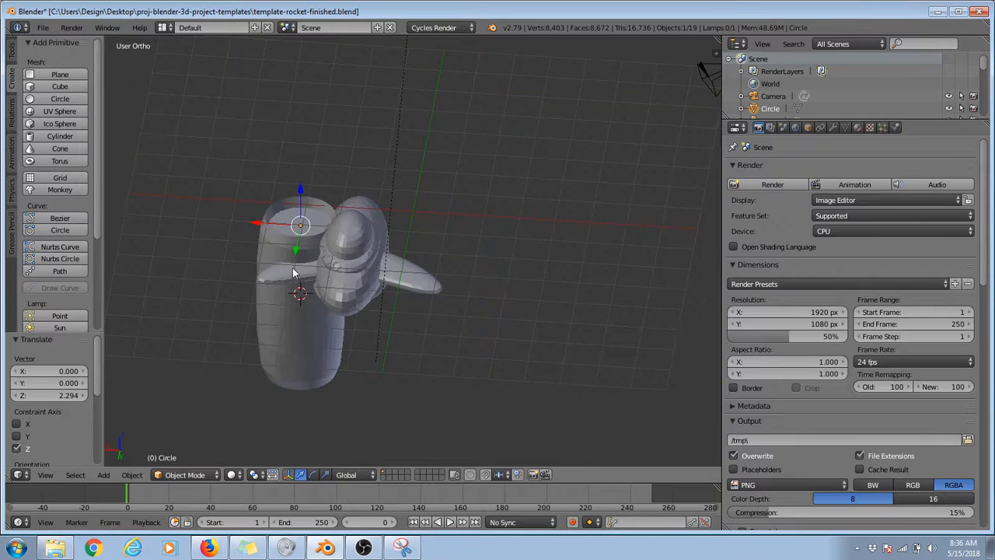
Step: Duplicate the cap circle and move the copy -4.637 along Z to close the tube's lower end
middle_click_drag(283, 237, 322, 269)
key("shift+d")
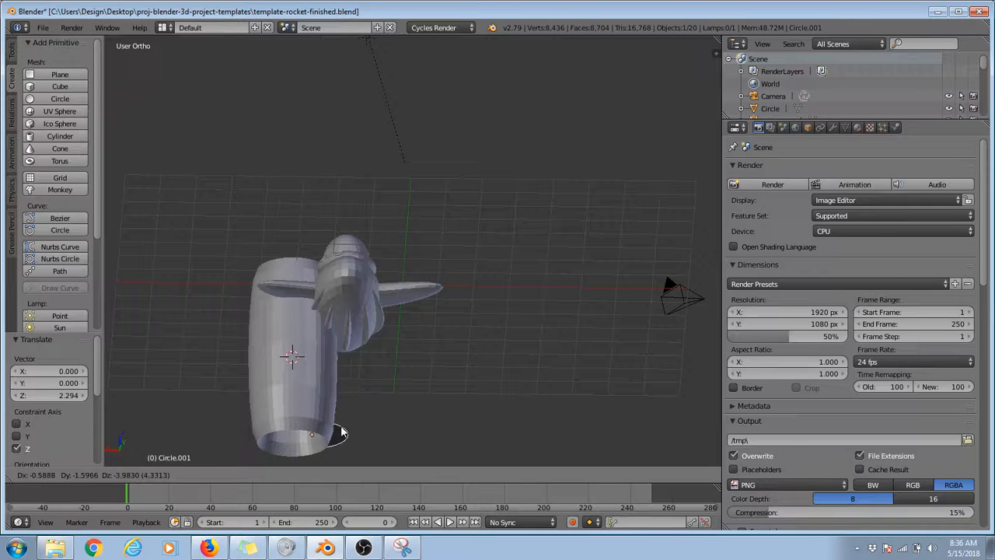
key("z")
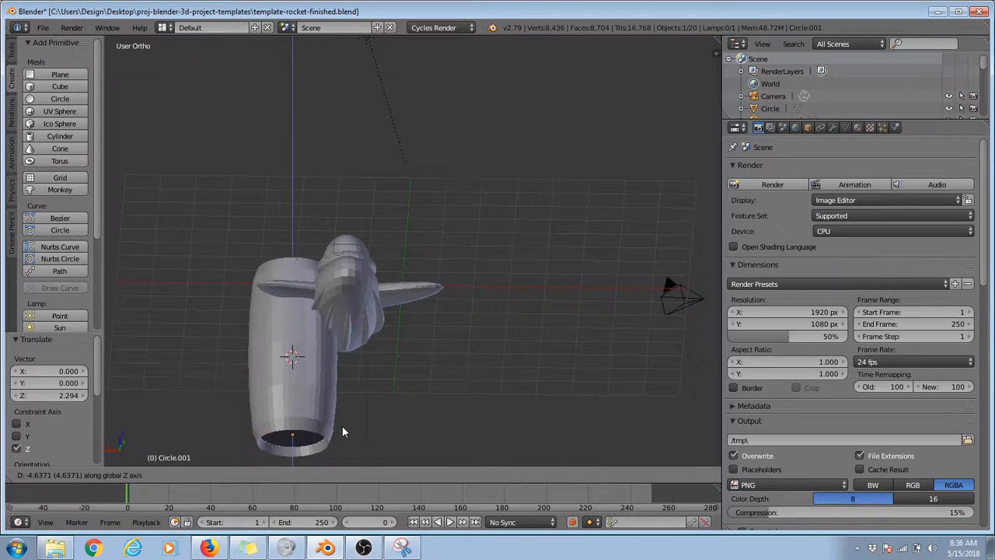
left_click(342, 426)
middle_click_drag(342, 426, 509, 386)
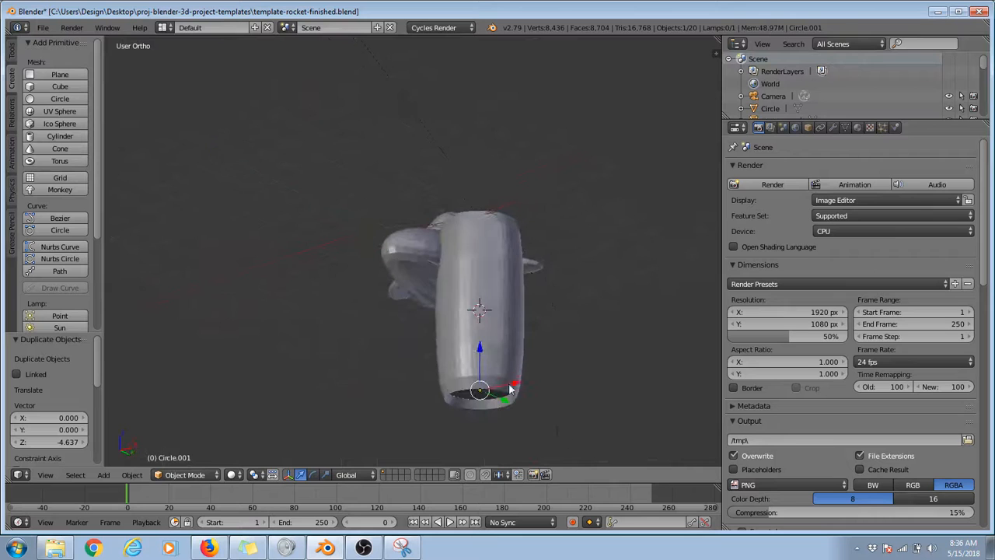
Step: Select the tube together with both end caps and rotate them 92° in right view so the engine lies lengthwise
right_click(500, 349, "shift")
middle_click_drag(500, 350, 382, 382)
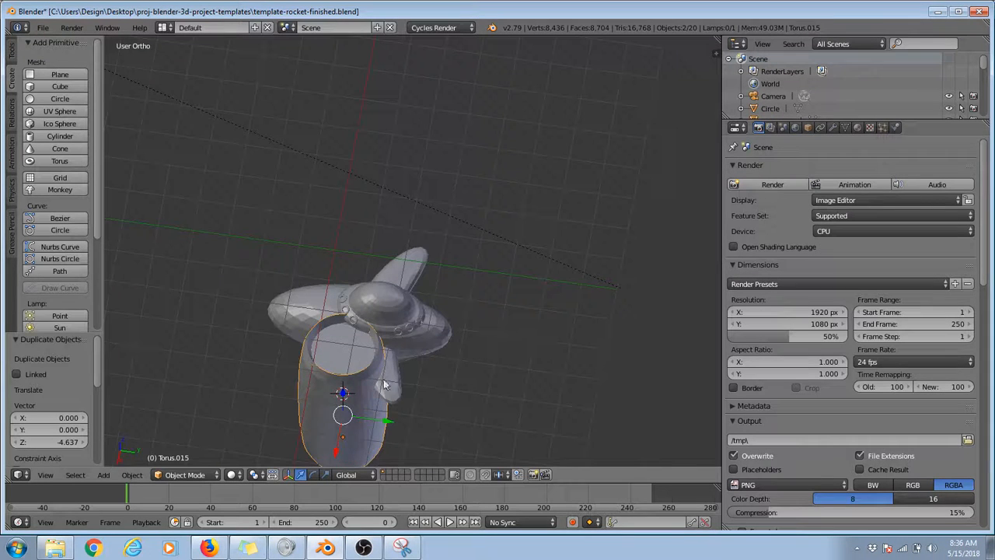
right_click(385, 382, "shift")
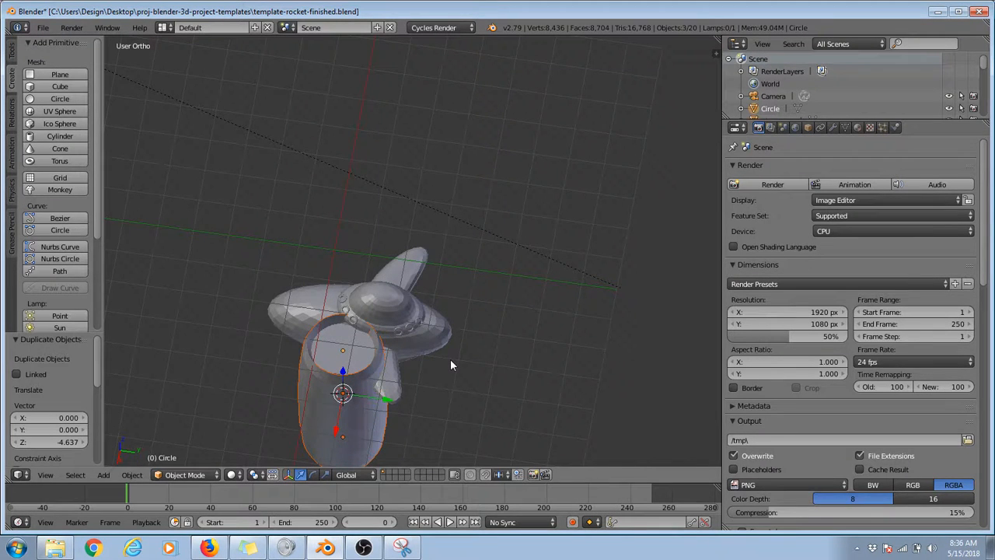
middle_click_drag(450, 365, 405, 344)
key("g")
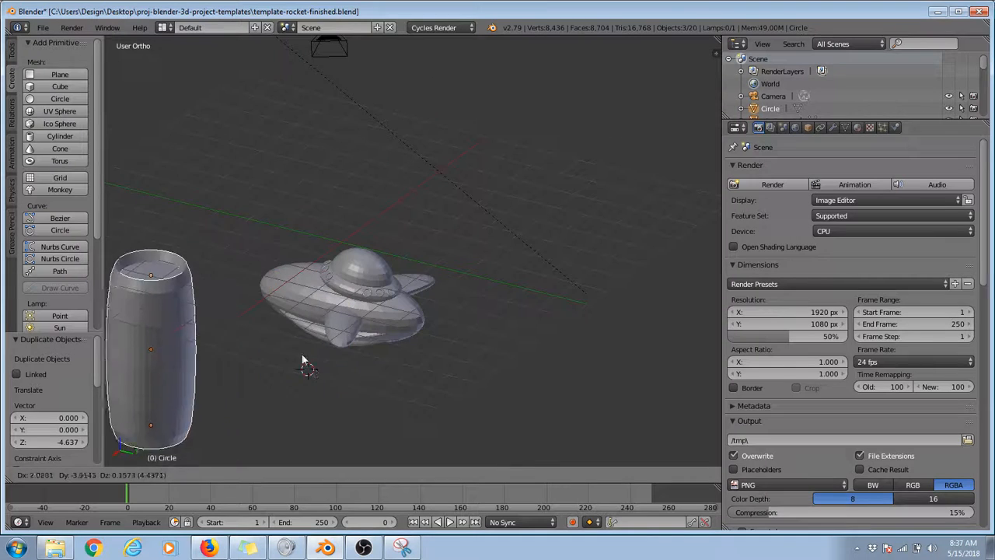
right_click(366, 335)
key("KP_1")
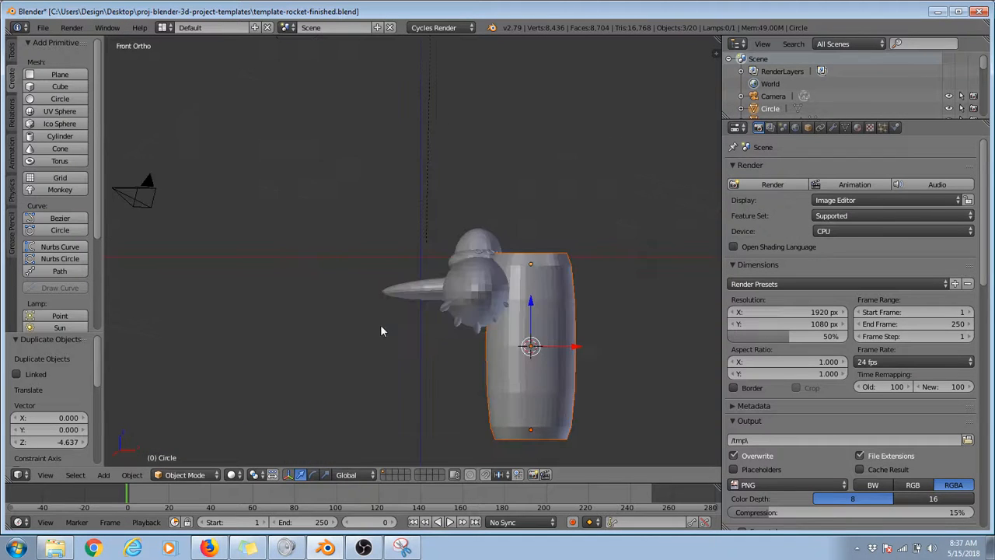
key("KP_3")
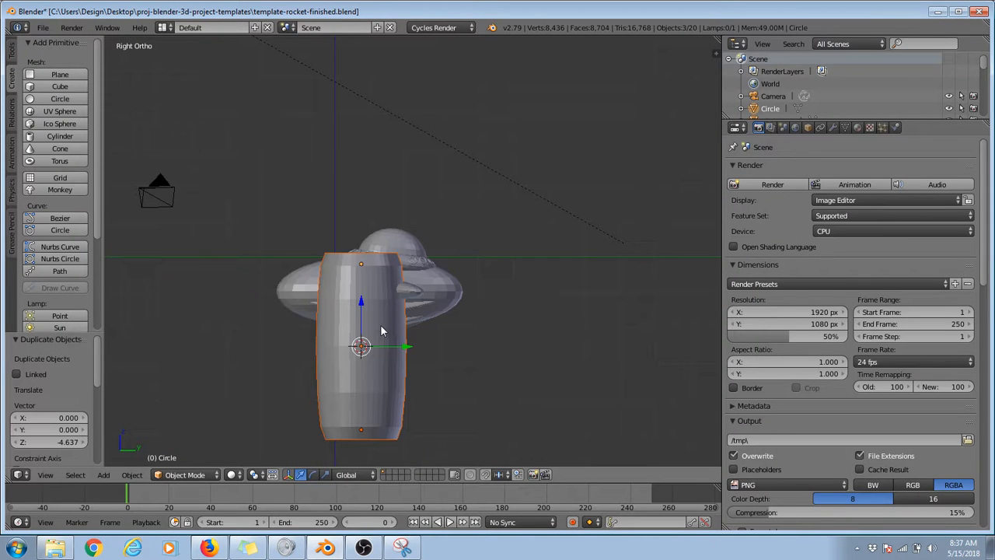
left_click(312, 474)
left_click_drag(391, 309, 413, 389)
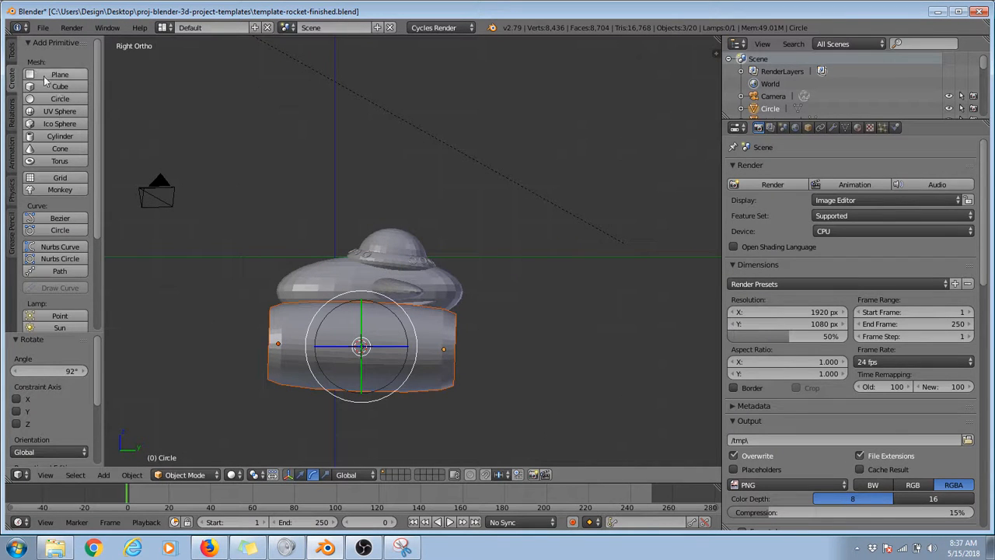
Step: Scale the capped engine tube to 0.199 and move it 0.974 in Y and 1.183 in Z under the wing
left_click(13, 53)
left_click(45, 86)
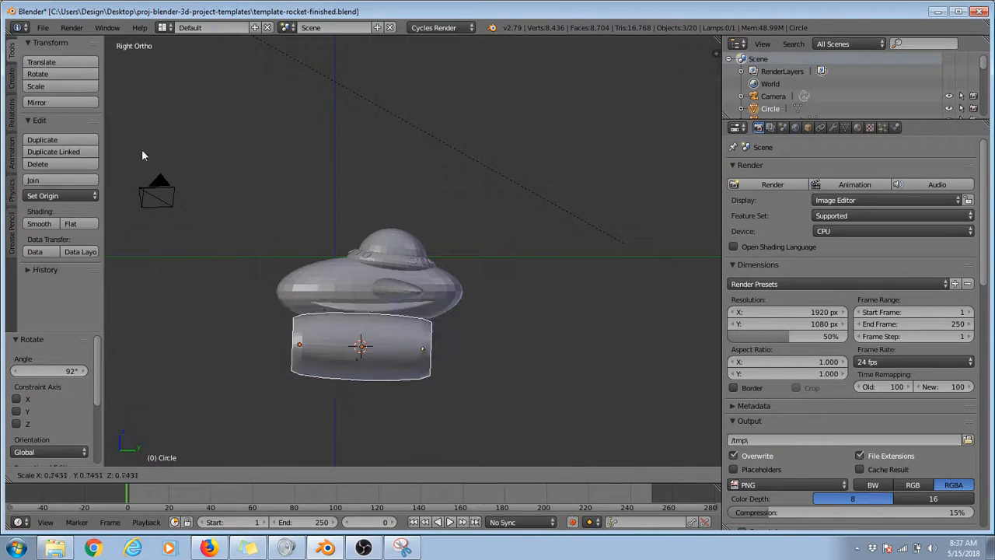
left_click(315, 283)
key("g")
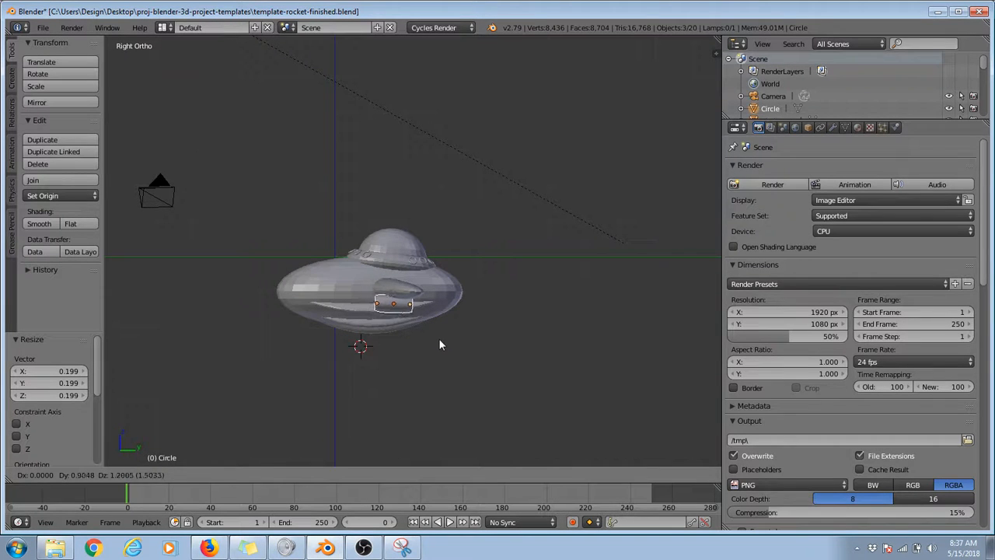
left_click(441, 339)
key("KP_1")
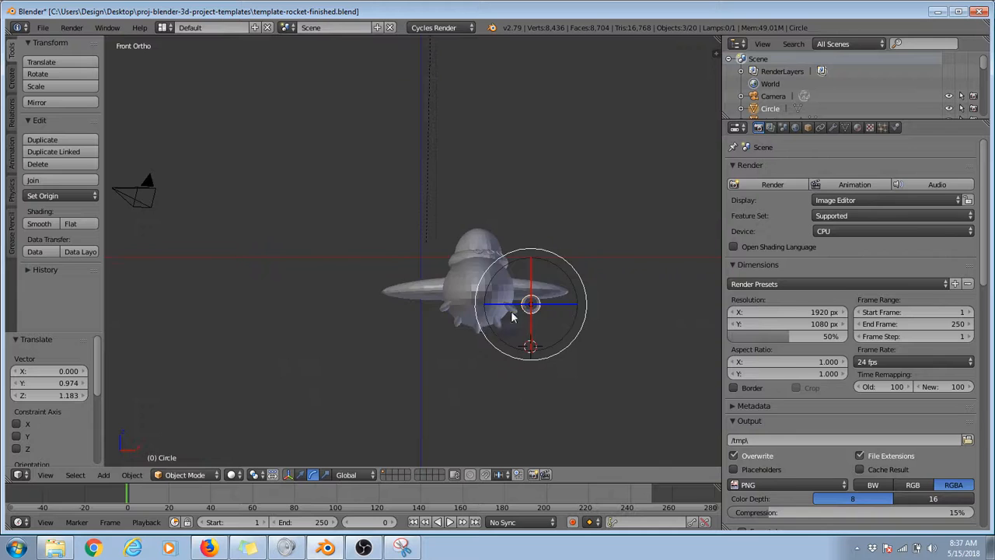
Step: In front view, duplicate the engine outward by 0.556 in X, shrink the copy to 0.614 and nudge it -0.109 in X and 0.060 in Z
scroll(513, 315, "up", 3)
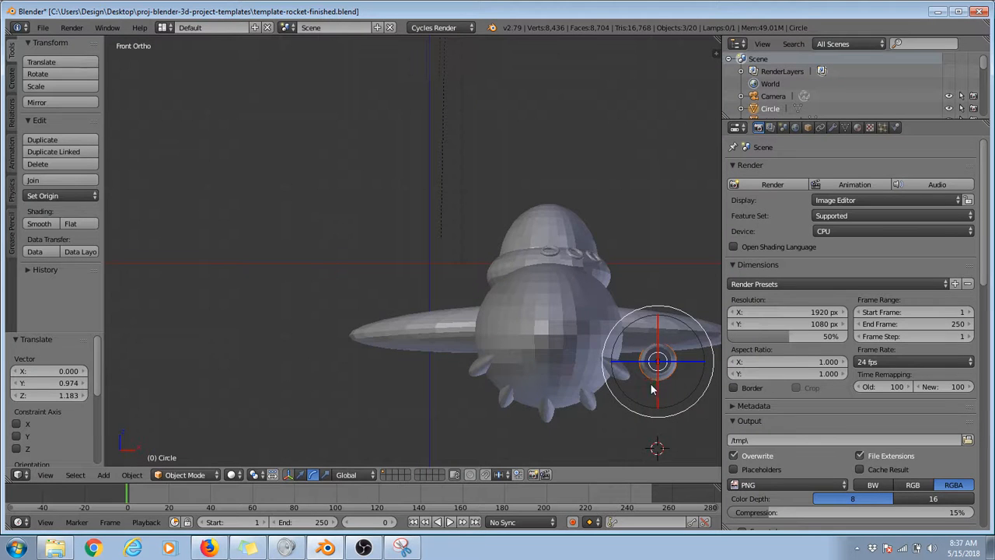
scroll(650, 383, "down", 1)
key("shift+d")
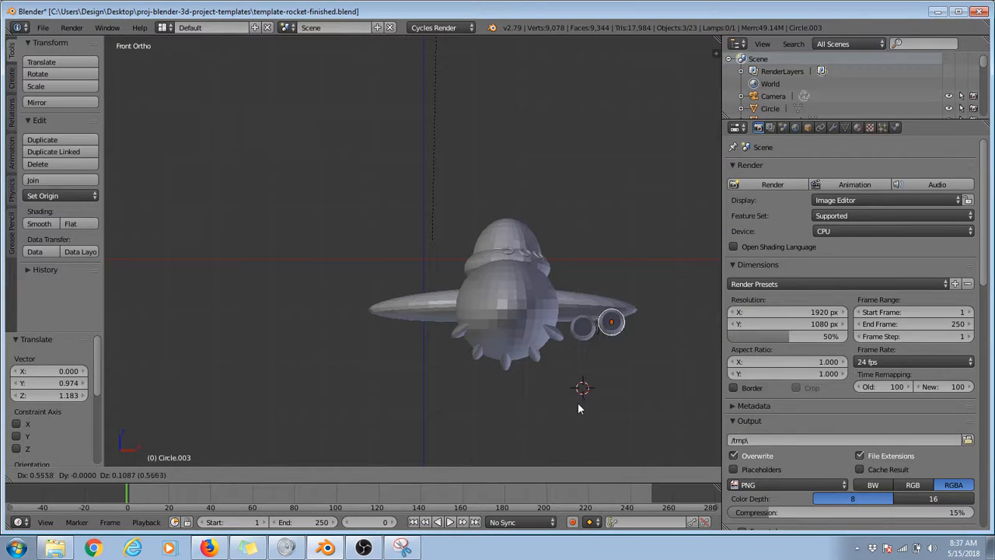
left_click(580, 401)
key("s")
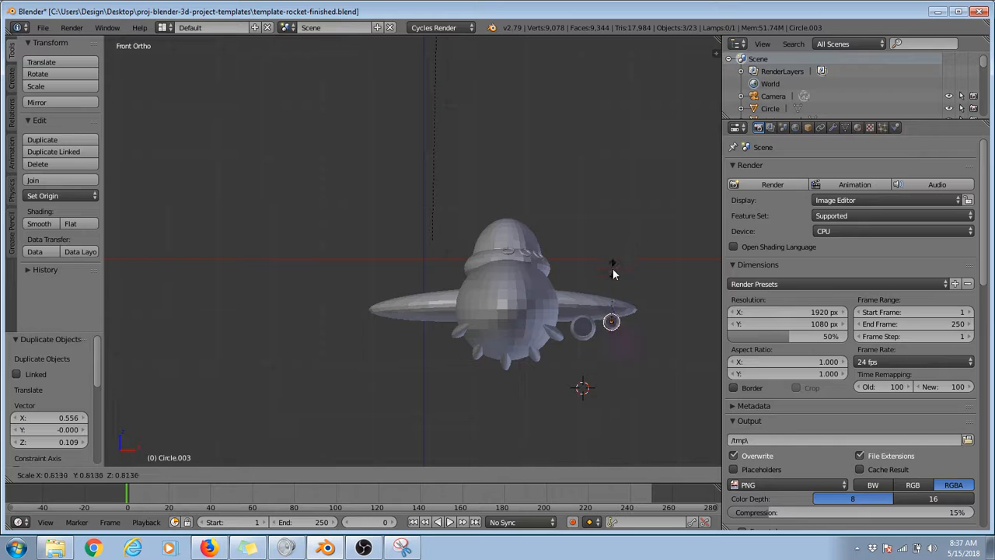
left_click(613, 272)
key("g")
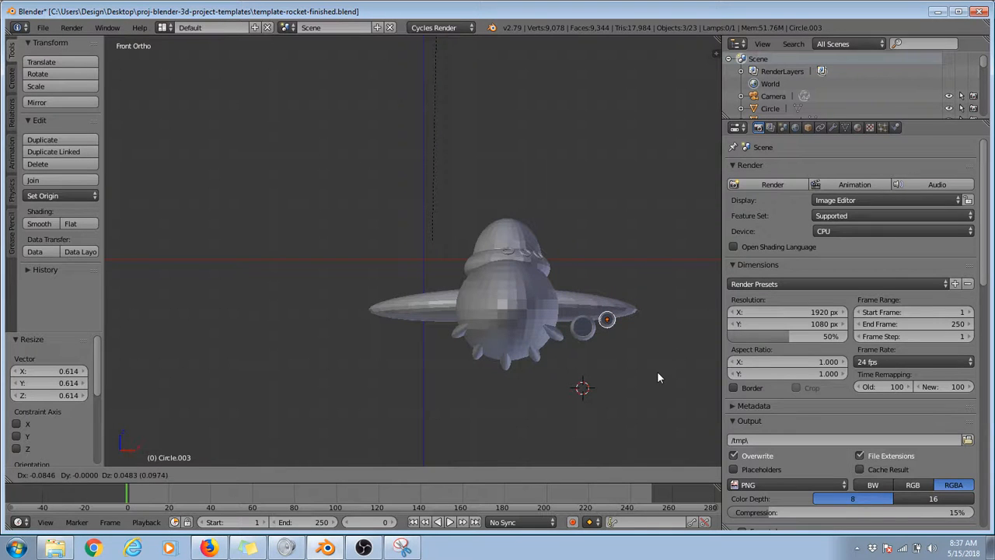
left_click(657, 377)
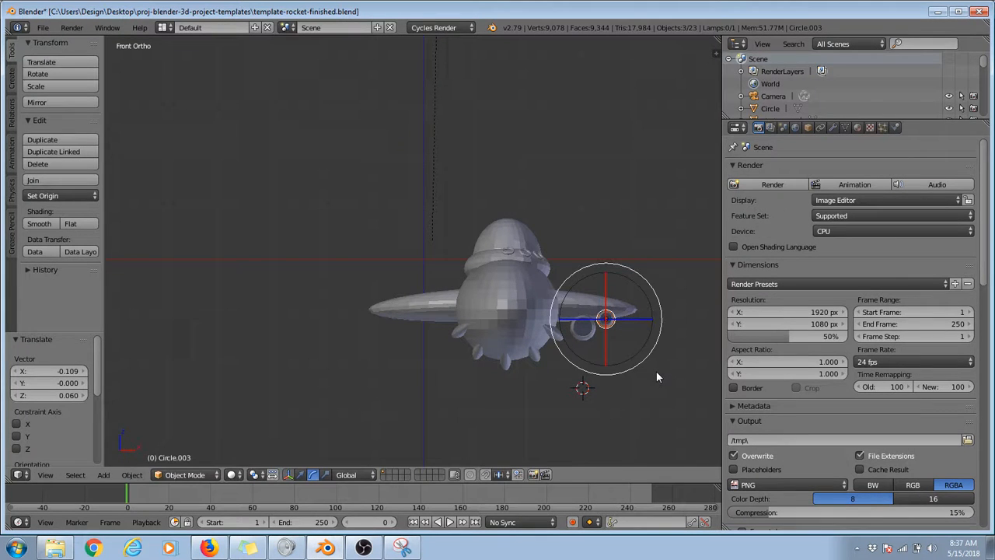
Step: Duplicate the small engine and move the copy -3.951 along X under the opposite wing
key("shift+d")
key("x")
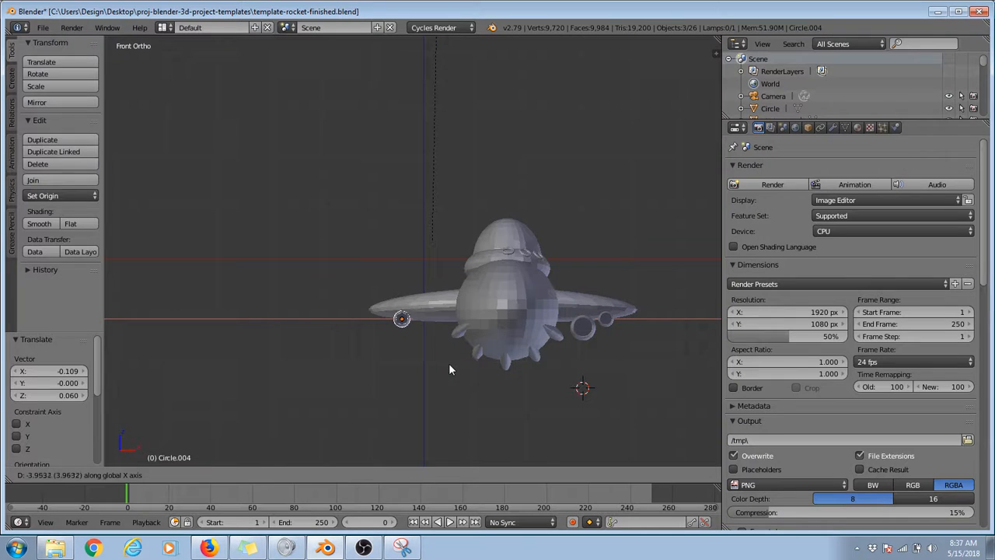
left_click(449, 363)
Step: Select the large engine tube with both end caps, duplicate it and move the copy -3.054 along X under the opposite wing
right_click(591, 330)
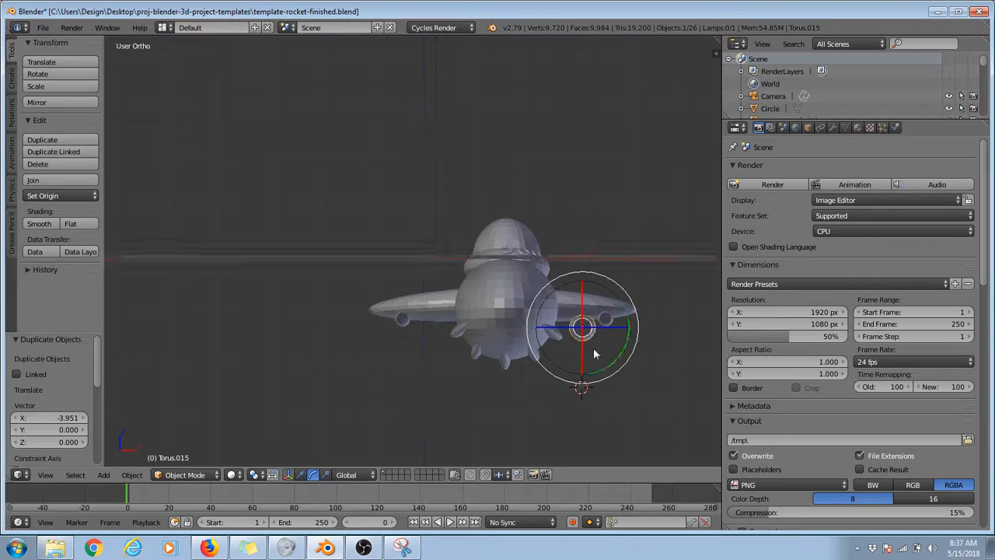
middle_click_drag(588, 329, 495, 326)
scroll(445, 272, "up", 4)
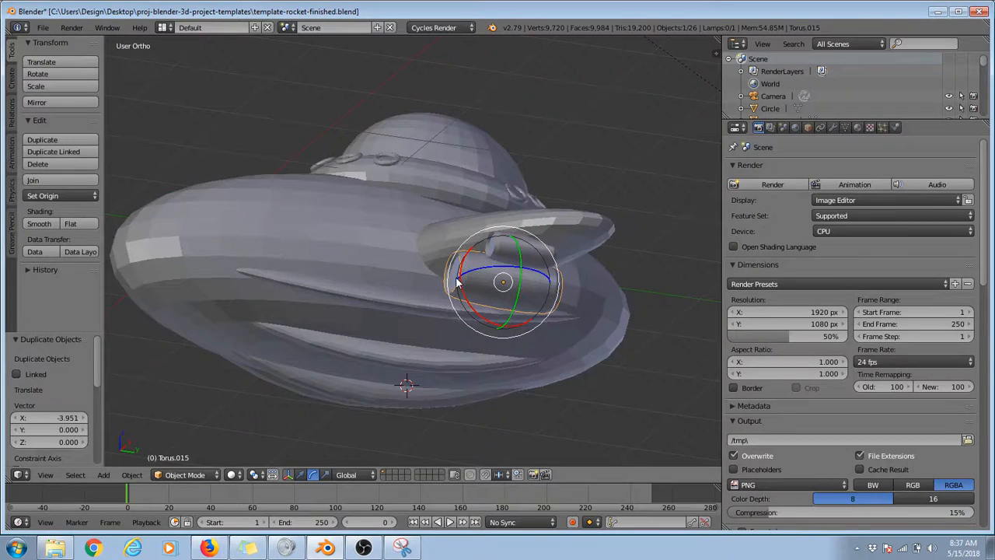
right_click(461, 283, "shift")
middle_click_drag(521, 294, 209, 357)
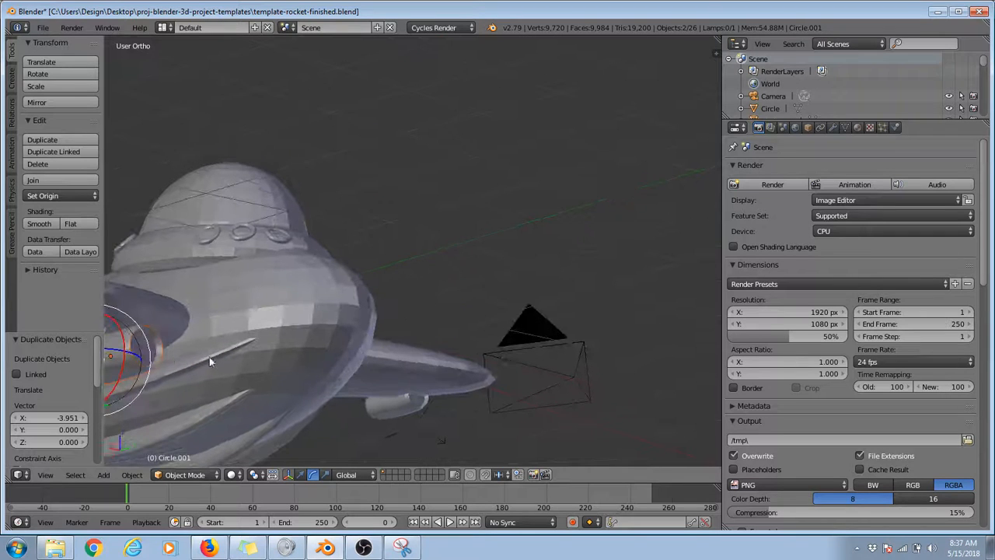
right_click(143, 352, "shift")
key("KP_1")
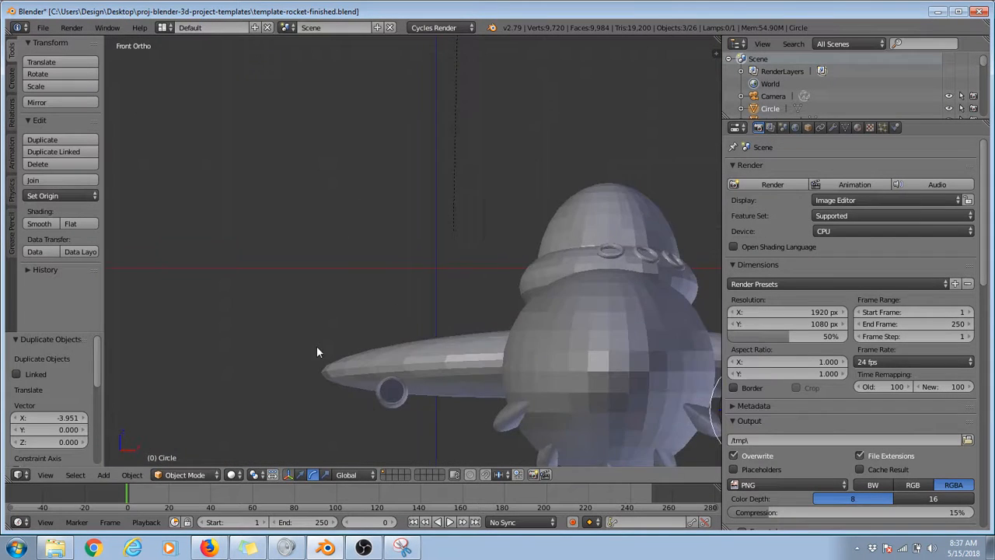
scroll(436, 377, "down", 2)
key("shift+d")
key("g")
key("x")
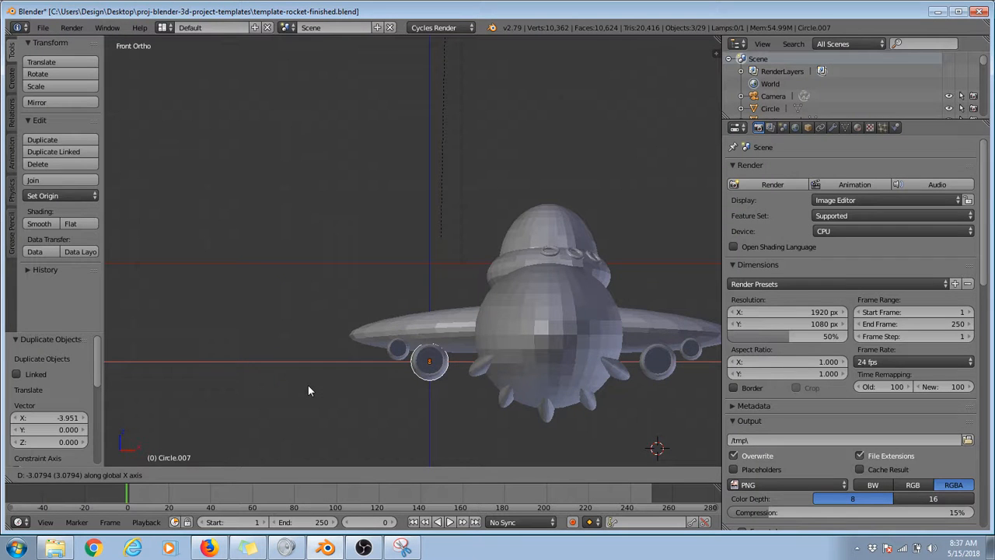
left_click(309, 385)
Step: Inspect the assembled rocket through the scene camera
middle_click_drag(310, 384, 553, 207)
key("KP_0")
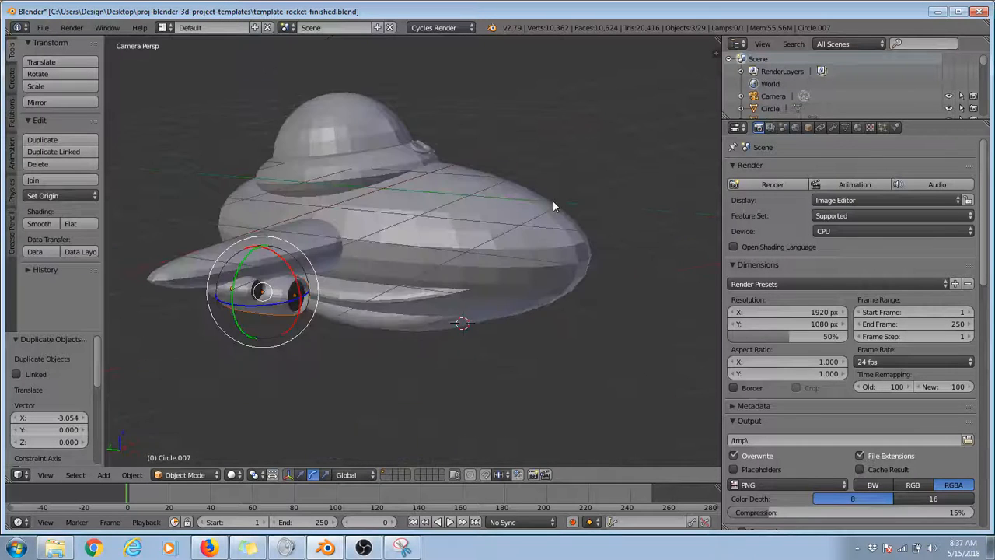
scroll(381, 263, "down", 5)
scroll(381, 263, "up", 2)
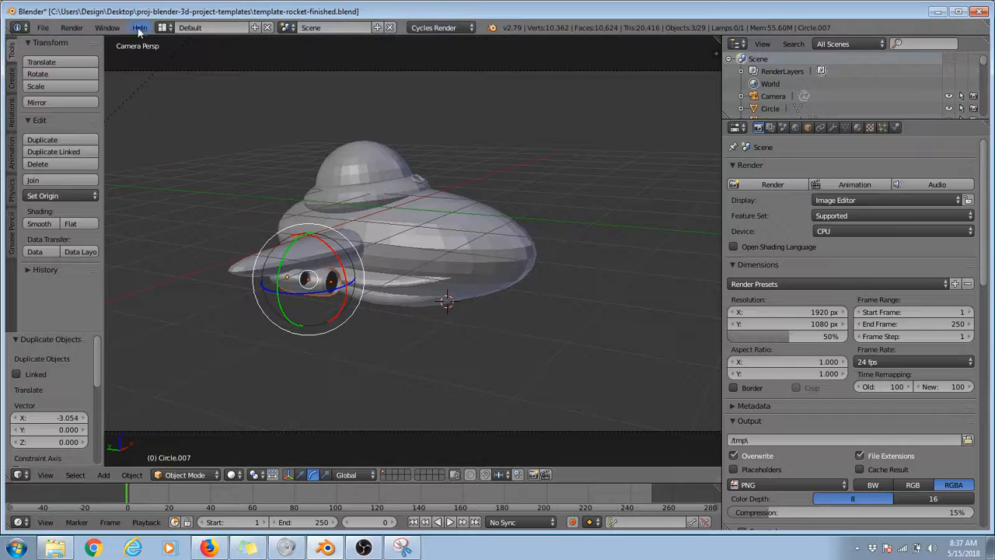
Step: Render the rocket scene through the camera and return to the 3D view
left_click(71, 27)
left_click(75, 40)
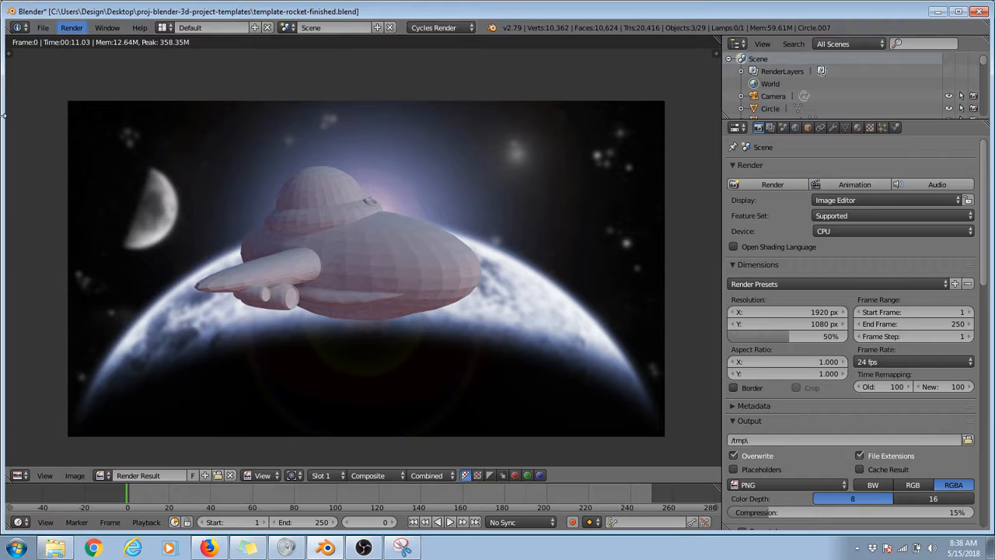
key("Escape")
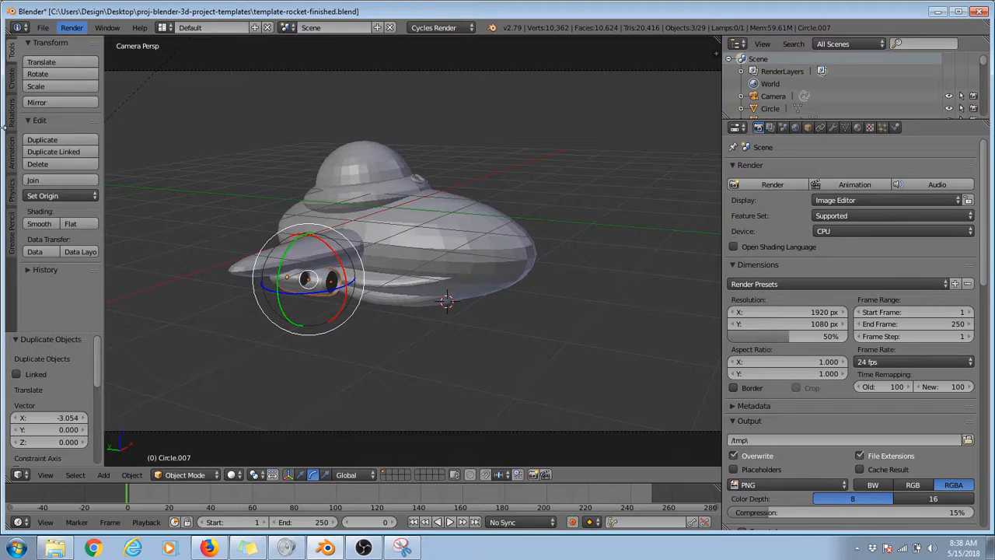
Step: Select the main hull and examine its surface shading up close in the render result
right_click(484, 229)
key("KP_Decimal")
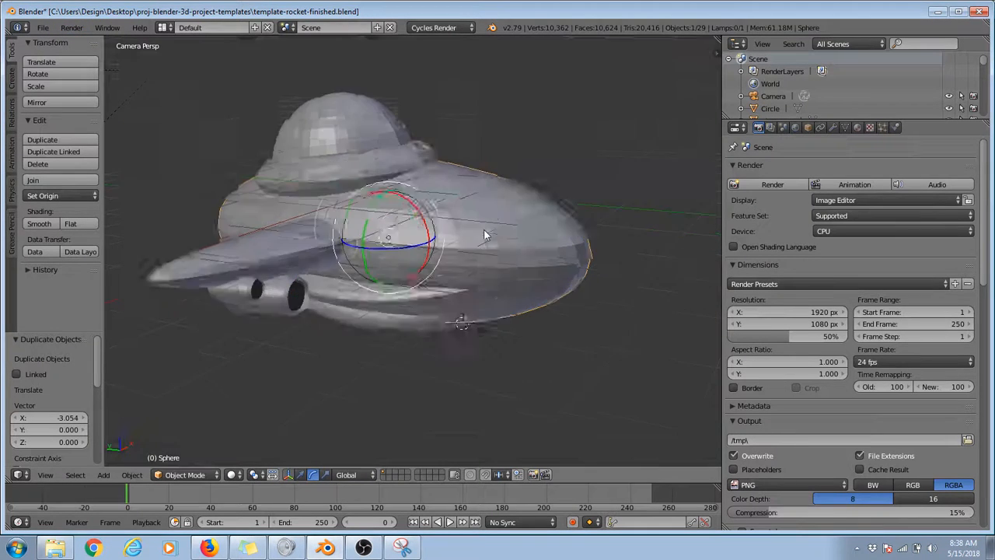
key("F11")
scroll(349, 267, "up", 4)
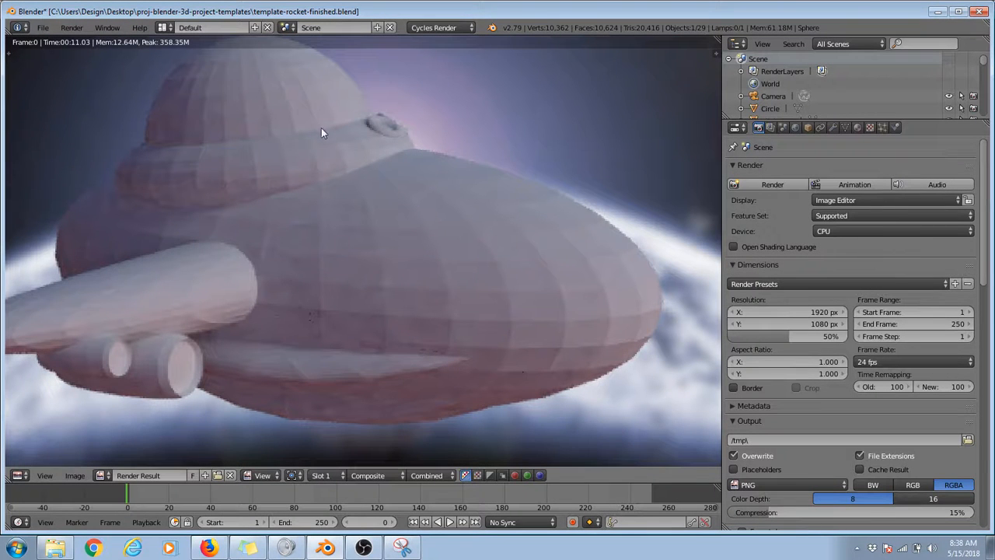
scroll(386, 157, "up", 1)
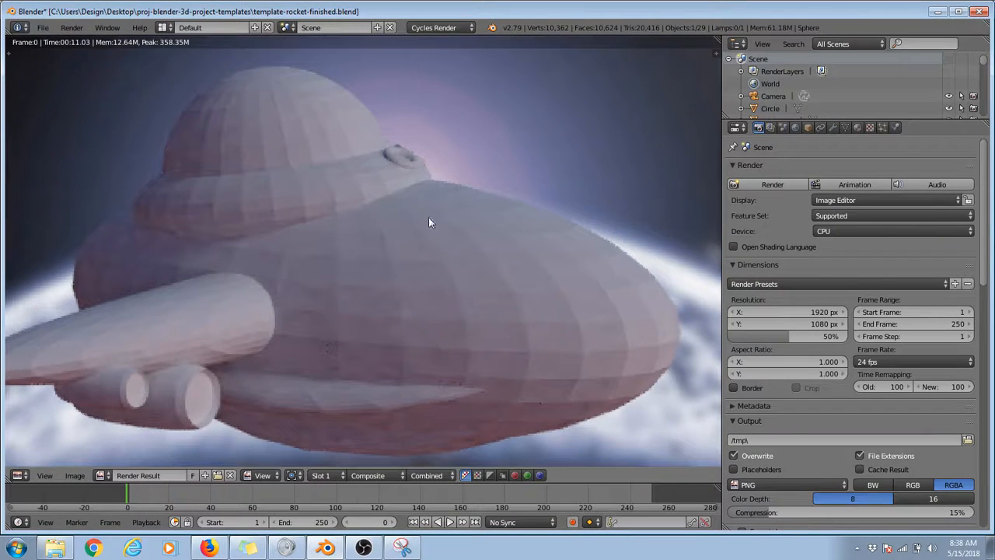
scroll(421, 327, "up", 2)
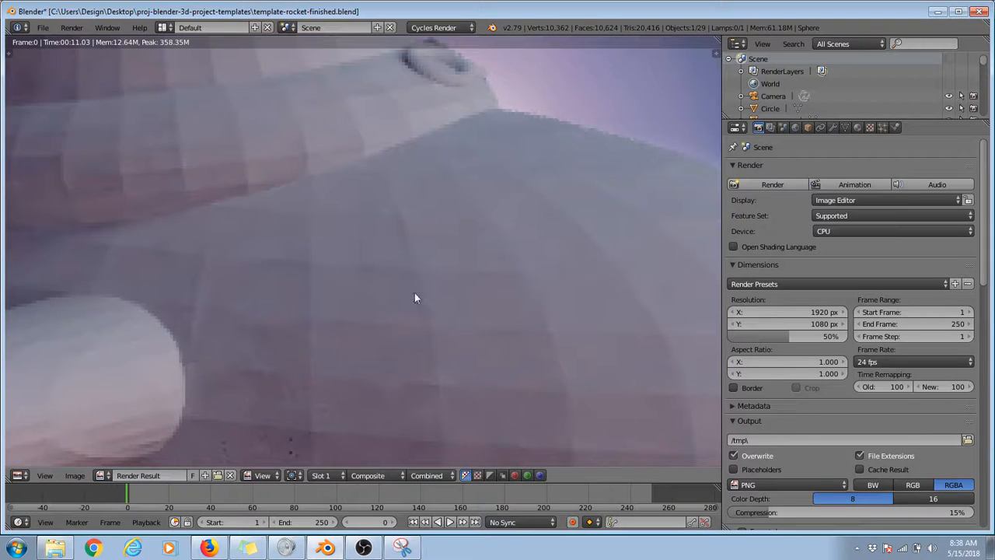
scroll(458, 274, "down", 6)
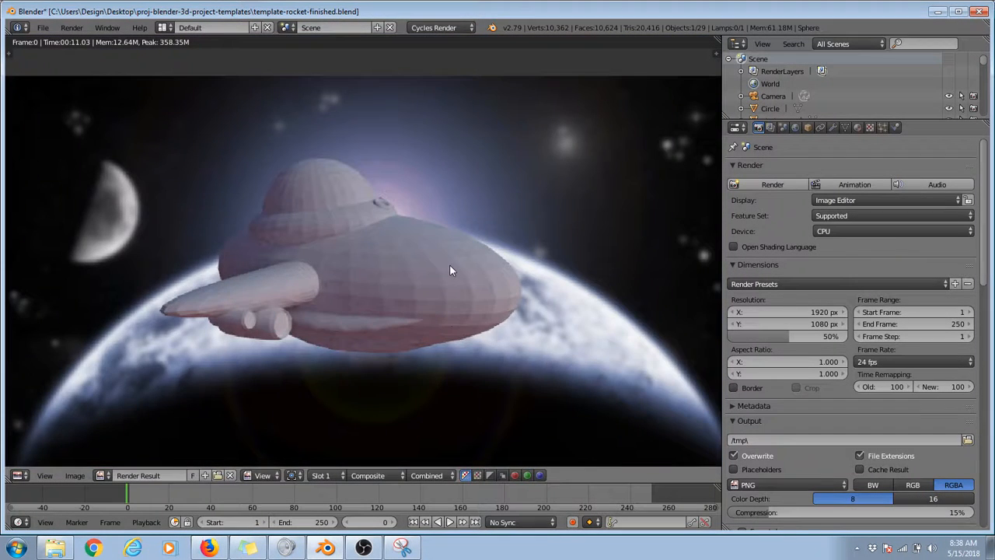
key("Escape")
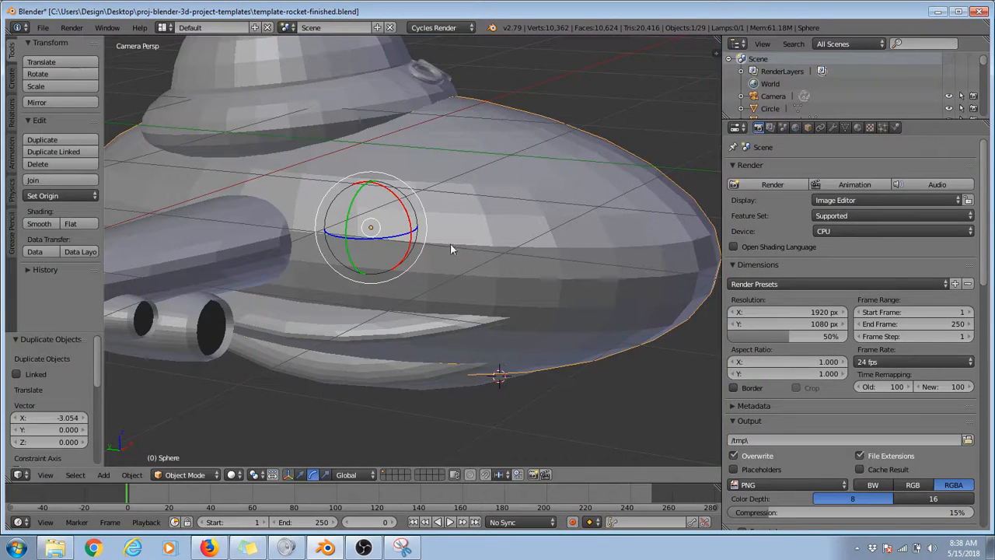
Step: Compare flat and smooth shading on the main hull, finish on smooth, and check the nose up close
scroll(511, 226, "up", 2)
scroll(511, 226, "down", 4)
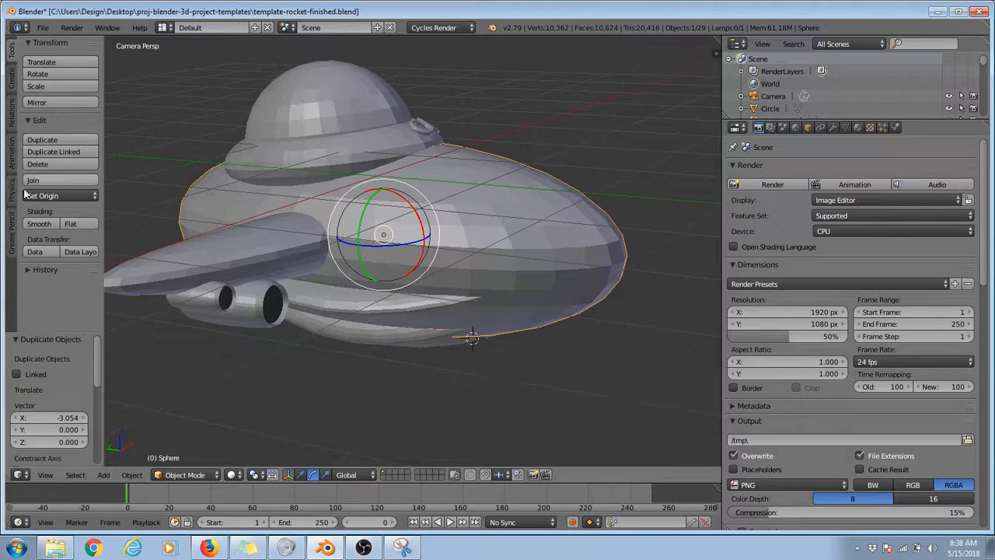
left_click(48, 222)
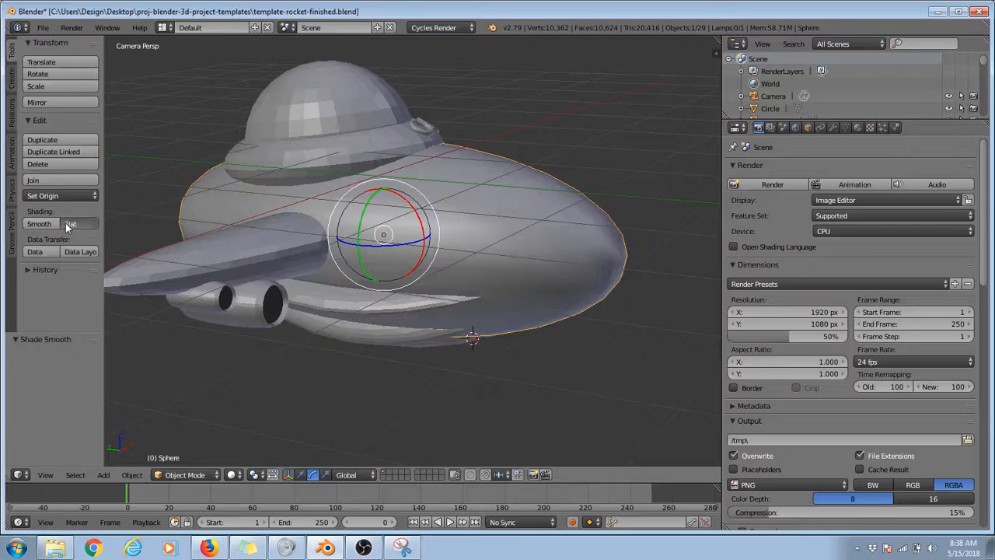
left_click(66, 223)
left_click(49, 222)
left_click(69, 223)
left_click(42, 222)
left_click(73, 223)
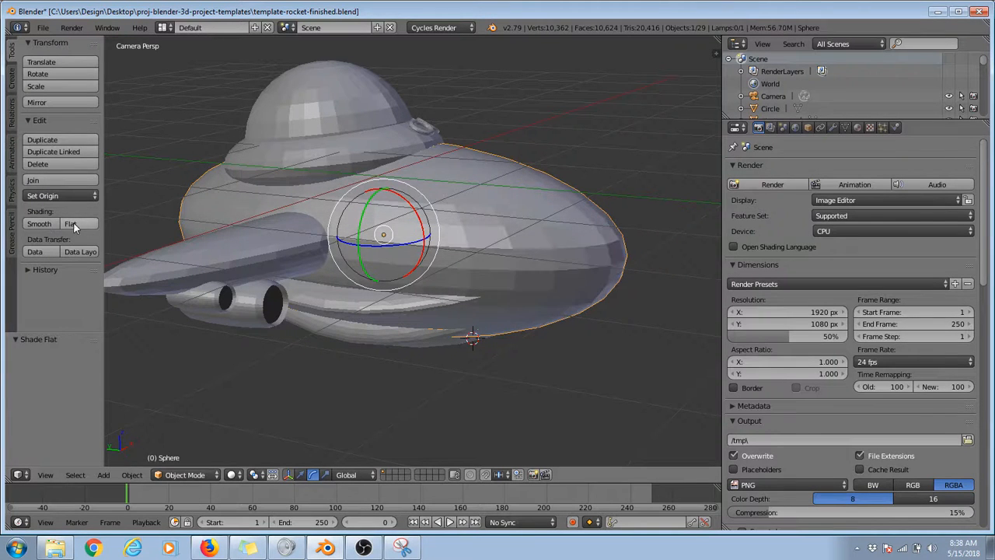
left_click(49, 223)
left_click(68, 223)
left_click(47, 223)
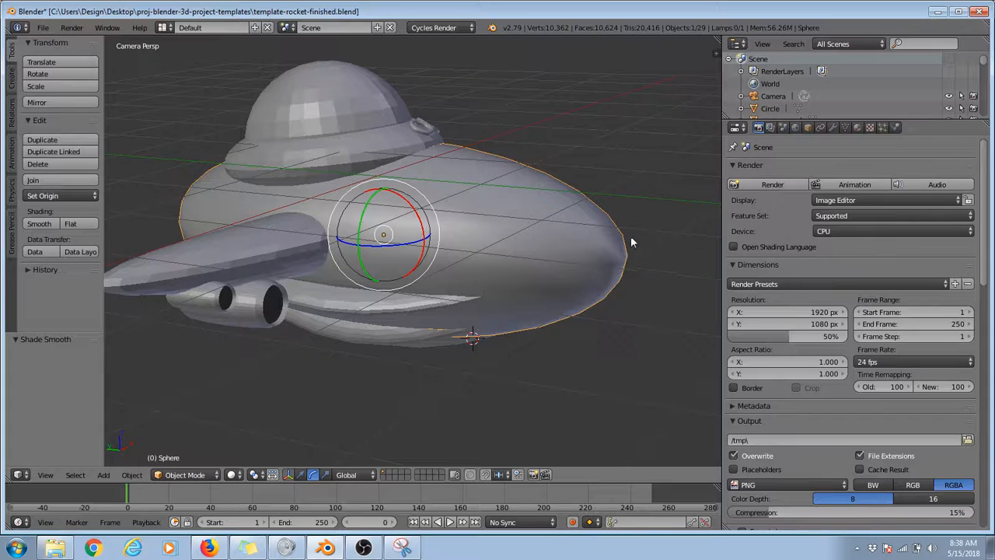
scroll(631, 244, "up", 3)
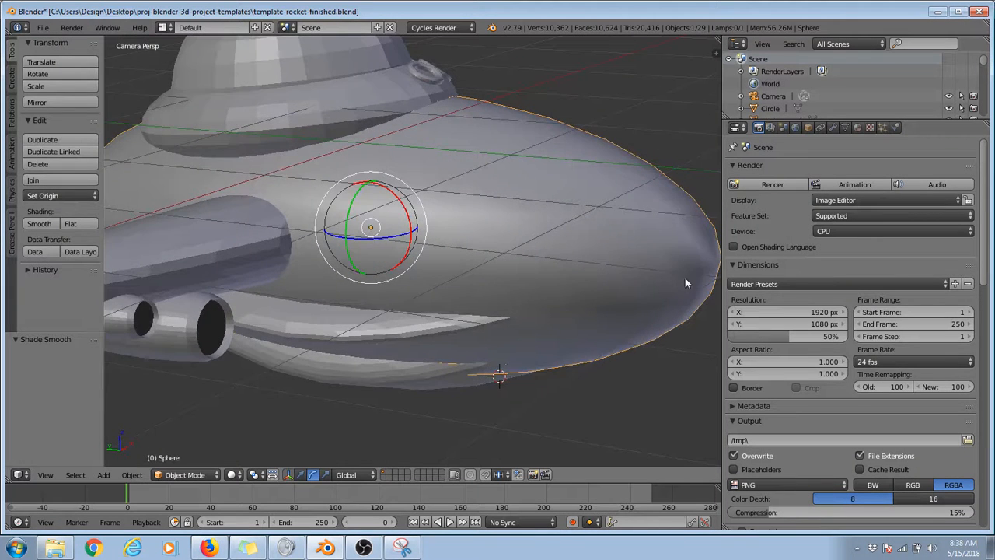
scroll(685, 280, "down", 3)
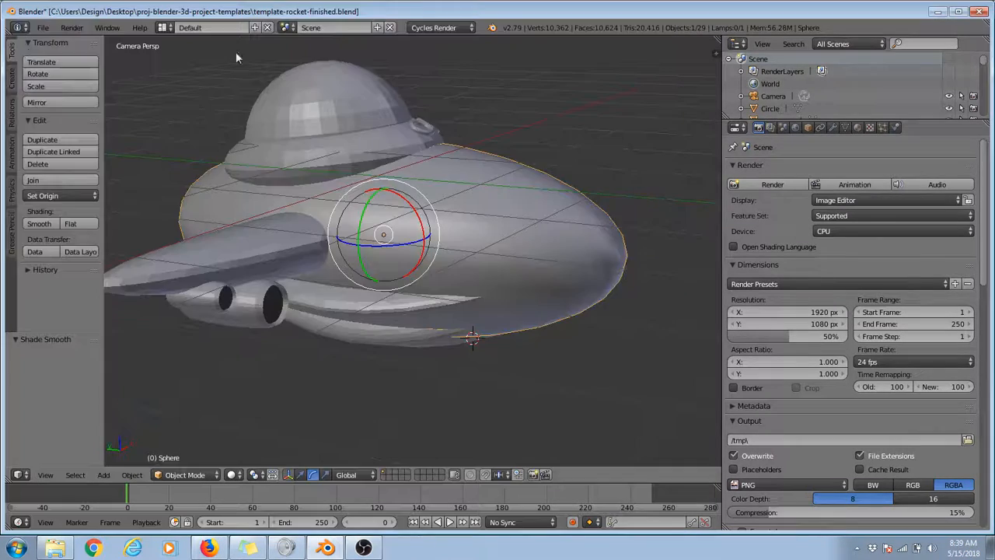
Step: Capture the Blender window in Snipping Tool and mark the Smooth option, the hull, its nose and the modifier settings in red pen
left_click_drag(1, 1, 994, 403)
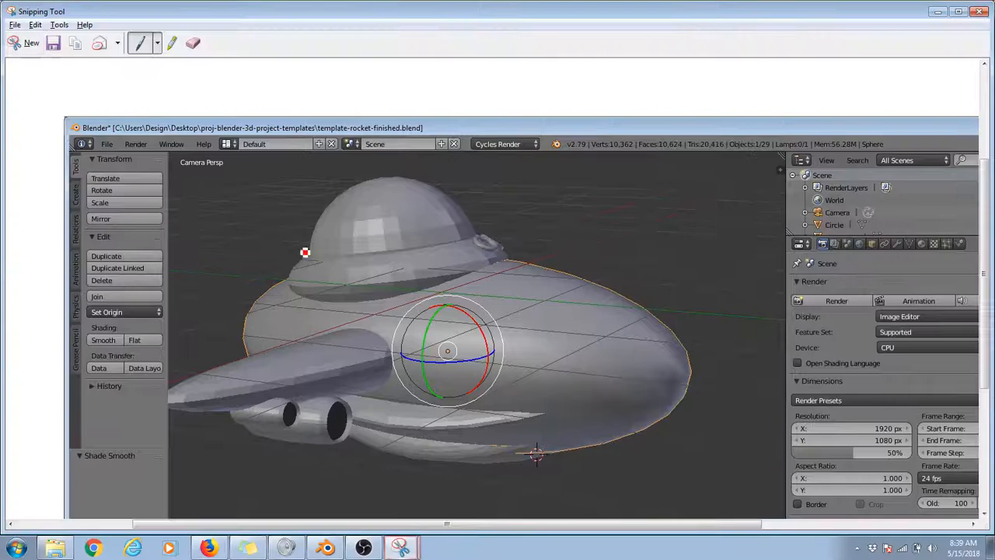
mouse_move(111, 330)
left_mouse_down()
mouse_move(102, 357)
mouse_move(123, 343)
left_mouse_up()
mouse_move(185, 317)
left_mouse_down()
mouse_move(231, 327)
mouse_move(225, 333)
left_mouse_up()
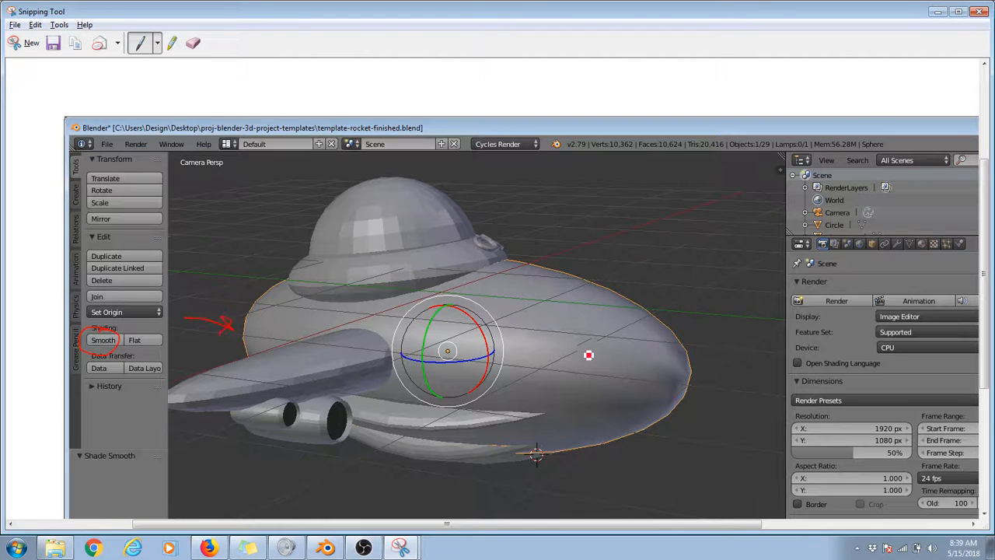
left_click_drag(696, 360, 689, 395)
mouse_move(694, 349)
left_mouse_down()
mouse_move(680, 331)
mouse_move(676, 376)
mouse_move(632, 409)
left_mouse_up()
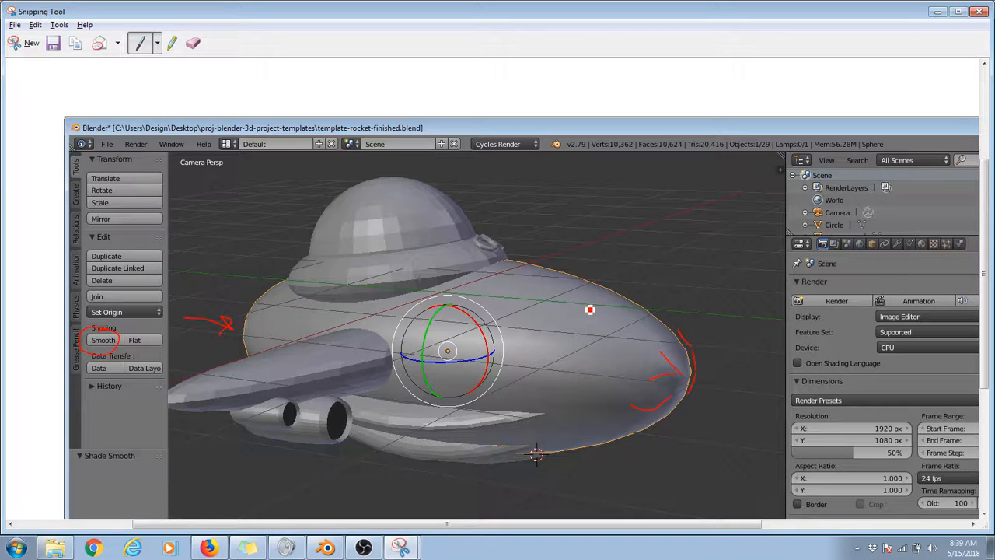
left_click_drag(589, 308, 605, 283)
mouse_move(604, 283)
left_mouse_down()
mouse_move(684, 239)
mouse_move(884, 214)
mouse_move(904, 241)
mouse_move(887, 264)
left_mouse_up()
left_click(939, 13)
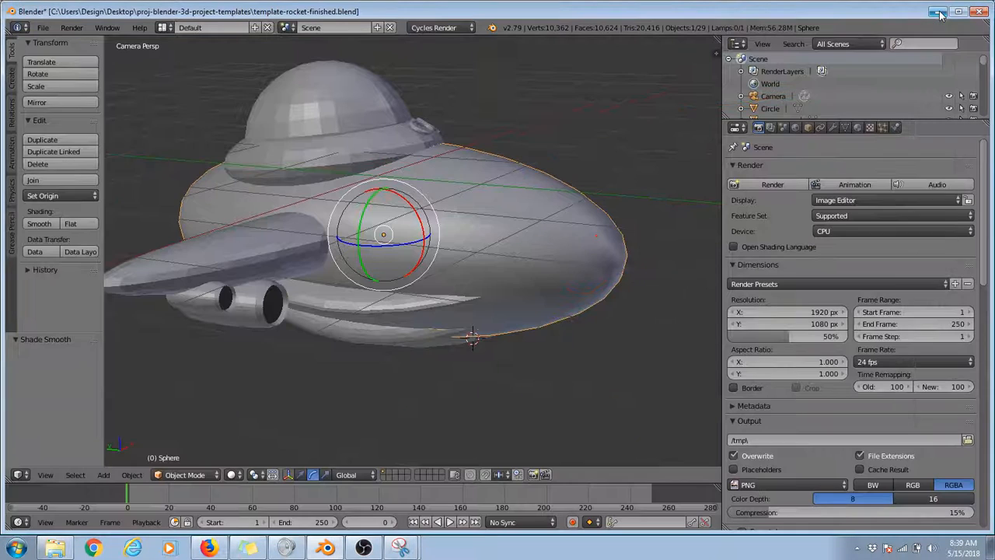
Step: Return the main hull to flat shading and add a Subdivision Surface modifier to it
left_click(84, 223)
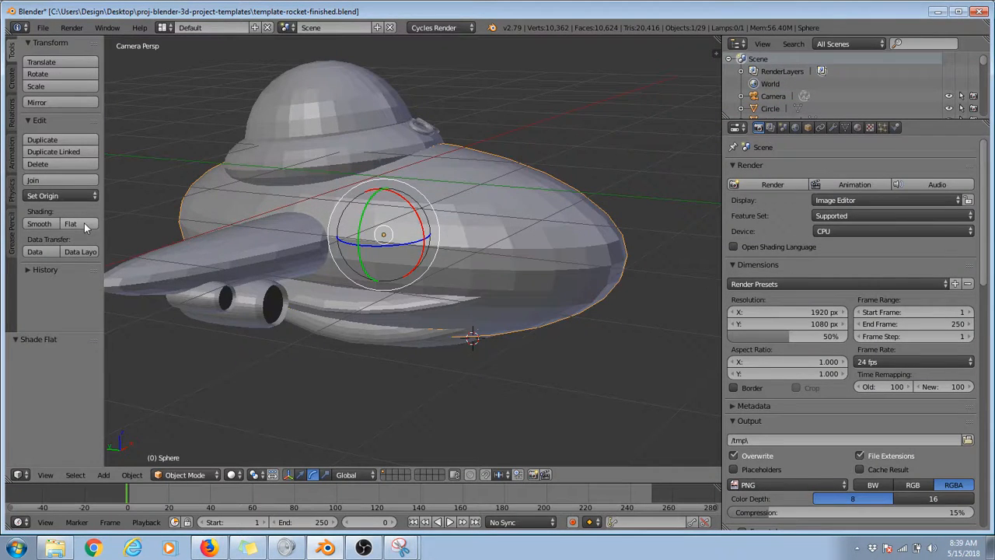
left_click(833, 128)
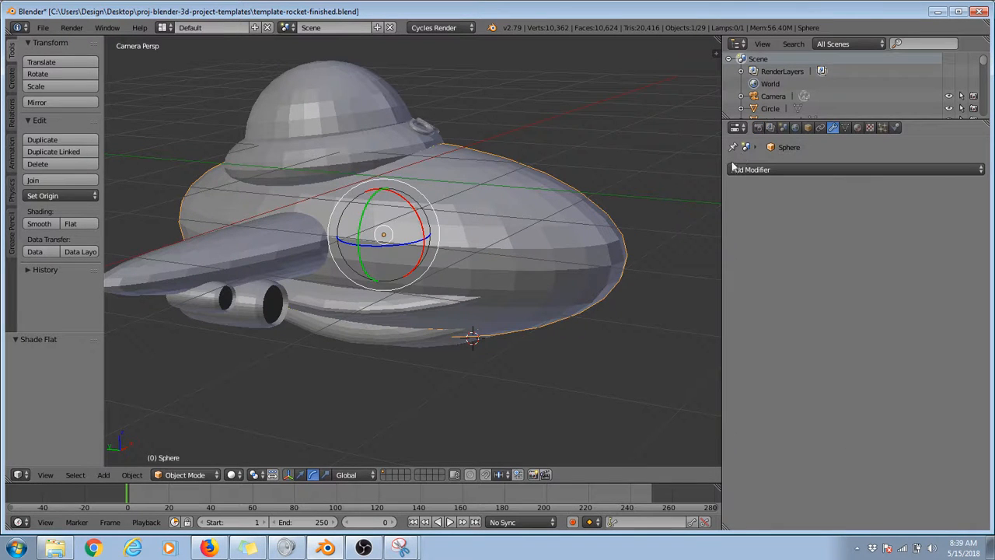
key("g")
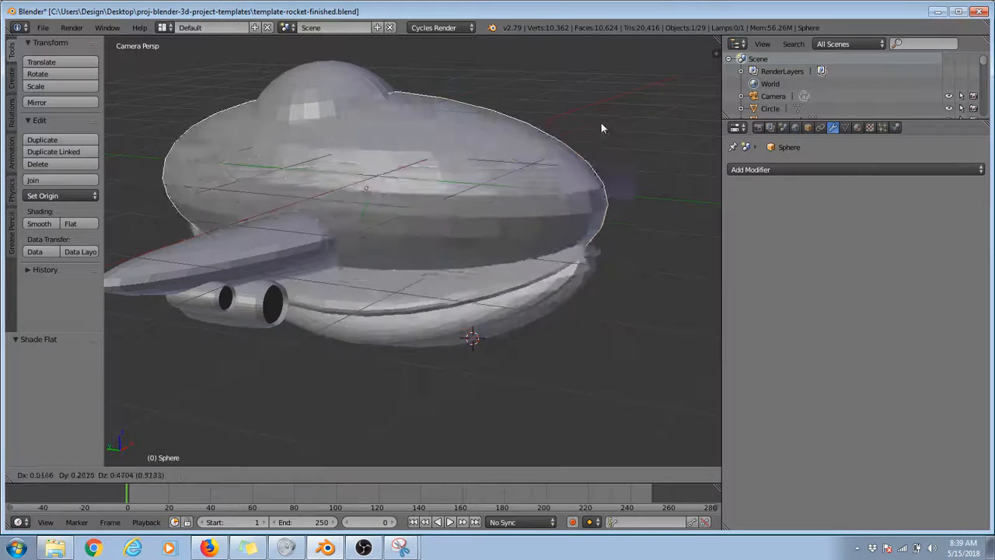
right_click(577, 195)
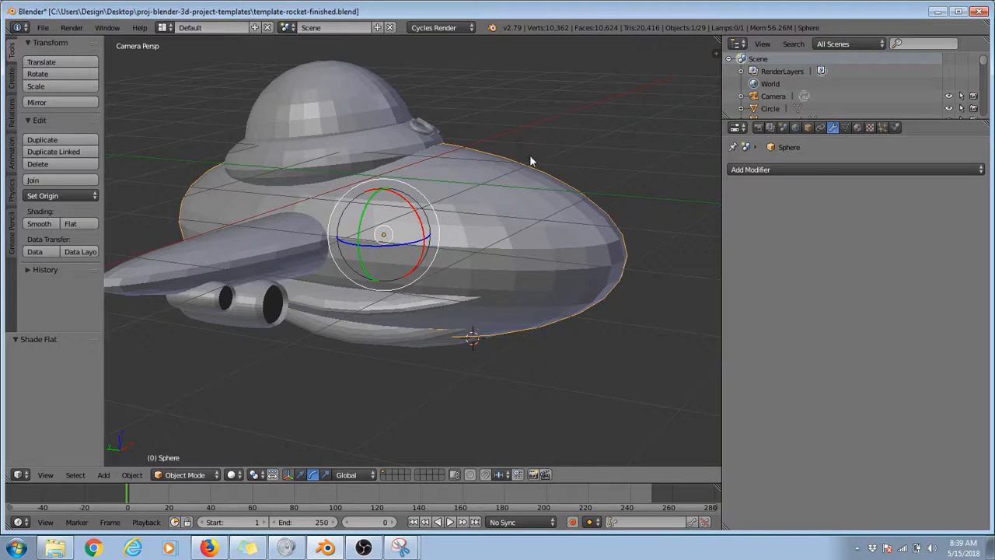
left_click(858, 171)
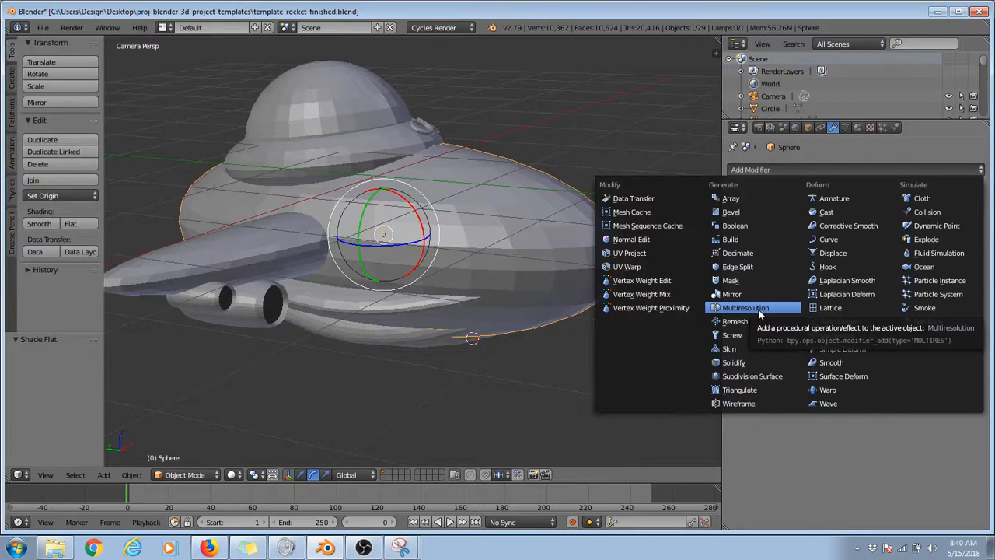
left_click(768, 376)
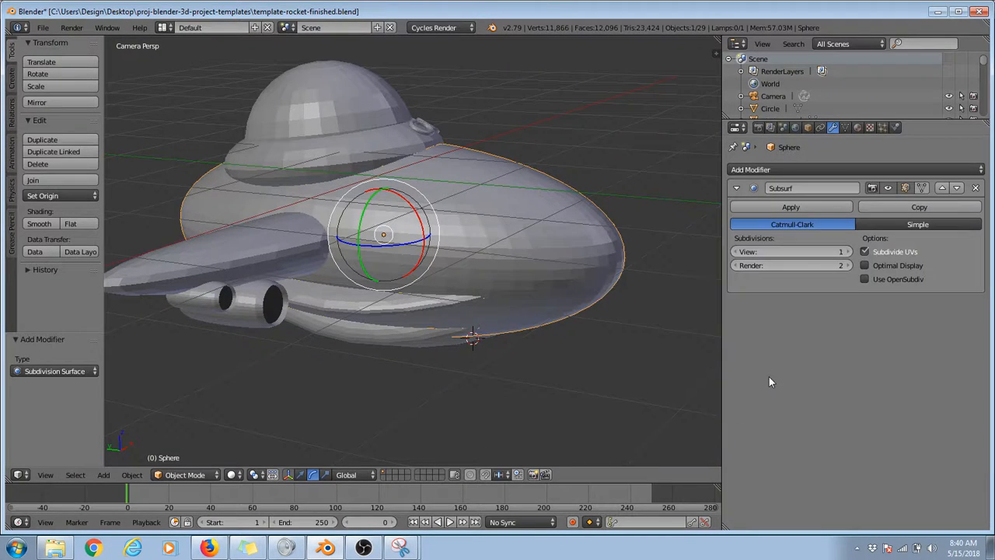
Step: Compare View subdivision levels from 0 to 2 on the hull's Subsurf modifier and leave the level at 2
left_click(845, 252)
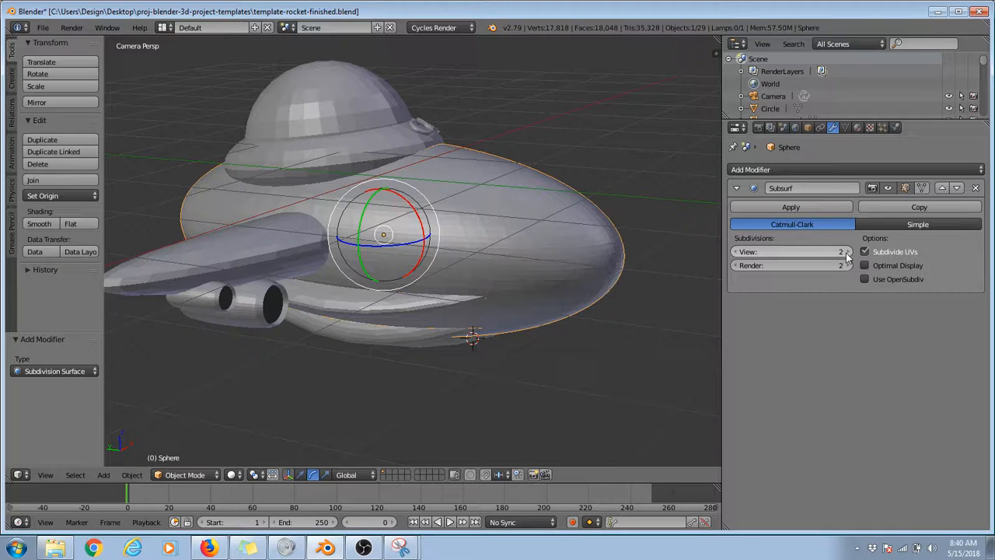
left_click(735, 253)
left_click(735, 253)
left_click(848, 254)
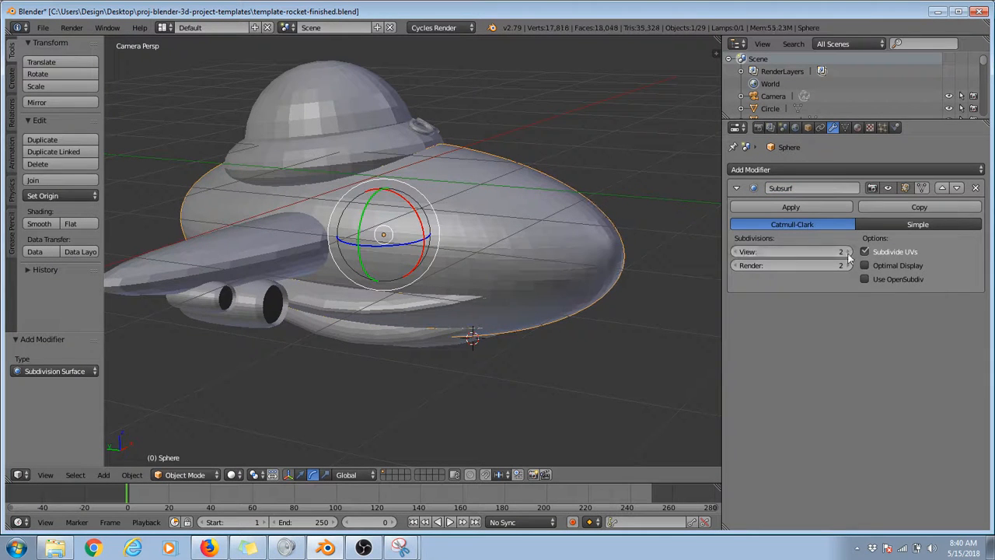
left_click(741, 254)
scroll(565, 242, "up", 4)
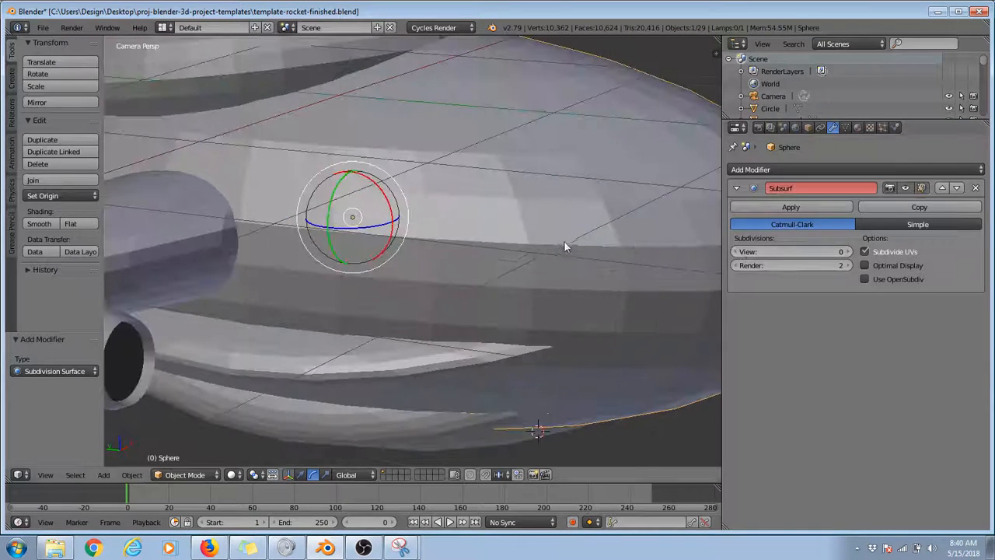
left_click(847, 252)
left_click(847, 253)
scroll(640, 210, "down", 5)
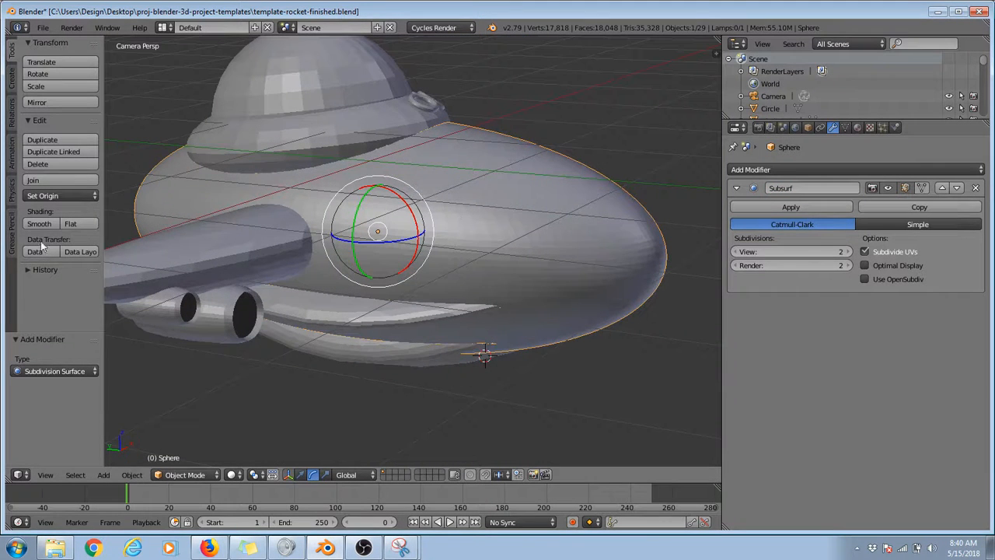
Step: Apply smooth shading to the subdivided main hull and check the nose
left_click(39, 223)
scroll(549, 233, "down", 3)
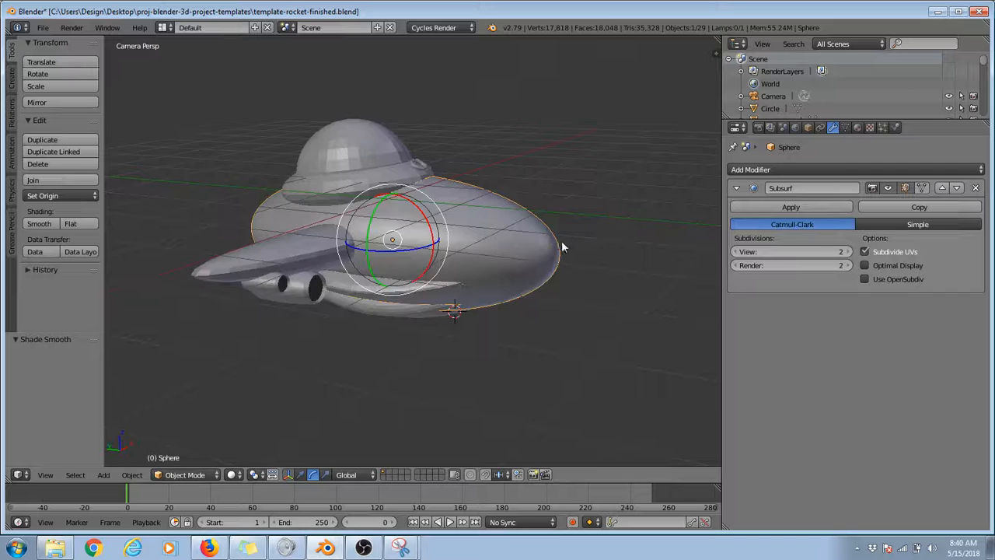
scroll(563, 247, "up", 3)
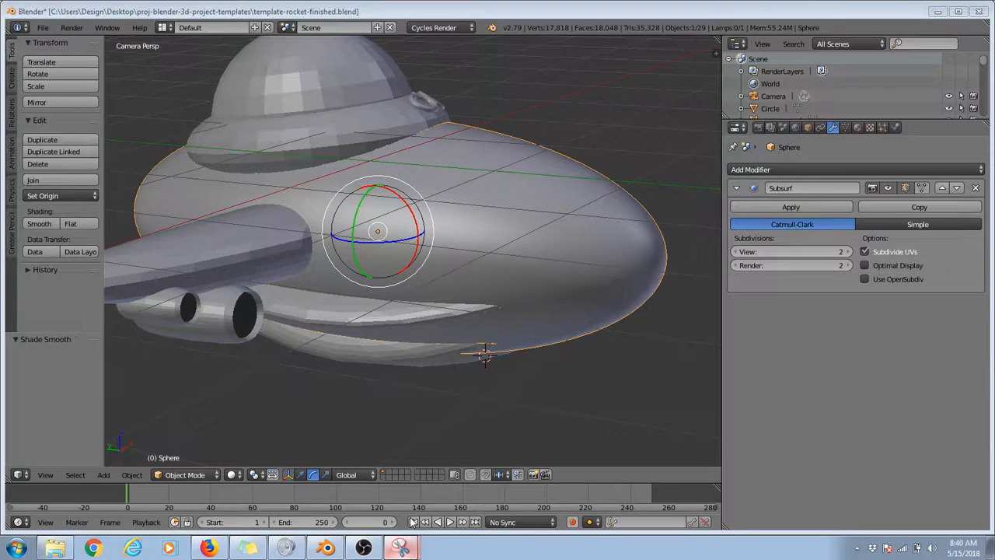
Step: Switch to Snipping Tool, capture the Subsurf modifier settings and mark the View and Render subdivision values in red pen
left_click(400, 548)
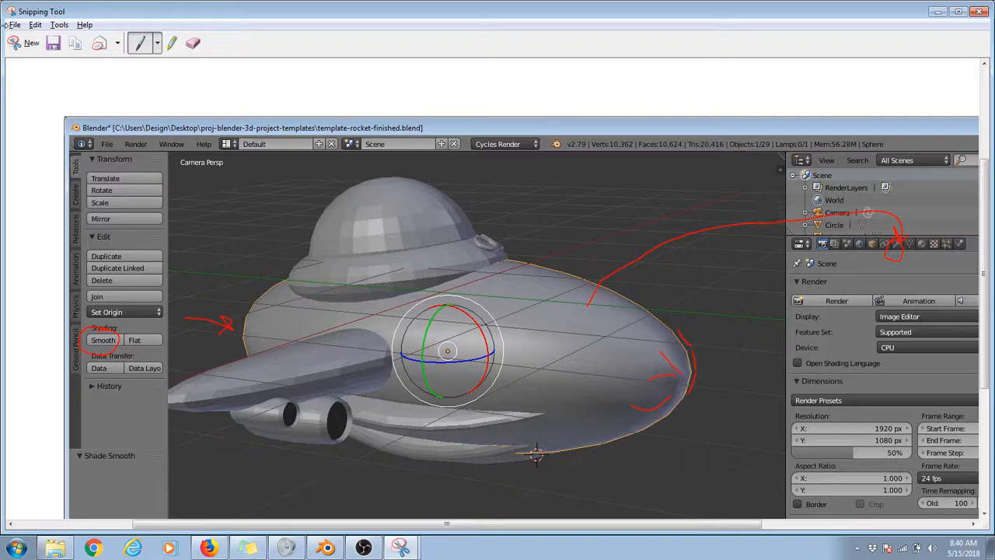
left_click(27, 43)
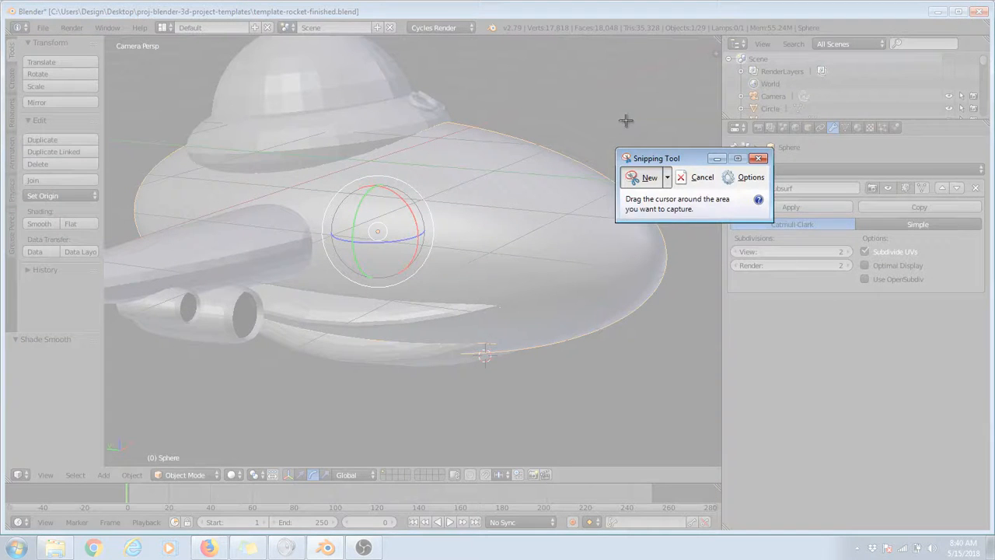
left_click_drag(626, 120, 994, 356)
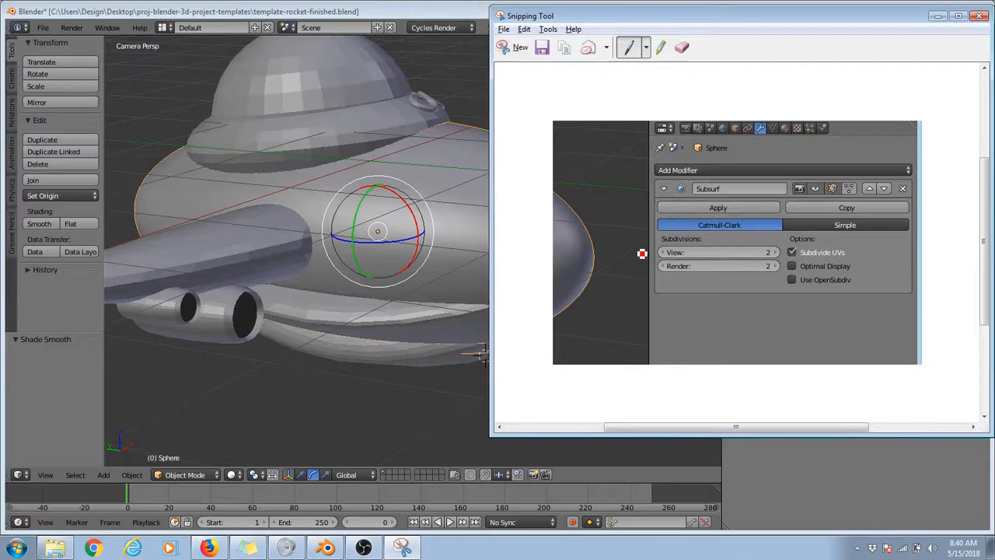
mouse_move(634, 252)
left_mouse_down()
mouse_move(657, 252)
mouse_move(657, 268)
mouse_move(689, 265)
mouse_move(615, 207)
left_mouse_up()
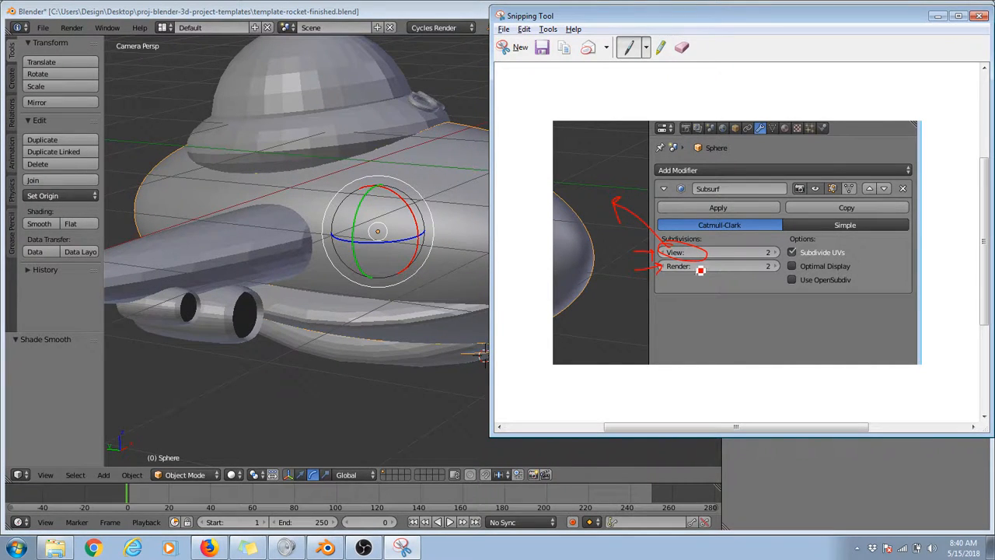
mouse_move(700, 270)
left_mouse_down()
mouse_move(658, 286)
mouse_move(687, 270)
left_mouse_up()
mouse_move(778, 267)
left_mouse_down()
mouse_move(747, 279)
mouse_move(781, 270)
mouse_move(756, 254)
mouse_move(779, 257)
mouse_move(769, 262)
left_mouse_up()
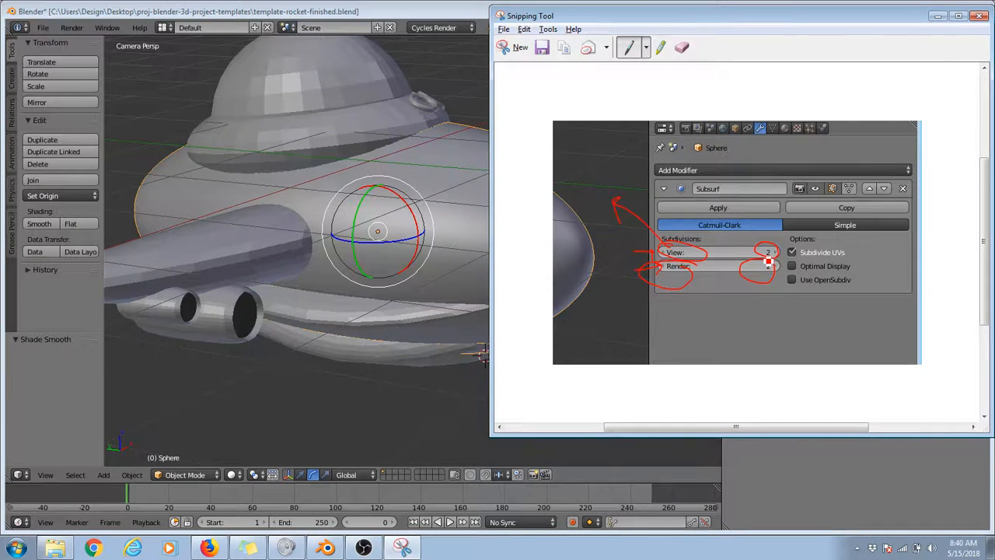
Step: Return to Blender, set the main hull's Subsurf levels to View 0 and Render 3, and check a test render
left_click(939, 16)
left_click(845, 266)
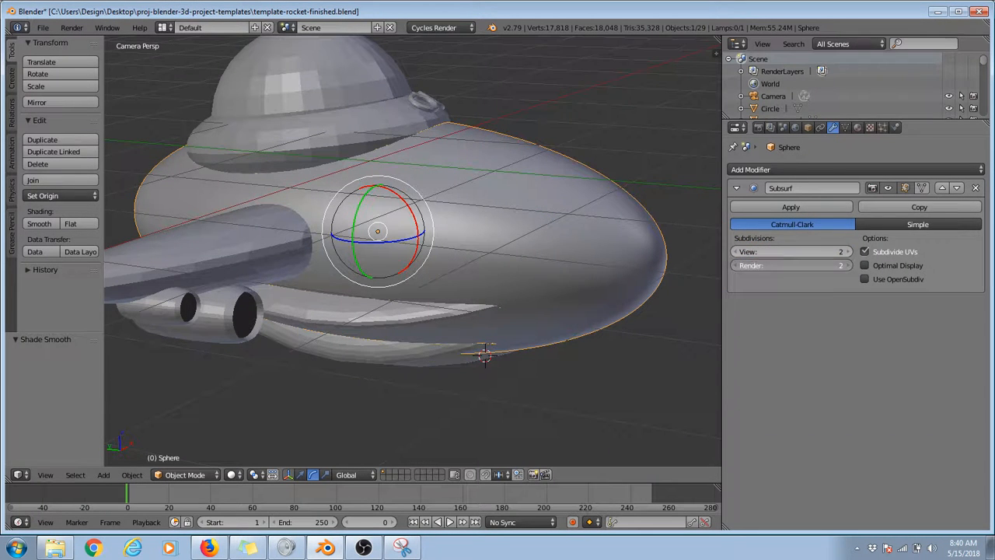
left_click(736, 253)
left_click(736, 252)
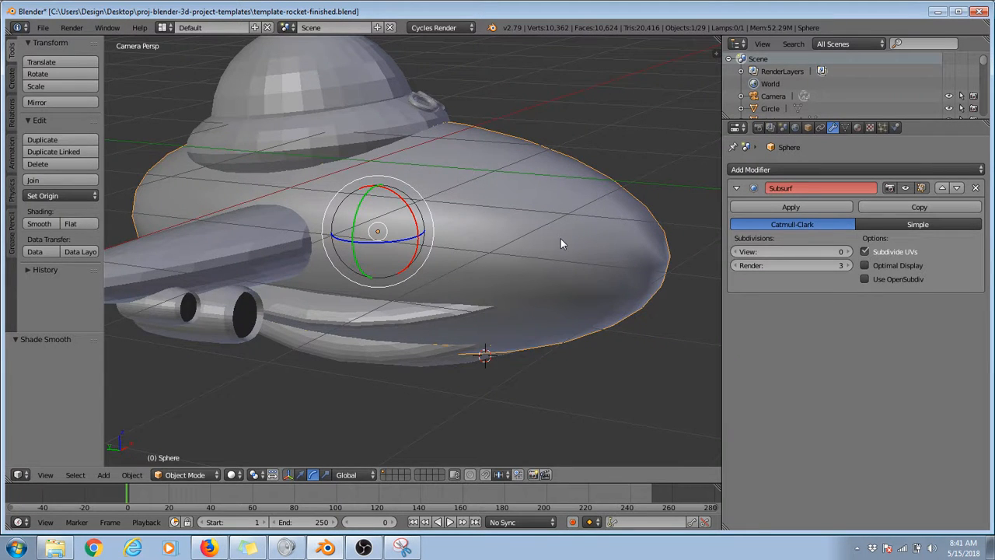
key("F12")
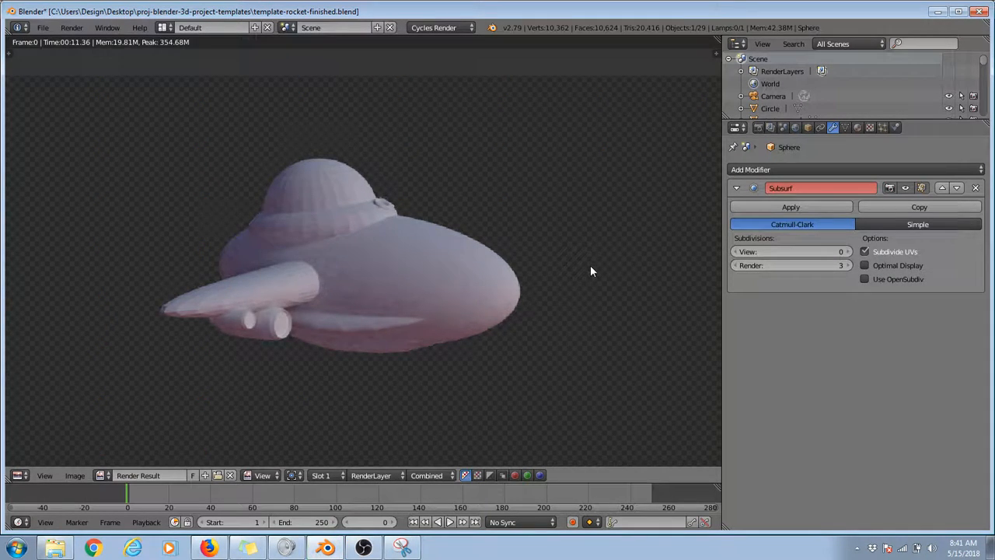
key("Escape")
Step: Set the main hull's Subsurf subdivisions to View 1 and Render 2
left_click(734, 265)
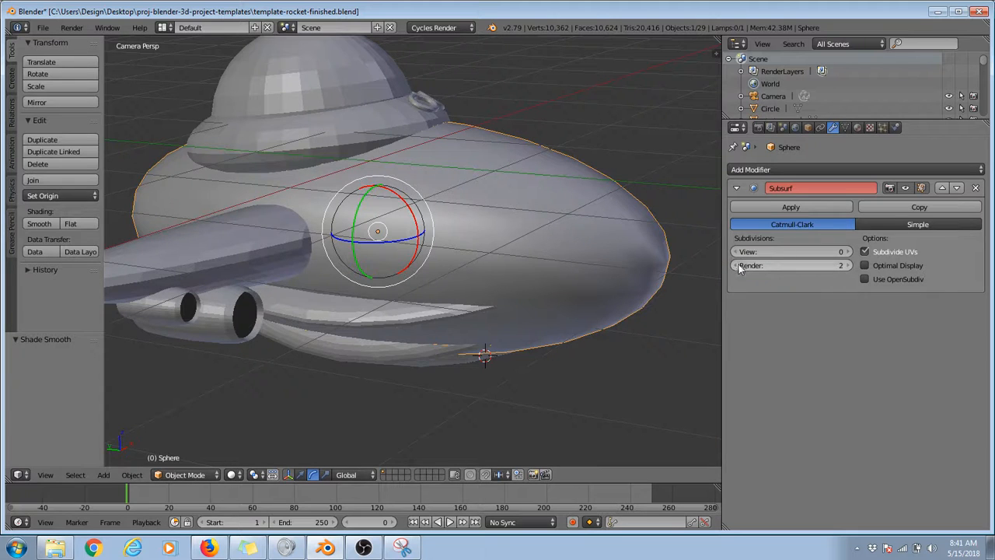
left_click(848, 251)
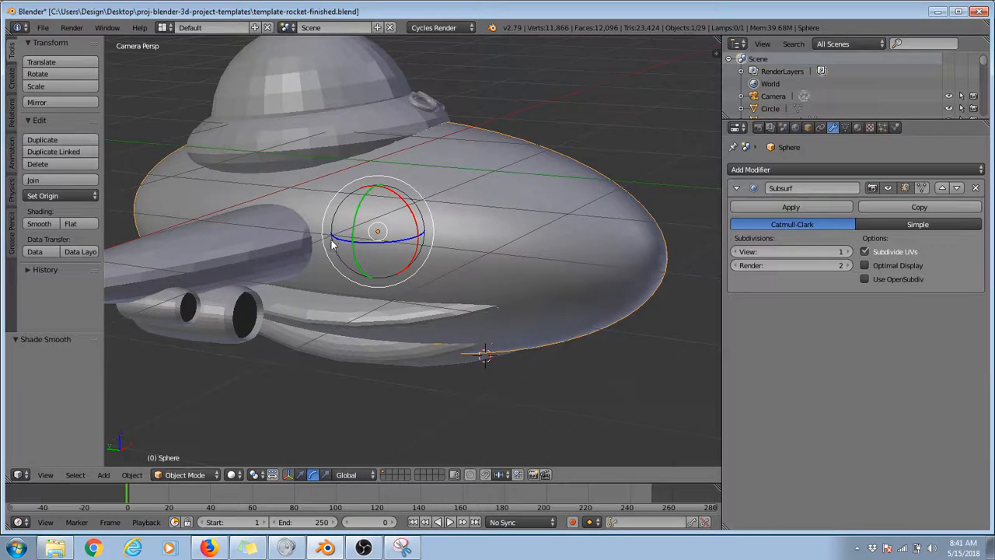
Step: Apply smooth shading and a Subdivision Surface modifier to the wing nearest the camera
scroll(391, 276, "down", 2)
right_click(283, 263)
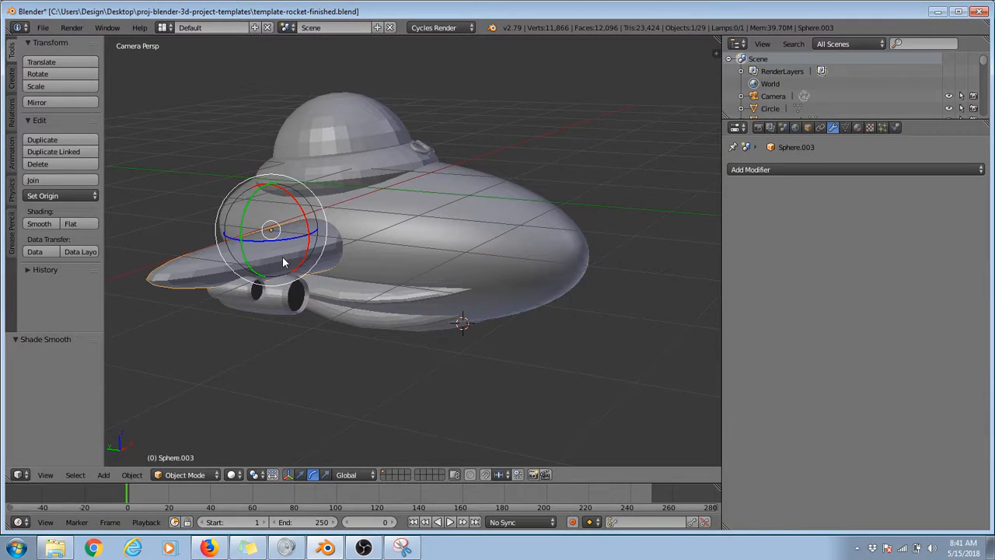
left_click(39, 224)
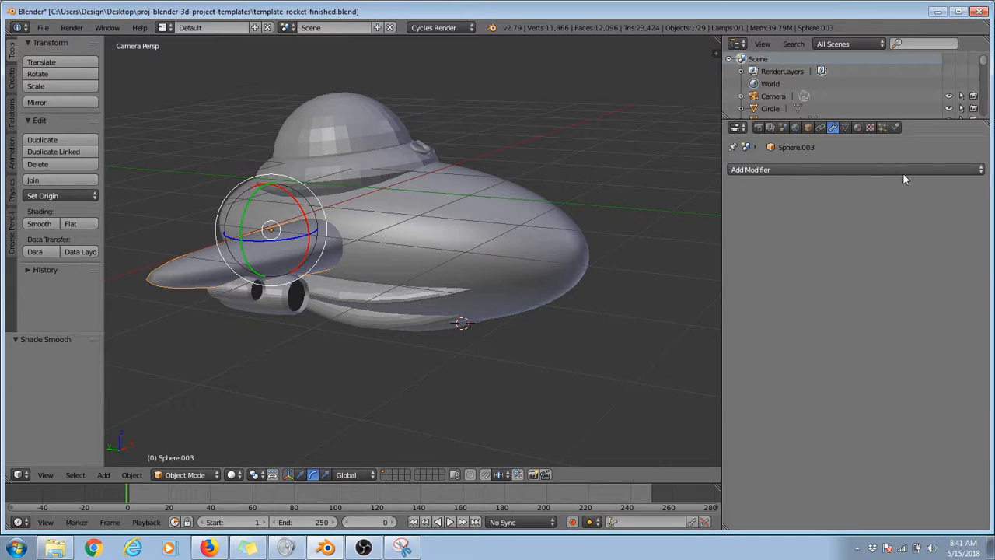
left_click(881, 170)
left_click(759, 362)
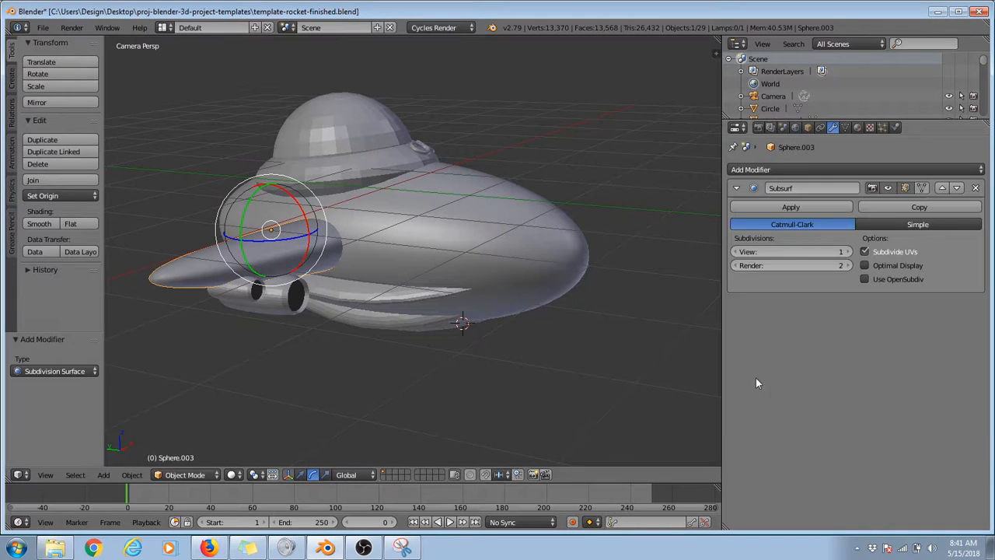
Step: Give the large and small engine tubes under the near wing a Subdivision Surface modifier and smooth shading
right_click(283, 293)
left_click(760, 169)
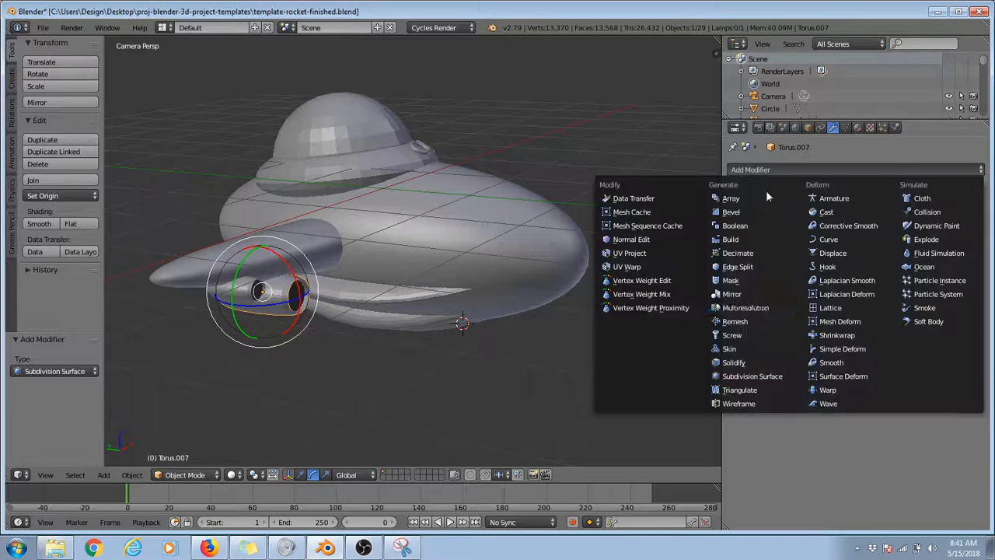
left_click(759, 378)
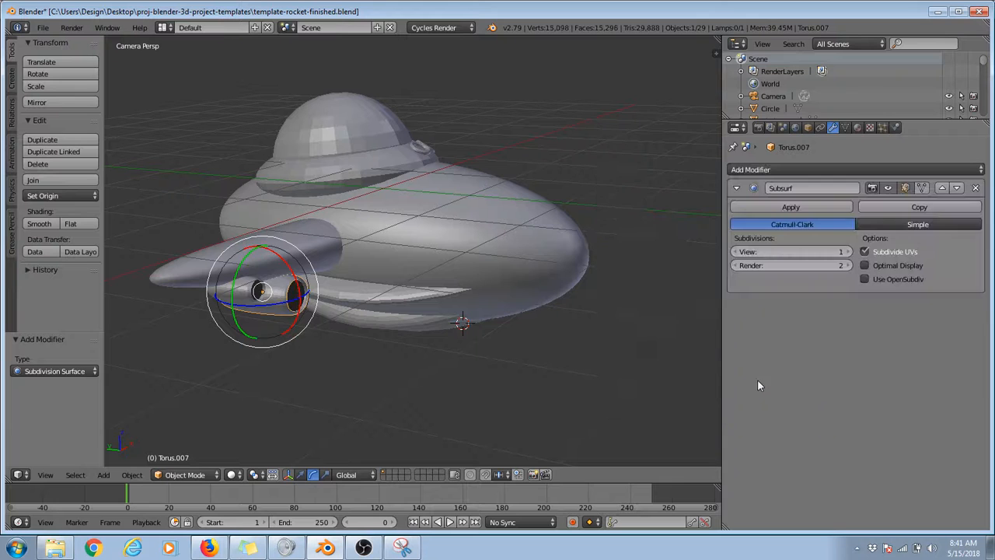
left_click(38, 223)
right_click(230, 299)
left_click(801, 169)
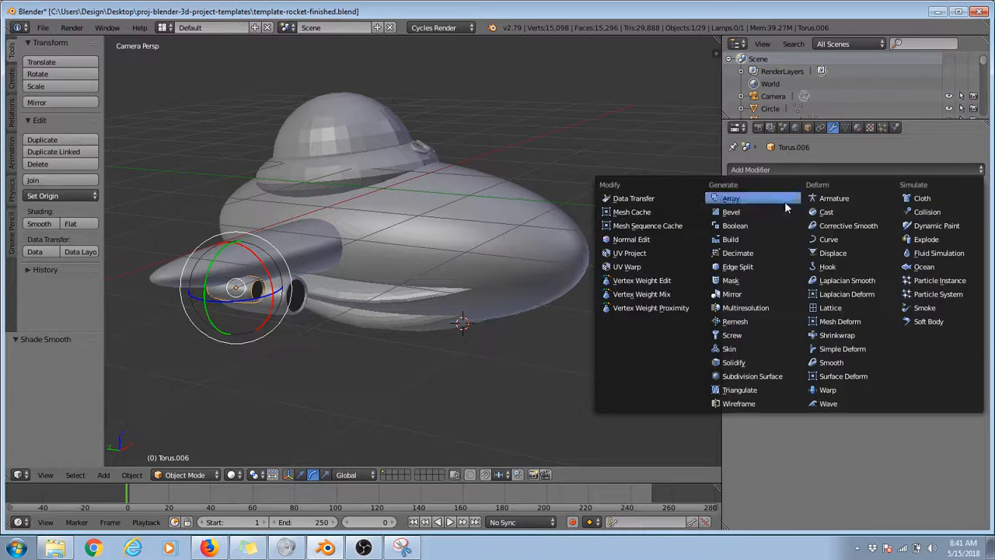
left_click(751, 378)
left_click(47, 224)
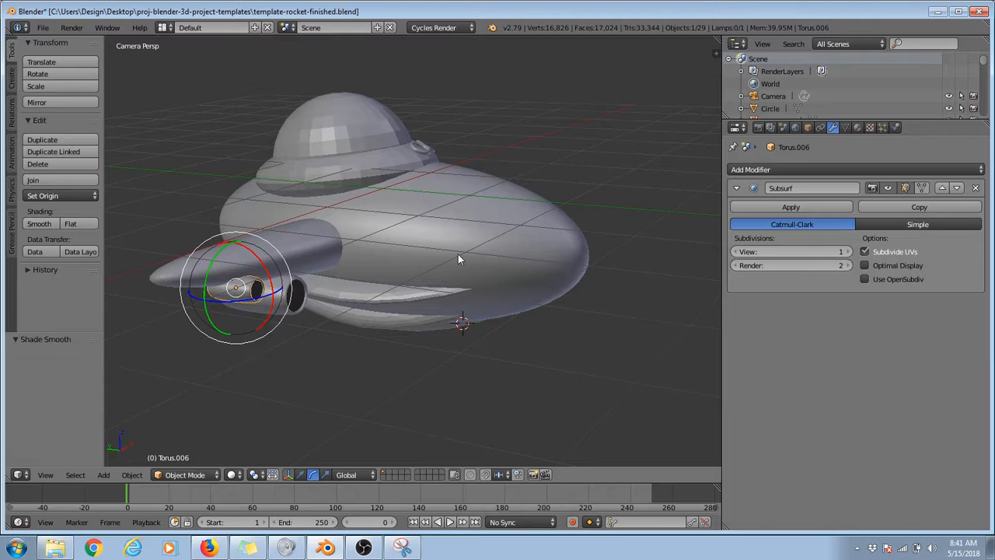
Step: Give both engine tubes under the opposite wing a Subdivision Surface modifier and smooth shading
middle_click_drag(459, 256, 570, 266)
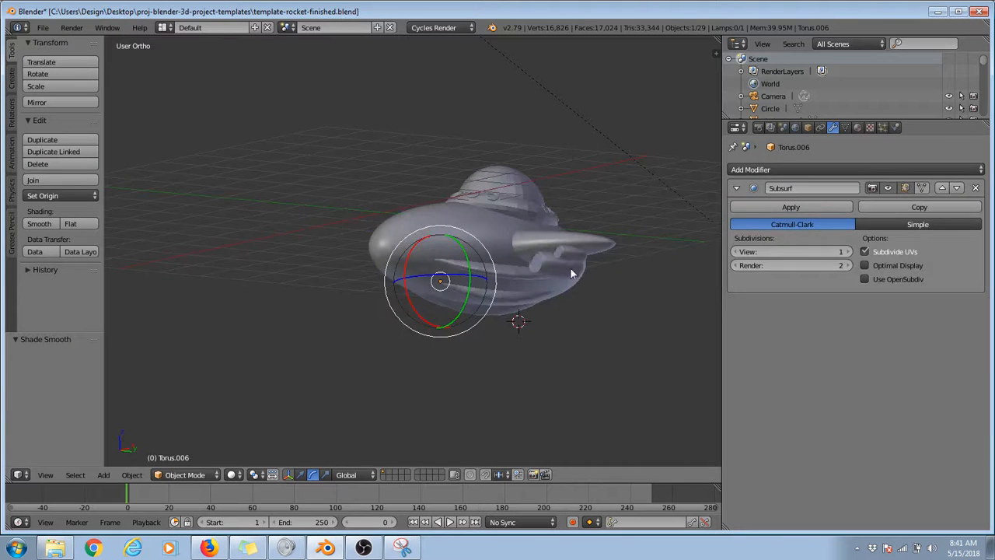
right_click(570, 267)
left_click(759, 171)
left_click(752, 375)
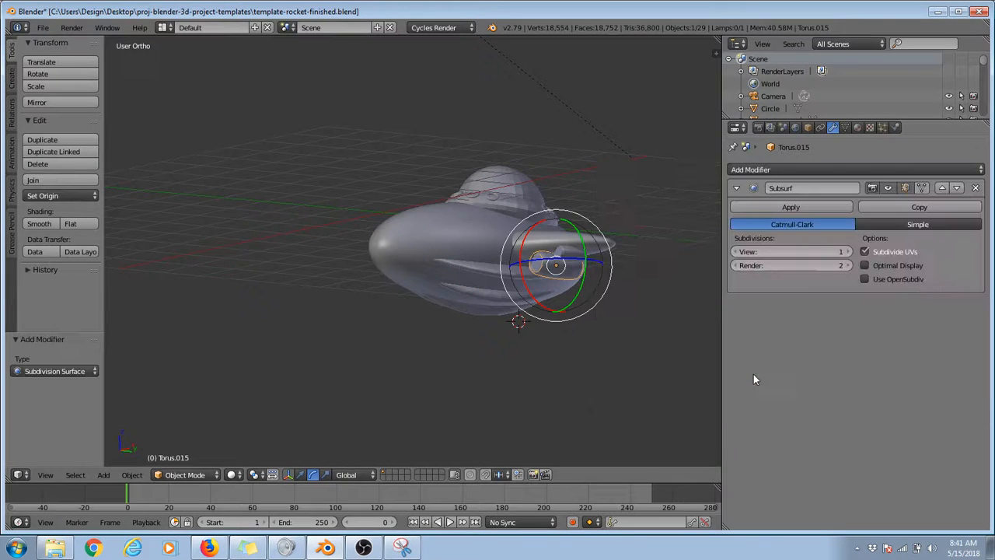
left_click(38, 224)
scroll(464, 238, "up", 3)
right_click(685, 255)
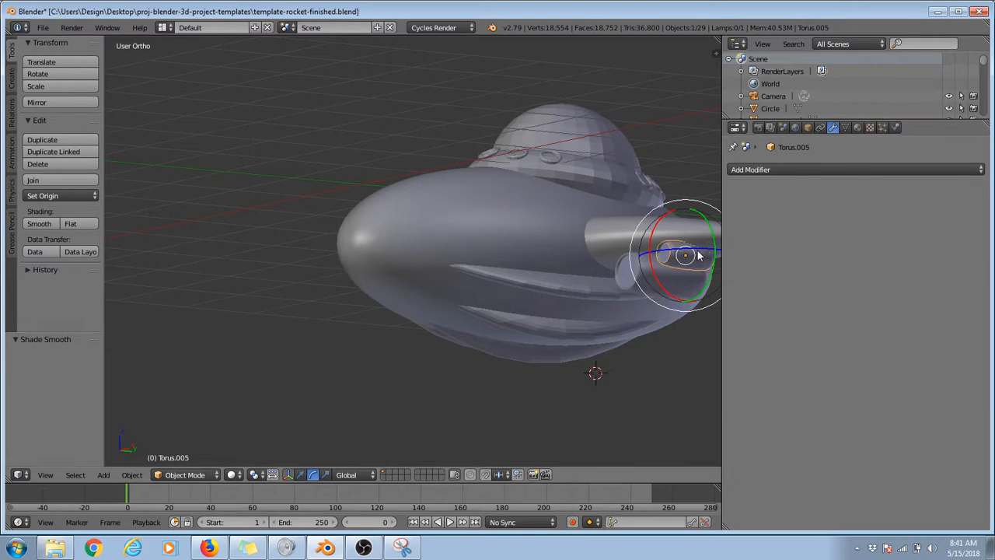
left_click(844, 167)
left_click(732, 377)
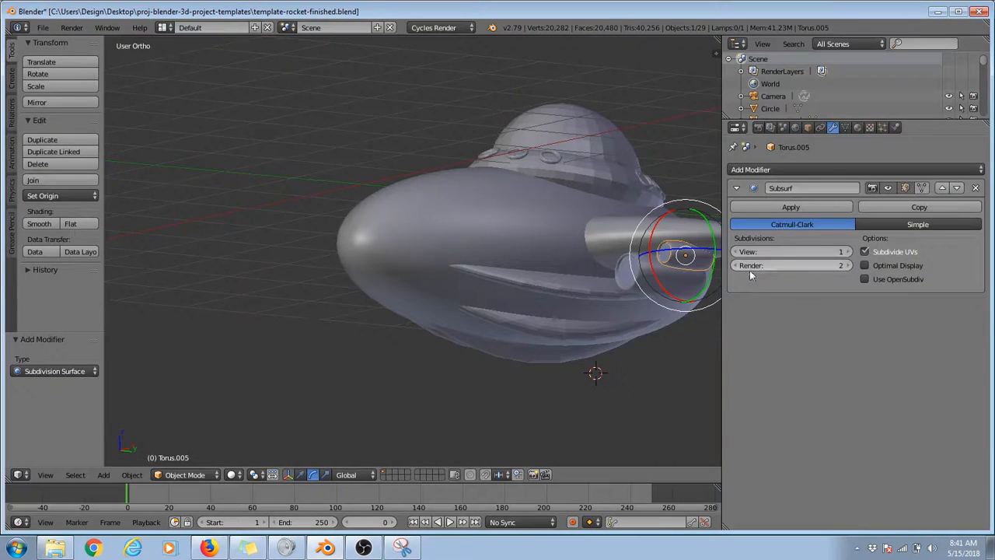
left_click(40, 224)
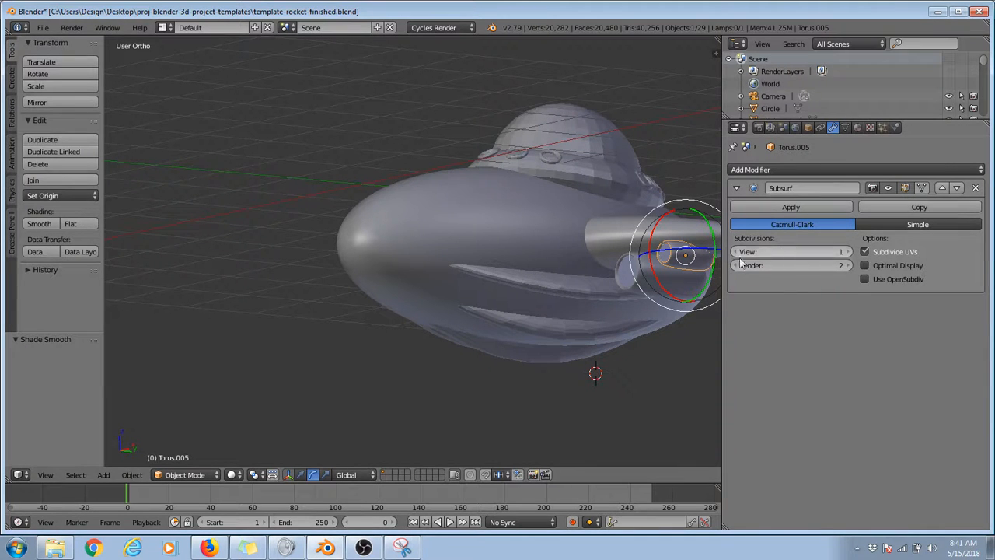
Step: Apply smooth shading to each of the five curved ridges along the underside of the hull
right_click(533, 283)
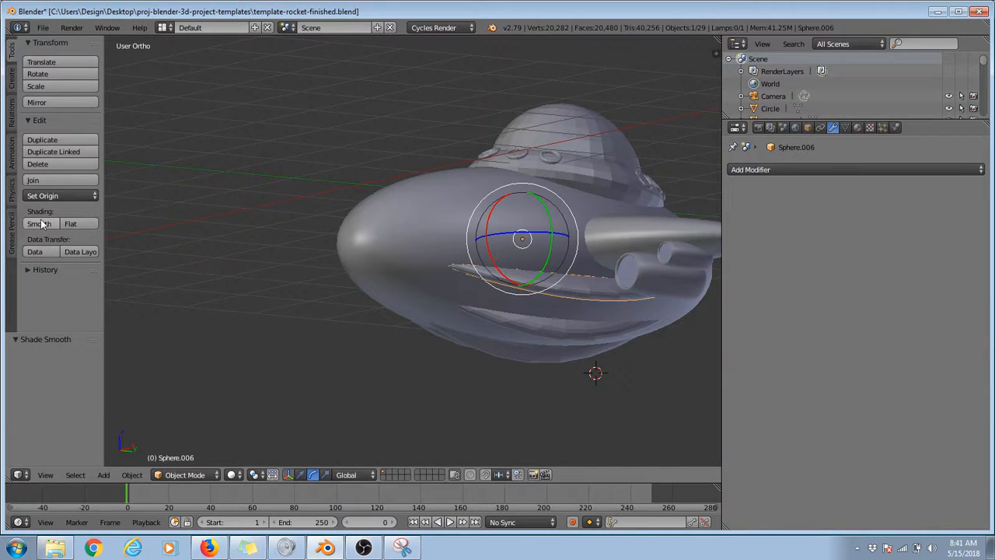
right_click(526, 305)
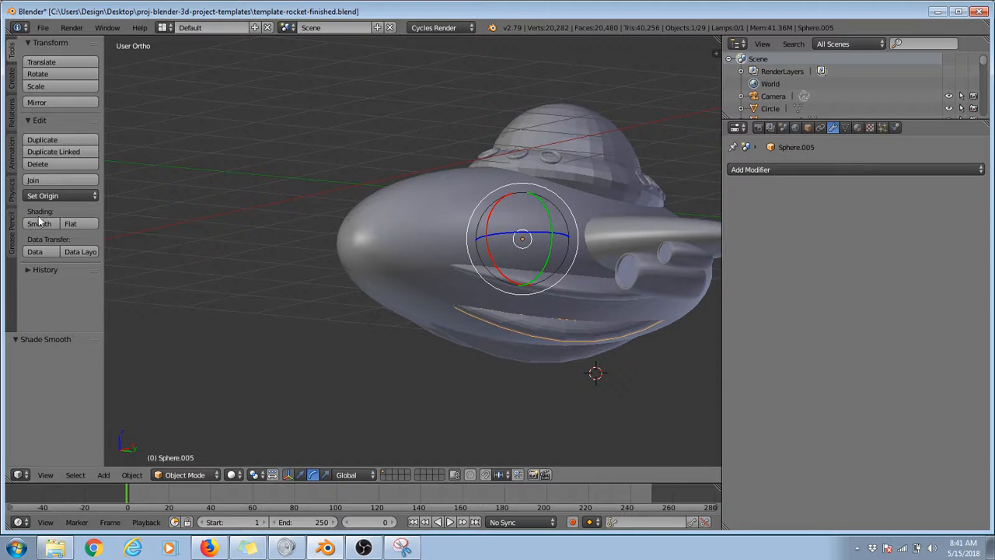
right_click(504, 353)
middle_click_drag(504, 354, 551, 297)
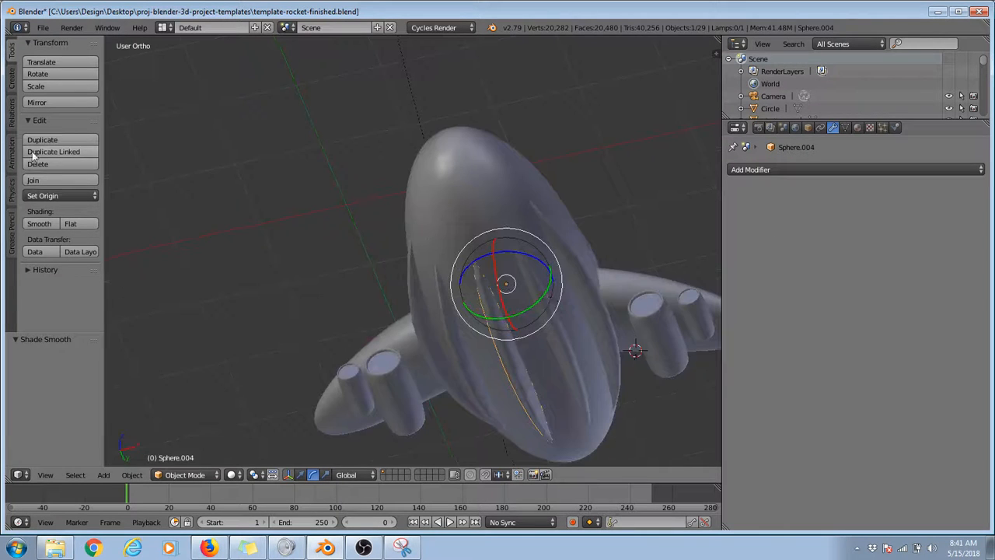
middle_click_drag(475, 237, 411, 342)
right_click(411, 343)
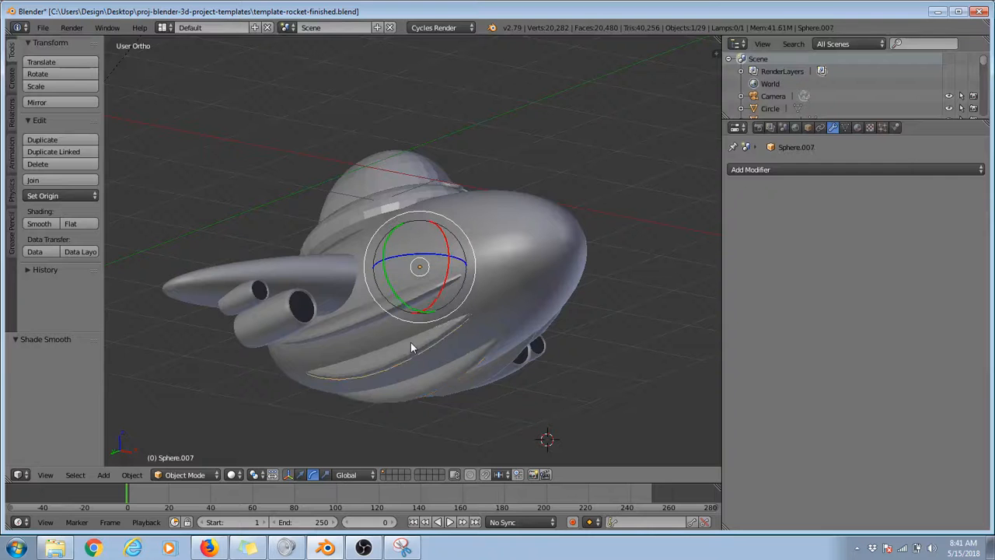
left_click(39, 224)
right_click(350, 327)
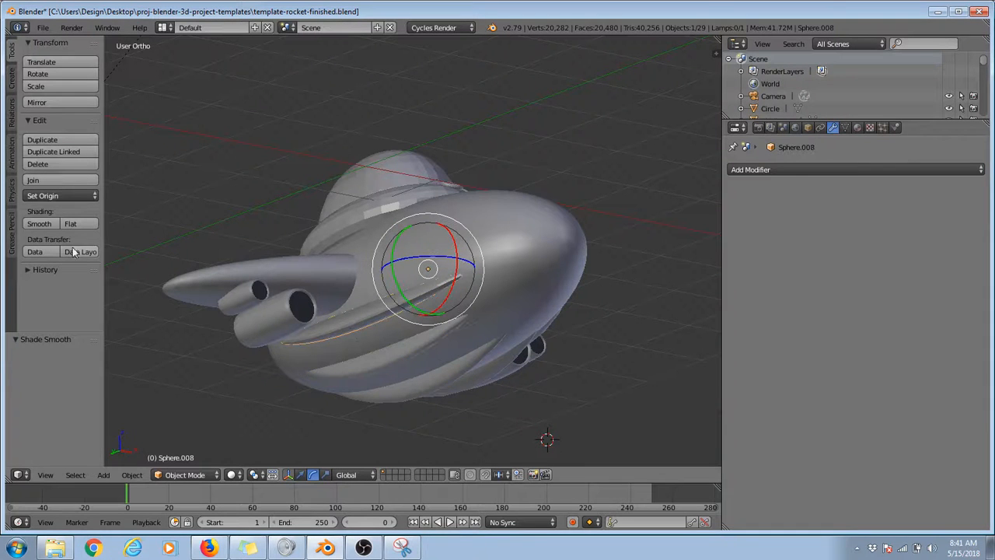
left_click(39, 223)
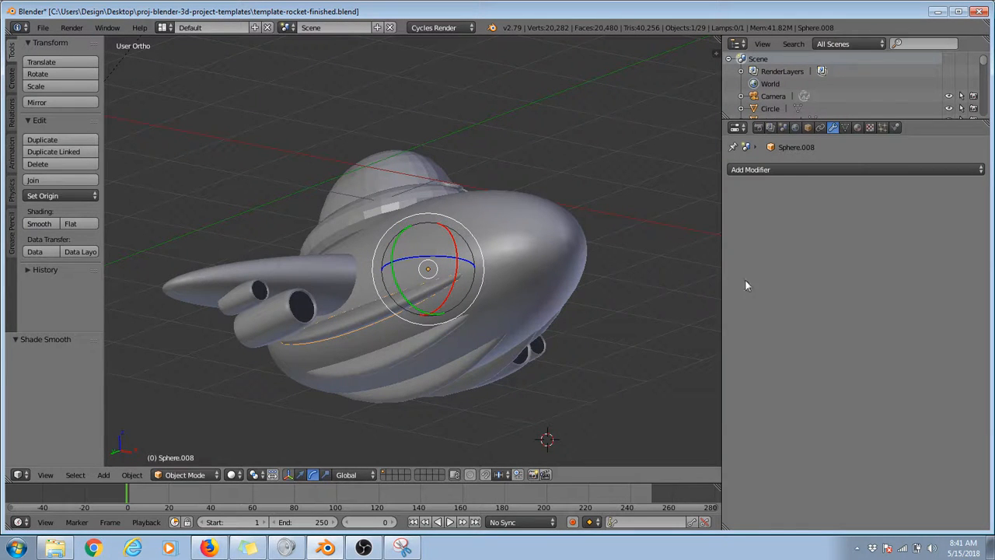
Step: Add a Subdivision Surface modifier to the two ridges on the near side of the hull and the central bottom ridge
left_click(784, 169)
left_click(747, 376)
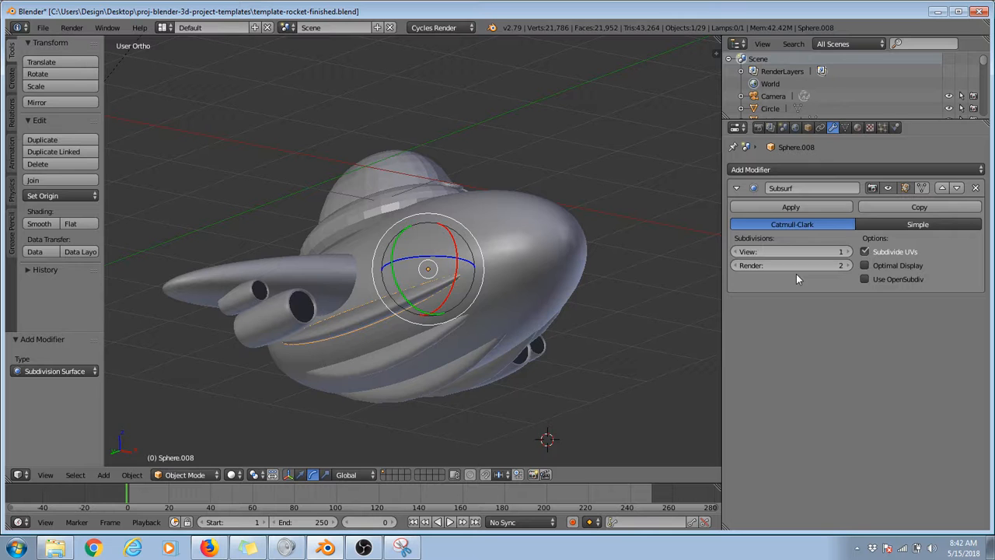
right_click(403, 345)
left_click(772, 170)
left_click(753, 376)
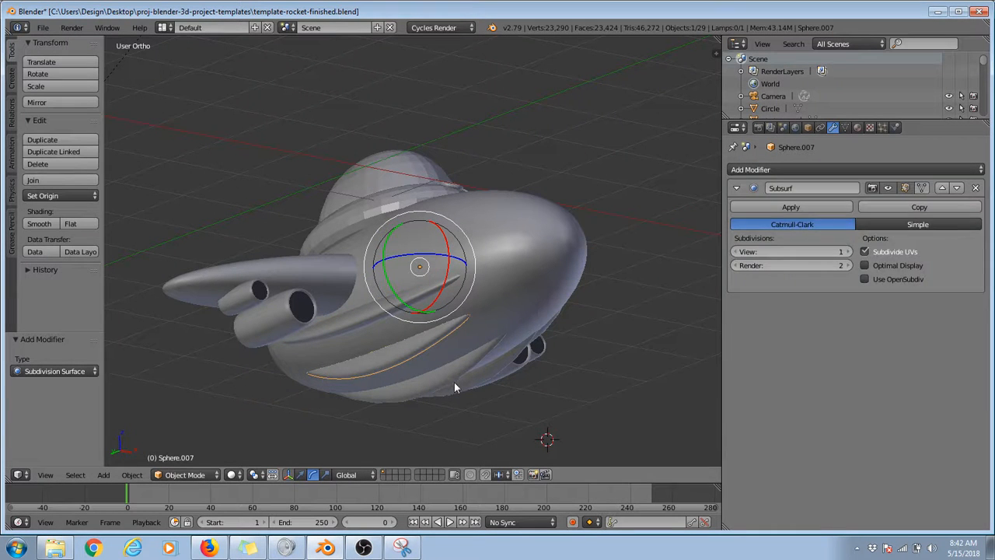
right_click(455, 381)
left_click(742, 171)
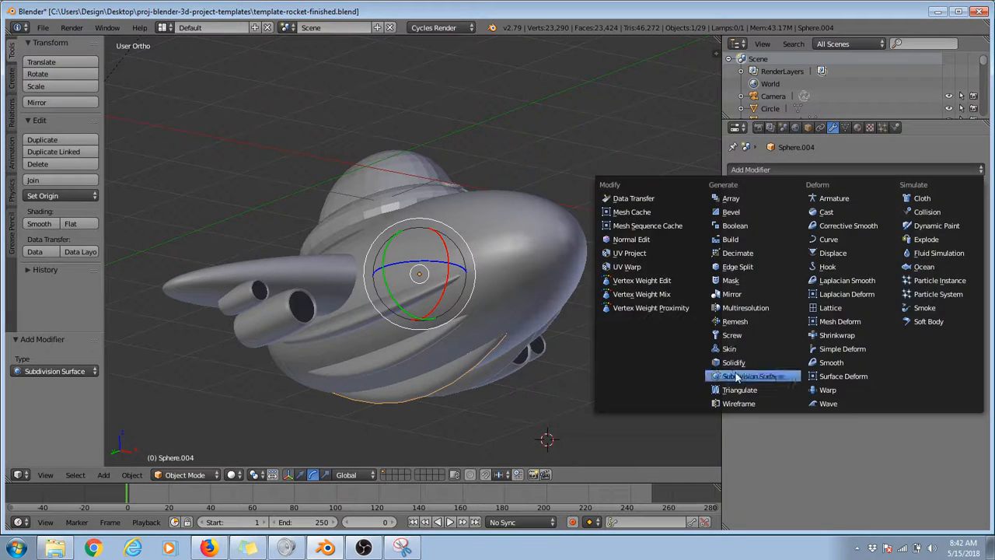
left_click(738, 378)
Step: Add a Subdivision Surface modifier to the two remaining ridges on the opposite side of the hull
middle_click_drag(575, 360, 399, 303)
right_click(569, 378)
left_click(774, 169)
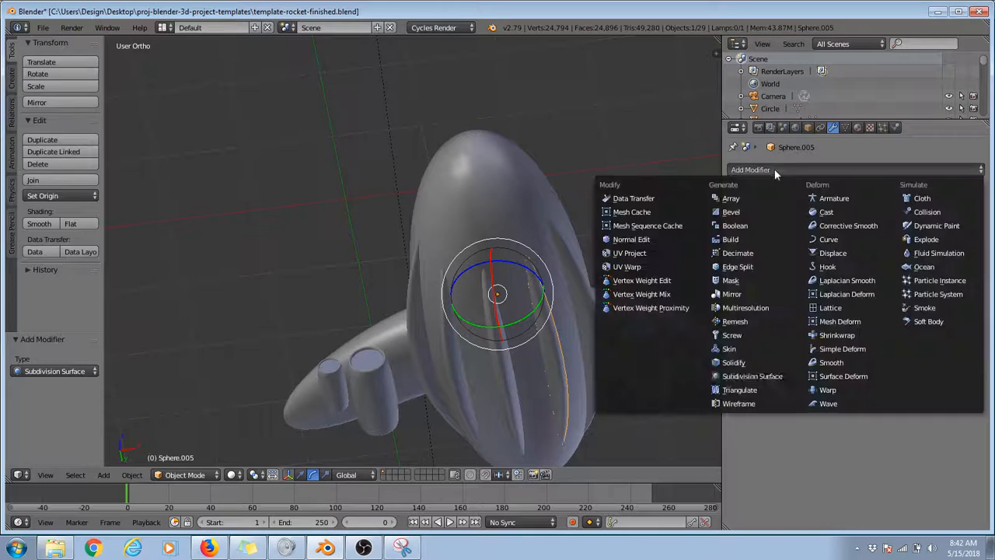
left_click(741, 376)
middle_click_drag(557, 293, 544, 282)
right_click(568, 261)
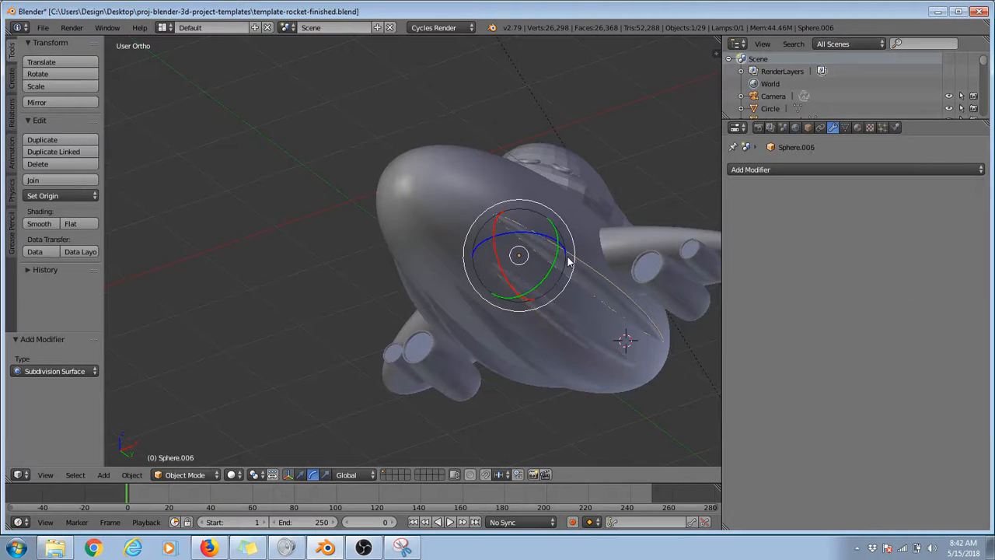
left_click(752, 170)
left_click(740, 378)
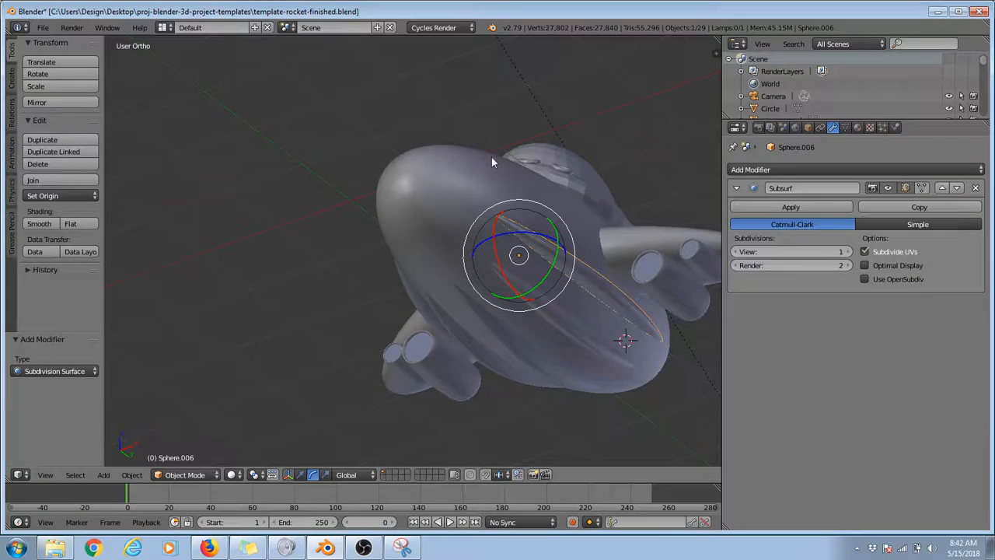
Step: Give the flattened base beneath the cockpit dome a Subdivision Surface modifier and smooth shading
middle_click_drag(493, 159, 397, 134)
right_click(519, 168)
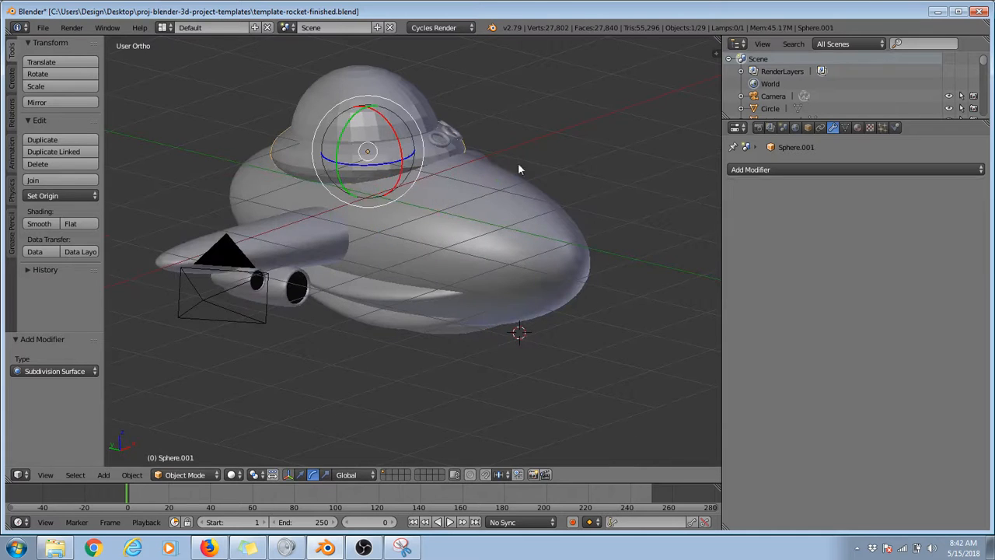
left_click(753, 169)
left_click(740, 378)
left_click(39, 224)
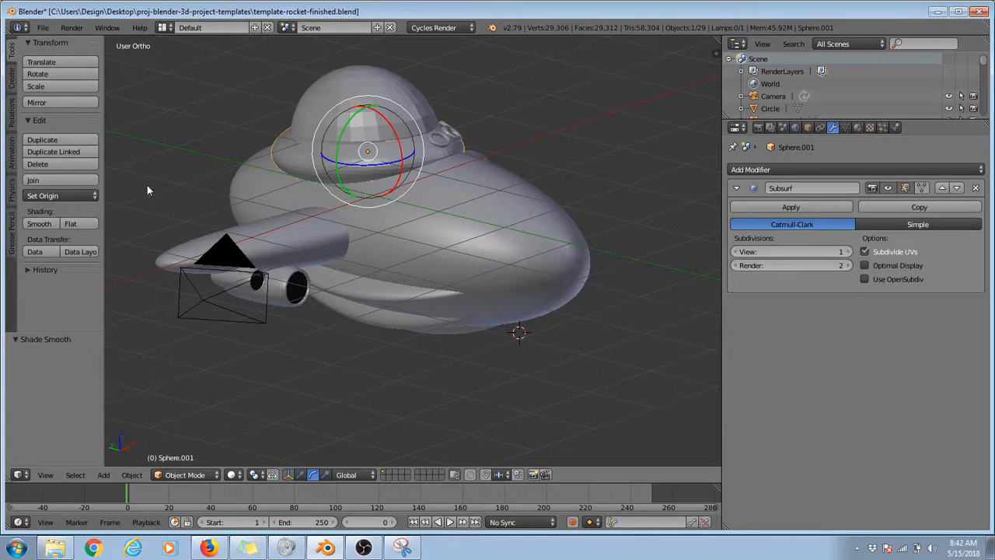
Step: Give the cockpit dome a Subdivision Surface modifier and smooth shading
right_click(339, 101)
left_click(777, 170)
left_click(750, 377)
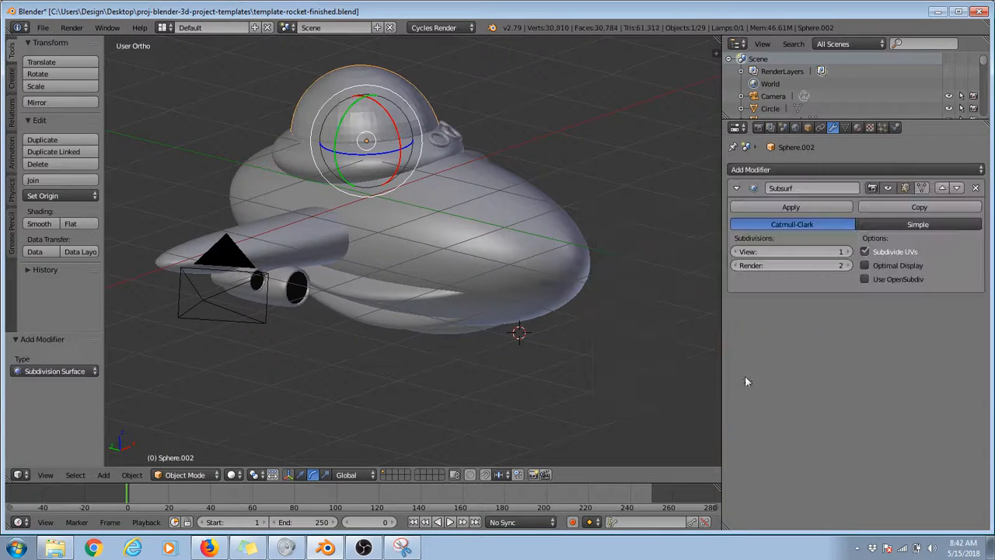
left_click(48, 224)
Step: Apply smooth shading to the three porthole rings at the nose end of the cockpit base
middle_click_drag(338, 216, 543, 296)
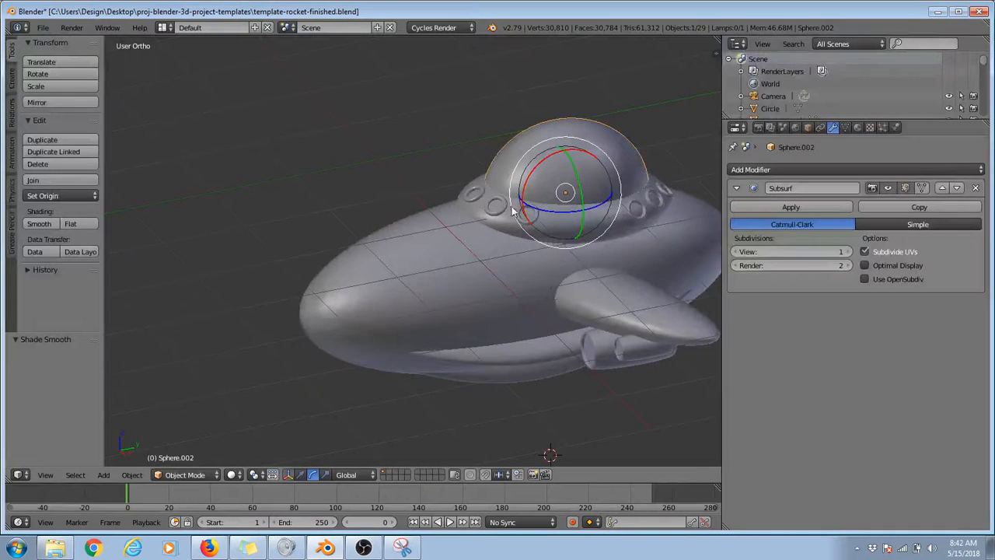
scroll(543, 297, "up", 5)
right_click(531, 151)
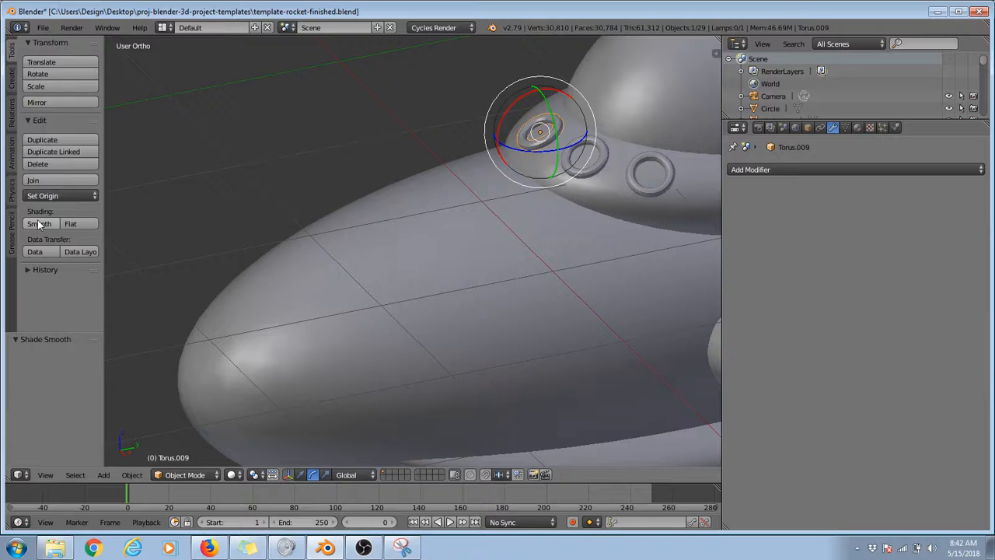
right_click(608, 154)
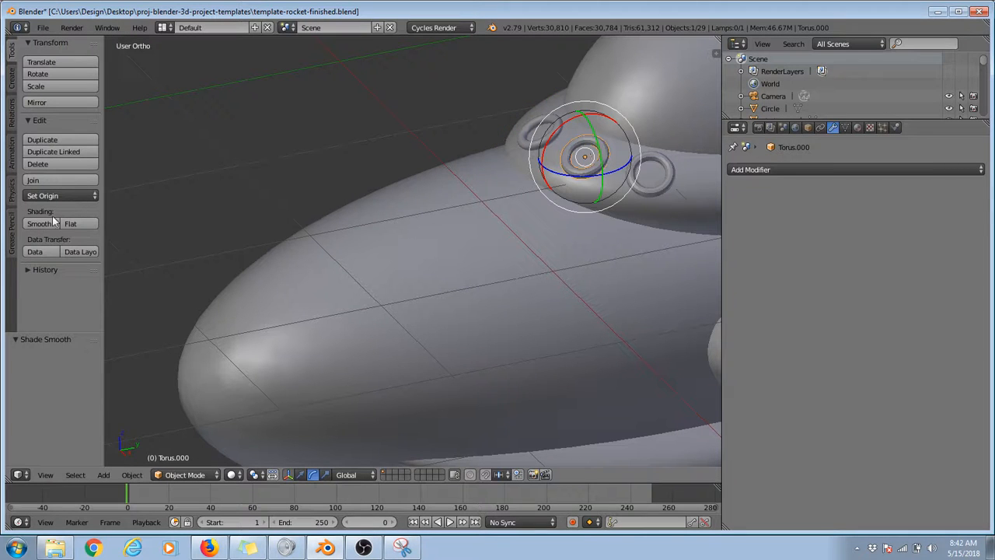
right_click(657, 189)
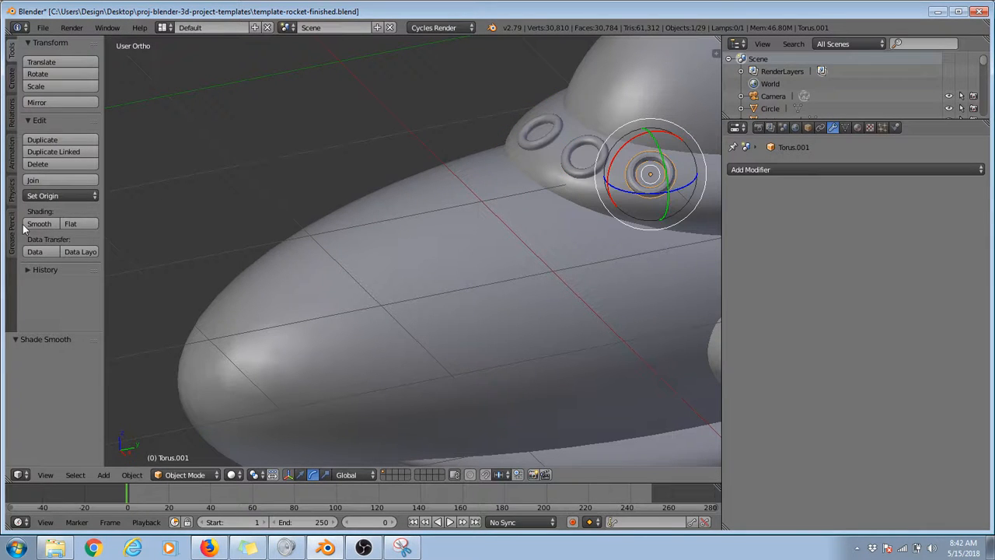
Step: Apply smooth shading to the three porthole rings at the rear end of the cockpit base
scroll(515, 205, "down", 5)
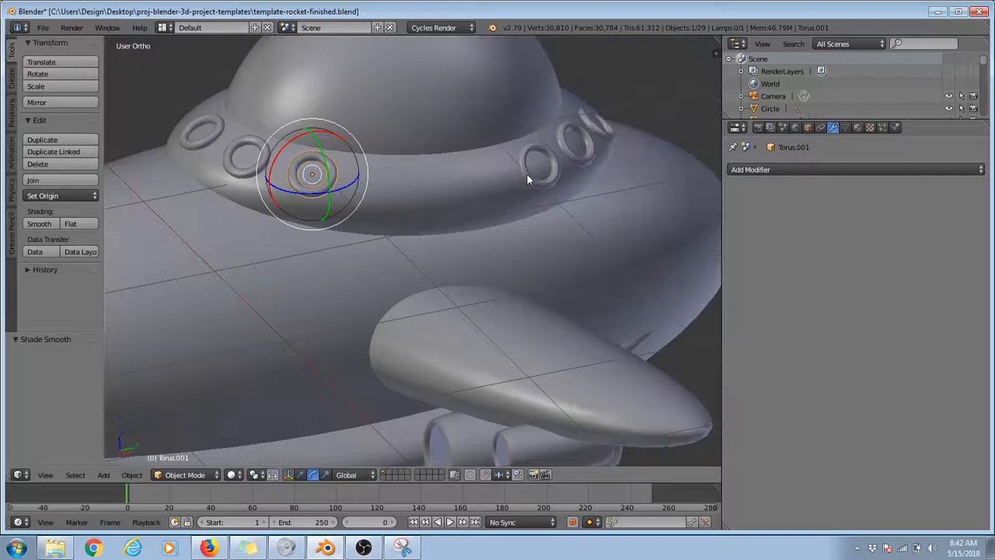
right_click(533, 176)
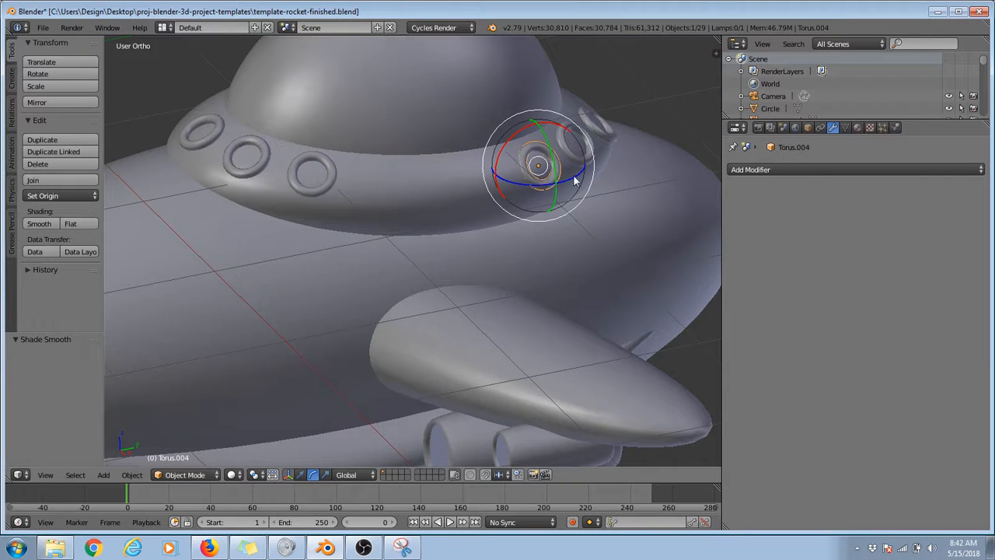
right_click(580, 146)
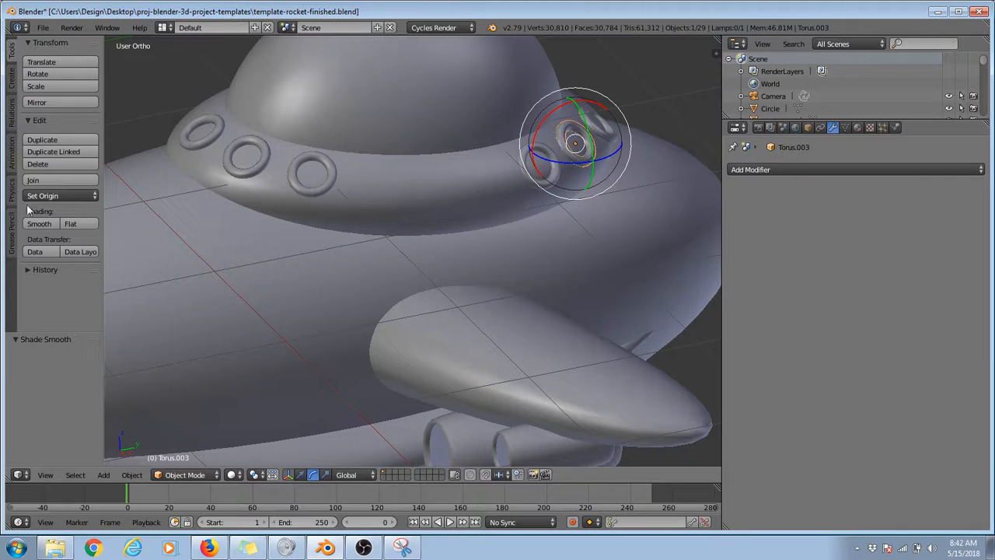
right_click(610, 142)
Step: View the rocket through the scene camera and open the render settings
scroll(370, 166, "down", 3)
middle_click_drag(370, 165, 595, 224)
key("KP_0")
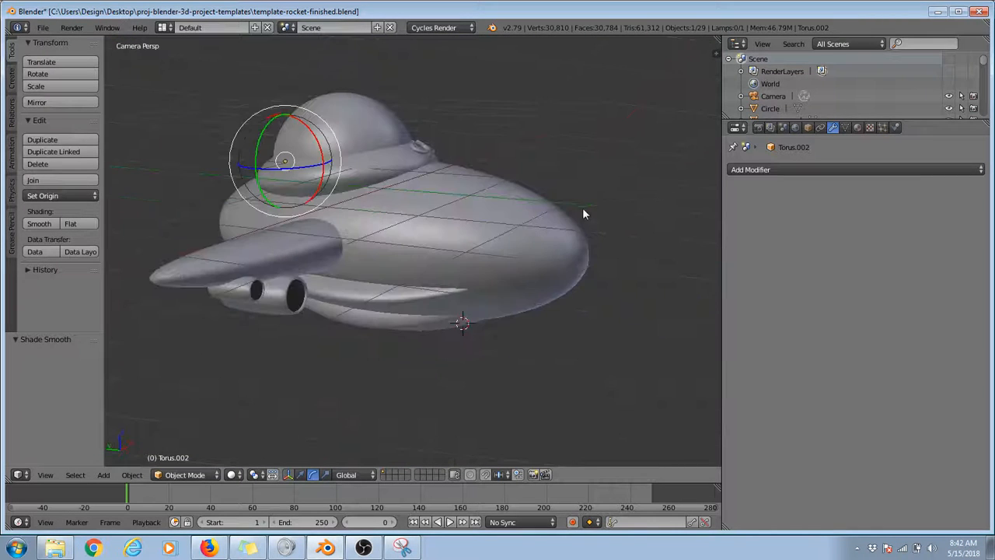
left_click(758, 128)
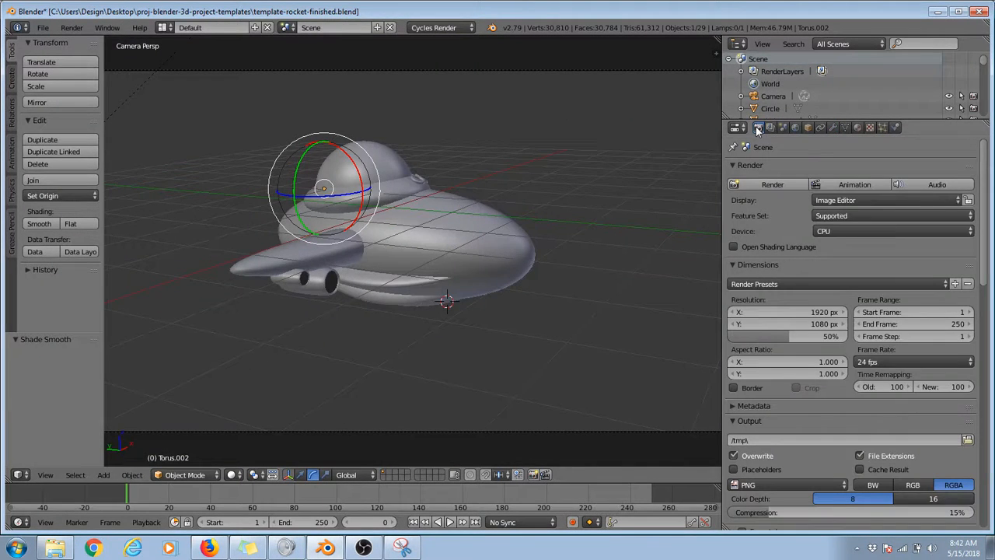
scroll(775, 184, "down", 7)
scroll(778, 187, "up", 7)
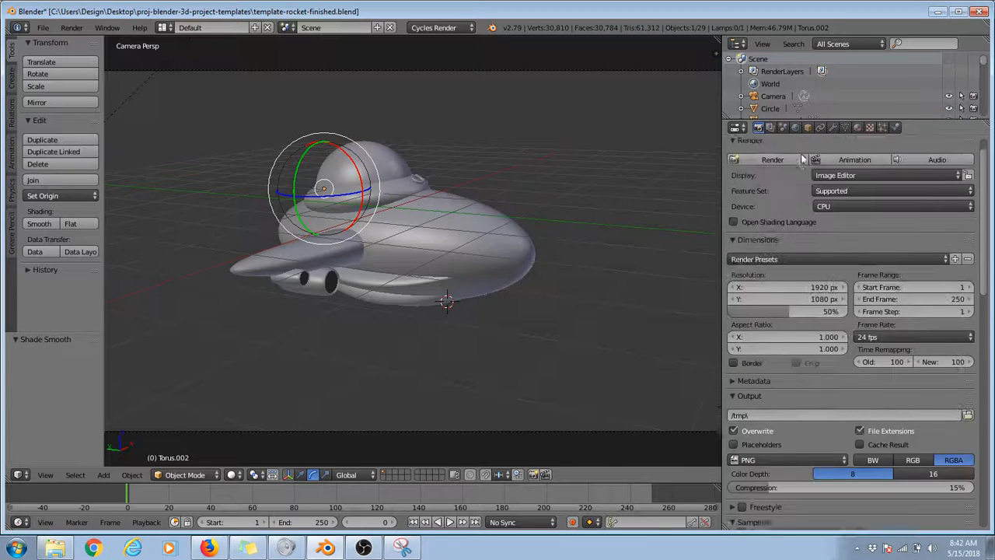
left_click(857, 127)
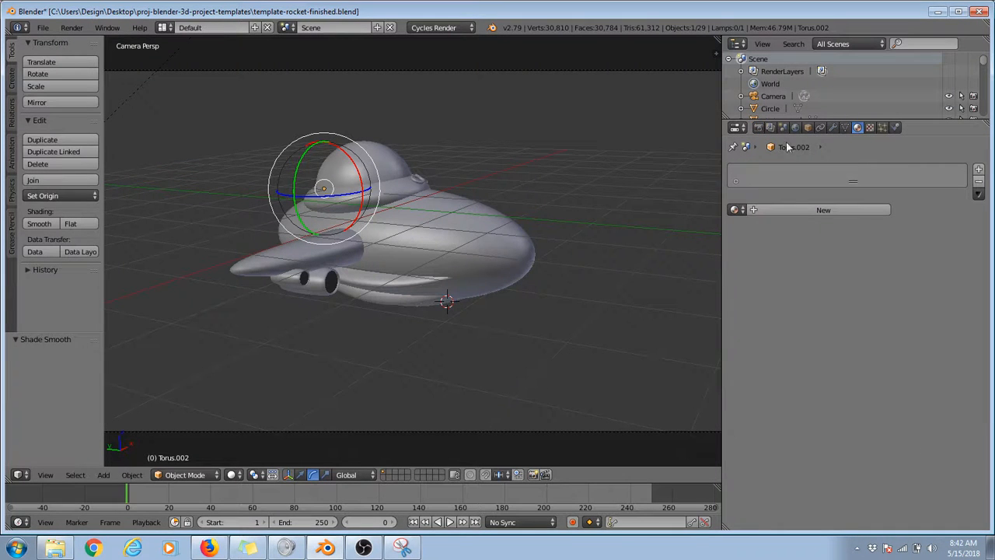
left_click(759, 128)
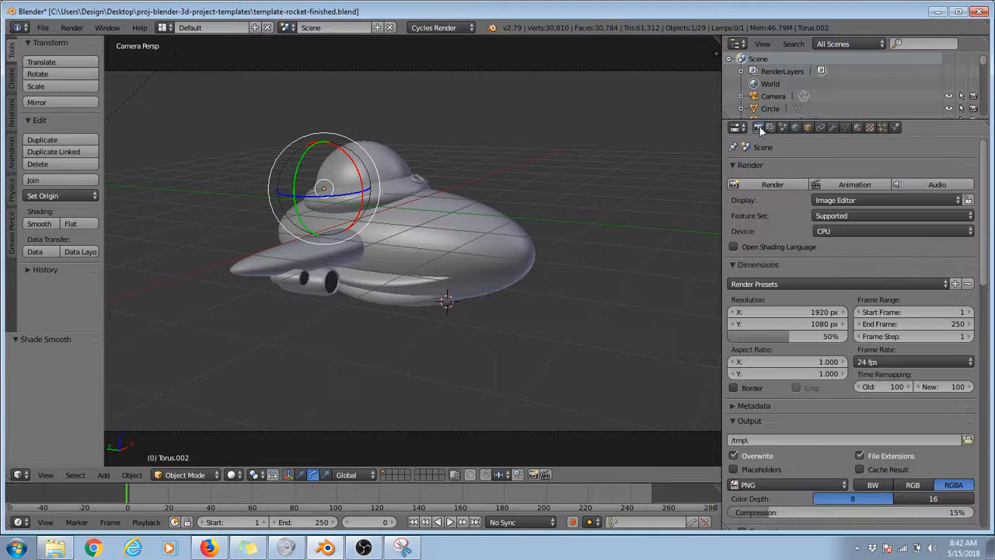
Step: Select the rocket's main hull and render the camera view to inspect the smoothed model
right_click(476, 288)
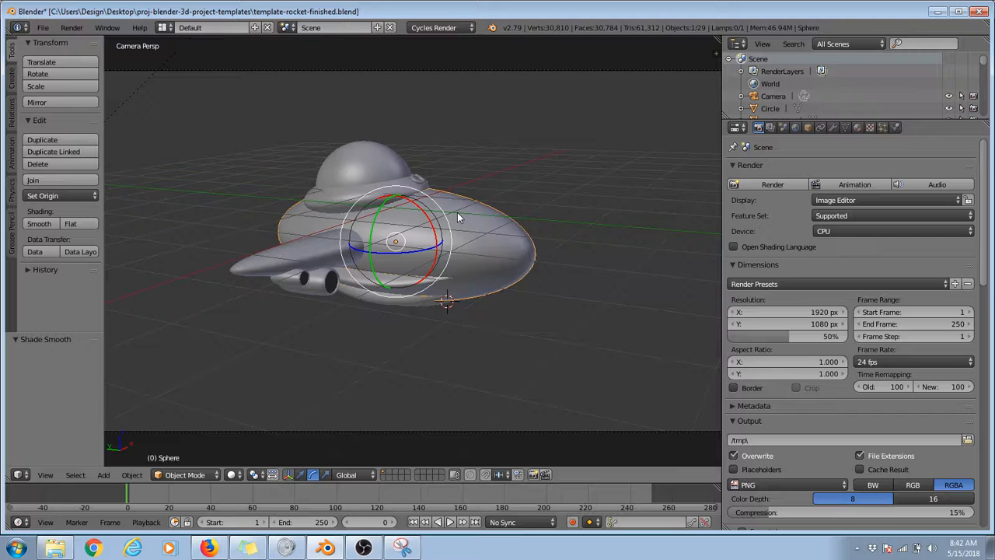
key("F12")
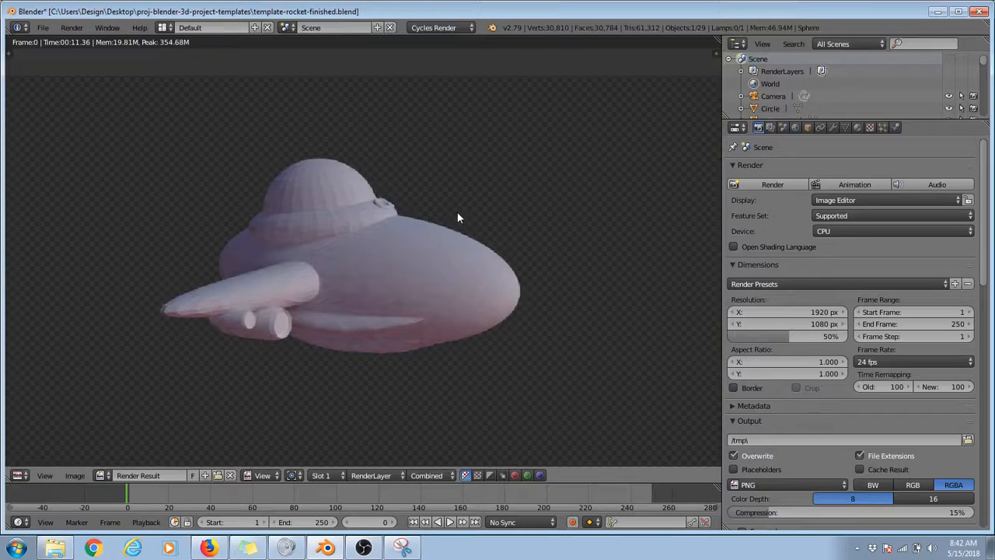
scroll(458, 213, "up", 3)
scroll(392, 203, "down", 3)
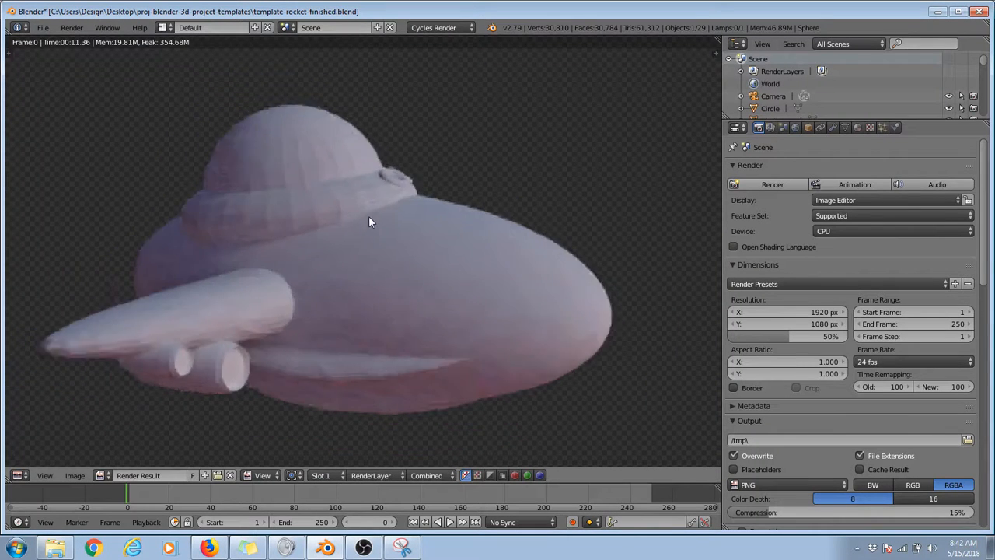
key("Escape")
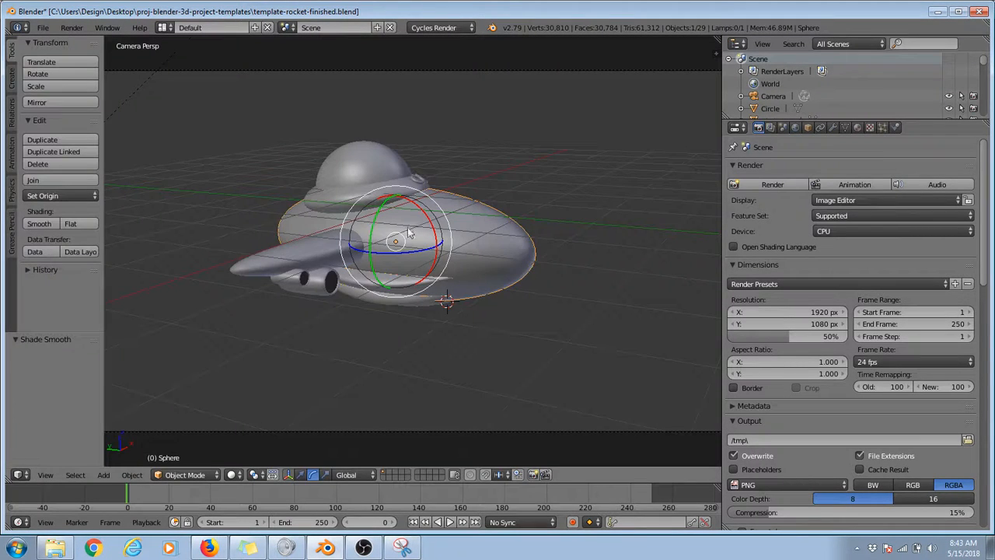
key("g")
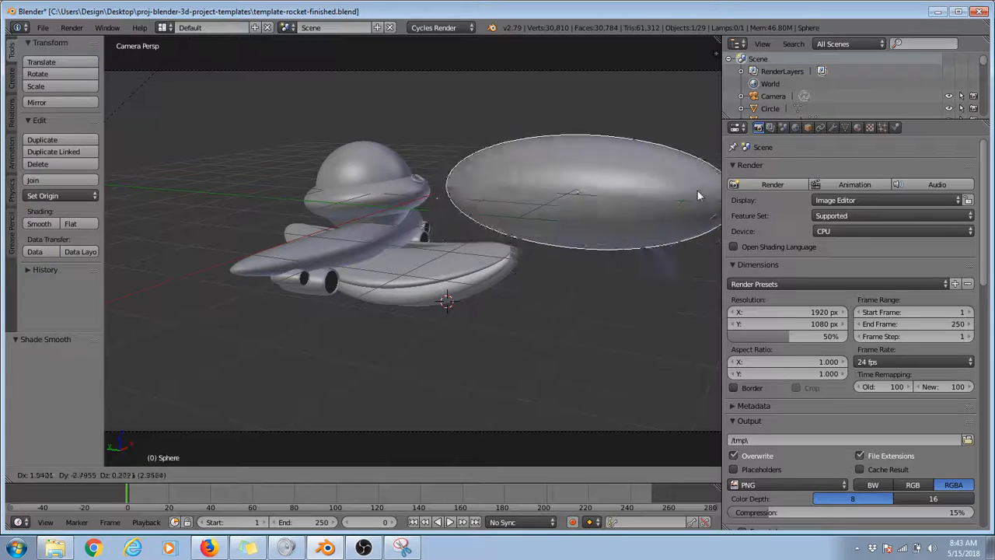
key("Escape")
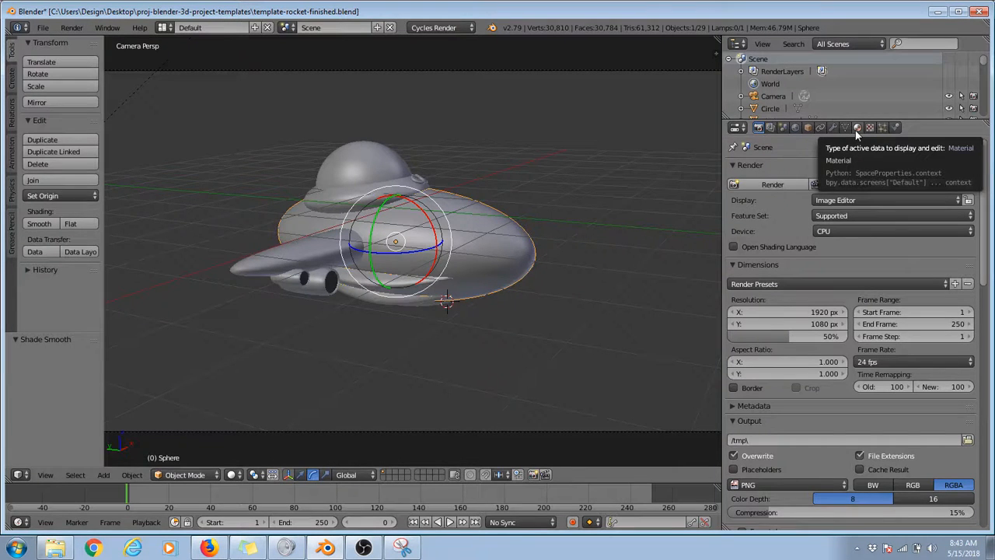
Step: Capture the Blender screen with Snipping Tool and mark the hull in red pen with a line leading to the material properties
left_click(402, 549)
left_click(517, 47)
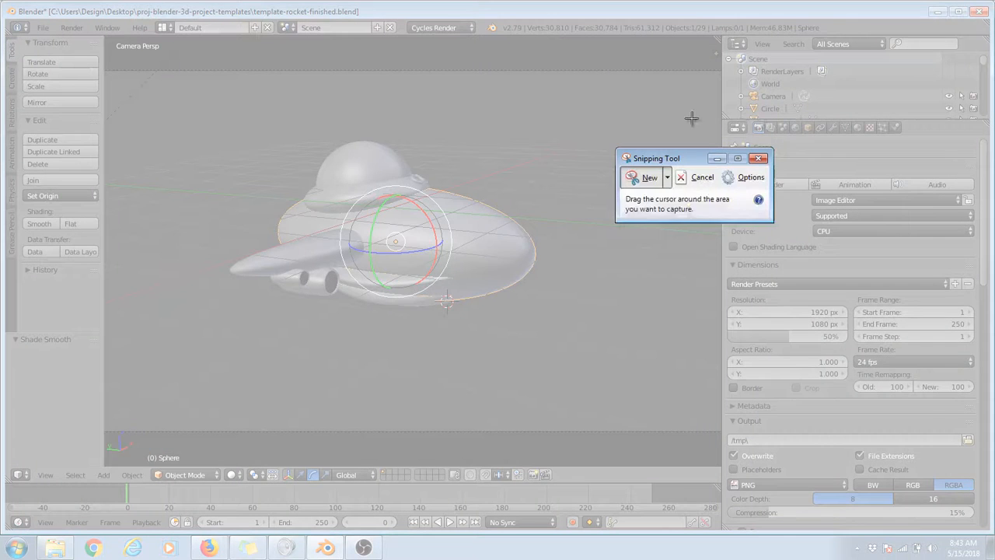
mouse_move(176, 22)
left_mouse_down()
mouse_move(478, 127)
mouse_move(992, 393)
left_mouse_up()
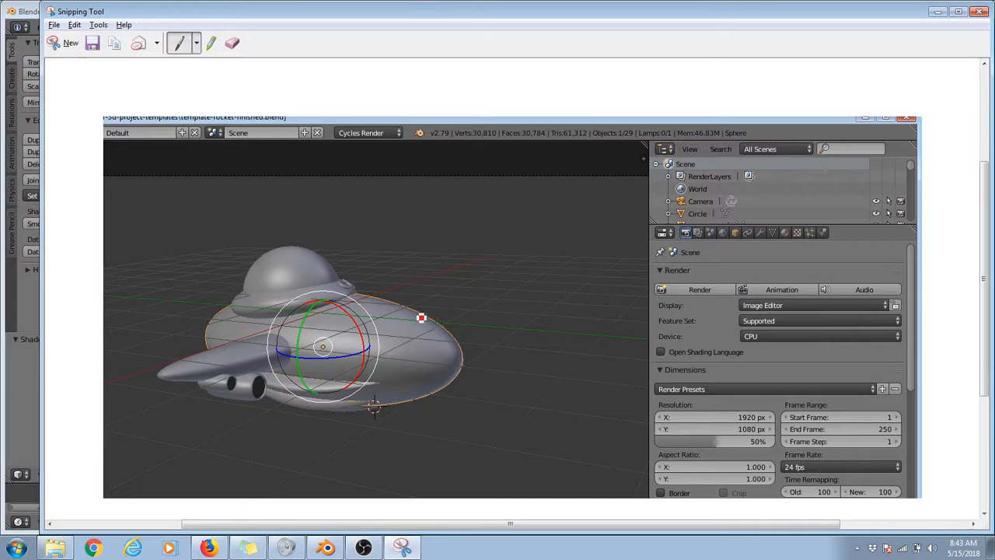
mouse_move(391, 300)
left_mouse_down()
mouse_move(427, 314)
mouse_move(456, 351)
mouse_move(387, 407)
mouse_move(221, 355)
mouse_move(392, 324)
mouse_move(452, 325)
mouse_move(739, 173)
mouse_move(786, 234)
left_mouse_up()
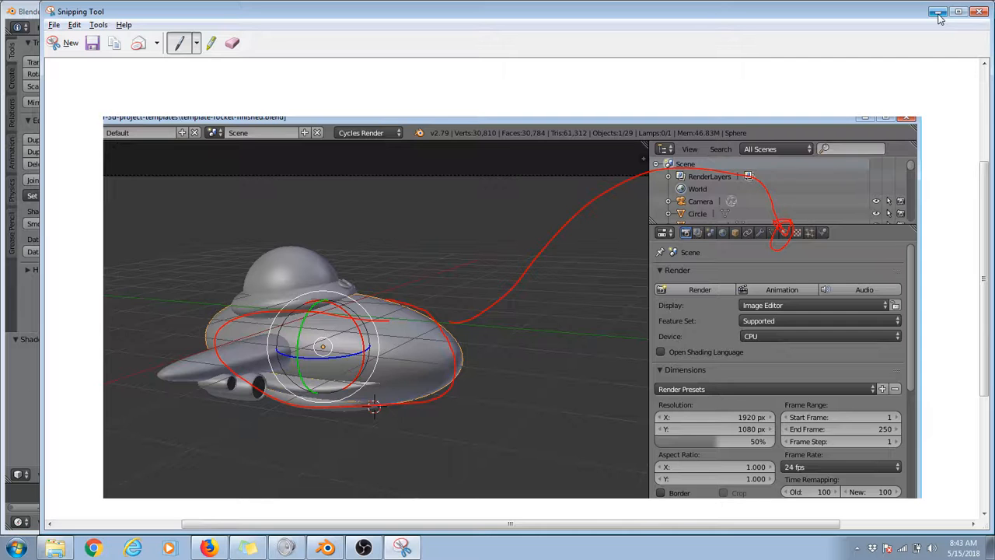
left_click(939, 12)
Step: Assign the existing metal-glossy material to the main hull
left_click(858, 127)
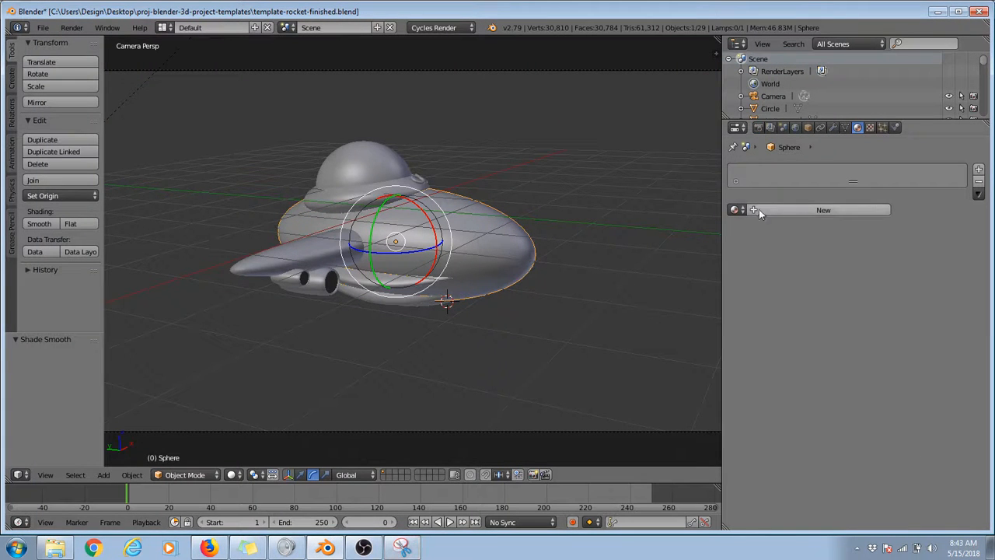
left_click(839, 211)
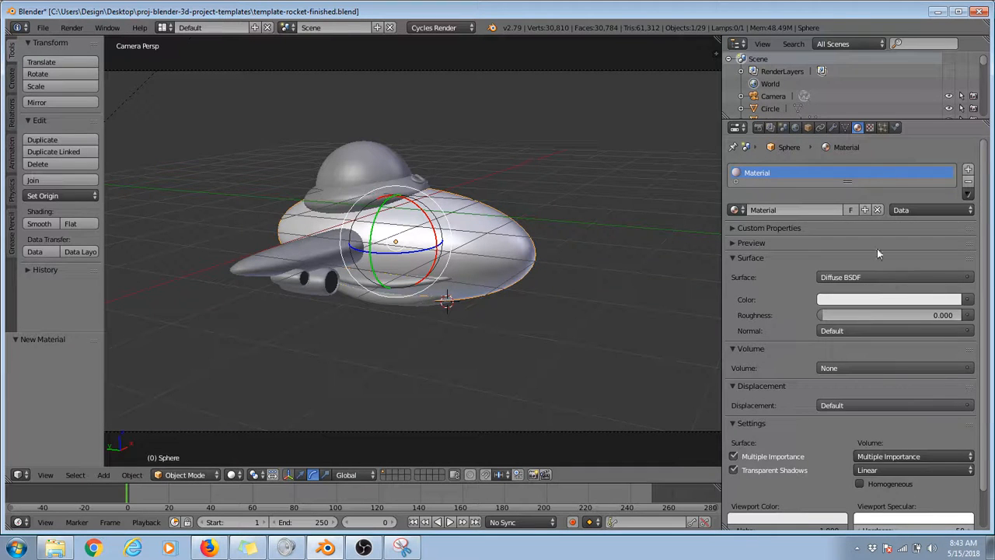
left_click(878, 210)
left_click(740, 210)
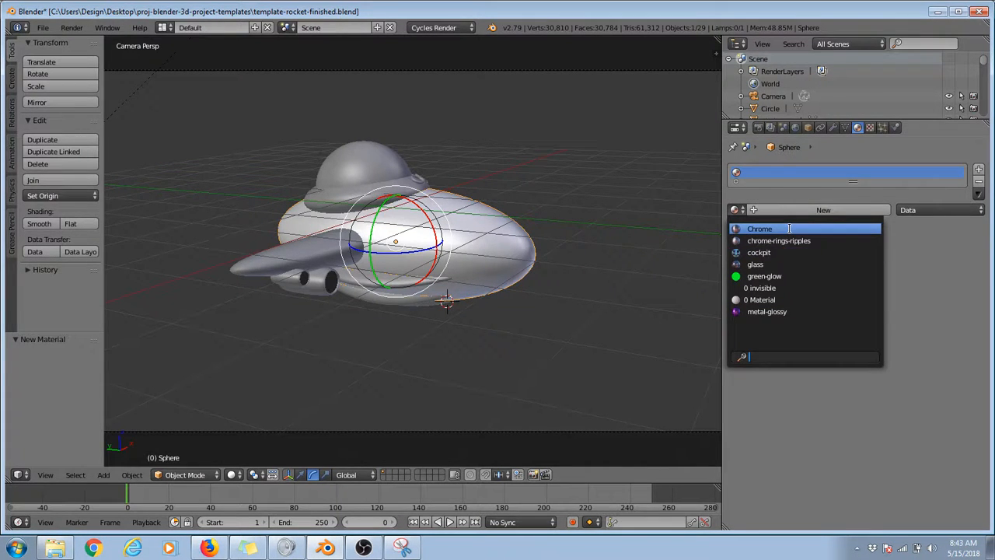
left_click(789, 313)
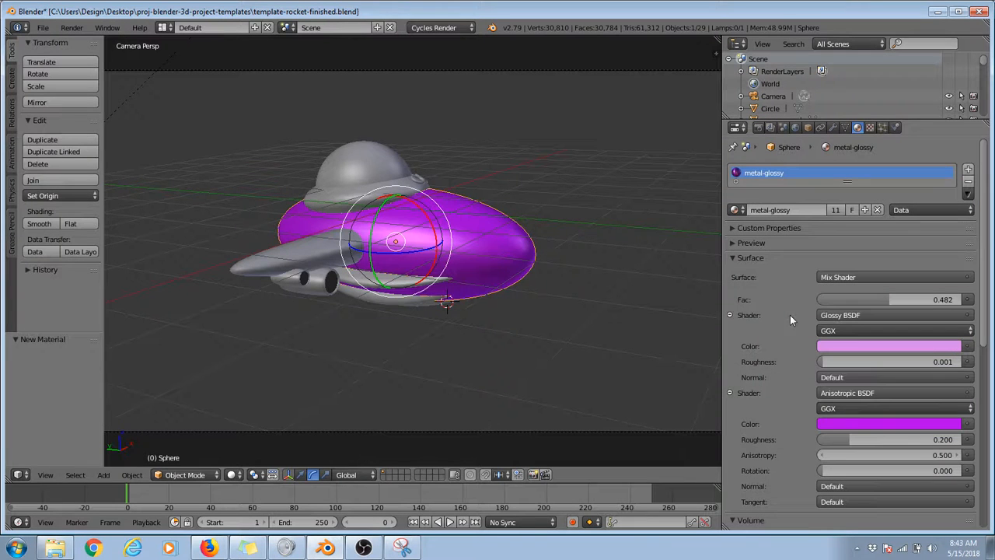
Step: Render the scene and examine how the metal-glossy material looks on the hull
key("F12")
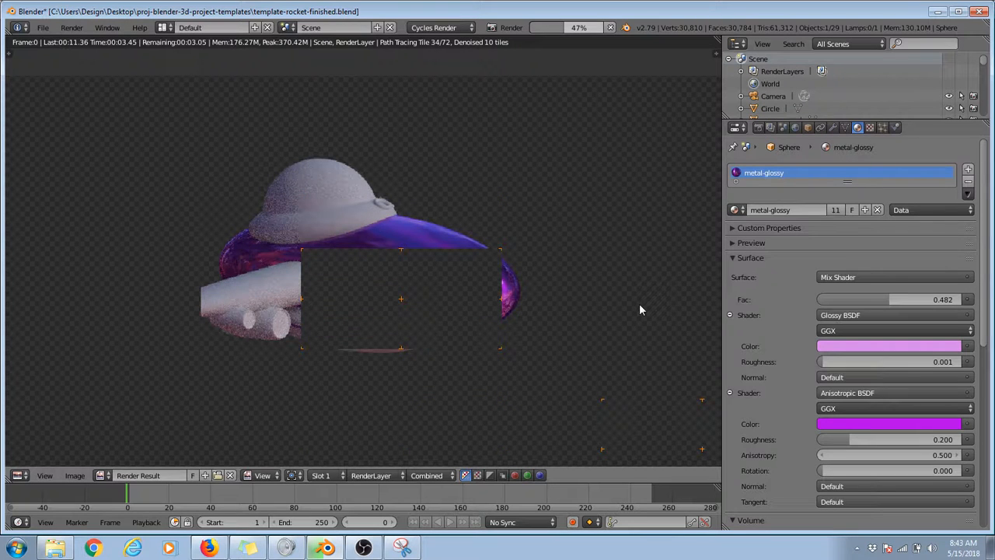
scroll(419, 347, "up", 4)
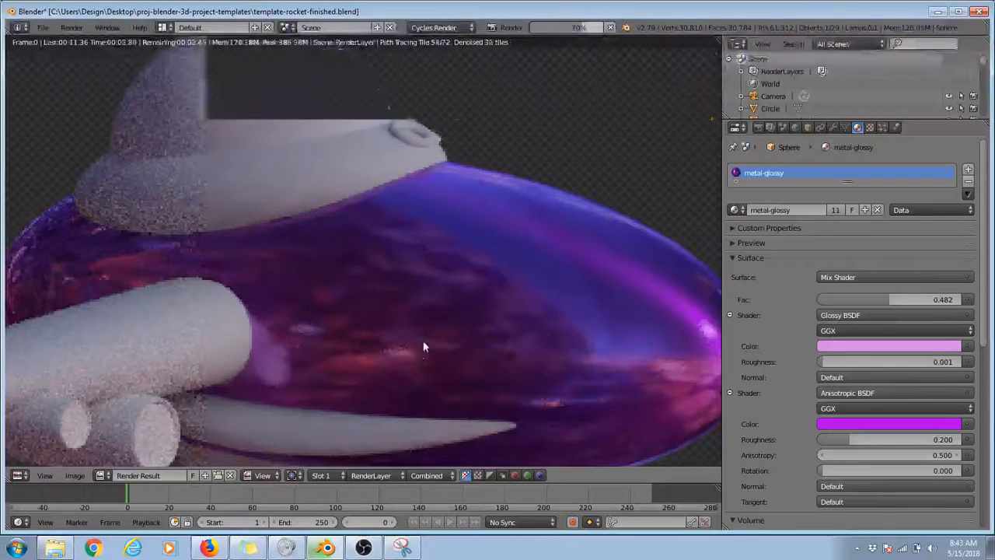
scroll(423, 347, "down", 4)
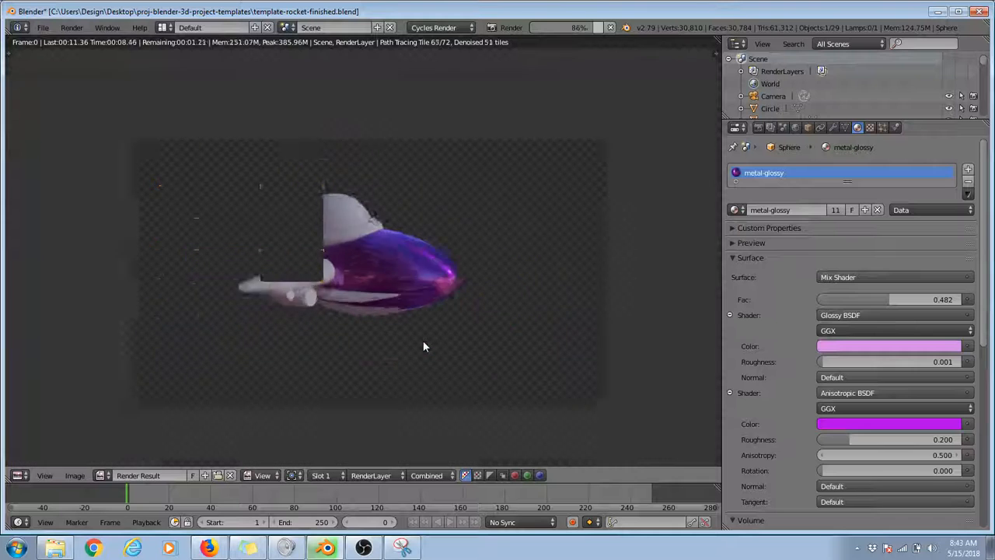
scroll(423, 347, "up", 2)
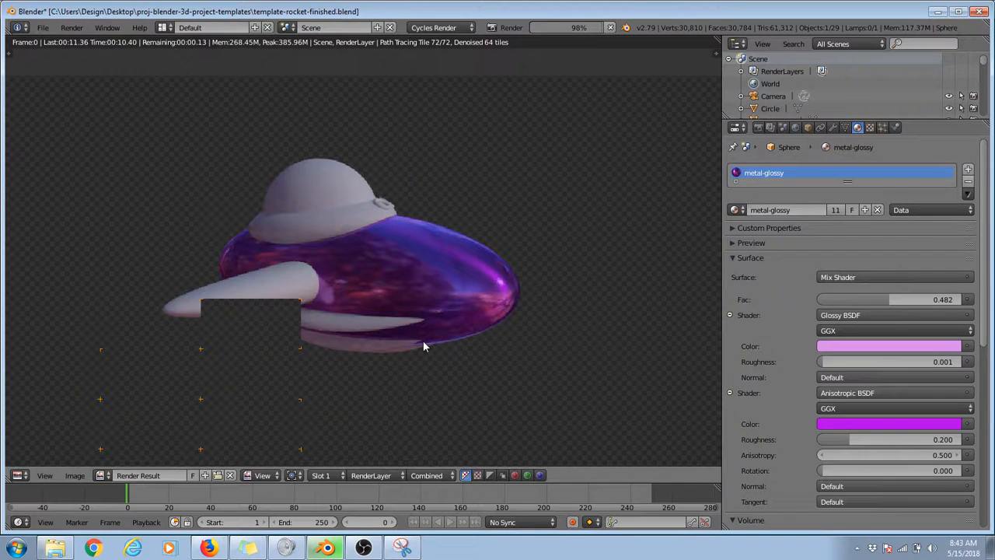
scroll(423, 347, "up", 3)
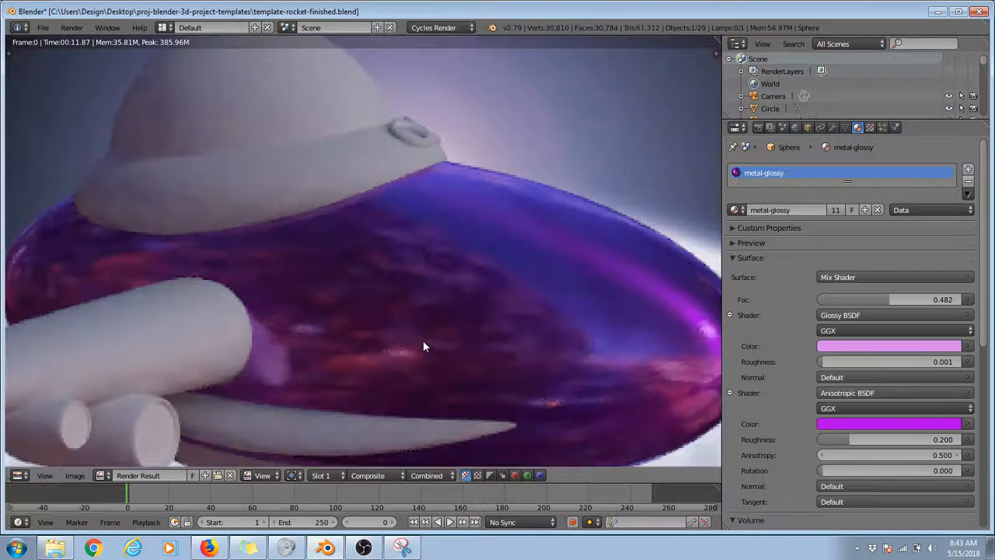
scroll(424, 342, "down", 4)
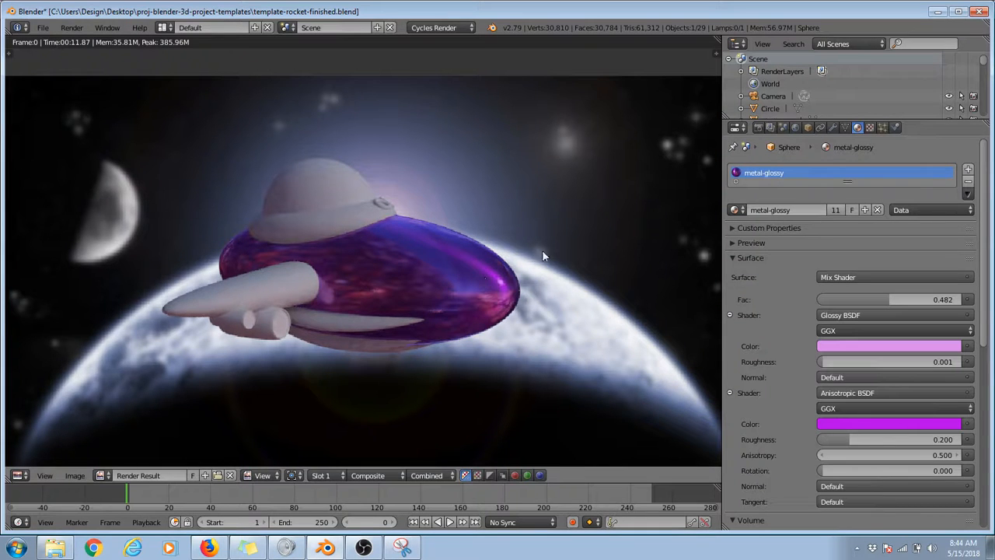
key("Escape")
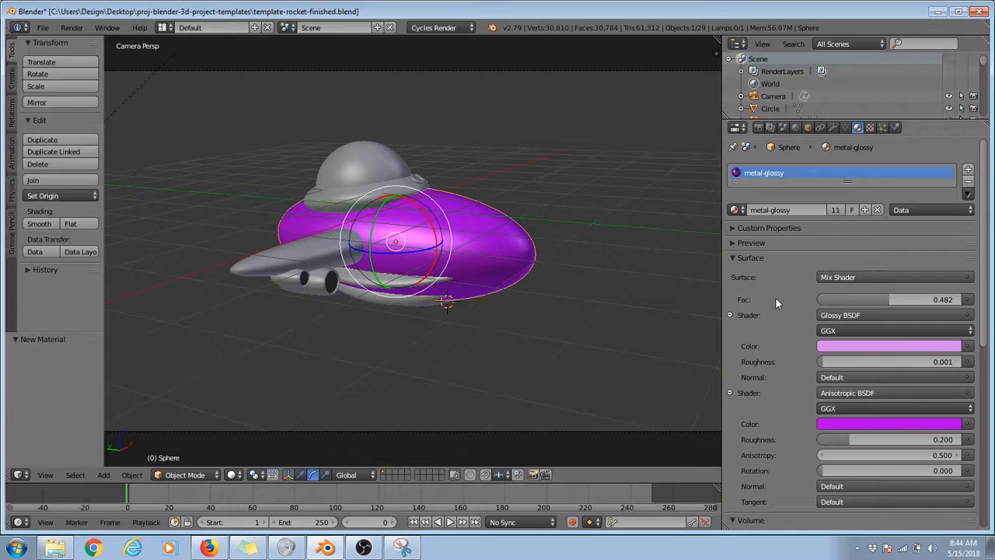
Step: Capture the material settings with Snipping Tool and outline the Surface section and its Glossy and Anisotropic shader groups in red pen and yellow highlighter
left_click(402, 548)
left_click(62, 43)
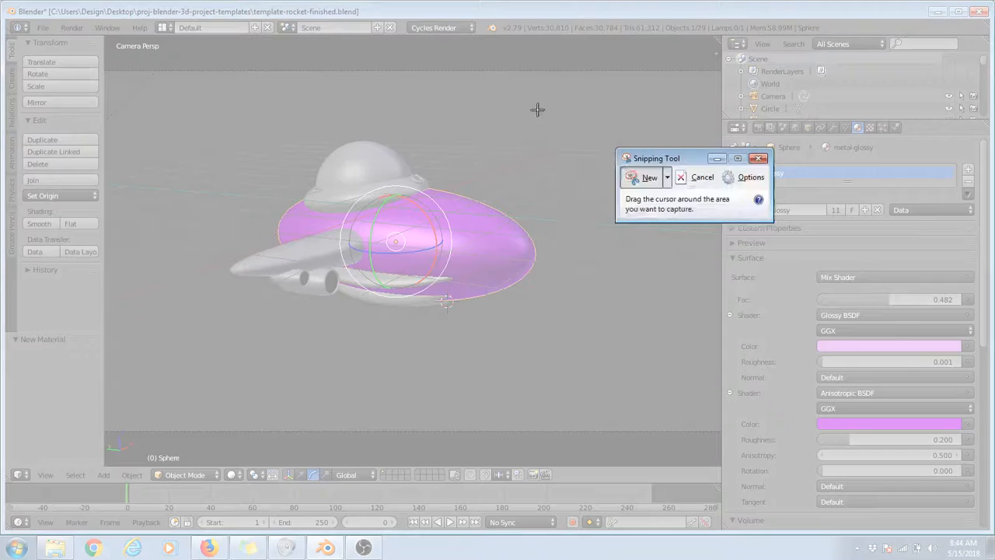
left_click_drag(465, 73, 992, 531)
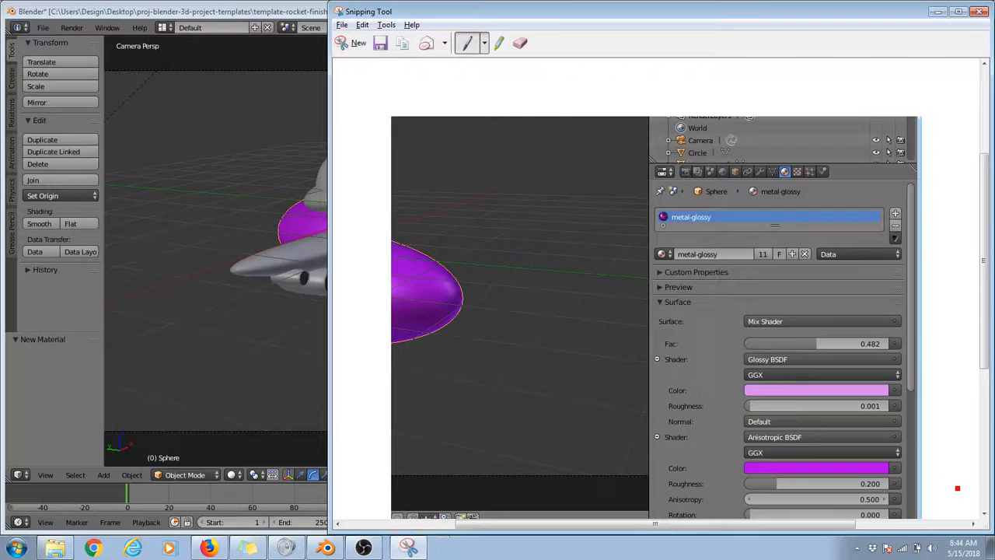
scroll(907, 434, "down", 3)
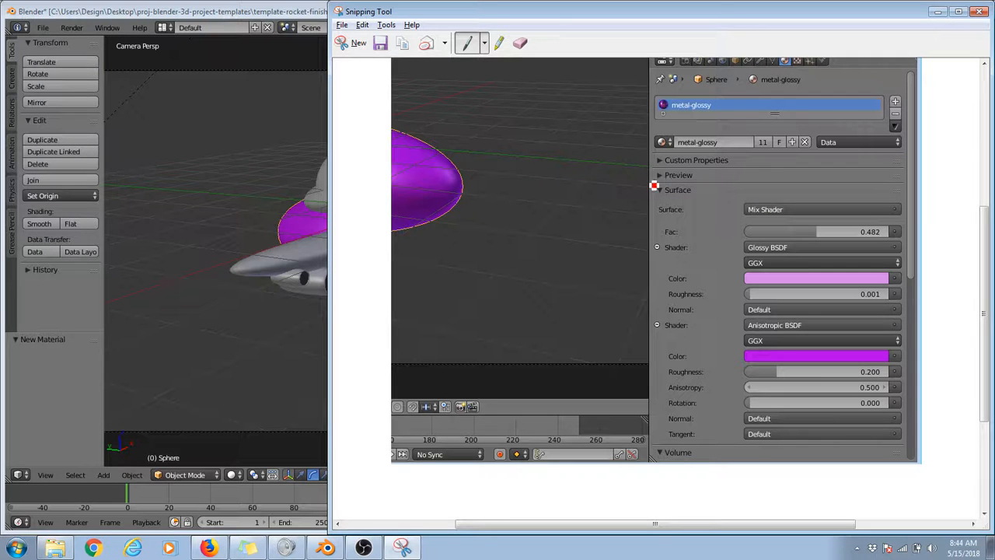
mouse_move(655, 185)
left_mouse_down()
mouse_move(943, 183)
mouse_move(950, 424)
mouse_move(645, 444)
mouse_move(640, 174)
mouse_move(724, 213)
left_mouse_up()
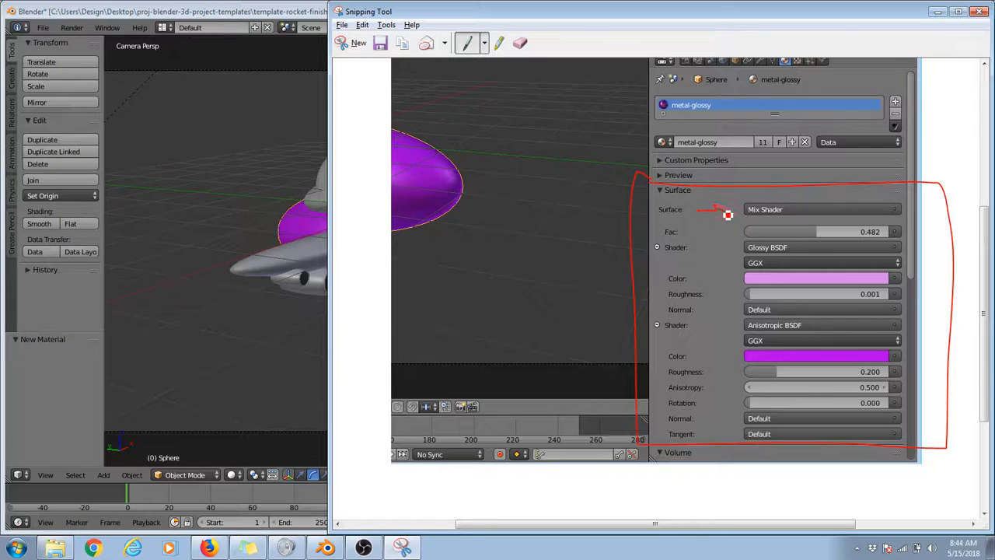
mouse_move(656, 244)
left_mouse_down()
mouse_move(918, 248)
mouse_move(931, 306)
mouse_move(917, 334)
mouse_move(669, 325)
mouse_move(655, 266)
mouse_move(662, 435)
mouse_move(827, 435)
mouse_move(916, 362)
left_mouse_up()
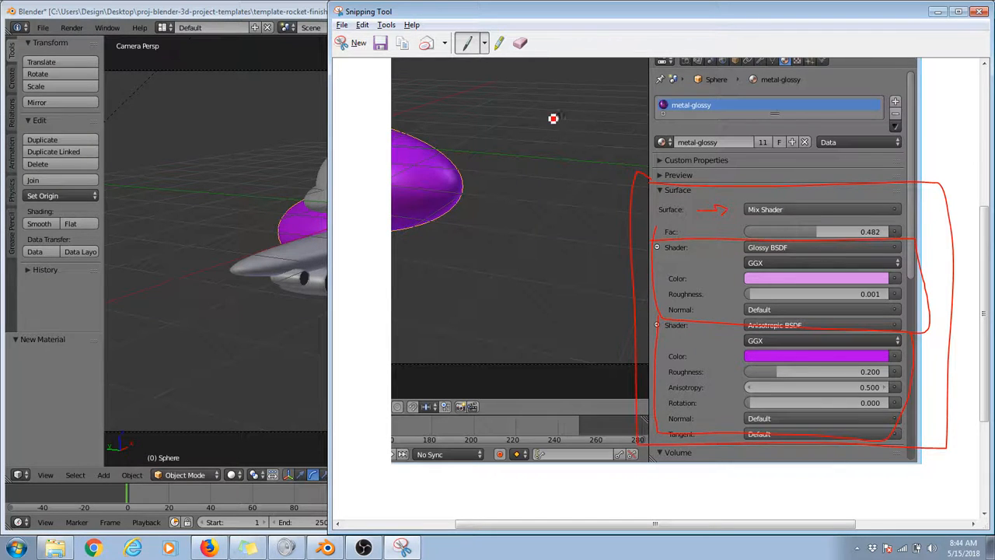
left_click(499, 43)
mouse_move(662, 325)
left_mouse_down()
mouse_move(910, 336)
mouse_move(911, 436)
mouse_move(665, 424)
mouse_move(673, 320)
mouse_move(840, 312)
mouse_move(916, 289)
mouse_move(749, 238)
mouse_move(691, 257)
mouse_move(697, 311)
left_mouse_up()
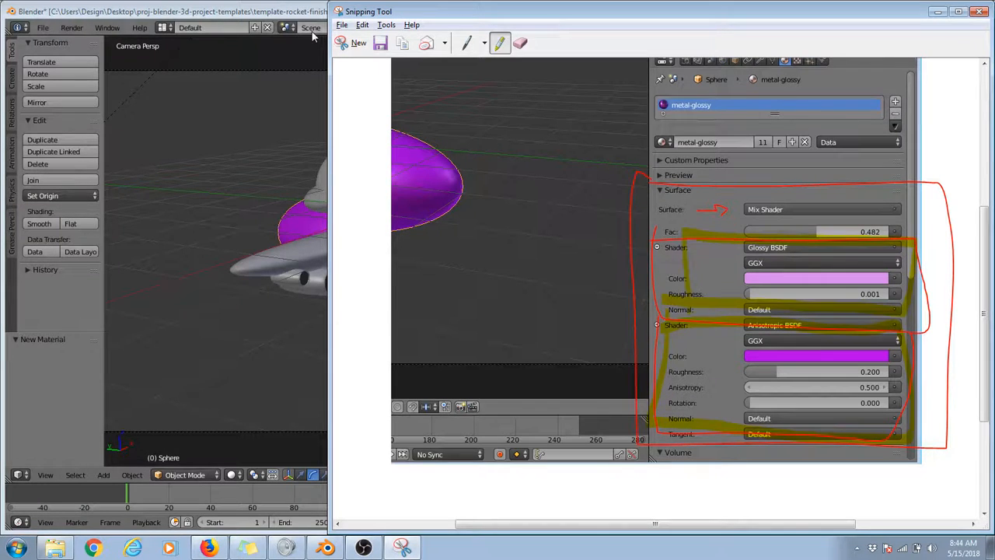
Step: Take a fresh snip of the material settings and highlight the Glossy BSDF and Anisotropic BSDF shaders with their colors in yellow
left_click(350, 43)
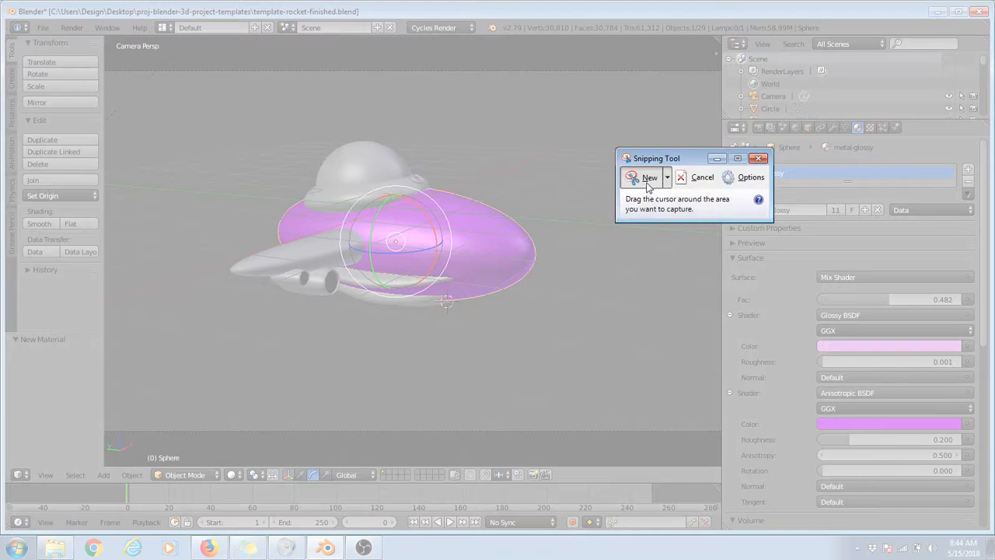
left_click_drag(566, 80, 989, 544)
scroll(766, 307, "down", 3)
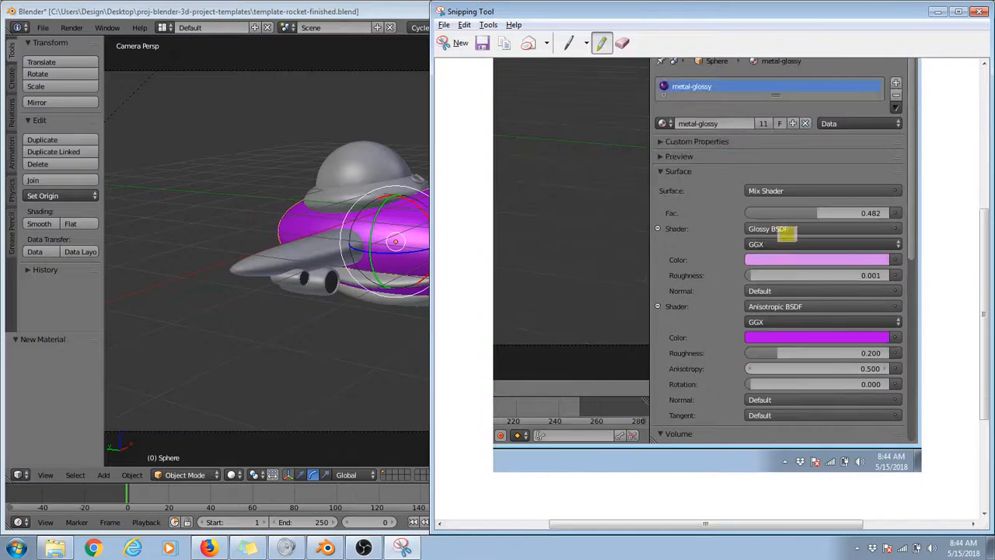
left_click_drag(745, 229, 799, 229)
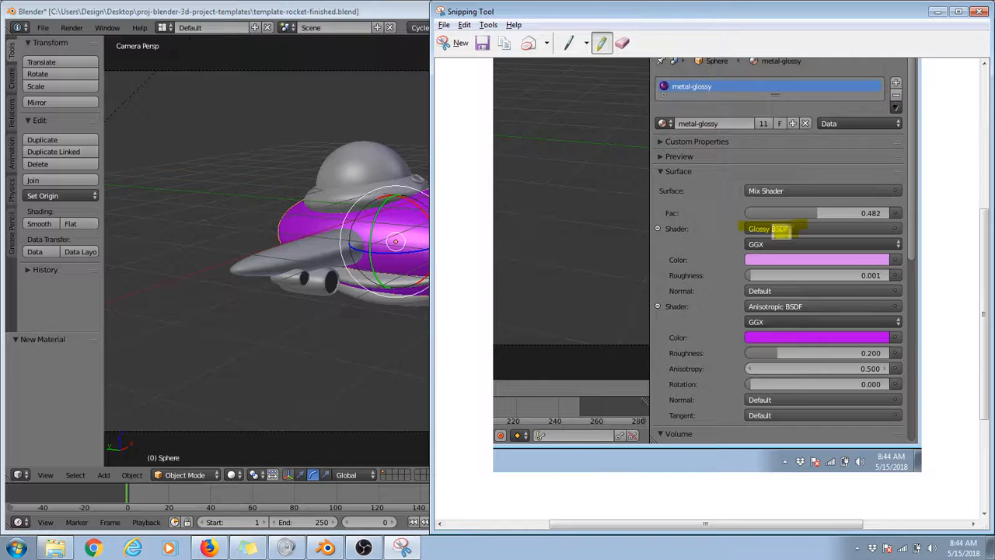
left_click_drag(729, 259, 923, 261)
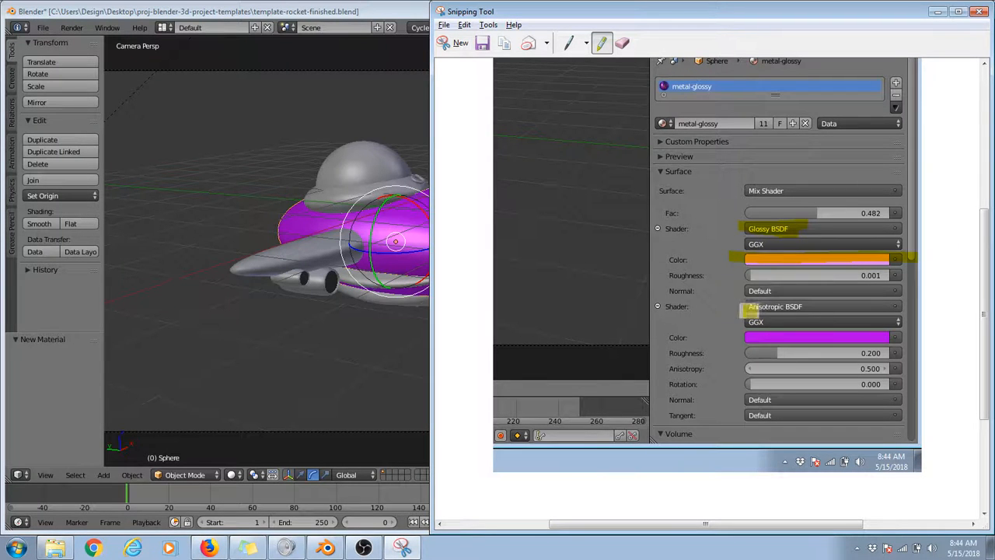
left_click_drag(745, 306, 854, 306)
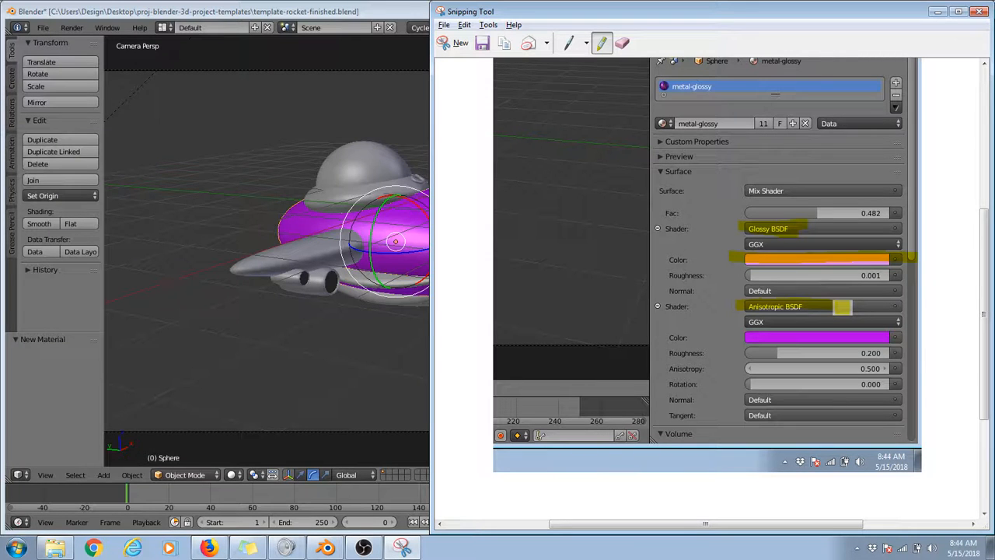
left_click_drag(739, 338, 906, 342)
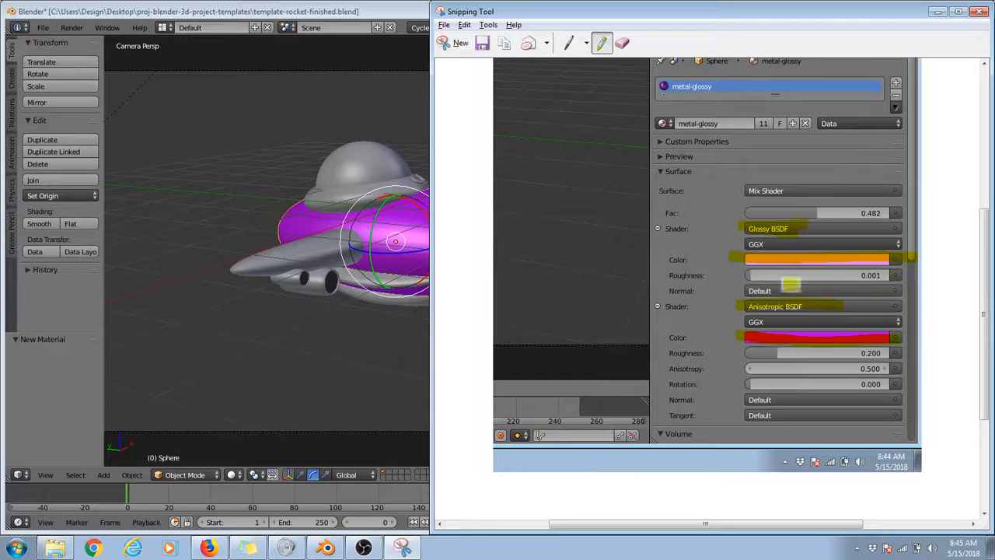
Step: Highlight both shaders' Roughness values on the snip, mark the Anisotropic one with a red double-ended arrow, and return to Blender
left_click_drag(734, 275, 912, 280)
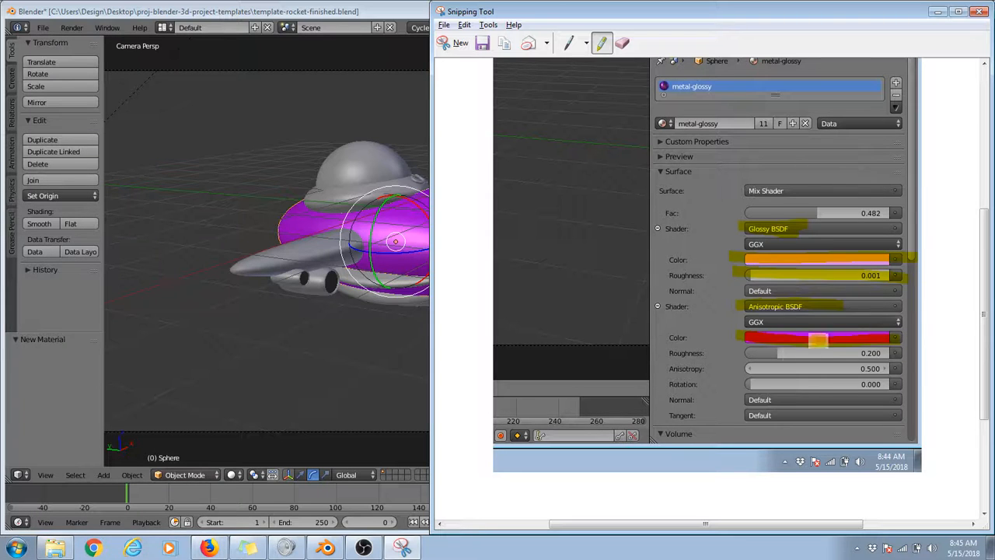
left_click_drag(741, 353, 886, 355)
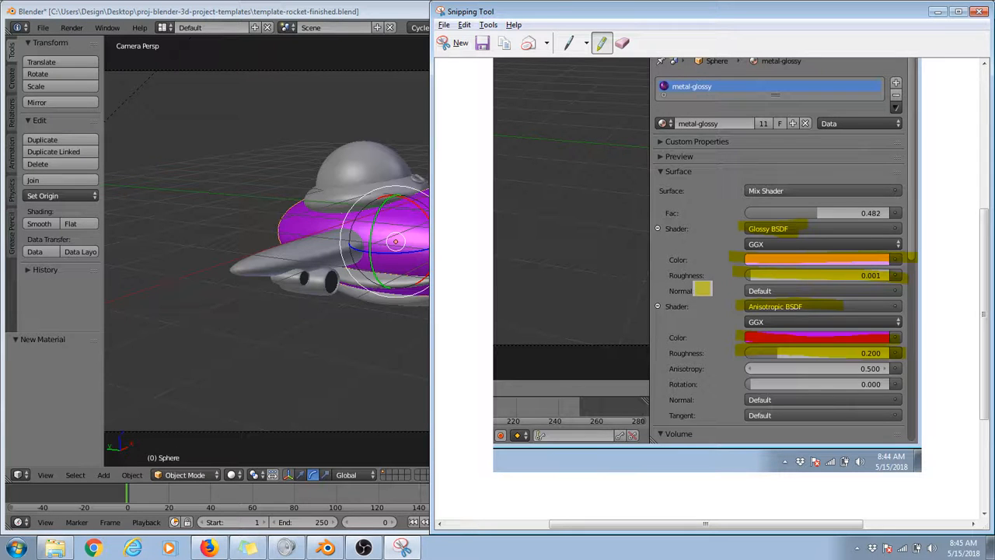
left_click(568, 43)
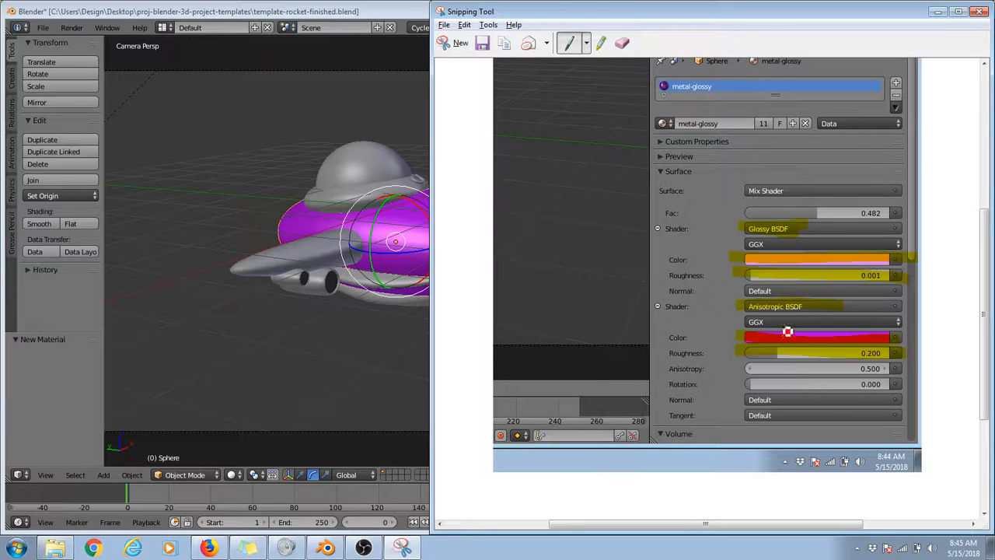
left_click_drag(778, 356, 900, 356)
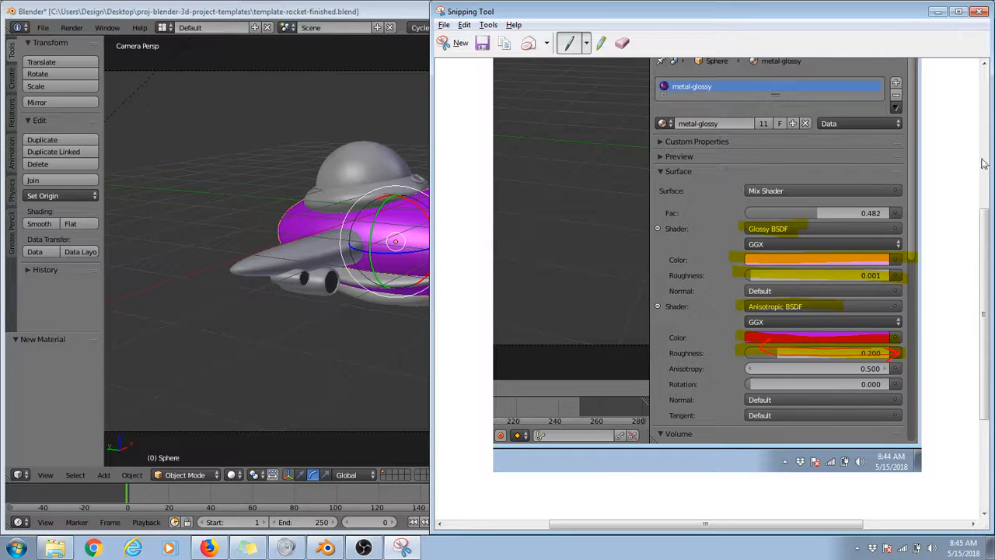
left_click(938, 11)
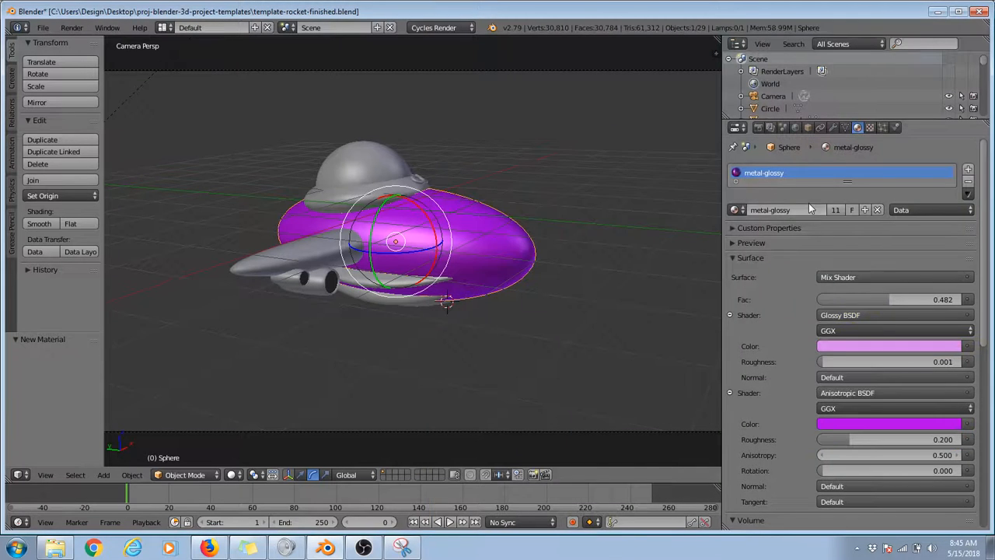
Step: Set metal-glossy's Glossy color to light green and its Anisotropic color to pure green, and render the camera view
left_click(850, 345)
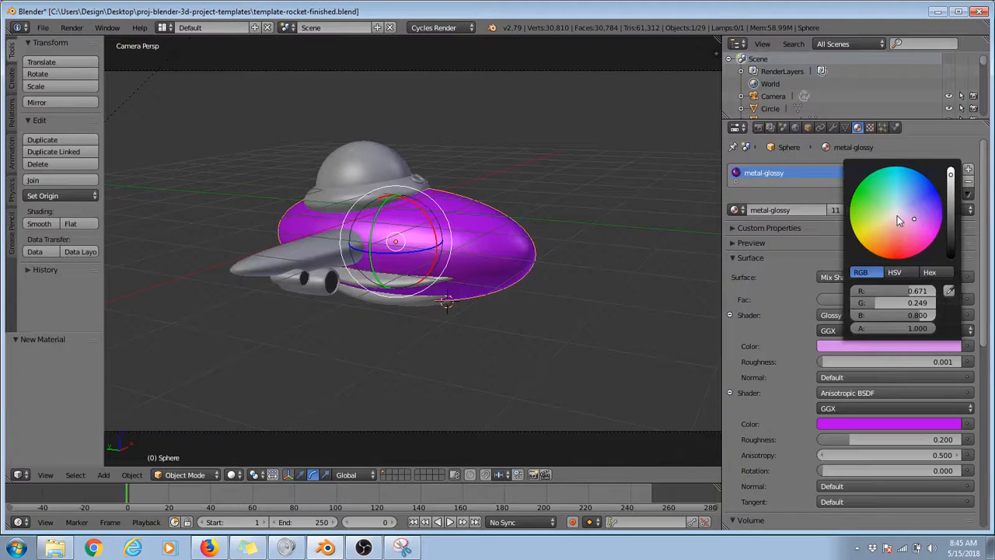
left_click_drag(889, 213, 878, 206)
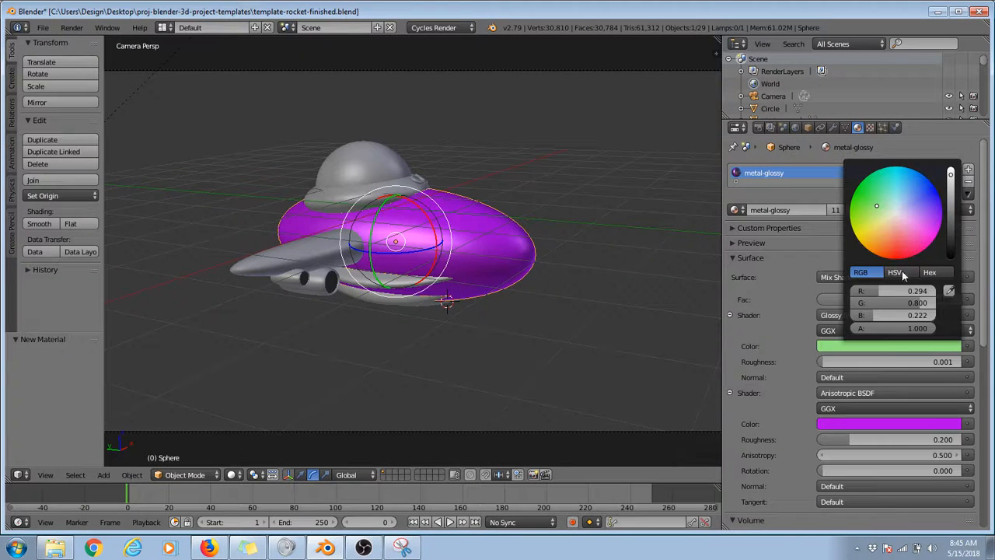
left_click(829, 426)
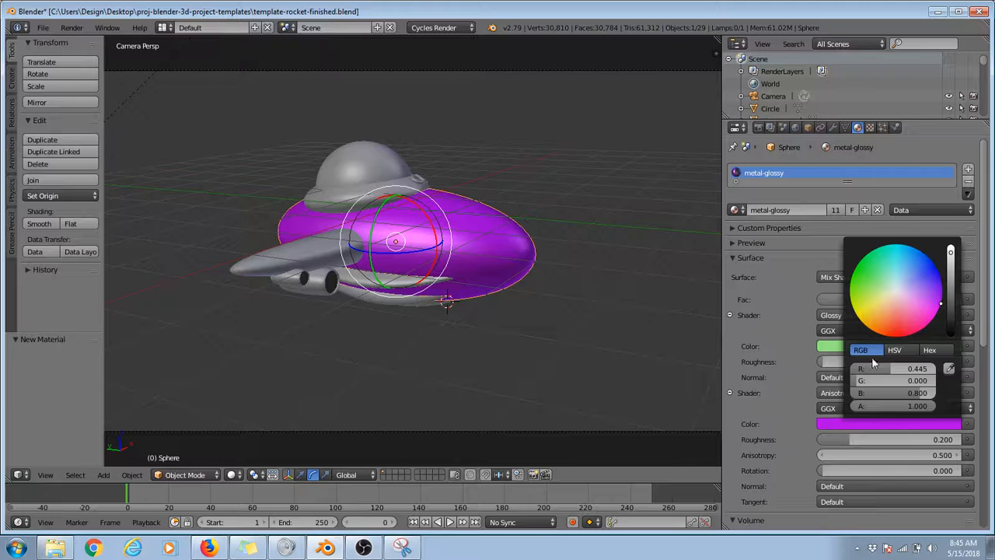
left_click_drag(889, 295, 856, 266)
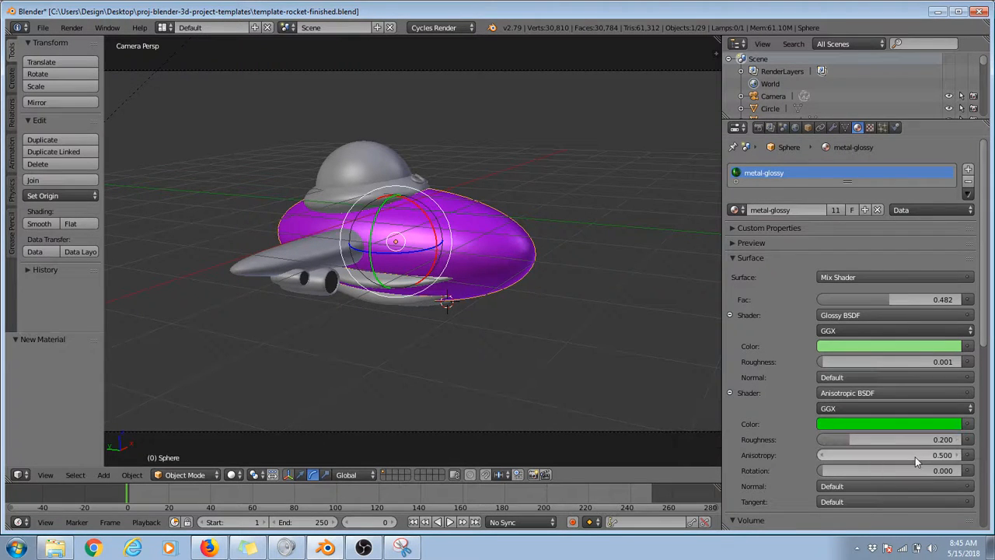
key("F12")
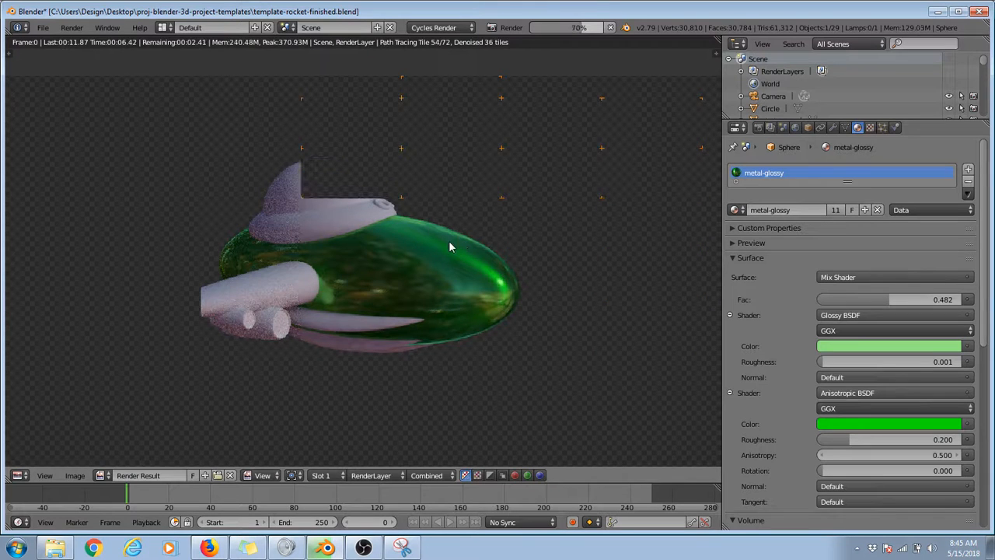
Step: Change the Glossy BSDF color to bright red and run a test render of how it mixes with the green
left_click(841, 346)
left_click(899, 262)
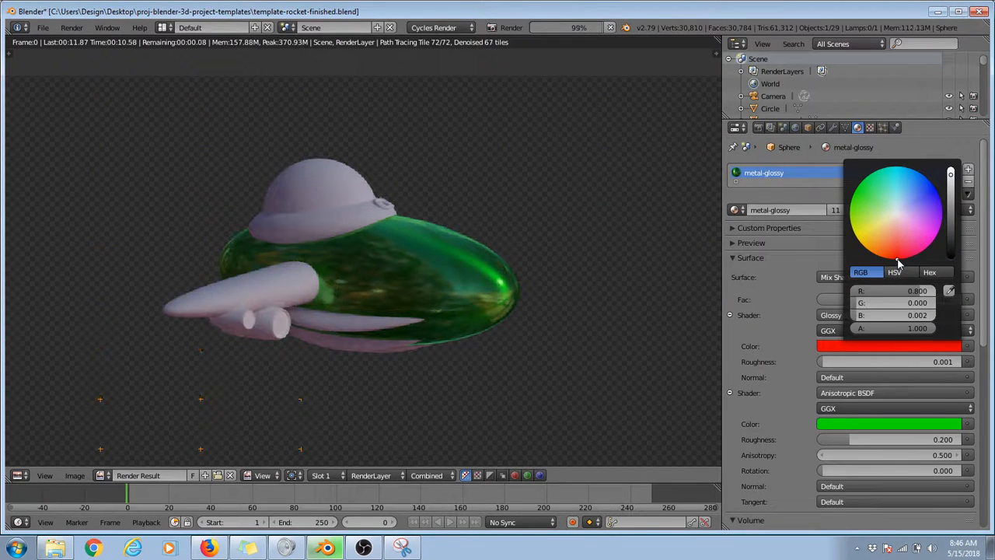
key("Escape")
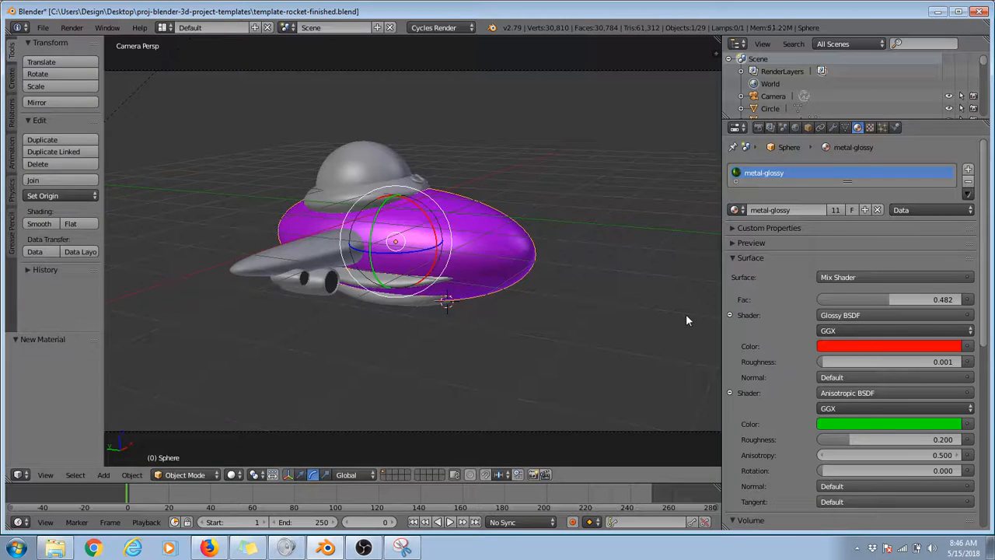
key("F12")
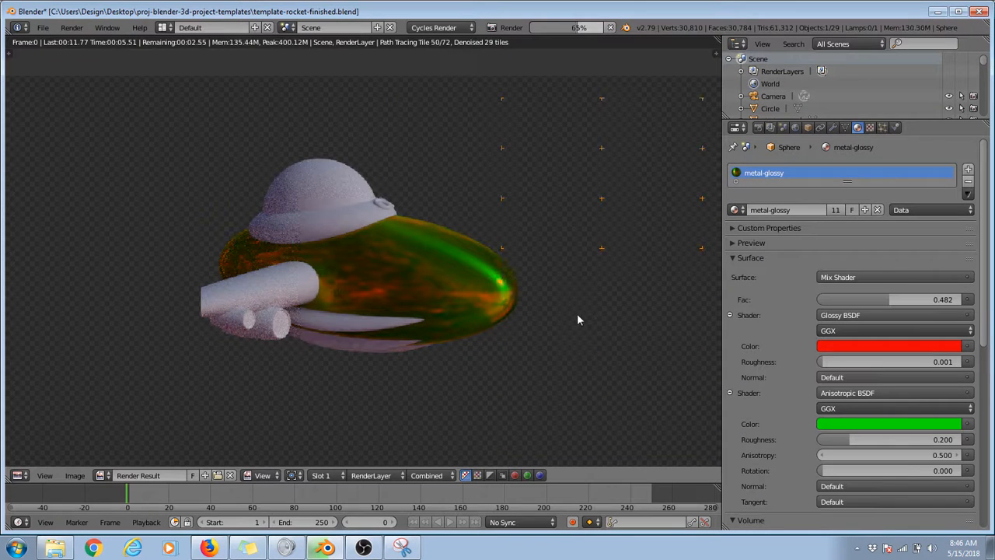
key("Escape")
key("Escape")
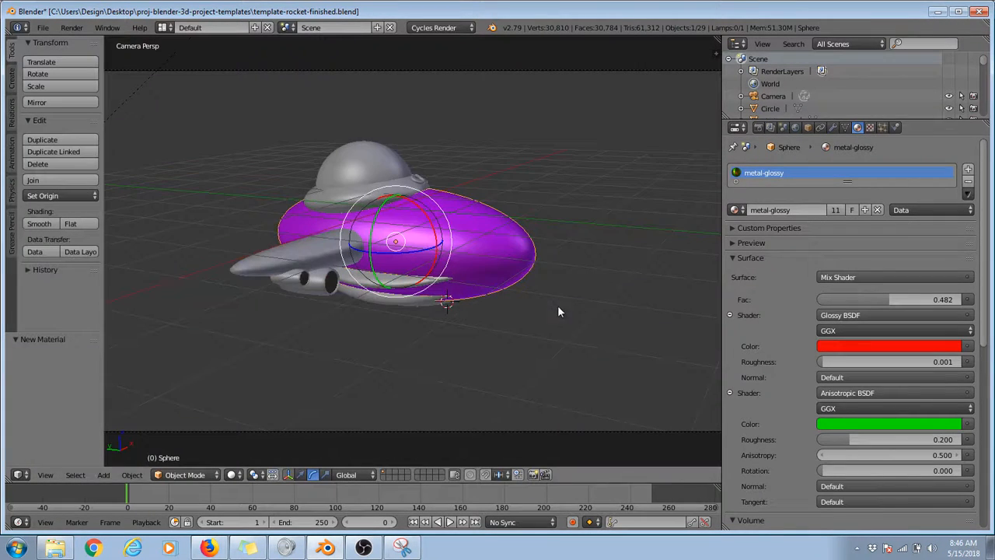
Step: Set metal-glossy's Glossy color to yellow and its Anisotropic color to orange, checking the hull in test renders
left_click(834, 345)
mouse_move(889, 230)
left_mouse_down()
mouse_move(891, 217)
mouse_move(902, 221)
mouse_move(883, 204)
mouse_move(913, 209)
mouse_move(905, 195)
mouse_move(876, 237)
mouse_move(870, 229)
mouse_move(895, 189)
mouse_move(877, 222)
left_mouse_up()
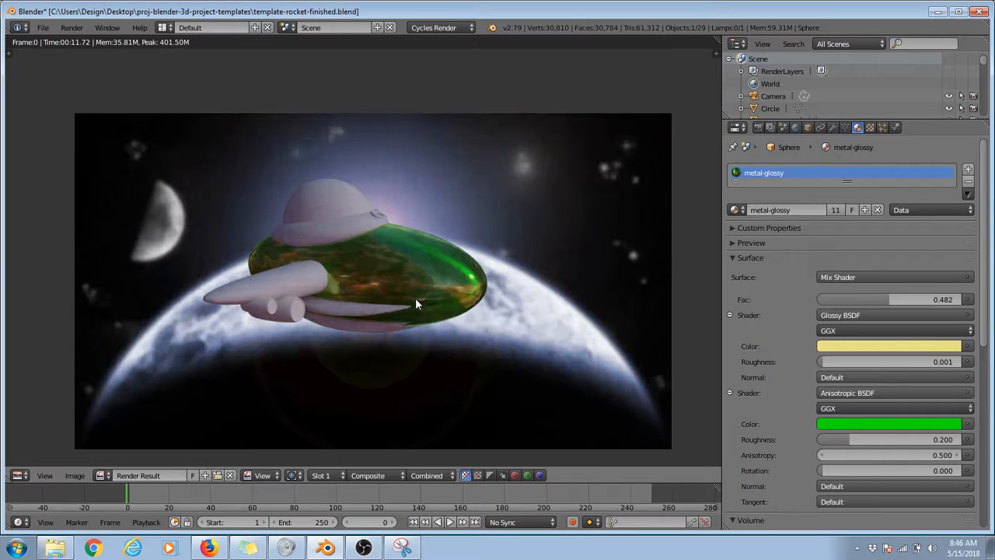
left_click(883, 348)
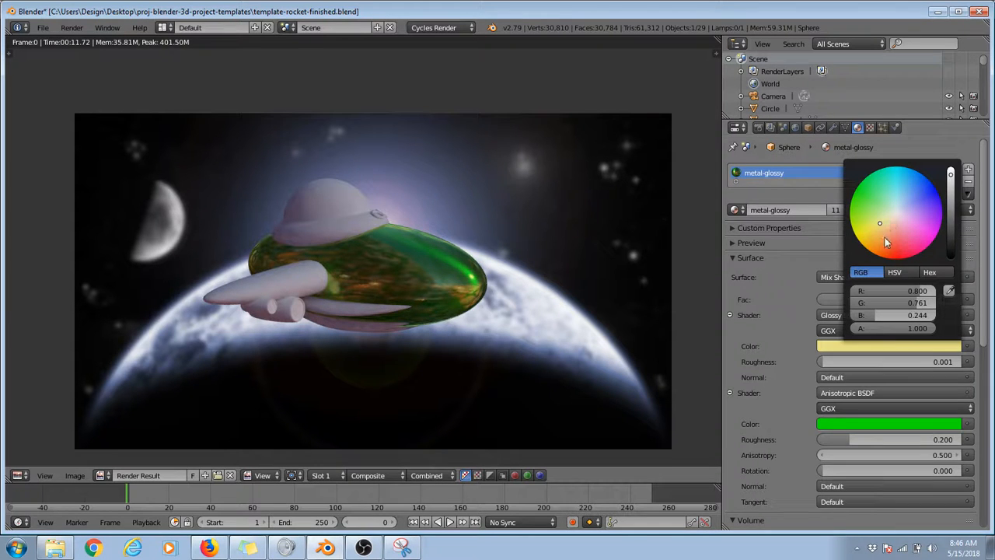
mouse_move(885, 238)
left_mouse_down()
mouse_move(897, 185)
mouse_move(882, 241)
mouse_move(899, 223)
left_mouse_up()
left_click(836, 426)
mouse_move(883, 302)
left_mouse_down()
mouse_move(882, 334)
mouse_move(872, 330)
left_mouse_up()
left_click_drag(952, 259, 950, 247)
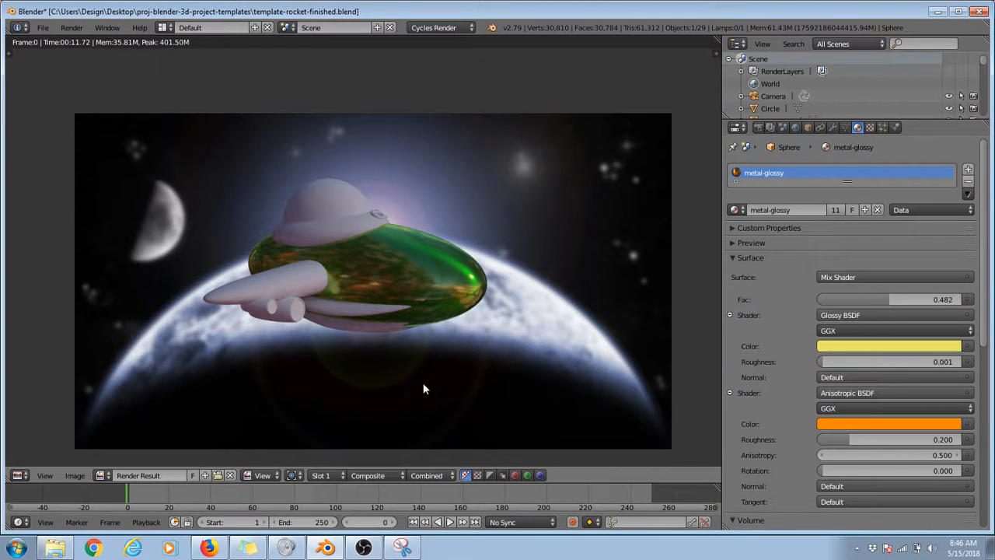
key("F12")
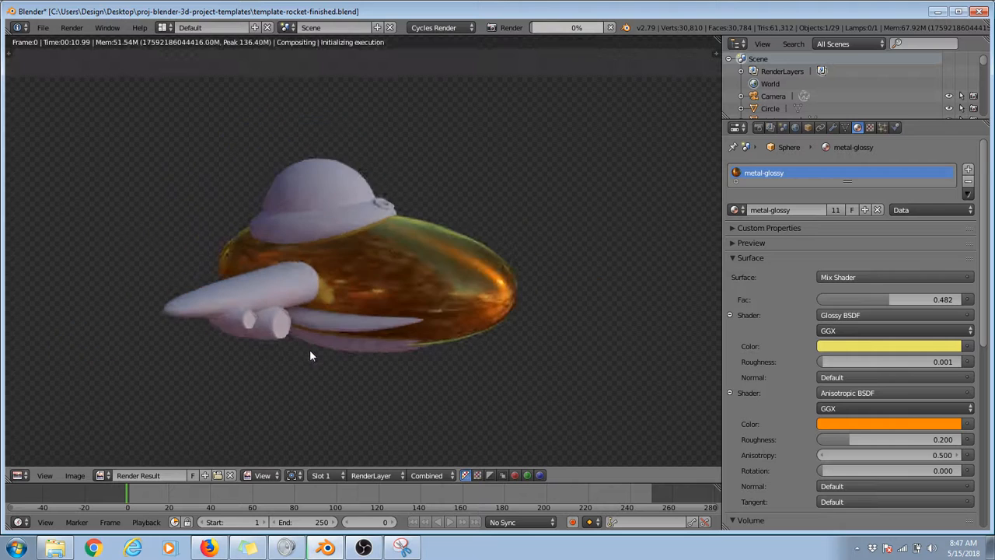
key("Escape")
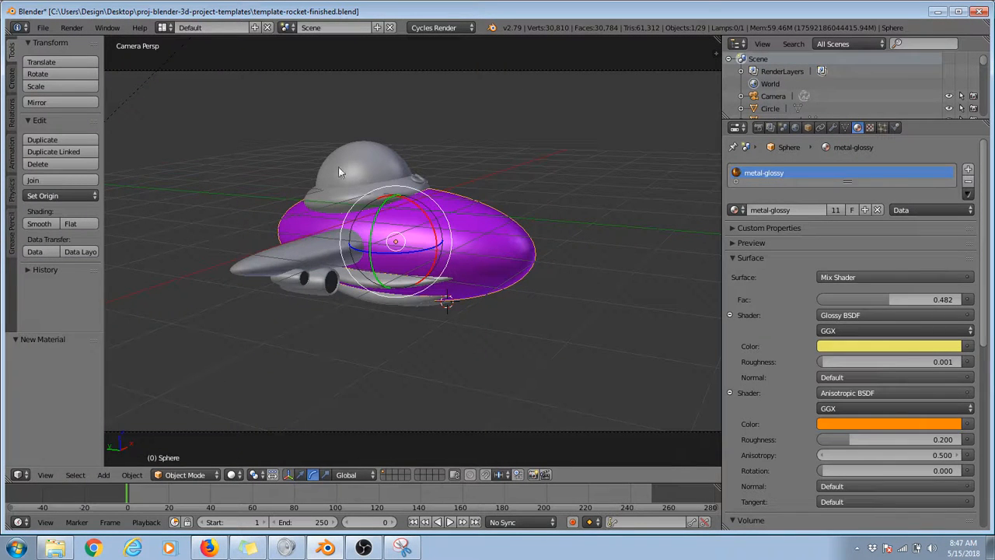
Step: Assign the existing metal-glossy material to the rocket's side wing
right_click(315, 261)
left_click(735, 210)
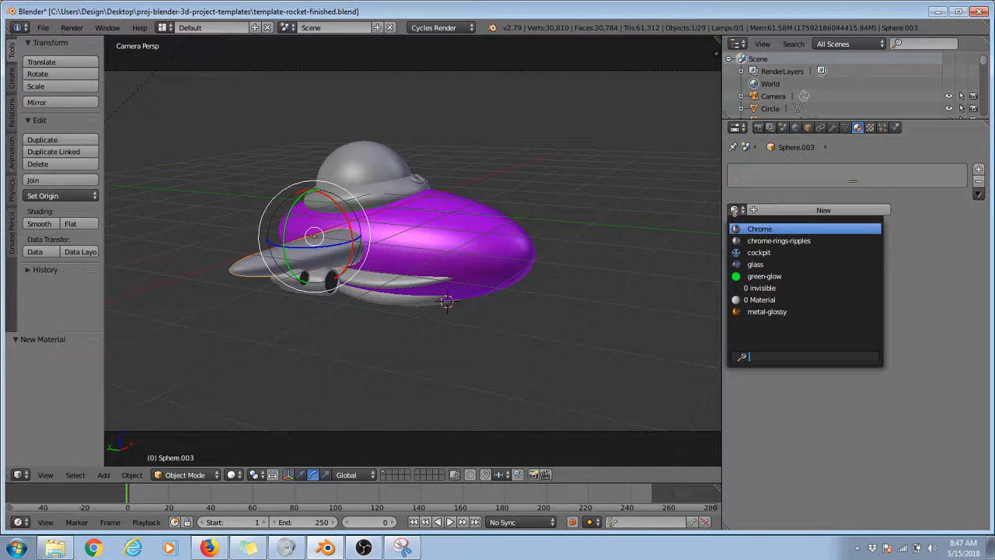
left_click(798, 311)
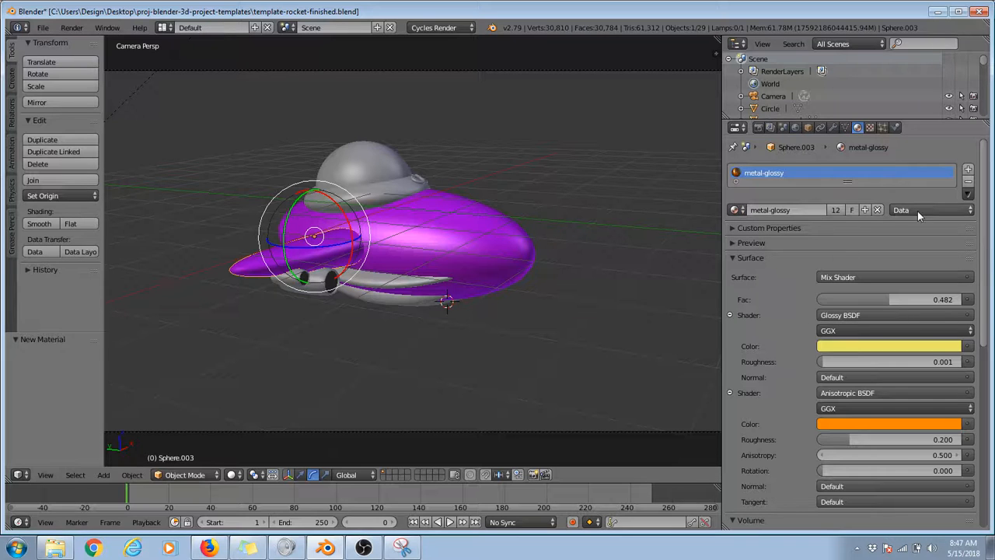
Step: Unlink the metal-glossy material from the side wing and try moving the wing away from the hull
left_click(877, 212)
key("g")
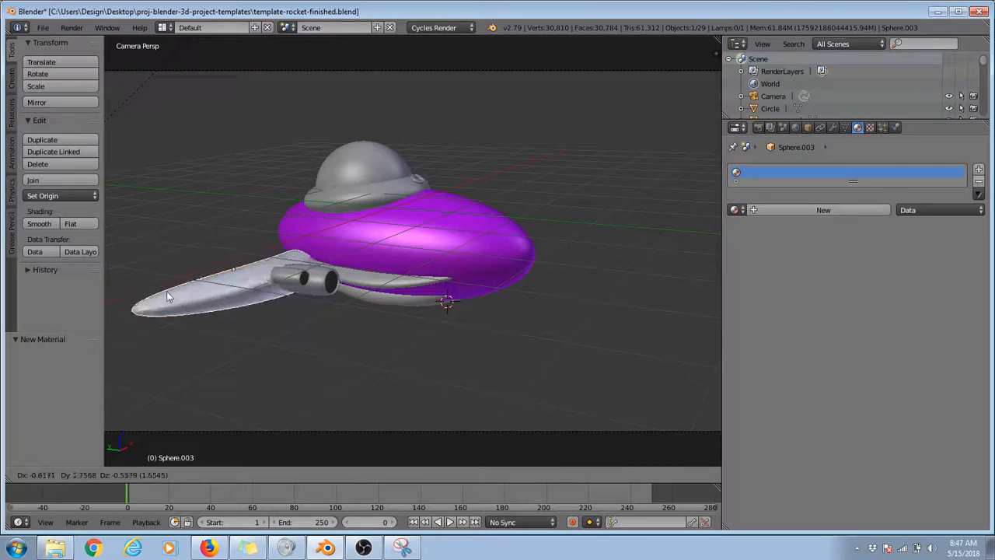
key("Escape")
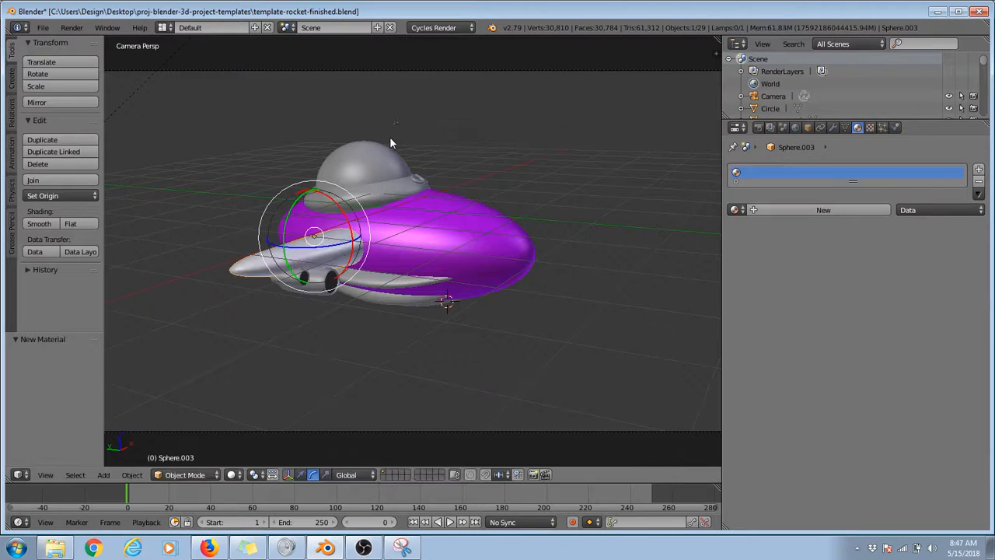
Step: Reassign the existing metal-glossy material to the rocket's side wing and check it in a test render
left_click(735, 210)
left_click(778, 311)
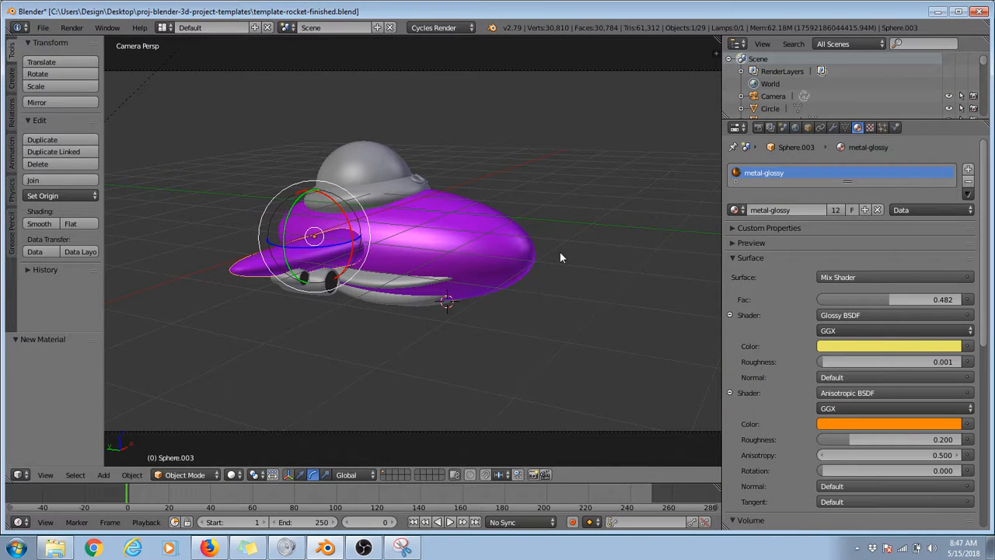
key("F12")
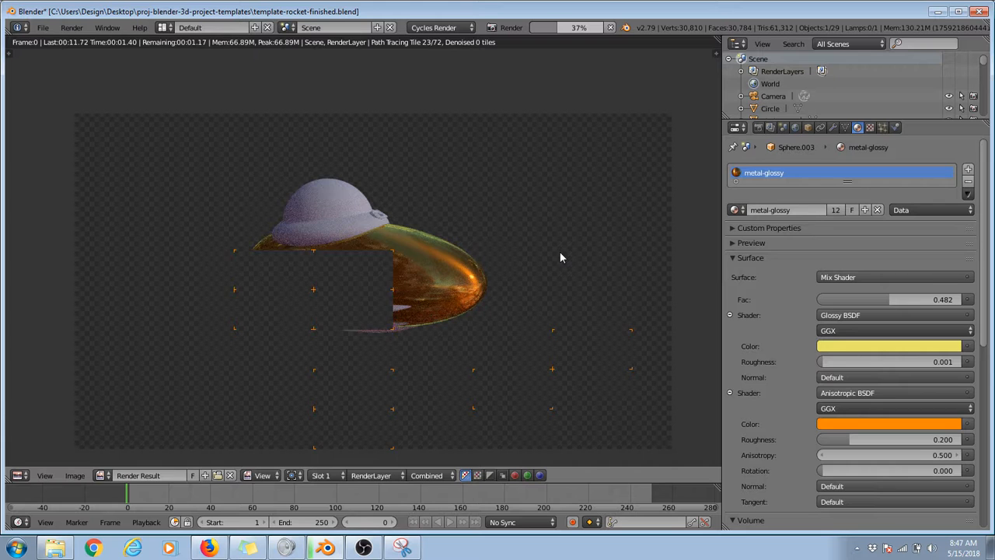
scroll(381, 267, "up", 2)
key("Escape")
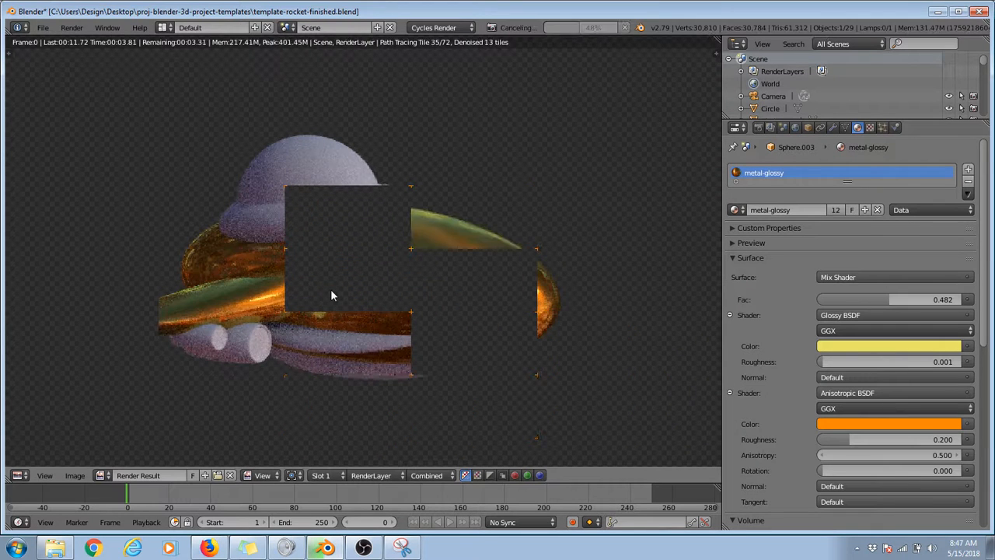
key("Escape")
key("g")
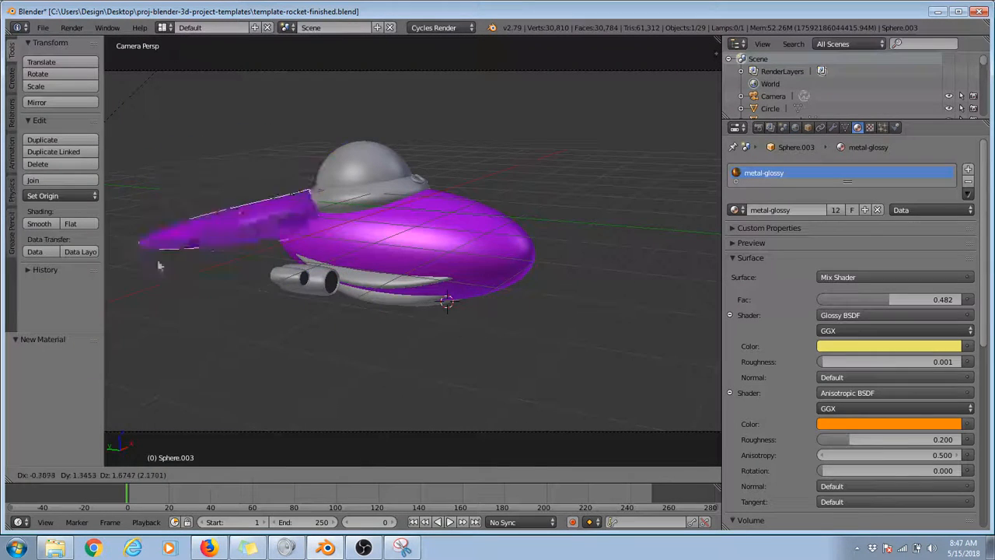
key("Escape")
Step: Change metal-glossy's Anisotropic BSDF color to bright green and run a test render of the hull and wing
left_click(906, 344)
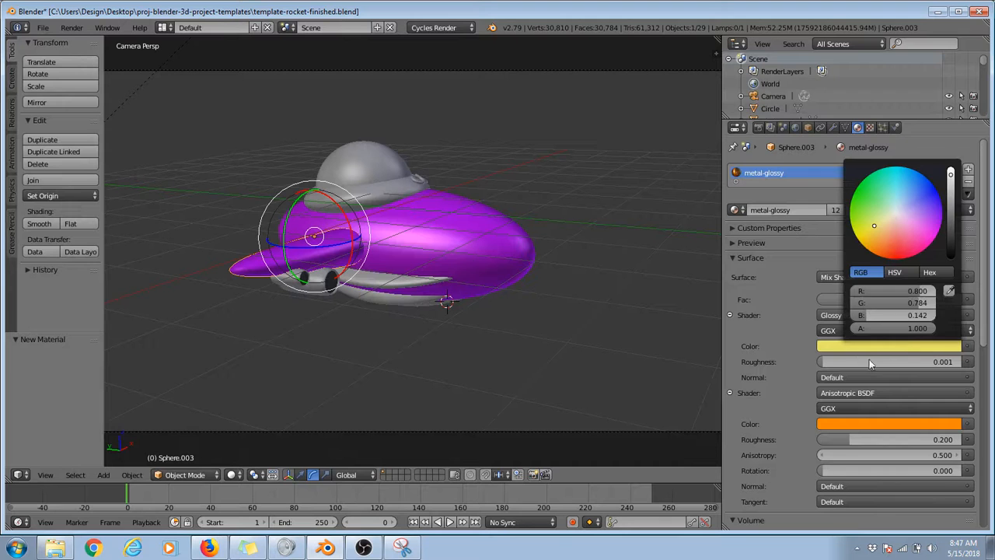
left_click(860, 425)
left_click(852, 278)
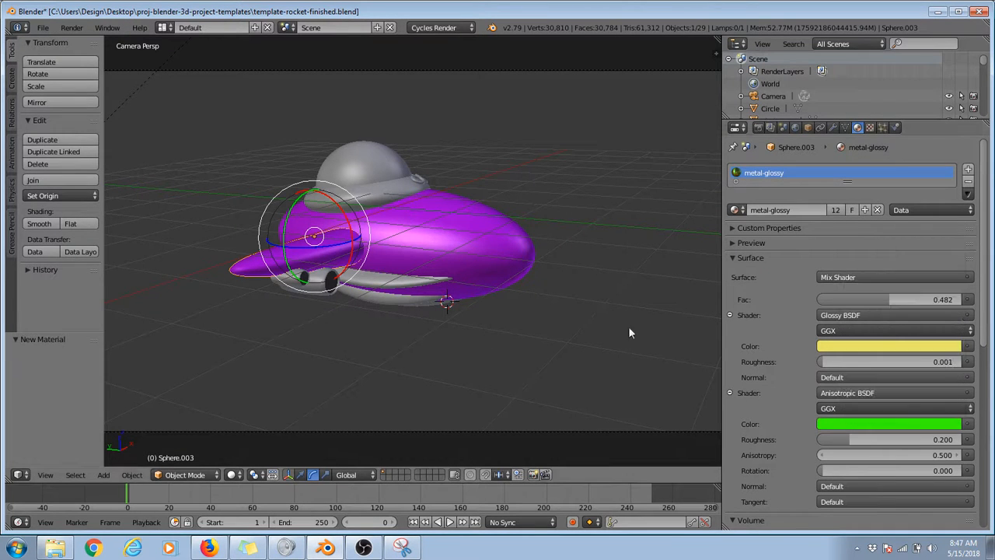
key("F12")
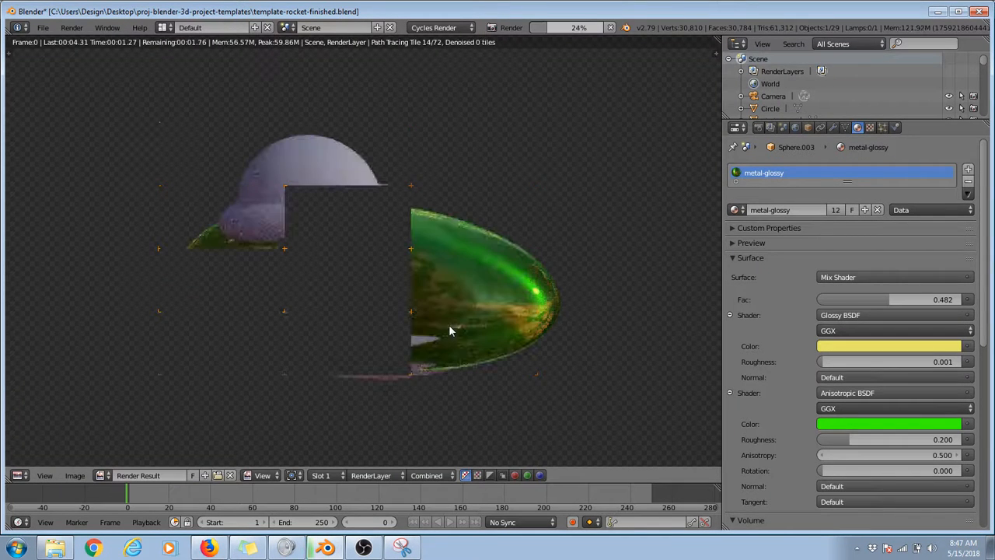
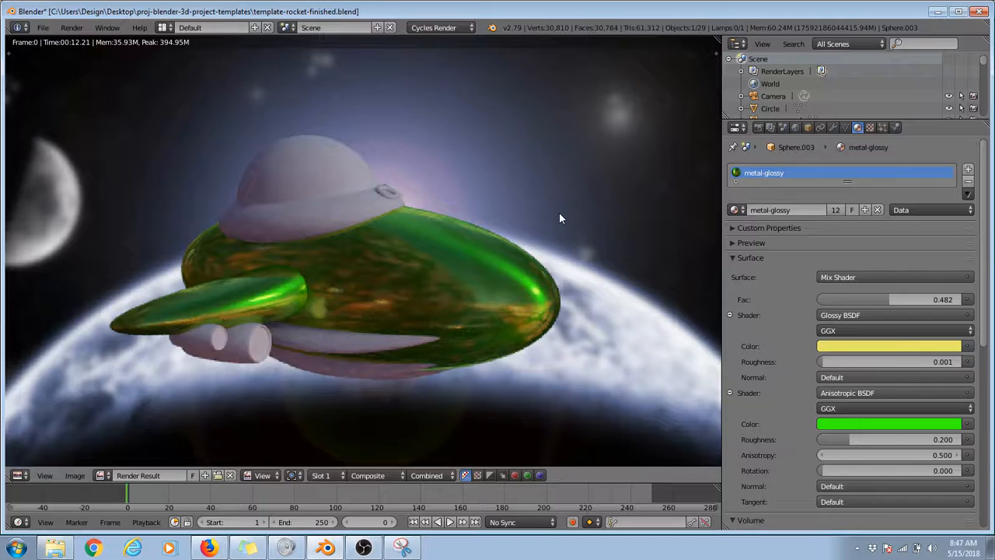
Step: Close the test render, restore metal-glossy's orange Anisotropic BSDF color and try moving the side wing away from the hull
key("Escape")
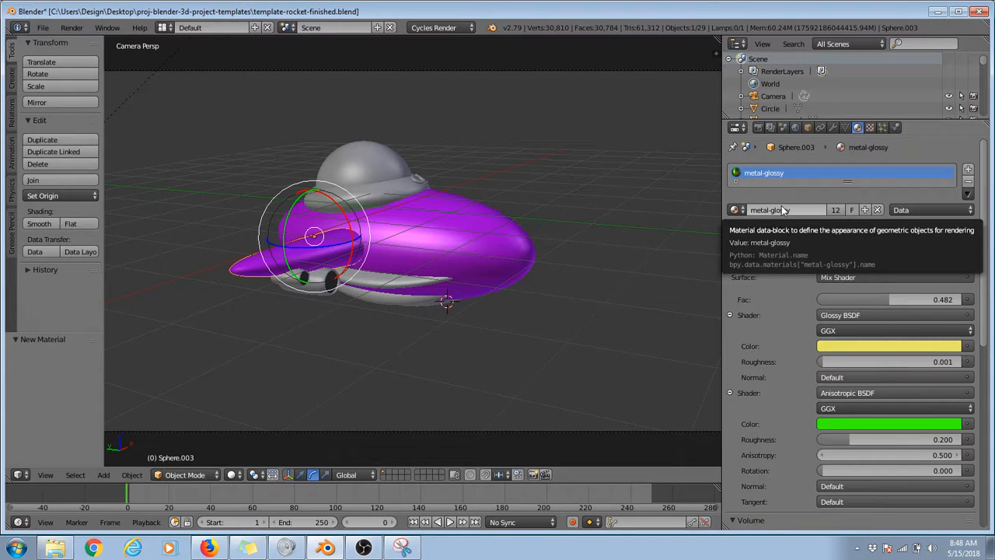
right_click_drag(515, 232, 582, 158)
key("Escape")
right_click_drag(284, 262, 228, 237)
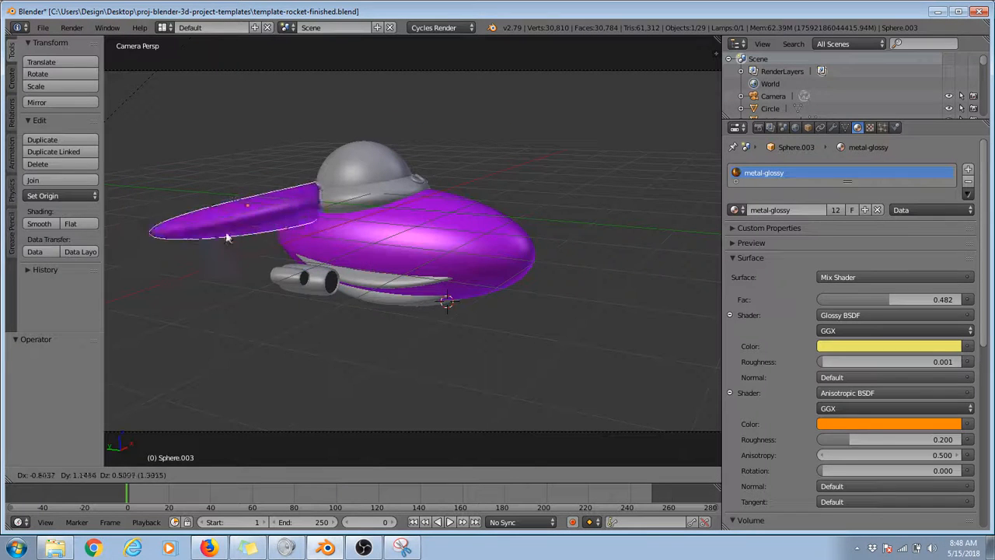
key("Escape")
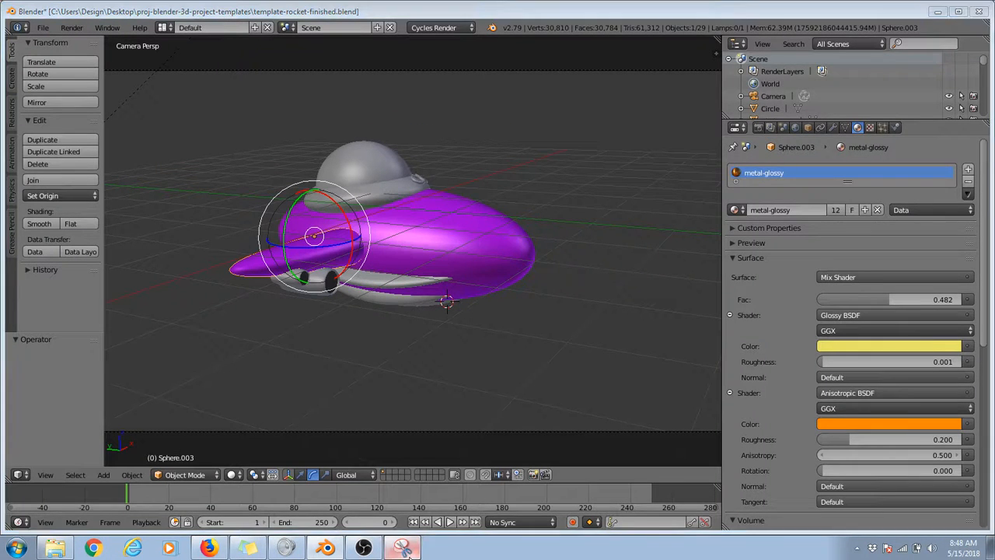
Step: Switch to Snipping Tool, capture the rocket with its material settings and circle the plus button beside the material name
left_click(403, 549)
left_click(451, 44)
mouse_move(173, 48)
left_mouse_down()
mouse_move(947, 373)
mouse_move(994, 405)
left_mouse_up()
mouse_move(791, 271)
left_mouse_down()
mouse_move(798, 297)
mouse_move(788, 273)
left_mouse_up()
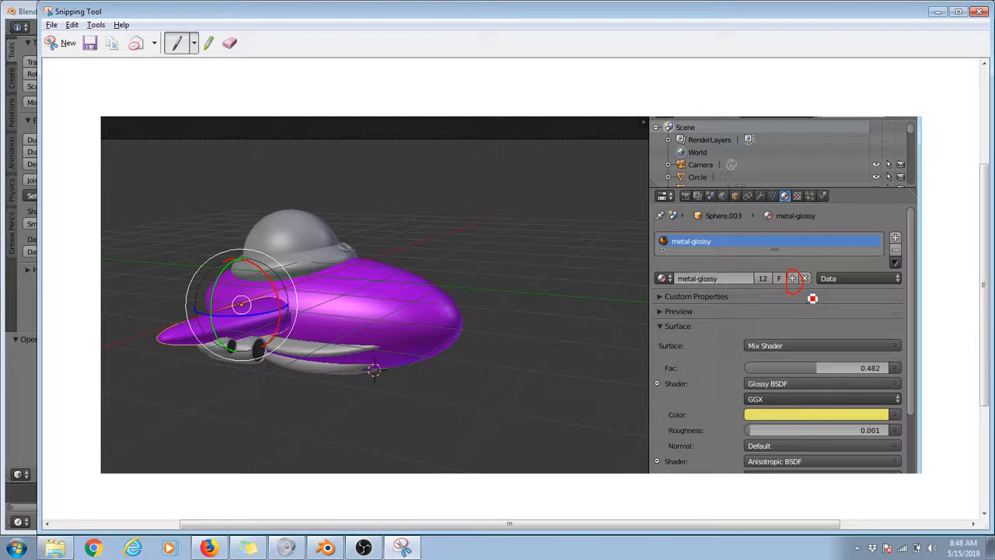
left_click(938, 11)
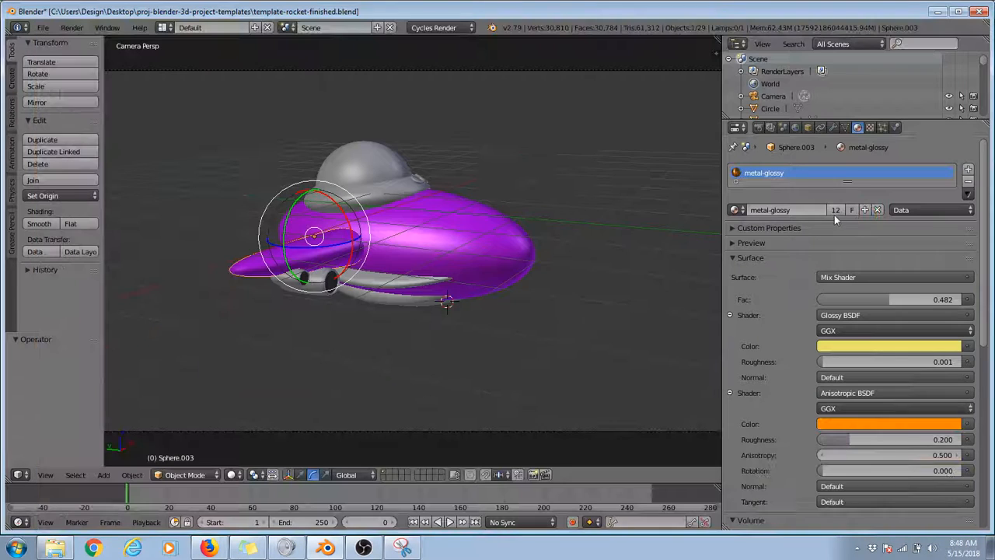
Step: Give the side wing its own copy of metal-glossy named metal-glossy-wing, and compare it with the hull's material
left_click(866, 211)
double_click(815, 210)
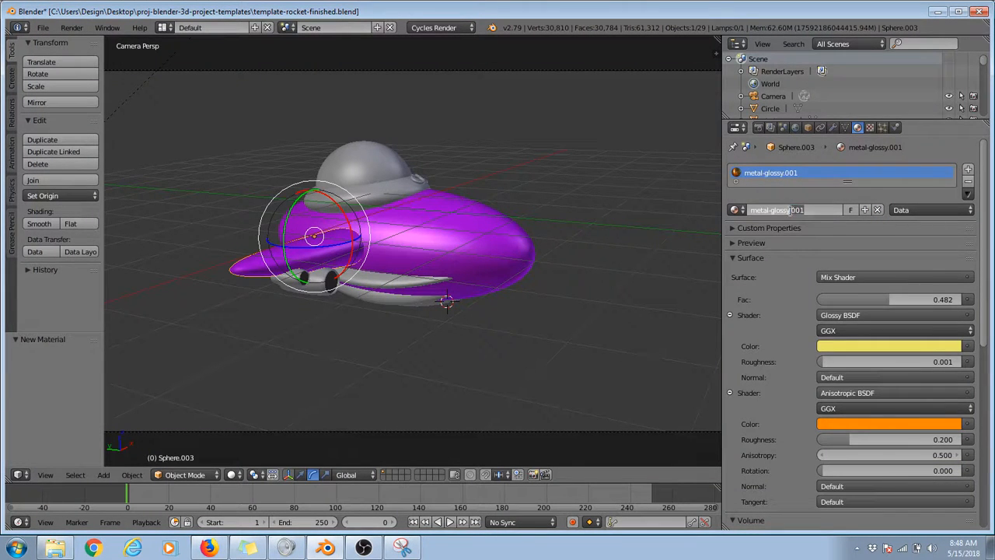
type("-wing")
key("Return")
right_click(493, 251)
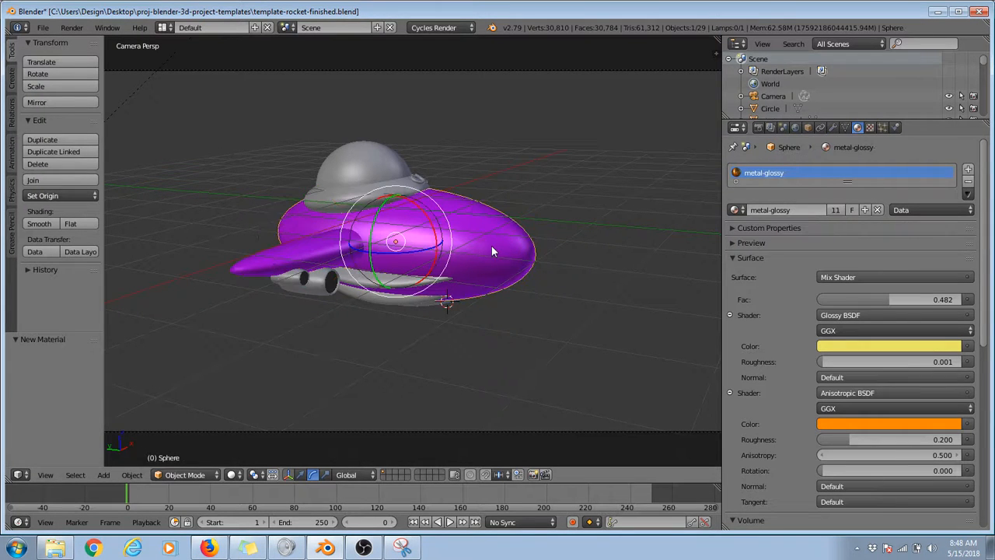
right_click(305, 263)
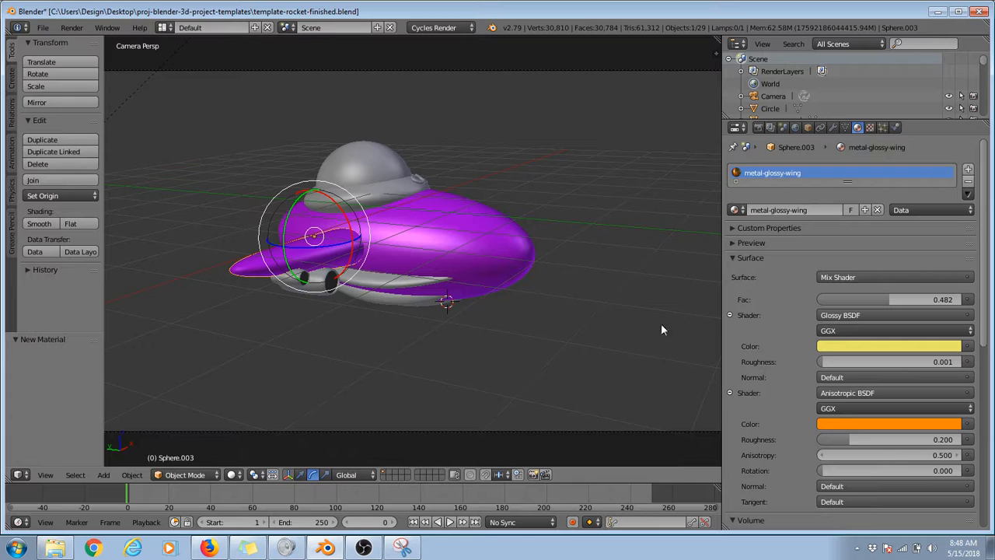
Step: Set metal-glossy-wing's Anisotropic BSDF color to cyan and its Glossy BSDF color to bright purple
left_click(858, 424)
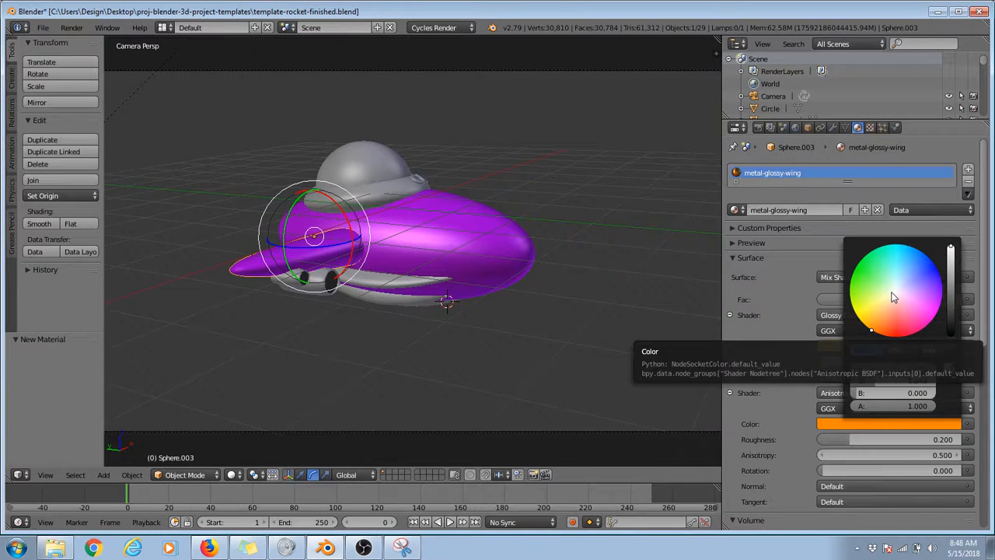
mouse_move(894, 297)
left_mouse_down()
mouse_move(906, 330)
mouse_move(929, 270)
mouse_move(942, 279)
mouse_move(933, 260)
mouse_move(898, 245)
left_mouse_up()
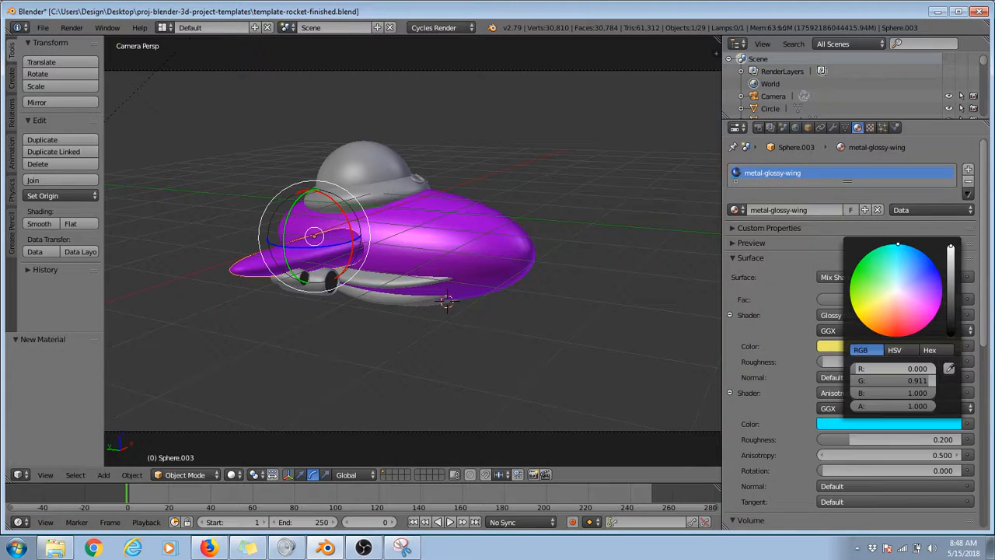
left_click(830, 350)
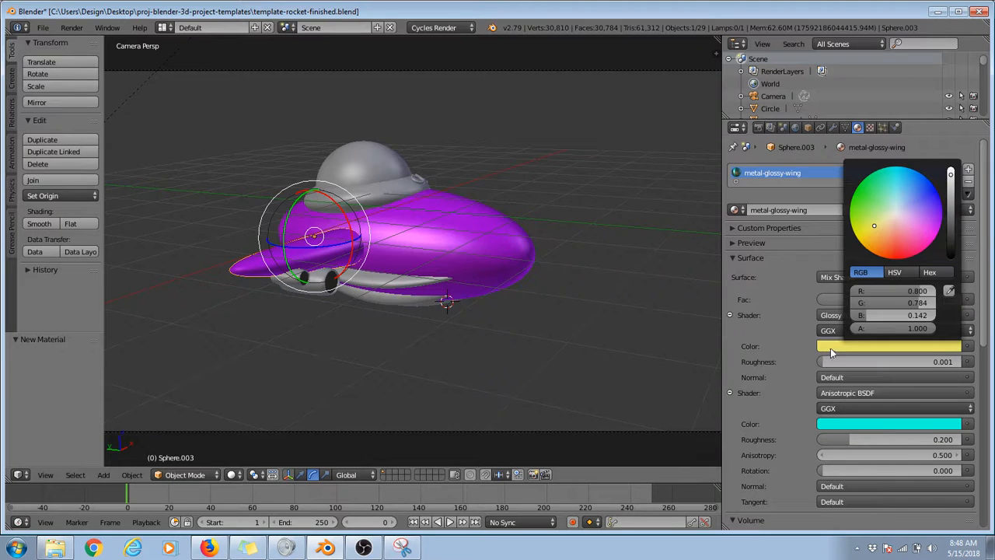
left_click_drag(935, 223, 946, 232)
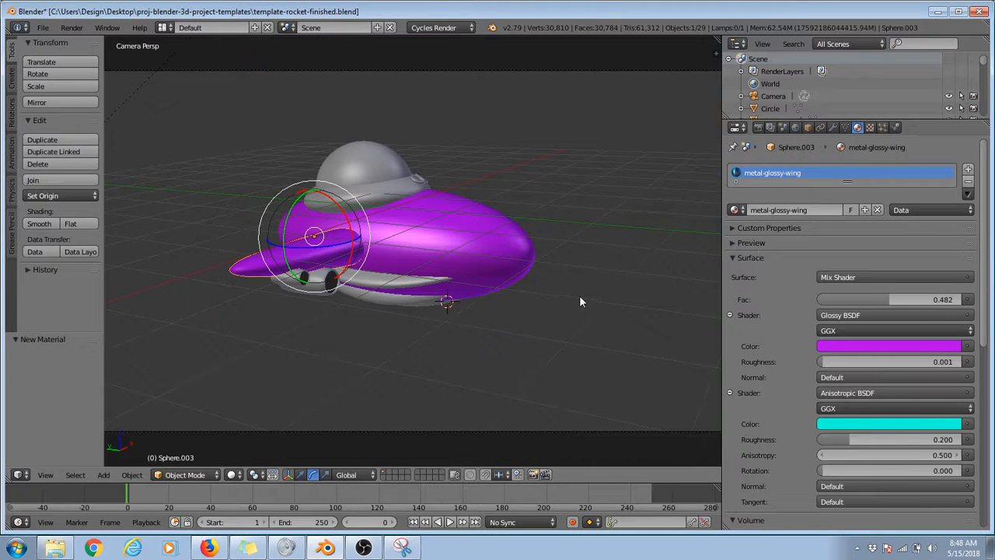
Step: Run a test render and compare the recolored side wing with the hull
key("F12")
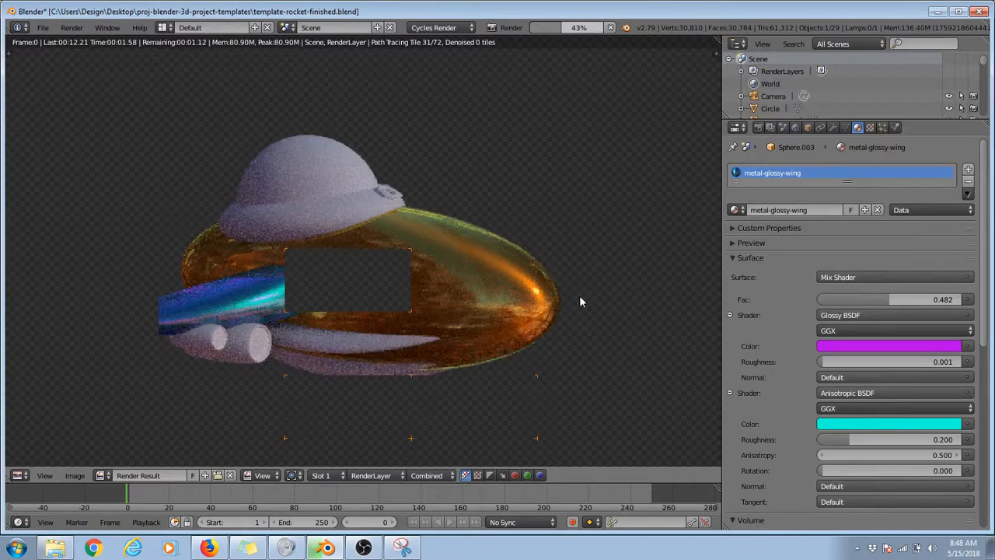
scroll(173, 234, "down", 5)
scroll(284, 261, "up", 3)
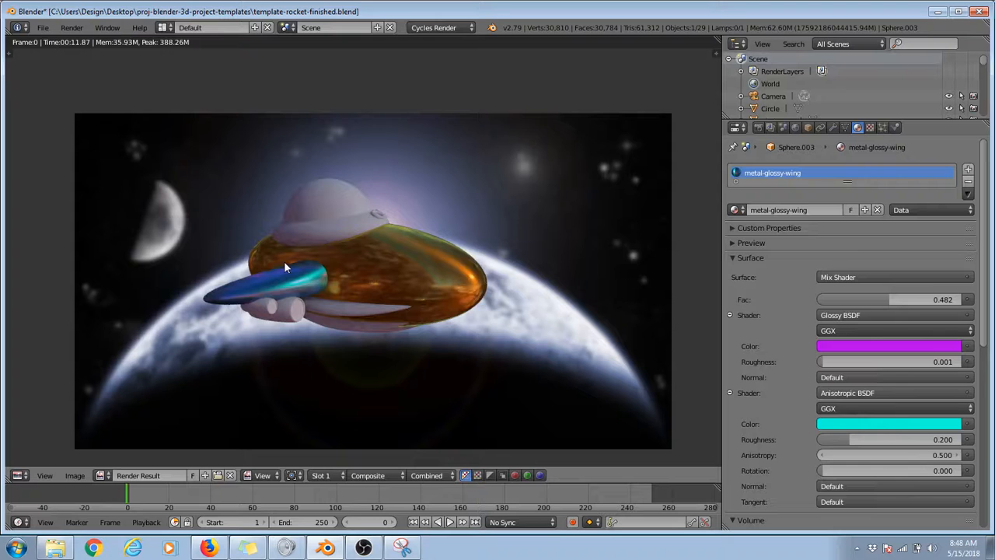
key("Escape")
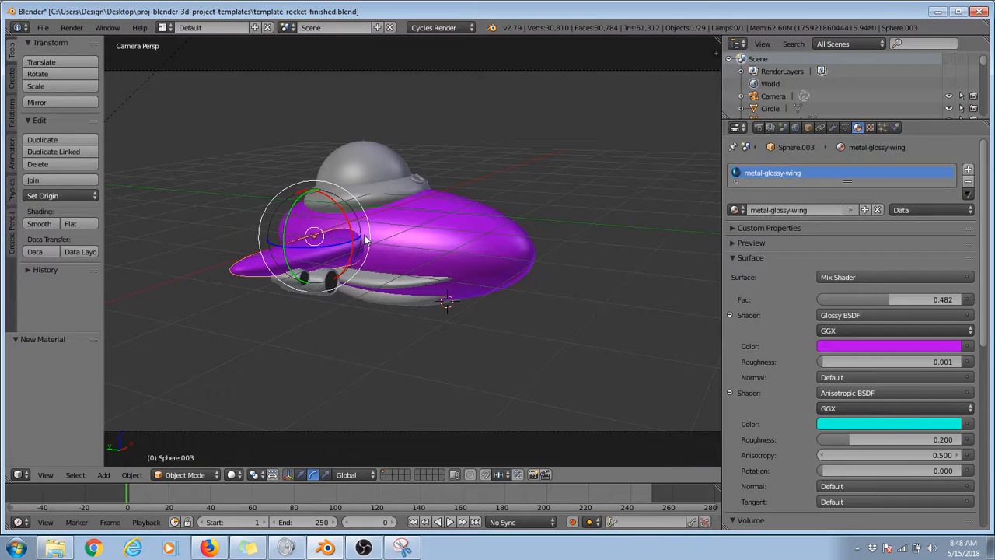
Step: Assign the existing Chrome material to the base ring around the cockpit dome
right_click(403, 194)
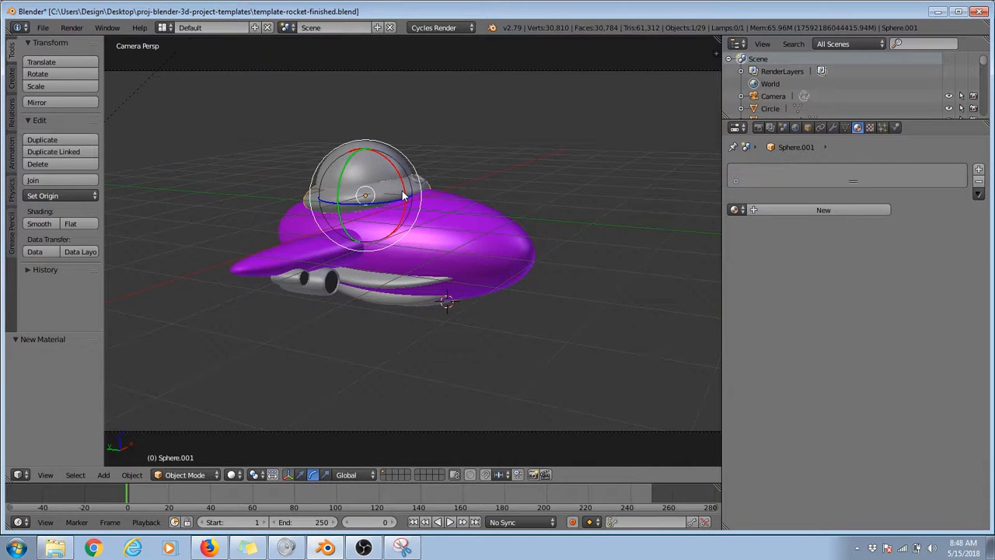
left_click(733, 210)
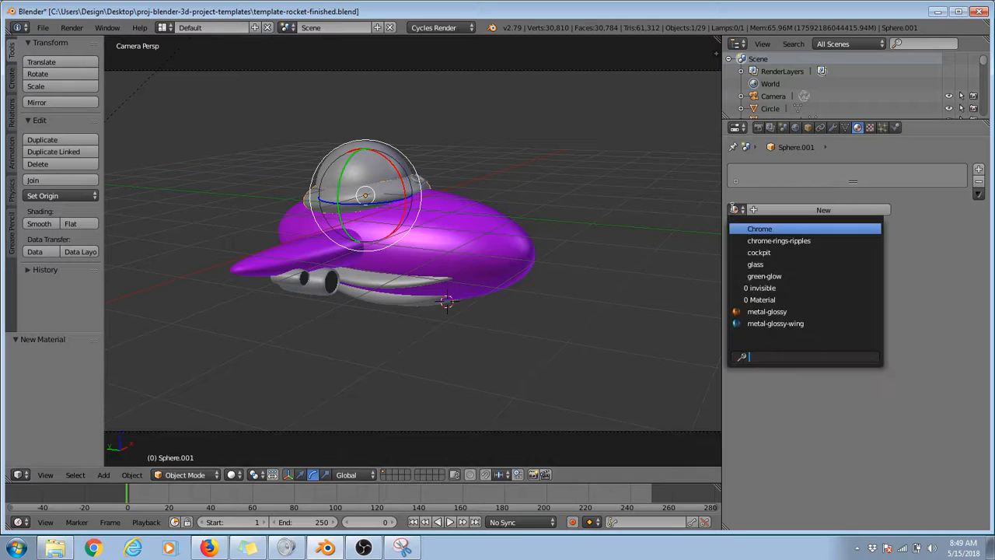
left_click(806, 229)
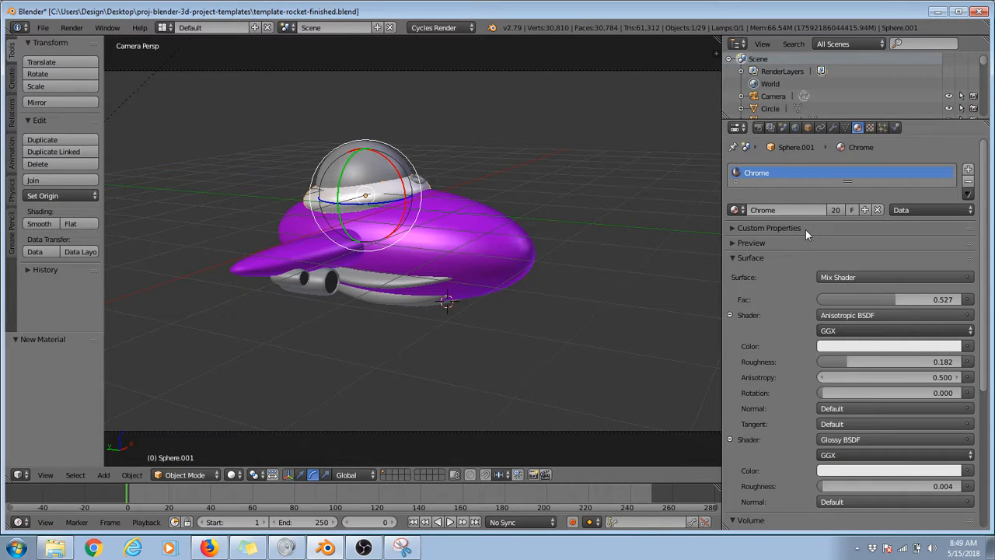
Step: Assign the existing chrome-rings-ripples material to the upper two curved ridges on the hull's near side
left_click(381, 282)
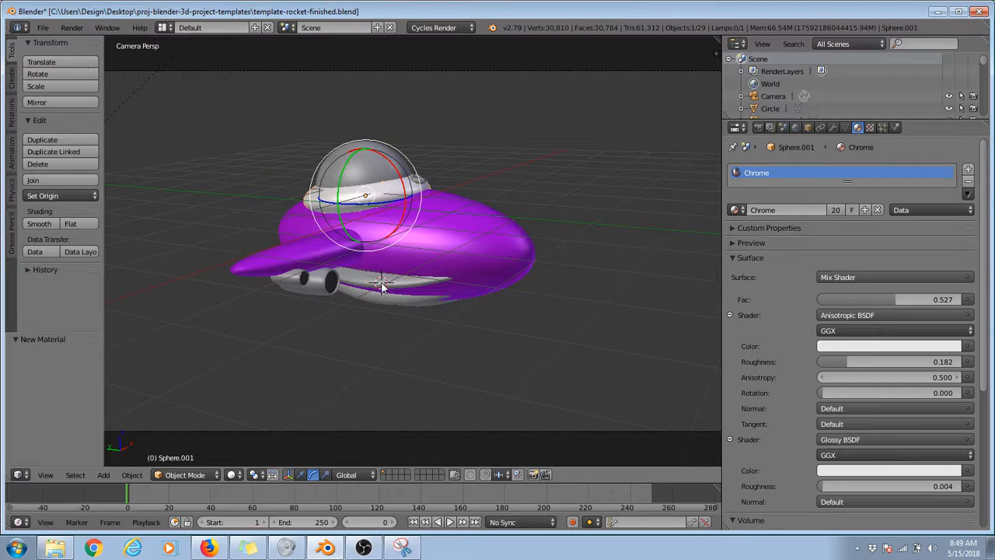
right_click(381, 288)
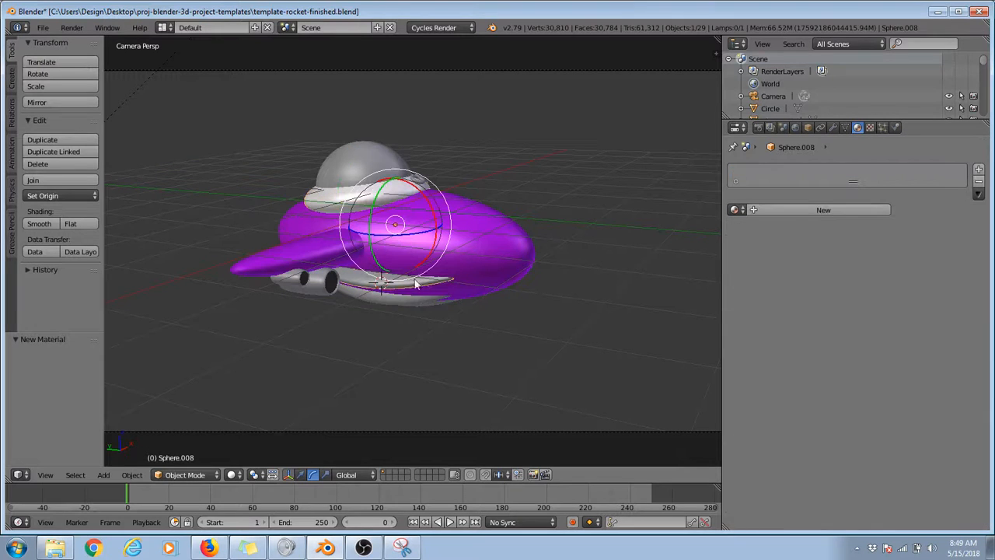
left_click(743, 210)
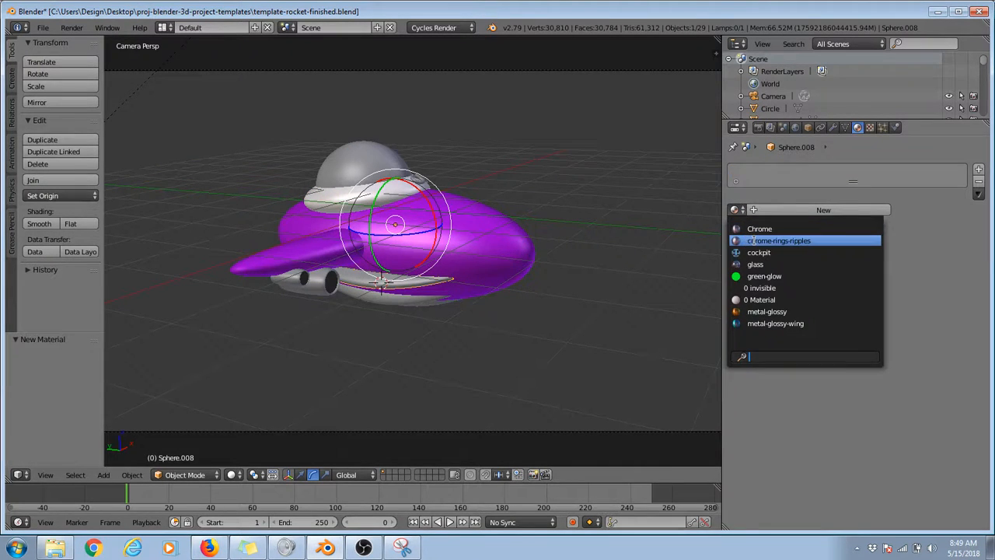
left_click(821, 242)
middle_click_drag(483, 274, 415, 273)
right_click(406, 268)
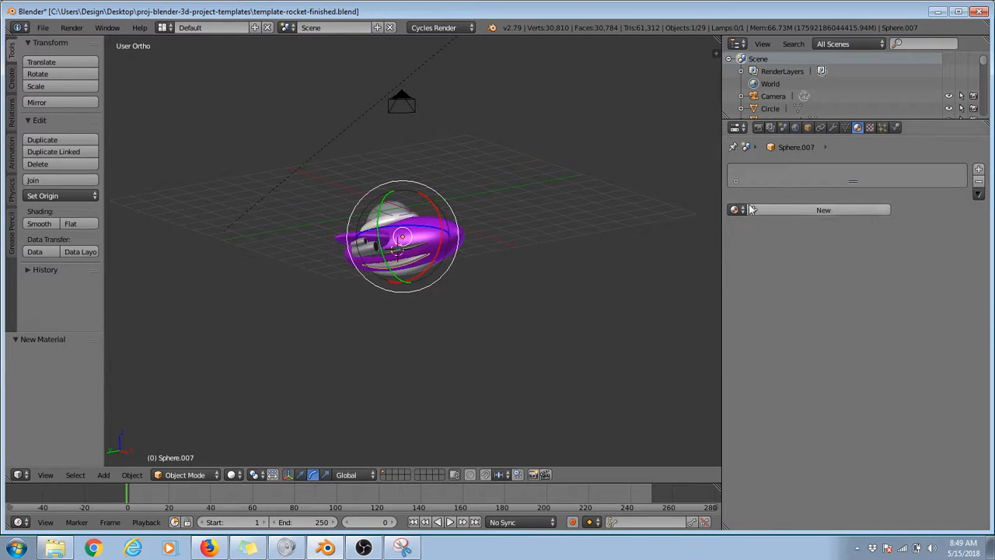
left_click(737, 209)
left_click(777, 240)
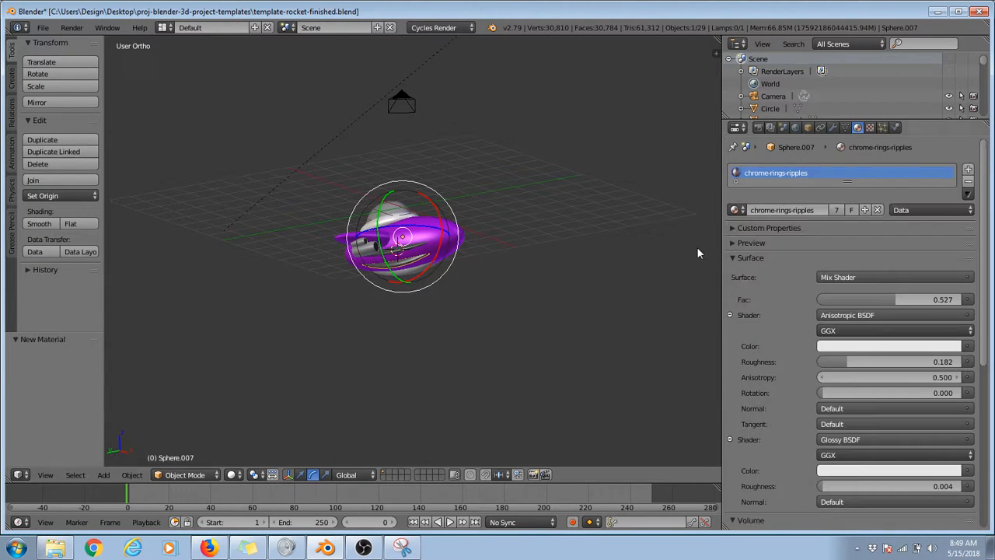
Step: Assign chrome-rings-ripples to the next two curved ridges along the hull's underside
right_click(414, 274)
right_click(415, 273)
left_click(737, 209)
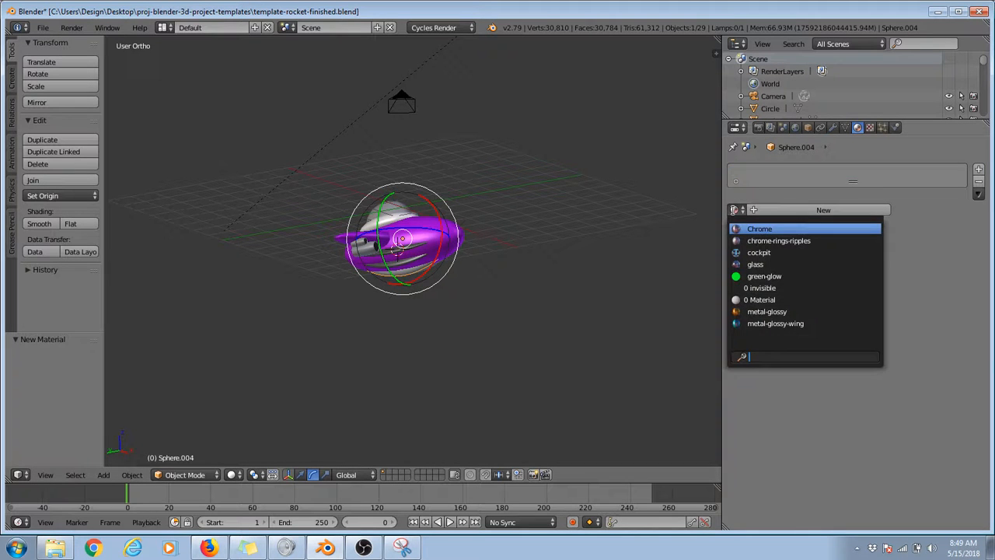
left_click(778, 238)
scroll(394, 306, "up", 5)
middle_click_drag(394, 306, 435, 225)
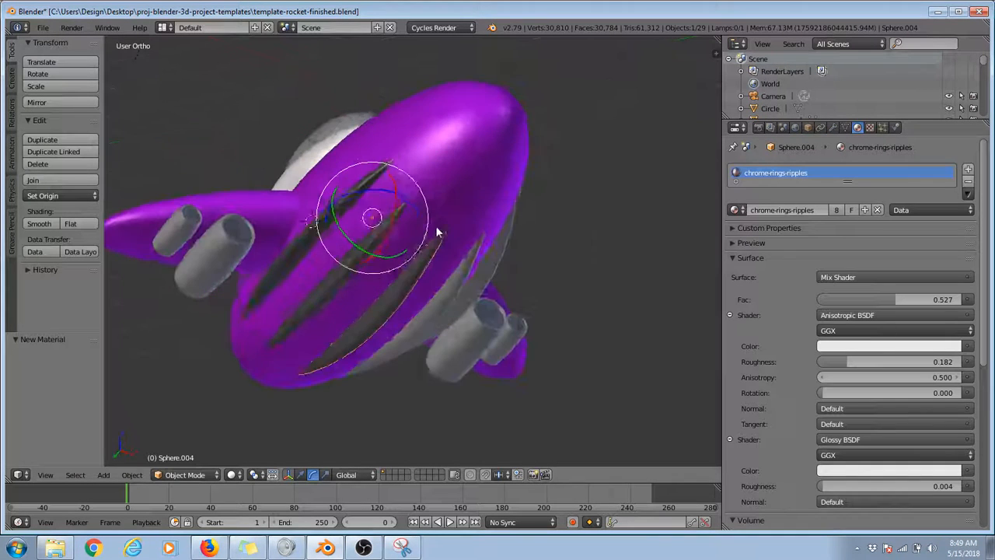
right_click(451, 286)
left_click(736, 209)
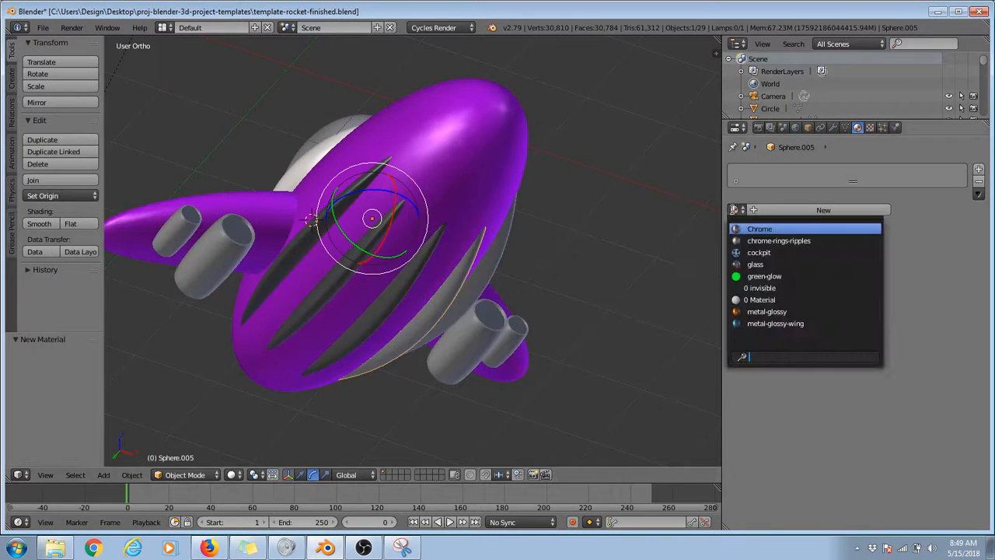
left_click(777, 240)
Step: Assign chrome-rings-ripples to the last remaining curved ridge on the hull's far side
middle_click_drag(545, 272, 649, 283)
right_click(467, 256)
left_click(736, 209)
left_click(778, 240)
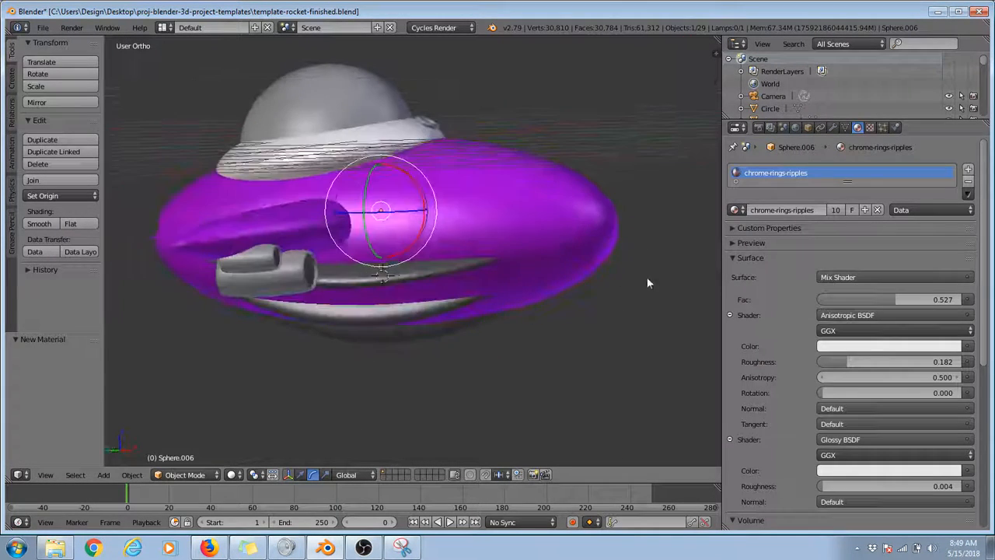
Step: Assign the Chrome material to the small and large engine tubes beneath the near side wing
right_click(273, 261)
left_click(736, 209)
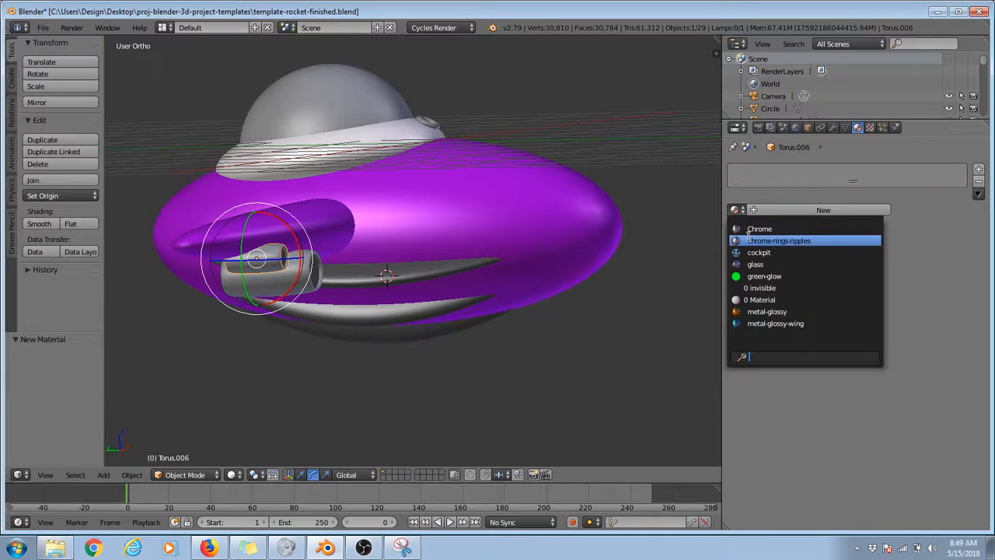
left_click(777, 225)
right_click(295, 284)
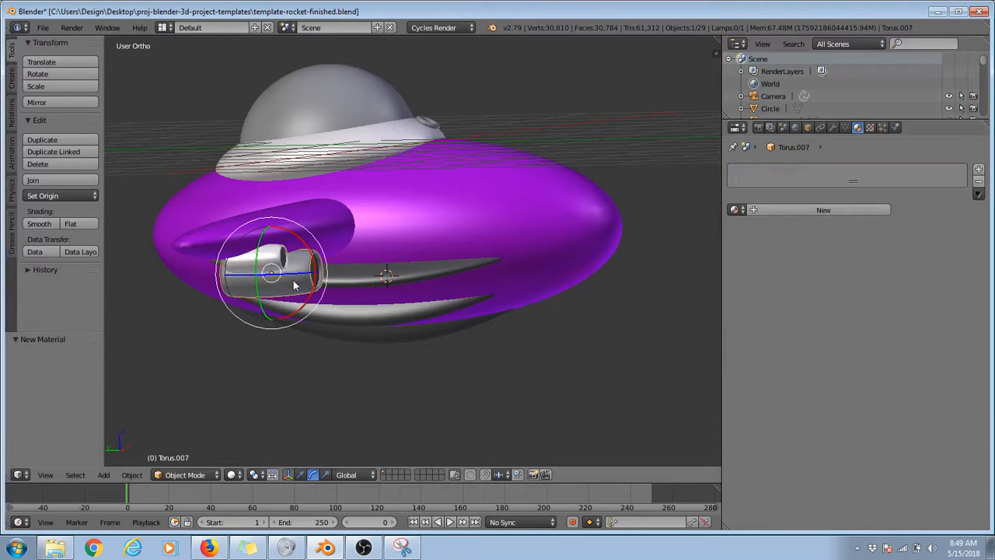
left_click(736, 209)
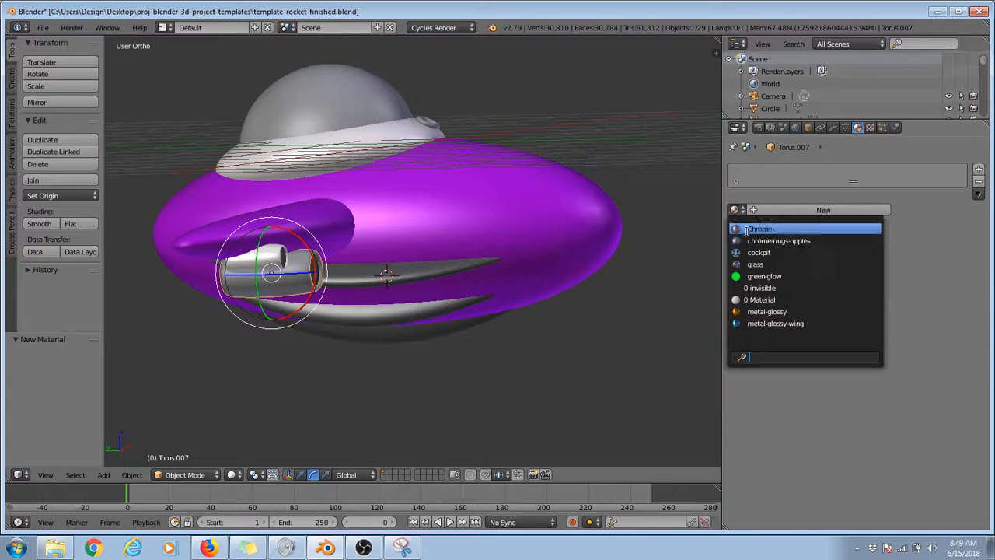
left_click(760, 229)
Step: Assign the Chrome material to the large and small engine tubes beneath the opposite wing
middle_click_drag(454, 255, 519, 280)
right_click(520, 278)
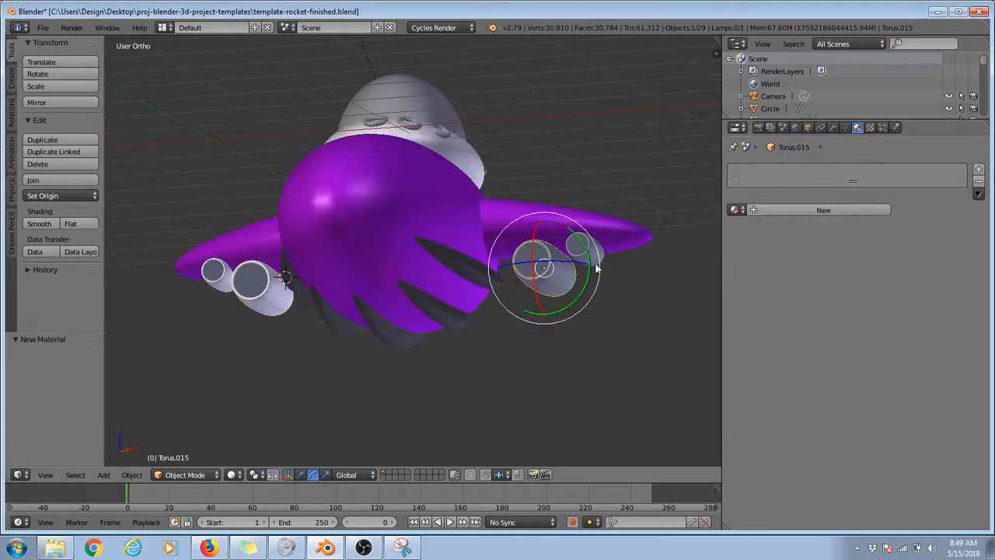
left_click(735, 210)
left_click(748, 229)
right_click(584, 251)
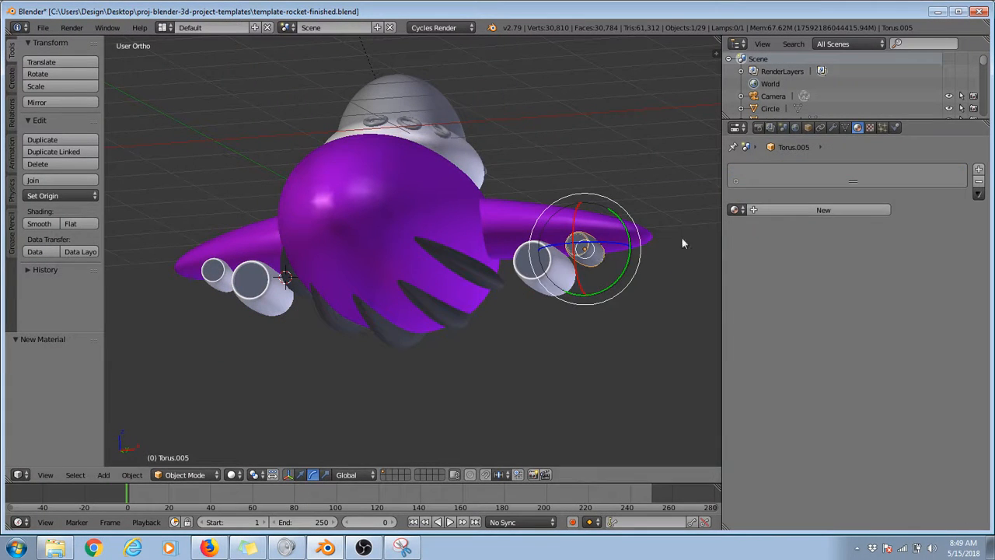
left_click(735, 209)
left_click(748, 228)
Step: Assign the green-glow material to the large and small discs closing one end of the engine tubes beneath the near wing
middle_click_drag(388, 249, 477, 162)
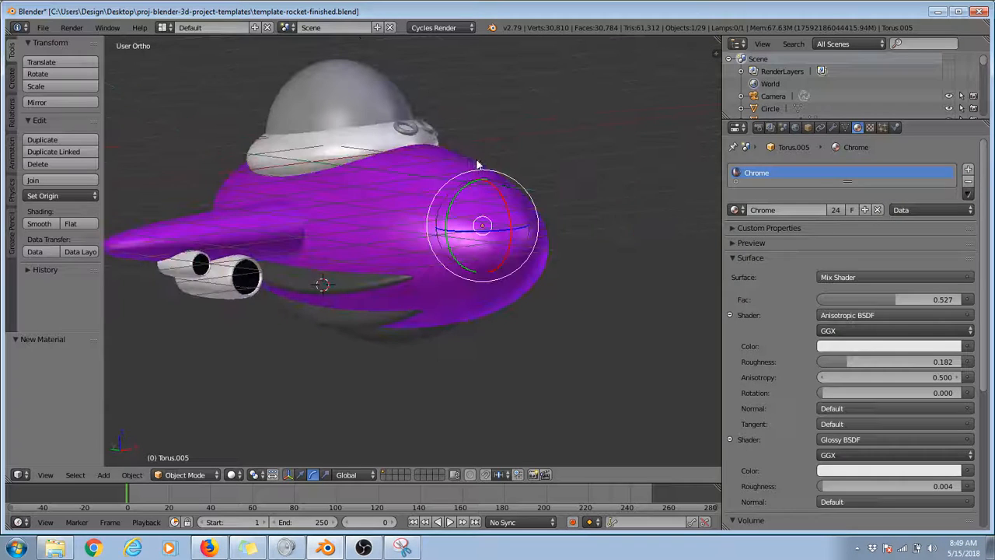
right_click(253, 280)
right_click(243, 292)
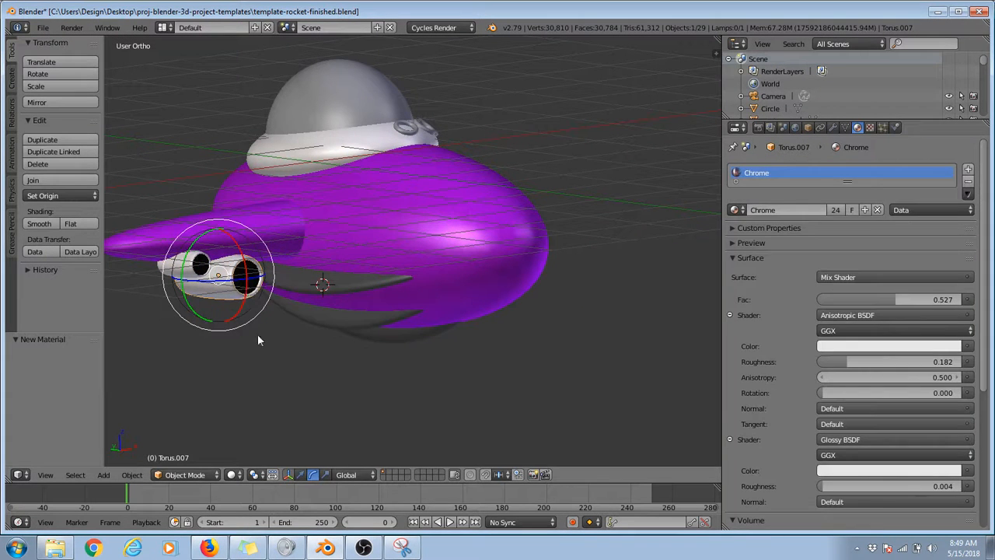
right_click_drag(243, 289, 247, 367)
right_click(273, 381)
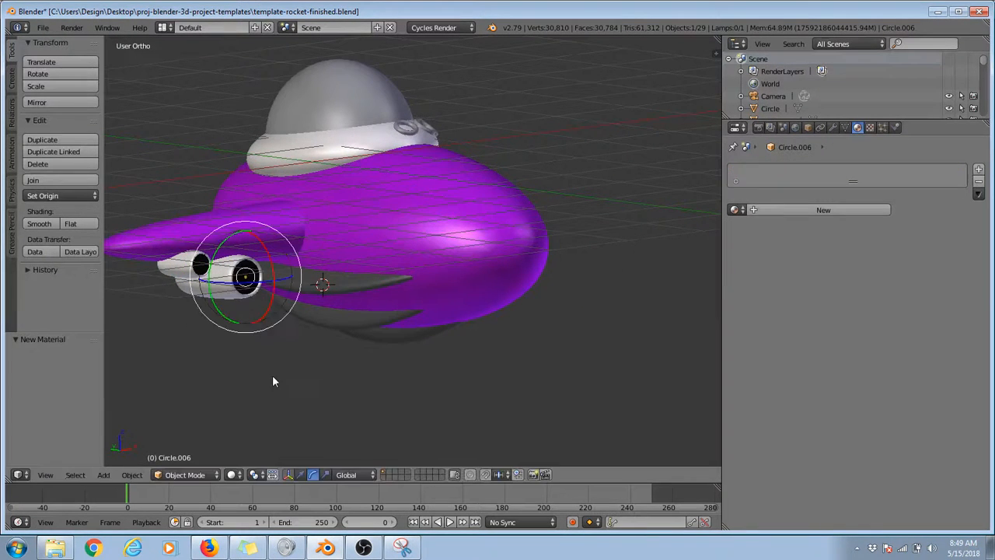
left_click(735, 210)
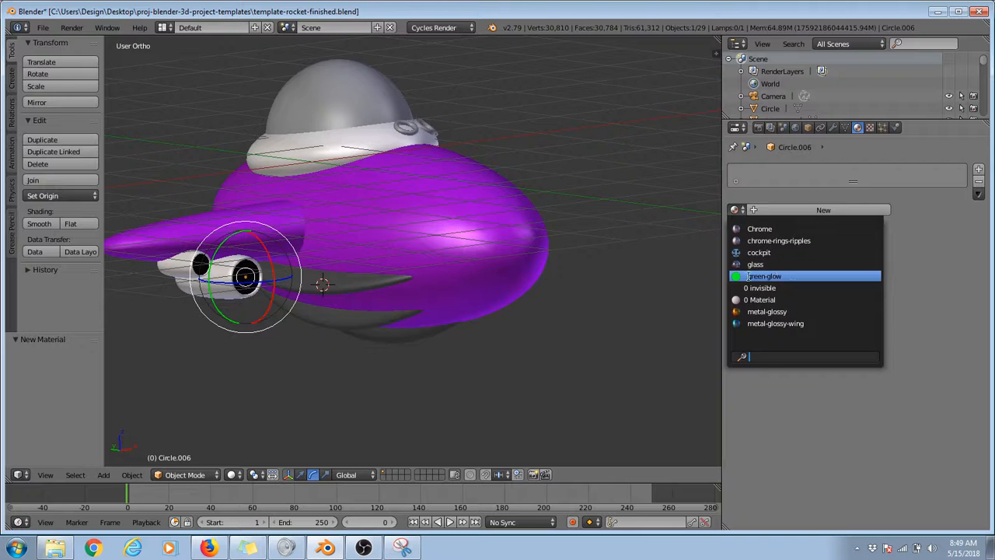
left_click(793, 276)
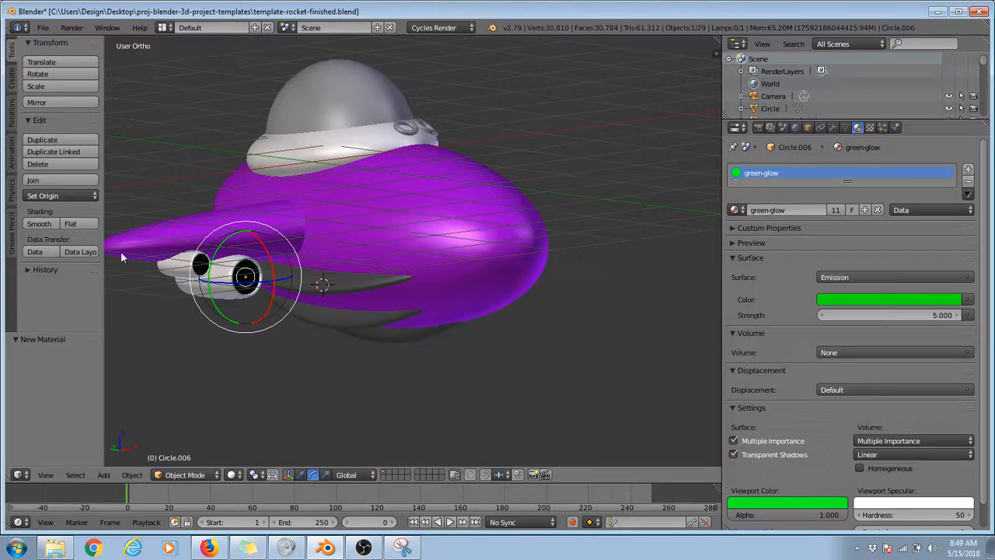
right_click(201, 268)
left_click(735, 210)
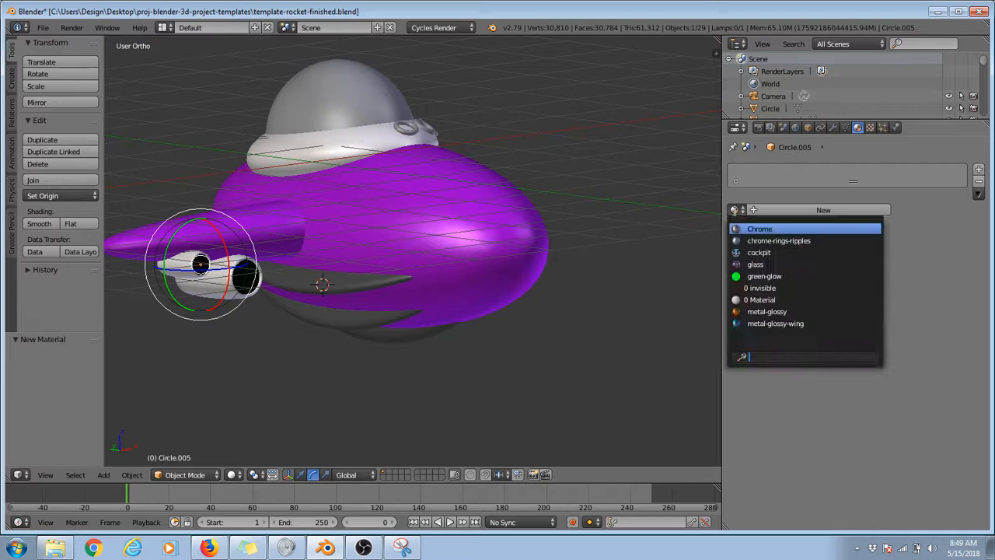
left_click(765, 274)
Step: Assign green-glow to the large and small discs at the same end of the engine tubes beneath the opposite wing
middle_click_drag(650, 245, 521, 240)
right_click(522, 243)
left_click(736, 210)
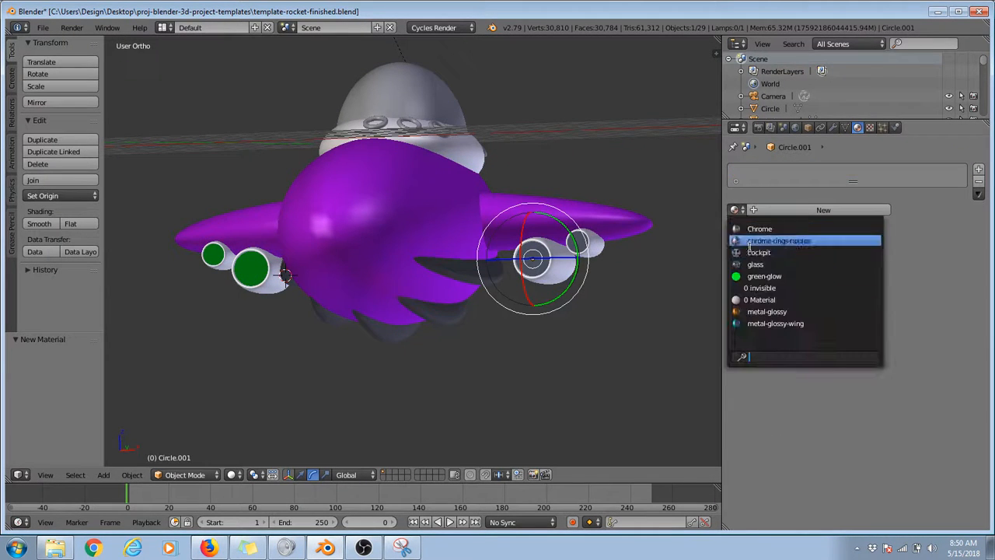
left_click(752, 275)
right_click(582, 247)
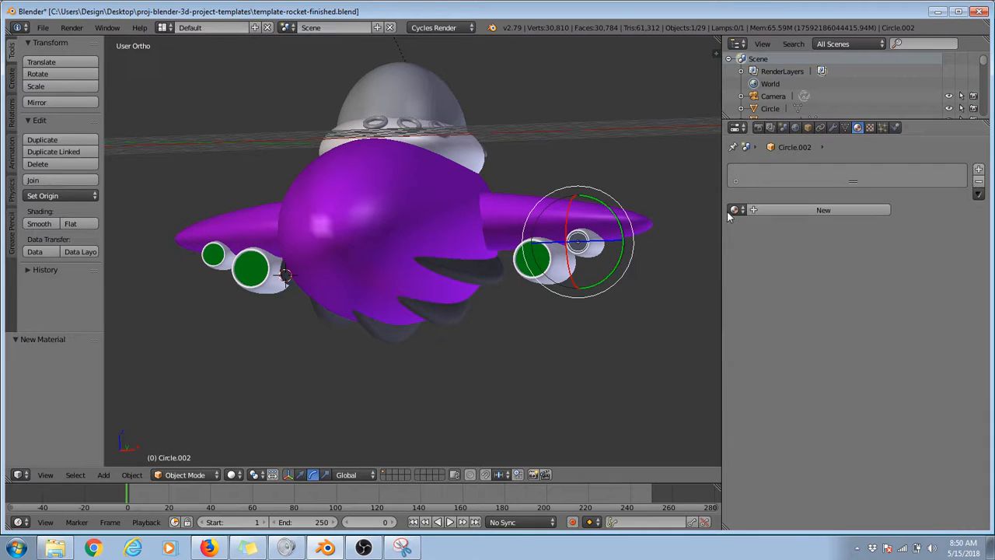
left_click(735, 210)
left_click(765, 276)
Step: From the ship's other end, assign green-glow to the small and large engine discs beneath the first wing
middle_click_drag(651, 249, 343, 250)
right_click(304, 236)
right_click(304, 236)
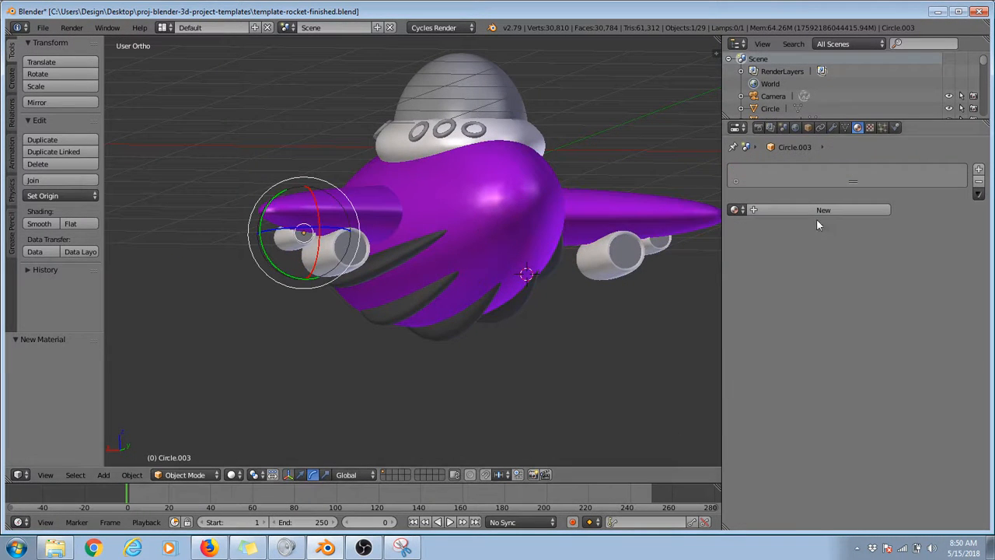
left_click(737, 210)
left_click(758, 272)
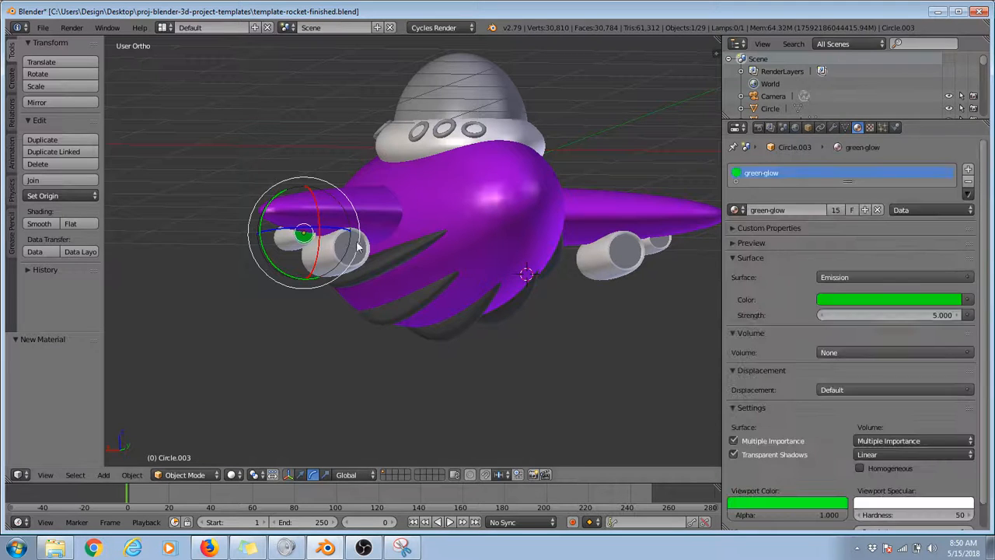
right_click(354, 247)
right_click(354, 245)
right_click_drag(354, 248, 365, 279)
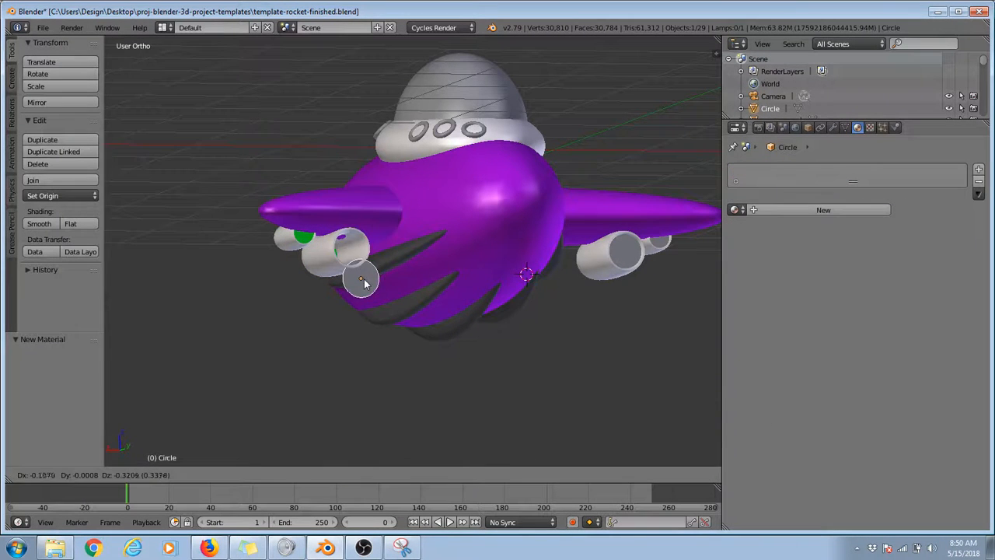
right_click(365, 279)
left_click(736, 210)
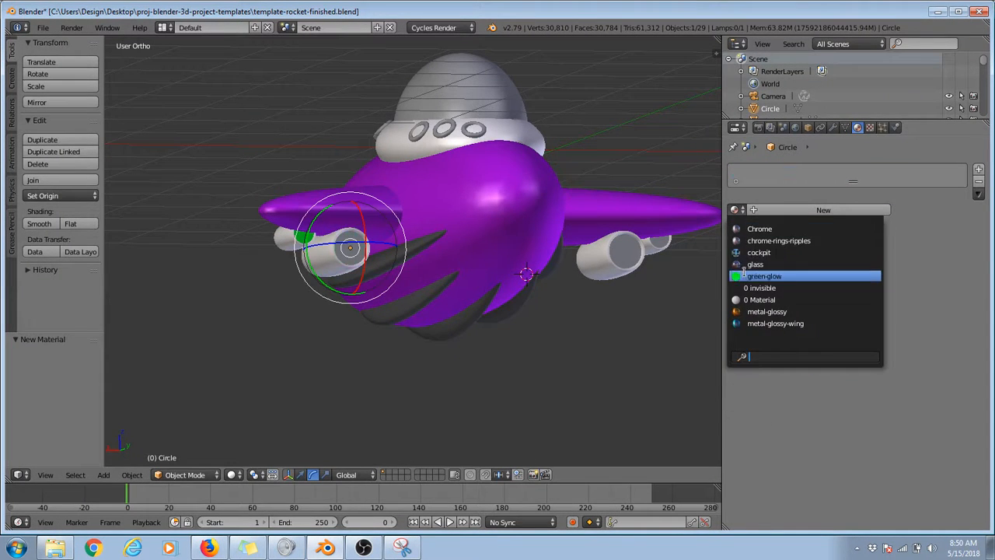
left_click(758, 274)
Step: Assign green-glow to the remaining large and small discs on the engines beneath the other wing
right_click(620, 267)
left_click(737, 210)
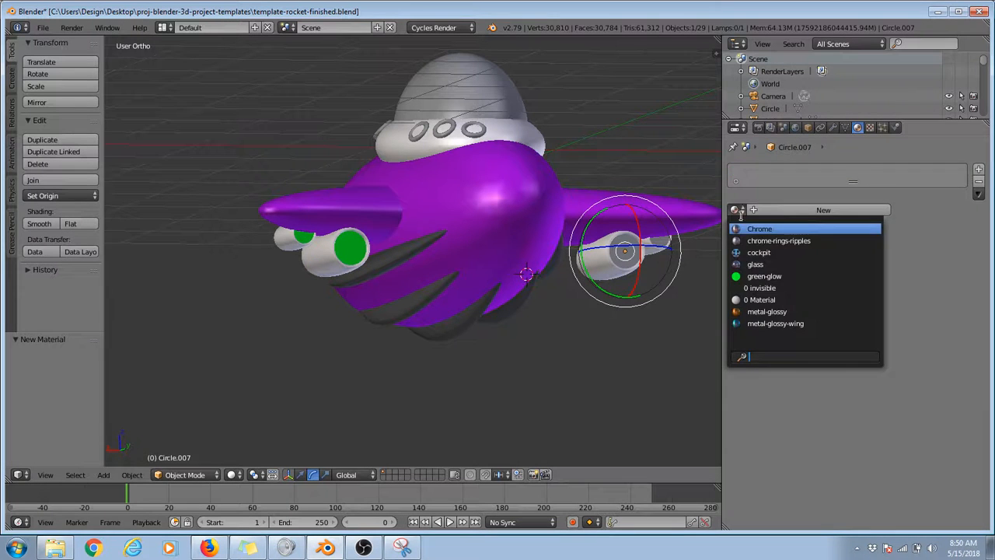
left_click(751, 276)
right_click(661, 241)
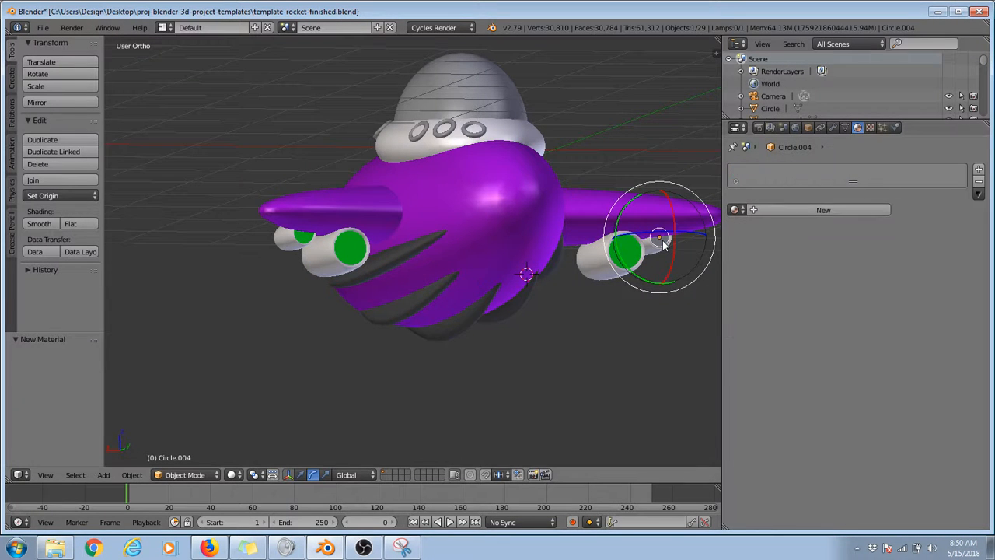
left_click(736, 210)
left_click(762, 276)
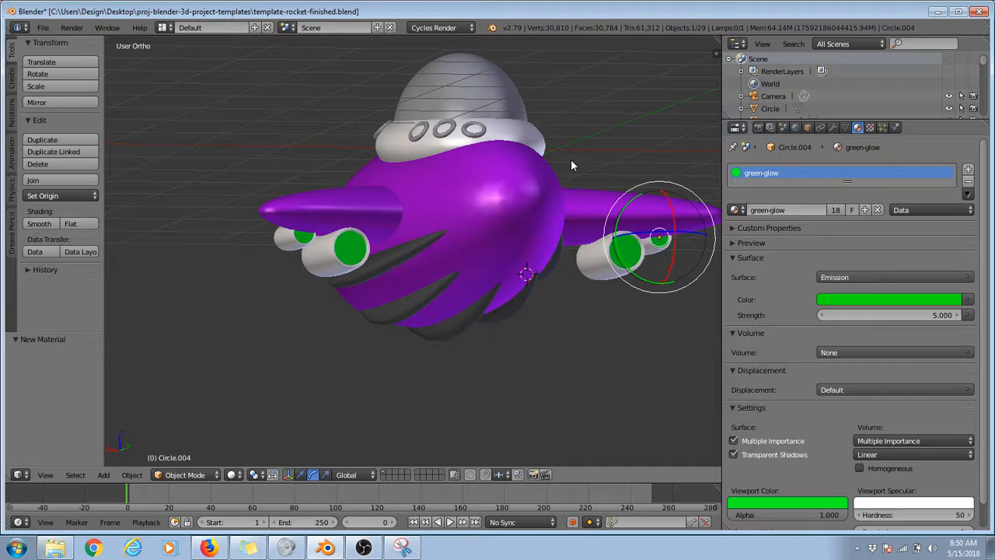
Step: Assign the glass material to the cockpit dome
right_click(505, 93)
middle_click_drag(412, 112, 567, 148)
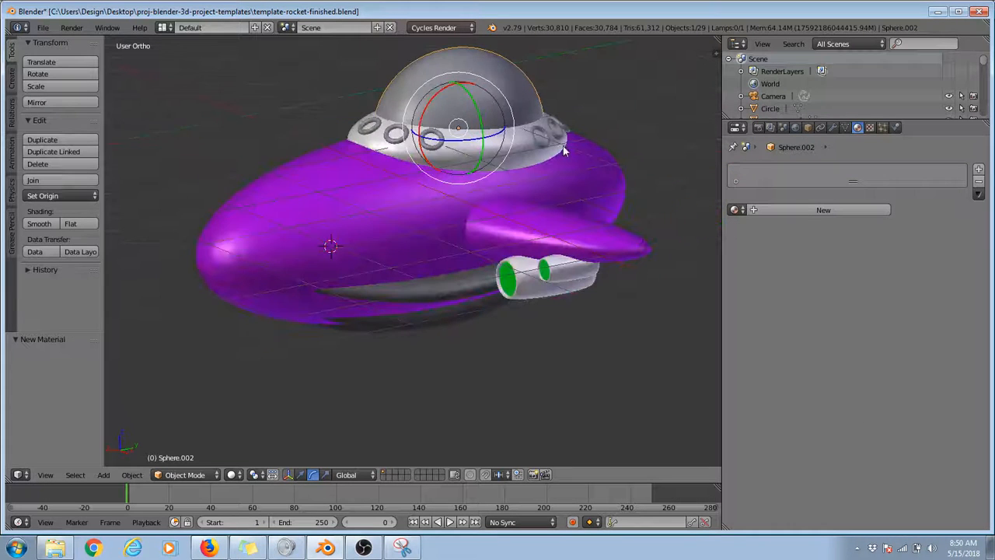
key("g")
right_click(445, 66)
left_click(736, 210)
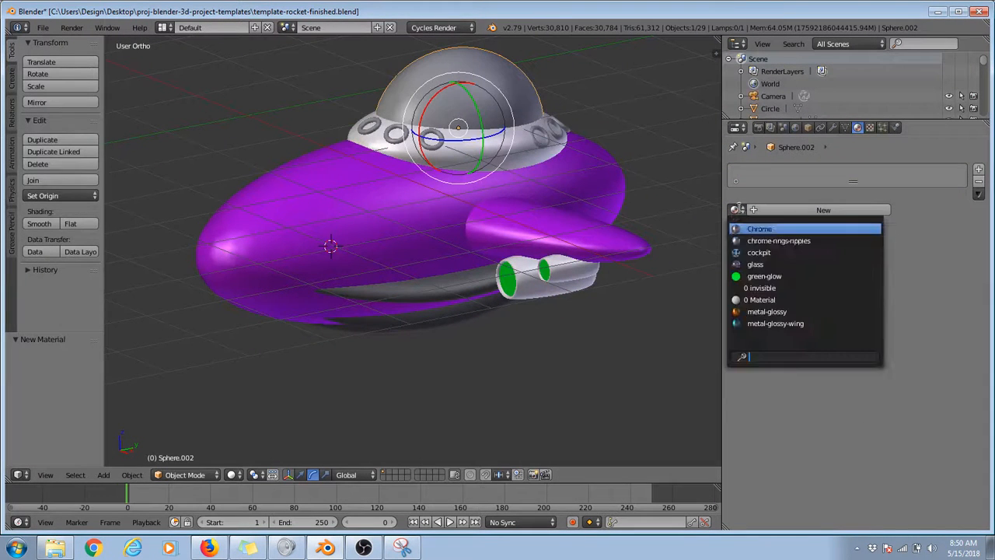
left_click(762, 265)
Step: Render the scene to check the assigned materials, and return to the 3D view
middle_click_drag(665, 236, 391, 191)
key("F12")
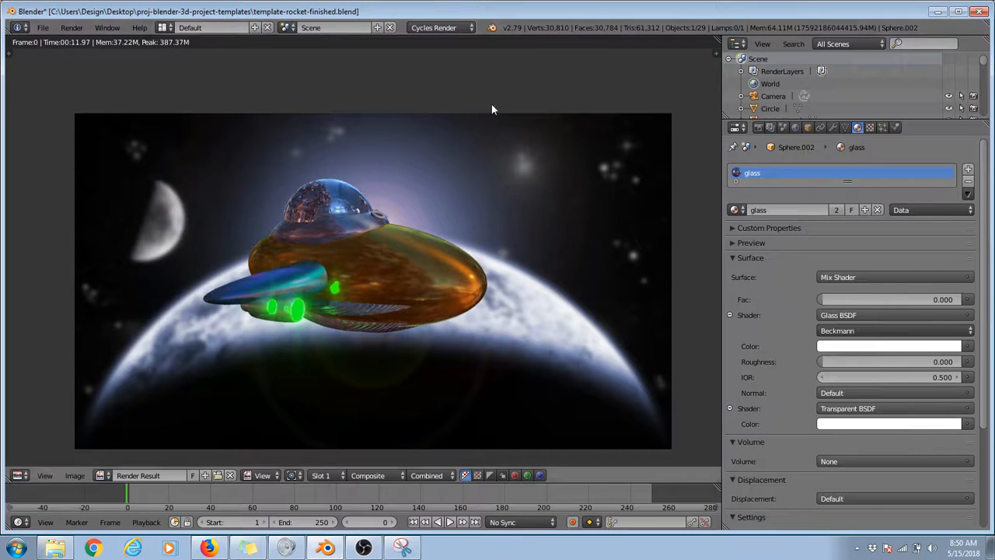
key("Escape")
Step: In top view, duplicate the end ring on the cockpit collar, place the copy further along the rim and rotate it about -23°
key("KP_7")
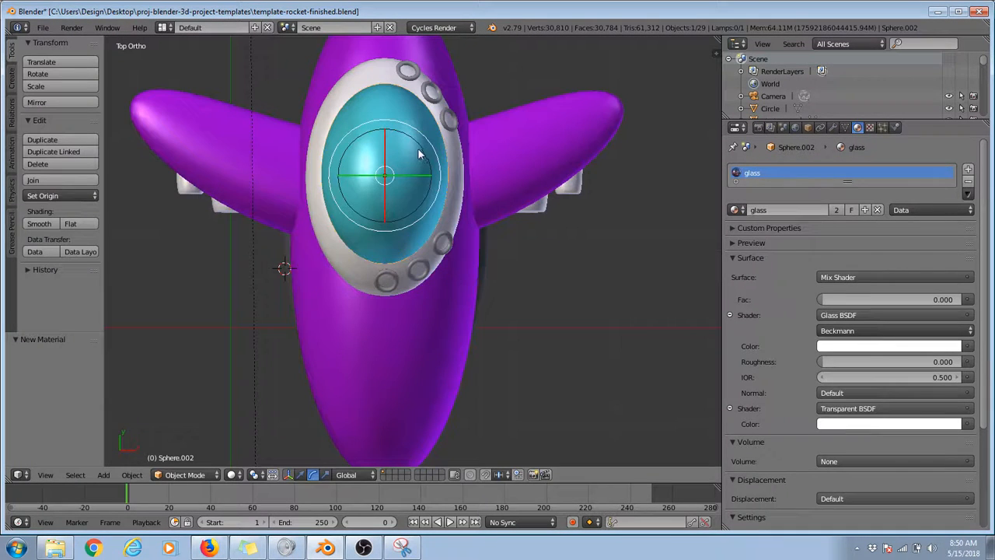
right_click(397, 285)
right_click(440, 251)
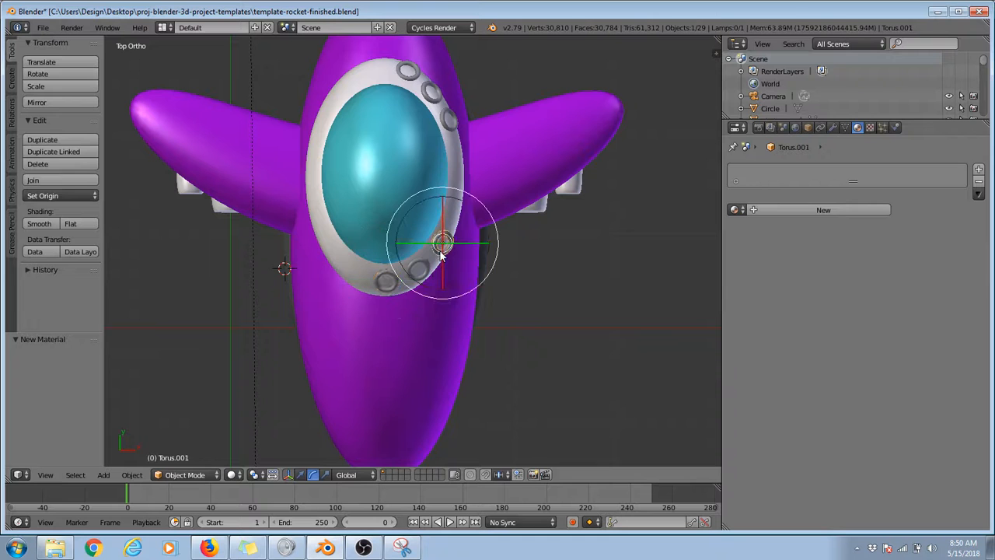
key("shift+d")
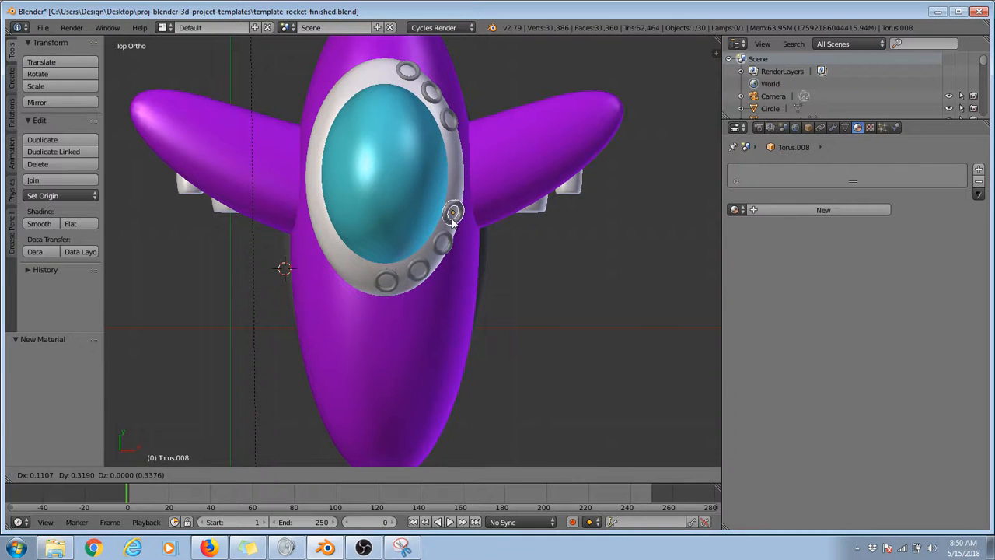
left_click(453, 220)
key("r")
left_click(487, 172)
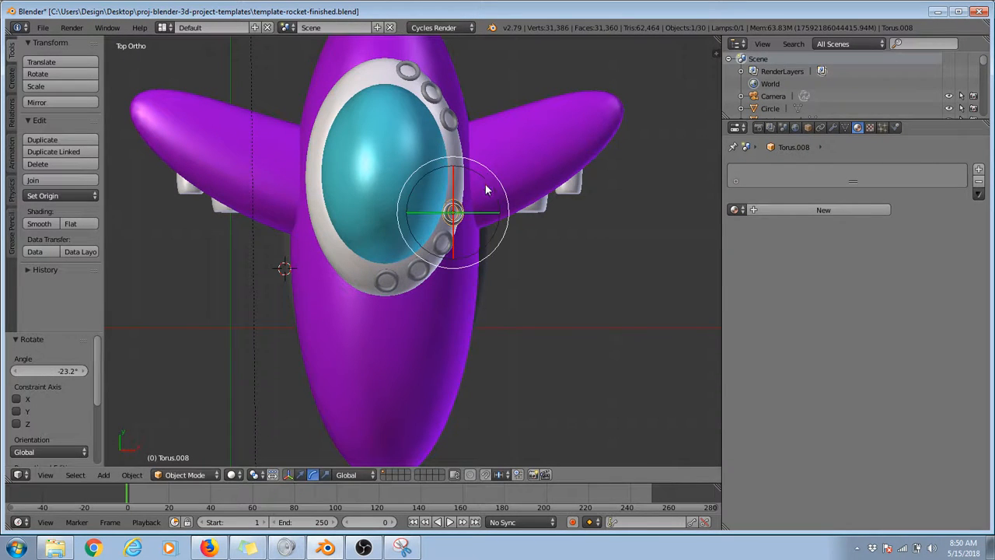
Step: Duplicate the new ring about 0.39 further along Y, move the copy closer to the collar and tilt it about 8.5°
key("shift+d")
left_click(487, 153)
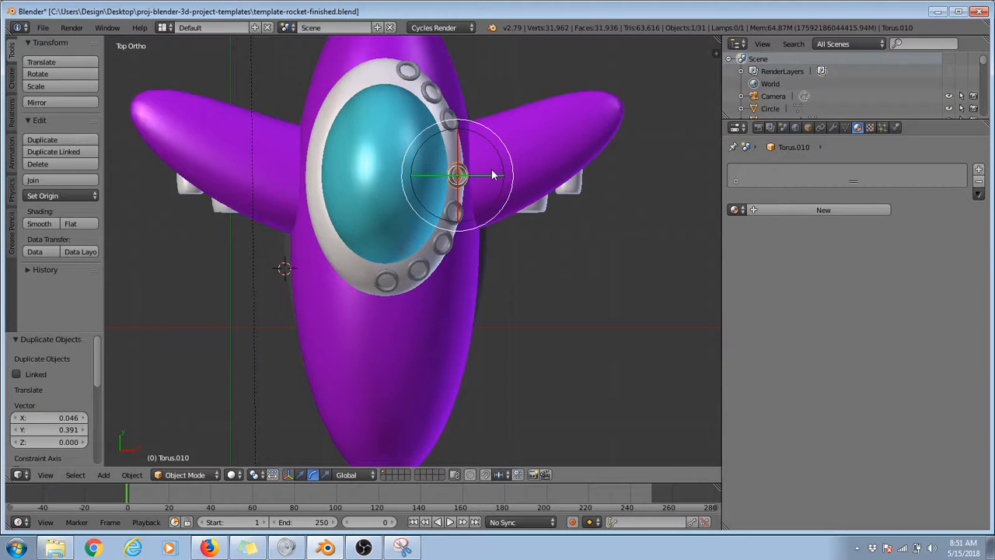
key("KP_Decimal")
middle_click_drag(497, 200, 346, 224)
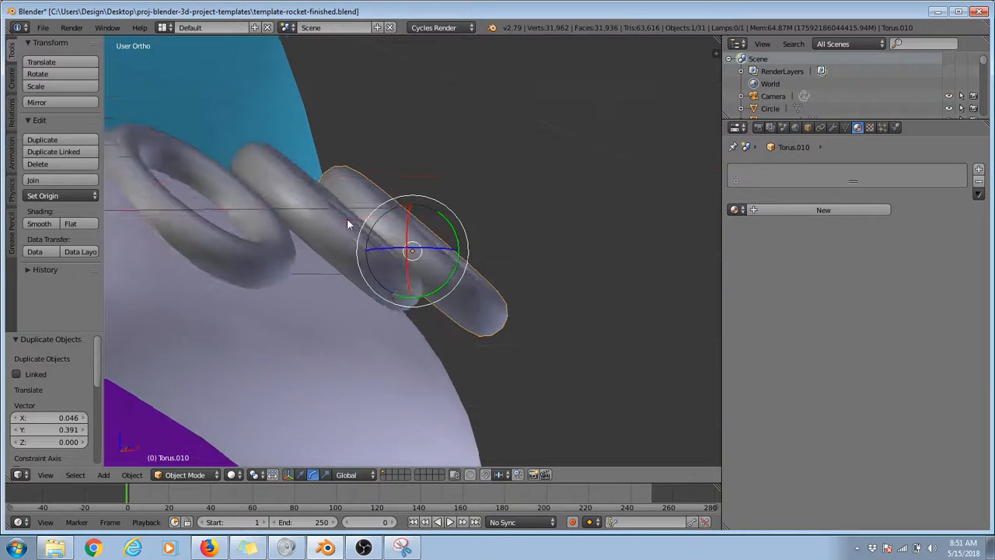
key("g")
left_click(442, 289)
key("r")
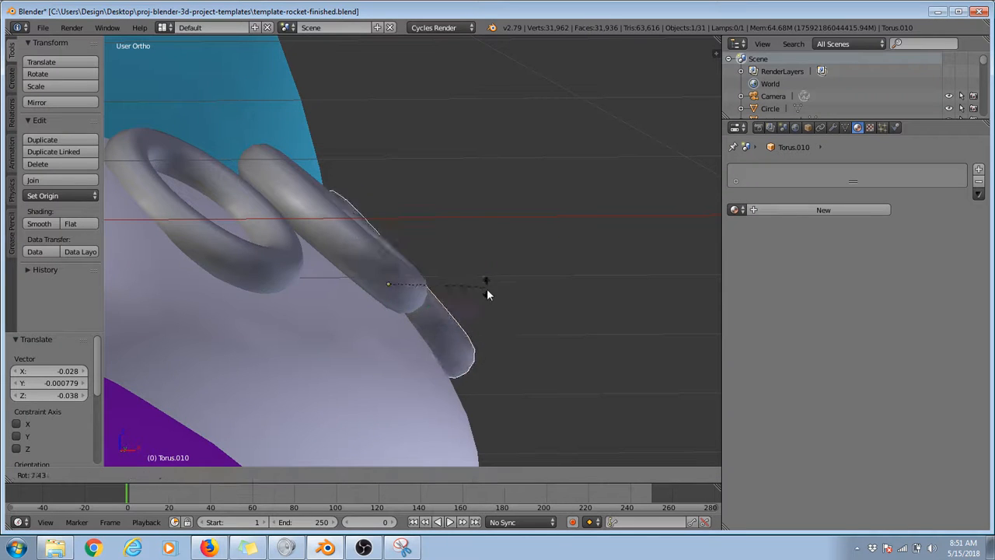
left_click(487, 288)
Step: Refine the second copied ring's position and rotation from several angles so it follows the collar's curved surface
key("KP_7")
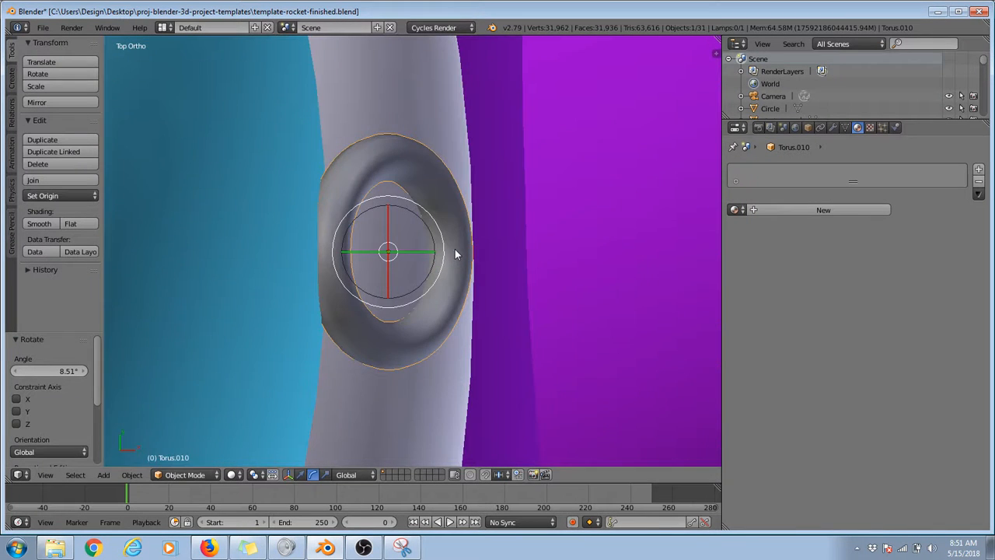
middle_click_drag(455, 250, 175, 238)
scroll(178, 239, "down", 5)
key("g")
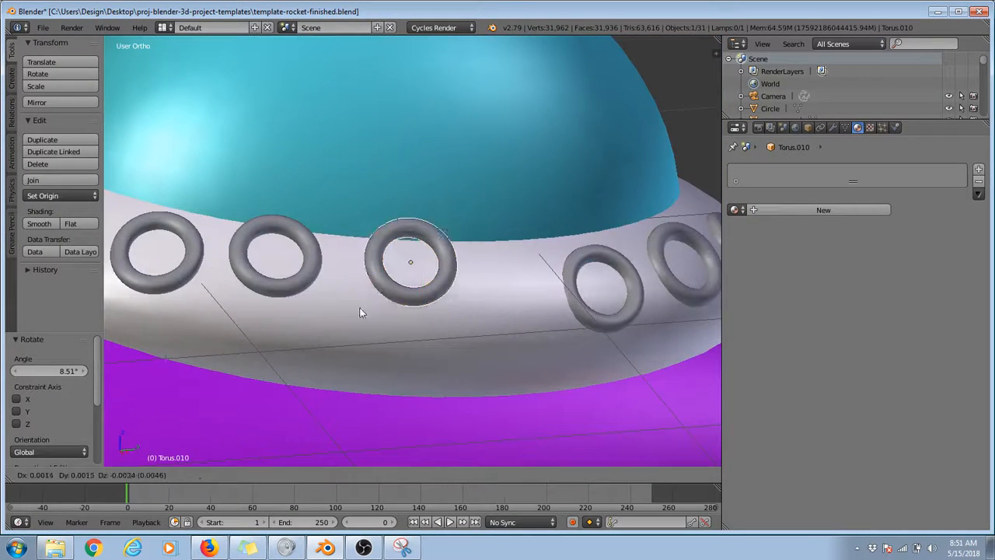
left_click(365, 338)
middle_click_drag(365, 338, 539, 311)
key("r")
left_click(516, 339)
key("r")
left_click(536, 310)
key("g")
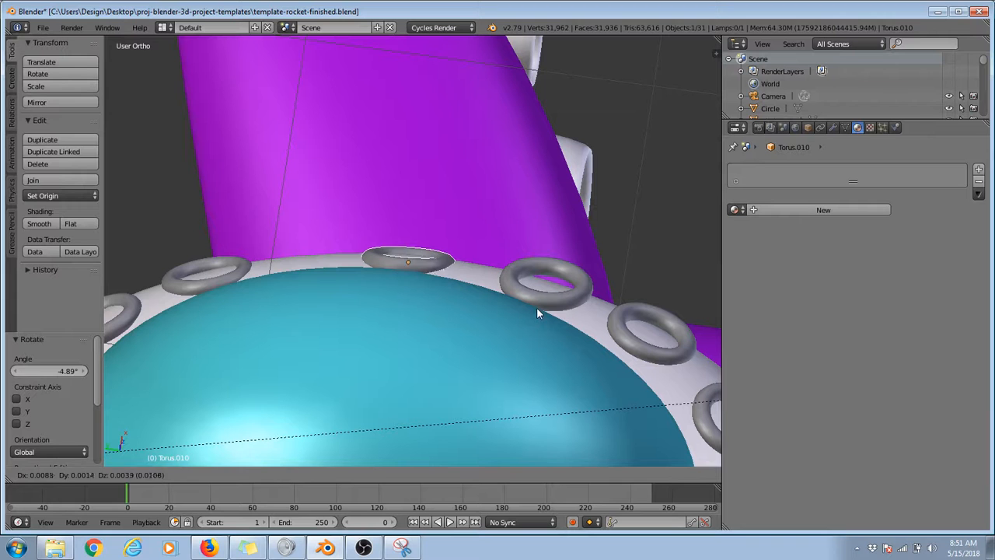
left_click(537, 307)
Step: Duplicate the ring about 0.30 further along Y, rotate it about -9.5° and lower it onto the collar
key("shift+d")
left_click(453, 270)
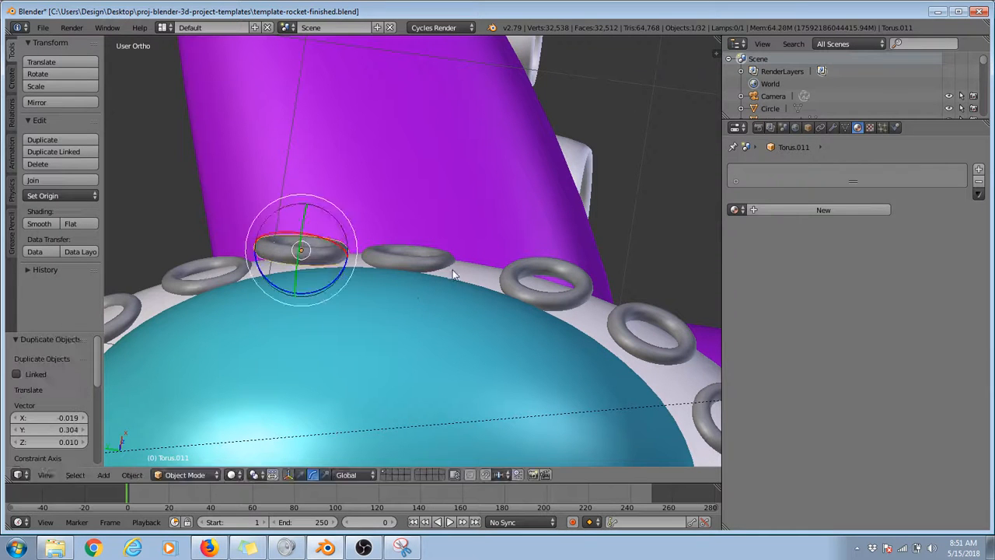
key("r")
left_click(437, 242)
key("g")
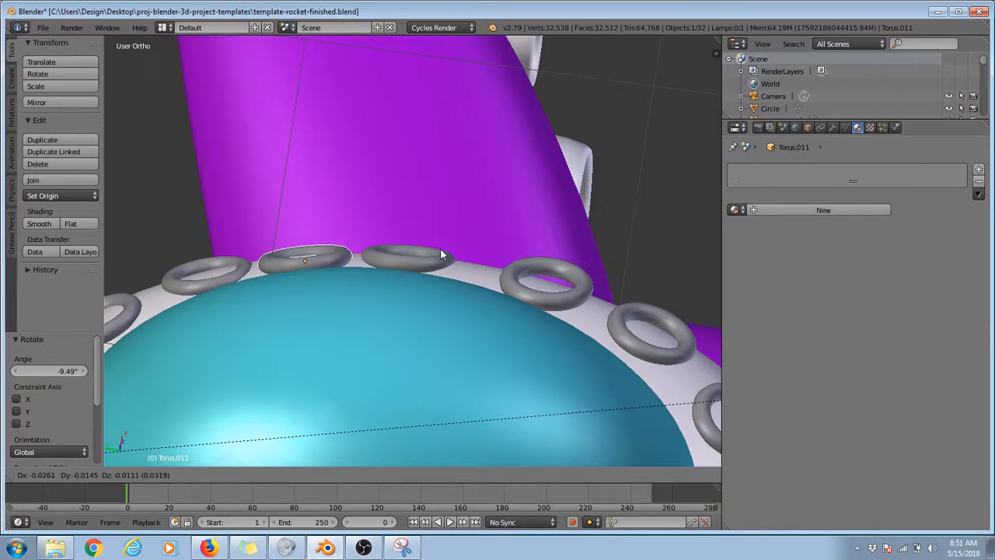
left_click(441, 252)
middle_click_drag(481, 343, 290, 267)
key("g")
left_click(434, 311)
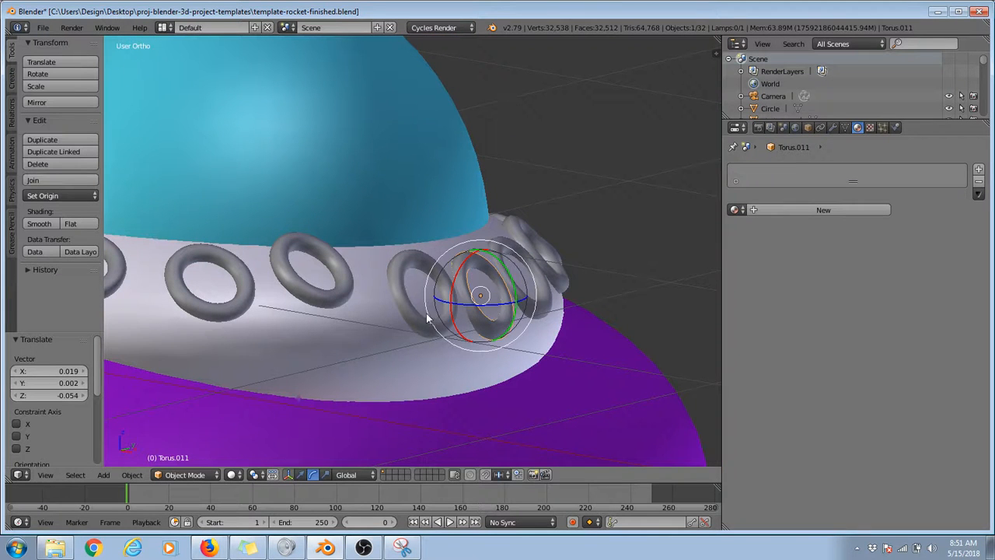
Step: Move the first copied ring down about 0.07 to line it up with the neighbouring rings on the collar
right_click(427, 315)
right_click(336, 309)
middle_click_drag(337, 308, 283, 323)
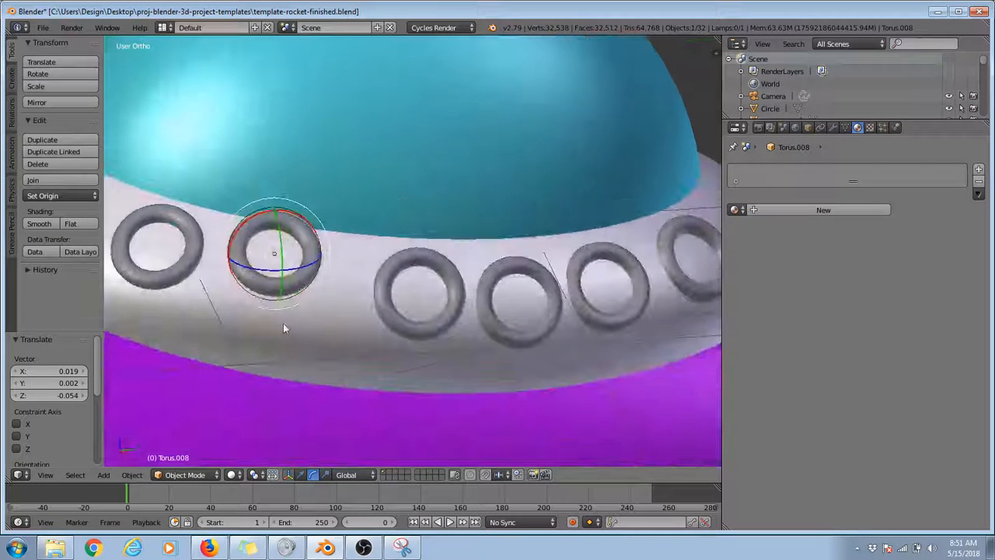
key("g")
left_click(296, 352)
Step: Tilt the selected collar ring 14.5°, shift it about -0.014 along X, and rotate it 3.11° to follow the collar's curve
middle_click_drag(296, 357, 451, 337)
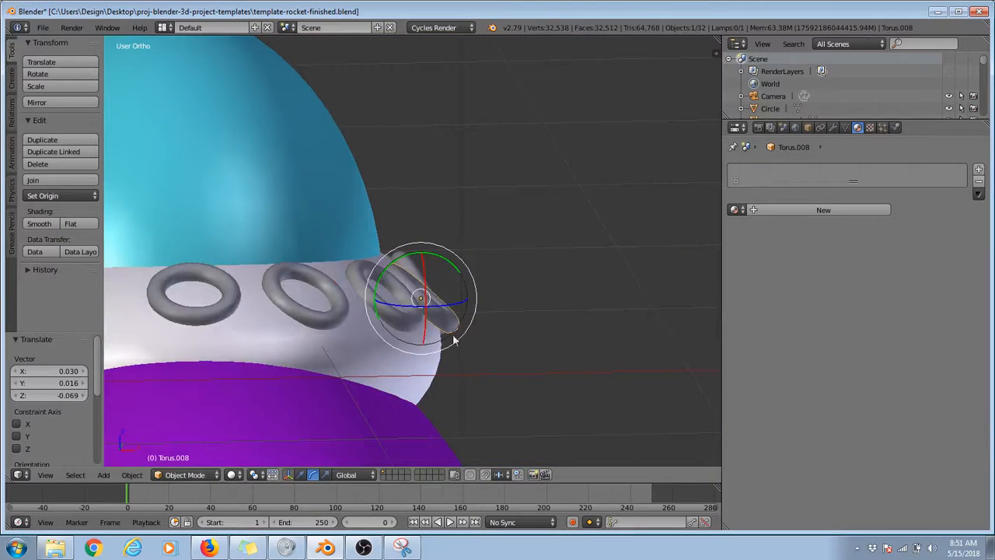
key("r")
left_click(483, 360)
key("g")
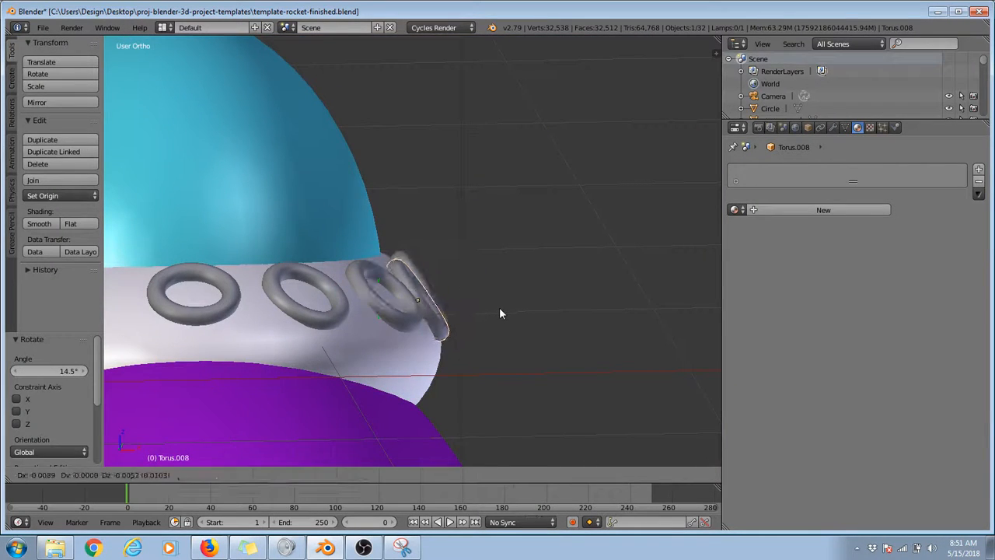
left_click(493, 315)
middle_click_drag(493, 315, 161, 236)
key("r")
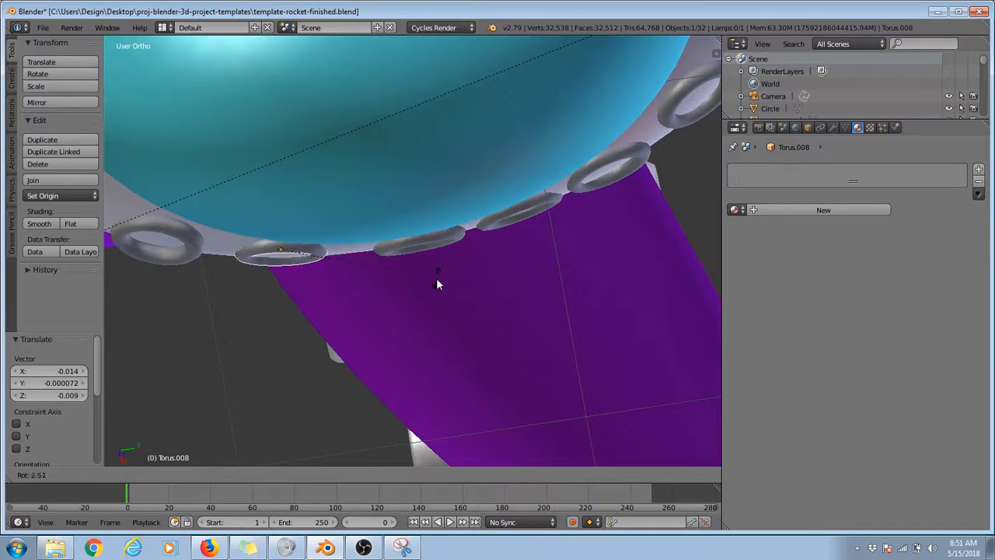
left_click(437, 268)
Step: Move the neighbouring ring Torus.010 about 0.04 closer along Y to Torus.008 and rotate it 2.16°
right_click(433, 241)
key("g")
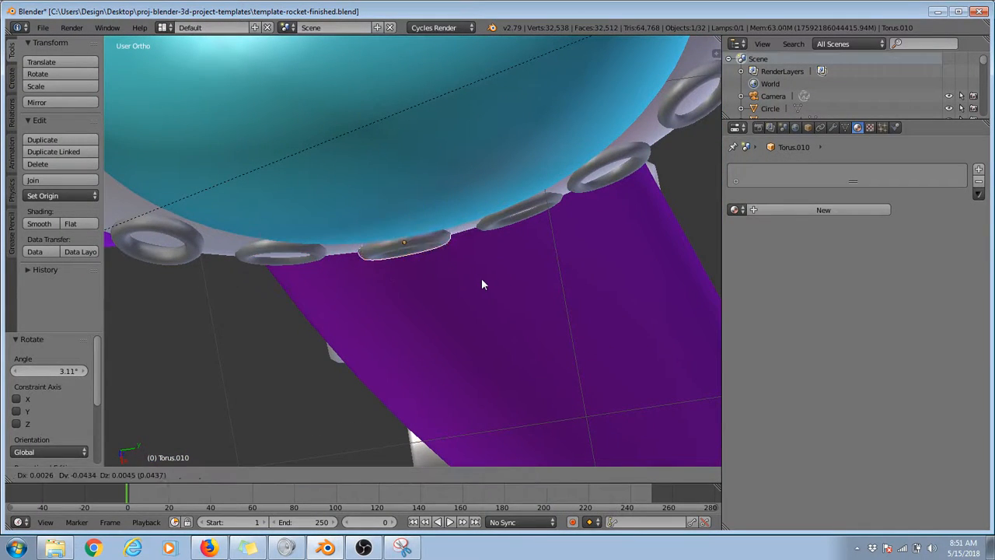
left_click(482, 278)
key("r")
left_click(501, 265)
Step: Shift the next ring, Torus.011, about -0.024 along Y and 0.020 along Z, and rotate it 3.97° against the collar
middle_click_drag(463, 299, 310, 327)
right_click(418, 348)
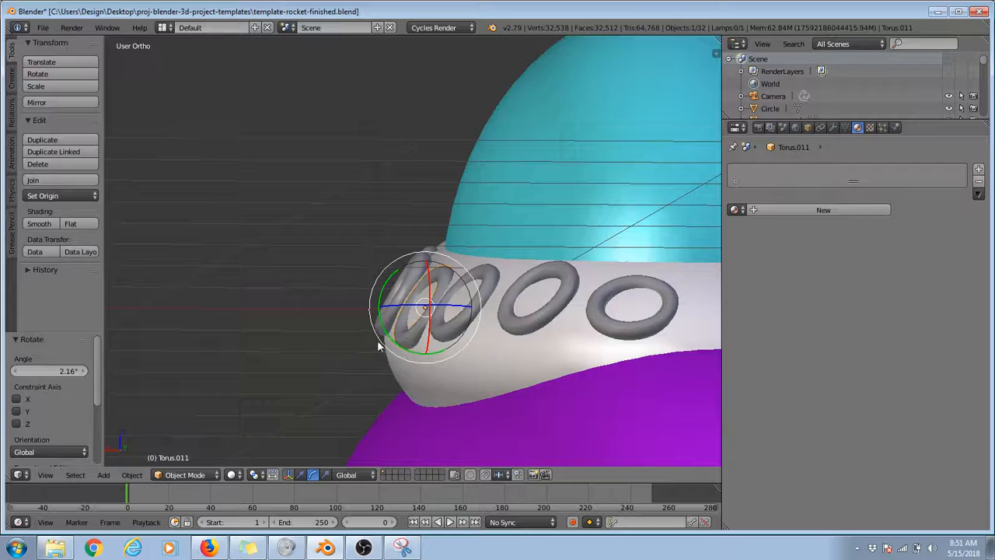
middle_click_drag(377, 340, 368, 363)
key("g")
left_click(505, 390)
key("r")
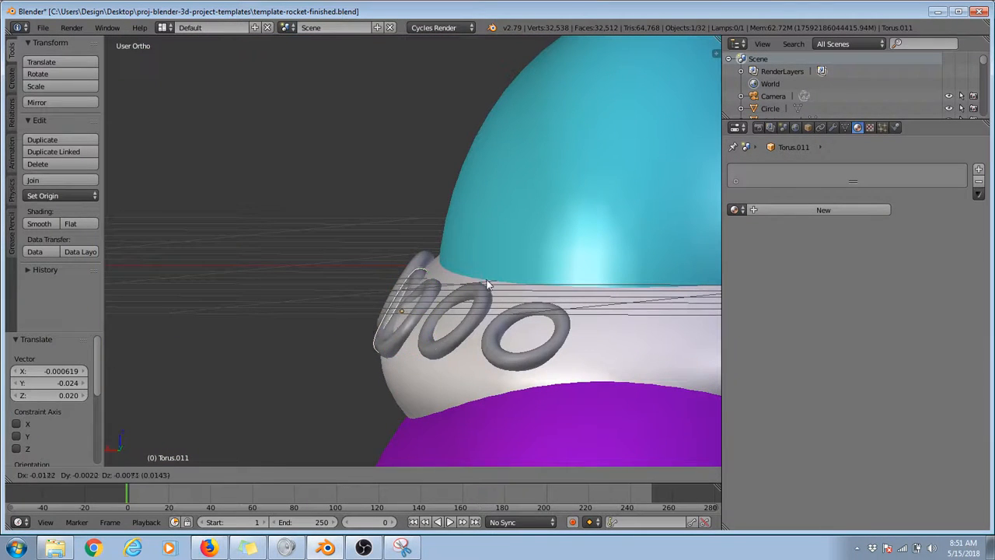
key("Escape")
key("r")
left_click(481, 226)
middle_click_drag(480, 231, 525, 327)
Step: Lower the ring Torus.003 about 0.039, tilt it about -3° and nudge it 0.011 along X and 0.010 along Y
right_click(554, 328)
right_click(497, 318)
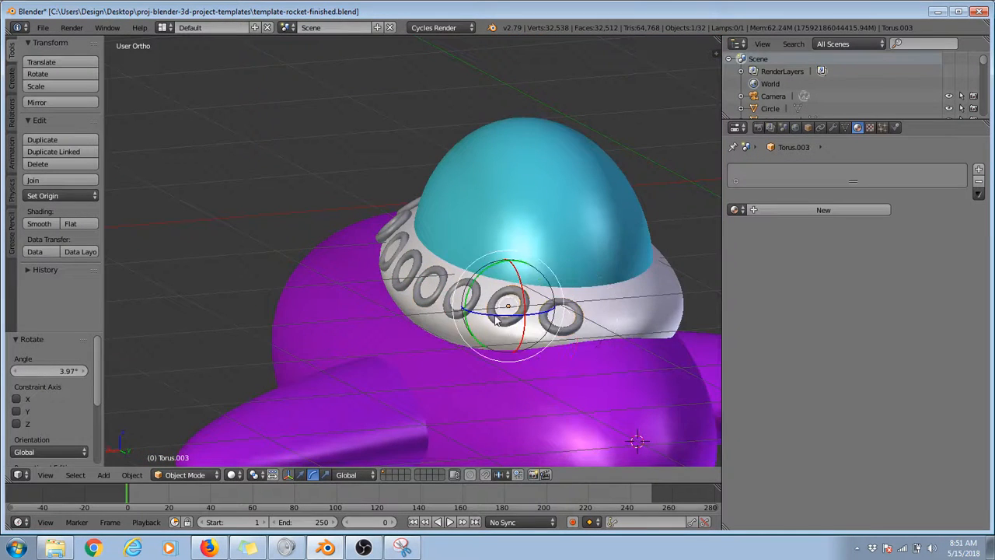
scroll(502, 325, "up", 1)
key("g")
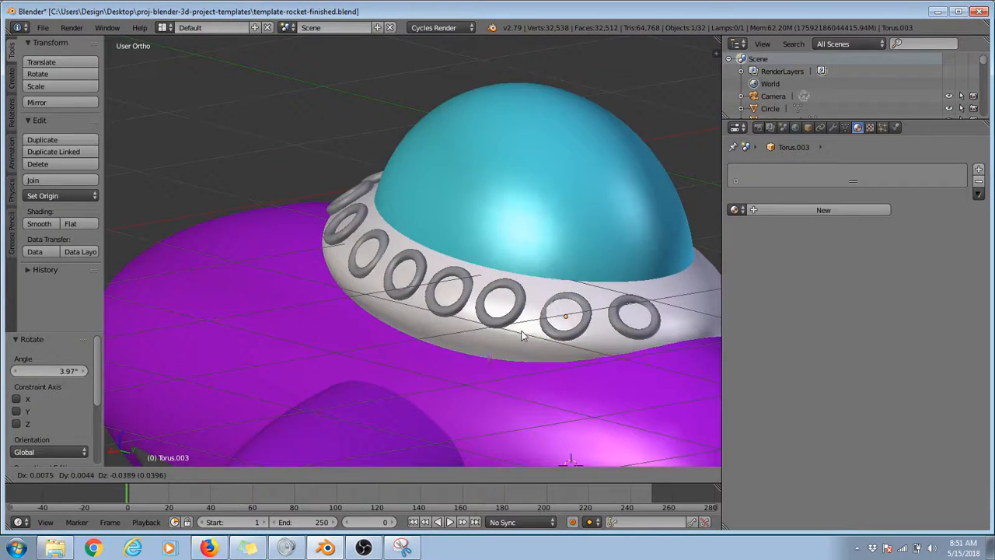
left_click(507, 347)
middle_click_drag(508, 348, 405, 346)
scroll(459, 341, "down", 1)
key("r")
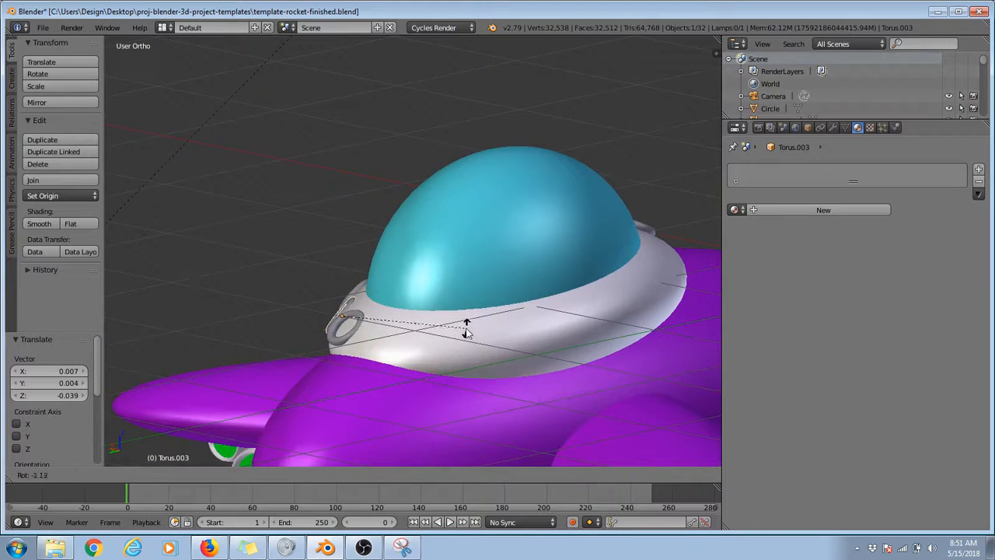
left_click(466, 331)
key("g")
left_click(466, 331)
middle_click_drag(467, 332, 526, 363)
key("KP_7")
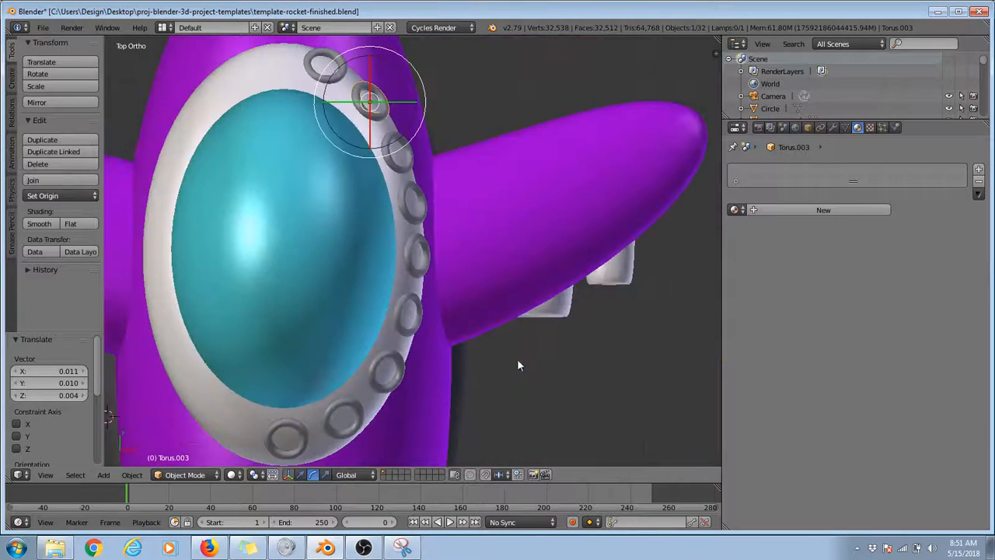
right_click(302, 458)
right_click(351, 436, "shift")
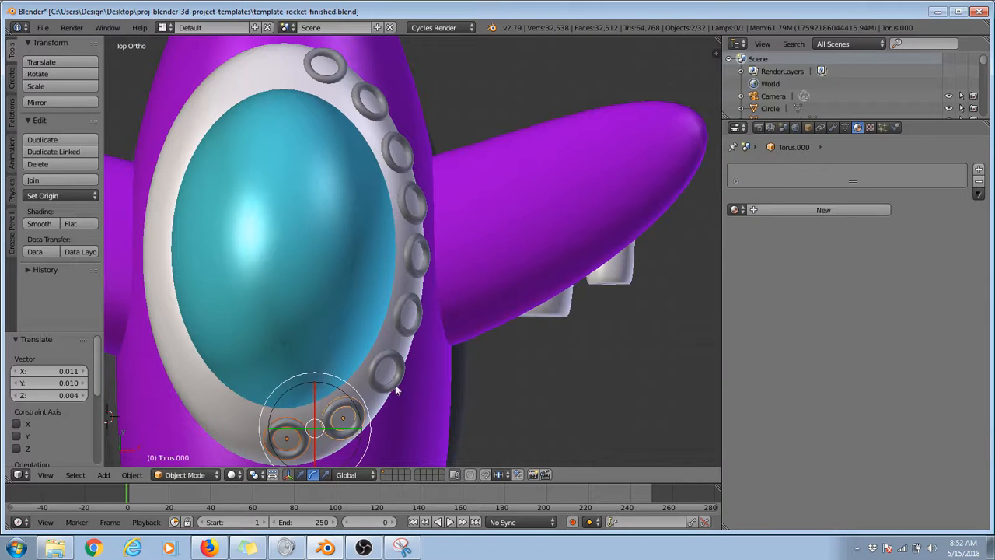
right_click(393, 388)
right_click(352, 433, "shift")
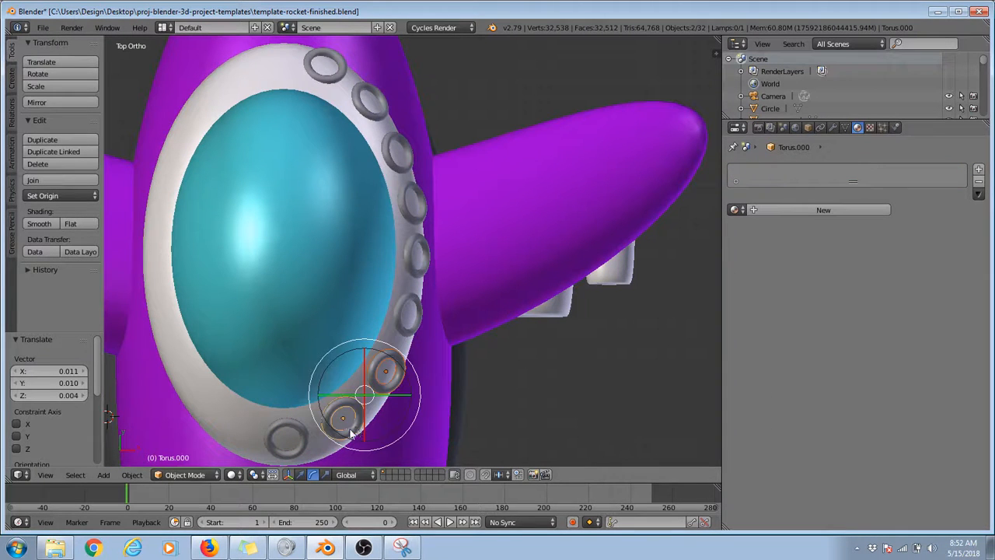
right_click(303, 454, "shift")
right_click(406, 334, "shift")
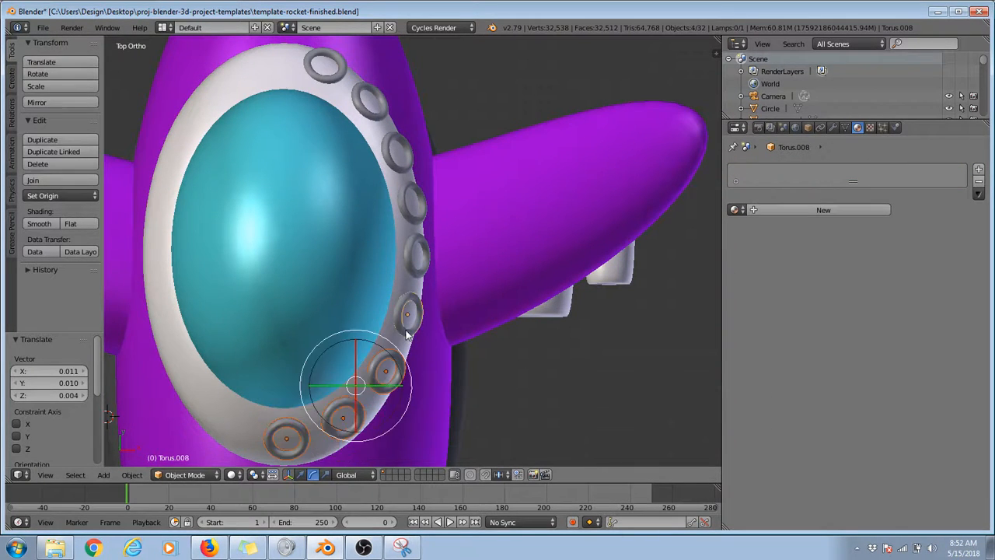
right_click(416, 257, "shift")
right_click(410, 219, "shift")
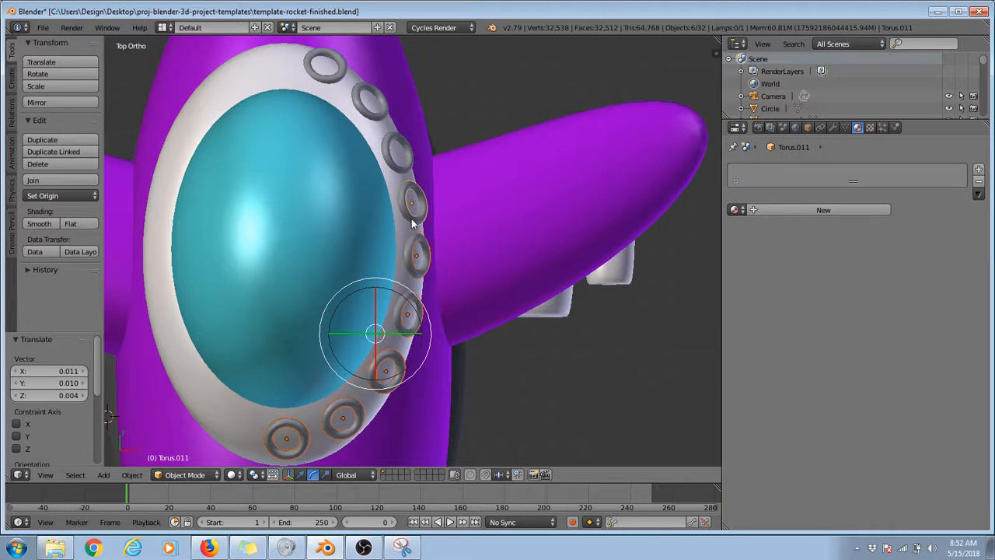
right_click(395, 156, "shift")
right_click(378, 115, "shift")
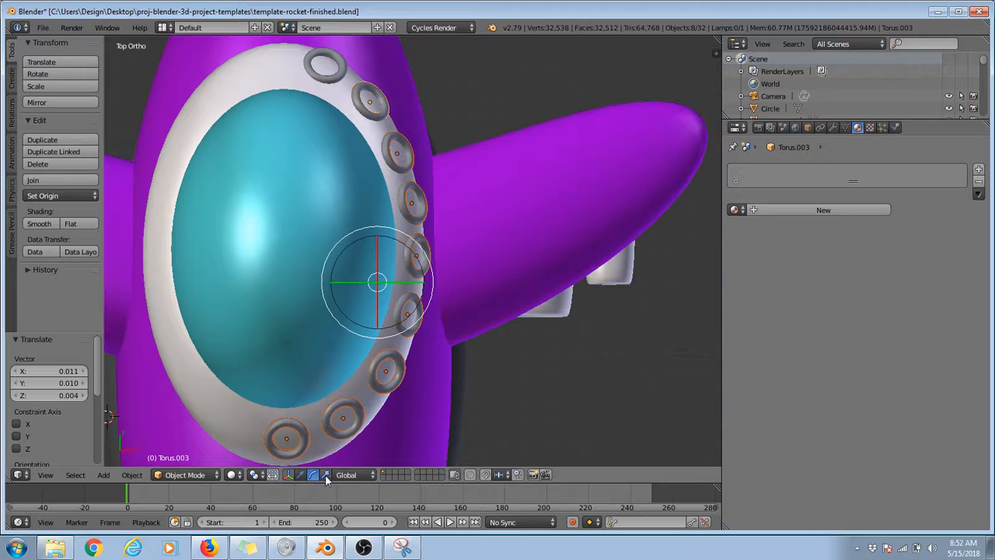
right_click(305, 448, "shift")
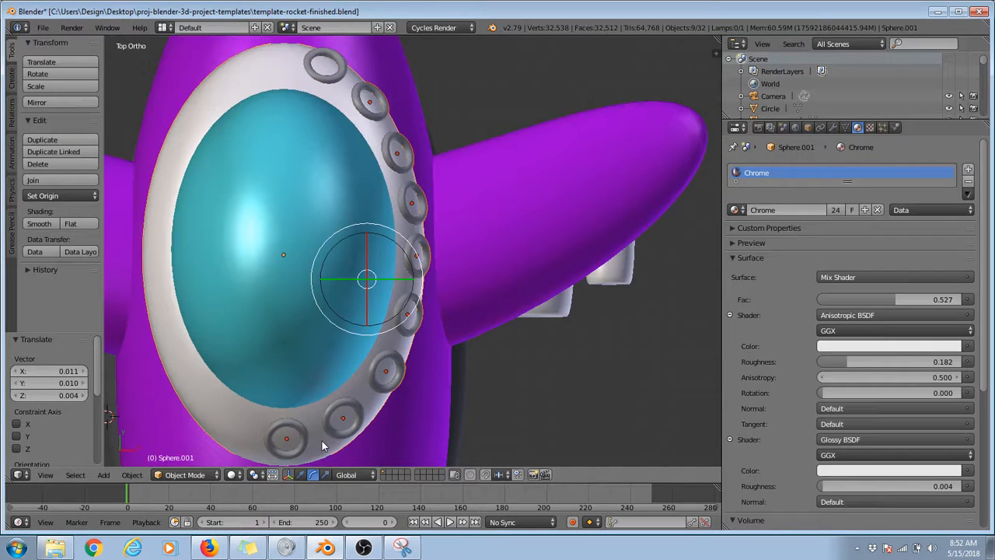
Step: Duplicate the eight rings along the collar's side, excluding the centre one at its lower end in top view, and offset the copies -1.063 along X
right_click(343, 420)
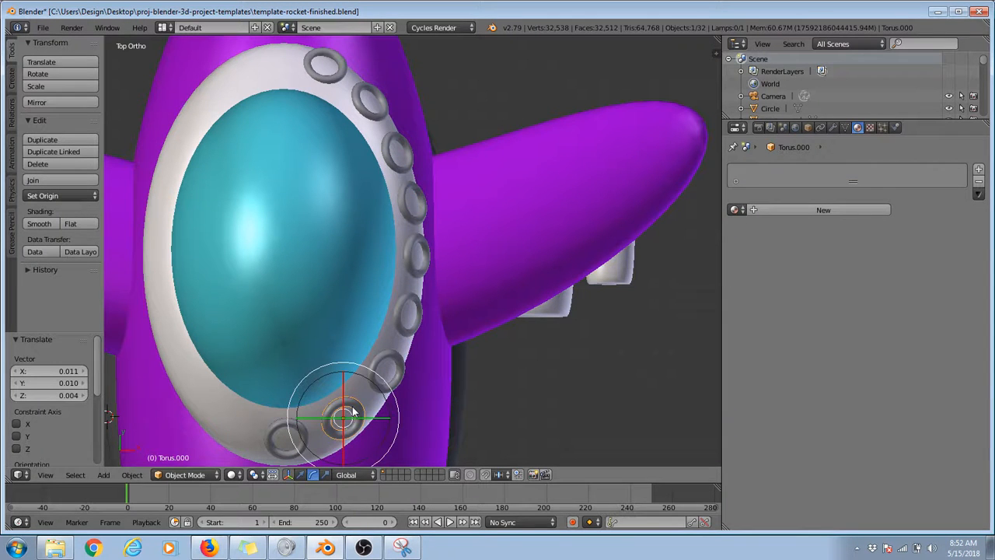
right_click(401, 380, "shift")
right_click(411, 323, "shift")
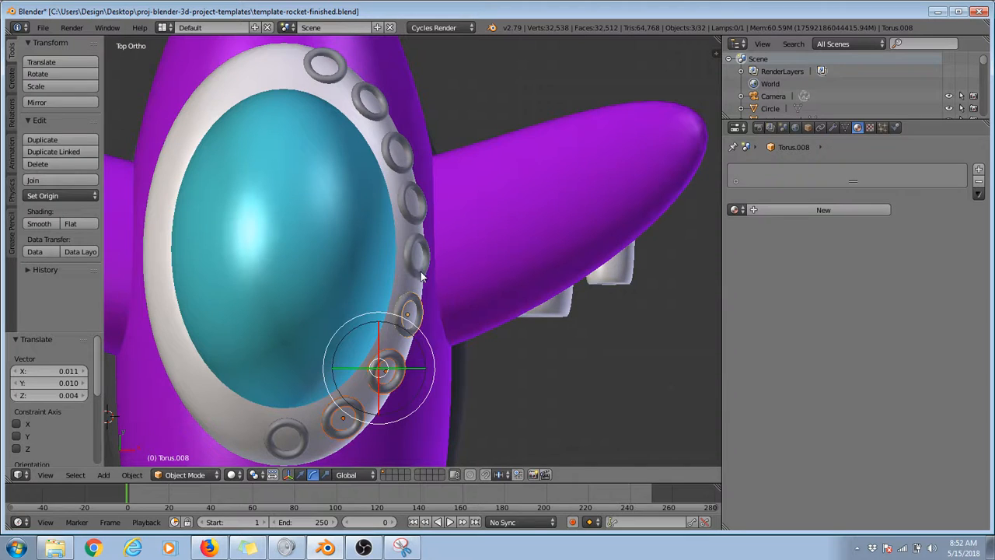
right_click(419, 263, "shift")
right_click(413, 204, "shift")
right_click(393, 151, "shift")
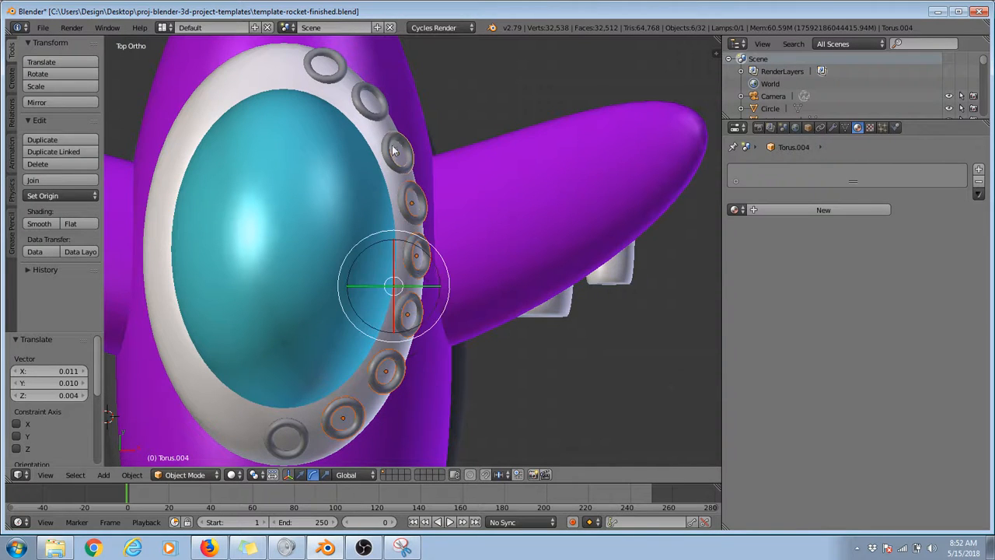
right_click(380, 117, "shift")
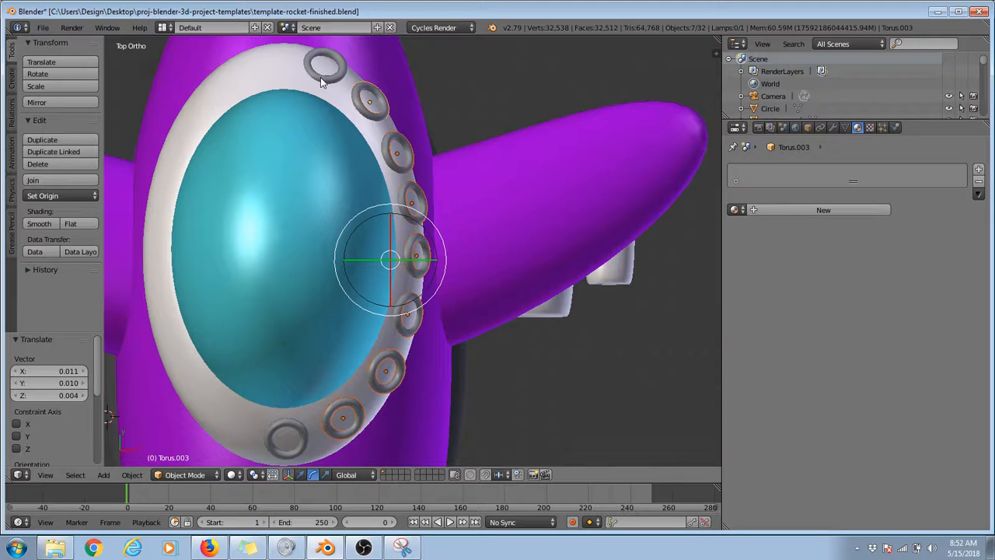
key("shift+d")
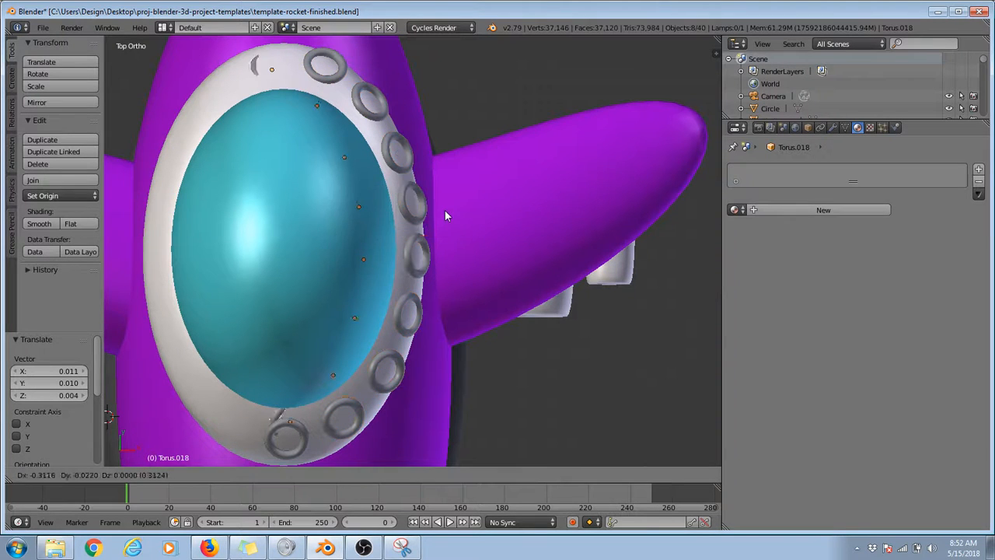
key("x")
left_click(317, 203)
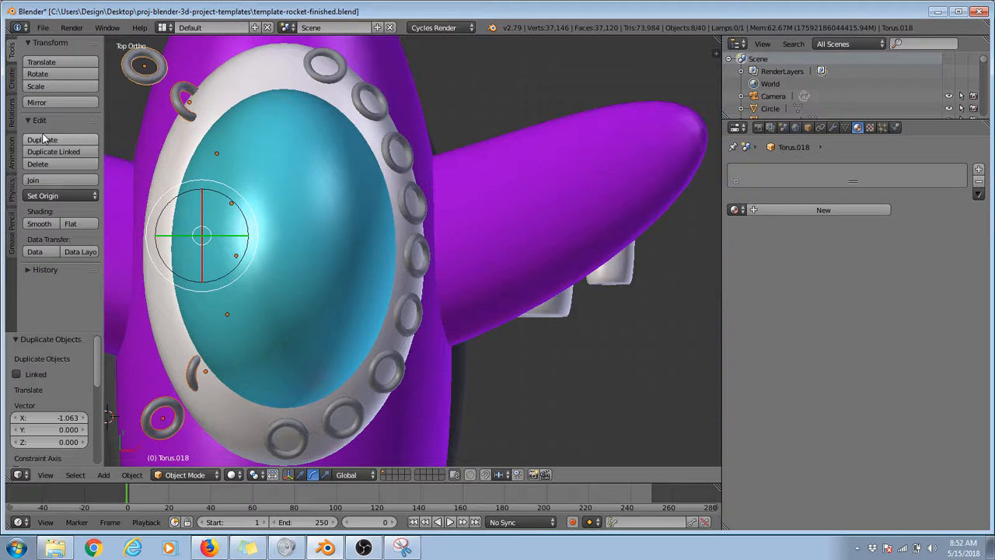
Step: Rotate the eight copied rings 189° in top view and move them -0.092 along X onto the collar's opposite side
key("r")
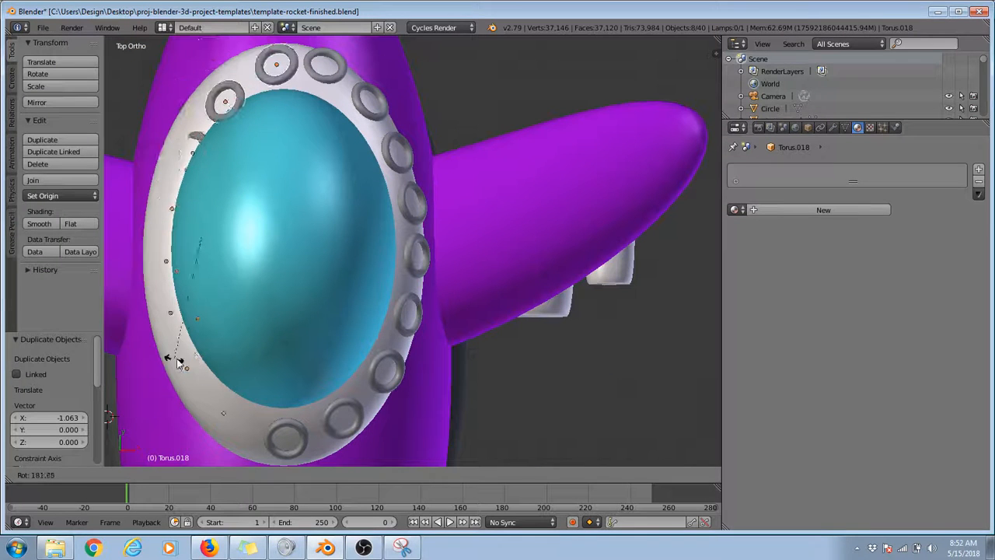
left_click(181, 361)
key("g")
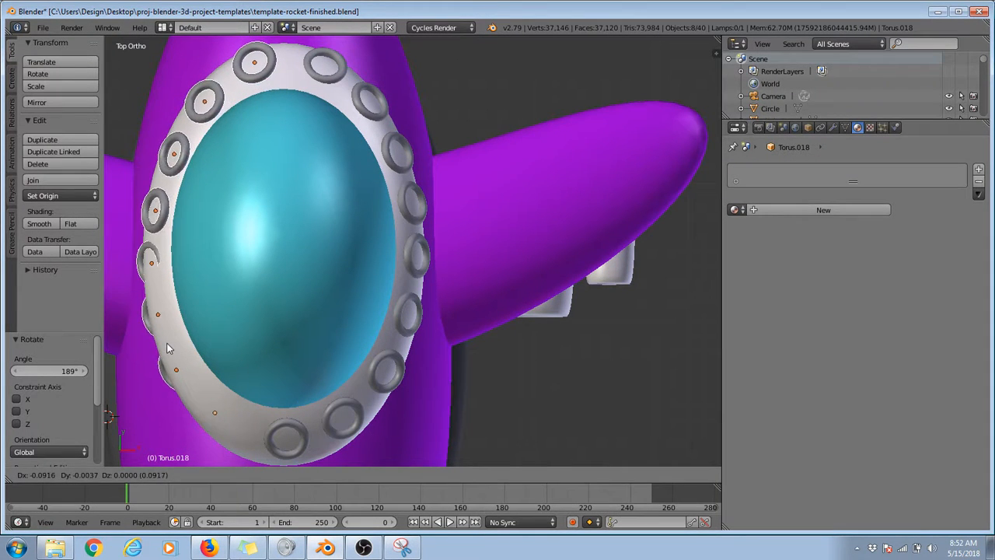
left_click(177, 385)
Step: Tilt the copied rings -15.2° in the left side view to match the collar's slope and shift them -0.037 along Y
middle_click_drag(198, 384, 362, 267)
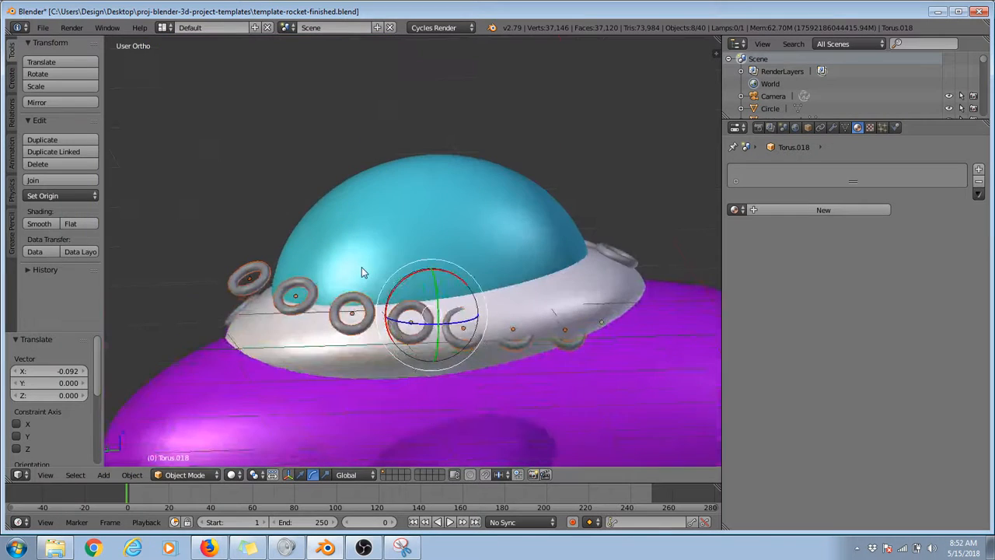
key("KP_1")
key("KP_3")
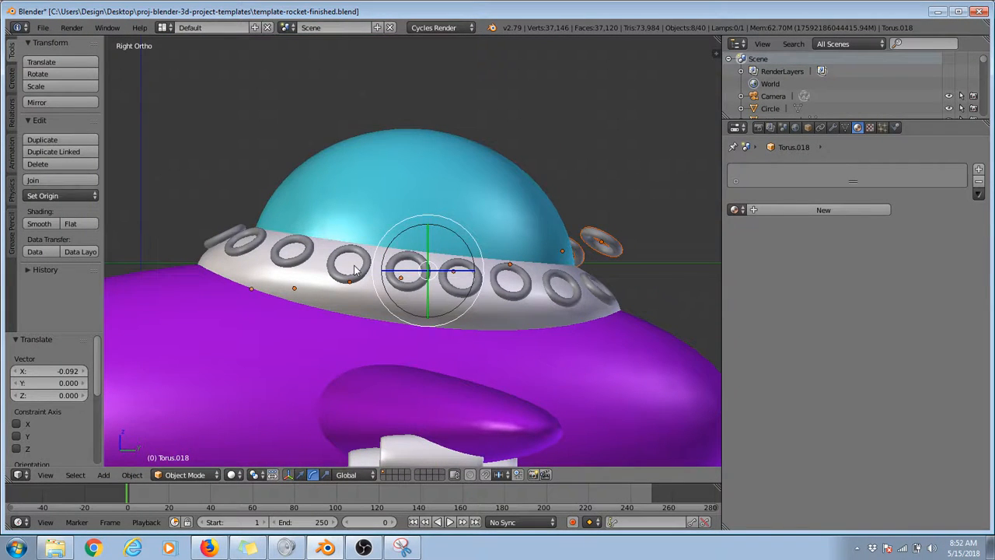
key("ctrl+KP_1")
key("ctrl+KP_3")
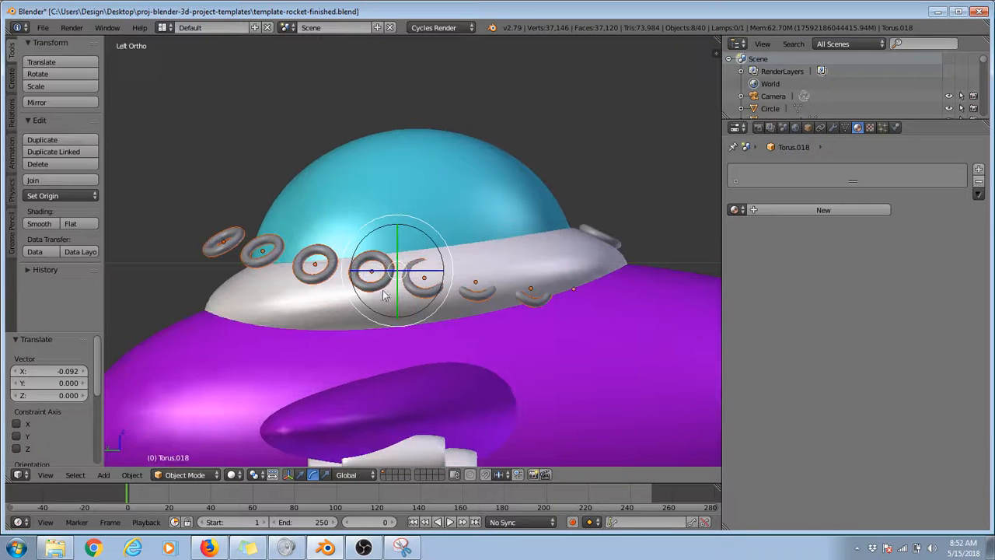
key("r")
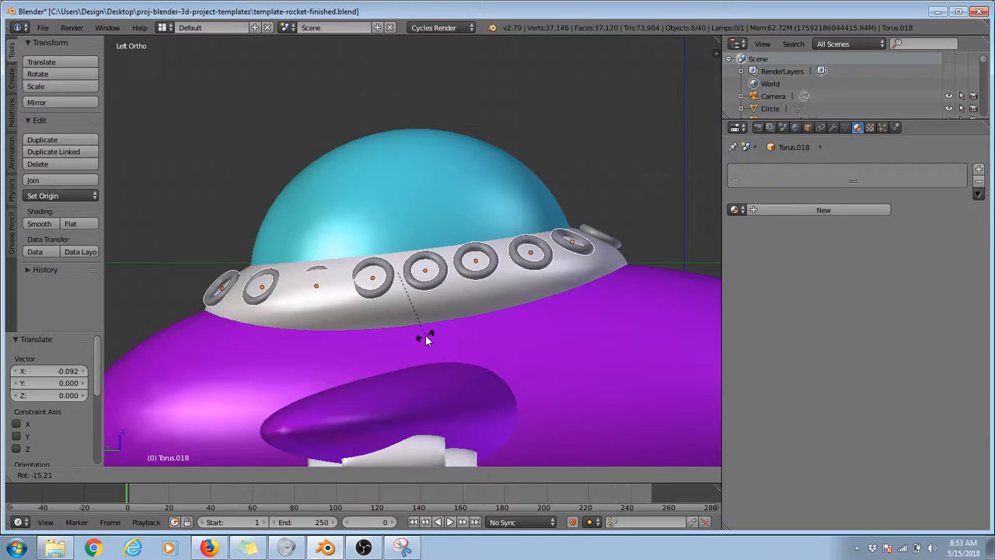
left_click(426, 339)
key("g")
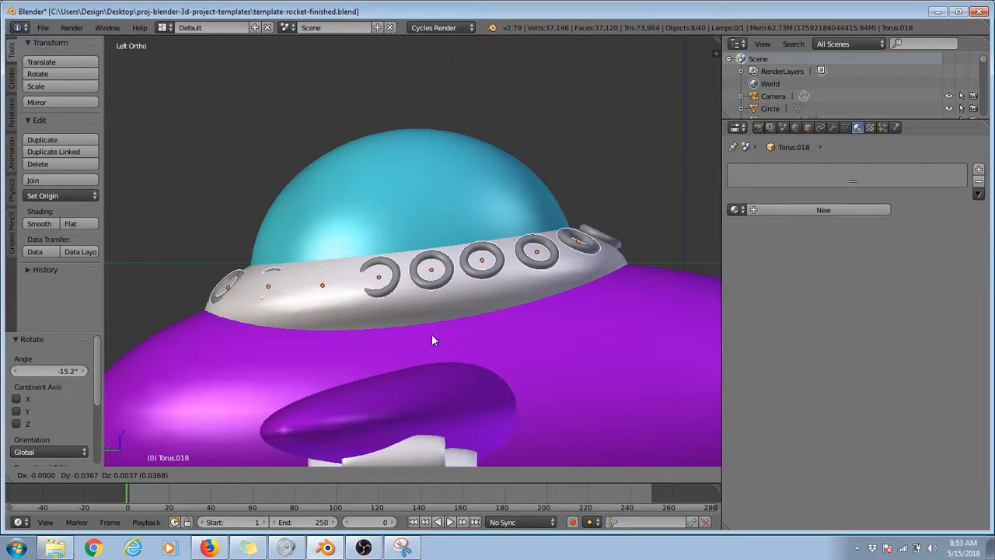
left_click(433, 340)
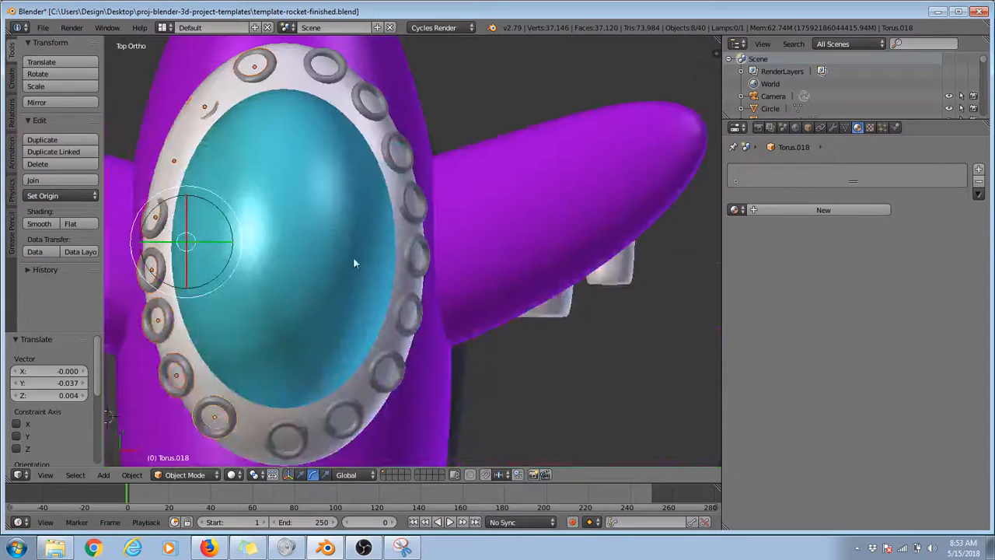
Step: Rotate the copied rings -4.12° in top view to follow the collar's outline
key("r")
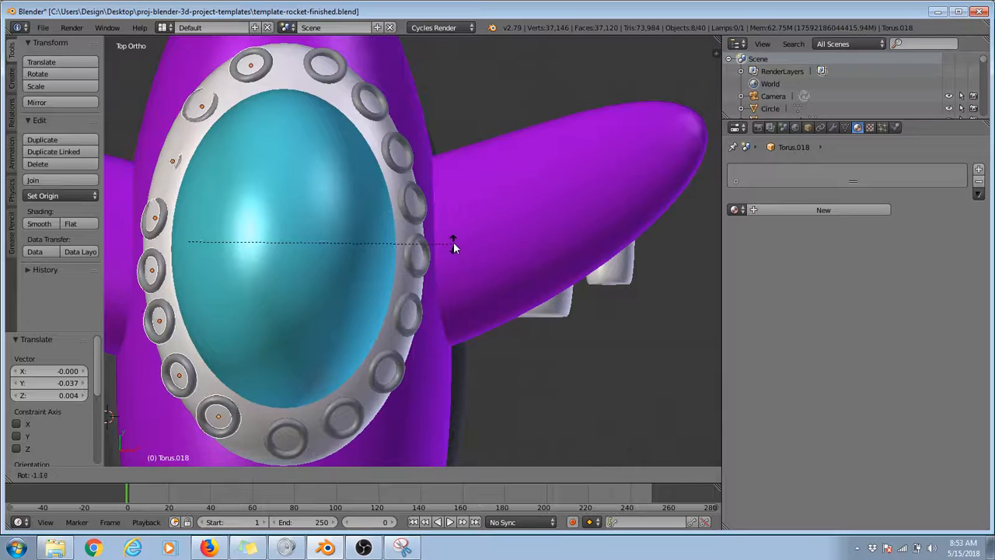
left_click(450, 233)
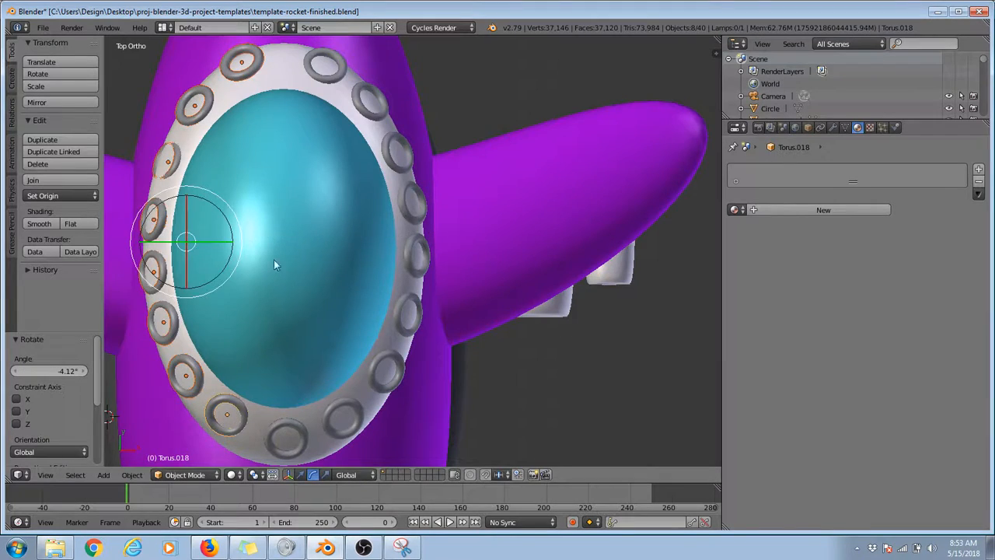
middle_click_drag(274, 264, 656, 196)
Step: Rotate the single collar ring Torus.014 -4.57° and move it -0.008 X, 0.002 Y, 0.021 Z onto the collar's surface
right_click(657, 192)
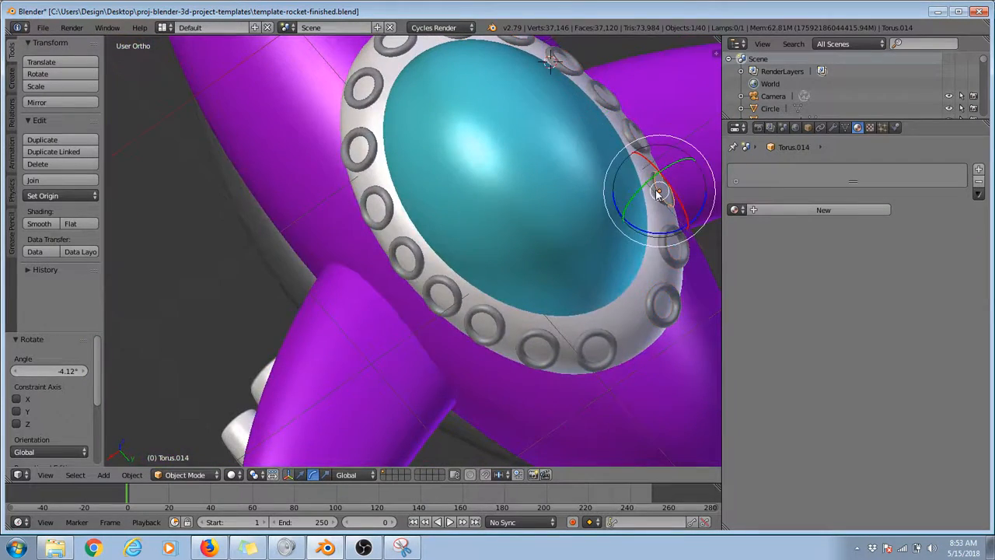
key("KP_7")
middle_click_drag(176, 224, 733, 260)
key("KP_Decimal")
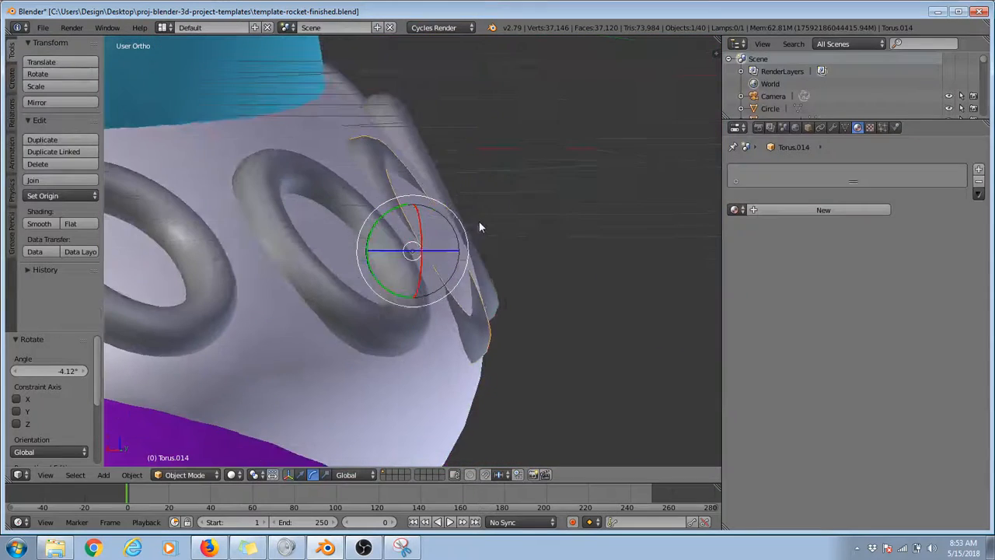
key("g")
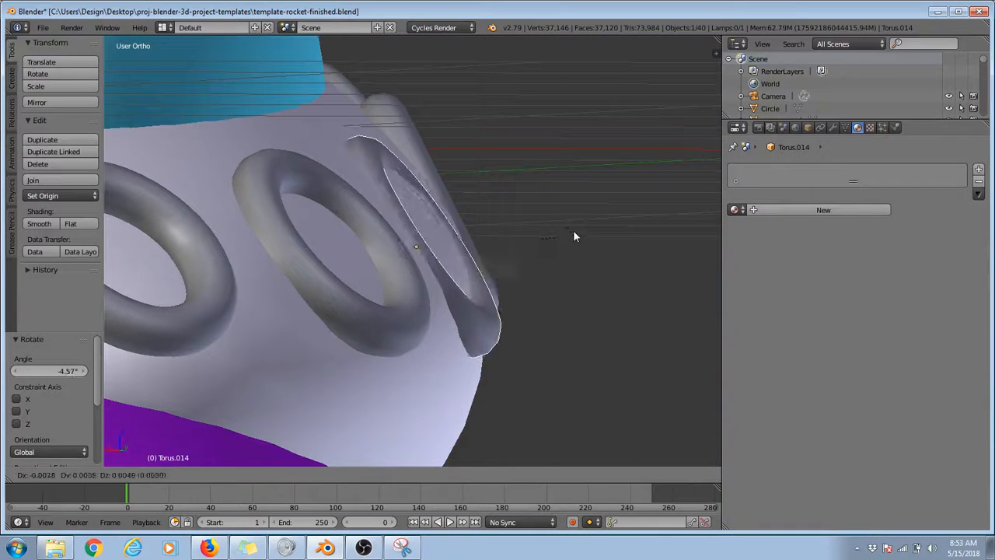
left_click(575, 217)
middle_click_drag(575, 218, 348, 285)
scroll(447, 249, "down", 6)
scroll(449, 251, "down", 5)
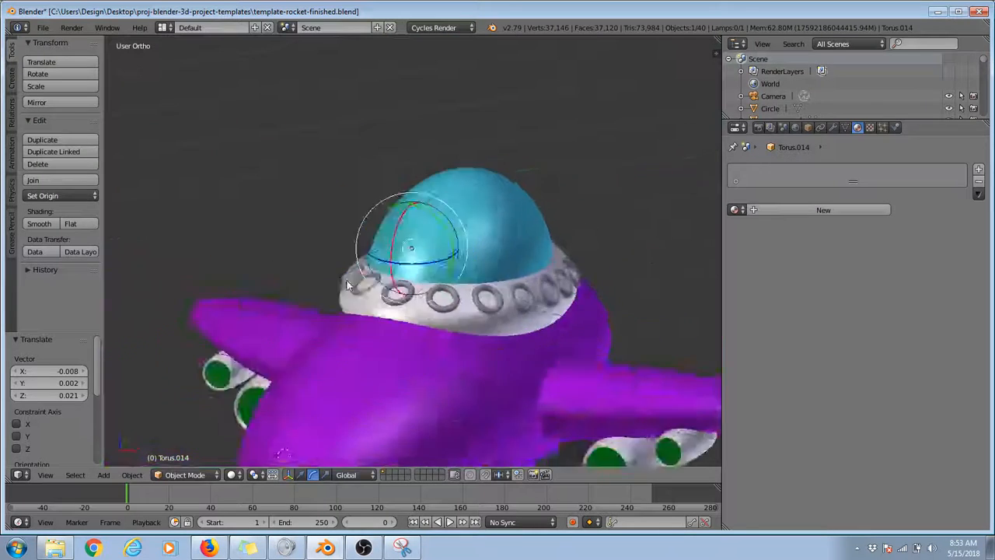
Step: Render the rocket from the camera view, inspect the image, and return to the 3D view
key("KP_0")
key("F12")
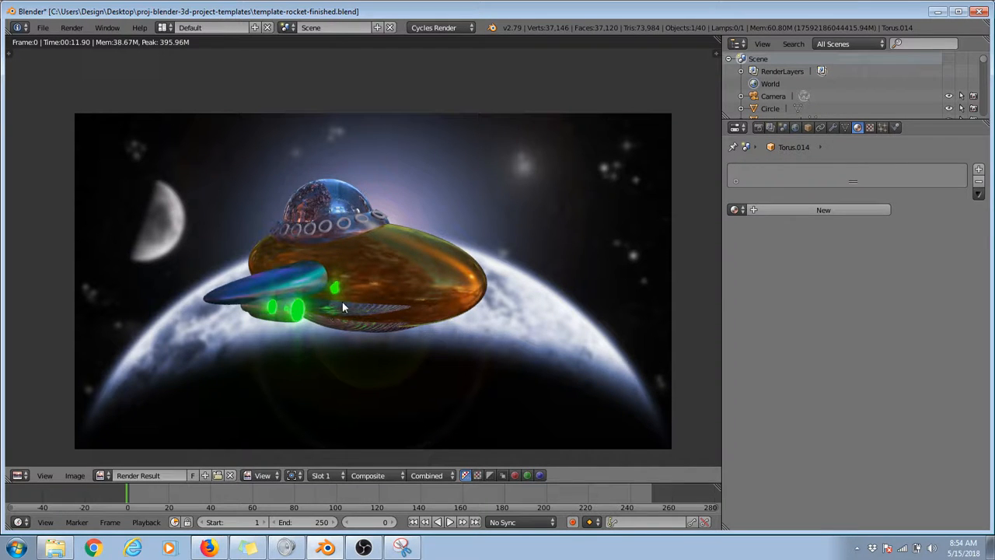
key("Escape")
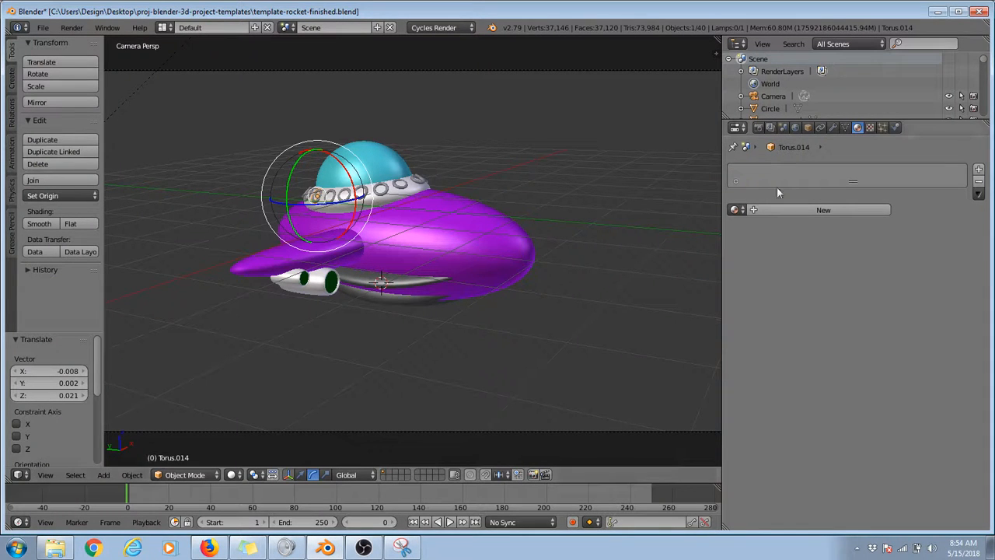
Step: Switch to Snipping Tool, capture the full screen, and mark the Render menu and the render properties icon in red
left_click(402, 547)
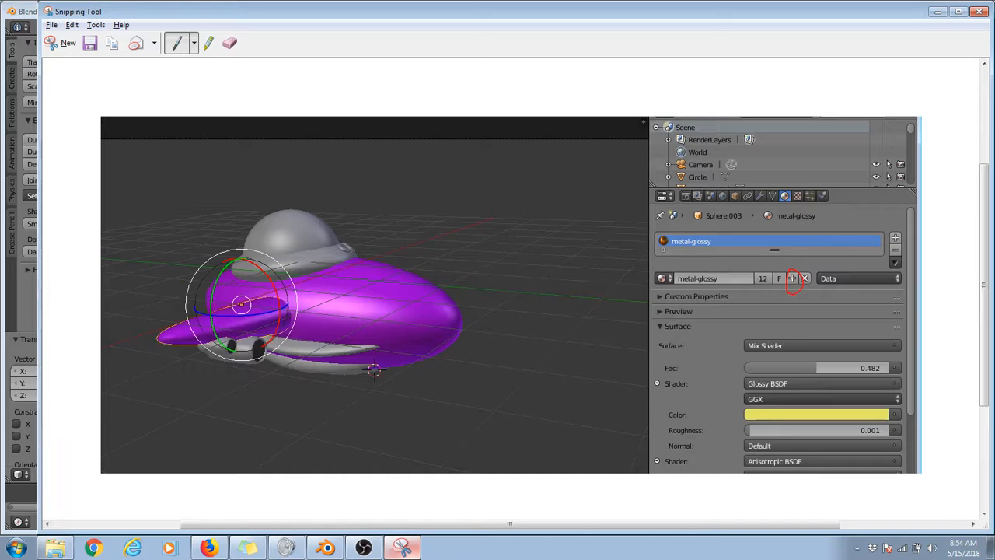
left_click(49, 43)
left_click_drag(1, 1, 993, 557)
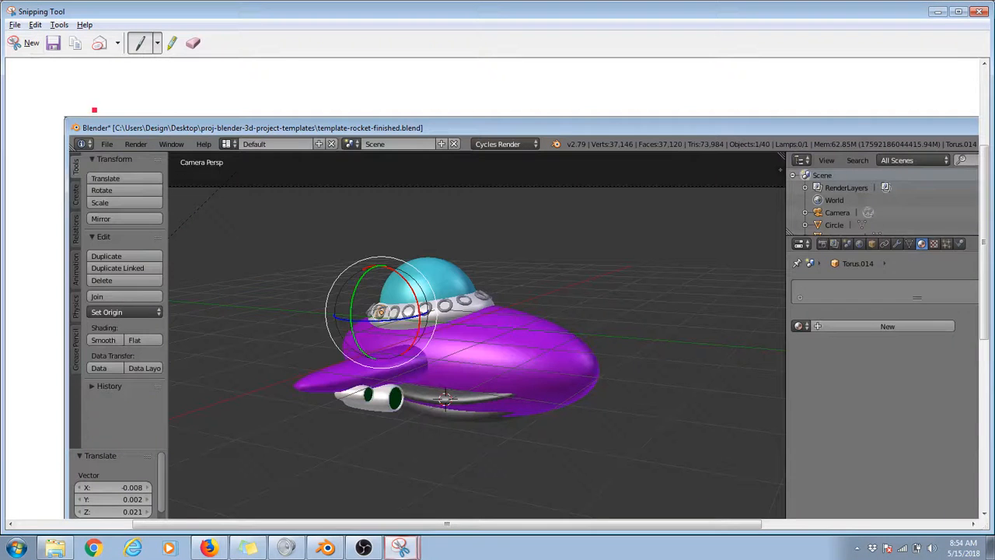
mouse_move(148, 134)
left_mouse_down()
mouse_move(133, 131)
mouse_move(138, 159)
mouse_move(153, 137)
left_mouse_up()
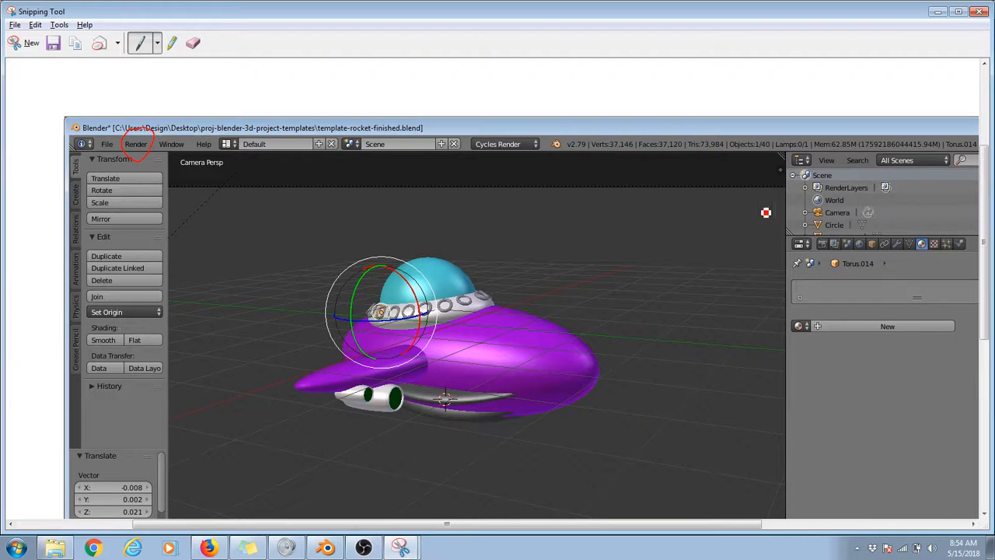
mouse_move(821, 236)
left_mouse_down()
mouse_move(812, 250)
mouse_move(829, 238)
left_mouse_up()
mouse_move(806, 92)
left_mouse_down()
mouse_move(813, 235)
mouse_move(826, 219)
left_mouse_up()
left_click_drag(779, 304, 817, 261)
mouse_move(805, 263)
left_mouse_down()
mouse_move(819, 260)
mouse_move(823, 276)
left_mouse_up()
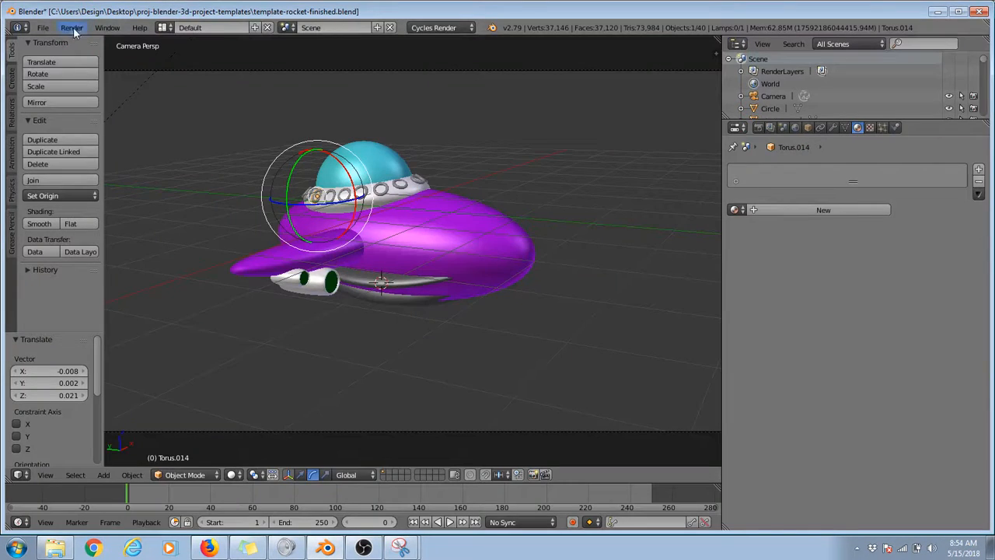
Step: Render the active scene as a still image again, inspect the rocket, and close the result
left_click(72, 28)
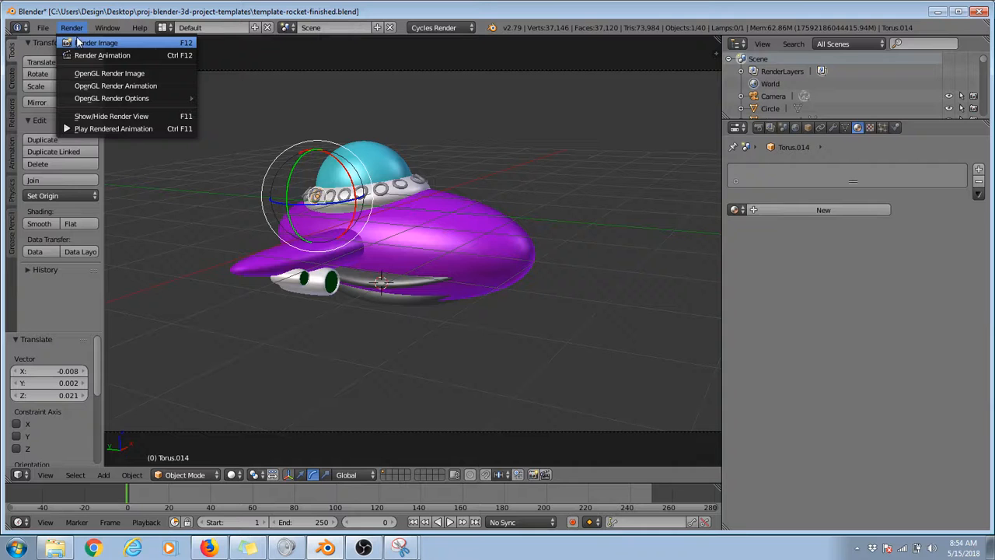
left_click(169, 44)
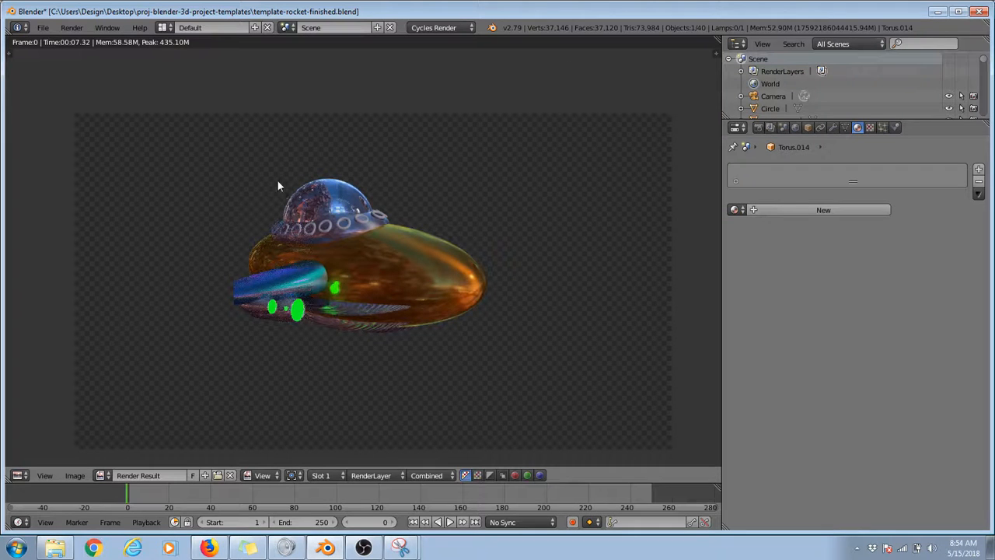
middle_click_drag(367, 262, 381, 238)
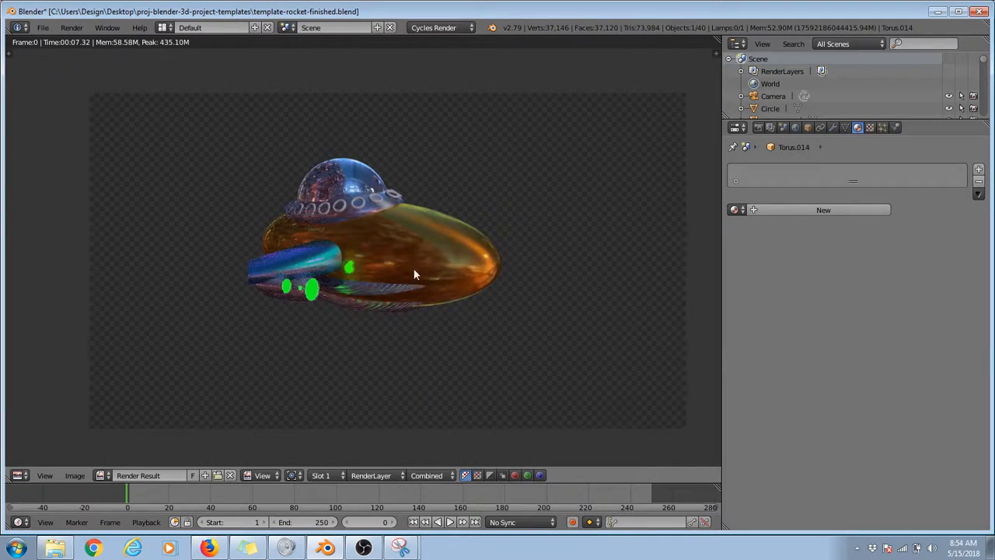
key("Escape")
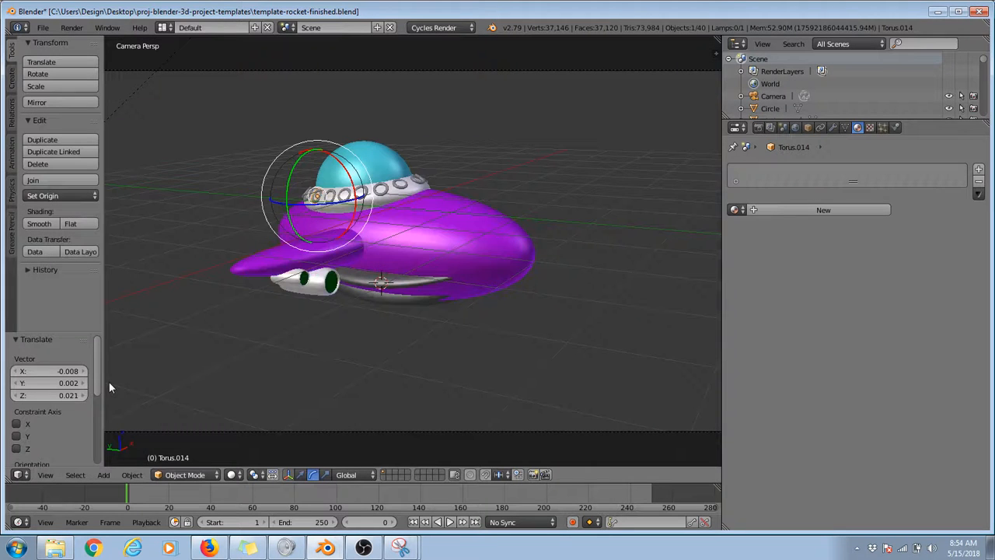
Step: Bring back the last render result and switch the editor type back to 3D View
key("F11")
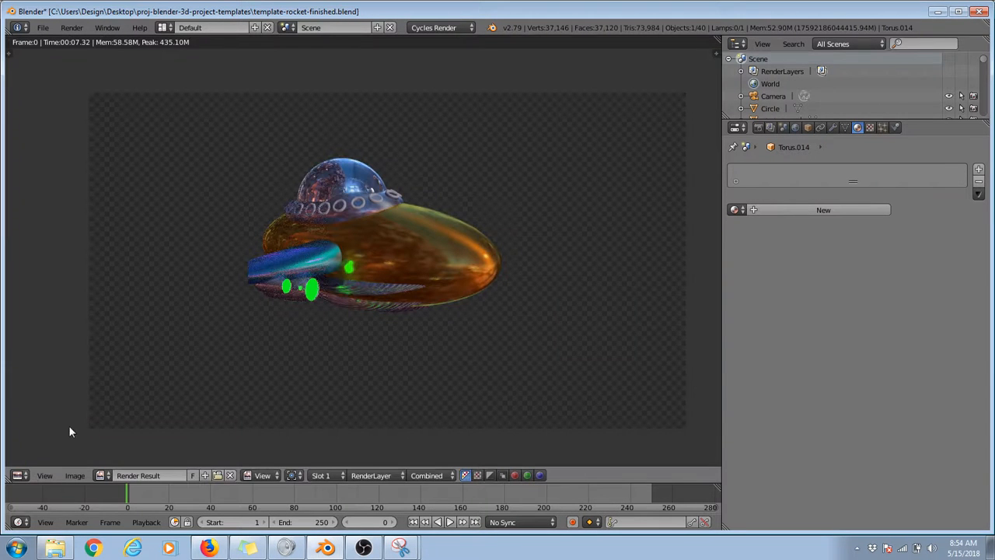
left_click(23, 476)
left_click(35, 460)
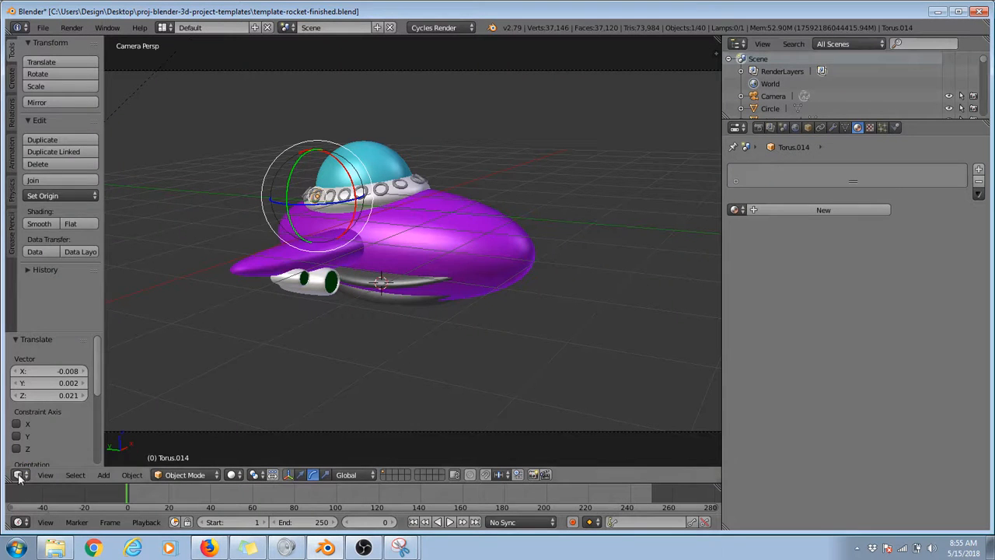
left_click(20, 476)
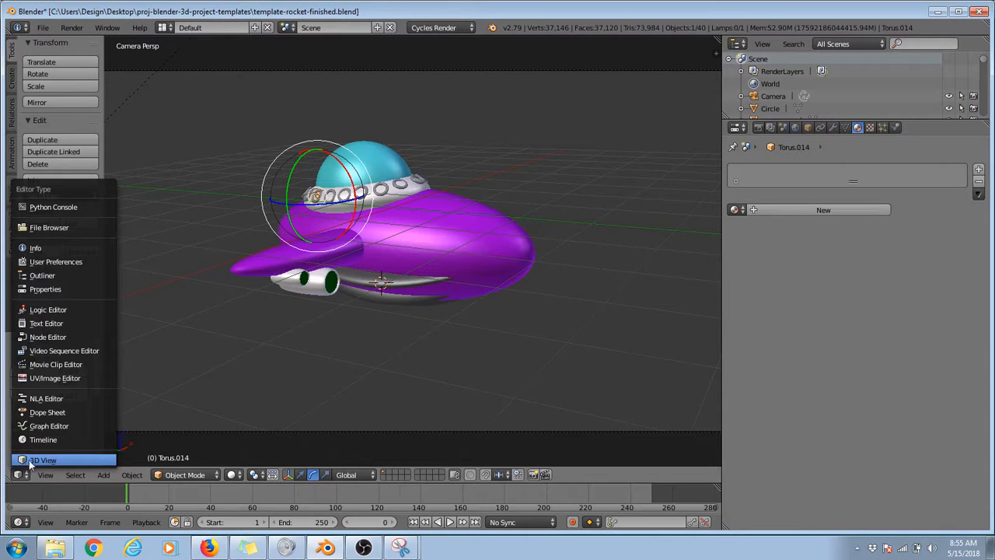
left_click(31, 461)
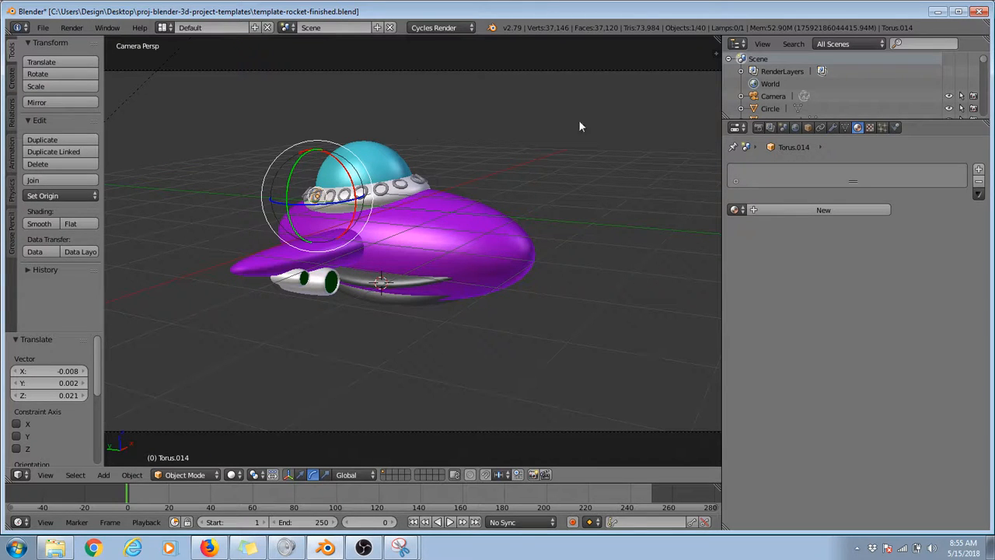
Step: Start a still render from the scene's render properties, inspect it, and return to the 3D view
left_click(758, 127)
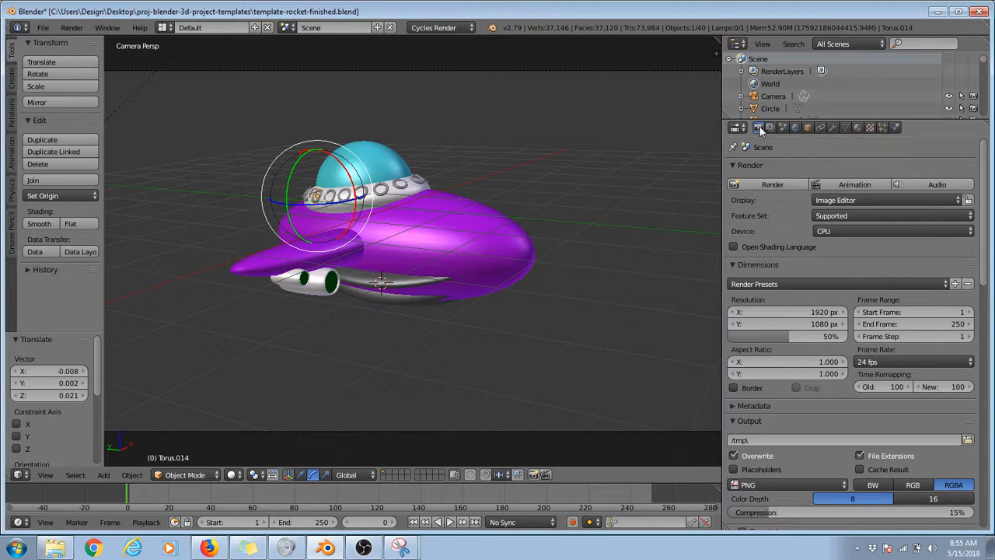
left_click(771, 183)
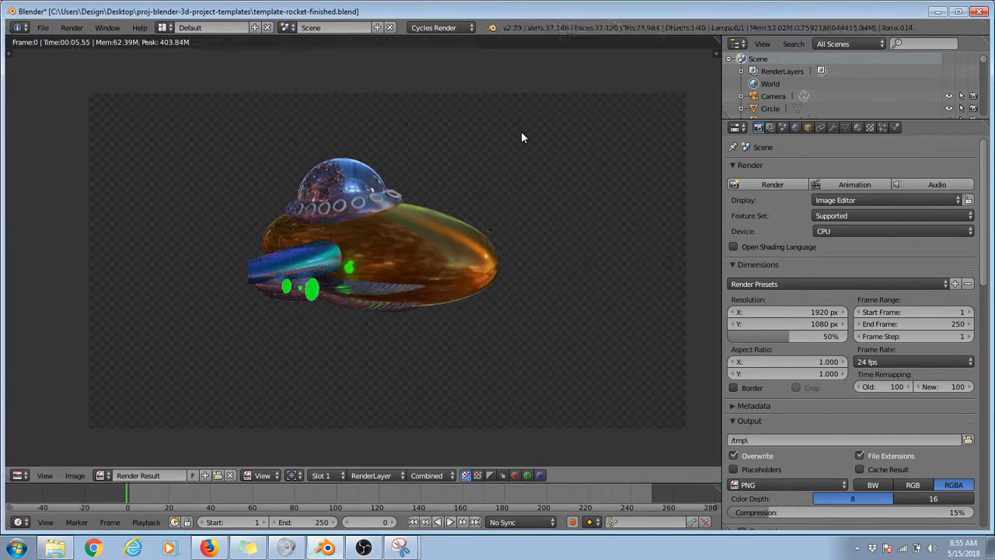
key("Escape")
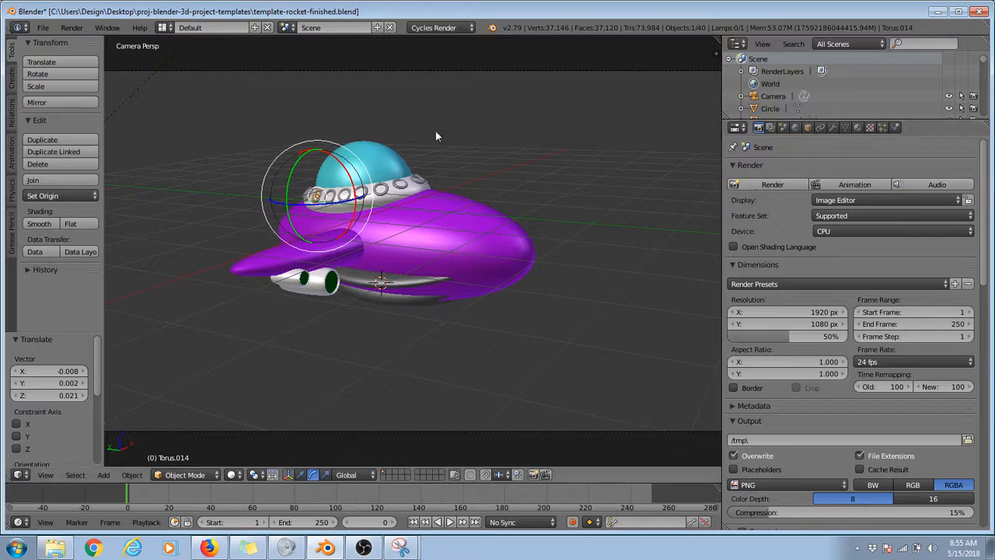
Step: Zoom in on the selected collar ring Torus.014 and assign it the existing Chrome material
key("KP_Decimal")
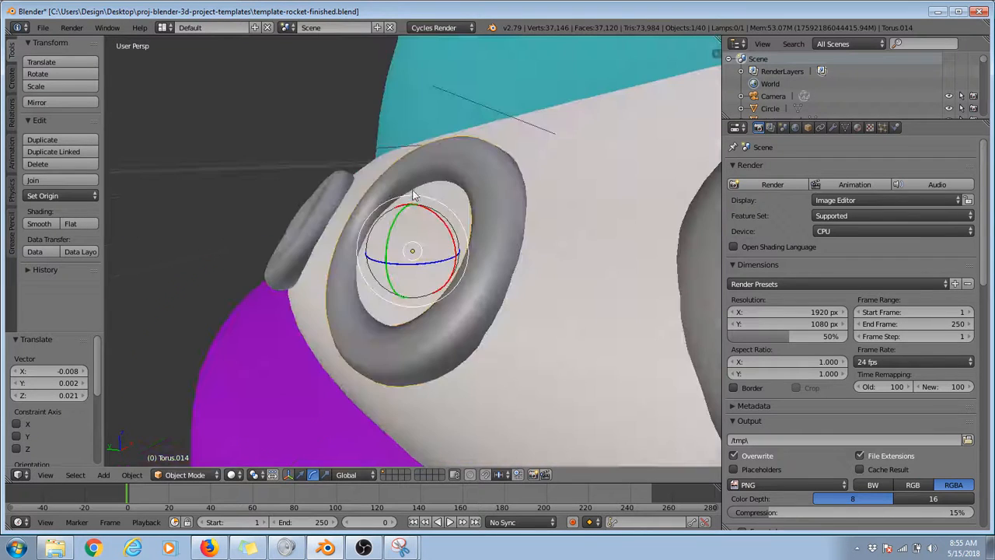
middle_click_drag(413, 195, 476, 199)
right_click(472, 178)
right_click(518, 187)
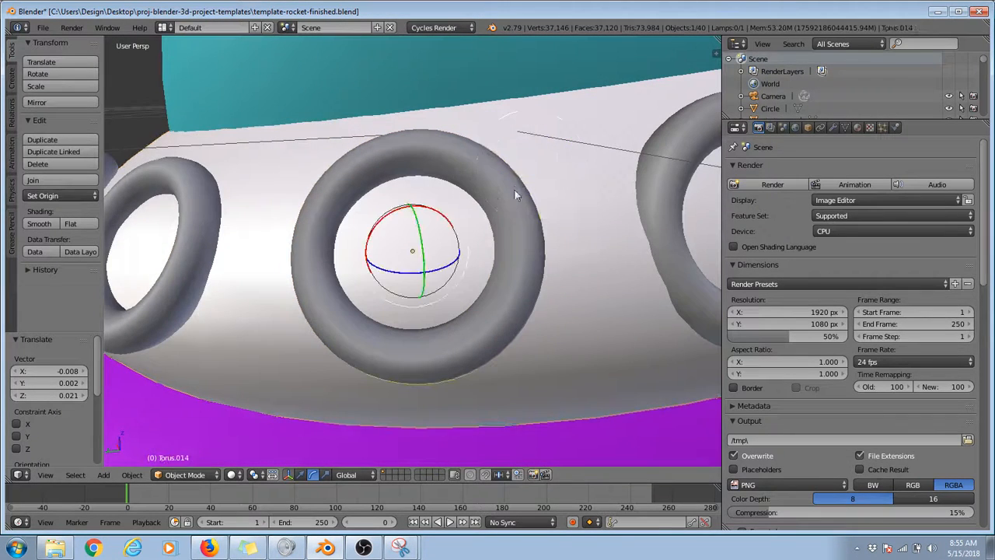
key("g")
right_click(494, 228)
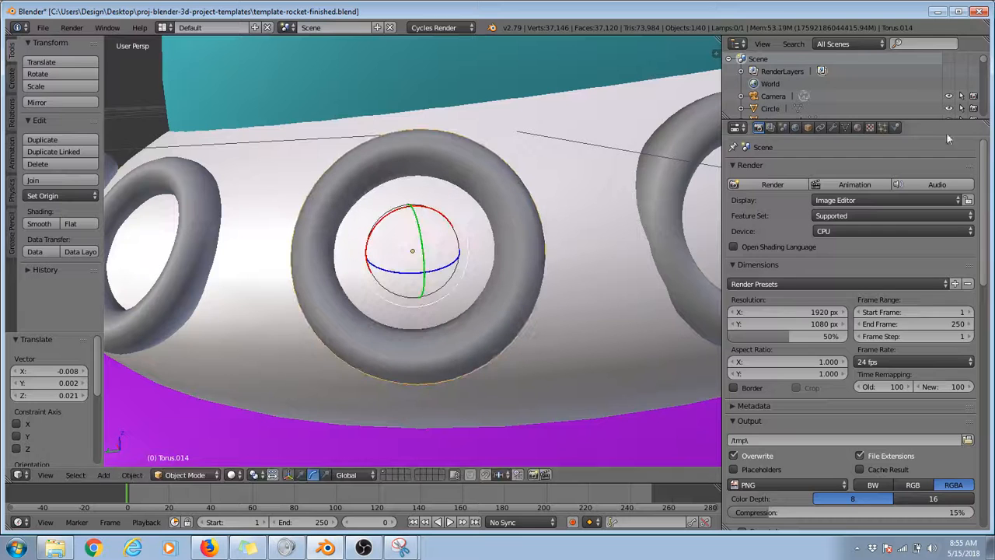
left_click(857, 128)
left_click(735, 210)
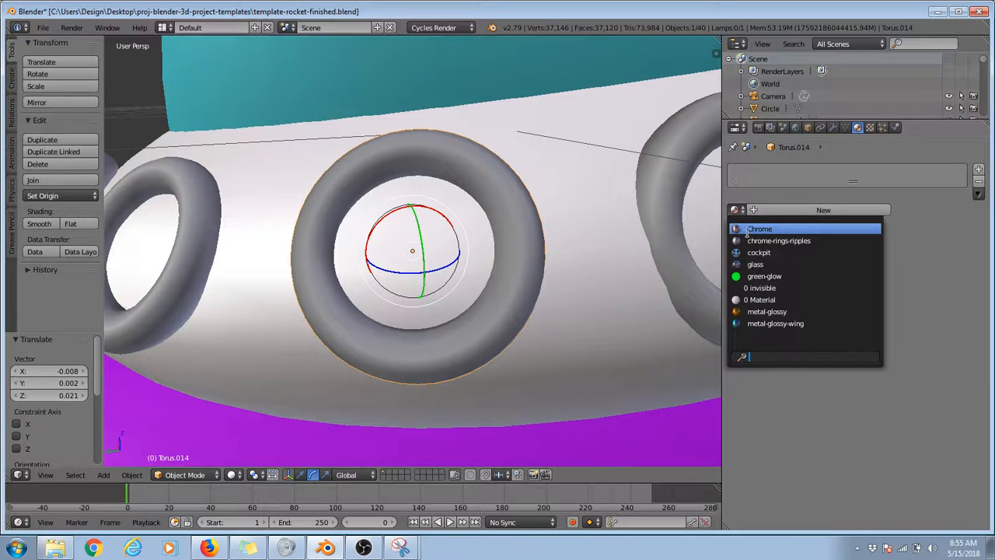
left_click(766, 224)
Step: Assign the Chrome material to the next two rings along the collar's side, Torus.013 and Torus.012
scroll(629, 264, "down", 3)
right_click(591, 280)
left_click(735, 210)
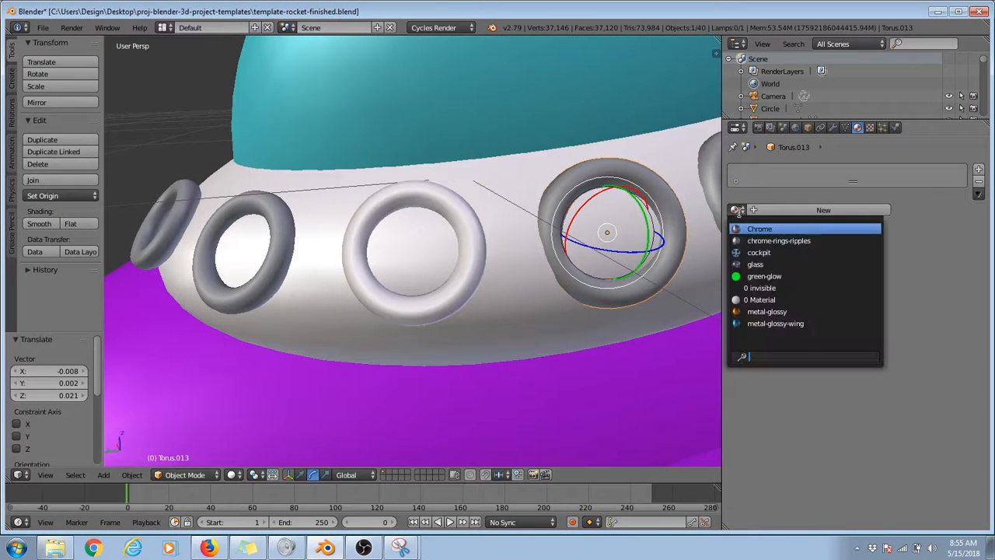
left_click(751, 229)
scroll(616, 242, "down", 2)
right_click(614, 214)
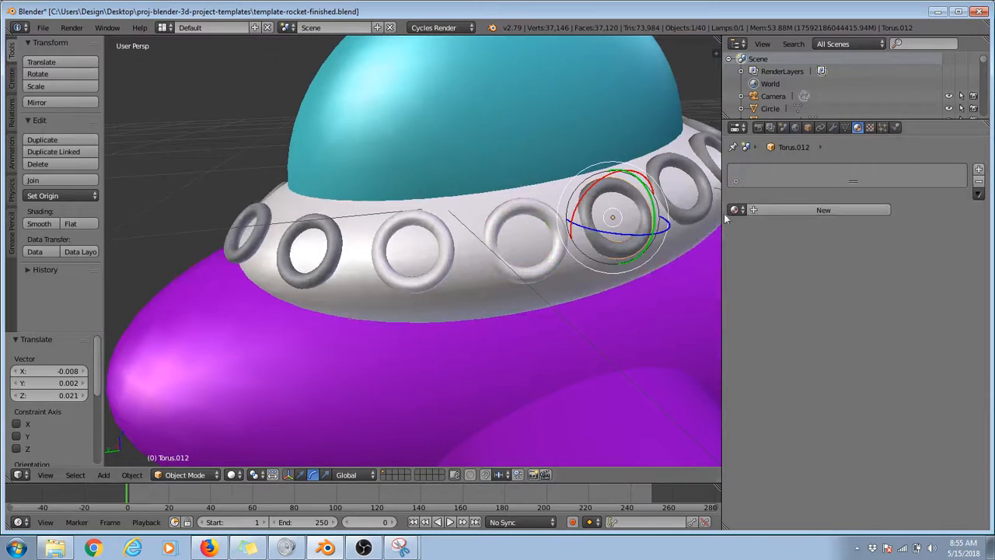
left_click(735, 210)
left_click(758, 229)
Step: Assign the Chrome material to the following two collar rings, Torus.016 and Torus.017
right_click(675, 190)
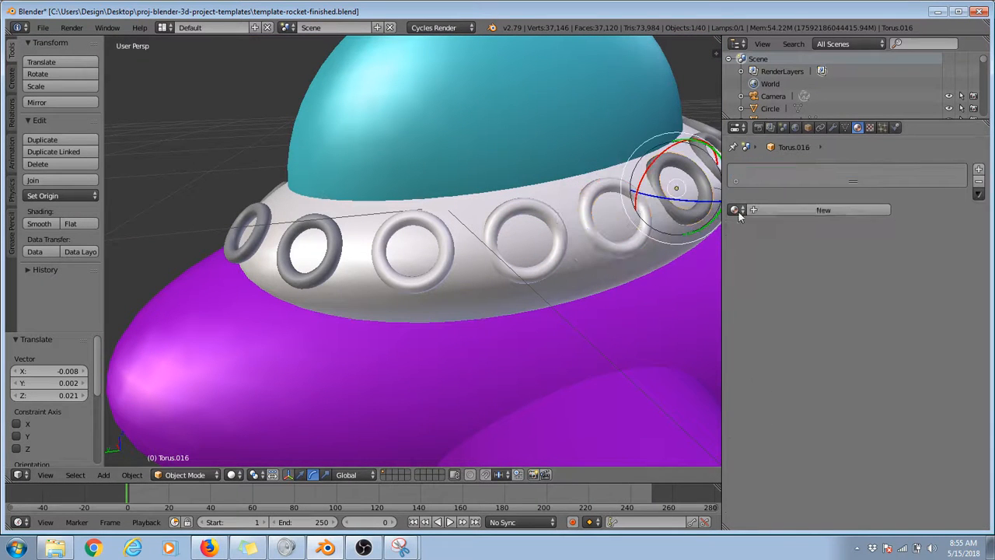
left_click(734, 210)
left_click(751, 230)
scroll(622, 233, "down", 2)
right_click(638, 185)
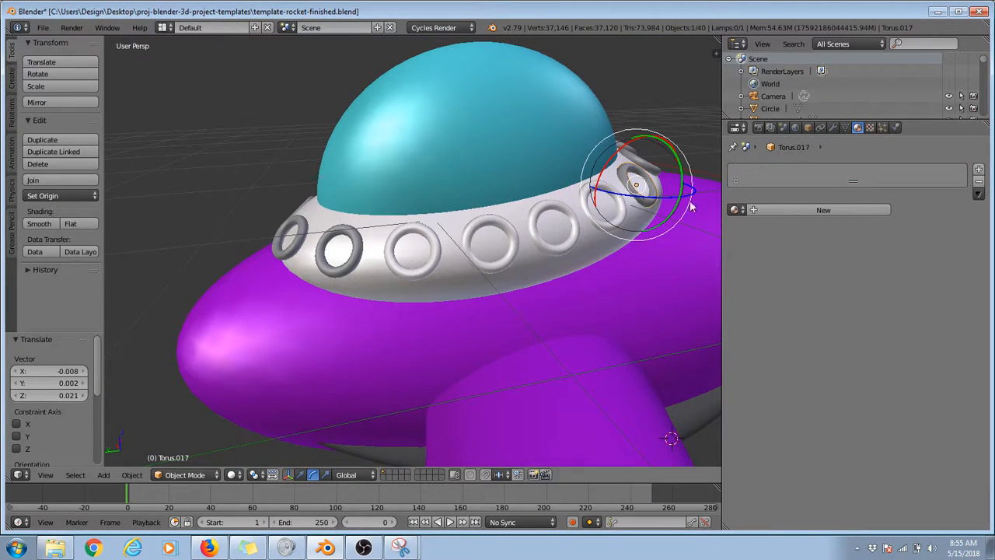
left_click(735, 210)
left_click(751, 229)
Step: Assign the Chrome material to ring Torus.018 at the collar's far end and ring Torus.019 beside the first chromed one
right_click(638, 165)
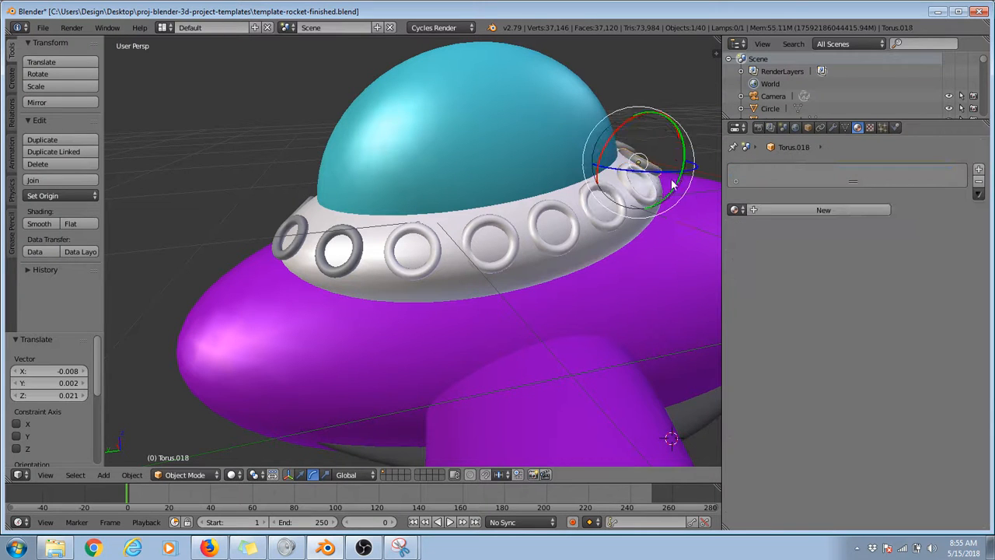
left_click(735, 210)
left_click(751, 227)
right_click(359, 255)
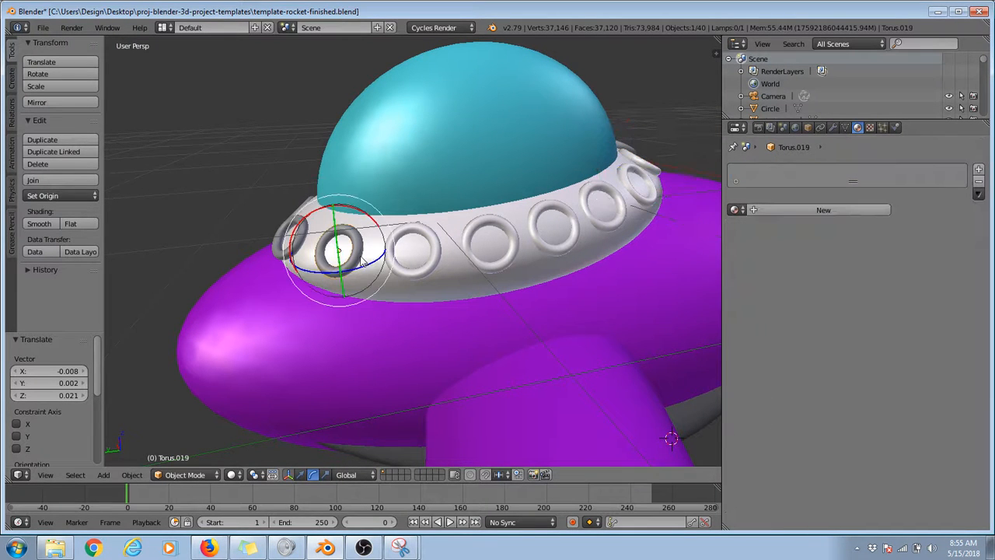
left_click(735, 209)
left_click(751, 228)
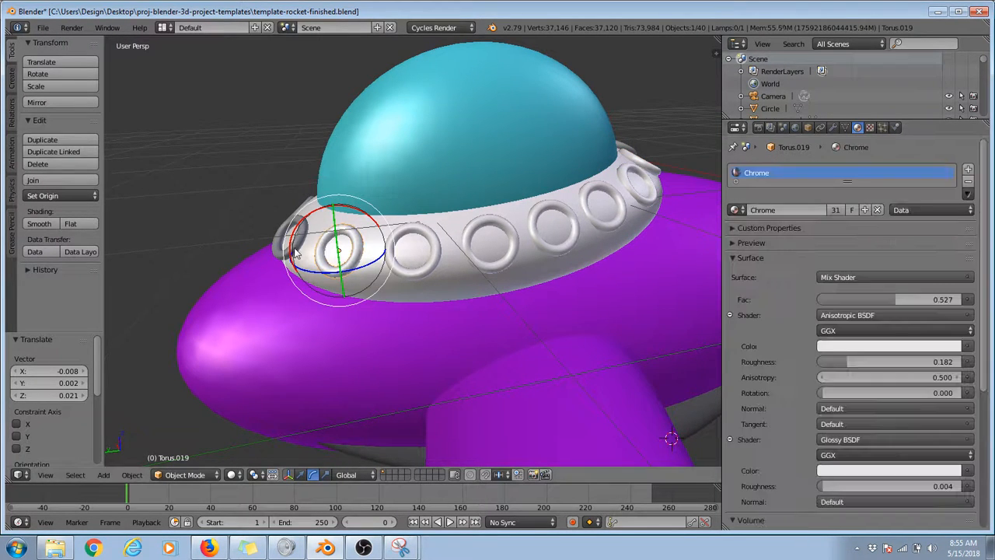
Step: Assign the existing Chrome material to the neighbouring ring Torus.020, undoing any new material added to it by mistake
right_click(289, 237)
left_click(749, 210)
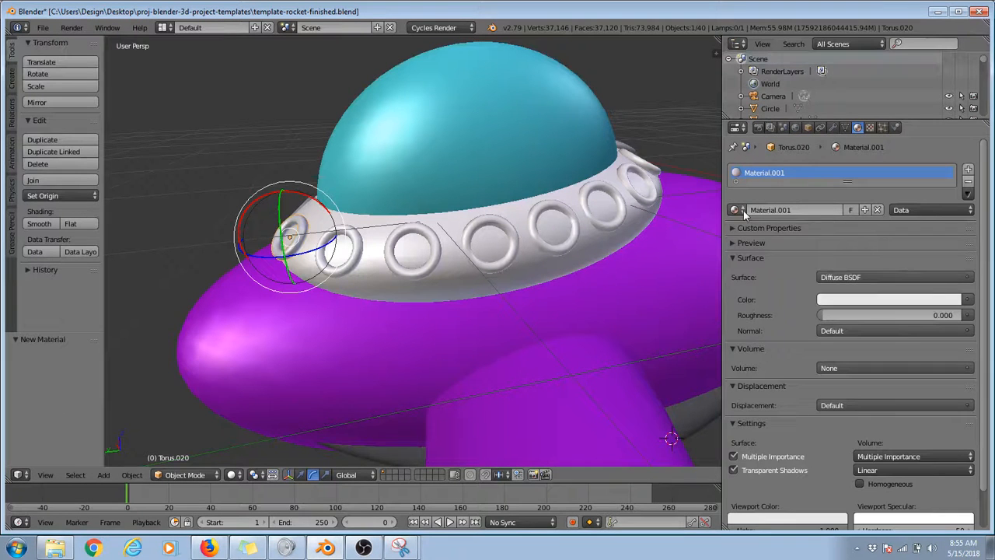
key("ctrl+z")
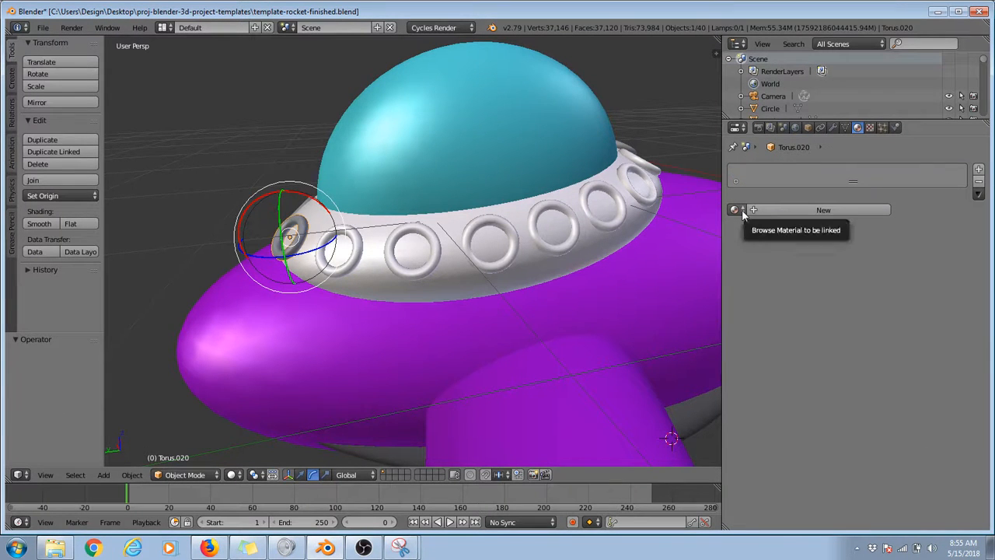
left_click(744, 210)
left_click(751, 228)
Step: Orbit to the collar's other side and assign the Chrome material to the remaining dark ring Torus.009
middle_click_drag(404, 175, 611, 266)
right_click(612, 266)
right_click(638, 264)
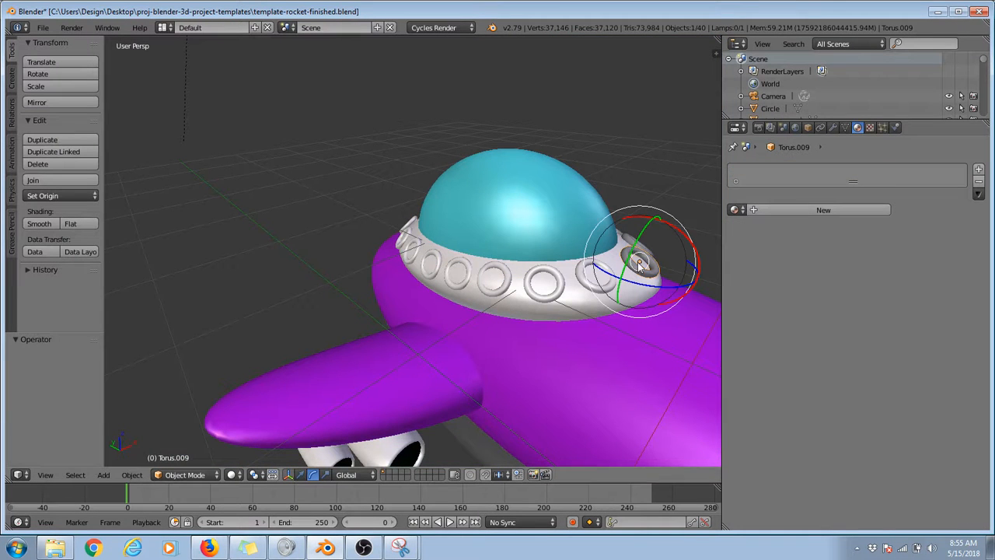
left_click(734, 210)
left_click(744, 228)
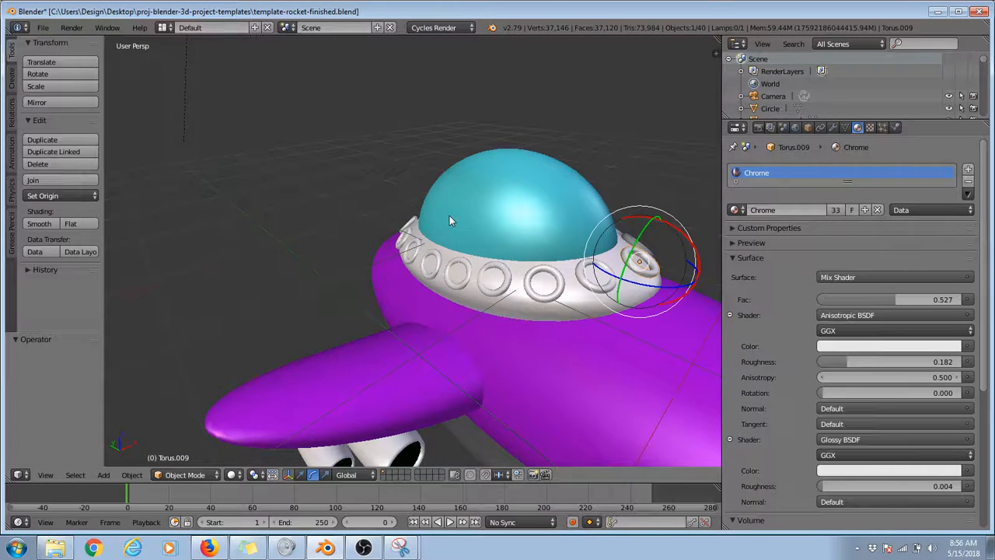
Step: Assign the Chrome material to the last bare collar ring, Torus.000, from the camera view and render the image
key("KP_0")
scroll(439, 200, "up", 3)
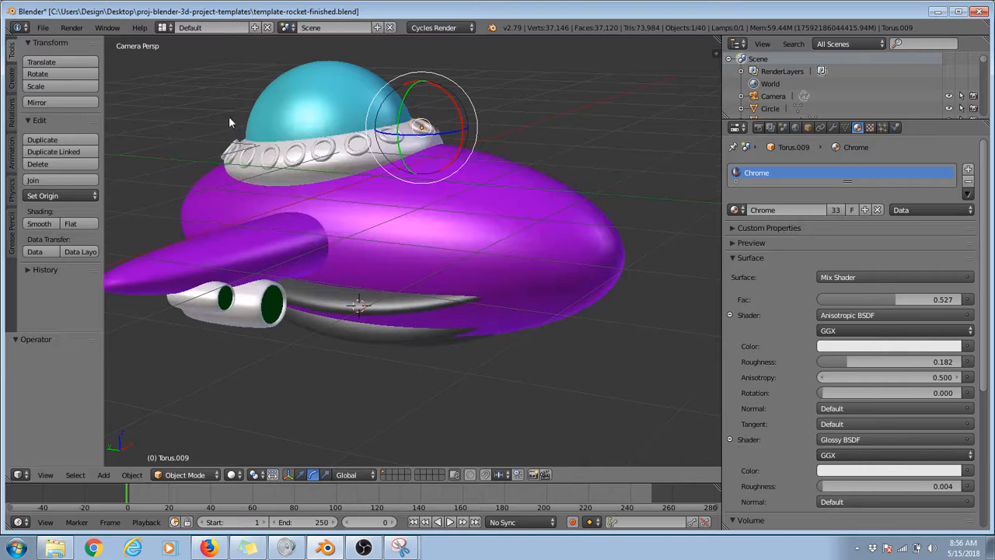
right_click(441, 132)
right_click(439, 130)
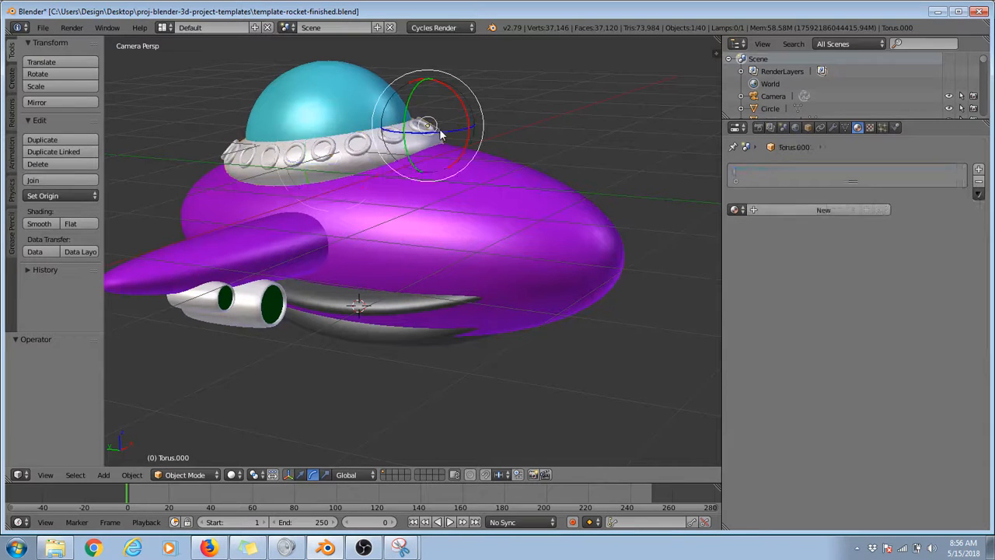
left_click(736, 210)
left_click(742, 224)
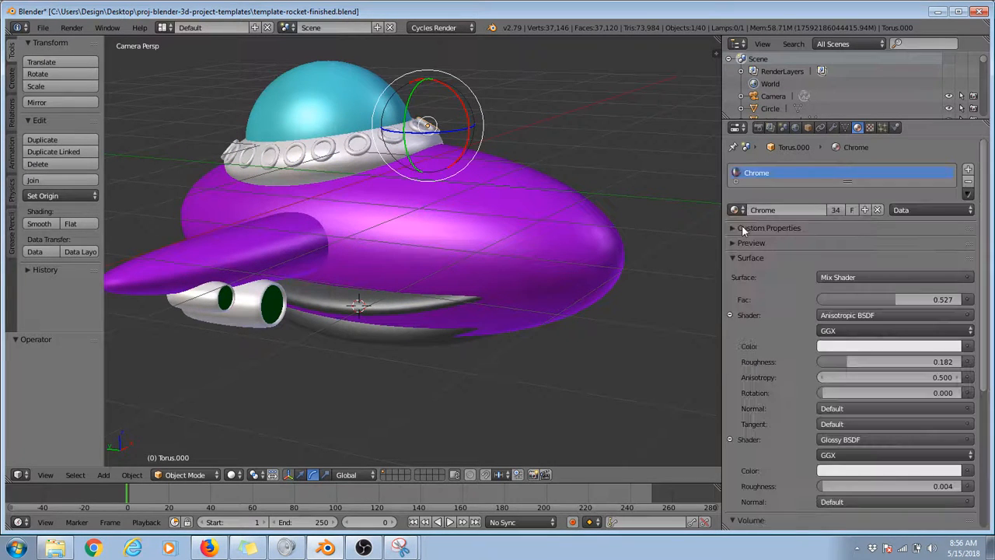
key("F12")
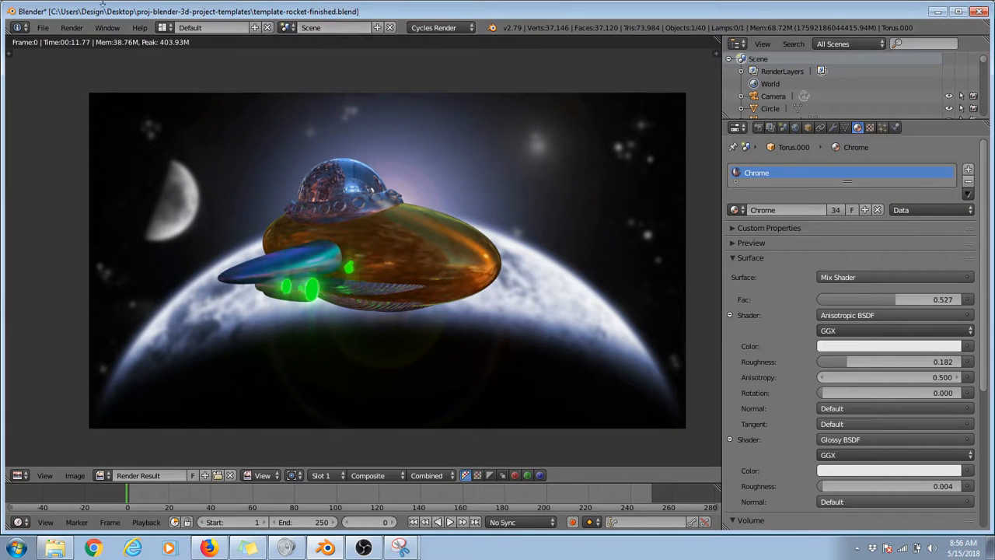
key("Escape")
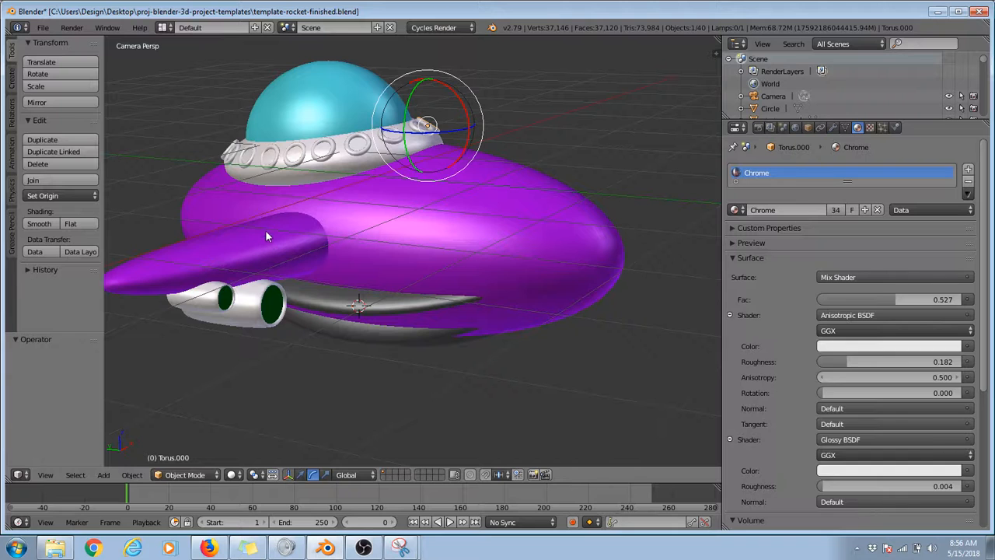
Step: Duplicate the wing pair Sphere.003 in the top view and move the copy about 1.431 along Y
right_click(265, 233)
key("KP_7")
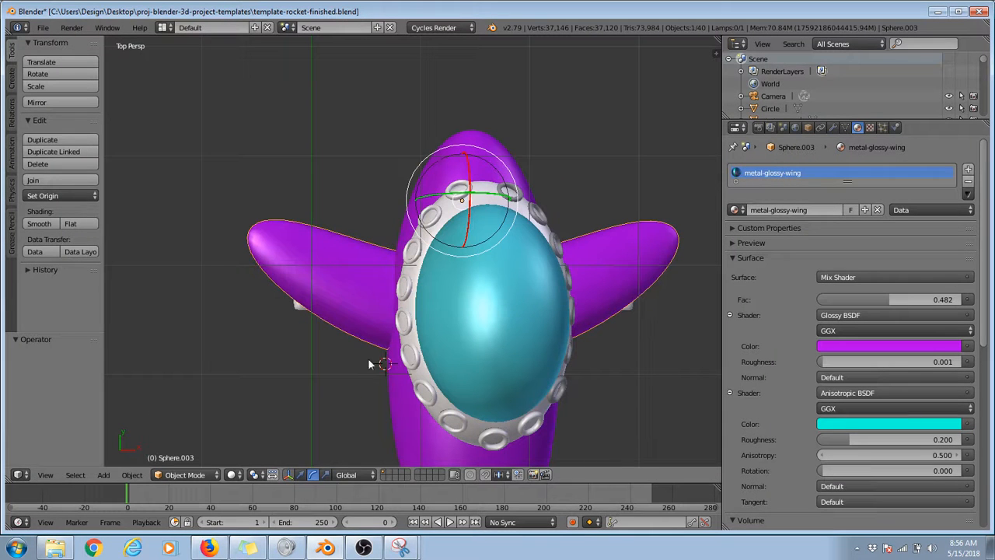
key("shift+d")
key("y")
left_click(325, 269)
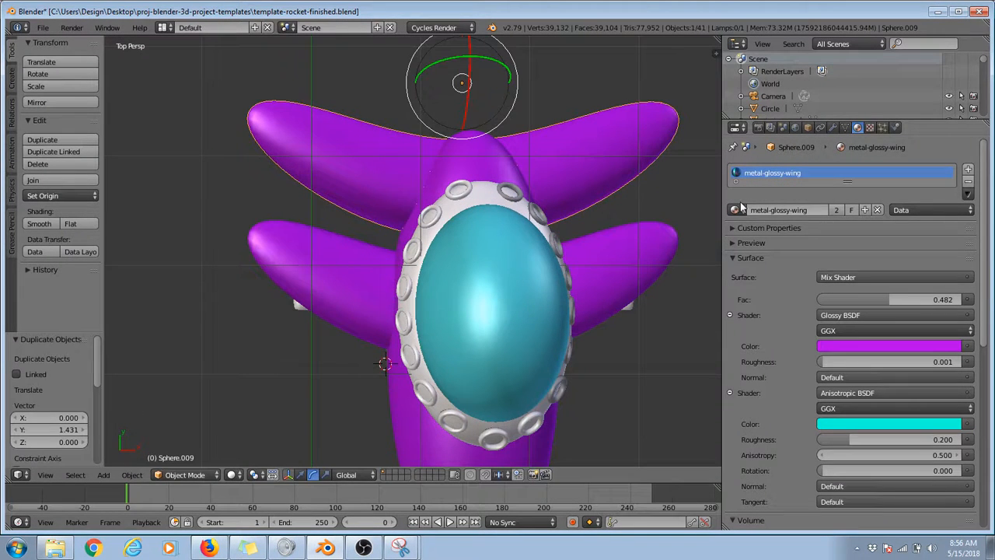
Step: Keep the metal-glossy-wing material on the copied wings and set its viewport color to turquoise, R 0.087, G 0.800, B 0.777
key("F11")
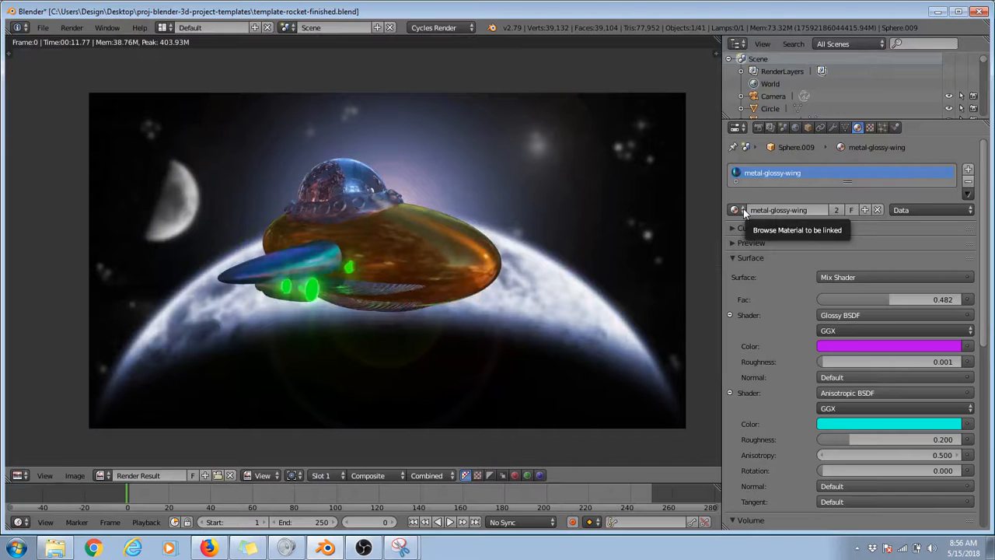
left_click(743, 210)
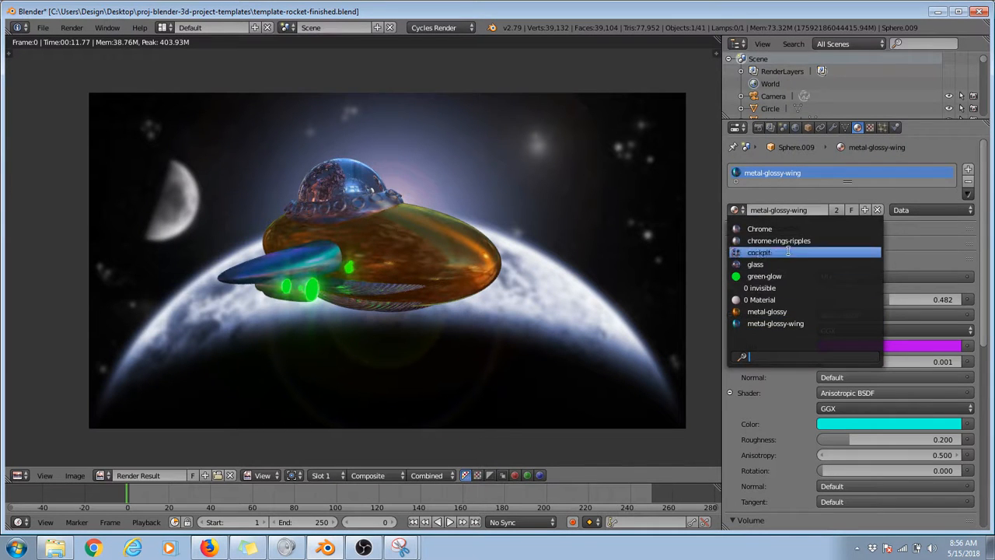
left_click(784, 324)
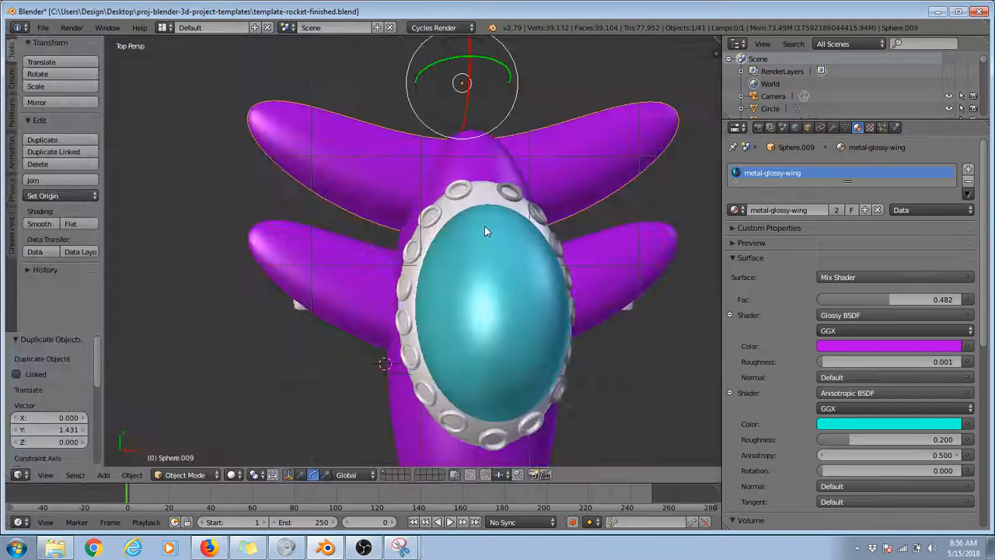
key("F11")
scroll(831, 346, "down", 10)
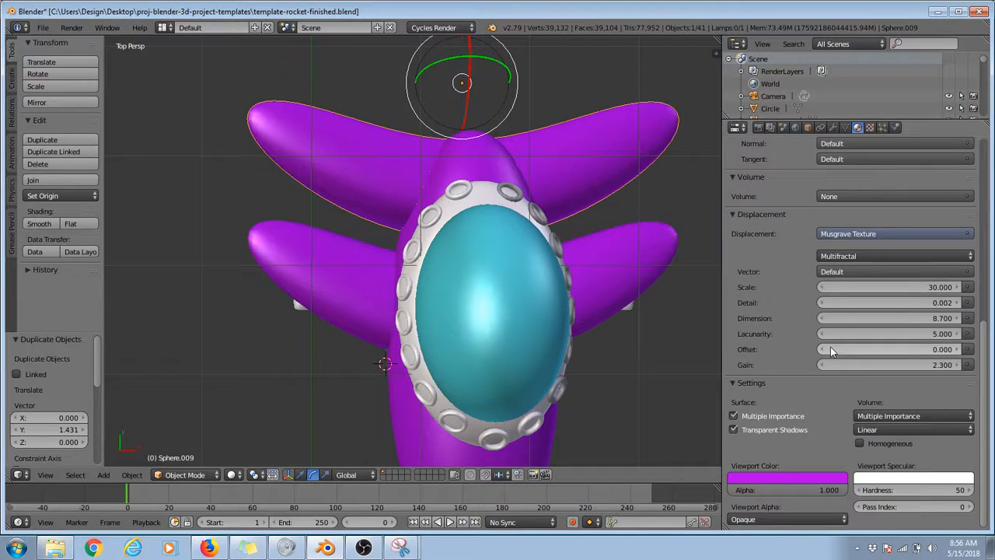
left_click(791, 478)
left_click_drag(795, 357, 781, 329)
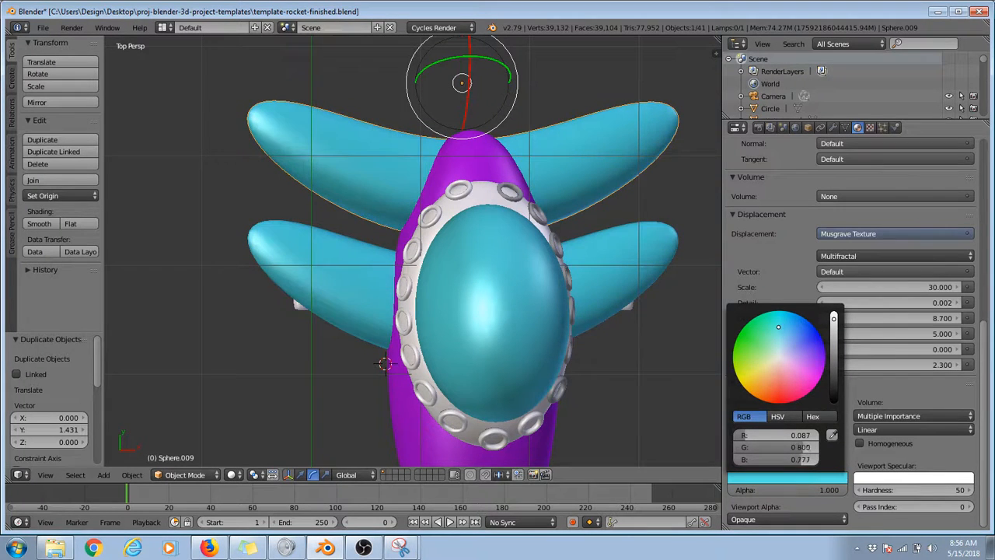
Step: Scale the copied wings to about 0.446 and move them about -0.671 along Y onto the rocket's tail
middle_click_drag(313, 308, 545, 211)
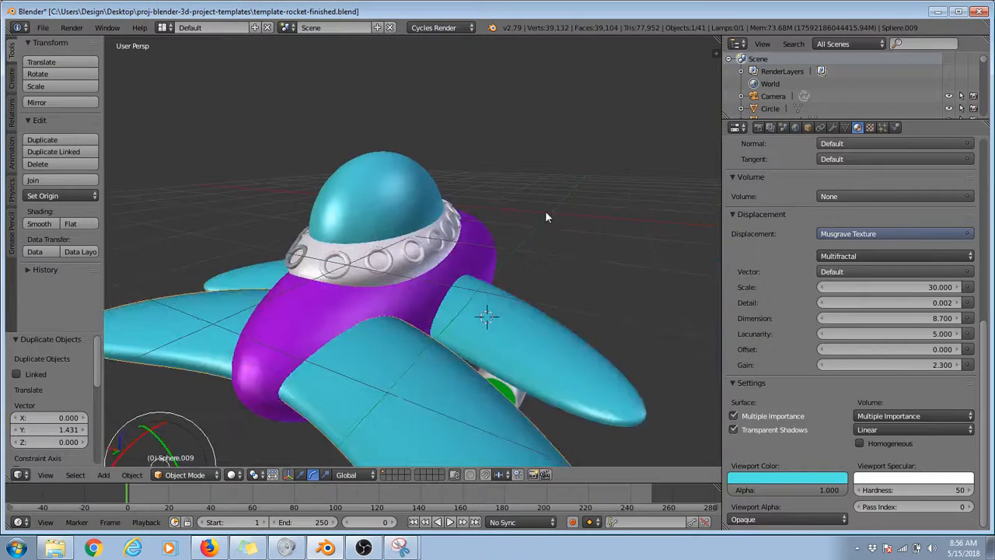
scroll(791, 467, "up", 15)
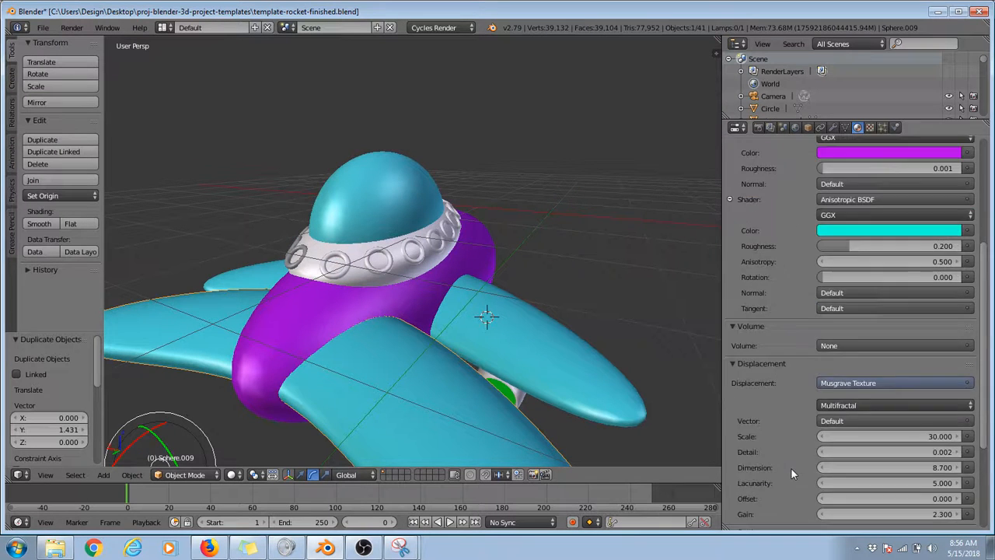
scroll(490, 395, "down", 4)
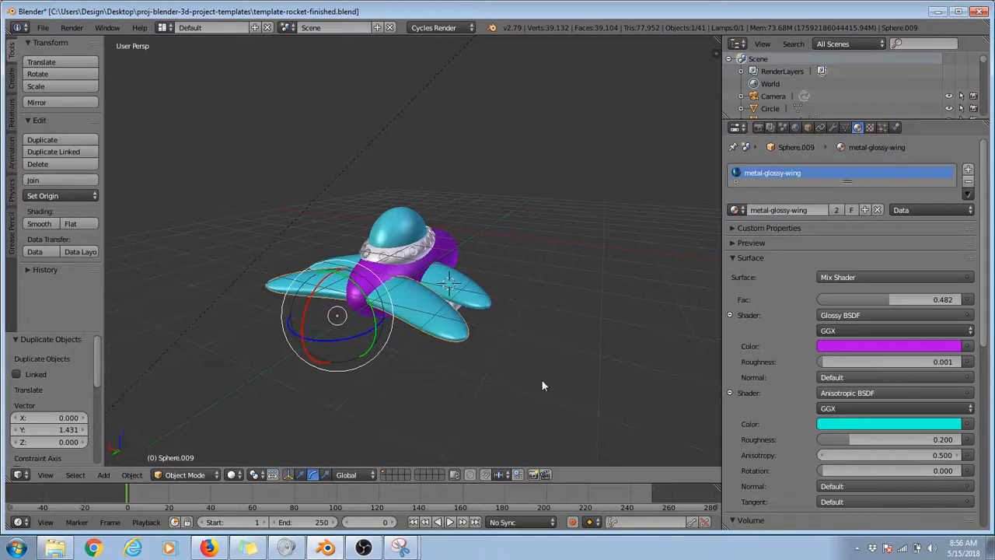
key("s")
left_click(453, 361)
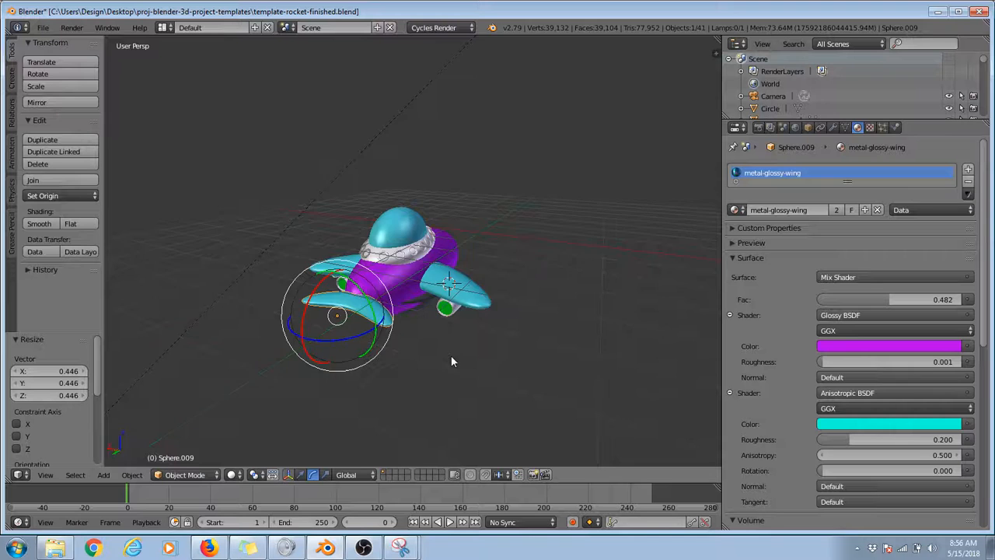
key("KP_7")
key("g")
key("y")
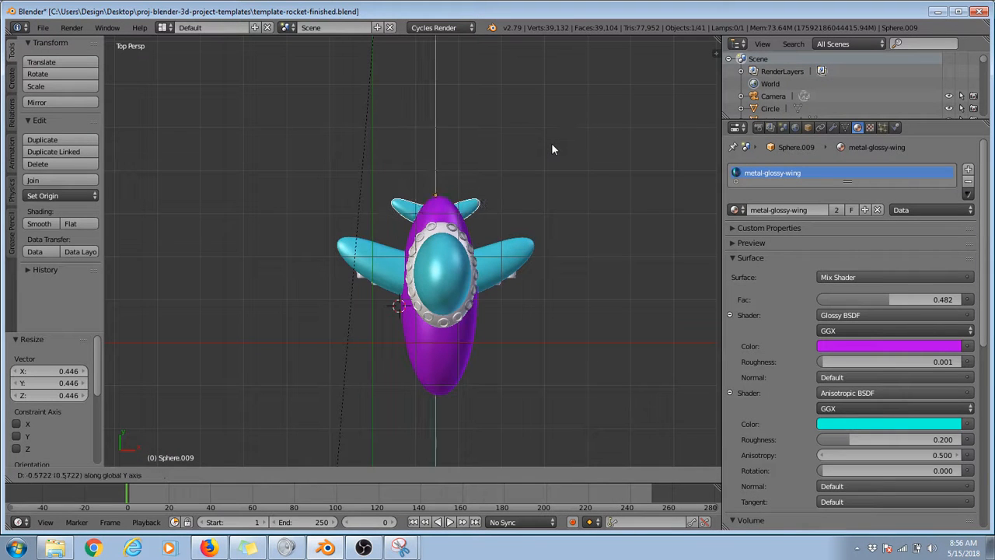
left_click(554, 146)
Step: Examine the small tail fins' placement from the side, front and back, ending in an orthographic view from behind
key("KP_3")
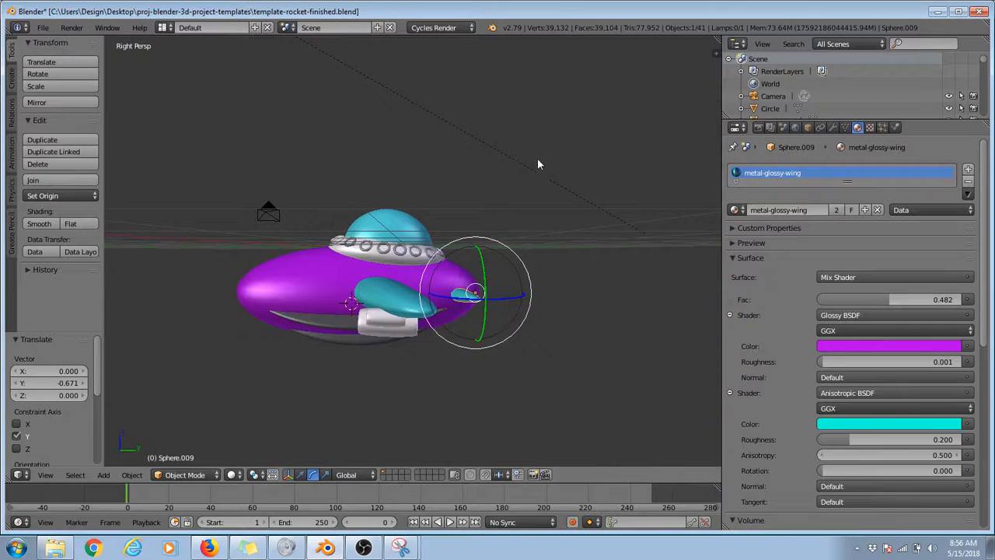
middle_click_drag(534, 182, 411, 206)
key("KP_1")
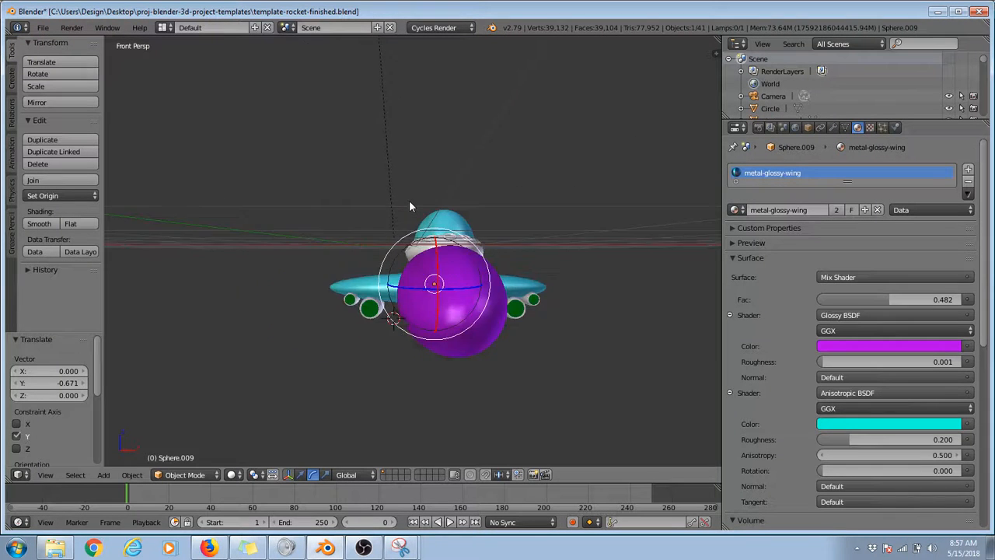
key("KP_3")
key("ctrl+KP_1")
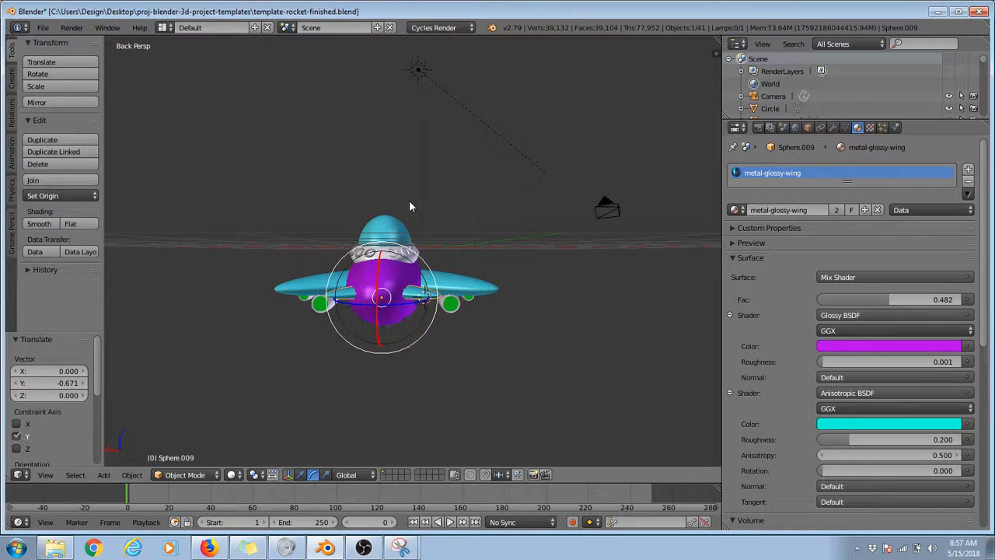
key("KP_8")
key("KP_2")
key("KP_2")
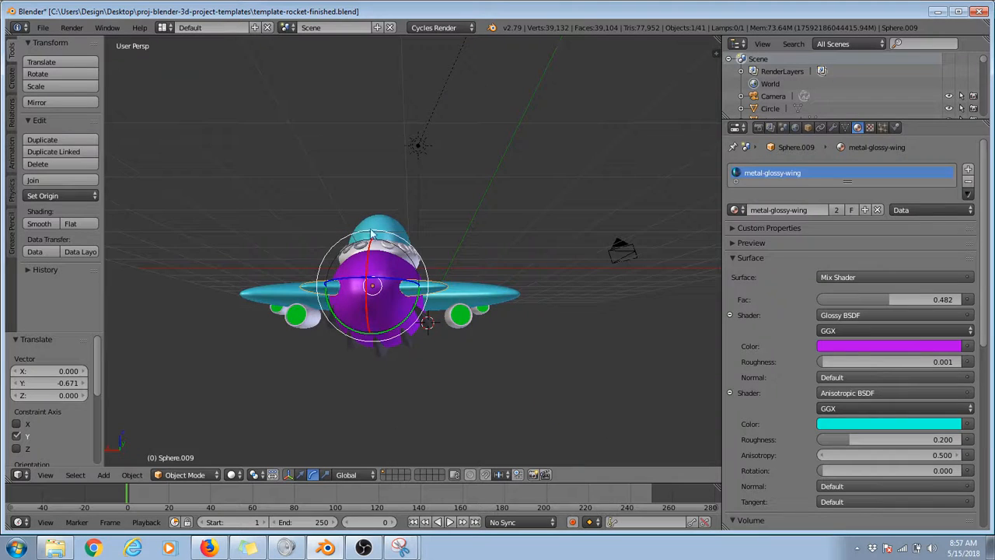
key("KP_8")
key("KP_8")
key("KP_5")
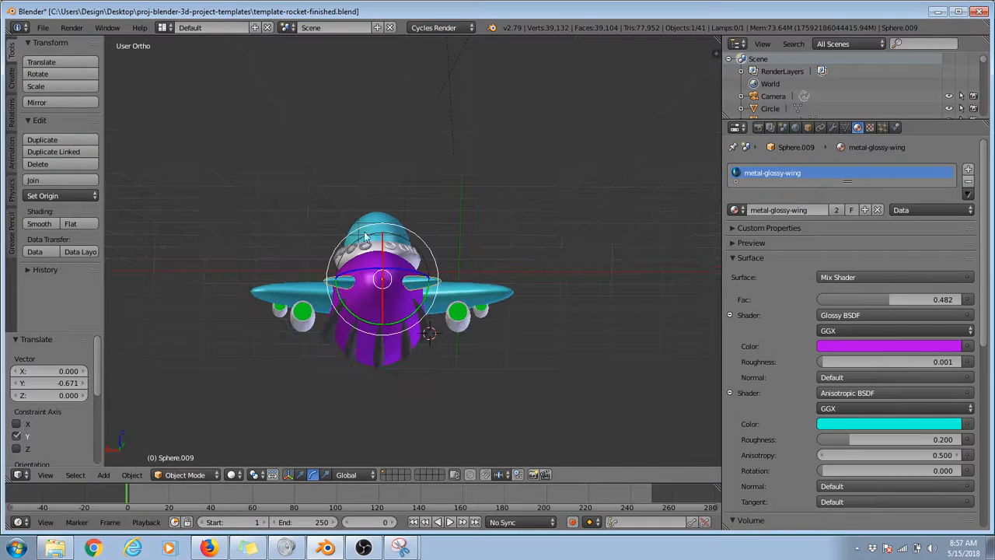
middle_click_drag(395, 224, 388, 237)
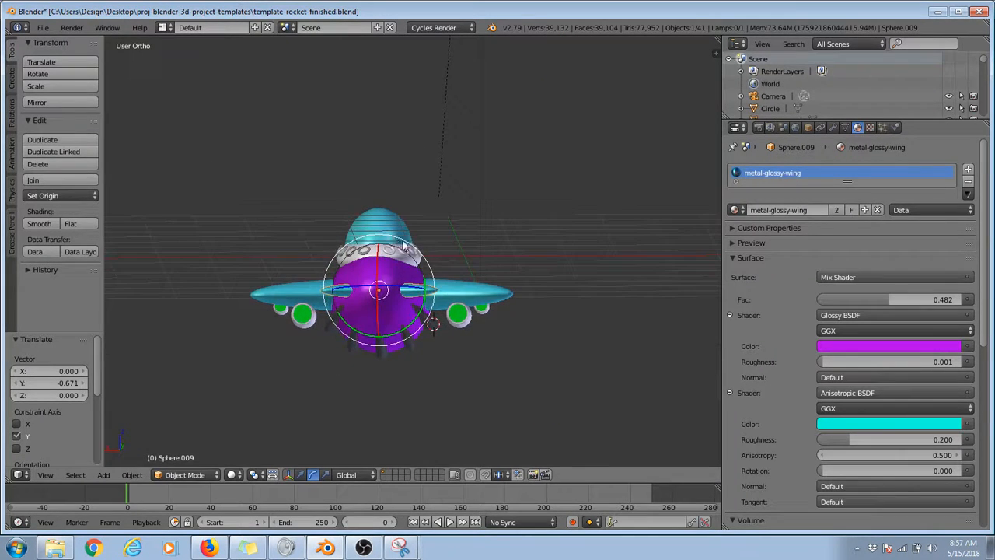
Step: Duplicate the tail fin pair in place and rotate the copy about 92° so it stands upright
key("shift+d")
key("Escape")
key("r")
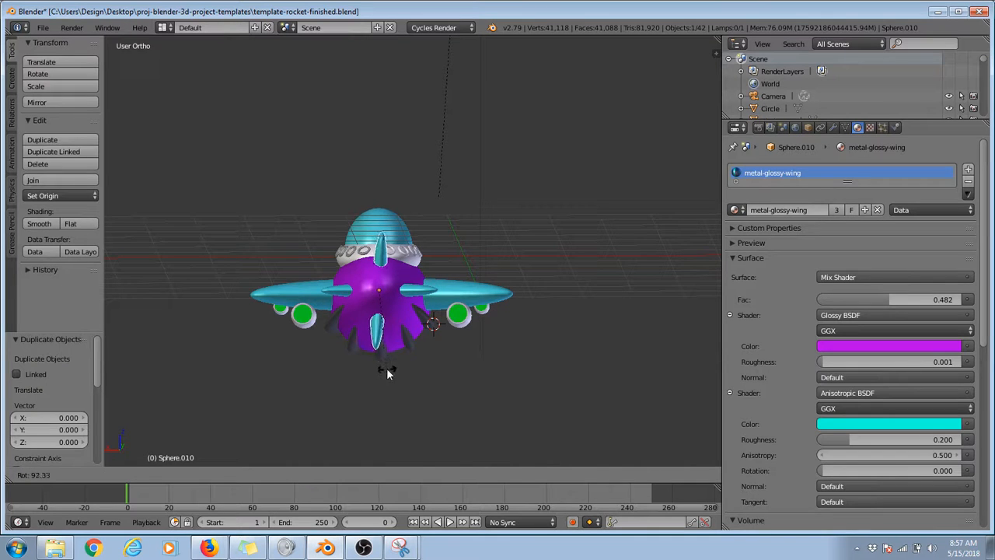
left_click(388, 367)
Step: Add two more in-place copies of the tail fins on the diagonals, rotating them about 56° and 75.5°
key("shift+d")
key("Escape")
key("r")
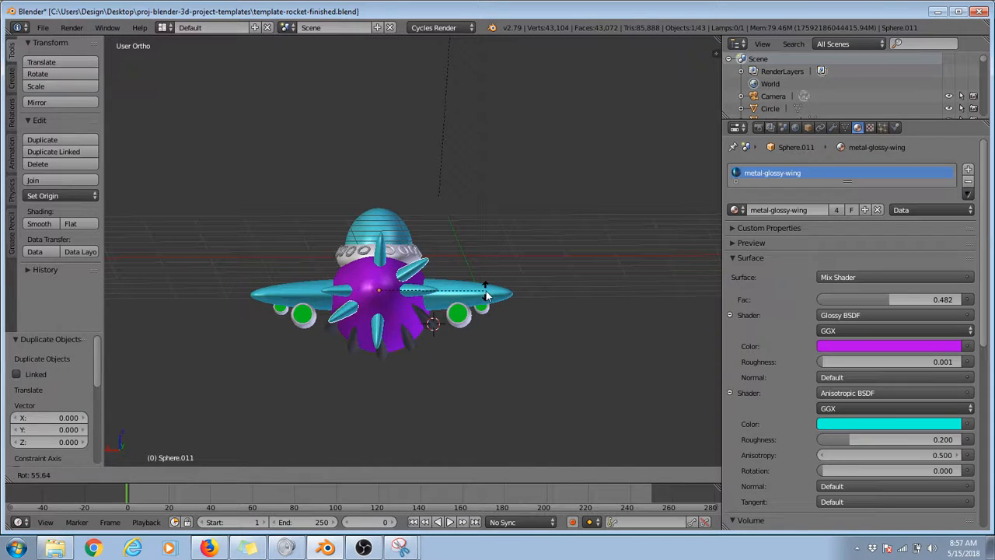
left_click(486, 295)
key("shift+d")
key("Escape")
key("r")
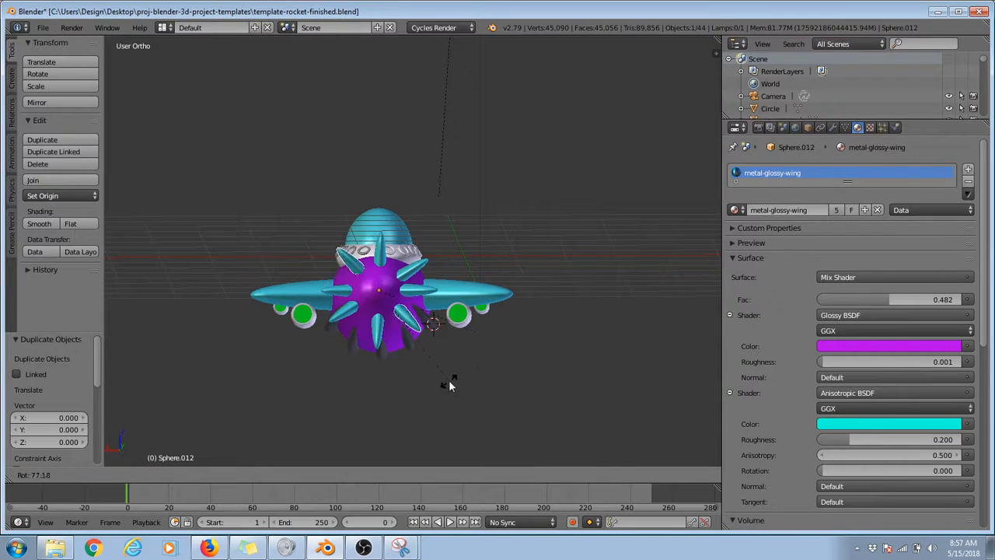
left_click(465, 341)
Step: Duplicate the rocket body Sphere in the right orthographic view and move the copy about -3.337 along Y, beyond the nose
middle_click_drag(465, 341, 289, 325)
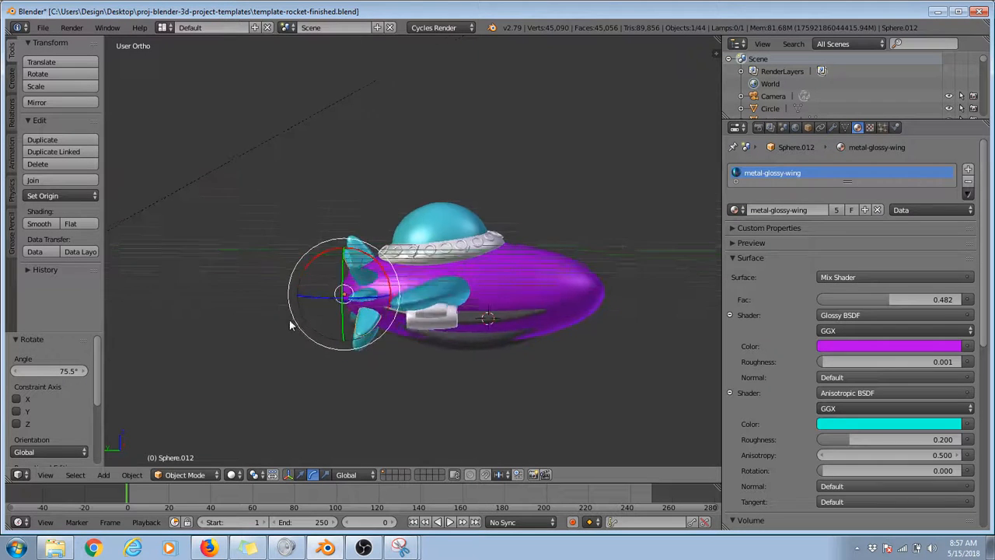
key("KP_0")
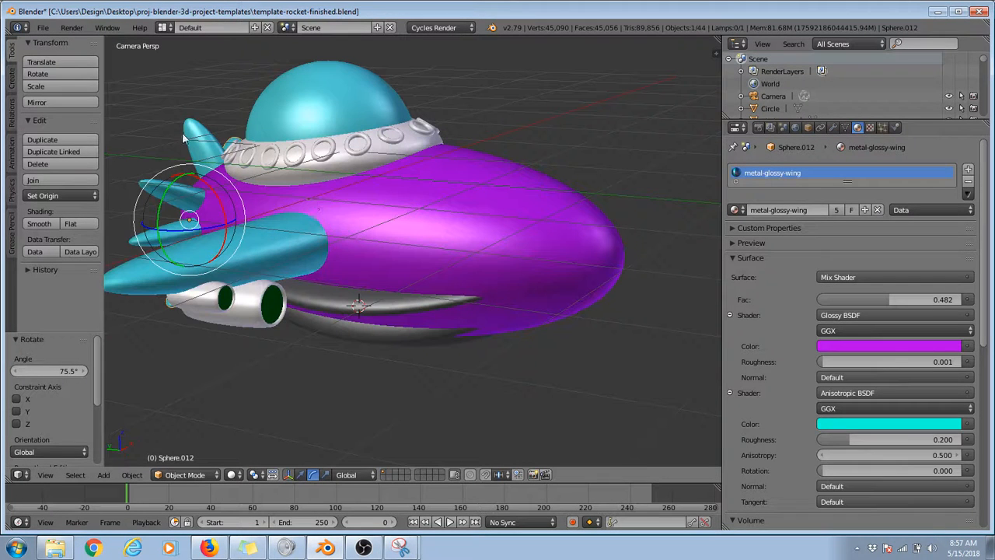
right_click(489, 237)
key("KP_1")
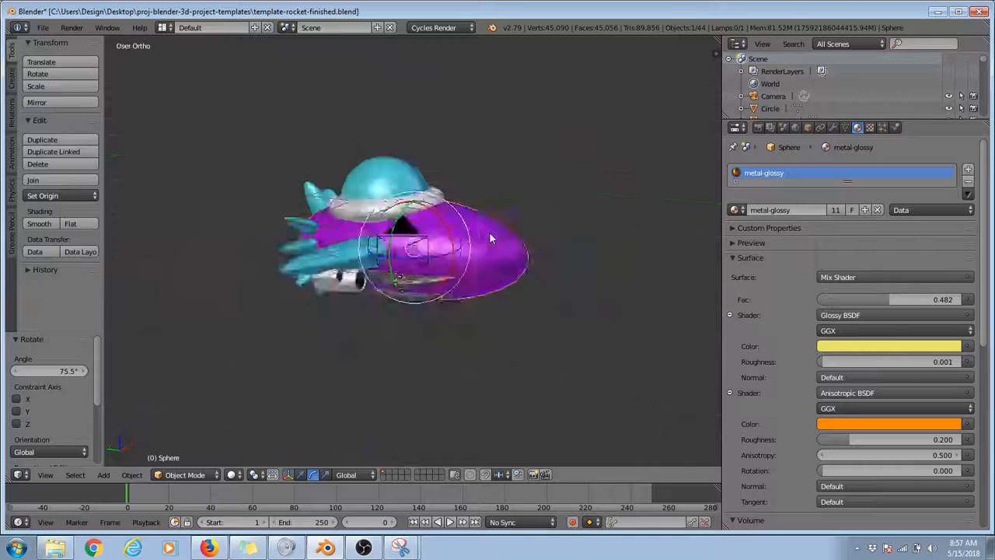
key("KP_3")
scroll(489, 233, "down", 3)
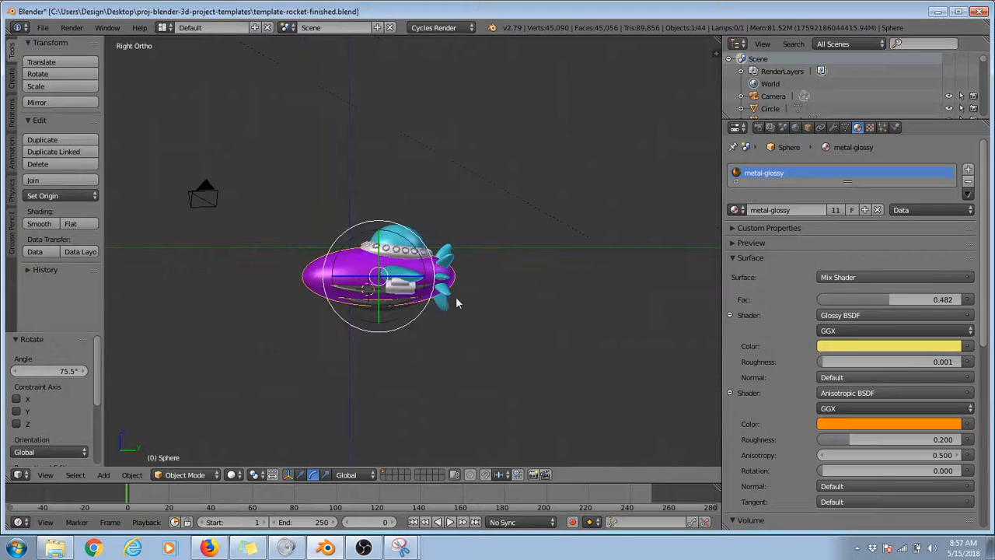
key("shift+d")
key("y")
left_click(425, 307)
Step: Scale the body copy to about 0.328 and move it about 0.950 along Y into the rocket's nose
key("s")
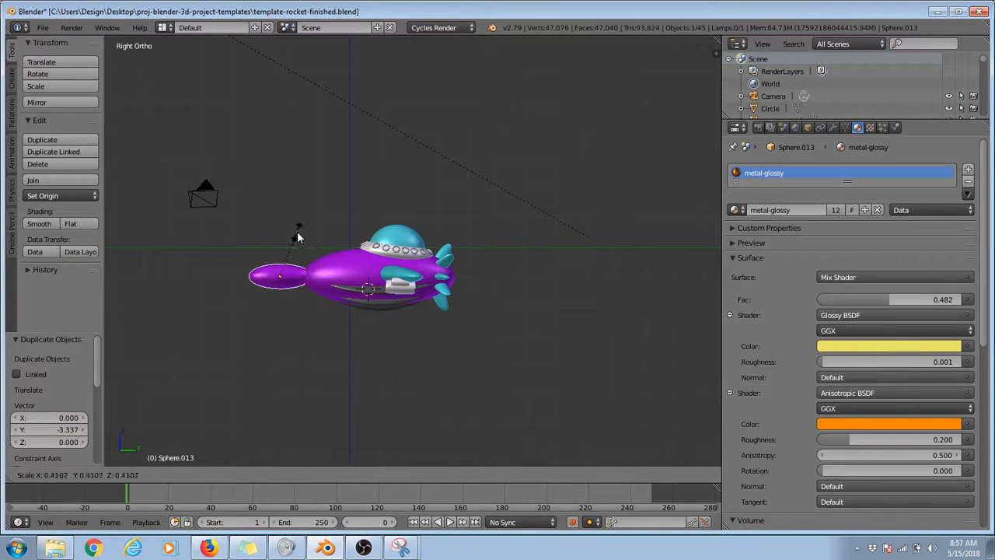
left_click(300, 237)
key("g")
key("y")
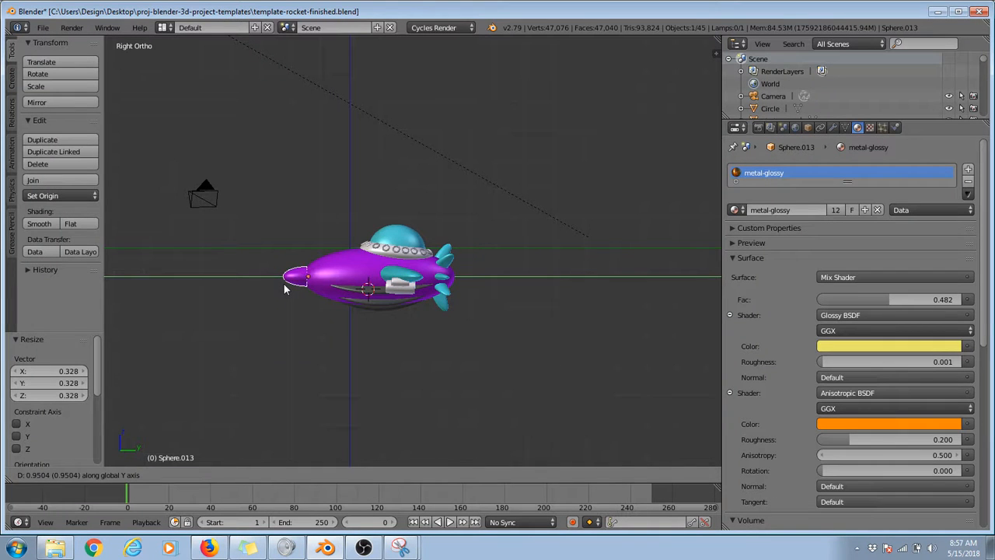
left_click(284, 284)
Step: Stretch the small nose piece along Y by a factor of about 1.841
scroll(367, 244, "up", 4)
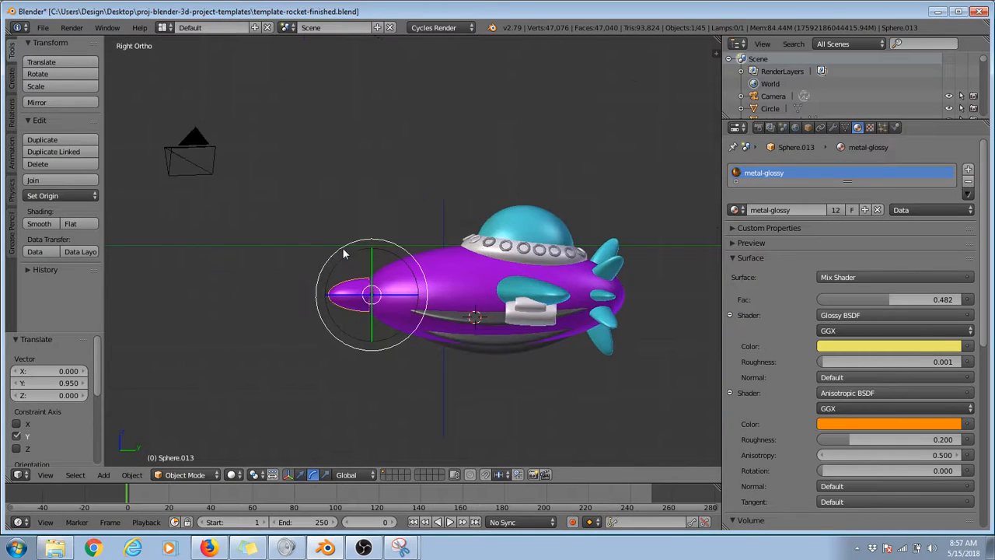
scroll(456, 214, "up", 4)
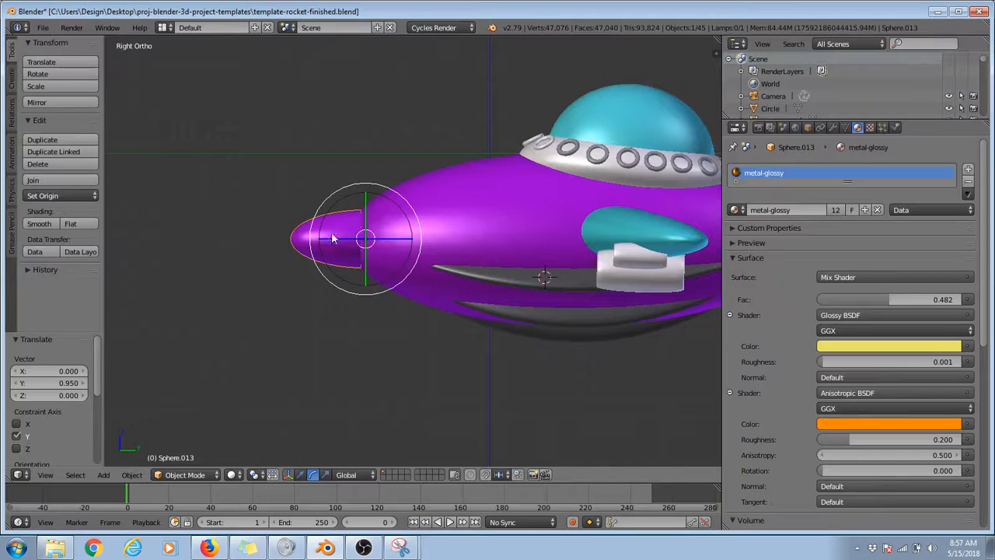
key("s")
left_click(242, 278)
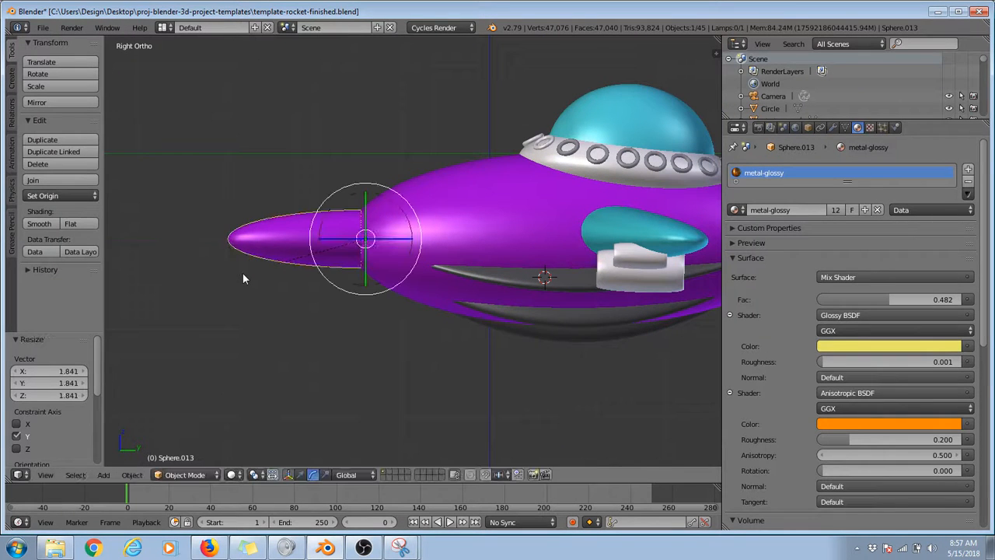
Step: Duplicate the turquoise glass dome, place the copy at the nose tip (about -4.583 Y, -0.912 Z), and scale it to about 0.354
right_click(629, 98)
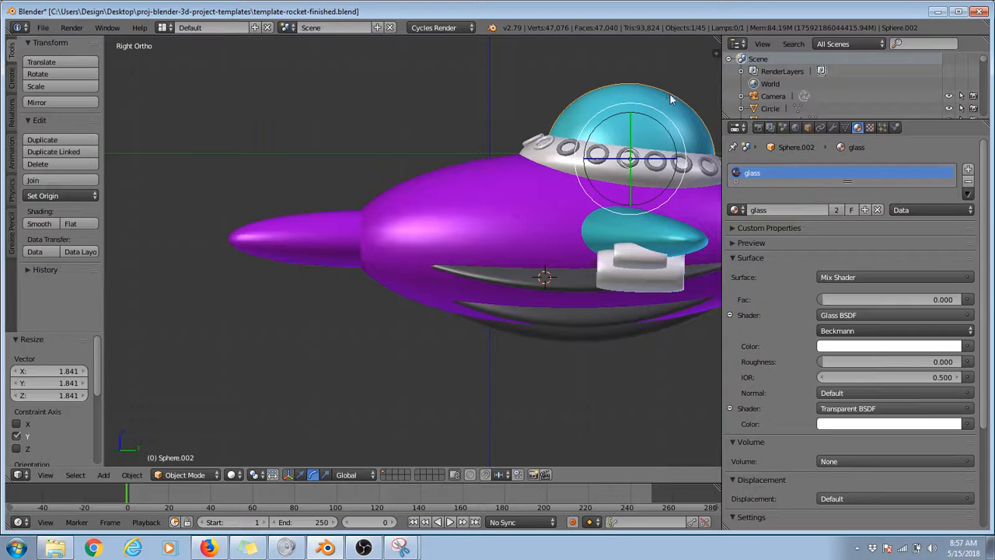
key("shift+d")
left_click(247, 169)
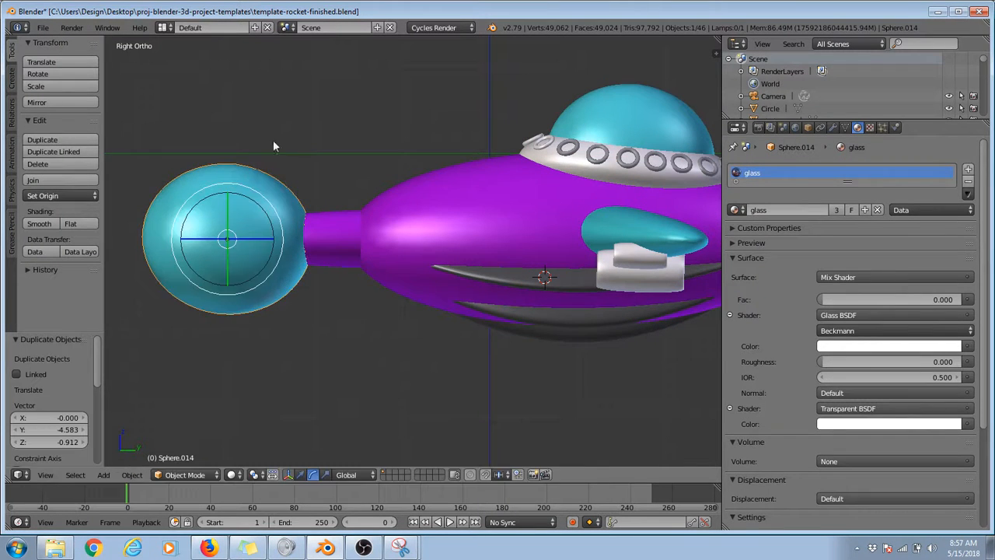
key("s")
left_click(259, 197)
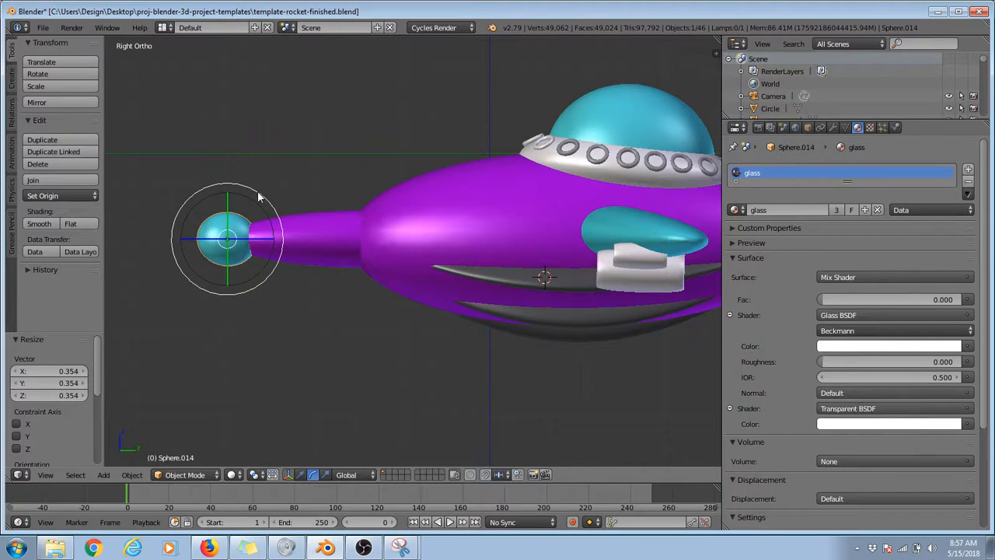
Step: Duplicate the nose ball about 0.686 along Y, enlarge the copy about 1.762 times, and flatten it along Y to about 0.206
key("shift+d")
left_click(332, 196)
key("s")
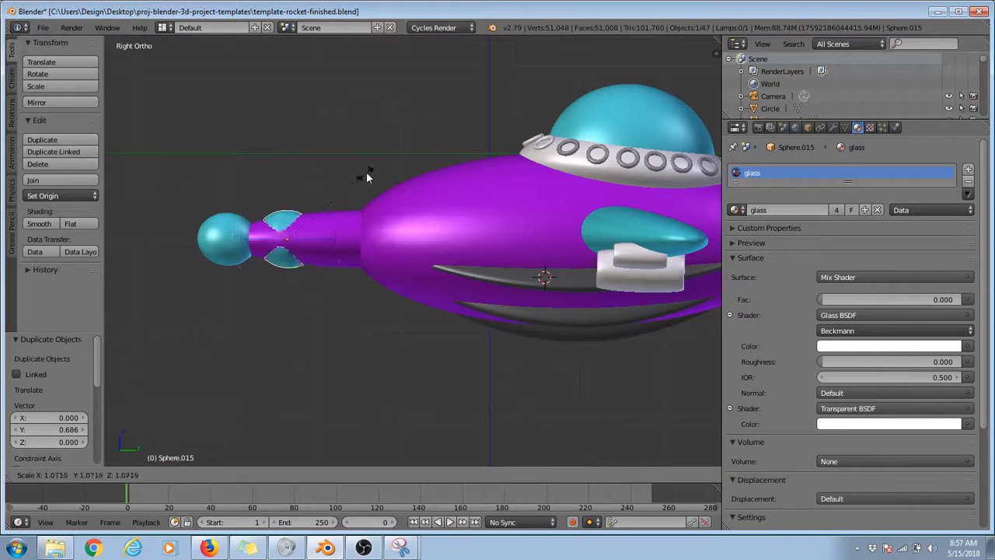
left_click(454, 210)
key("s")
key("y")
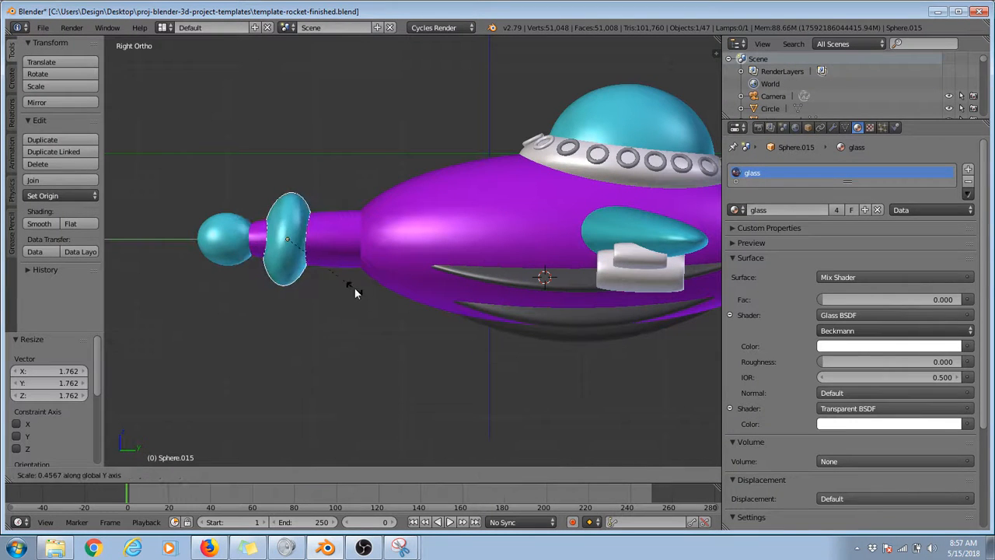
left_click(315, 275)
Step: Tilt the glass disc slightly to suit the nose and move it about -0.141 along Y and 0.028 along Z
key("r")
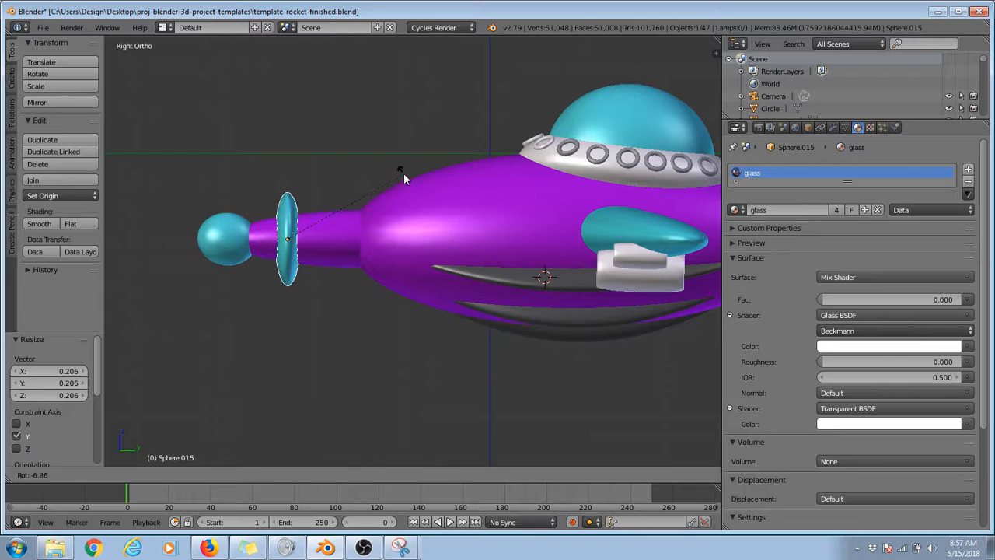
left_click(403, 173)
key("g")
left_click(369, 175)
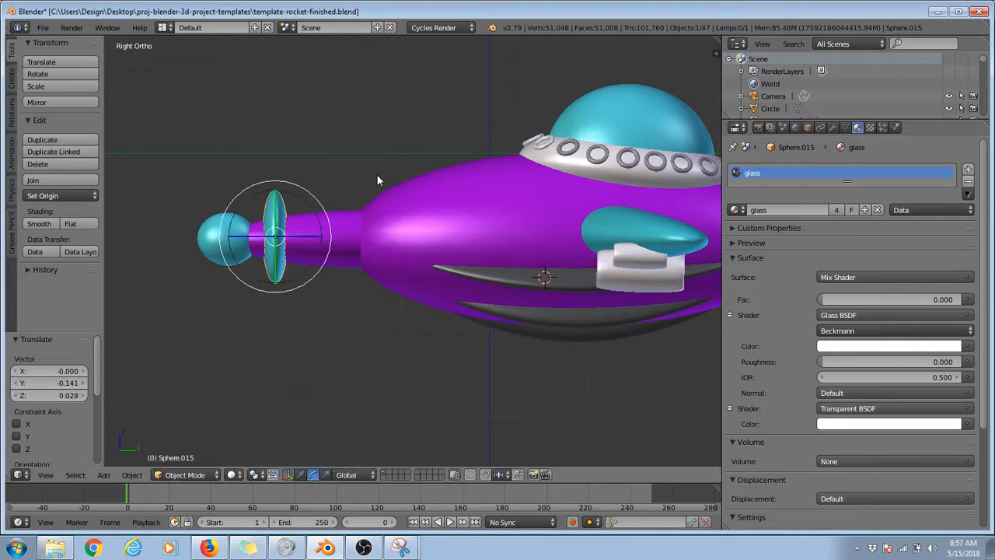
key("r")
left_click(375, 172)
Step: Duplicate the disc about 0.27 along Y toward the body and scale the copy to about 1.257
key("shift+d")
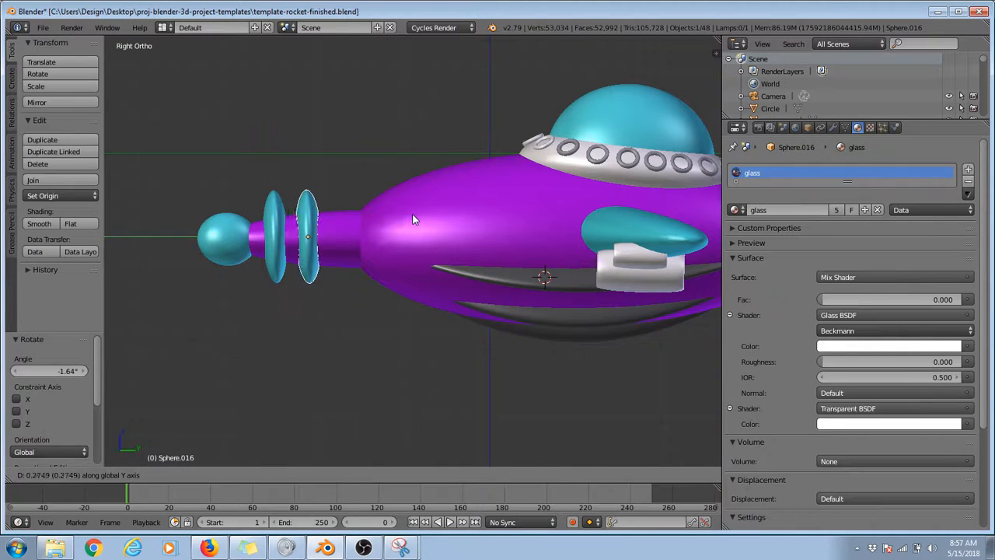
left_click(404, 209)
key("s")
left_click(389, 173)
Step: Duplicate the larger disc to where the nose meets the body, scale the copy to about 0.738, and nudge it about -0.021 in Z
key("shift+d")
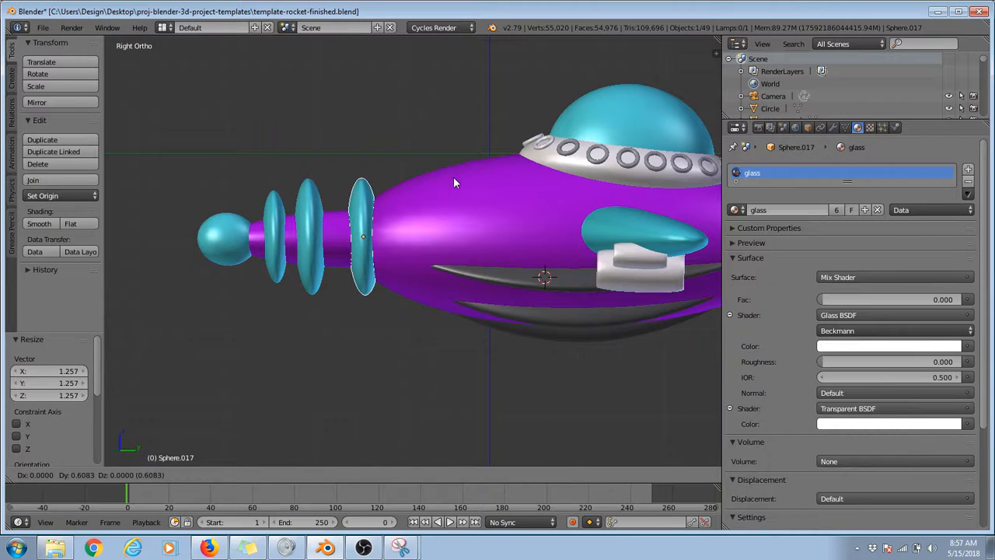
left_click(453, 176)
key("s")
left_click(402, 172)
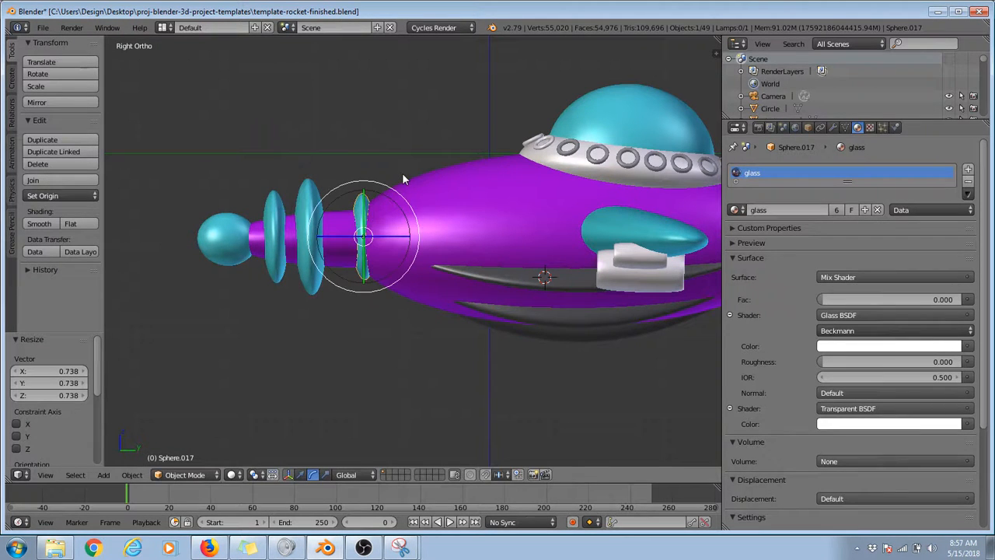
key("g")
left_click(402, 175)
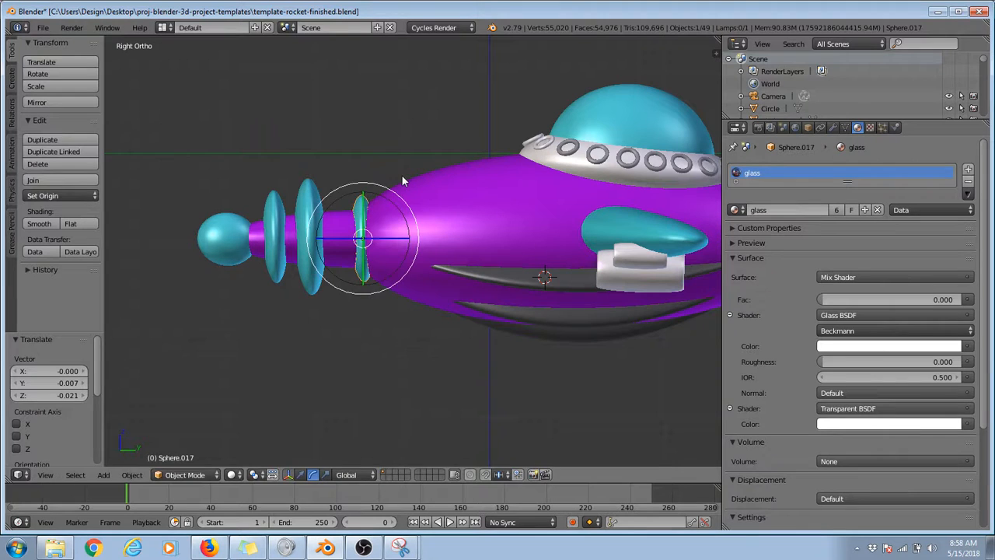
Step: Duplicate the disc at the body about -0.248 along Y, enlarge the copy slightly, and nudge it about -0.021 in Y
key("shift+d")
left_click(367, 155)
key("s")
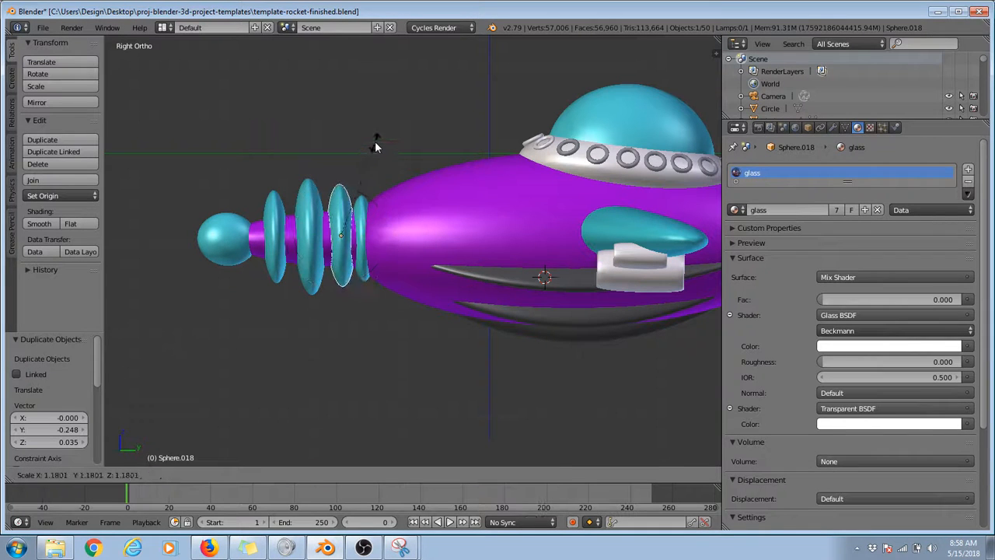
left_click(369, 149)
key("g")
left_click(378, 176)
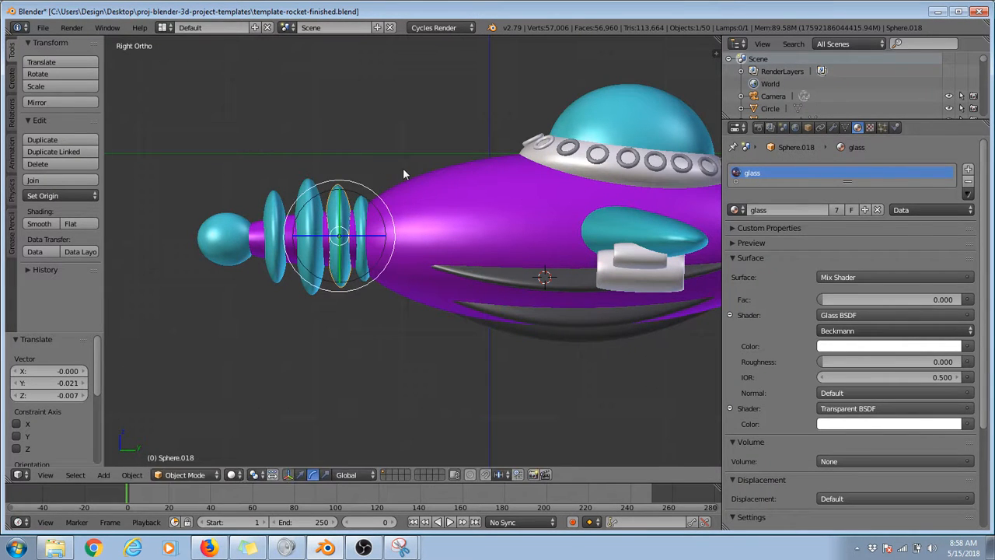
Step: Thin the newest disc along Y to about 0.696 and the largest disc along Y to about 0.589
key("s")
key("y")
left_click(361, 178)
right_click(305, 203)
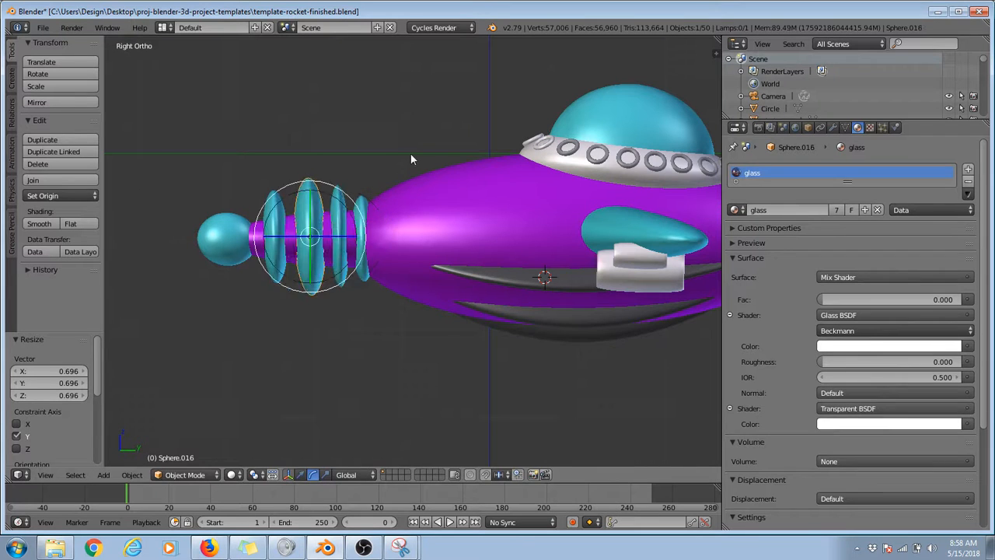
key("s")
key("y")
left_click(350, 177)
Step: Thin the disc nearest the body along Y and move it about 0.050 along Y
right_click(363, 203)
key("s")
key("y")
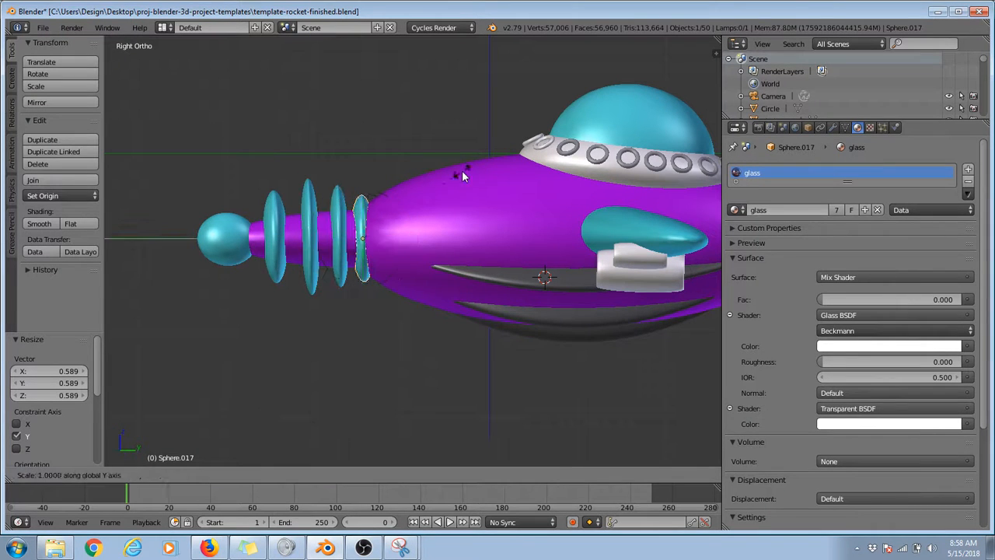
left_click(436, 183)
key("g")
key("y")
left_click(443, 187)
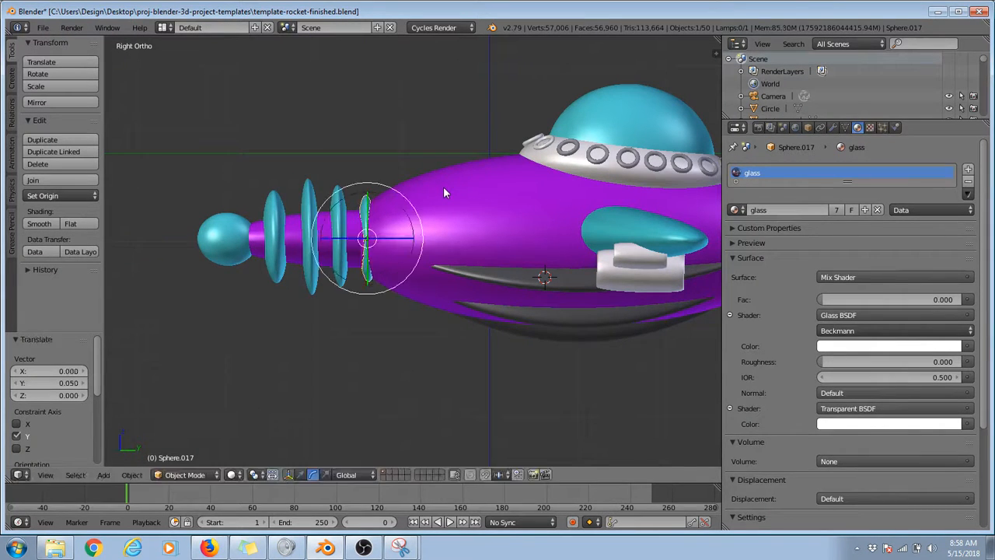
Step: Thin the disc nearest the ball along Y, scale it to about 1.037, and move it about 0.127 in Y and -0.035 in Z
right_click(282, 201)
key("s")
key("y")
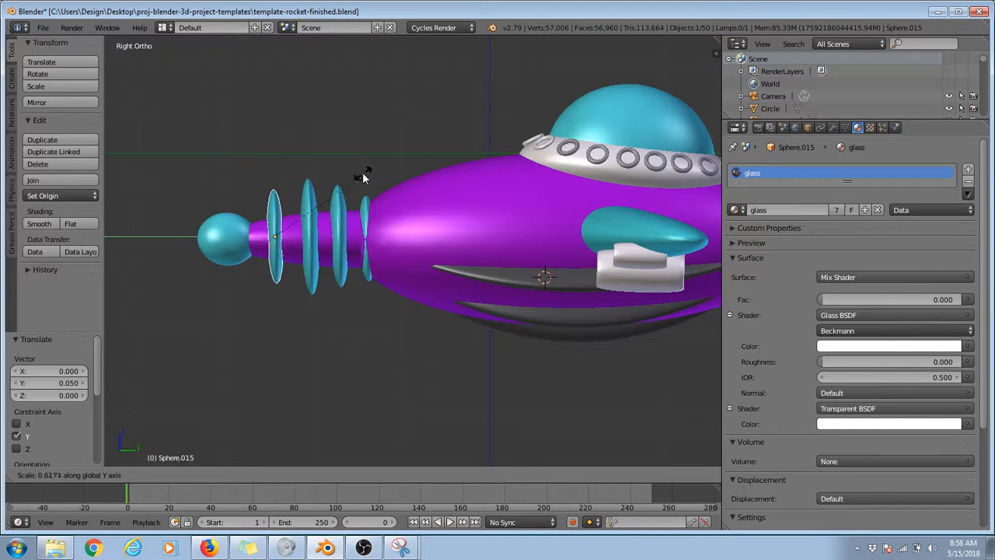
left_click(344, 156)
key("s")
left_click(351, 152)
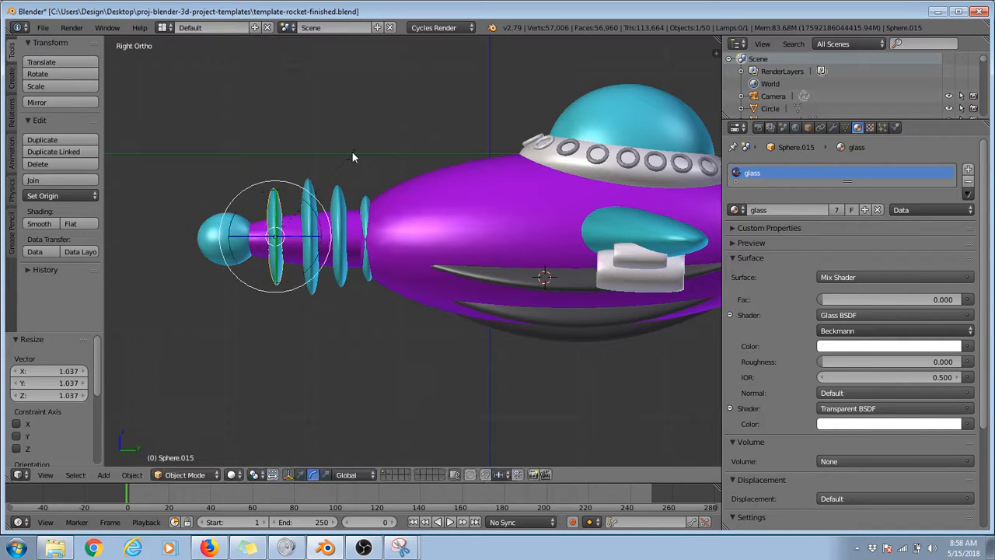
key("g")
left_click(367, 154)
Step: Duplicate the front disc about -0.25 along Y toward the nose ball and scale the copy to about 0.770
key("shift+d")
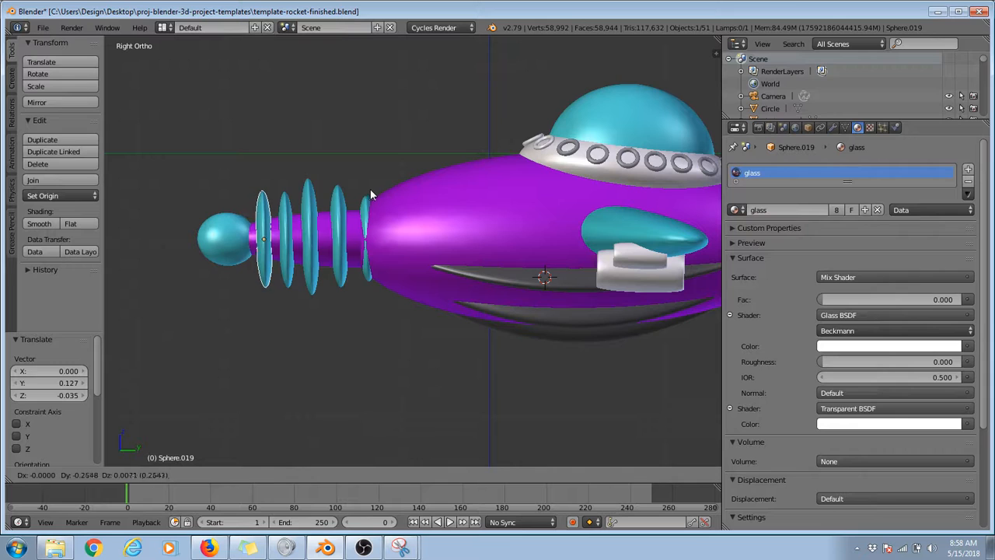
left_click(370, 179)
key("s")
left_click(342, 169)
Step: Widen the disc nearest the body along X to about 1.101
middle_click_drag(342, 170, 547, 182)
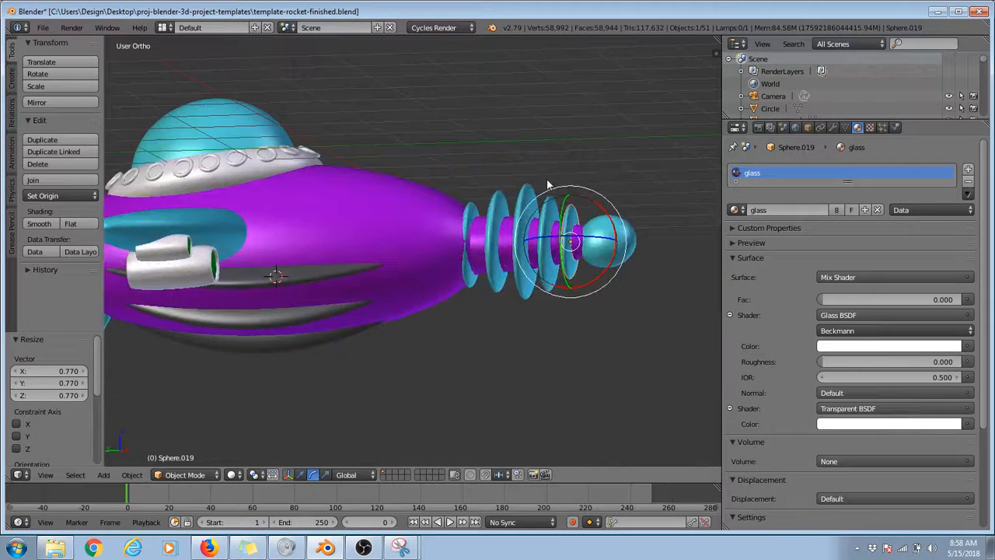
right_click(471, 213)
middle_click_drag(482, 217, 575, 248)
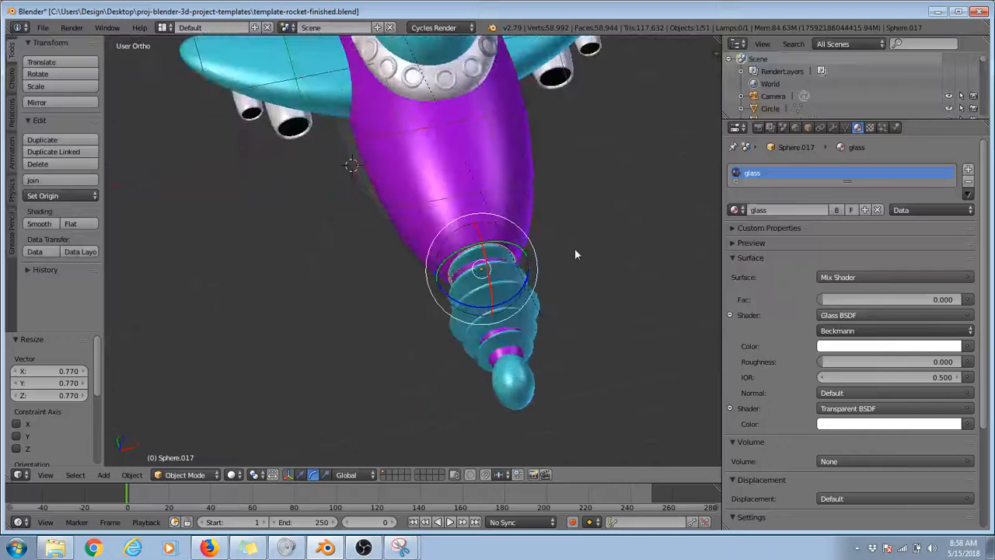
key("s")
key("x")
left_click(578, 233)
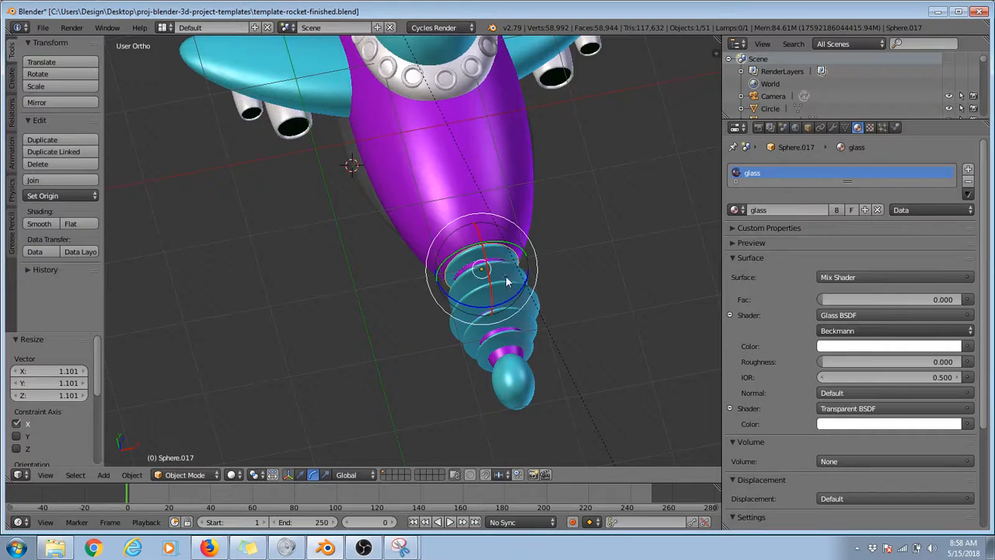
Step: Scale the second disc from the body along X to about 0.937 and the largest disc along X to about 1.095
right_click(511, 273)
key("s")
left_click(569, 247)
right_click(523, 286)
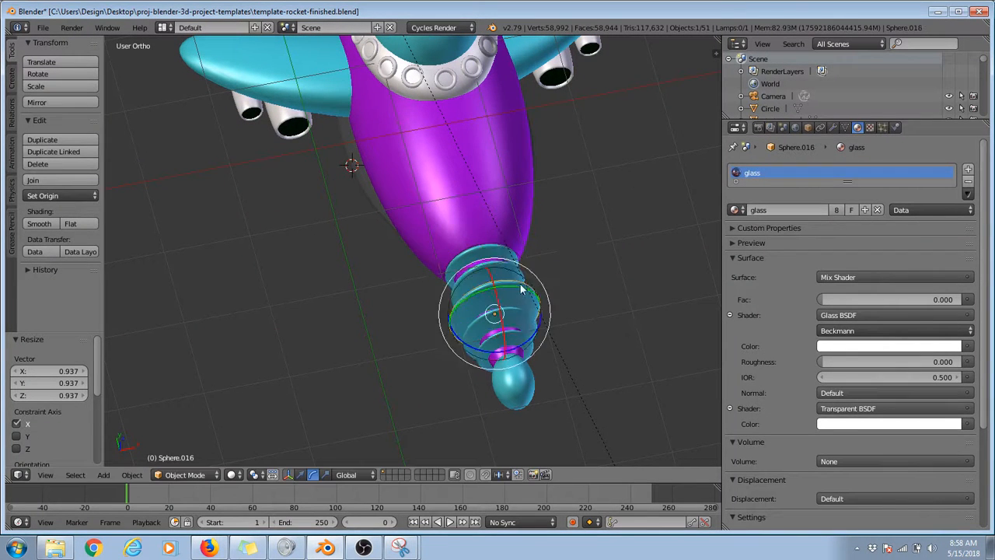
key("s")
key("x")
left_click(546, 313)
Step: Narrow the fourth disc from the body along X to about 0.848 and widen the foremost disc along X to about 1.257
key("s")
key("x")
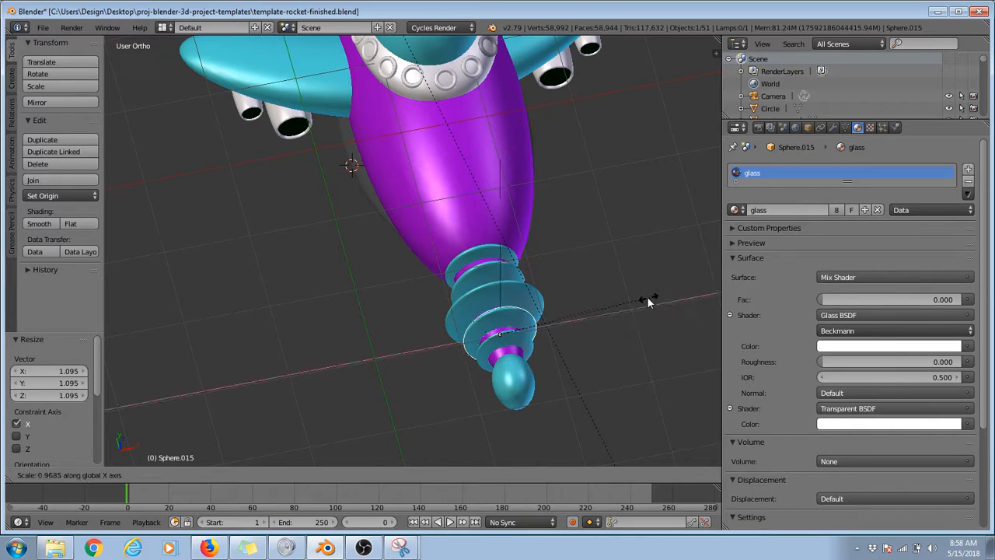
left_click(630, 301)
right_click(520, 340)
key("s")
key("x")
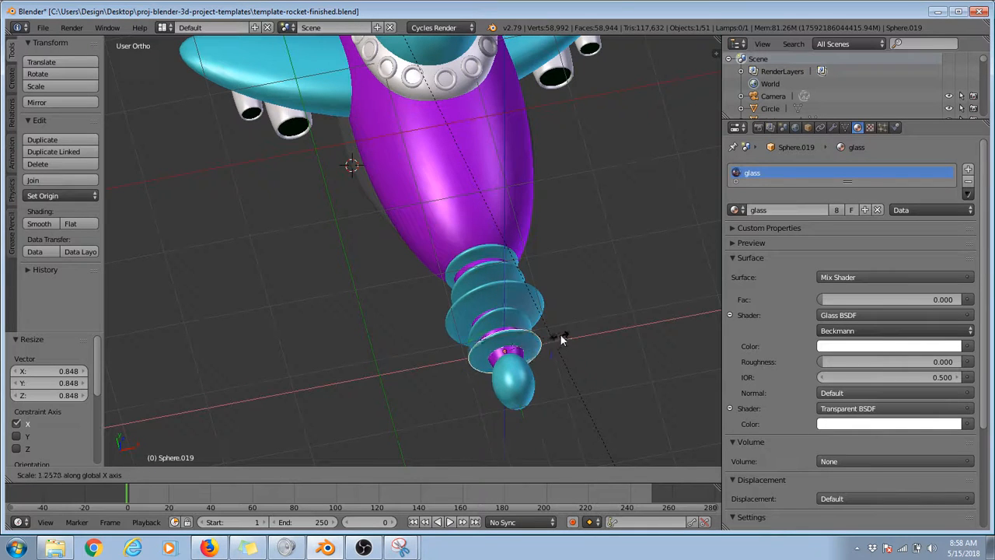
left_click(563, 339)
Step: Look at the finished rocket through the scene camera in perspective and render the image
middle_click_drag(562, 339, 614, 242)
key("KP_5")
scroll(614, 247, "down", 4)
key("KP_0")
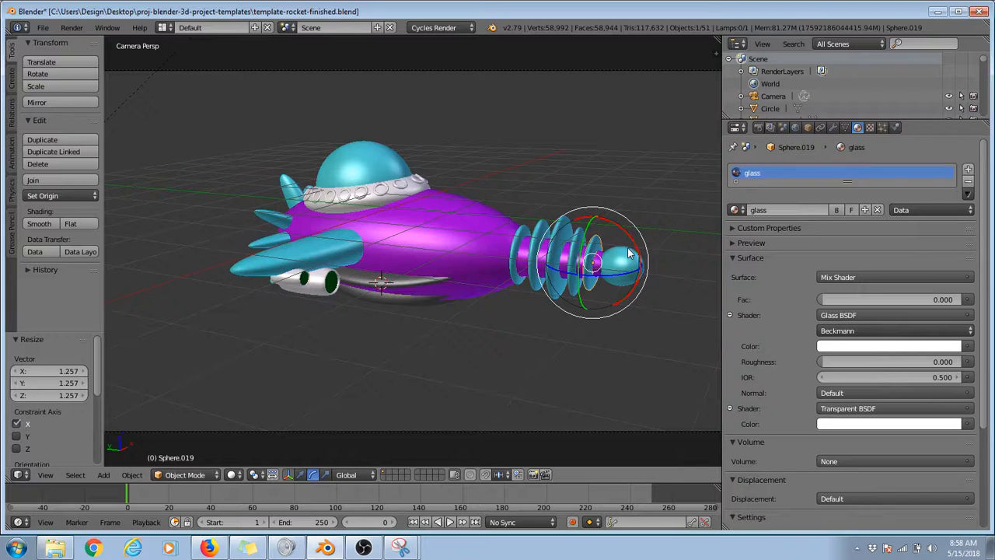
key("F12")
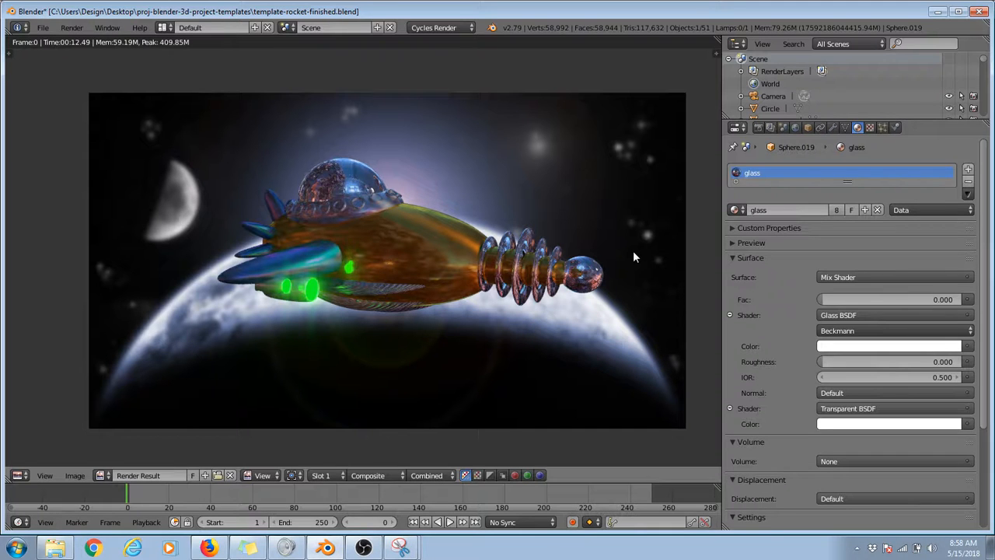
Step: Save the rendered image as hall-of-fame-1.png in the proj-blender-3d-project-templates folder
left_click(45, 475)
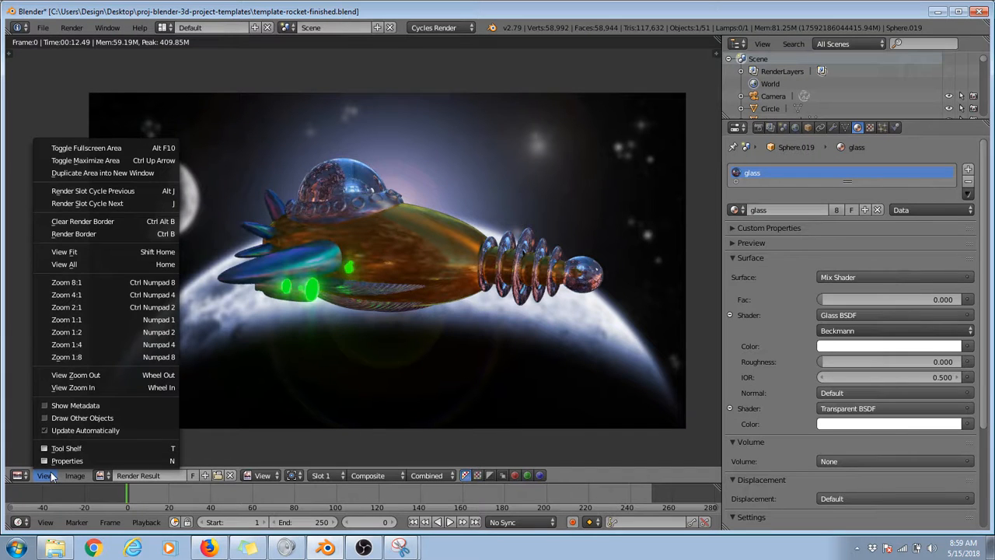
left_click(74, 476)
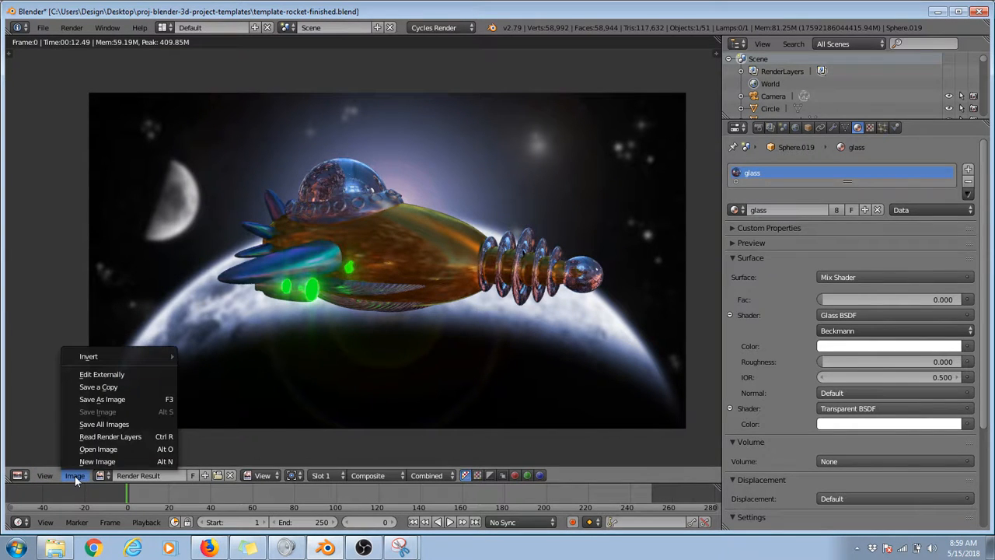
left_click(101, 399)
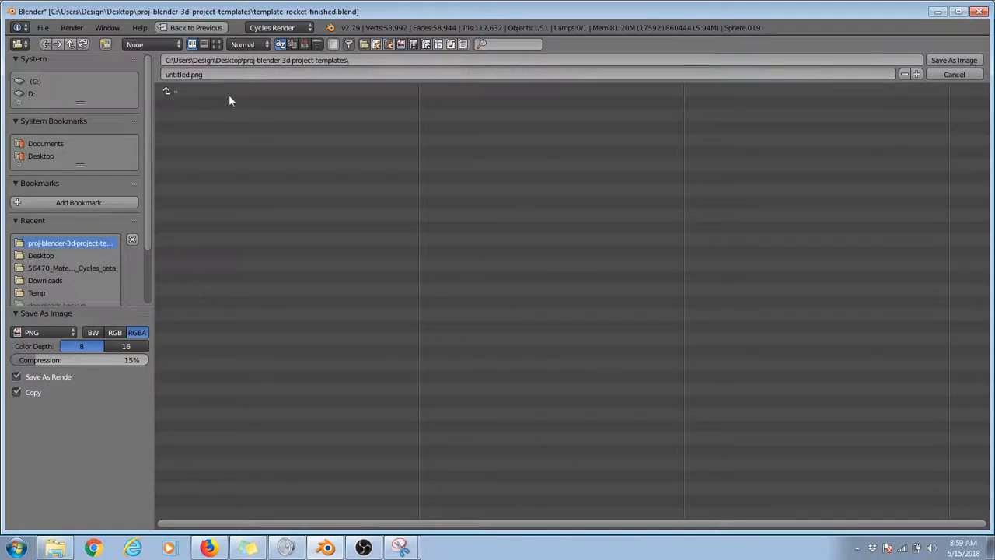
left_click(193, 75)
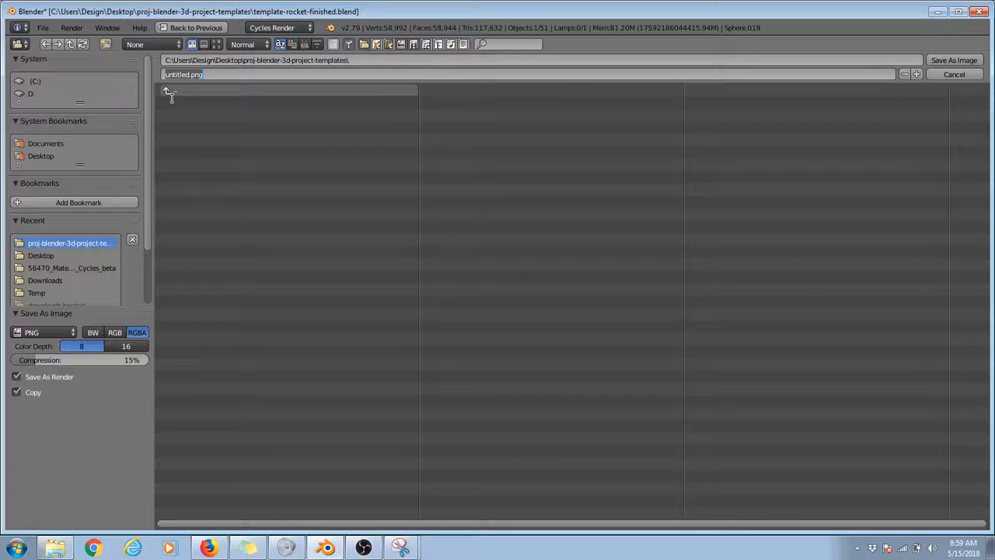
type("hall-of-fame-1")
key("Return")
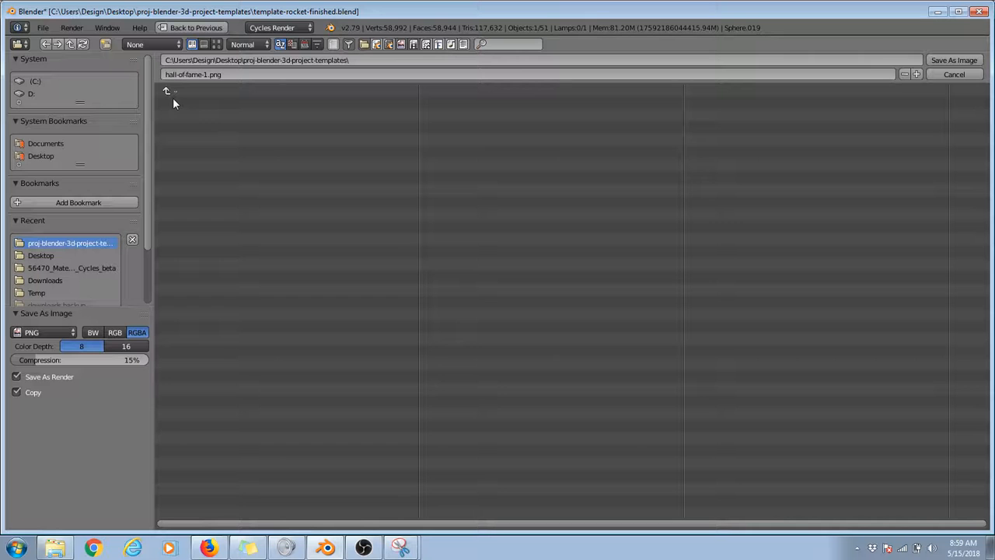
key("Return")
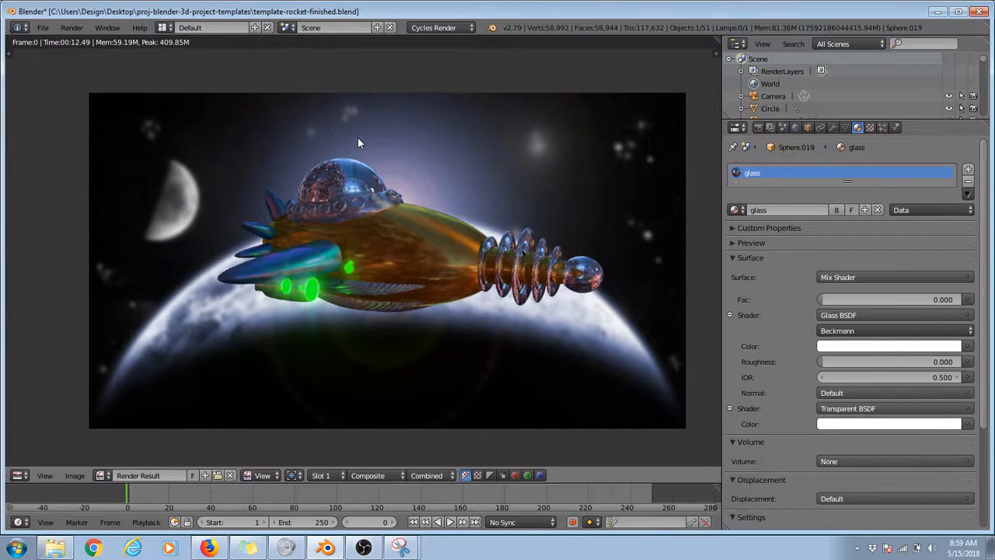
Step: Leave the render result and switch to the Snipping Tool
key("Escape")
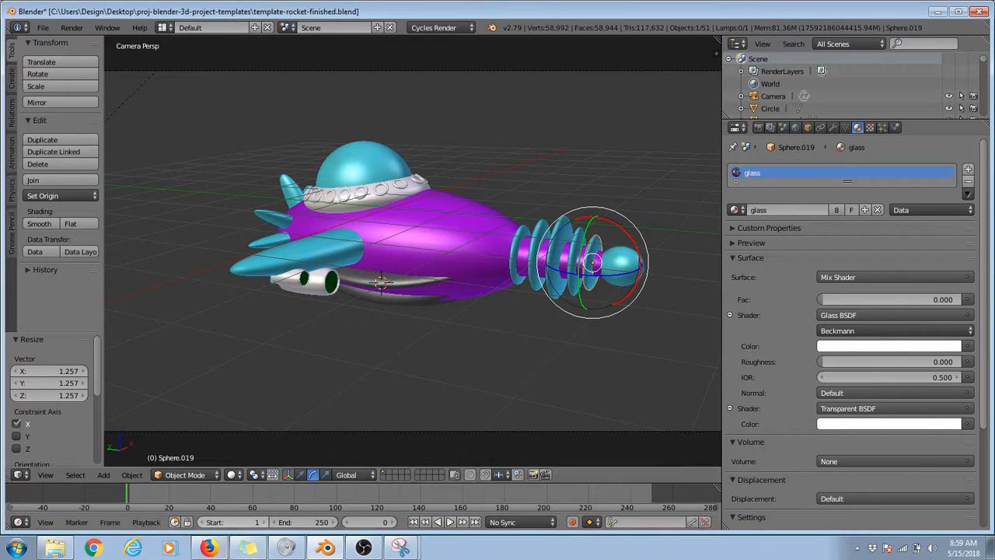
left_click(400, 546)
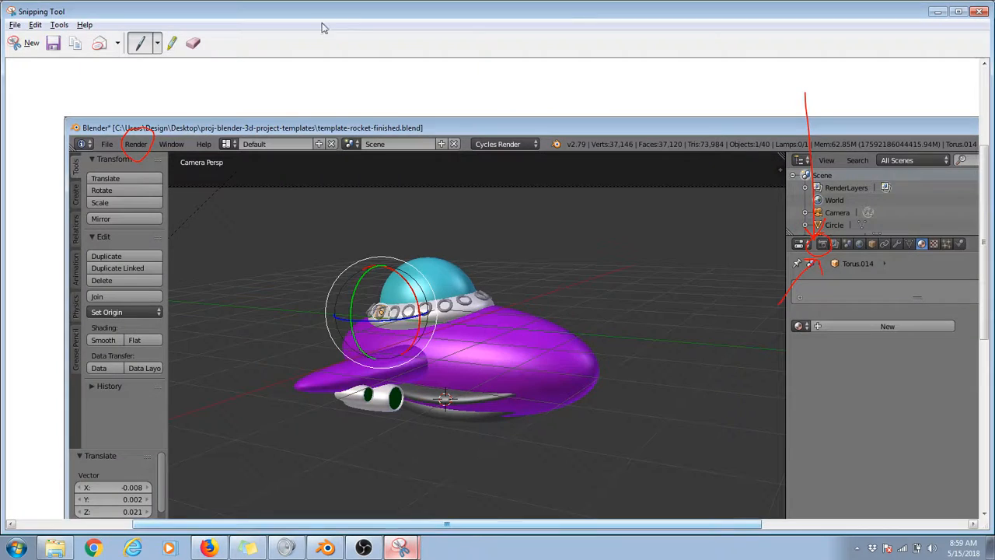
Step: Capture a new snip of the Blender window, mark the Default screen layout selector and its drop-down list in red, and return to Blender
left_click(23, 47)
left_click_drag(2, 1, 679, 196)
mouse_move(281, 126)
left_mouse_down()
mouse_move(220, 123)
mouse_move(324, 147)
mouse_move(268, 122)
left_mouse_up()
mouse_move(234, 166)
left_mouse_down()
mouse_move(238, 158)
mouse_move(224, 178)
mouse_move(256, 254)
mouse_move(343, 184)
mouse_move(339, 161)
left_mouse_up()
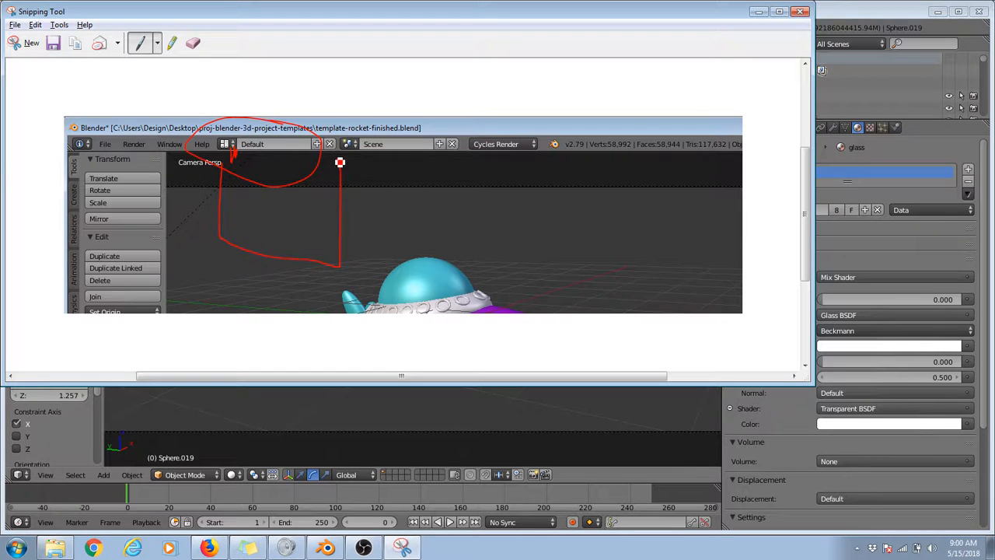
left_click(759, 12)
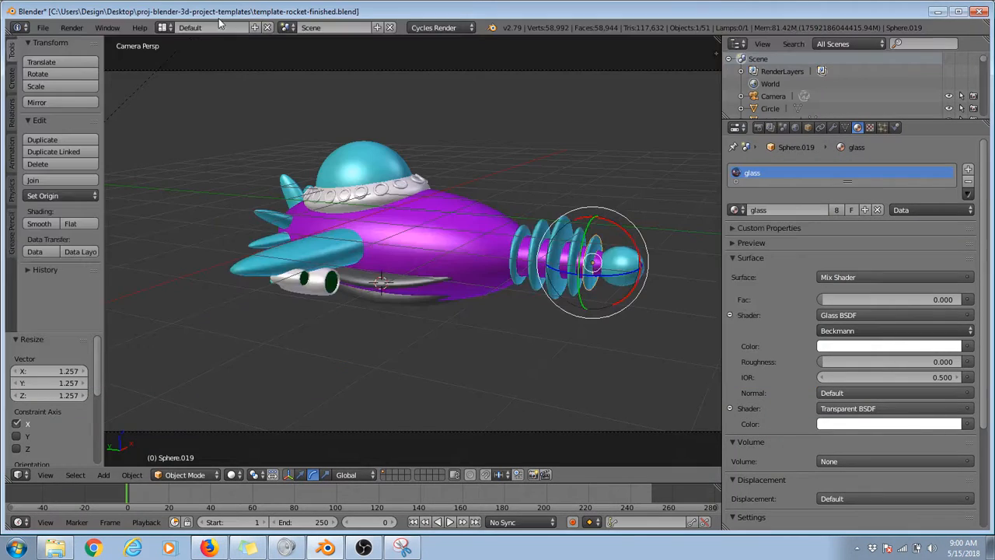
Step: Look through the 3D View Full, Animation and Compositing screen layouts and return to the Default layout
left_click(163, 28)
left_click(183, 46)
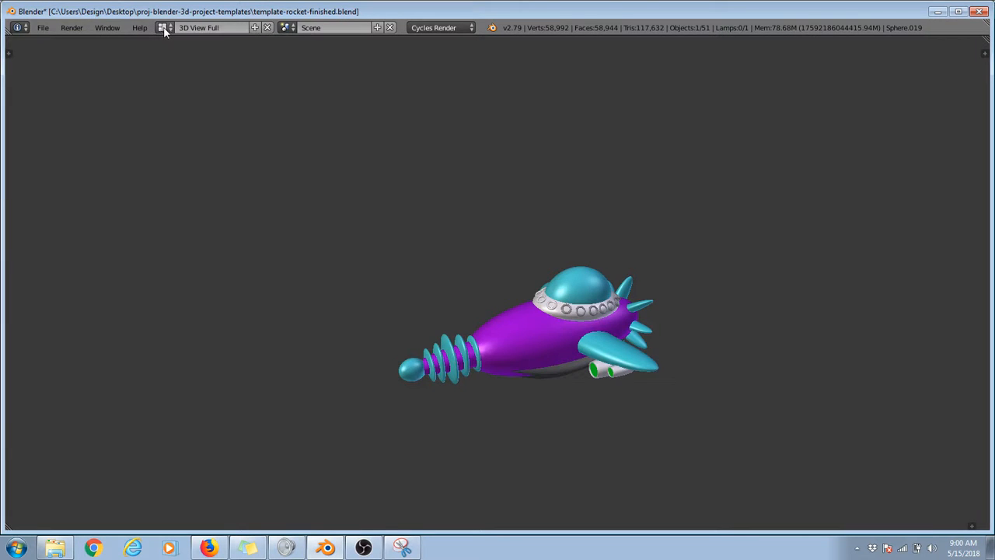
left_click(164, 28)
left_click(181, 59)
left_click(164, 28)
left_click(181, 70)
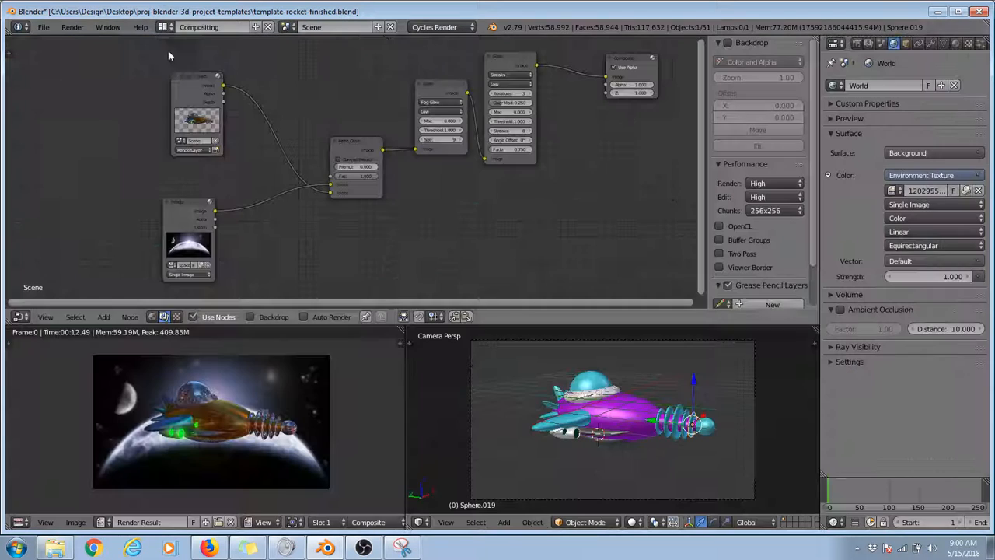
left_click(165, 28)
left_click(178, 81)
Step: Look through the Game Logic, Motion Tracking and Scripting screen layouts and return to the Default layout
left_click(163, 28)
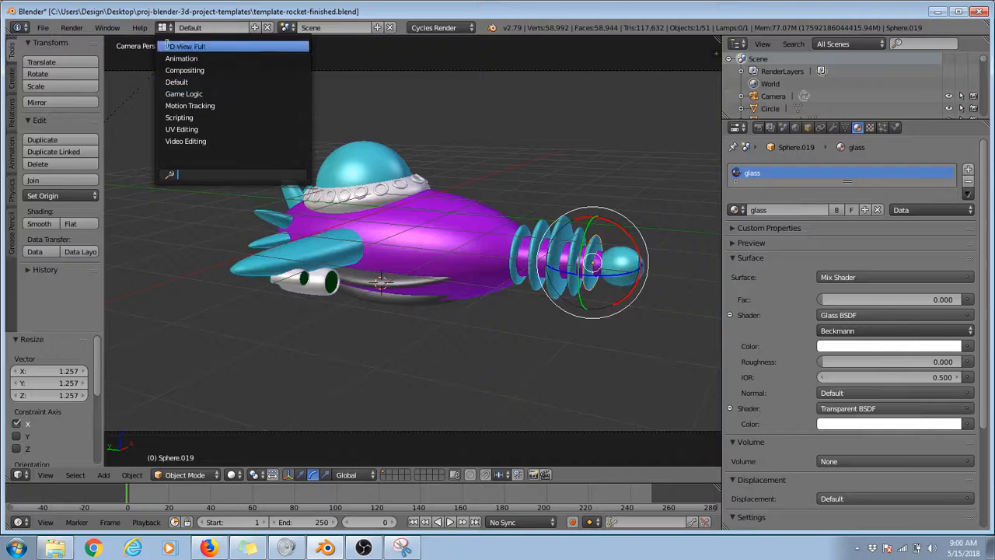
left_click(183, 94)
left_click(162, 27)
left_click(172, 105)
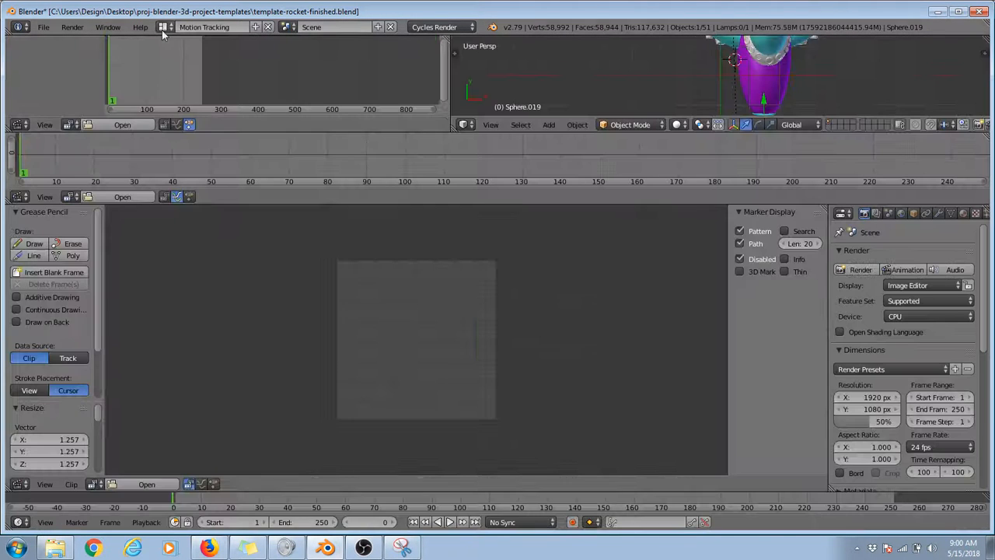
left_click(164, 28)
left_click(175, 117)
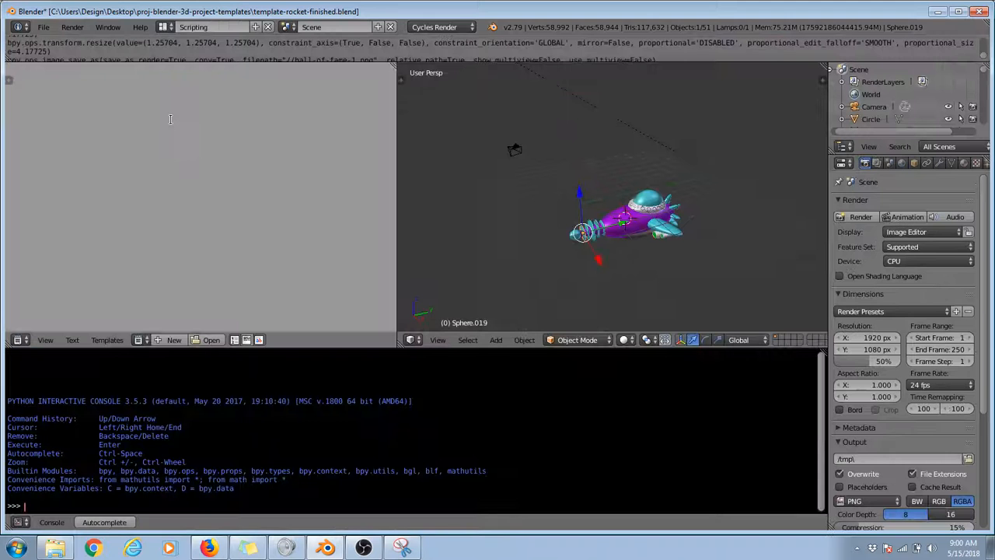
left_click(170, 27)
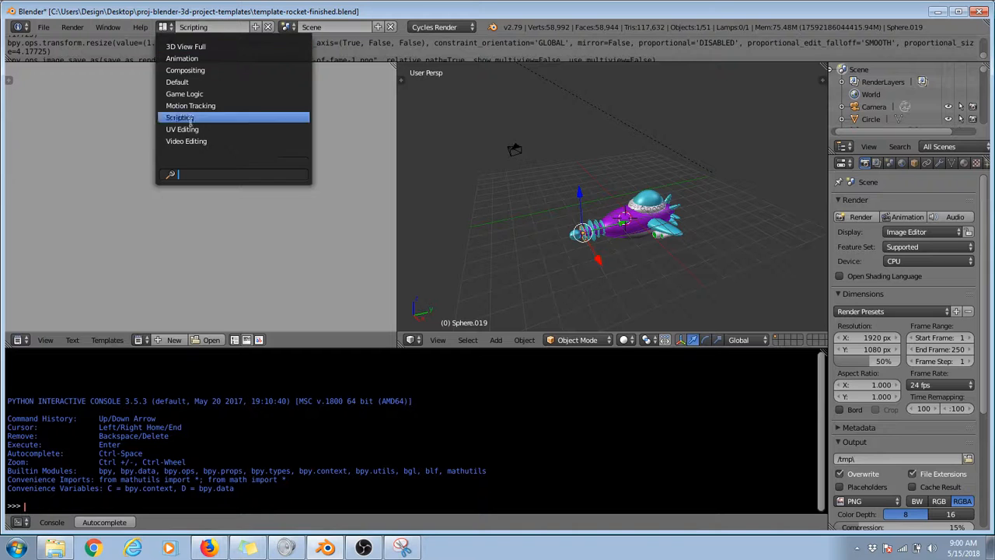
left_click(198, 82)
Step: Switch to the Compositing screen layout and reposition the Render Layers, Image and Alpha Over nodes
left_click(171, 28)
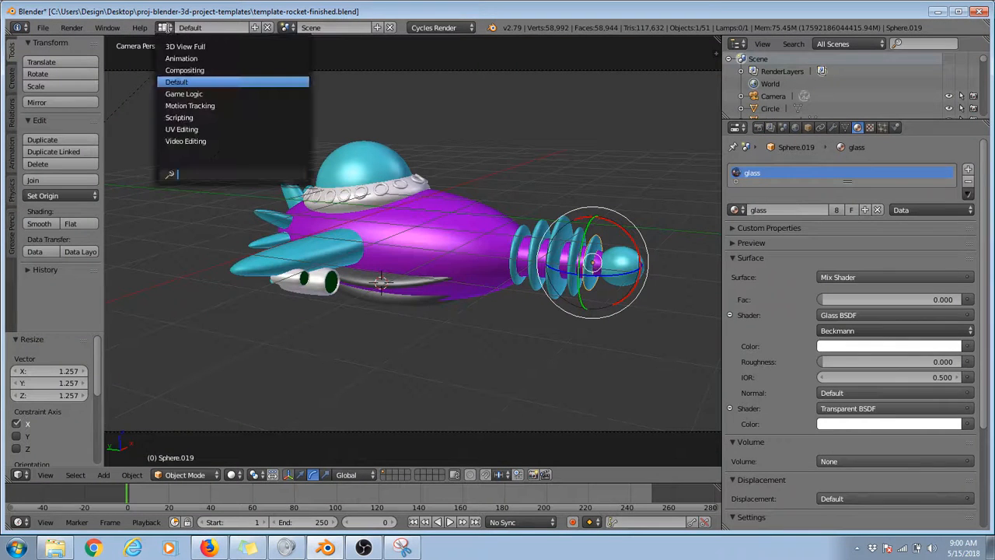
left_click(210, 70)
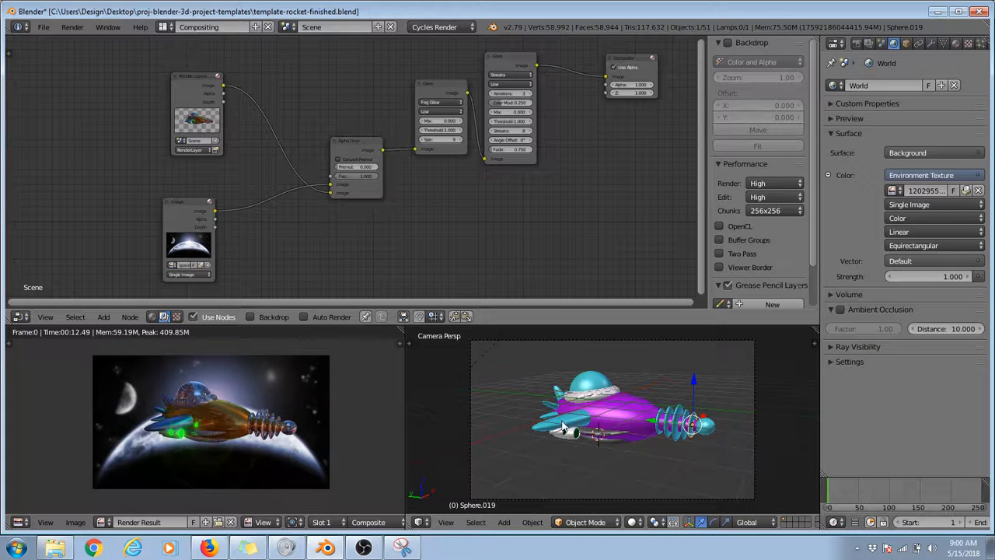
mouse_move(187, 78)
left_mouse_down()
mouse_move(176, 73)
mouse_move(196, 83)
mouse_move(189, 85)
left_mouse_up()
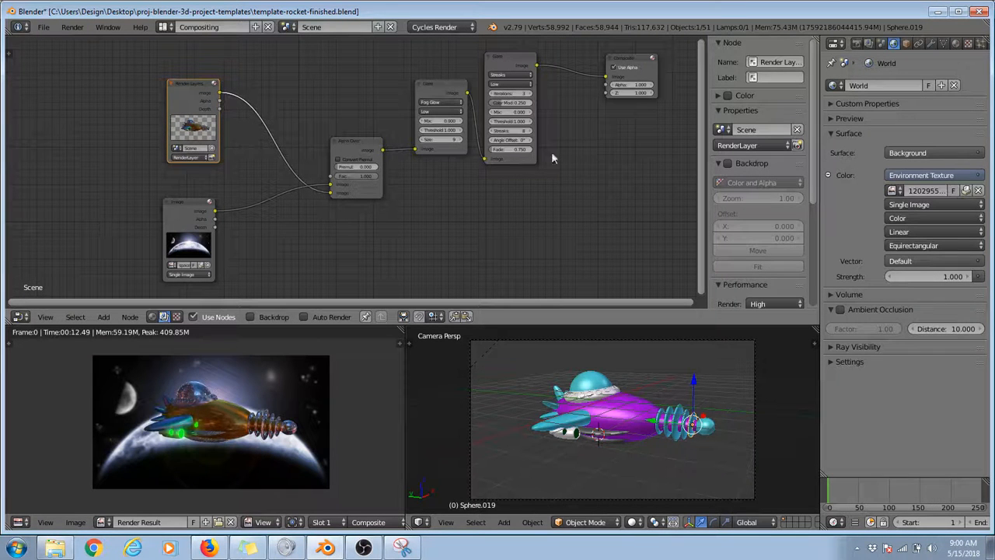
mouse_move(186, 203)
left_mouse_down()
mouse_move(192, 206)
mouse_move(189, 194)
left_mouse_up()
mouse_move(189, 77)
left_mouse_down()
mouse_move(202, 81)
mouse_move(196, 95)
left_mouse_up()
left_click(192, 82)
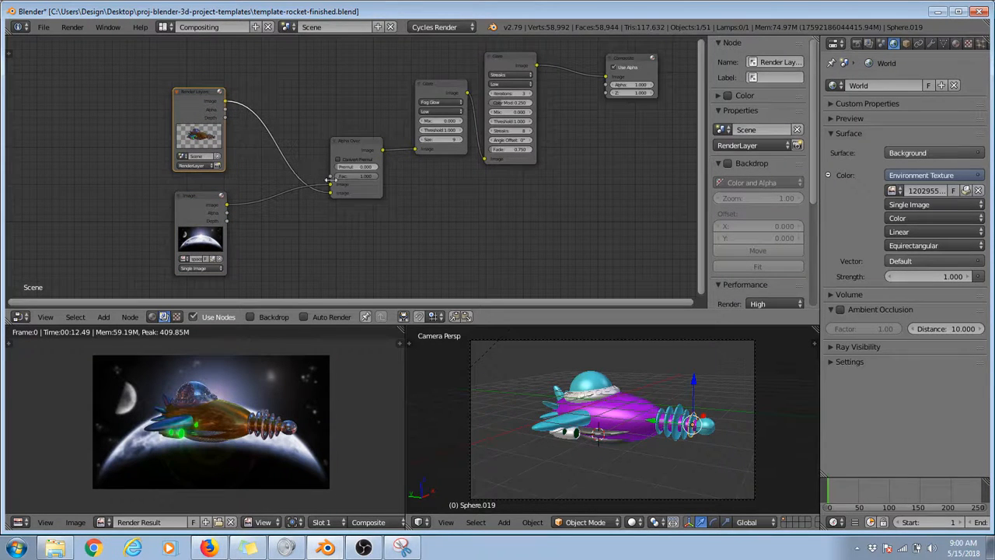
left_click_drag(346, 147, 329, 147)
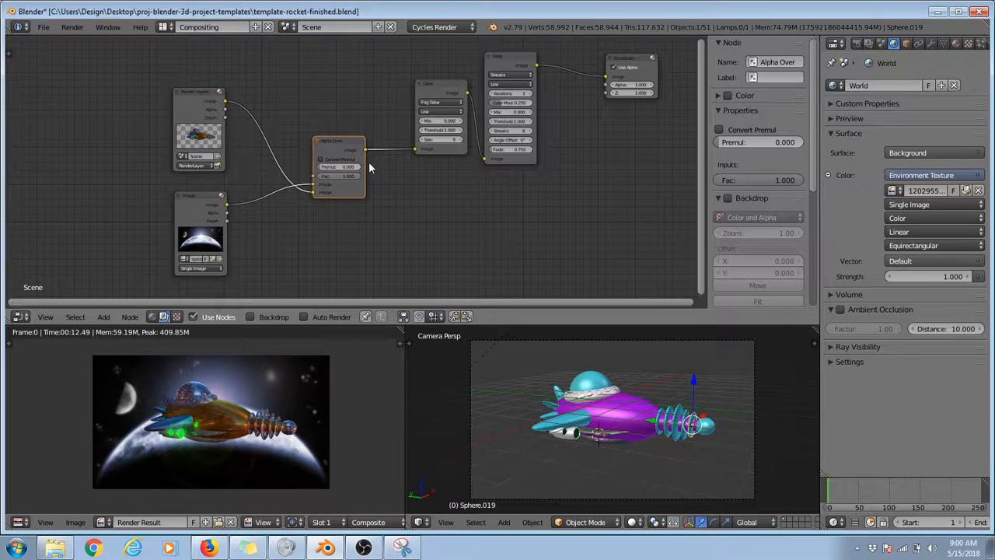
Step: Reposition the Streaks Glare and Composite nodes and examine the engine glow up close in the render result
scroll(202, 416, "up", 4)
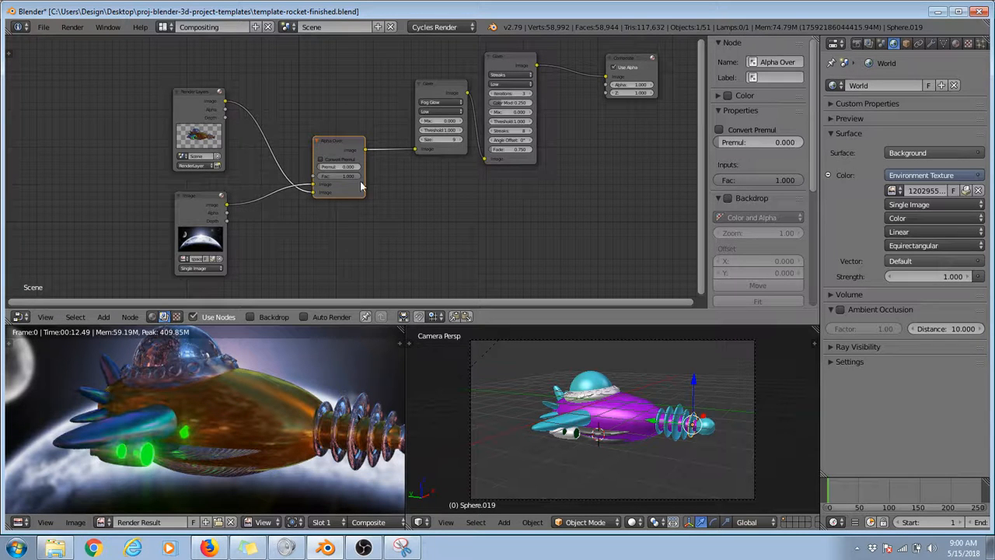
left_click_drag(502, 54, 513, 48)
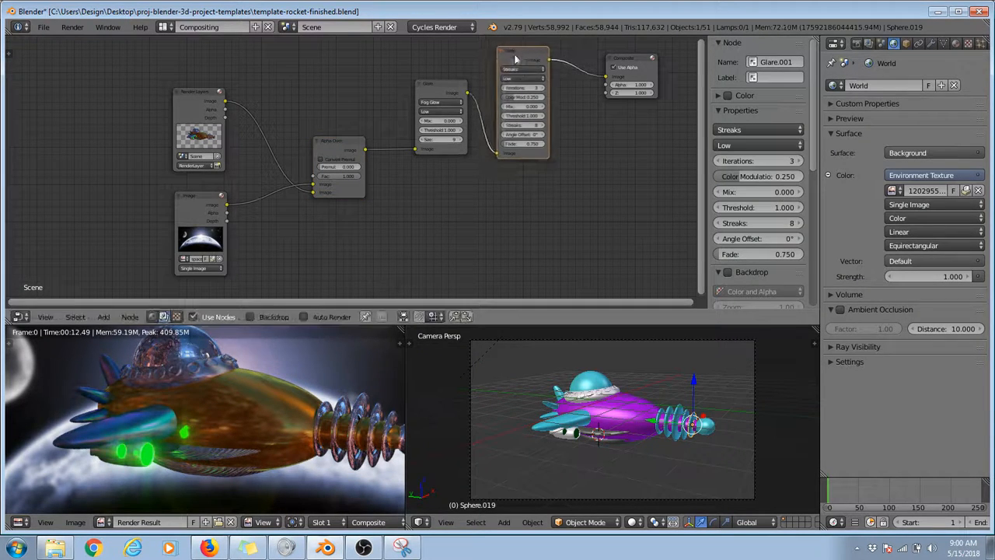
scroll(99, 466, "up", 4)
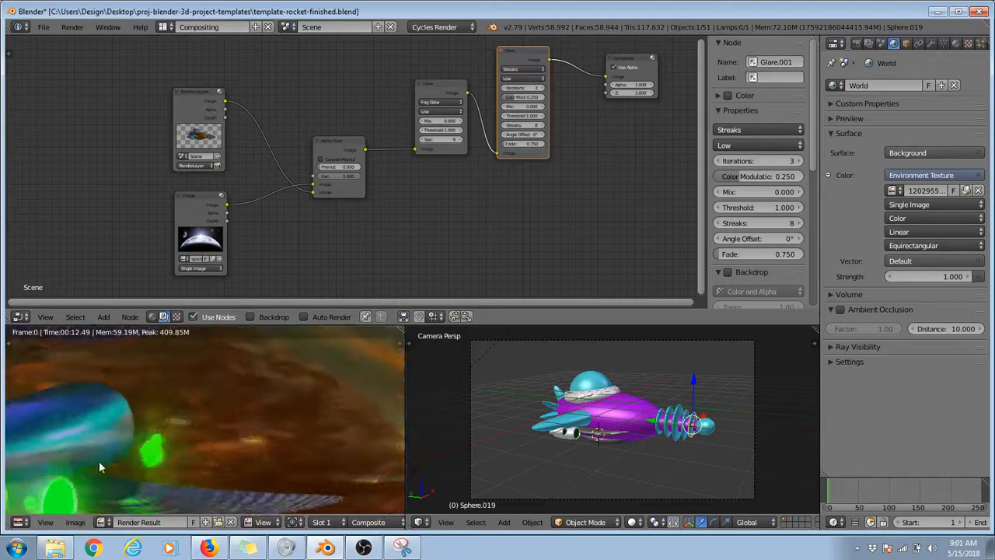
scroll(126, 423, "down", 3)
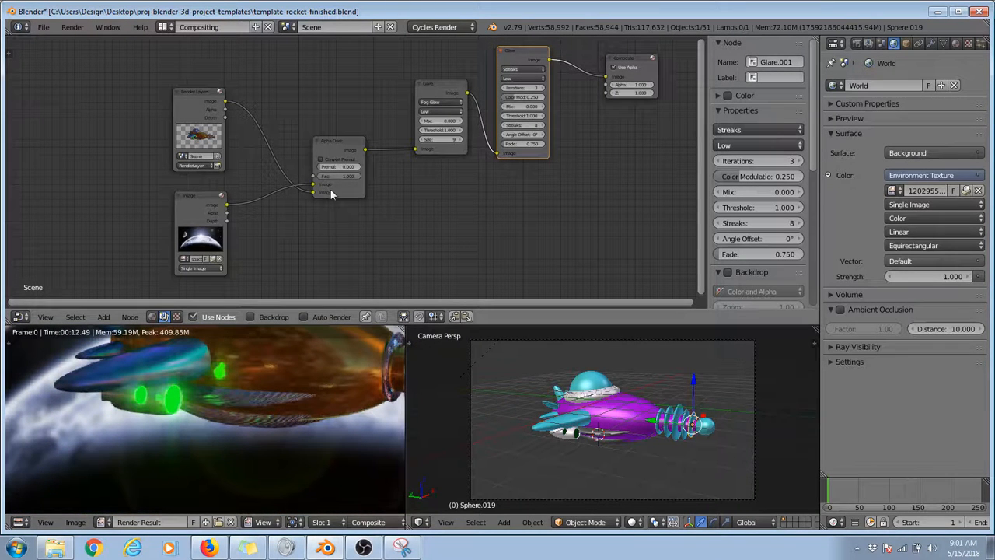
left_click(433, 84)
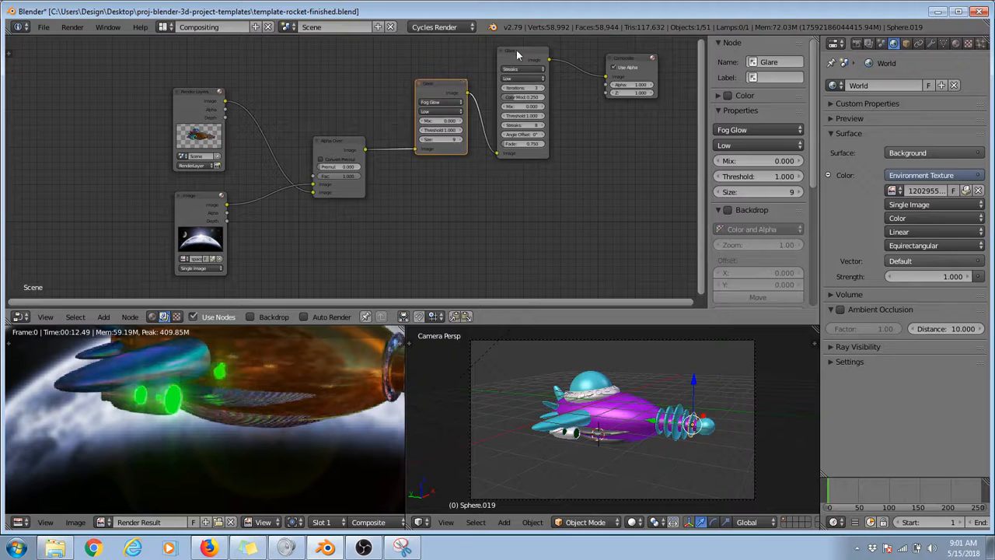
left_click_drag(518, 52, 514, 58)
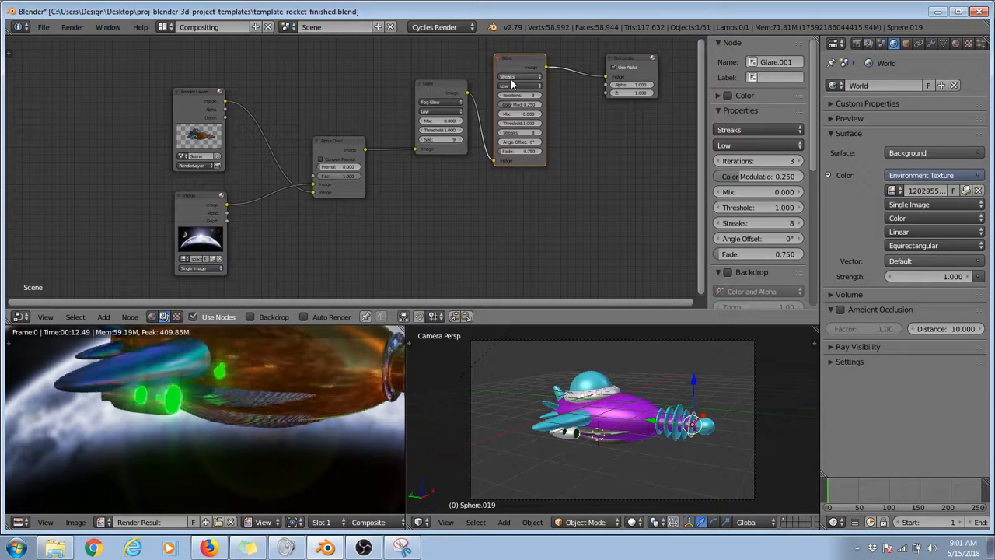
mouse_move(632, 60)
left_mouse_down()
mouse_move(625, 53)
mouse_move(616, 67)
left_mouse_up()
scroll(232, 418, "down", 5)
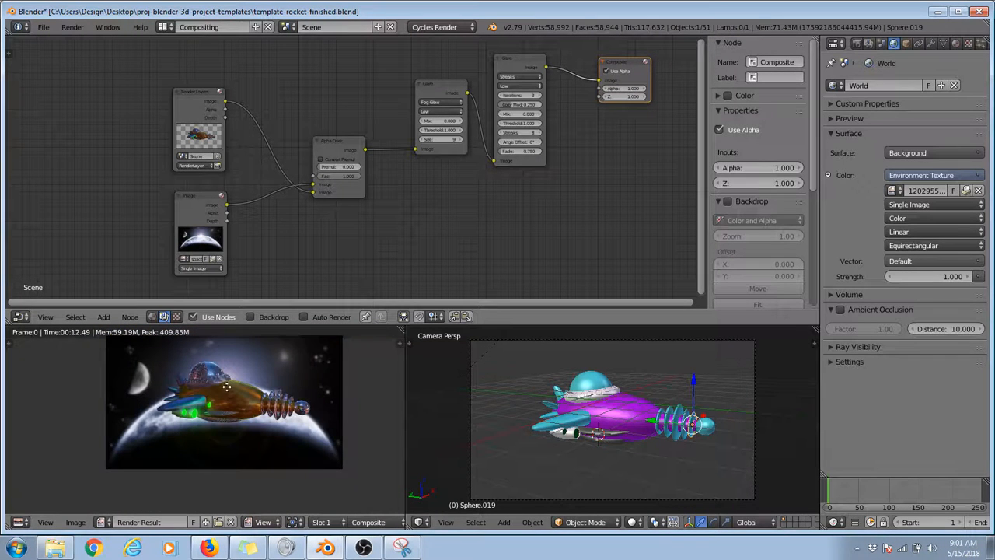
key("Home")
Step: Unlink the space image from the Alpha Over node and change its background colour to red
left_click_drag(315, 191, 273, 190)
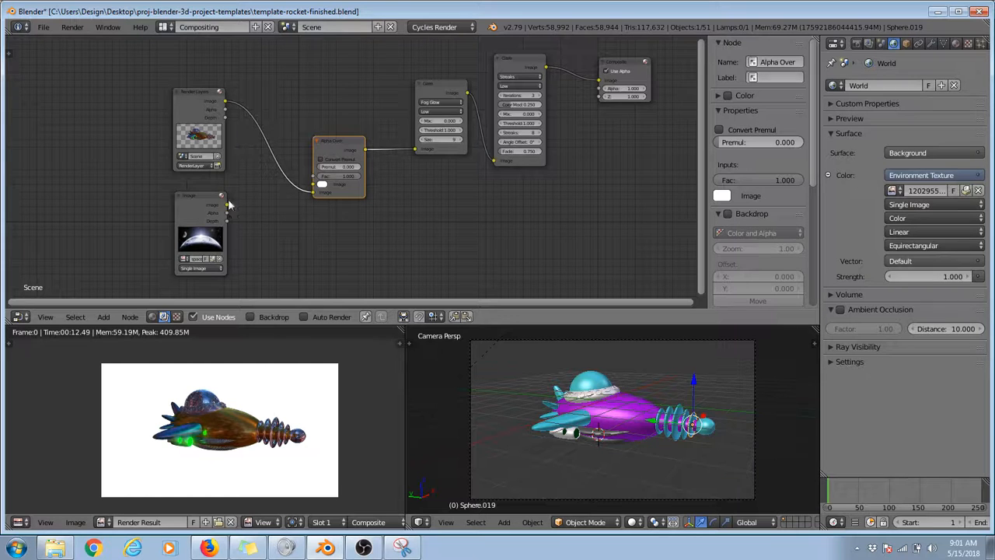
left_click(321, 188)
left_click(376, 96)
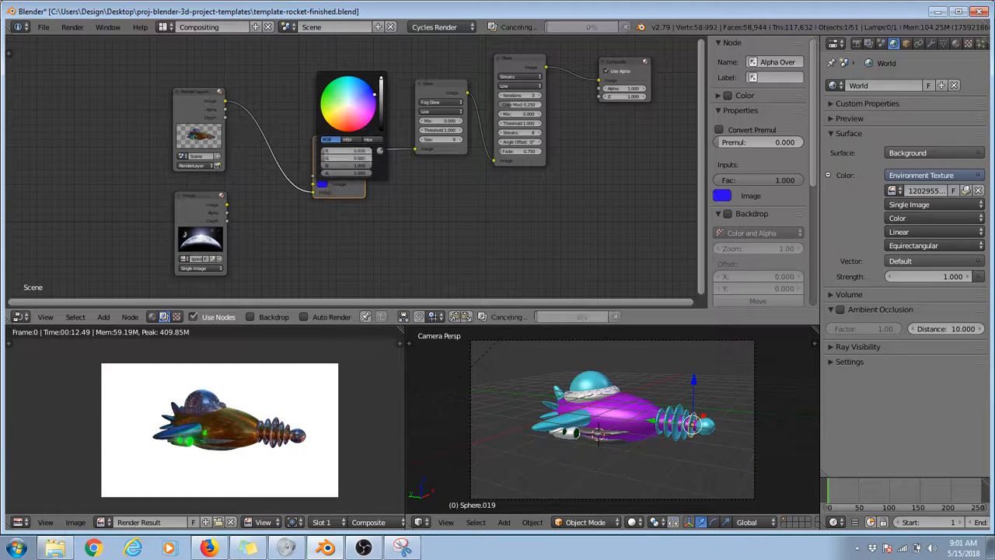
left_click(346, 132)
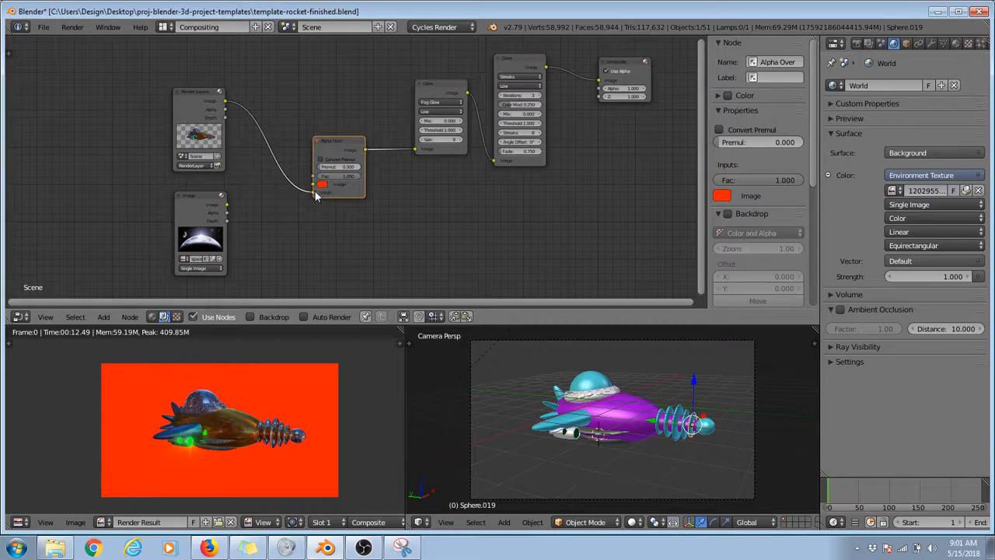
Step: Link Render Layers straight to the Fog Glow Glare node, bypassing Alpha Over, and examine the rocket on a transparent background
left_click_drag(316, 194, 418, 150)
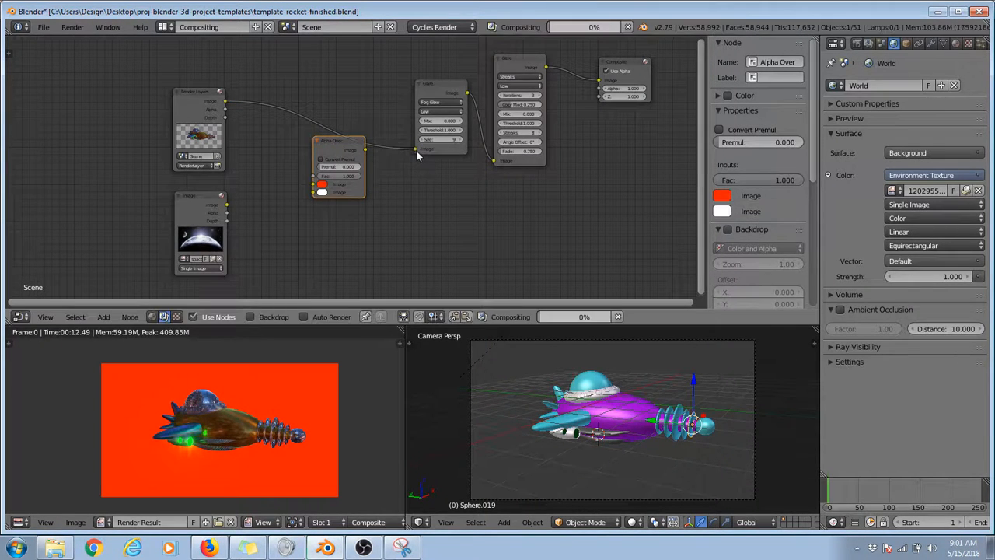
scroll(243, 423, "up", 4)
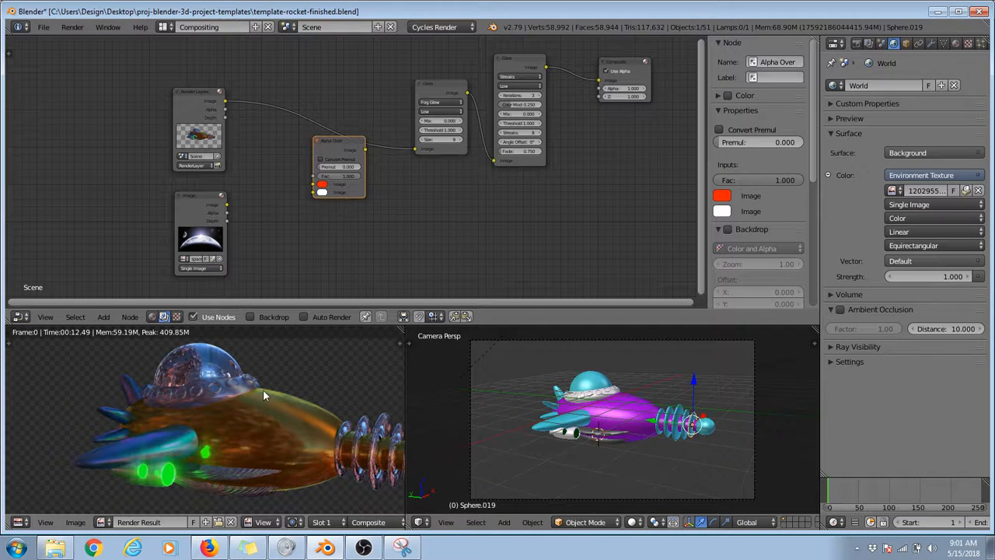
scroll(264, 390, "down", 3)
scroll(263, 390, "up", 3)
scroll(263, 388, "down", 3)
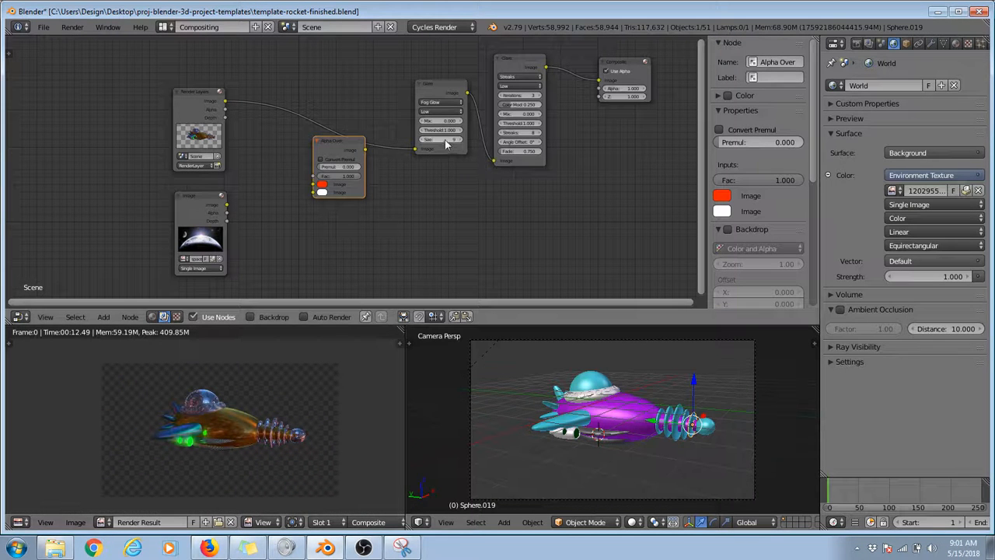
Step: Restore the node chain from Render Layers and the space image through Alpha Over and both Glare nodes to Composite
left_click_drag(421, 148, 314, 185)
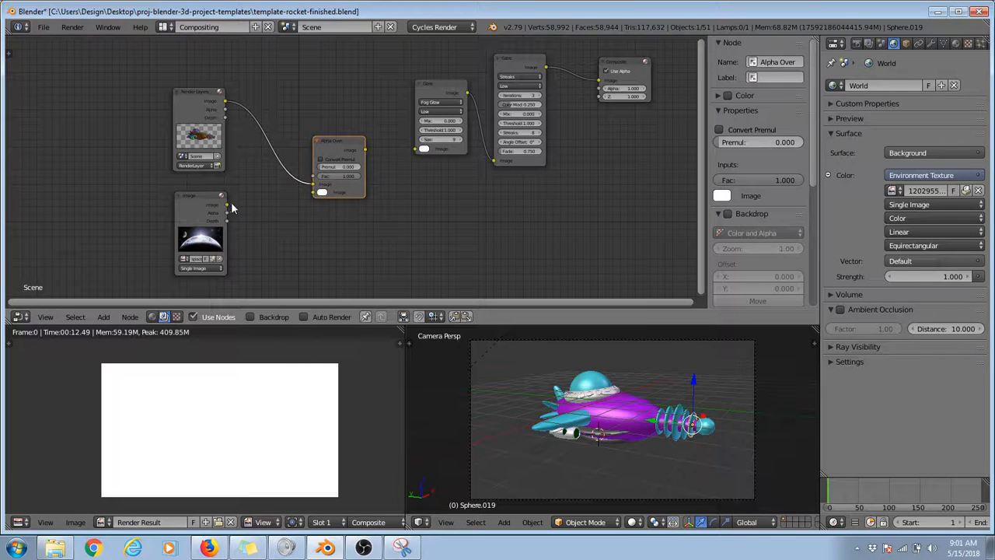
left_click_drag(314, 186, 311, 193)
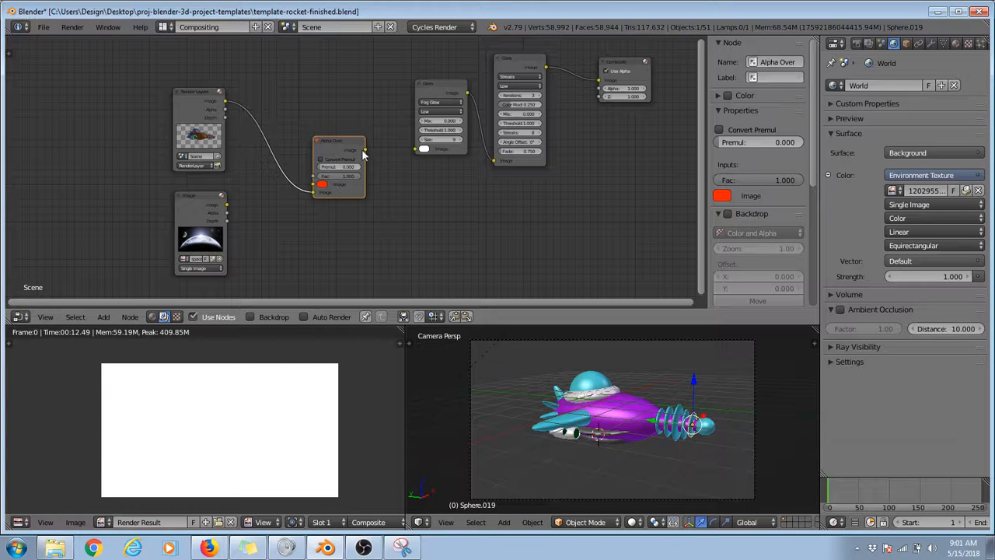
left_click_drag(362, 153, 415, 149)
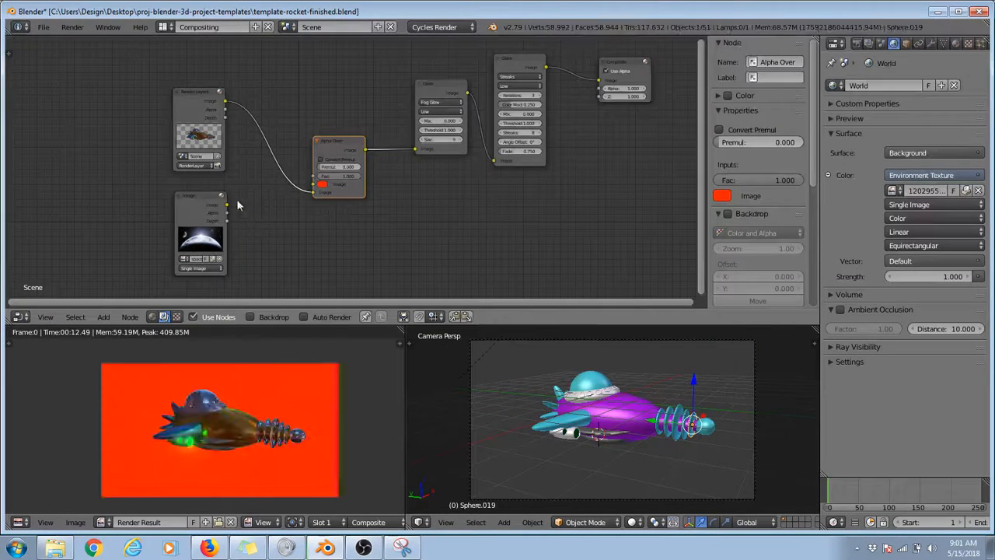
left_click_drag(225, 205, 316, 189)
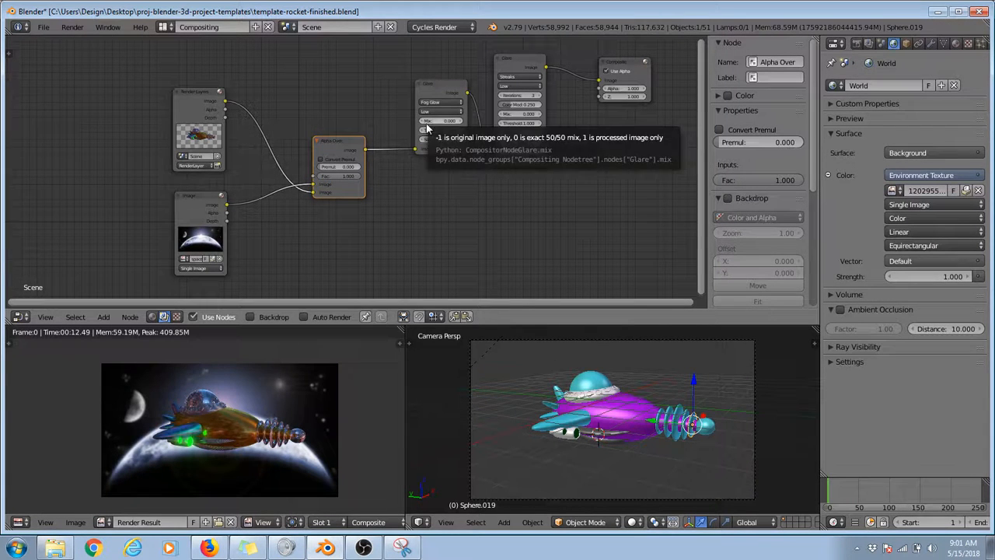
mouse_move(416, 148)
left_mouse_down()
mouse_move(442, 179)
mouse_move(573, 85)
mouse_move(605, 87)
mouse_move(489, 106)
mouse_move(416, 149)
left_mouse_up()
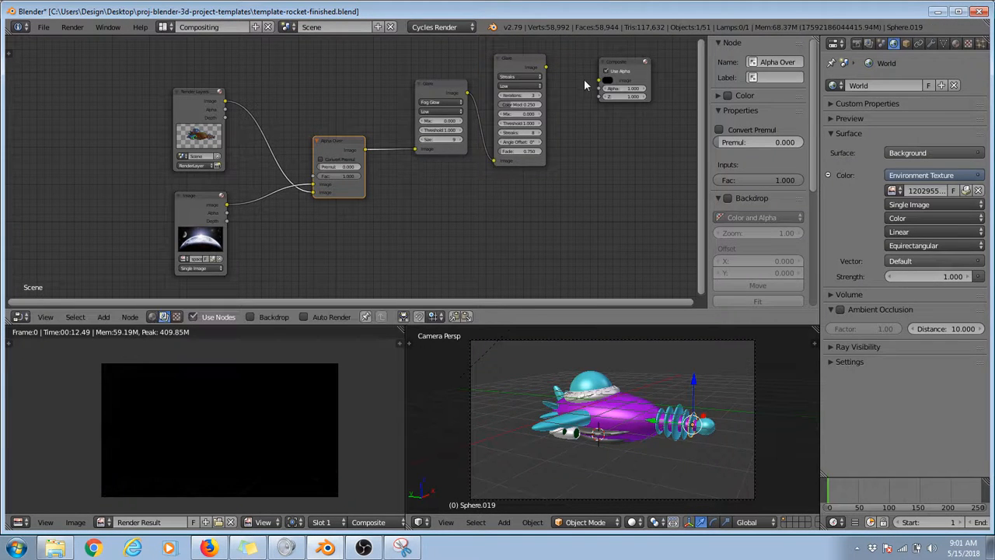
mouse_move(548, 68)
left_mouse_down()
mouse_move(599, 81)
mouse_move(548, 68)
left_mouse_up()
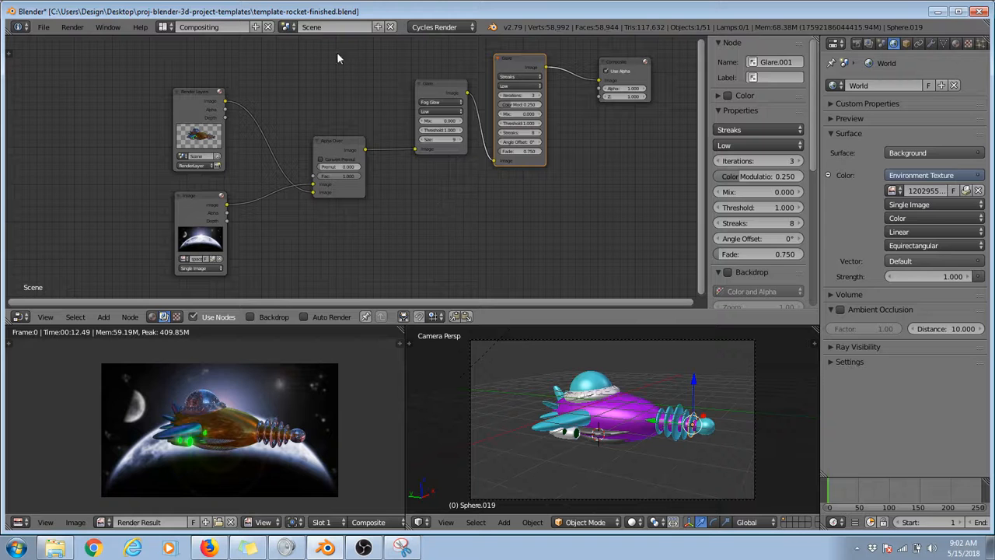
Step: Try the Blender Render engine on the scene and return to Cycles Render
left_click(471, 28)
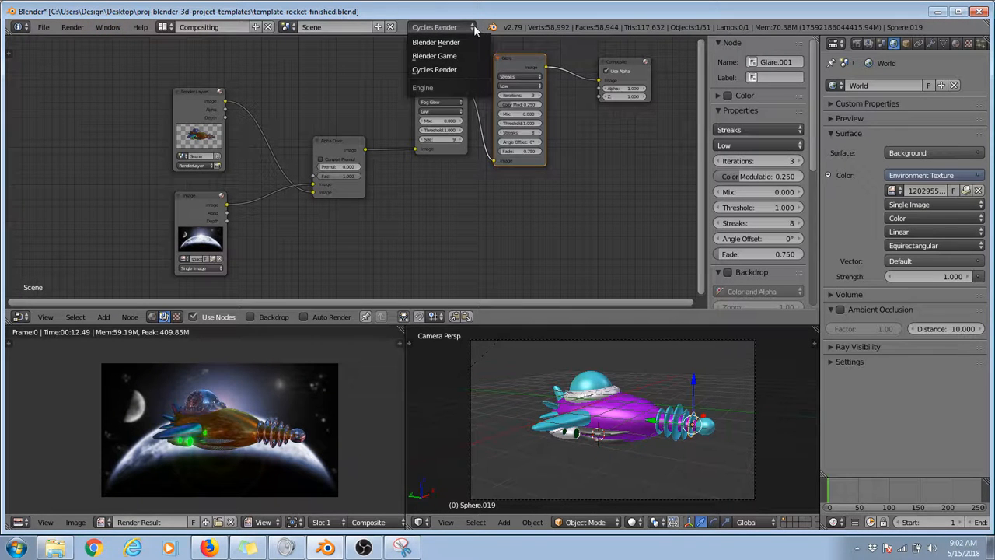
left_click(432, 44)
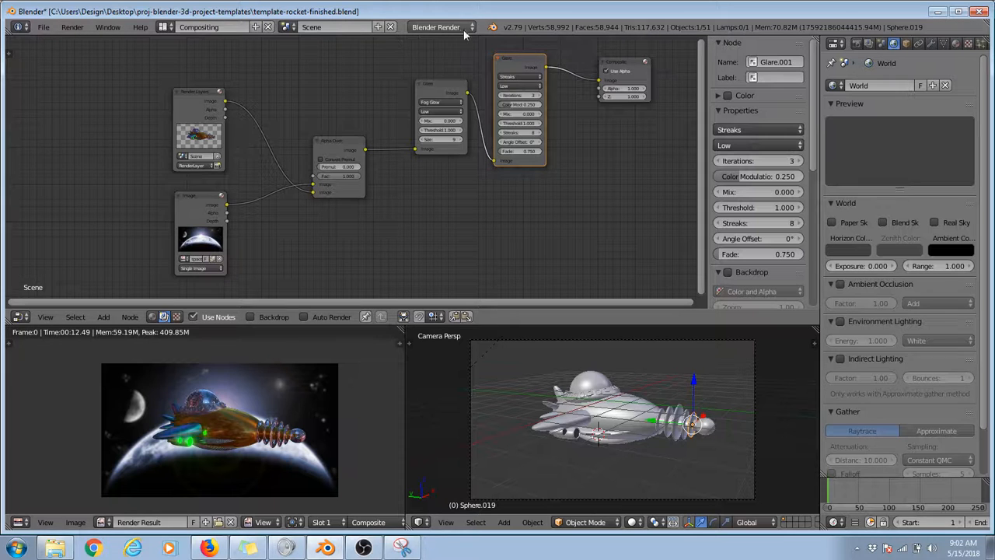
left_click(472, 28)
left_click(443, 73)
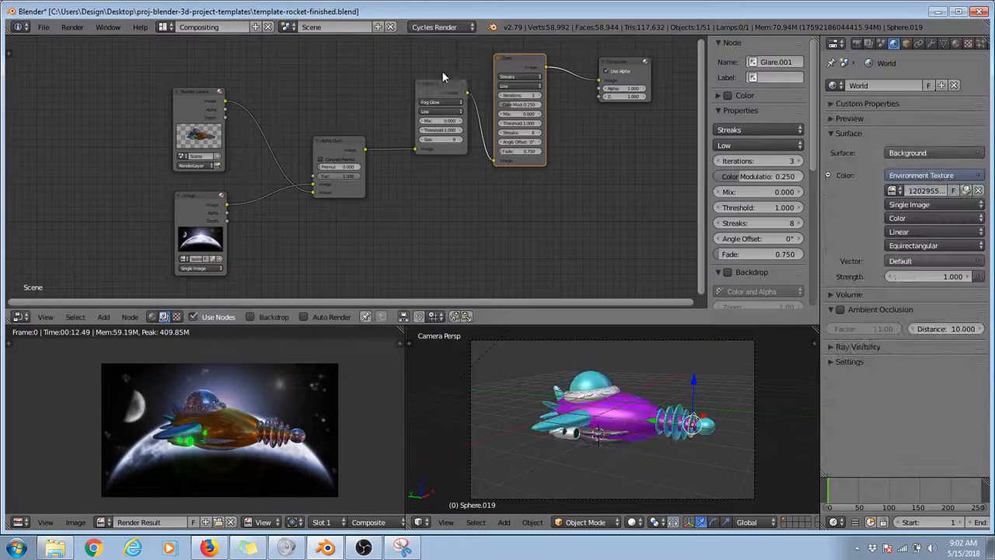
Step: Switch to the Default screen layout and go through the scene's render settings down to Sampling
left_click(164, 27)
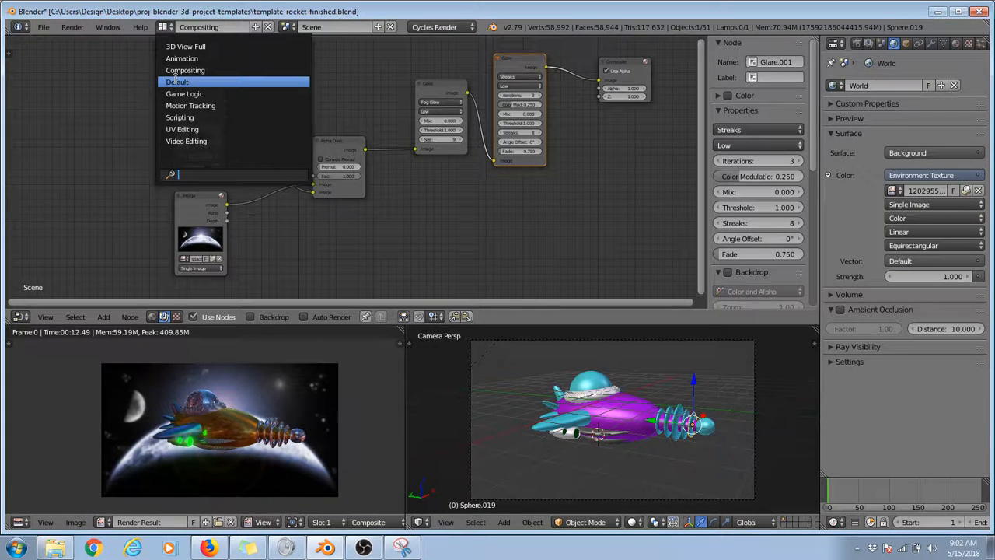
left_click(188, 81)
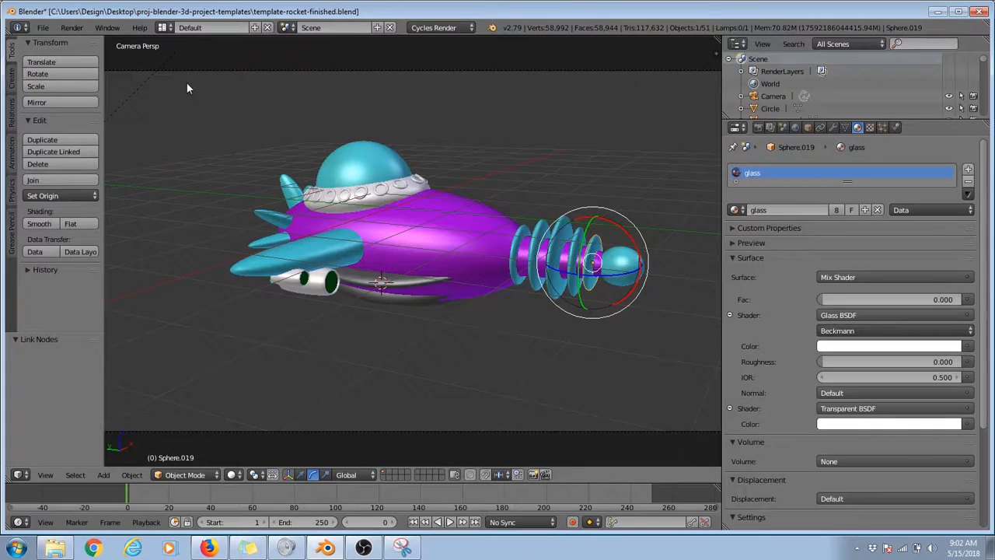
left_click(759, 127)
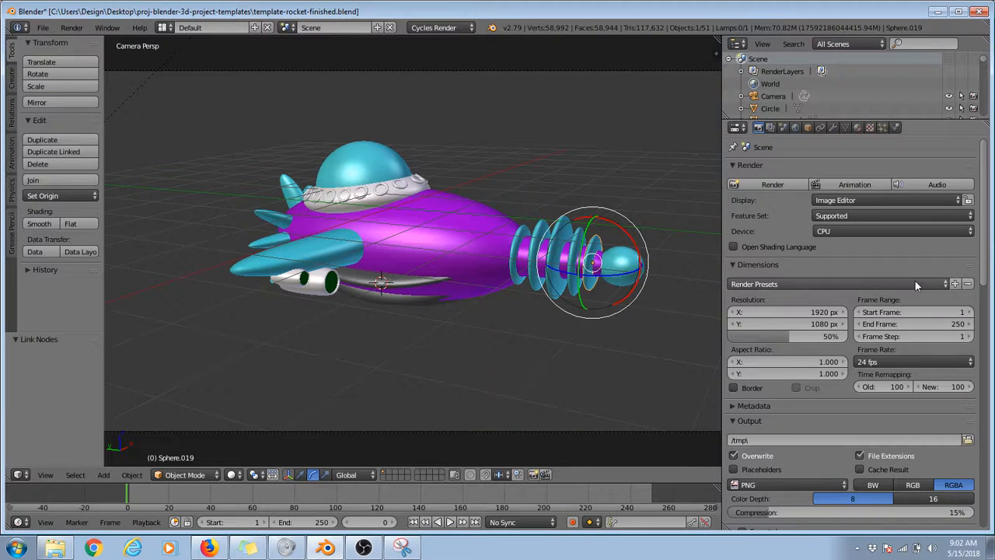
scroll(894, 276, "down", 3)
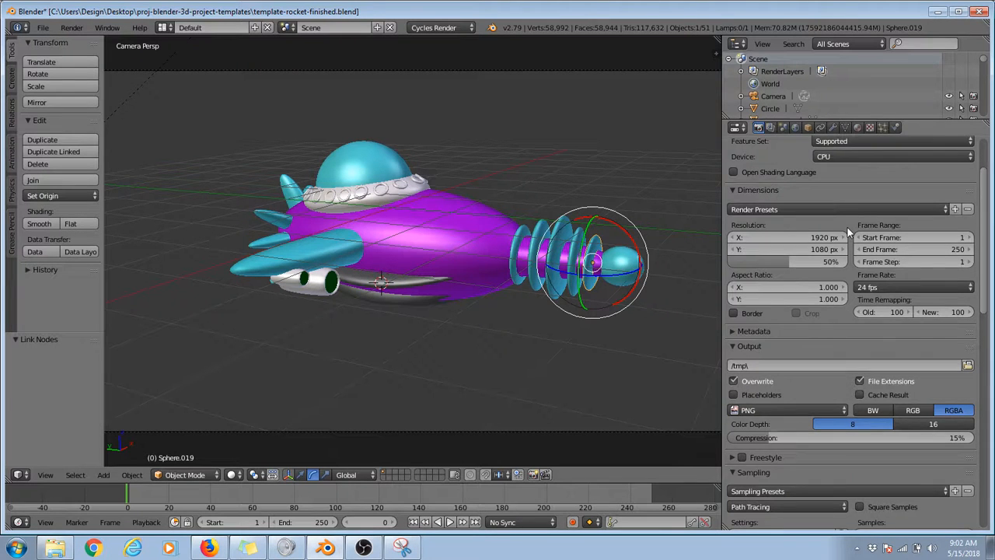
scroll(847, 227, "down", 5)
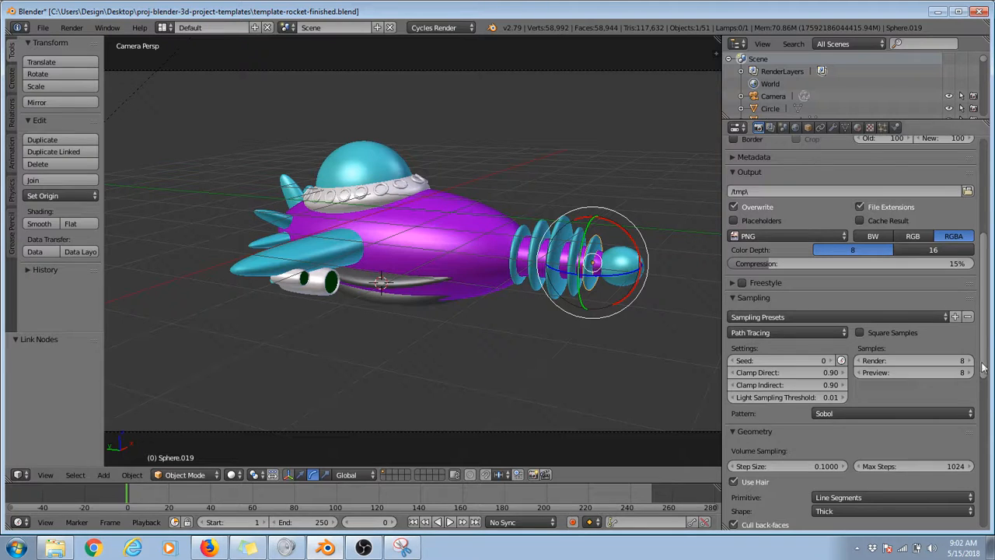
scroll(814, 309, "down", 1)
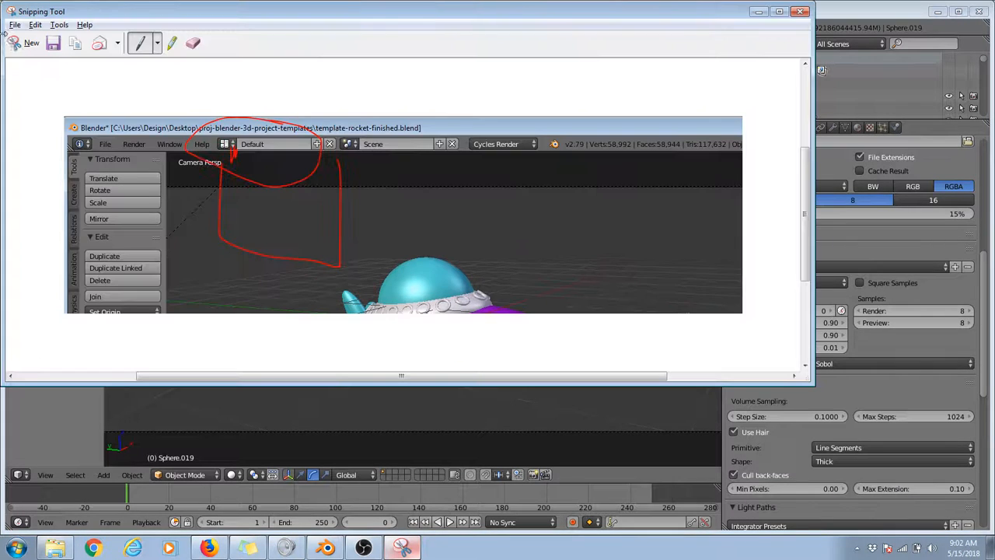
Step: Capture the Sampling settings with Snipping Tool and mark the Samples and Clamp values in red, adding down and up arrows
left_click(19, 43)
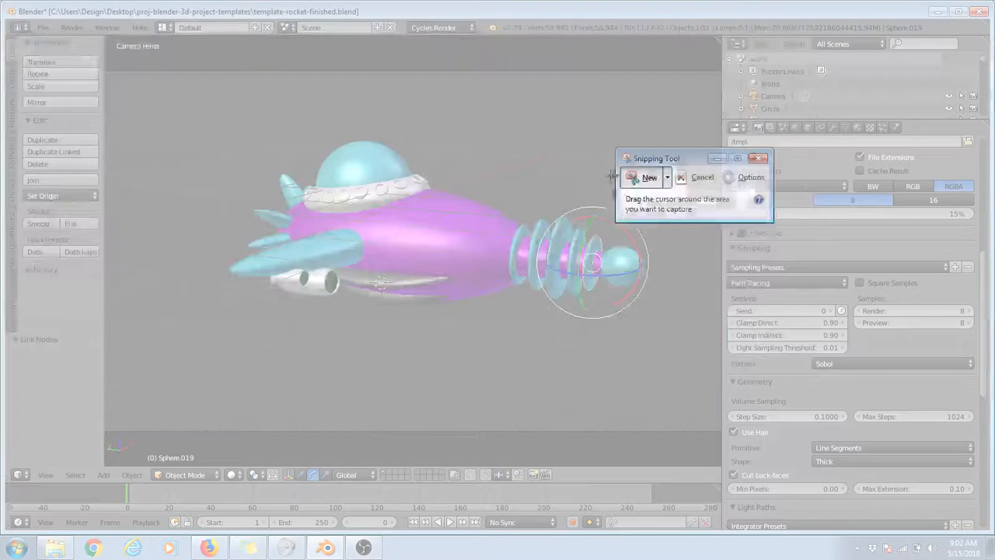
left_click_drag(611, 176, 991, 452)
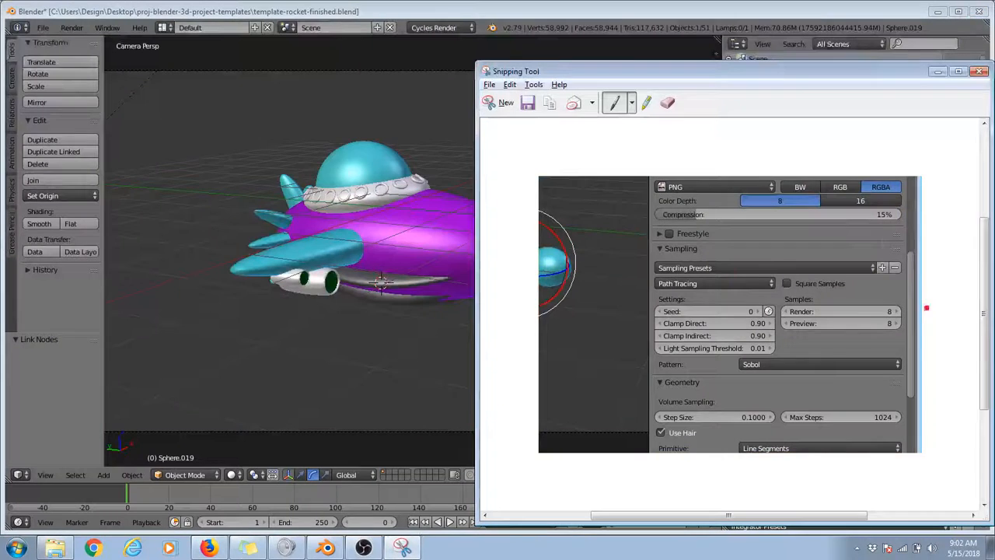
mouse_move(906, 294)
left_mouse_down()
mouse_move(767, 298)
mouse_move(849, 290)
left_mouse_up()
mouse_move(933, 306)
left_mouse_down()
mouse_move(937, 338)
mouse_move(950, 309)
left_mouse_up()
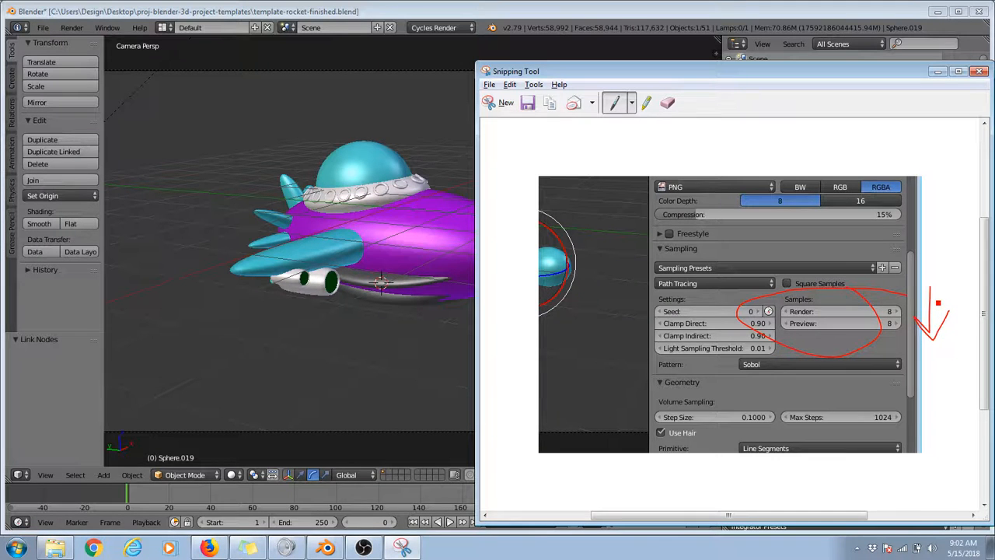
mouse_move(961, 329)
left_mouse_down()
mouse_move(956, 296)
mouse_move(976, 303)
left_mouse_up()
mouse_move(781, 314)
left_mouse_down()
mouse_move(825, 319)
mouse_move(780, 313)
mouse_move(811, 321)
left_mouse_up()
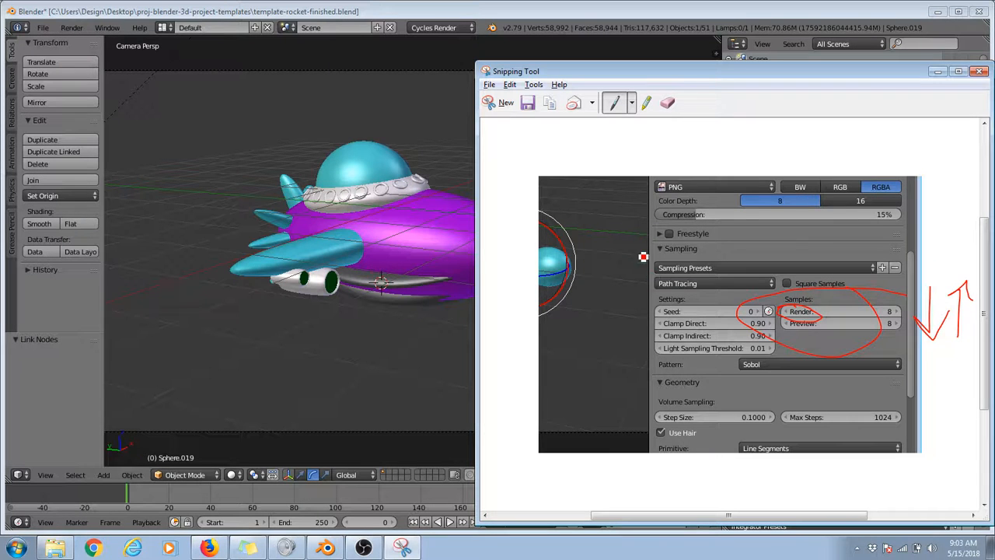
mouse_move(666, 319)
left_mouse_down()
mouse_move(704, 349)
mouse_move(782, 339)
mouse_move(685, 315)
mouse_move(649, 327)
left_mouse_up()
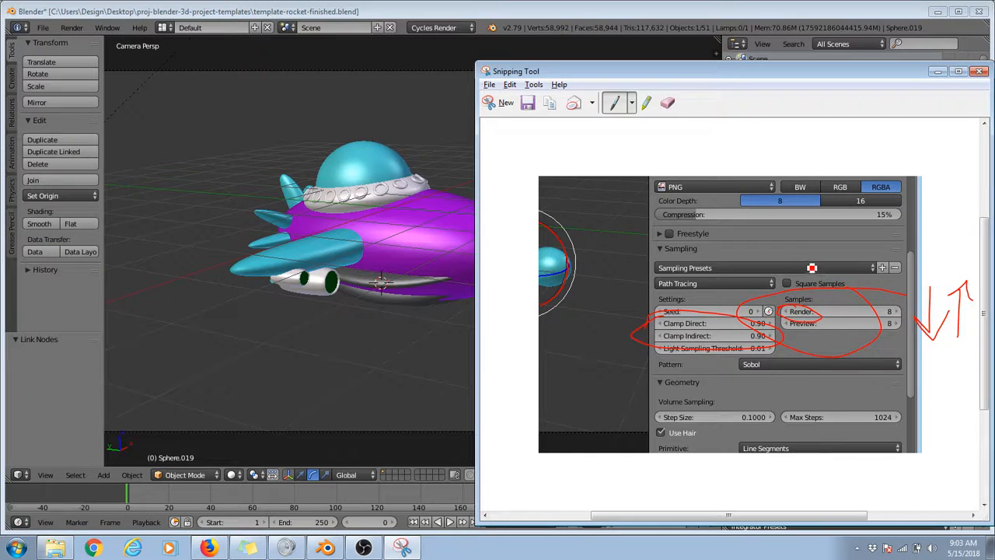
Step: Return to Blender's Light Paths and Film settings and capture them as a new snip in Snipping Tool
key("alt+Tab")
scroll(886, 358, "down", 8)
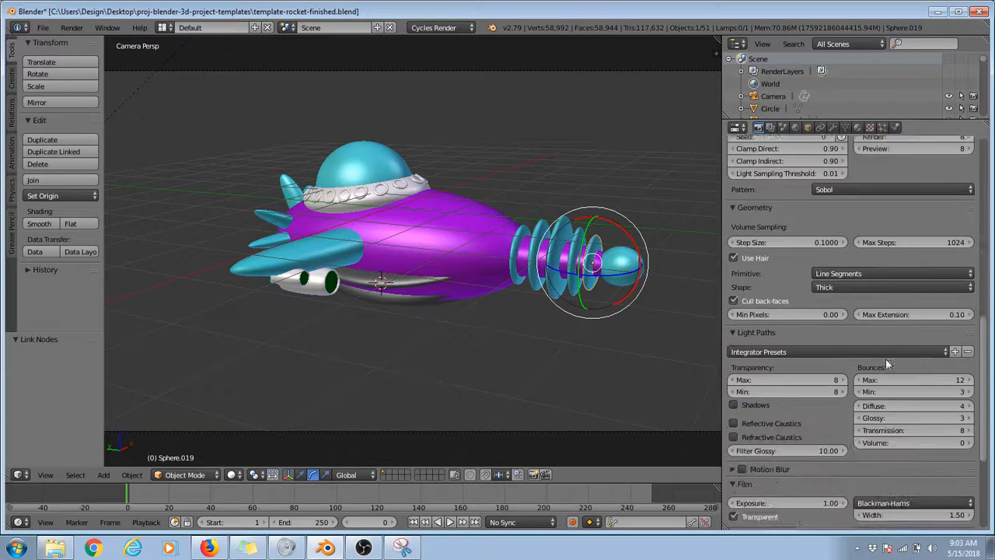
scroll(885, 358, "down", 2)
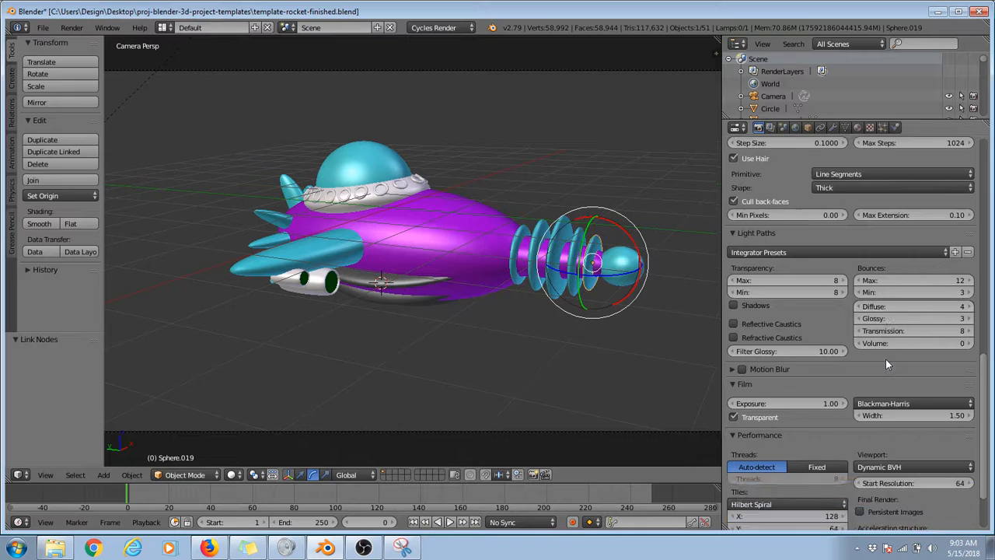
left_click(405, 548)
left_click(497, 103)
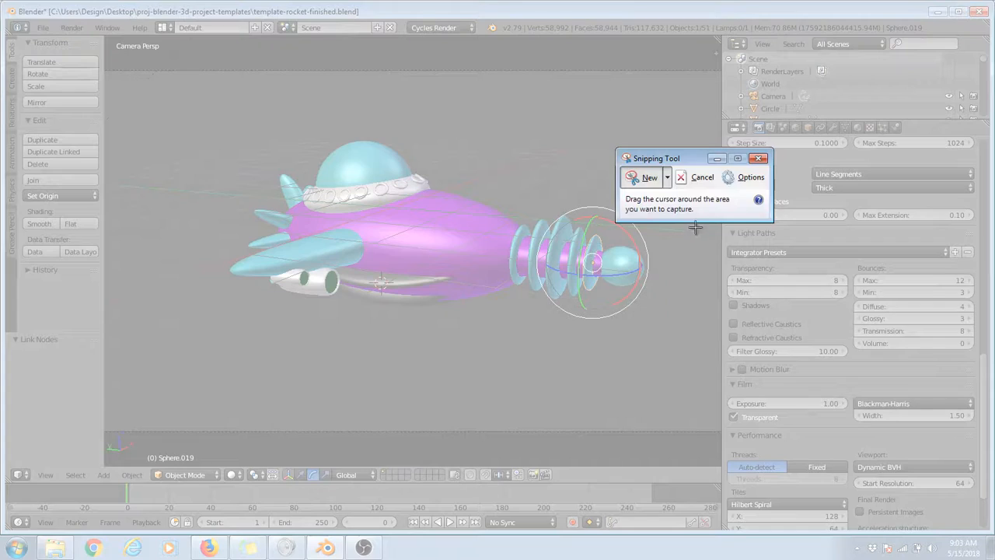
left_click_drag(696, 228, 992, 489)
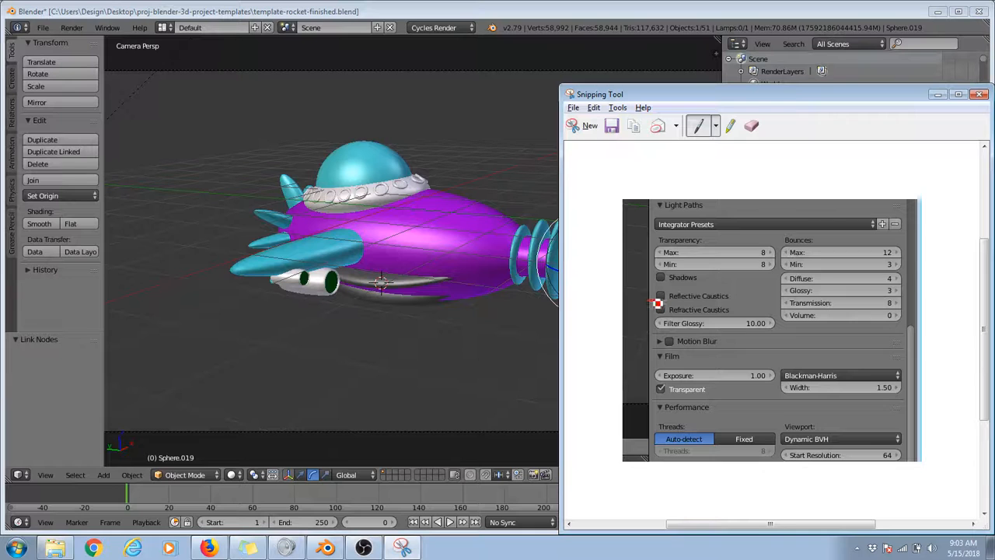
Step: Circle the caustics, Filter Glossy, Transparency, Bounces and Film Transparent settings on the snip and cross out both caustics options
mouse_move(653, 301)
left_mouse_down()
mouse_move(723, 290)
mouse_move(649, 311)
mouse_move(693, 327)
mouse_move(728, 303)
left_mouse_up()
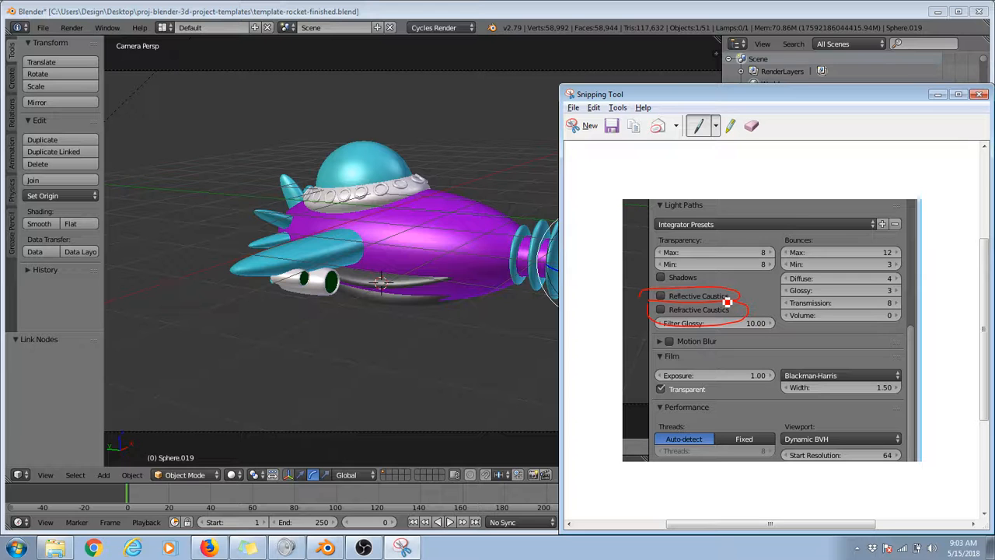
mouse_move(728, 302)
left_mouse_down()
mouse_move(686, 299)
mouse_move(685, 324)
mouse_move(734, 294)
mouse_move(807, 339)
mouse_move(730, 322)
left_mouse_up()
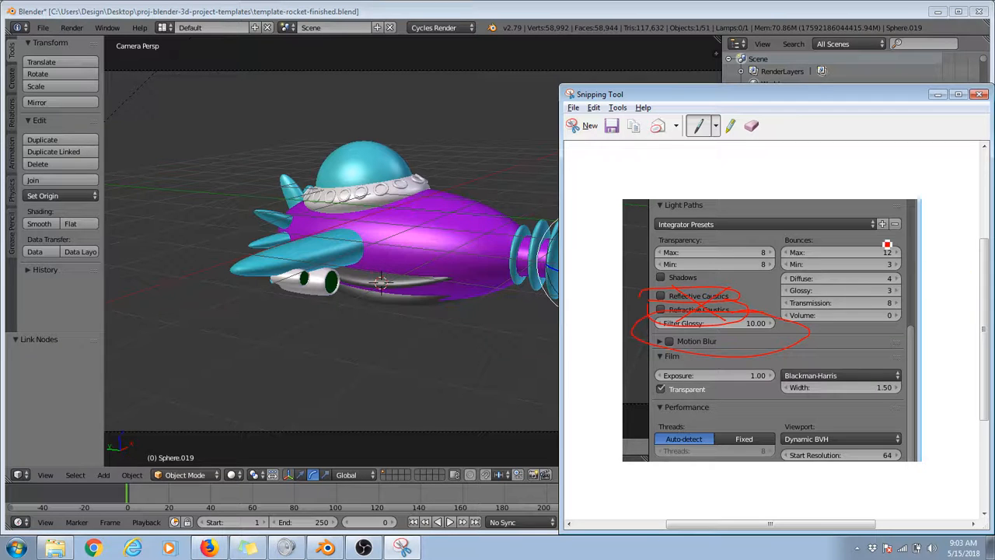
mouse_move(755, 242)
left_mouse_down()
mouse_move(627, 257)
mouse_move(704, 273)
mouse_move(759, 242)
left_mouse_up()
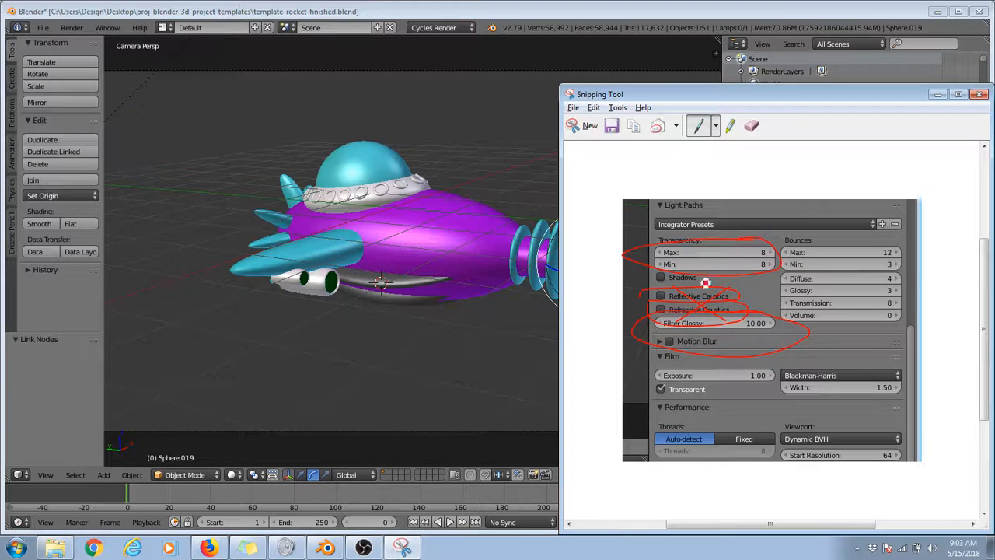
mouse_move(795, 246)
left_mouse_down()
mouse_move(796, 318)
mouse_move(778, 261)
mouse_move(781, 270)
left_mouse_up()
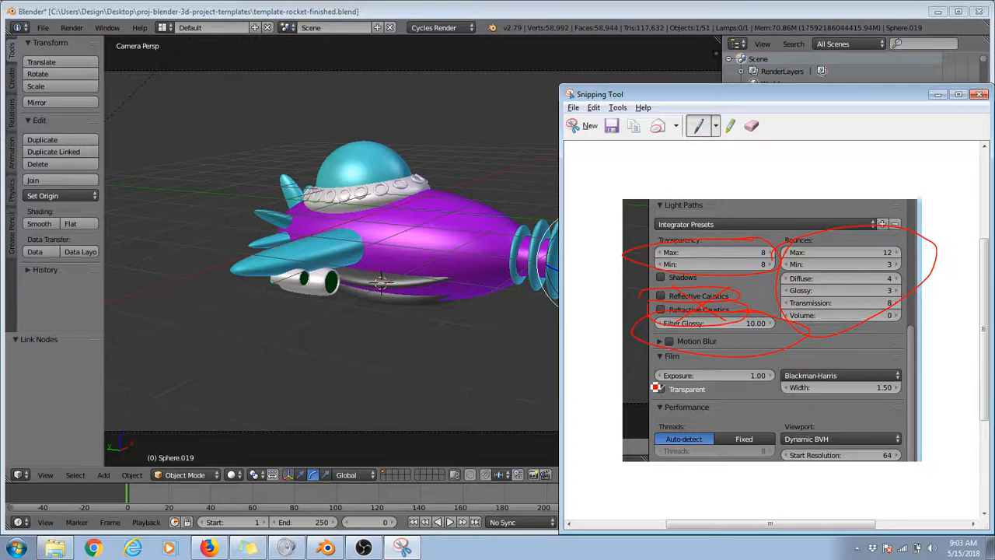
mouse_move(647, 378)
left_mouse_down()
mouse_move(683, 392)
mouse_move(645, 387)
mouse_move(720, 398)
left_mouse_up()
Step: Return to Blender's Performance settings and capture them as a new snip in Snipping Tool
key("alt+Tab")
scroll(786, 297, "down", 1)
scroll(786, 299, "down", 2)
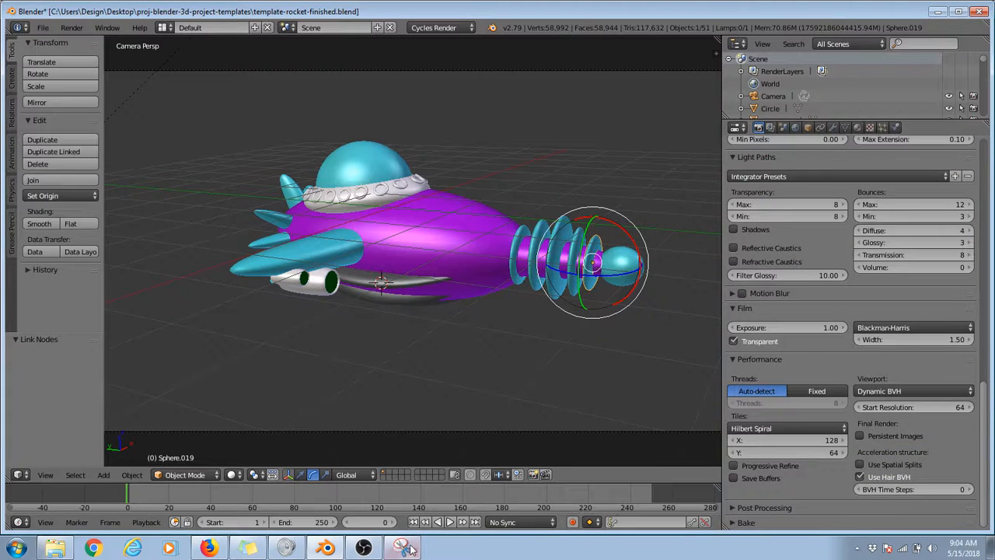
key("alt+Tab")
left_click(587, 126)
mouse_move(655, 294)
left_mouse_down()
mouse_move(777, 402)
mouse_move(990, 514)
left_mouse_up()
Step: Circle the Tiles settings, box the Viewport and Acceleration structure options with an arrow, and minimize Snipping Tool
mouse_move(748, 364)
left_mouse_down()
mouse_move(706, 417)
mouse_move(778, 364)
left_mouse_up()
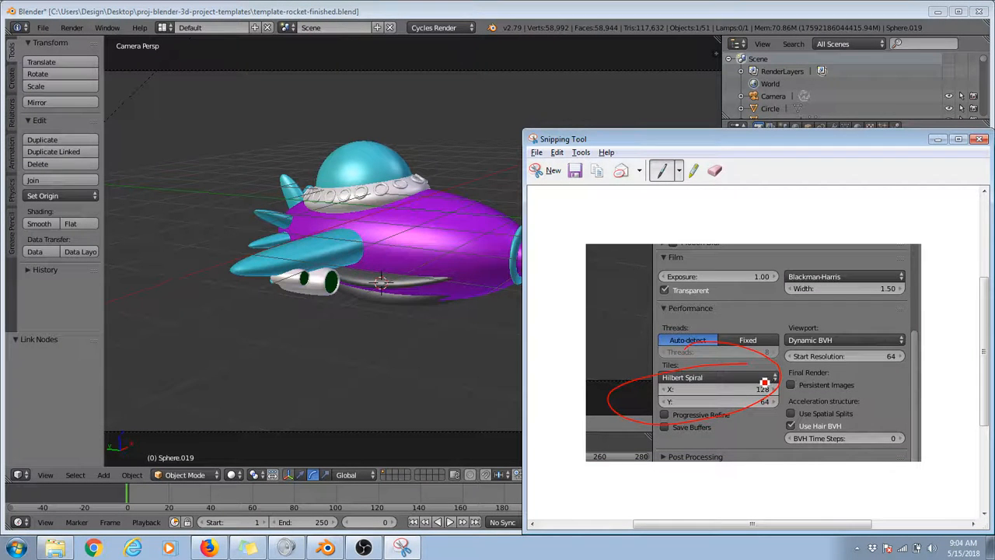
mouse_move(785, 316)
left_mouse_down()
mouse_move(781, 457)
mouse_move(933, 453)
mouse_move(923, 324)
mouse_move(765, 319)
left_mouse_up()
mouse_move(959, 309)
left_mouse_down()
mouse_move(927, 342)
mouse_move(962, 357)
left_mouse_up()
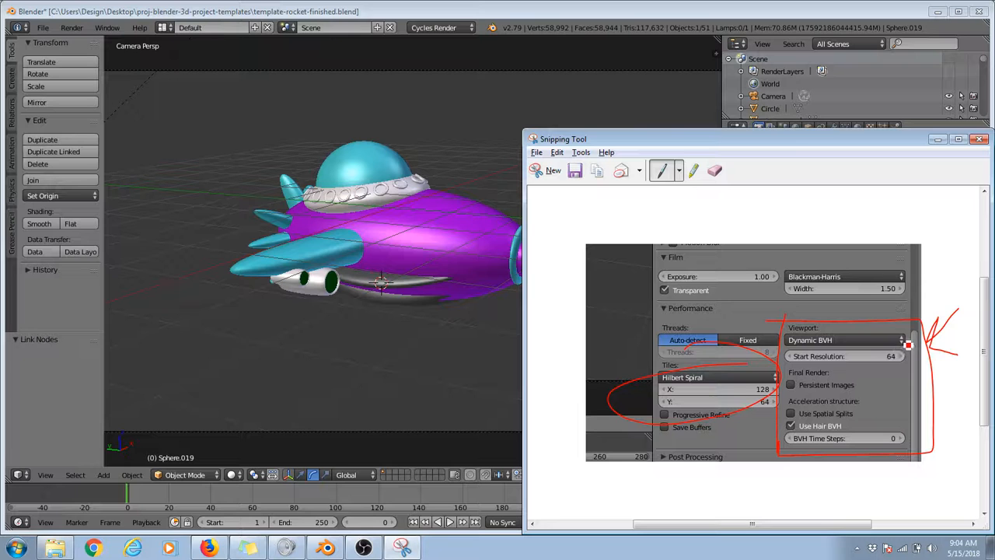
left_click(938, 138)
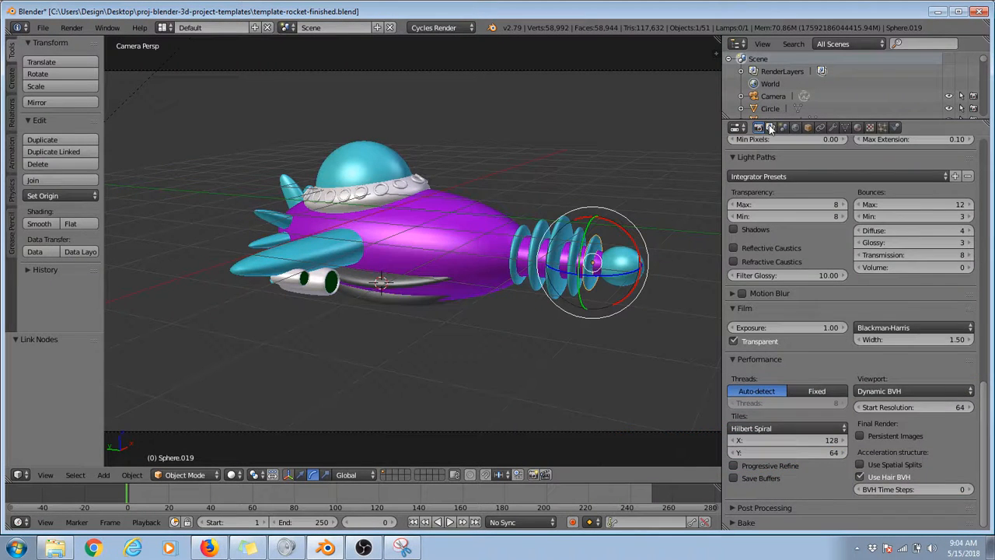
Step: Show the render layer settings in Blender and capture the whole settings area with Snipping Tool
left_click(770, 127)
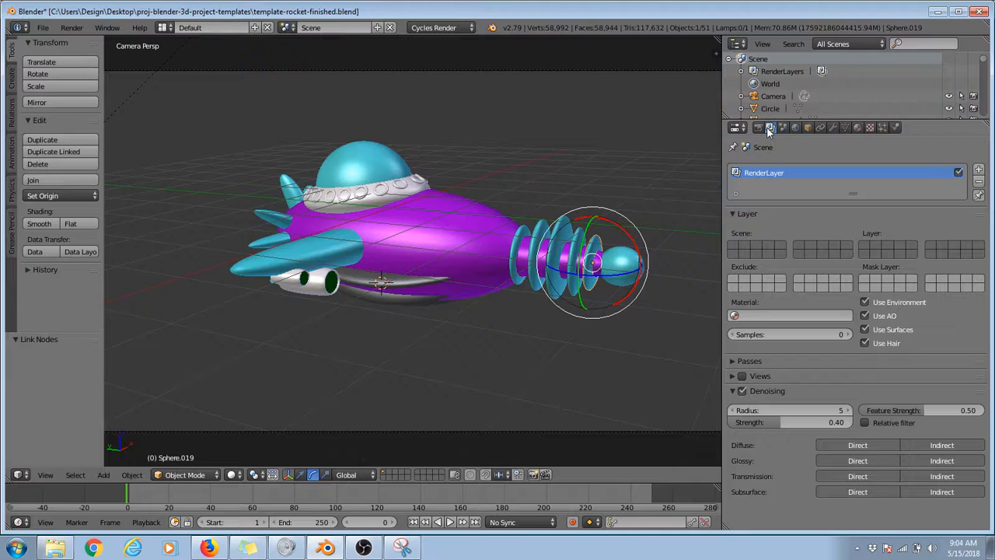
left_click(410, 549)
left_click(546, 171)
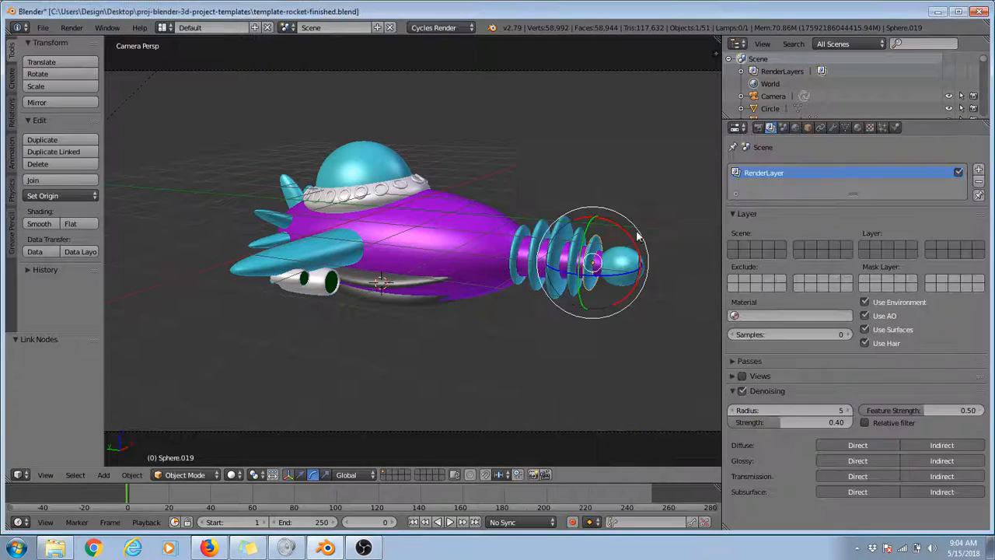
left_click_drag(784, 383, 654, 296)
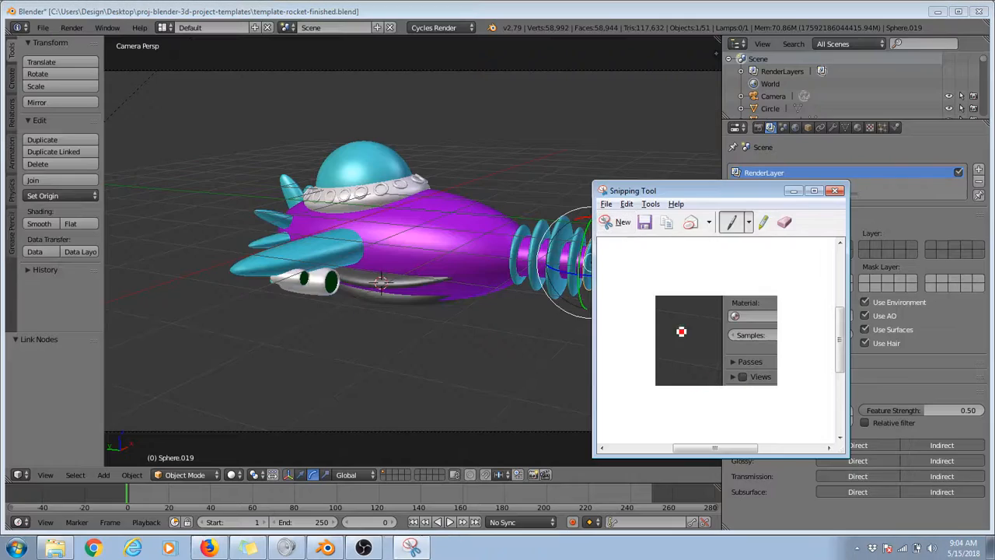
left_click(619, 224)
left_click_drag(643, 74, 994, 513)
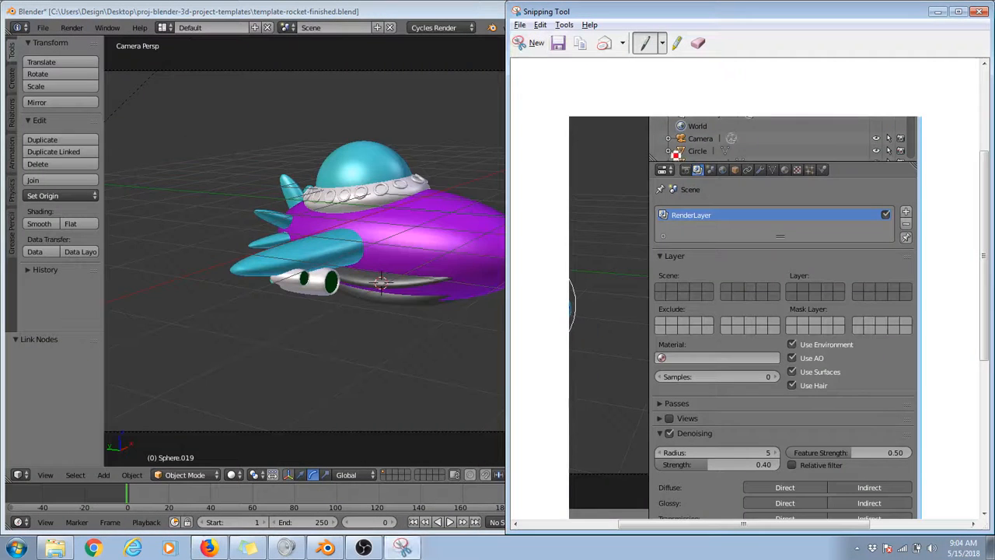
Step: Mark the Denoising checkbox in red on the render layer snip and return to Blender
scroll(714, 227, "down", 3)
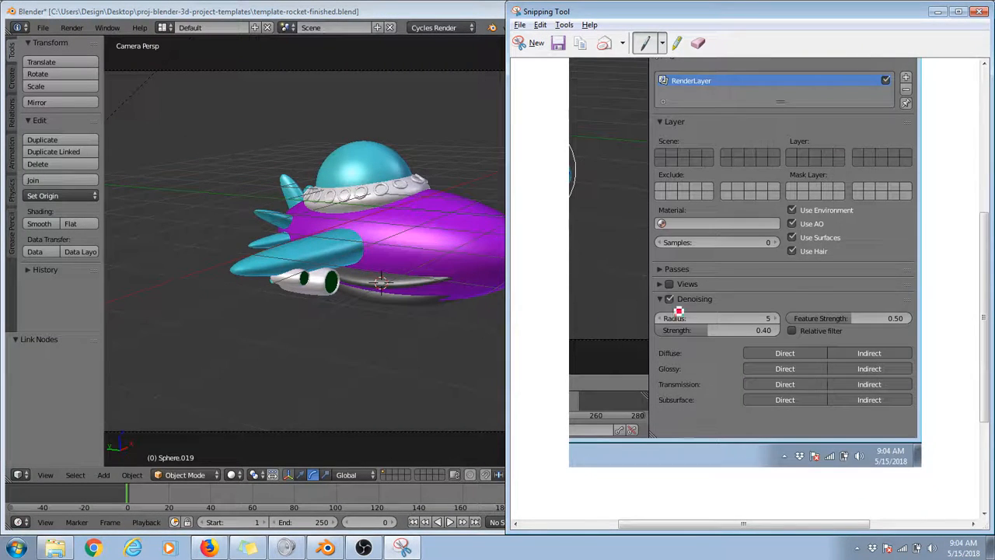
left_click_drag(672, 314, 669, 304)
left_click(397, 5)
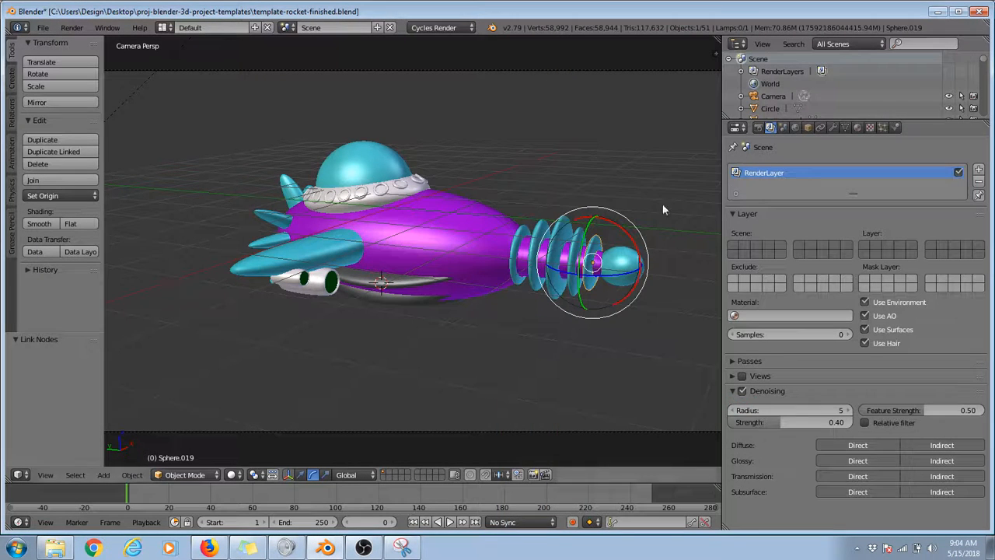
Step: Turn off Denoising for the render layer, render the rocket and inspect the image up close
left_click(743, 391)
key("F12")
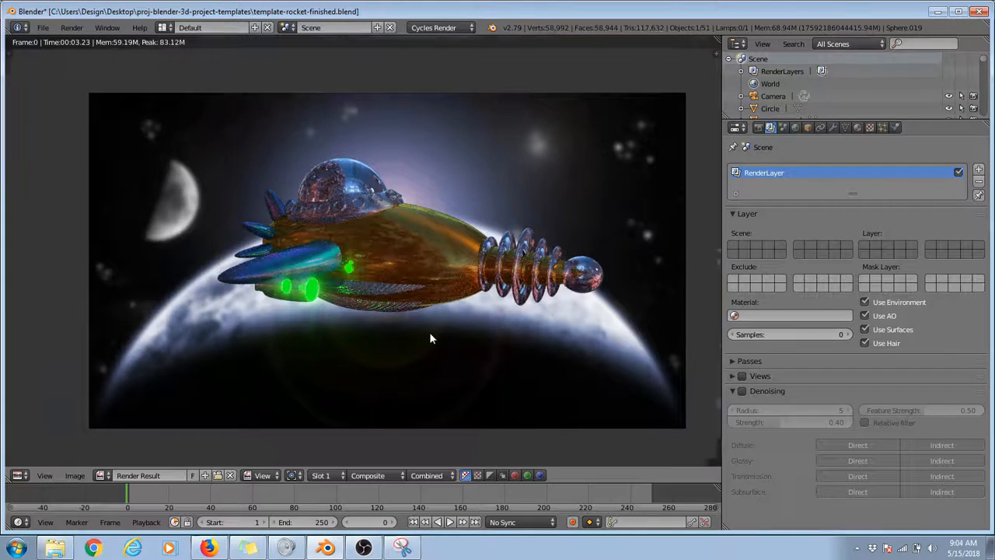
scroll(397, 316, "up", 6)
scroll(398, 316, "down", 4)
scroll(398, 316, "down", 1)
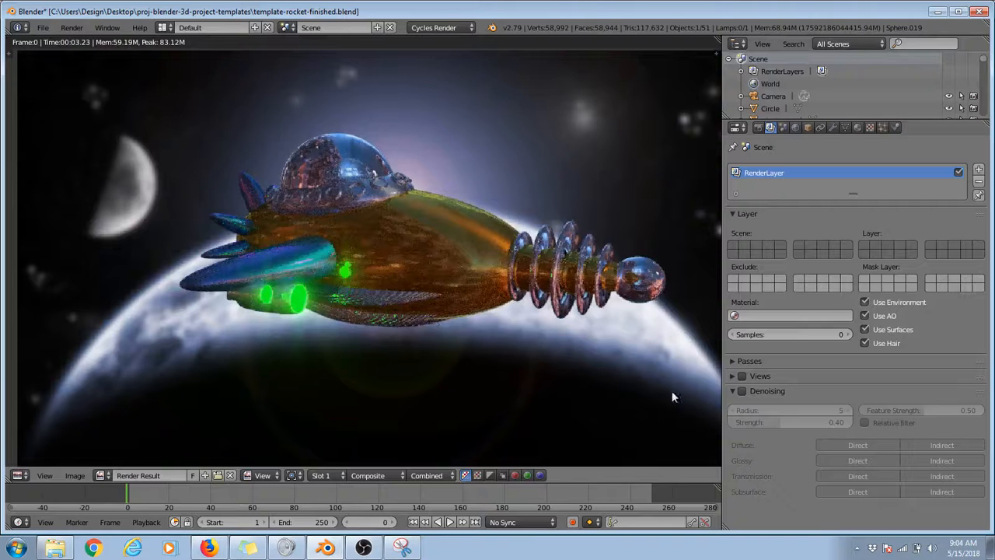
Step: Turn Denoising back on and render the rocket again for comparison
left_click(742, 392)
key("F12")
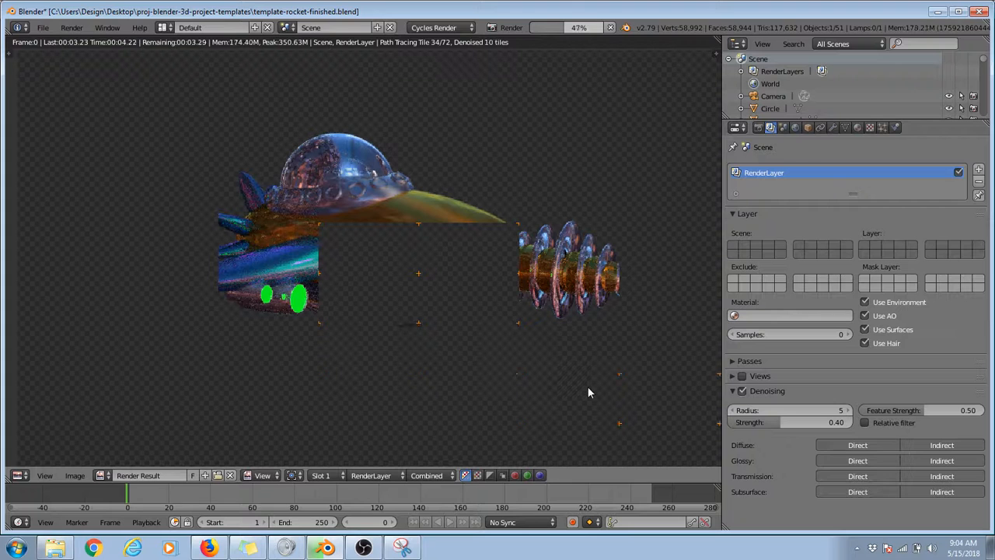
scroll(588, 391, "down", 1)
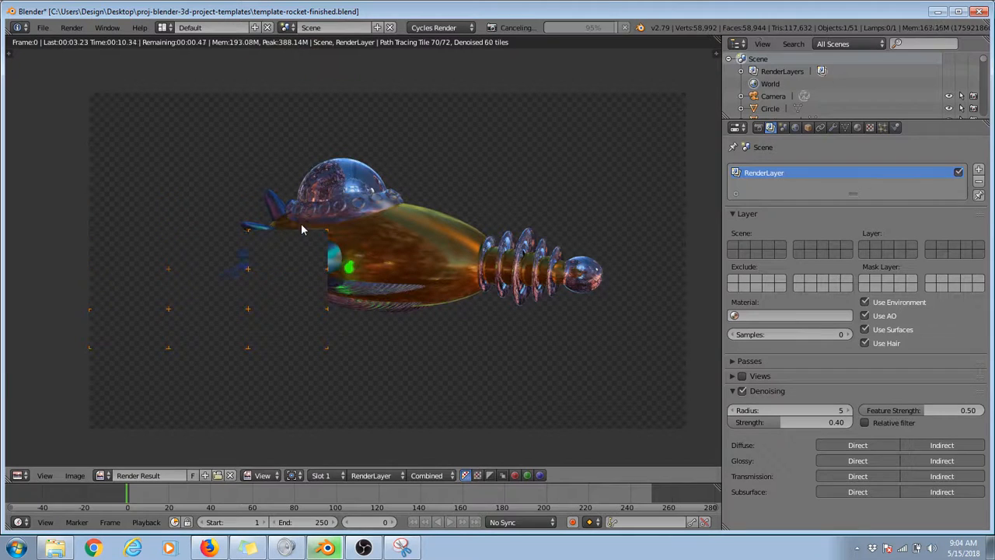
Step: Turn off Denoising for the render layer and set the render samples to 64
left_click(743, 391)
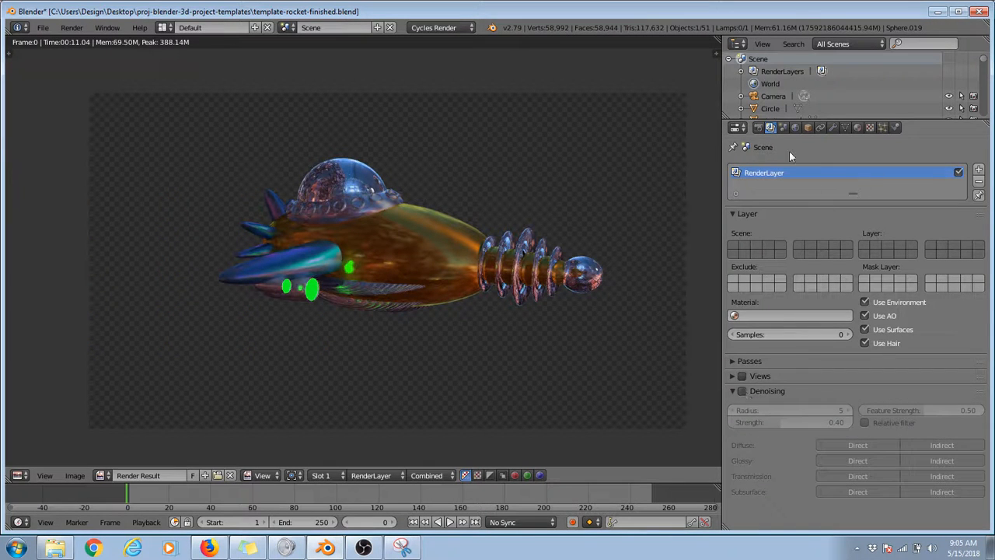
left_click(759, 128)
scroll(918, 373, "up", 5)
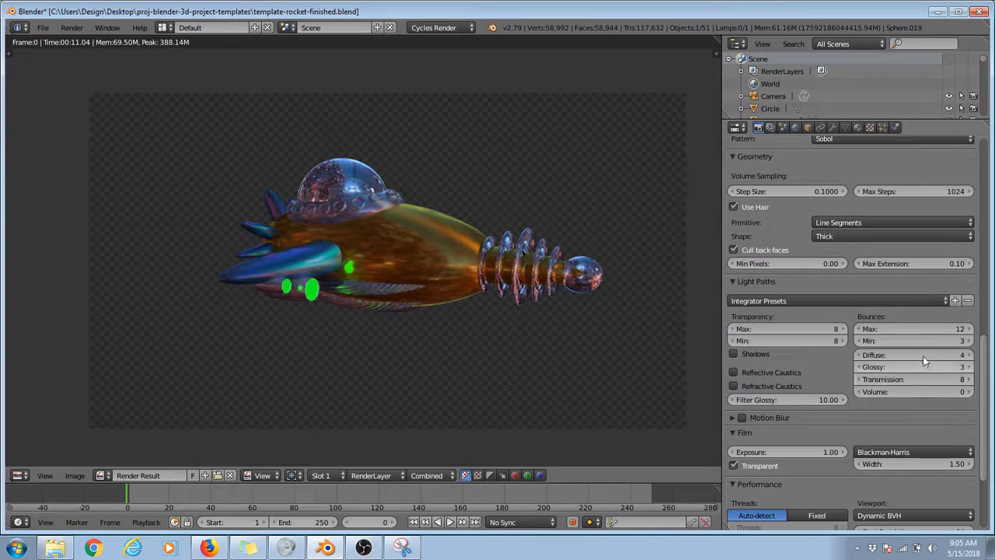
scroll(921, 298, "up", 5)
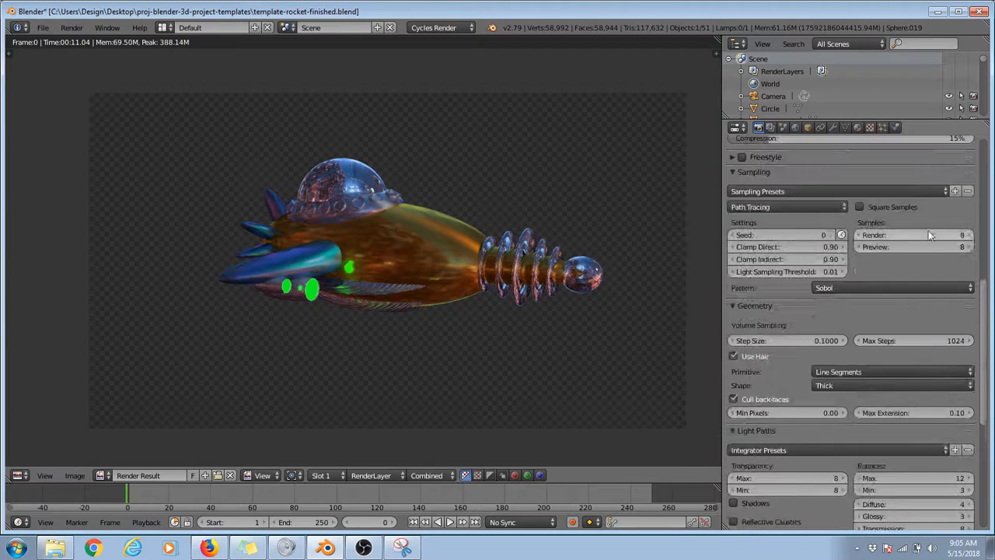
left_click(928, 234)
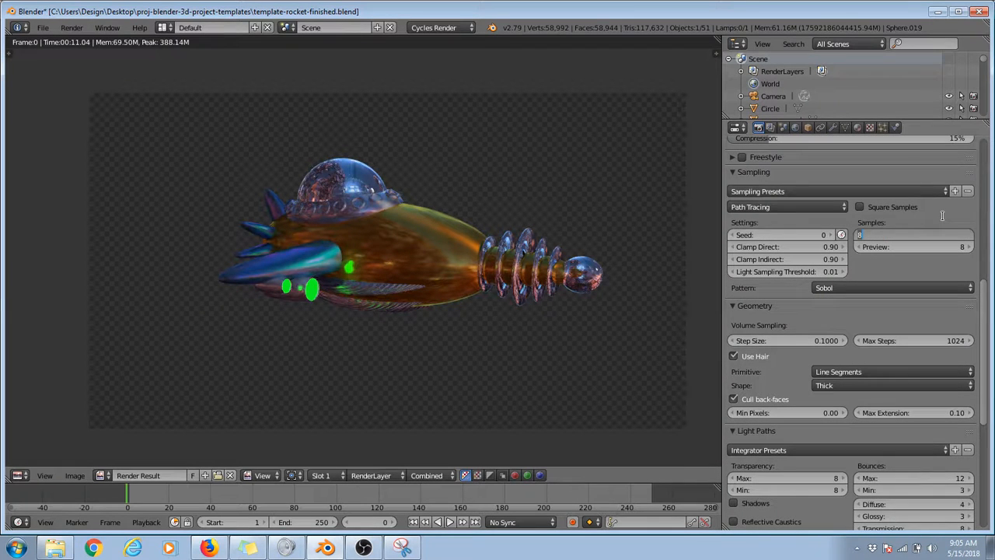
key("Return")
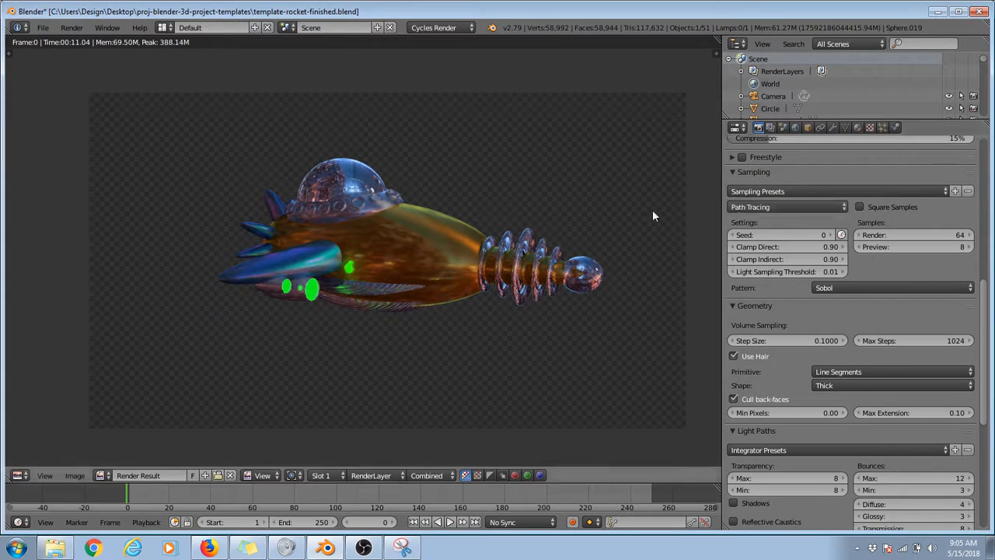
Step: Render the rocket without denoising and inspect the hull and glowing engines up close
key("F12")
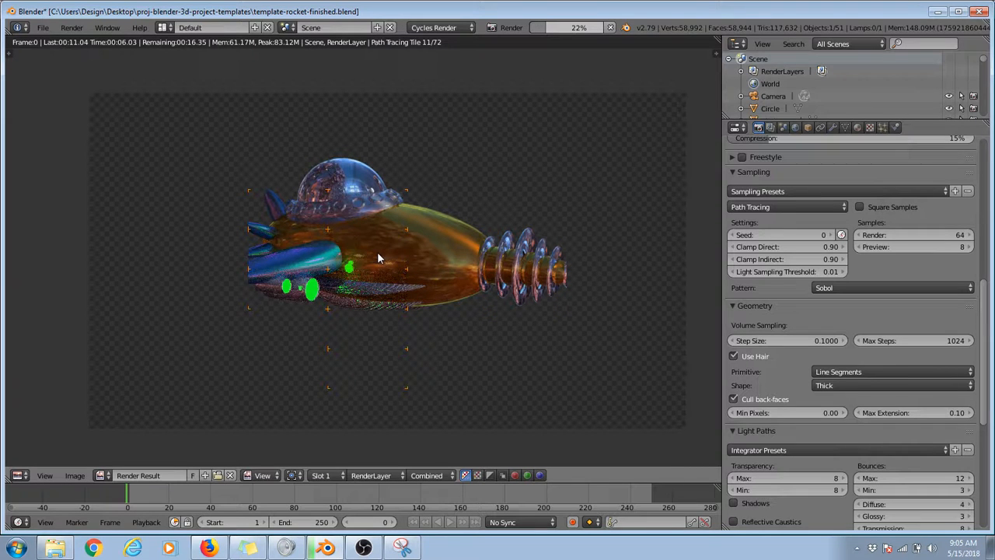
scroll(377, 252, "up", 3)
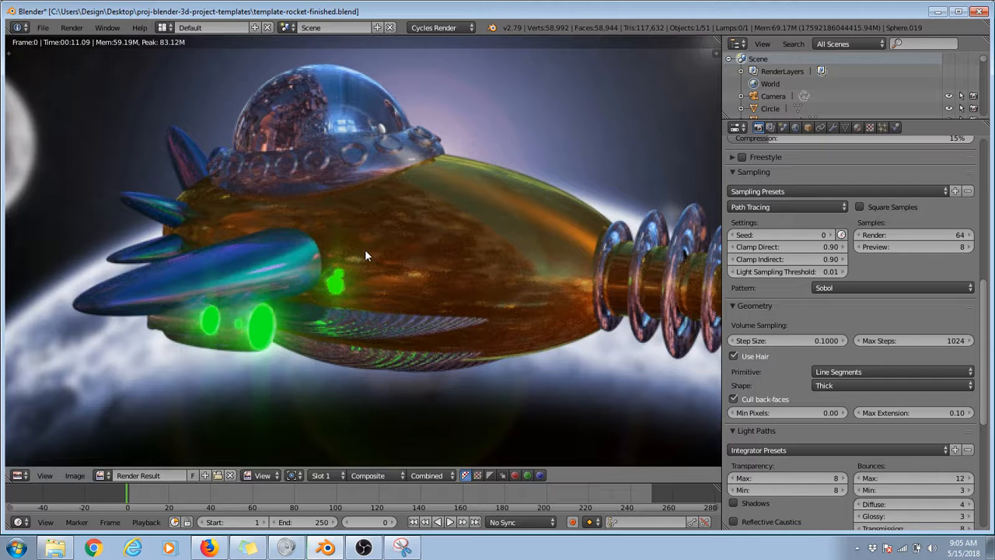
scroll(365, 254, "down", 3)
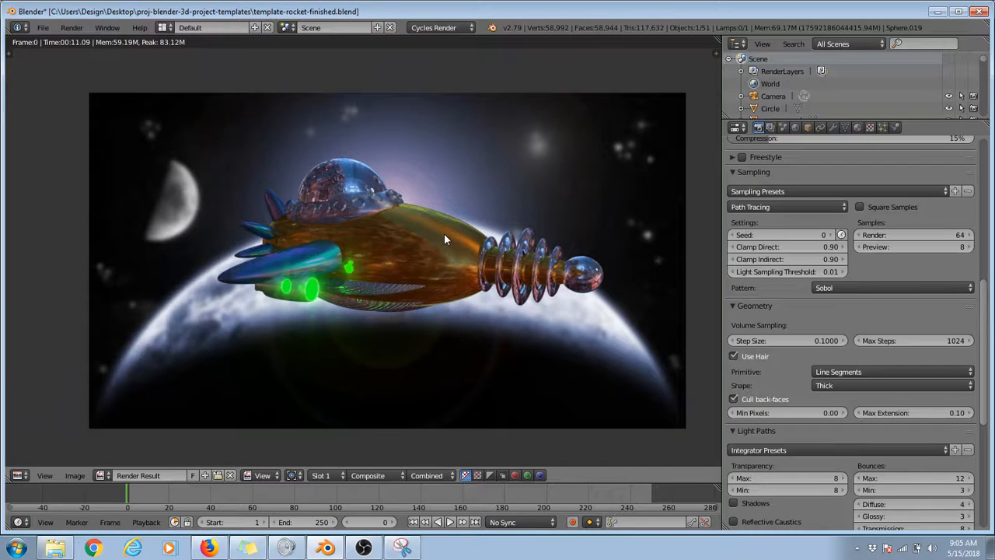
scroll(444, 238, "up", 4)
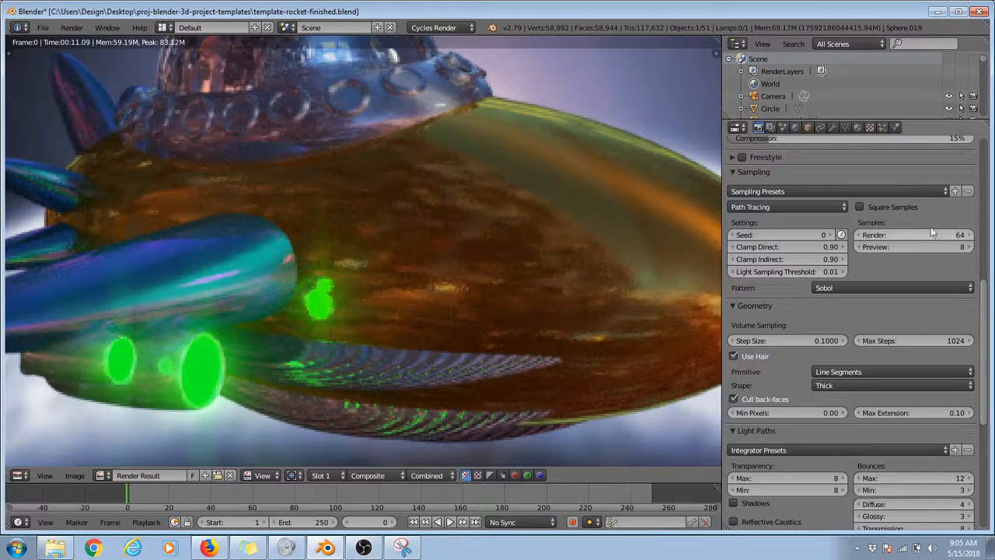
Step: Turn Denoising back on for the render layer and render the rocket again at 64 samples
left_click(770, 127)
left_click(742, 392)
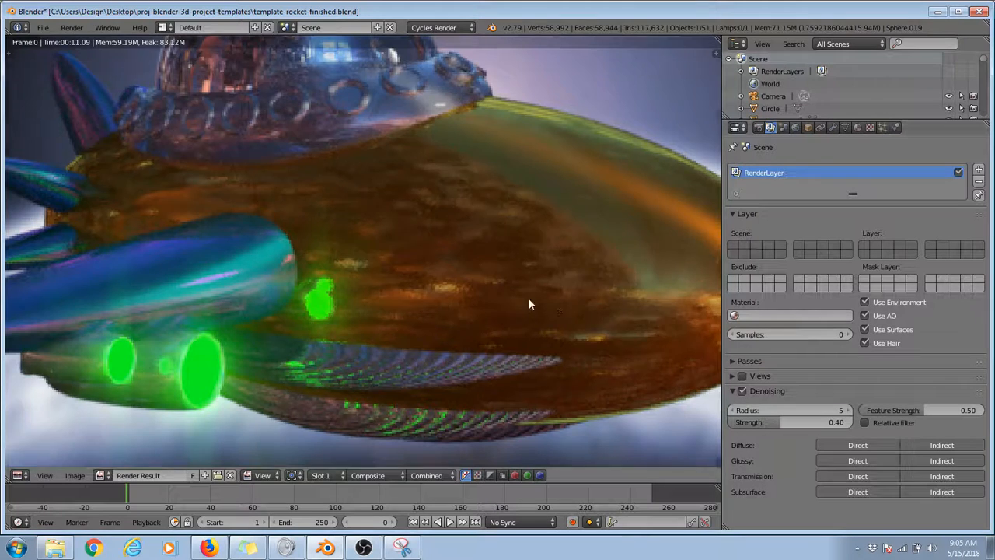
scroll(529, 298, "down", 5)
key("F12")
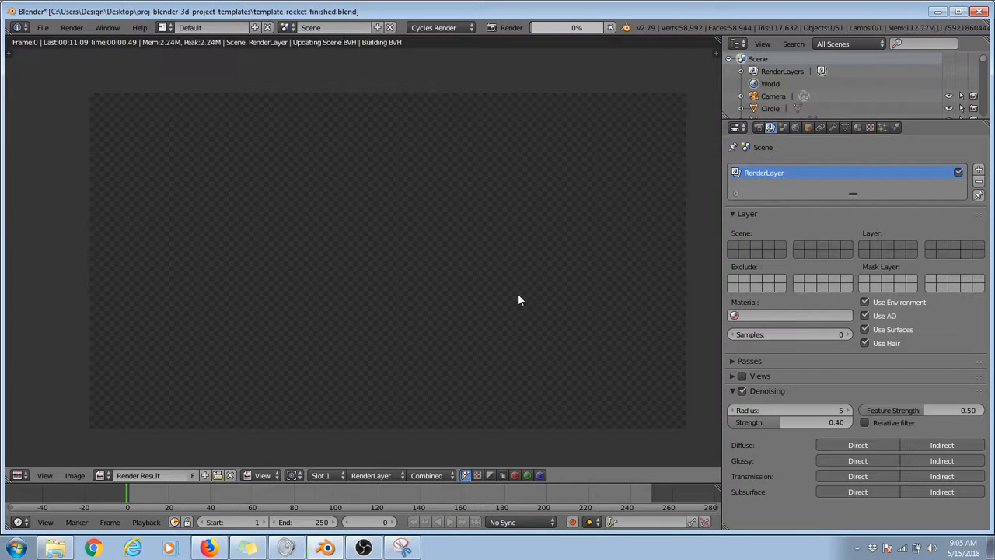
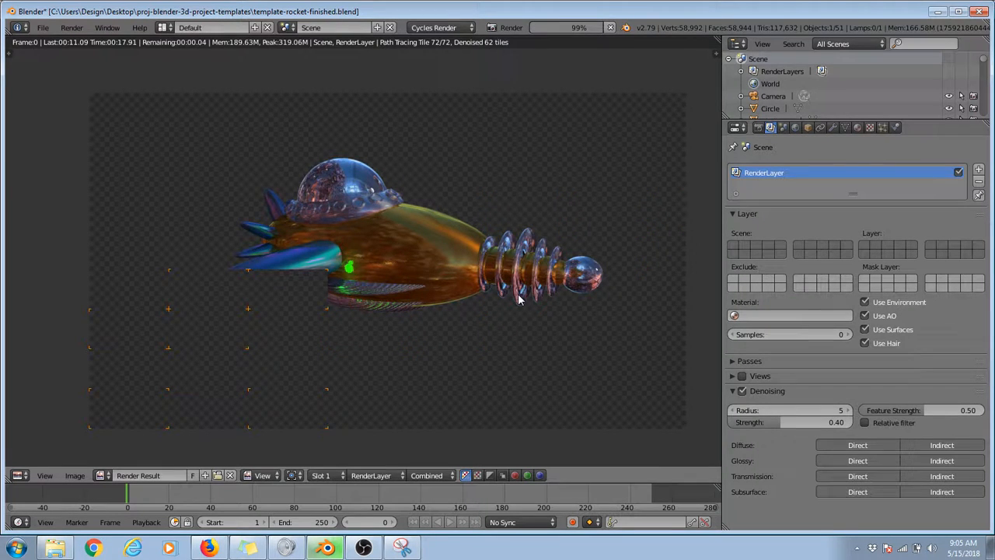
Step: Examine the denoised 64-sample render of the rocket up close, and return to the 3D view
scroll(255, 289, "up", 3)
scroll(322, 251, "down", 4)
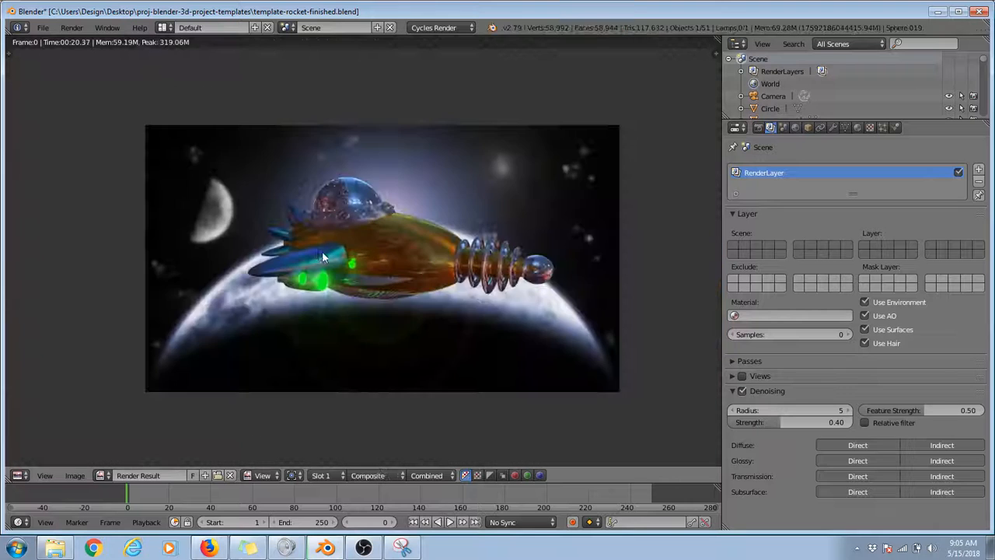
scroll(336, 247, "up", 4)
scroll(336, 247, "down", 4)
scroll(334, 243, "up", 1)
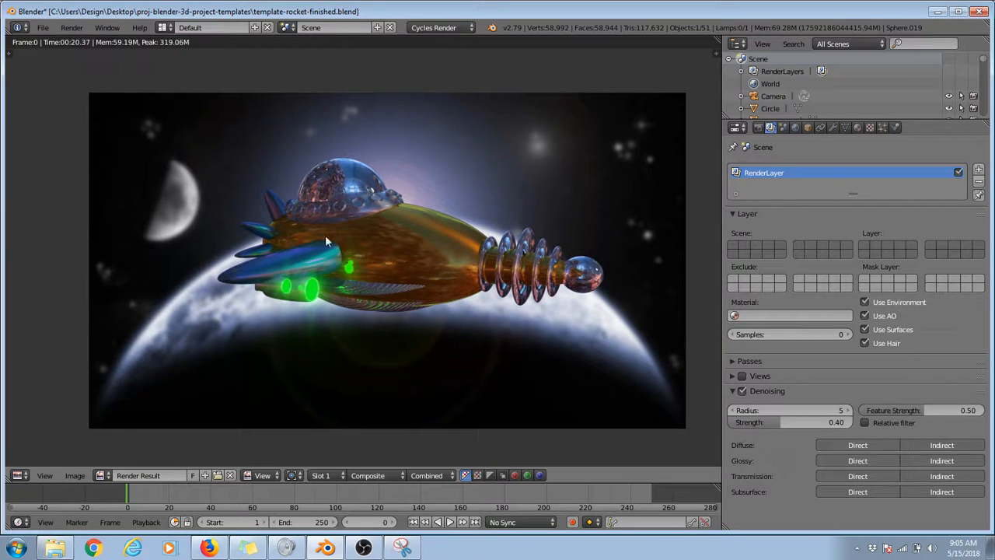
key("Escape")
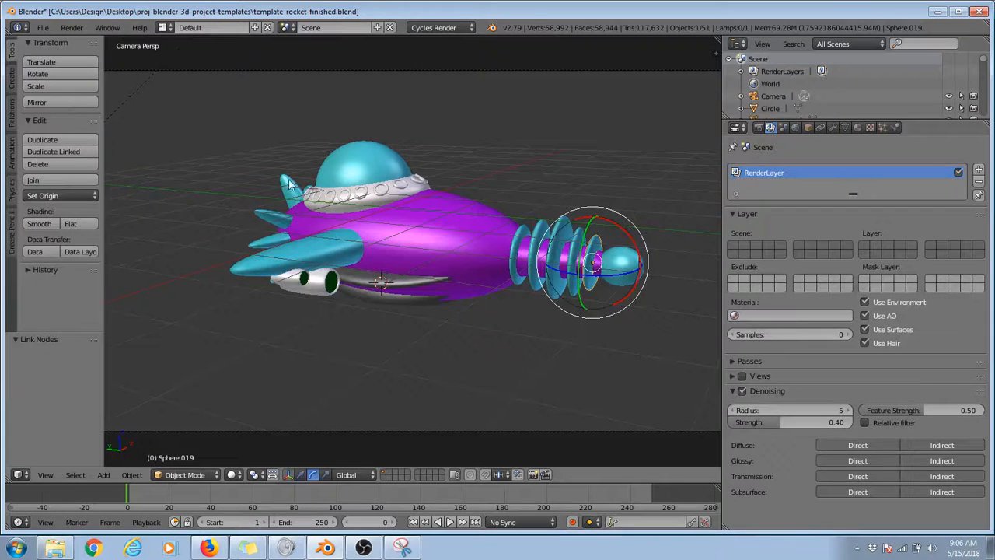
Step: Select the rocket's main hull and try walk navigation from the camera view
right_click(481, 200)
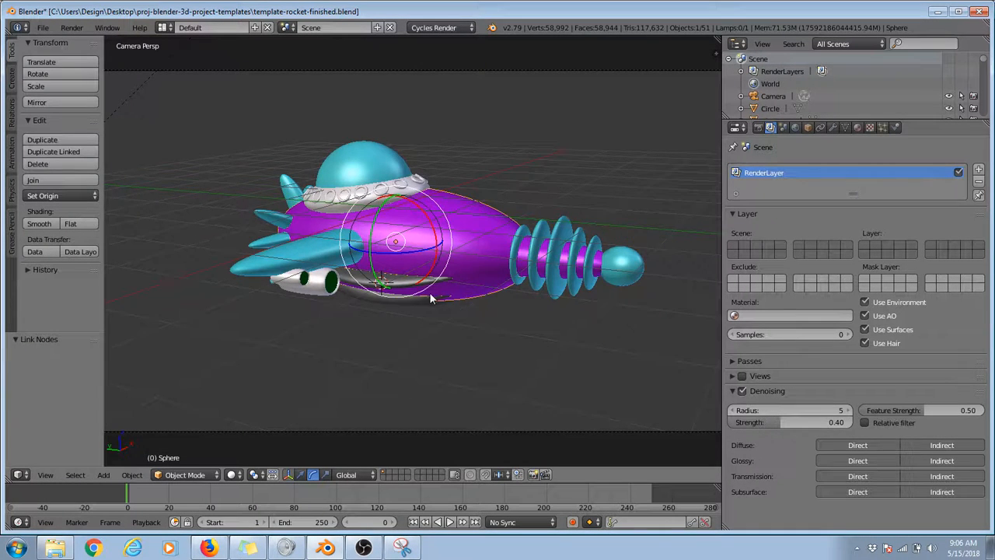
key("KP_0")
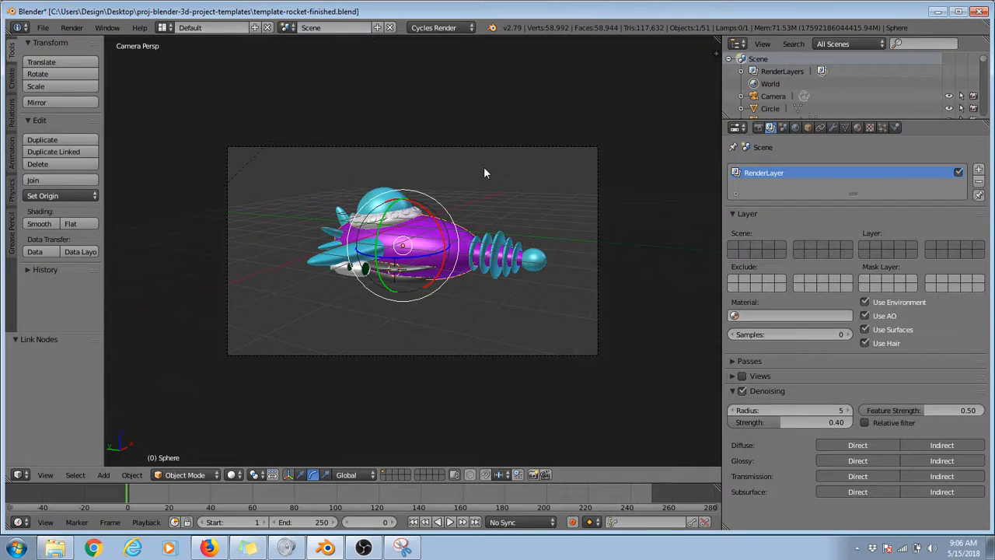
key("shift+f")
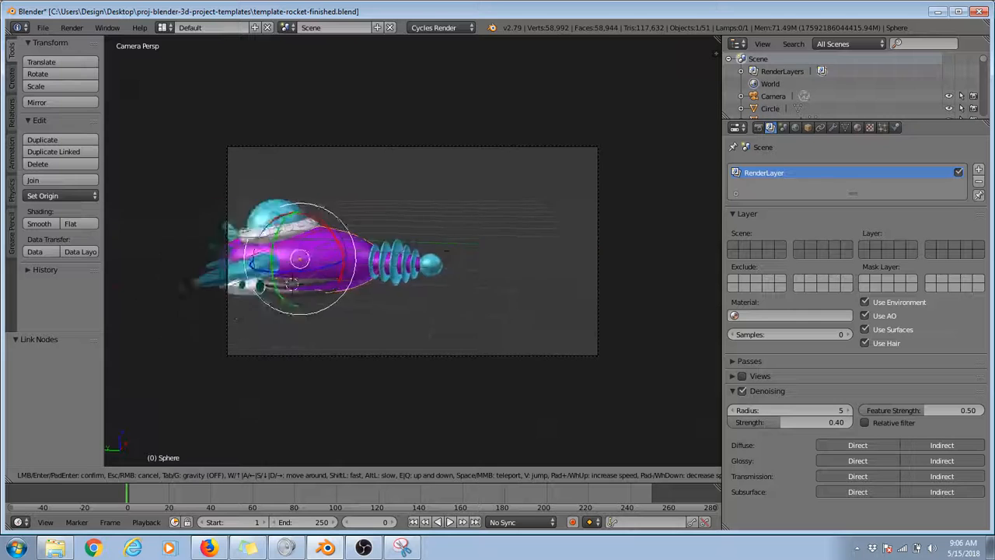
left_click(502, 235)
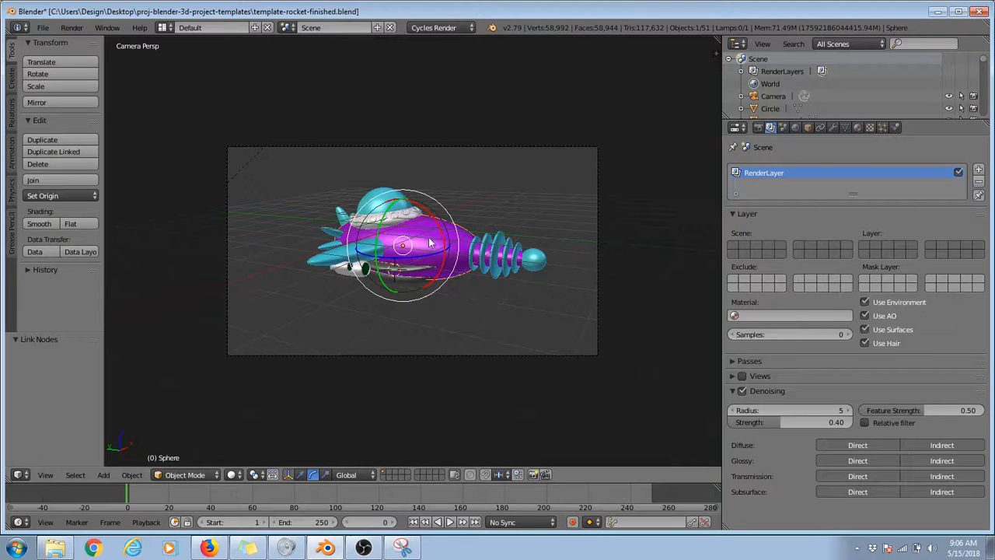
Step: Move the camera with walk navigation to a close-up of the hull beside the nose rings
key("shift+f")
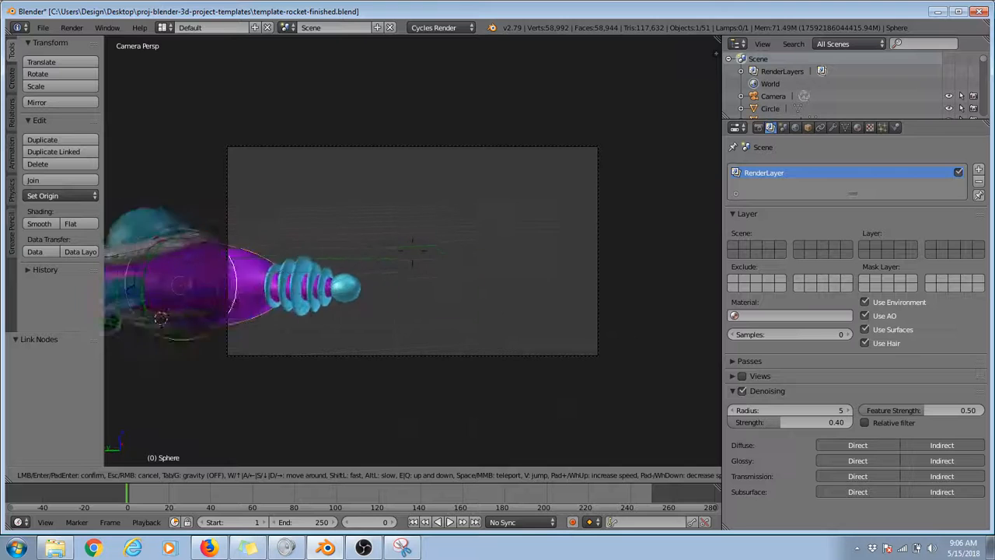
key("w")
key("d")
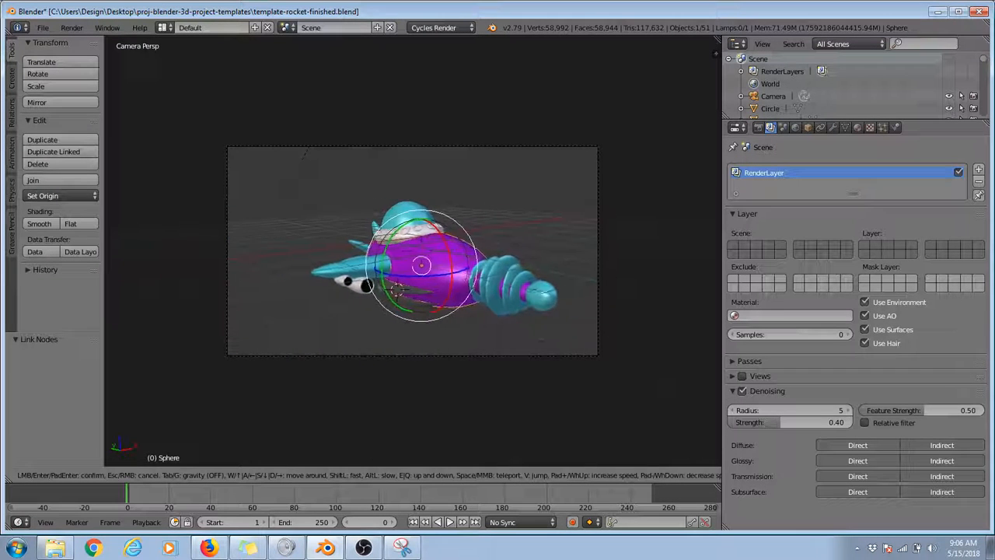
key("s")
key("d")
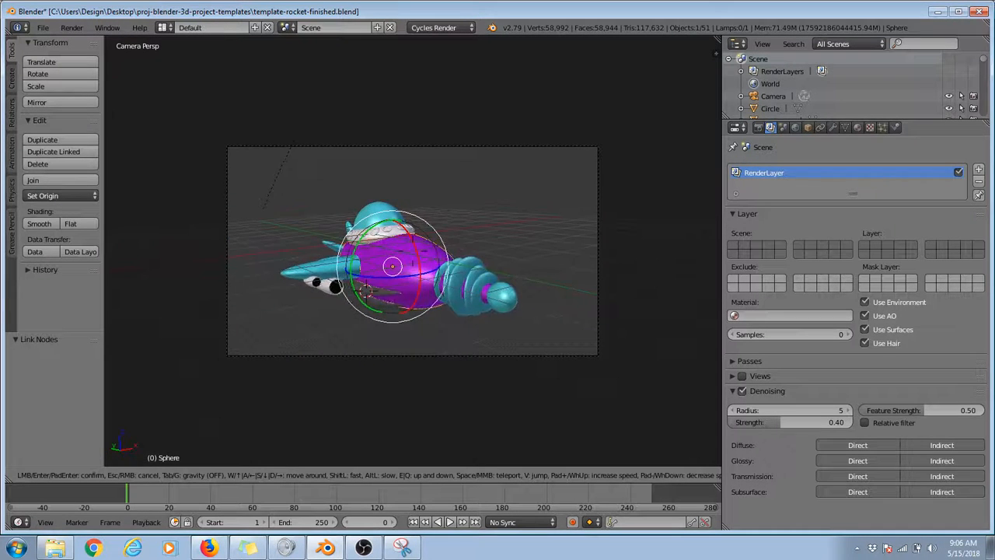
key("d")
key("a")
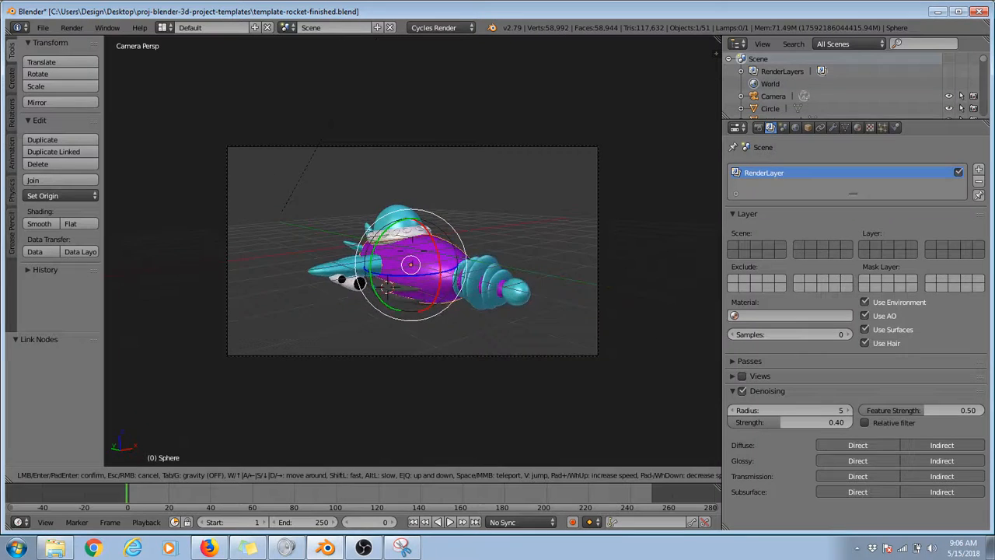
key("q")
key("q")
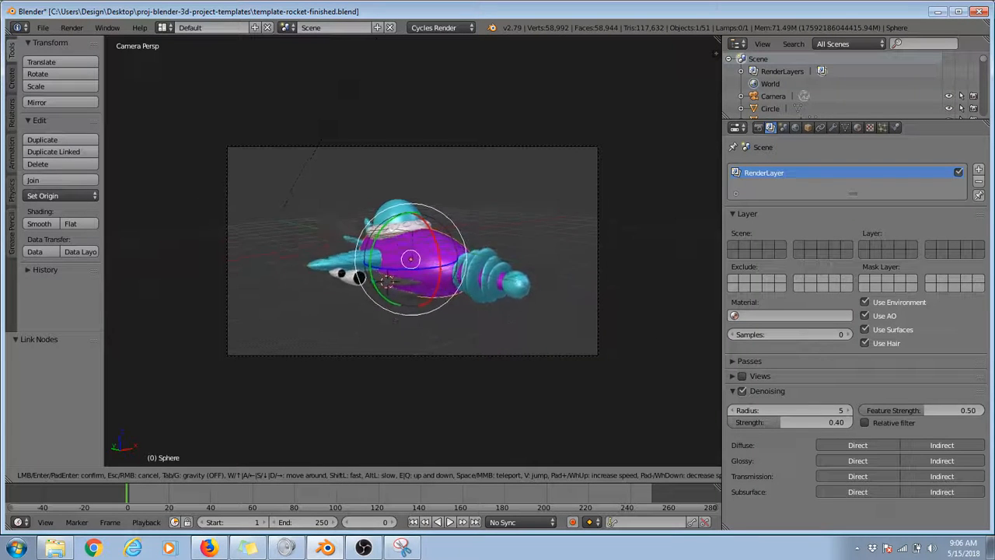
key("w")
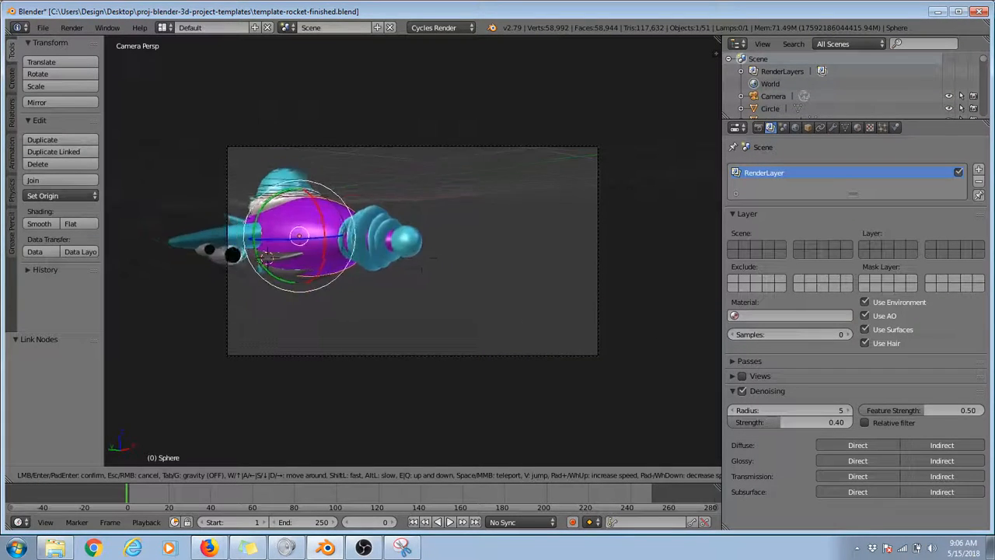
key("w")
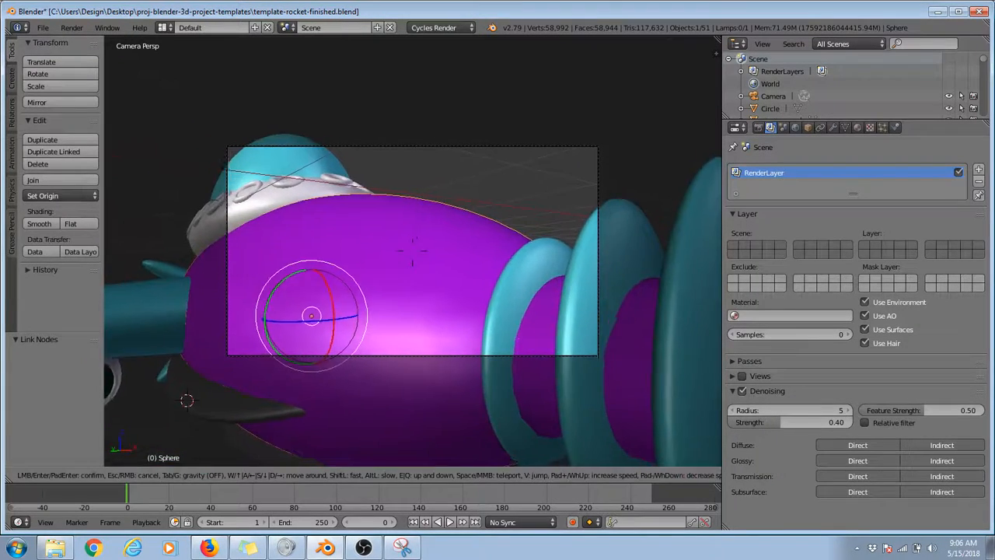
left_click(413, 250)
Step: Render the hull close-up and review the surface shader settings of its metal-glossy material
key("F12")
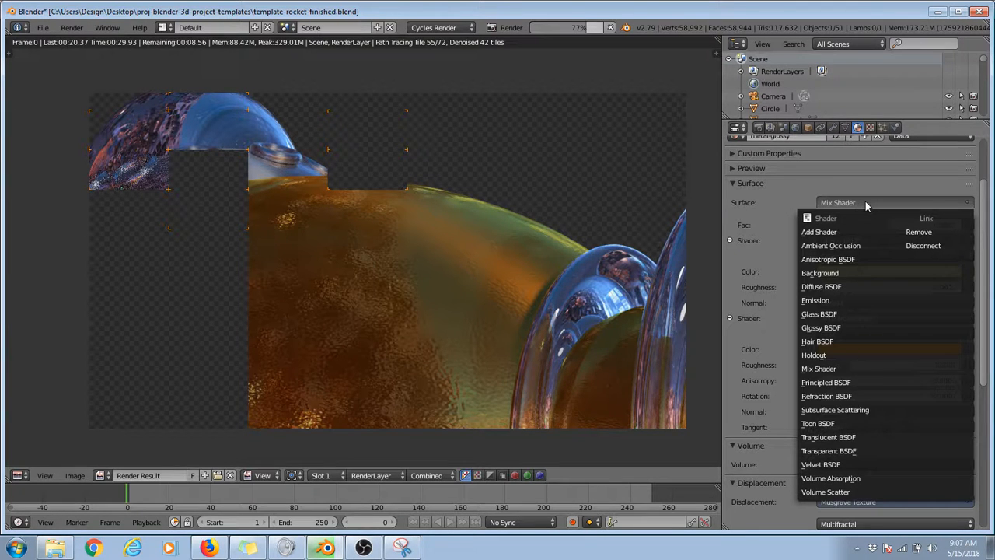
scroll(790, 363, "up", 2)
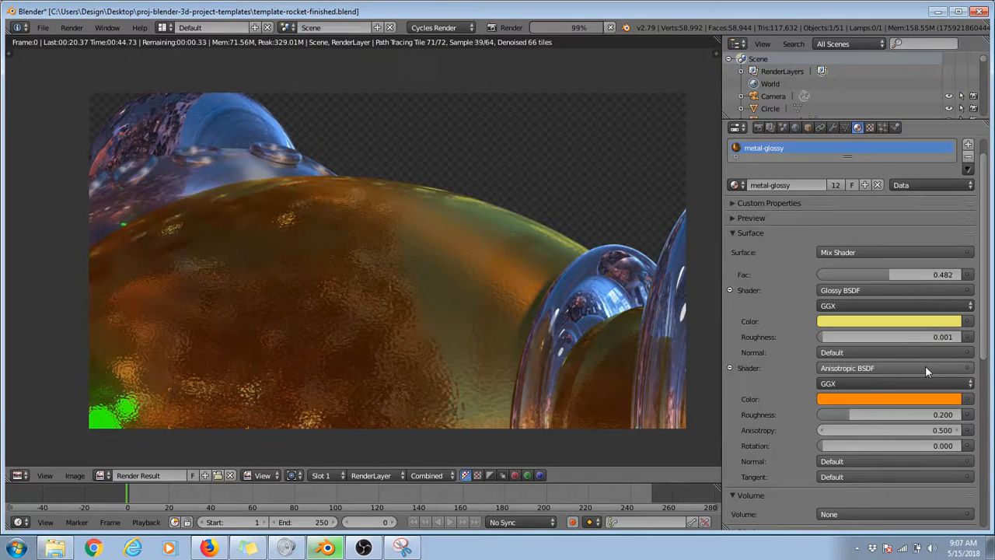
scroll(925, 367, "down", 1)
scroll(926, 373, "down", 2)
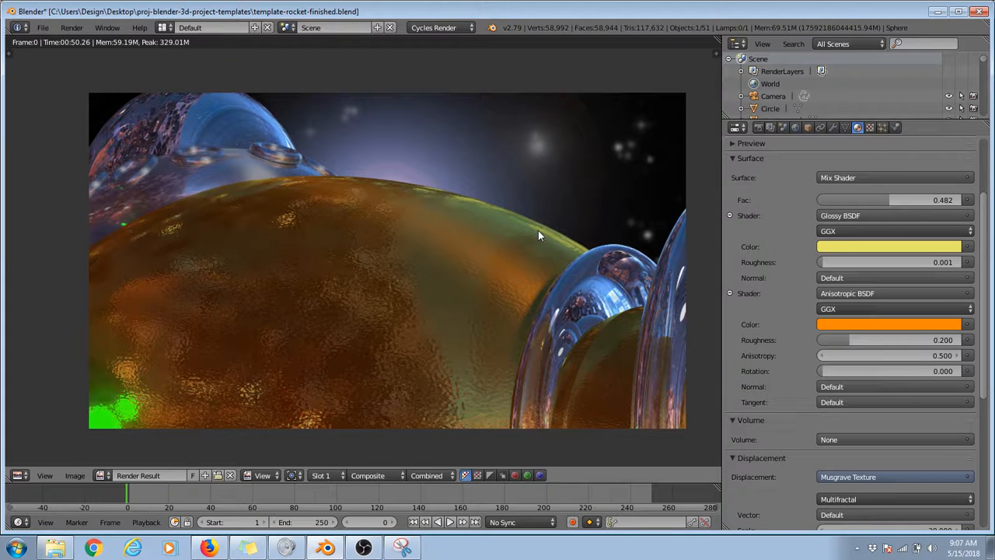
Step: Set the Detail of the hull material's Musgrave Texture displacement to 8.002 and test-render the close-up
scroll(806, 301, "down", 5)
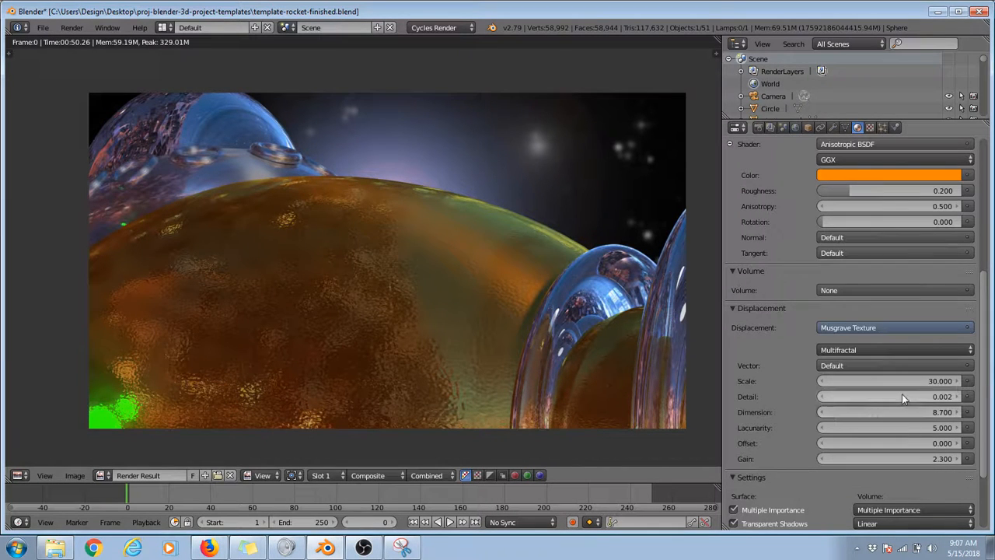
left_click_drag(902, 395, 965, 395)
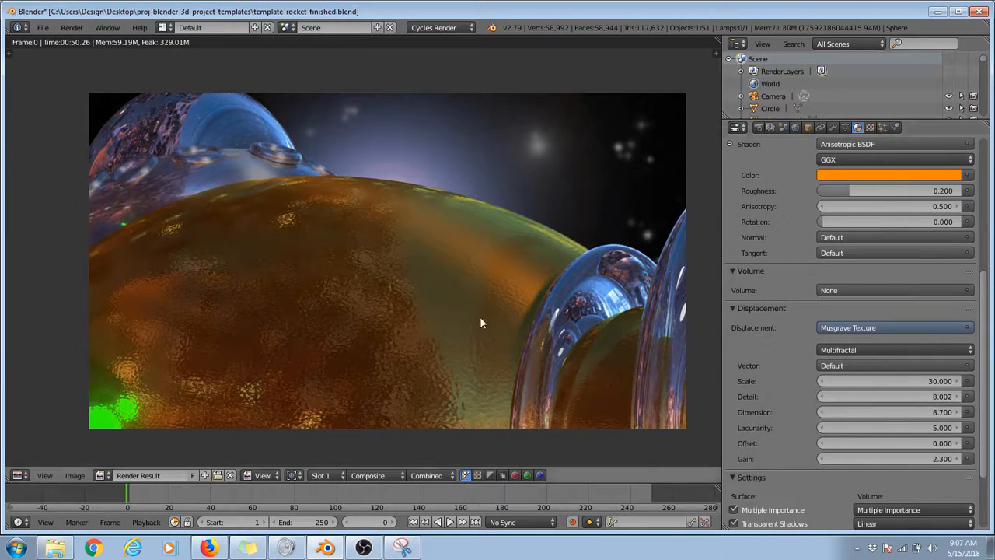
key("F12")
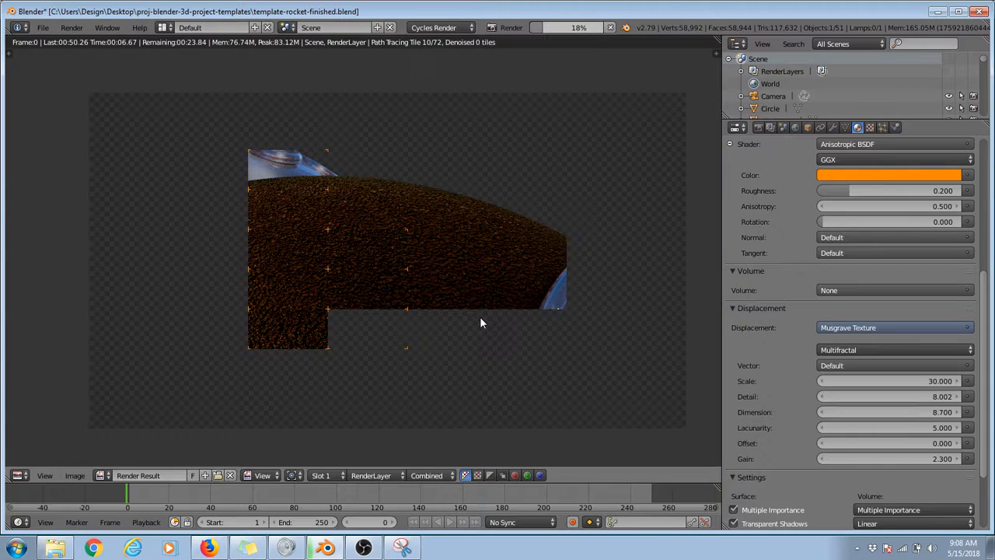
scroll(380, 280, "up", 3)
key("Escape")
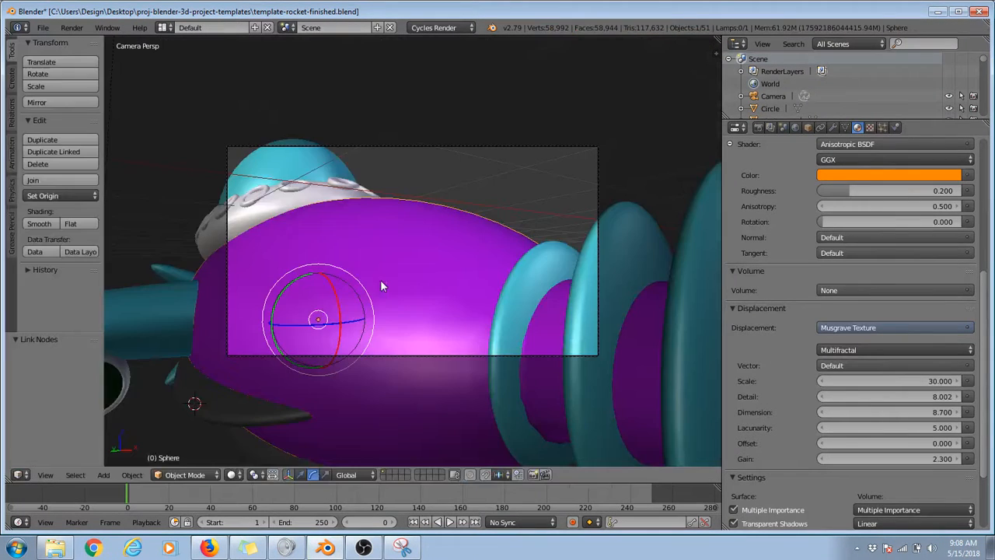
Step: Undo the displacement Detail change and the camera move, and frame the whole rocket again
key("ctrl+z")
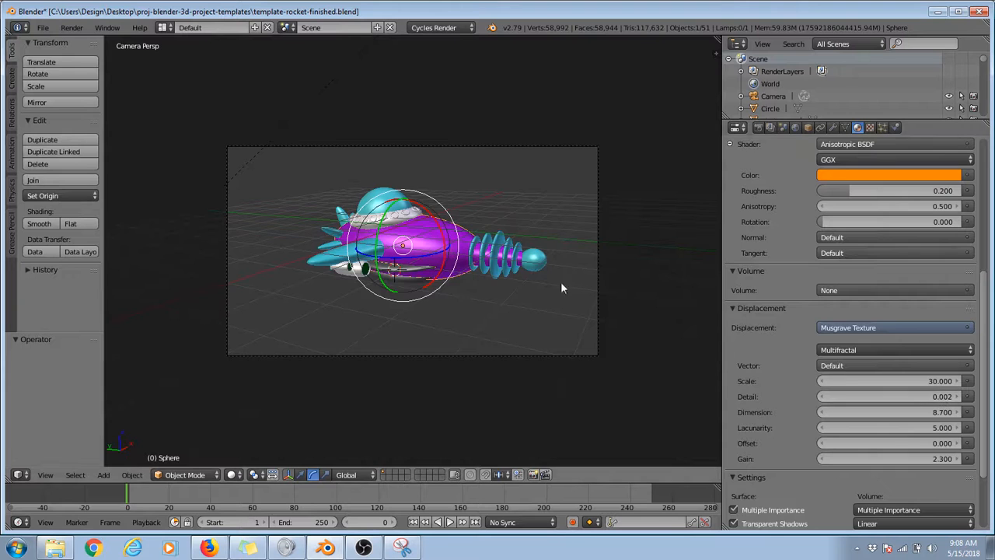
scroll(607, 298, "up", 5)
scroll(606, 299, "down", 7)
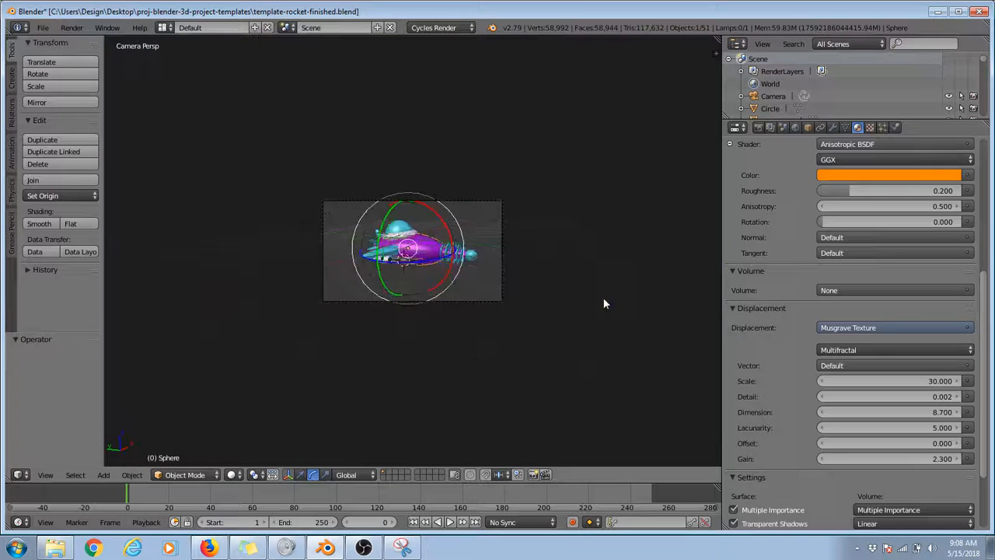
scroll(605, 303, "up", 3)
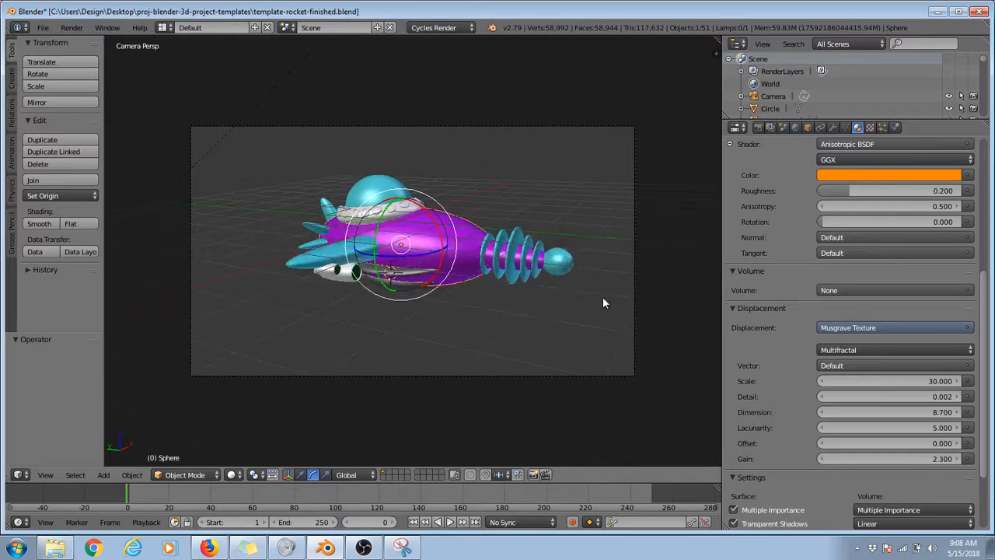
scroll(603, 302, "up", 2)
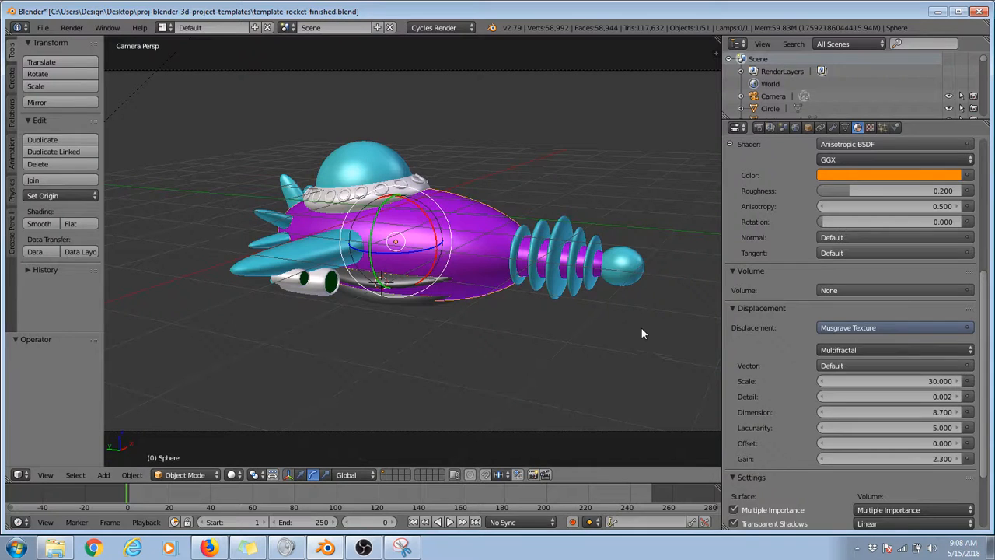
Step: Review the material settings of the cockpit dome, the wing and the engine's glowing exhaust
scroll(805, 249, "up", 4)
scroll(806, 267, "up", 4)
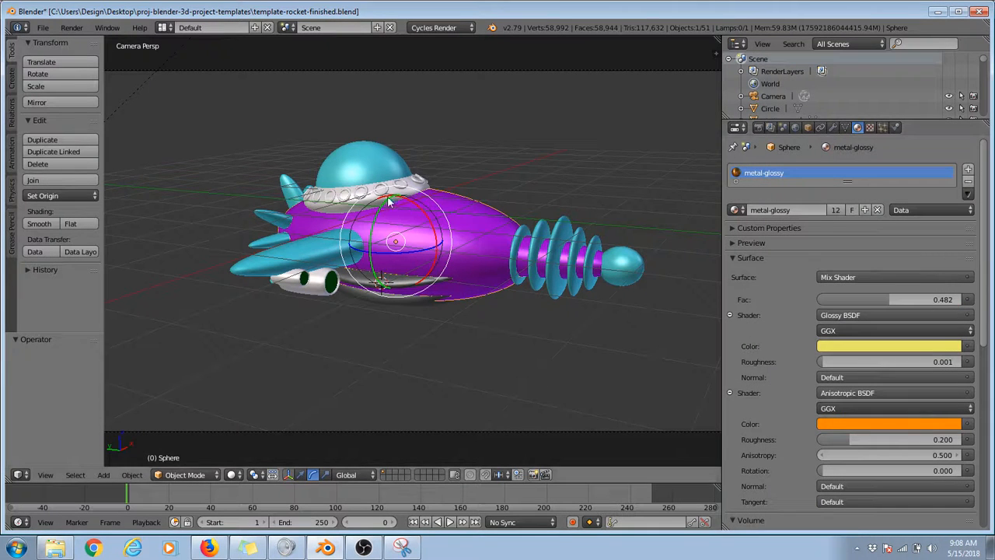
right_click(347, 148)
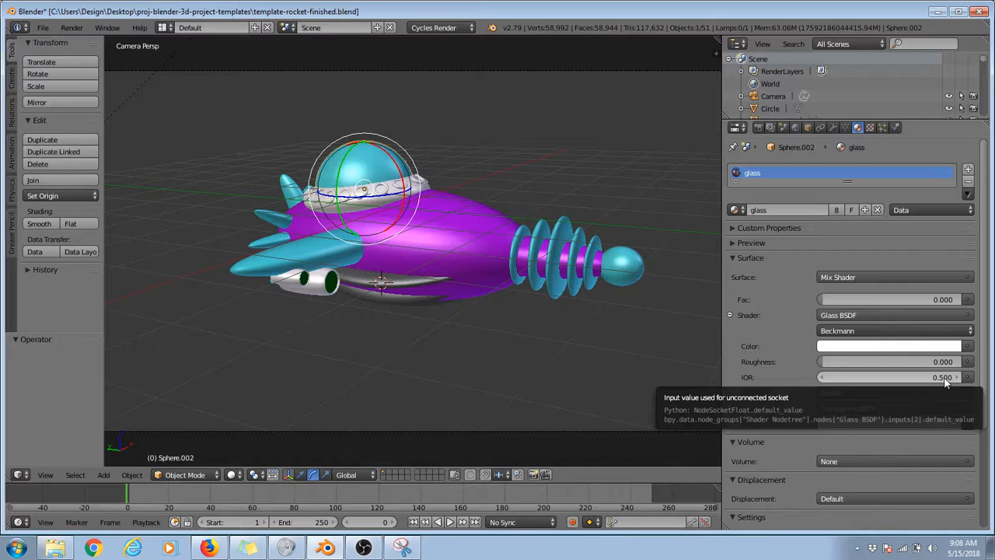
right_click(316, 253)
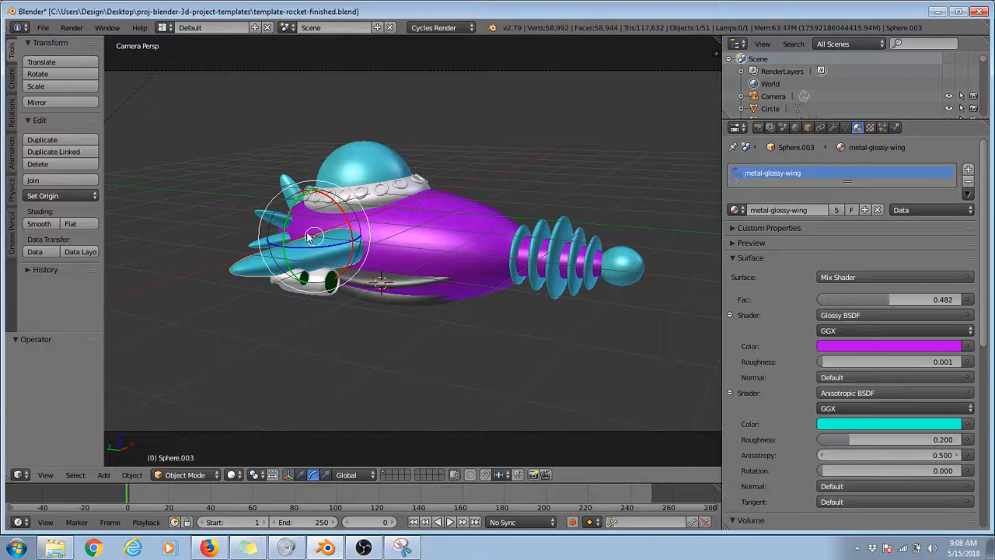
right_click(335, 287)
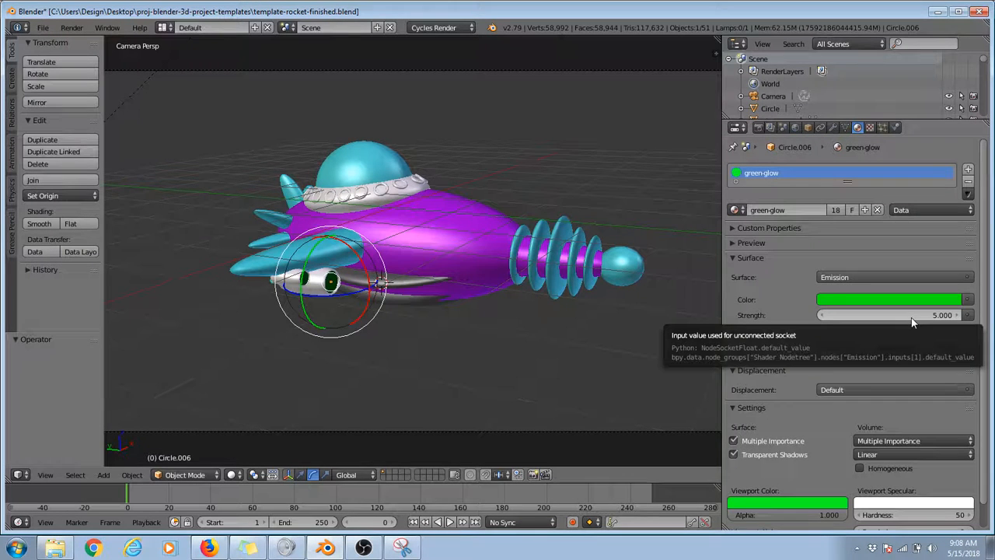
Step: Compare the materials of the trim strip under the hull and the small rings around the dome's base
right_click(393, 286)
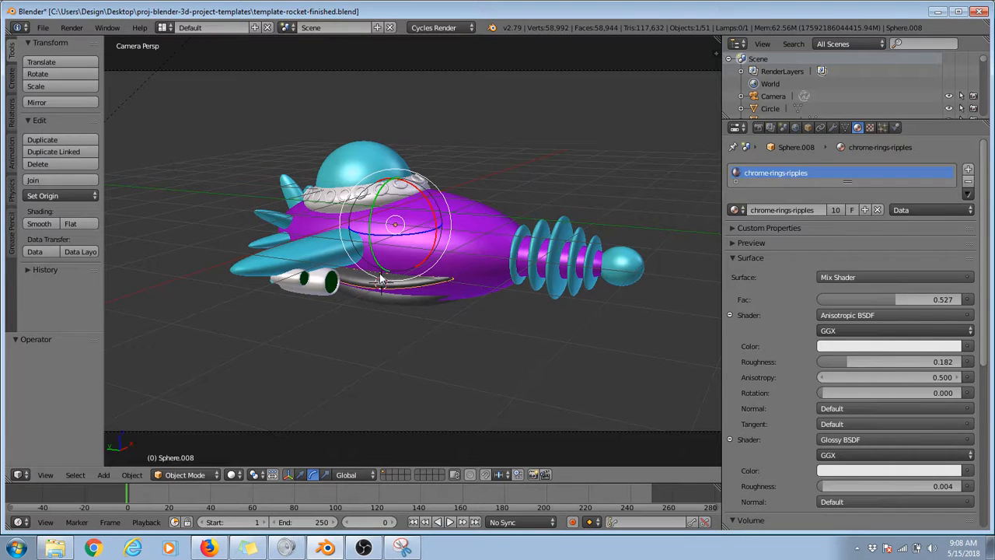
right_click(411, 196)
right_click(394, 204)
right_click(384, 196)
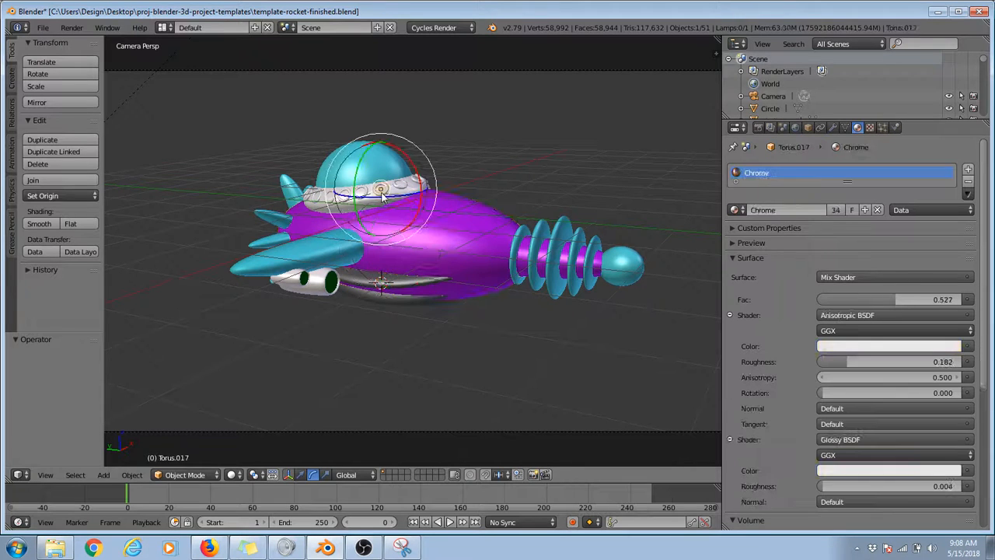
Step: Examine the Magic Texture displacement of the lower trim strip's material and test-render its ripples
right_click(402, 286)
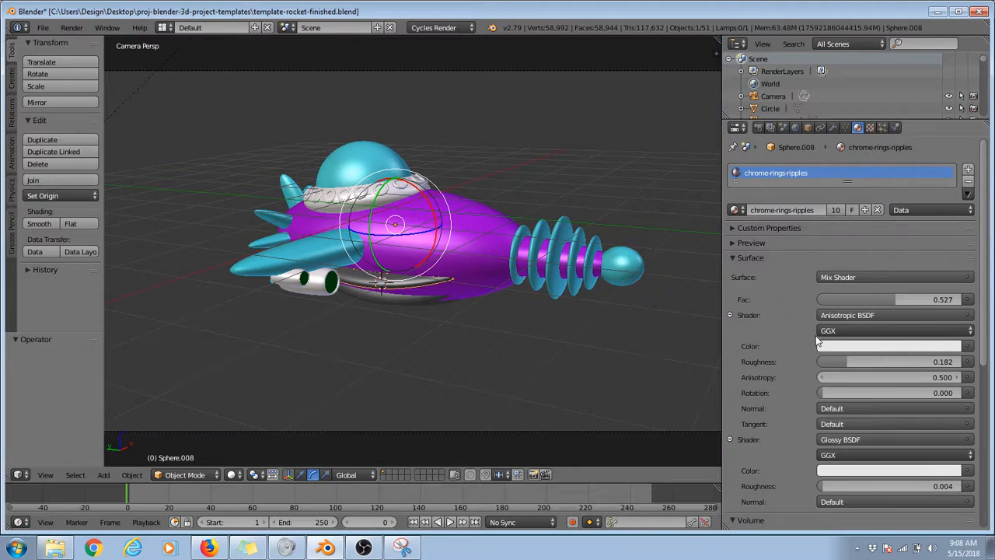
scroll(831, 384, "down", 4)
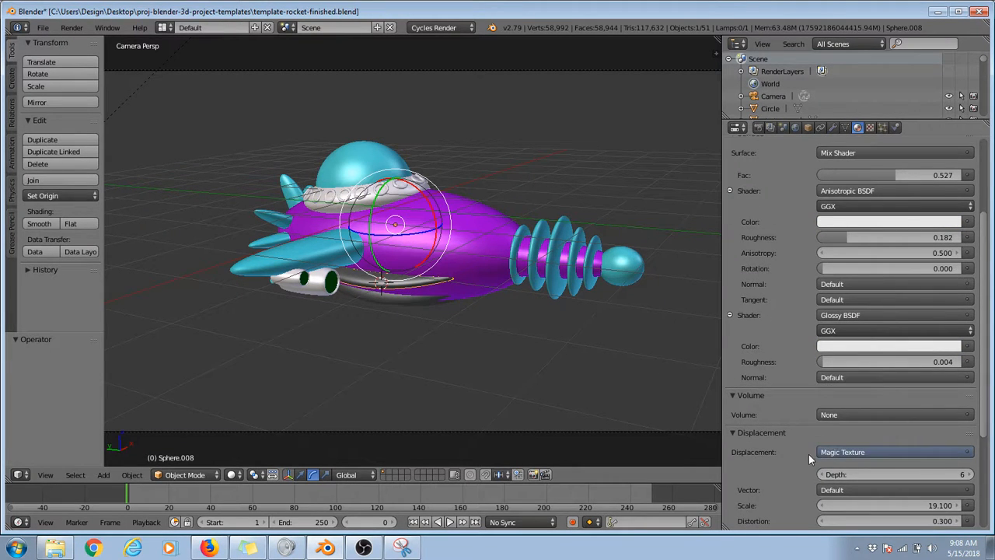
scroll(809, 454, "down", 2)
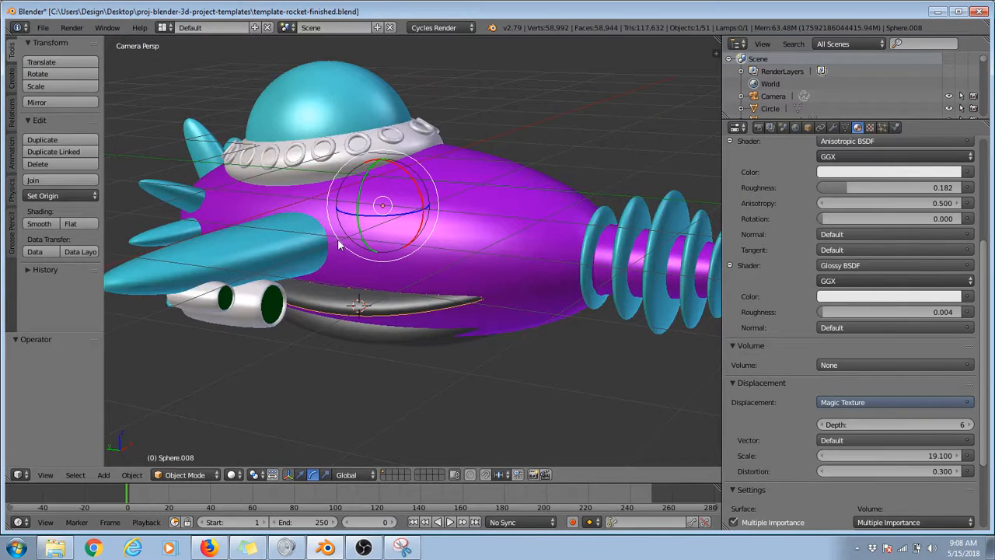
key("F12")
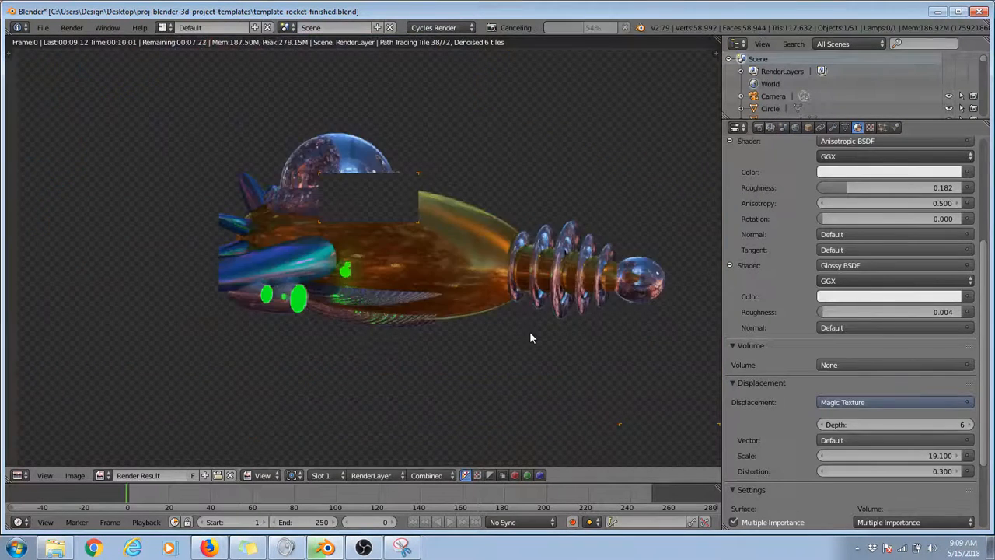
key("Escape")
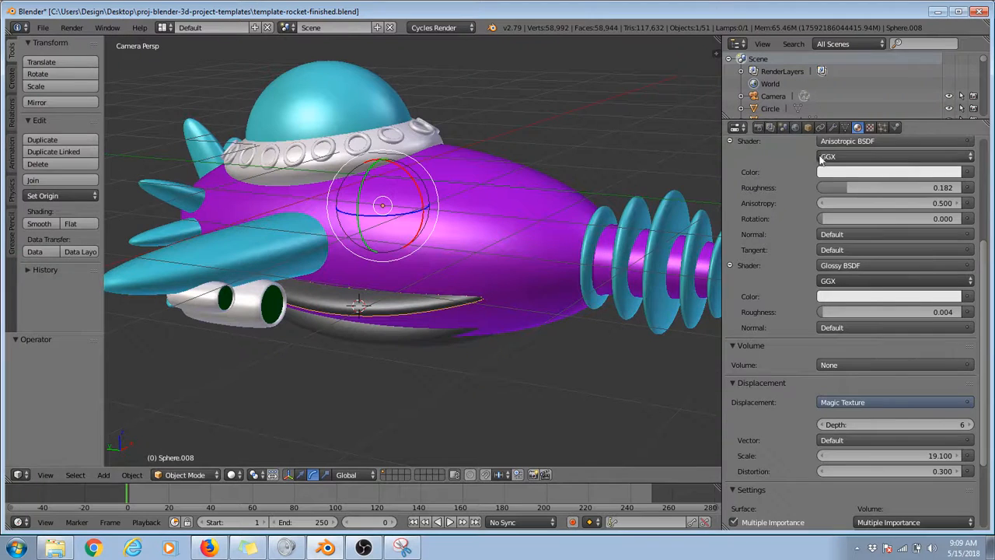
Step: Add a monkey head, move it below the rocket's wing and trackball-rotate it about -21° and -58° so its face turns toward the camera
key("shift+z")
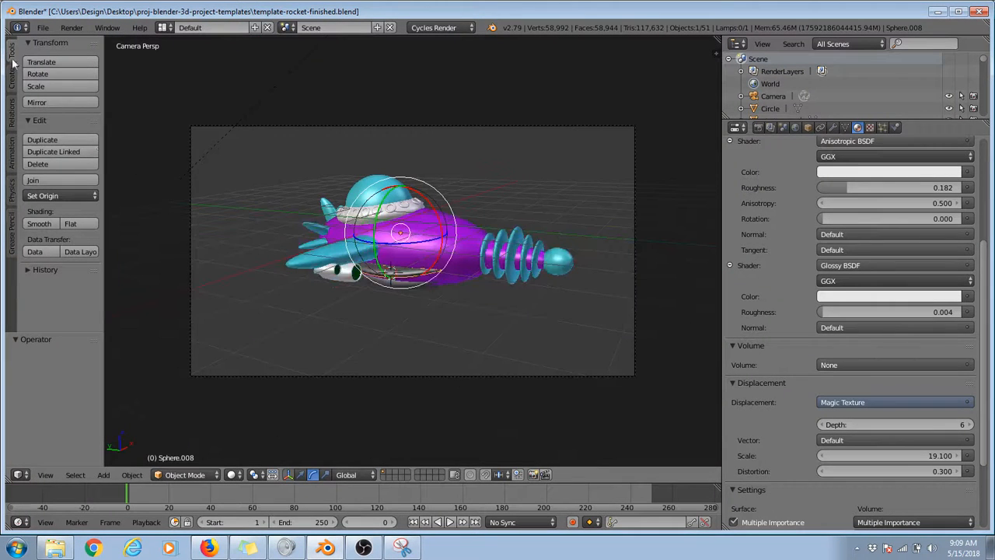
left_click(11, 78)
left_click(74, 190)
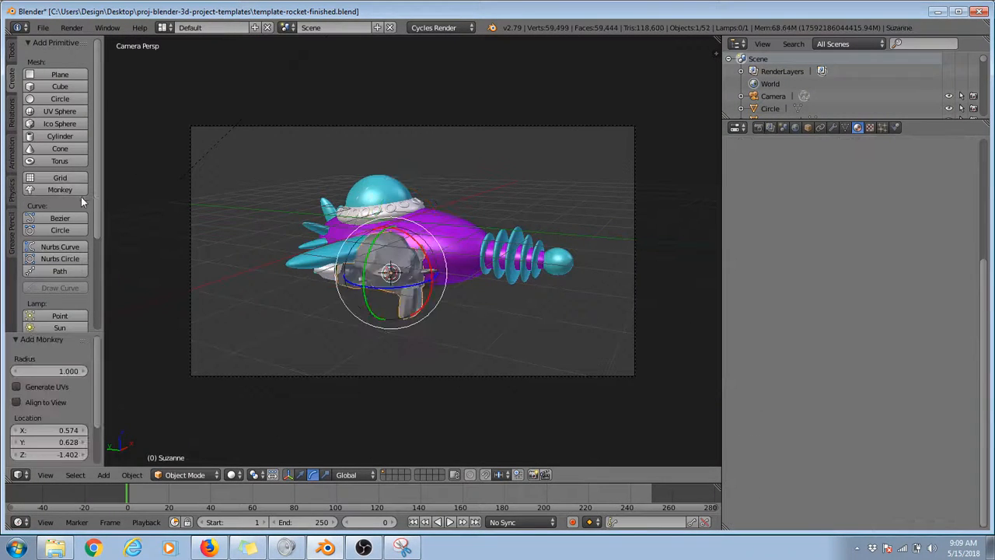
key("g")
left_click(405, 246)
key("r")
key("r")
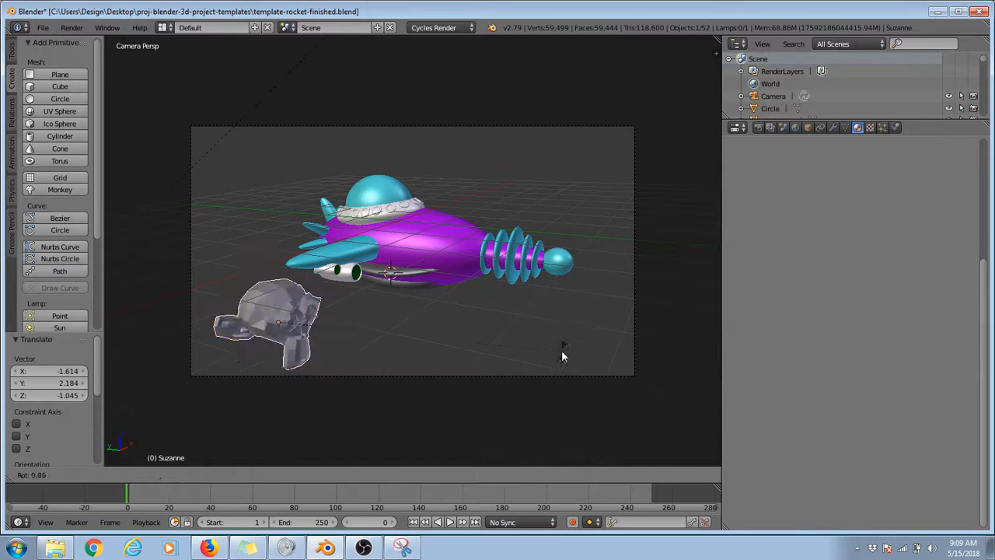
left_click(507, 330)
Step: Smooth the monkey head with a Subdivision Surface modifier and smooth shading
left_click(833, 128)
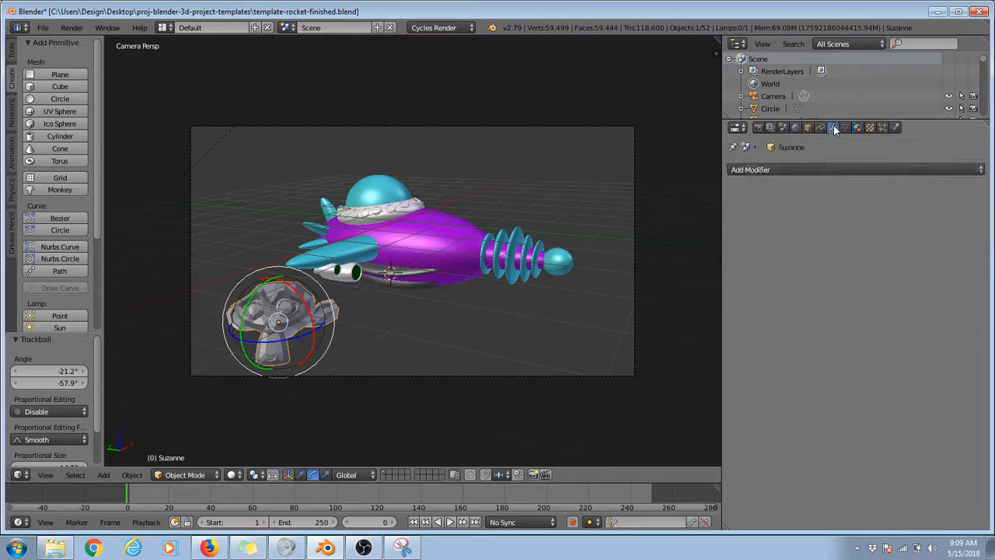
left_click(804, 170)
left_click(753, 379)
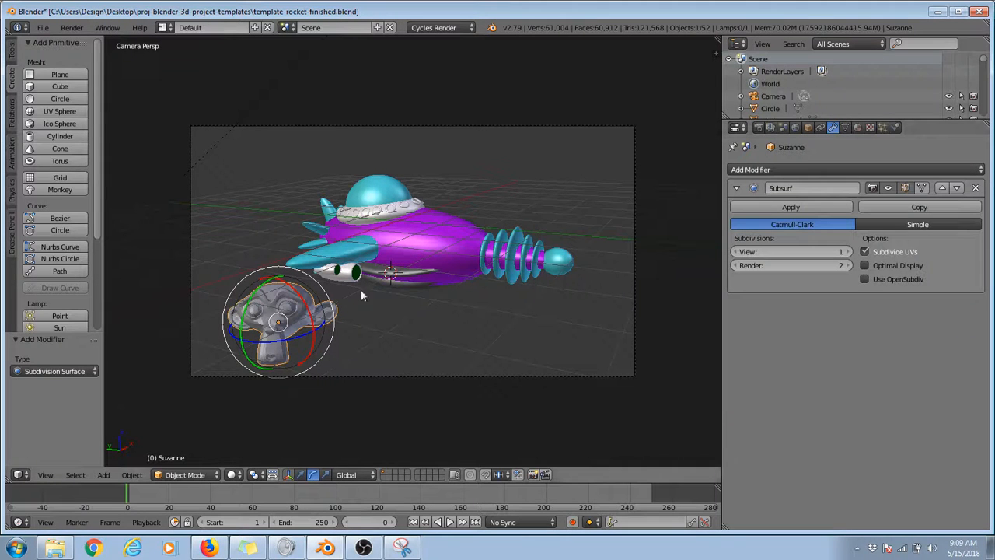
left_click(12, 51)
left_click(39, 224)
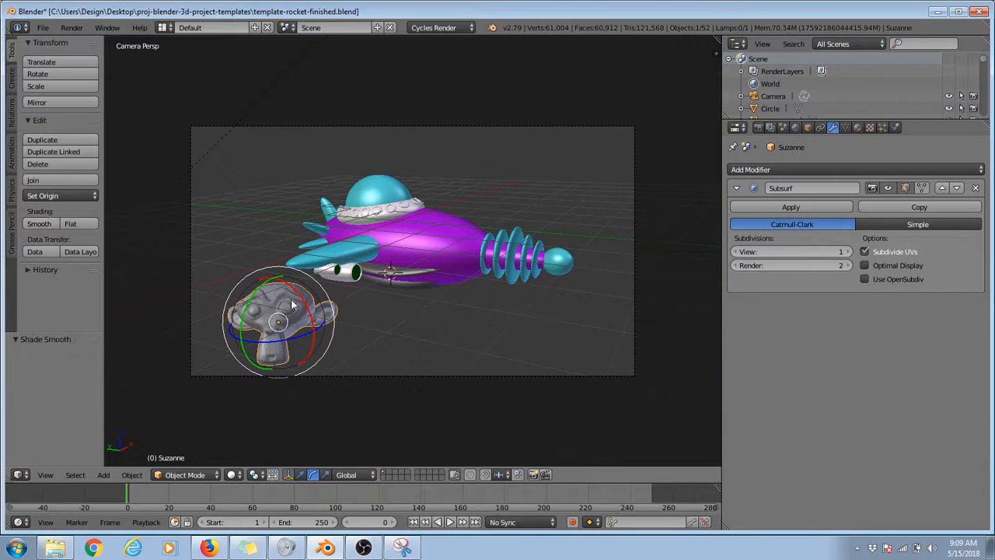
Step: Move the monkey head beside the cockpit dome, about X 2.8, Y -3.6, Z 2.3, and start a test render
left_click(857, 127)
key("g")
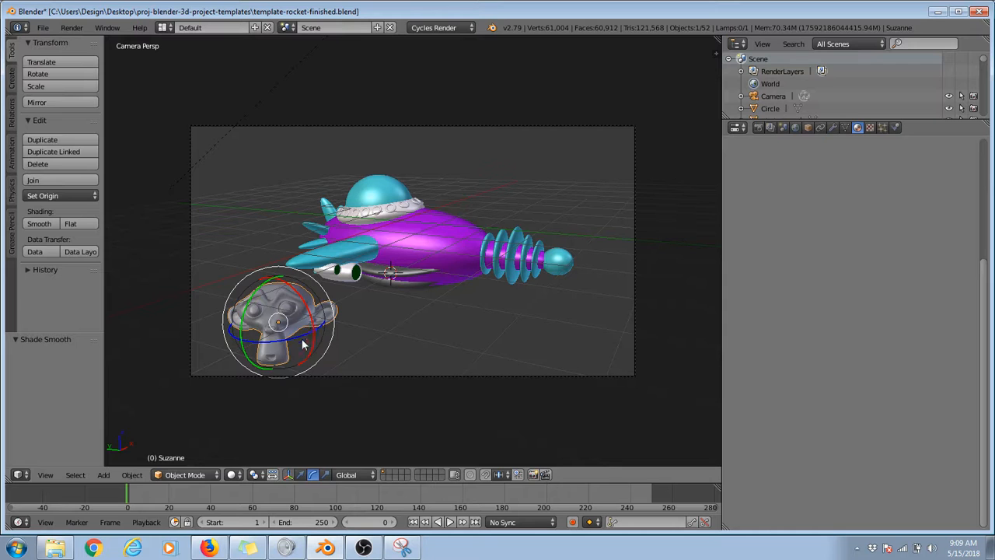
left_click(483, 222)
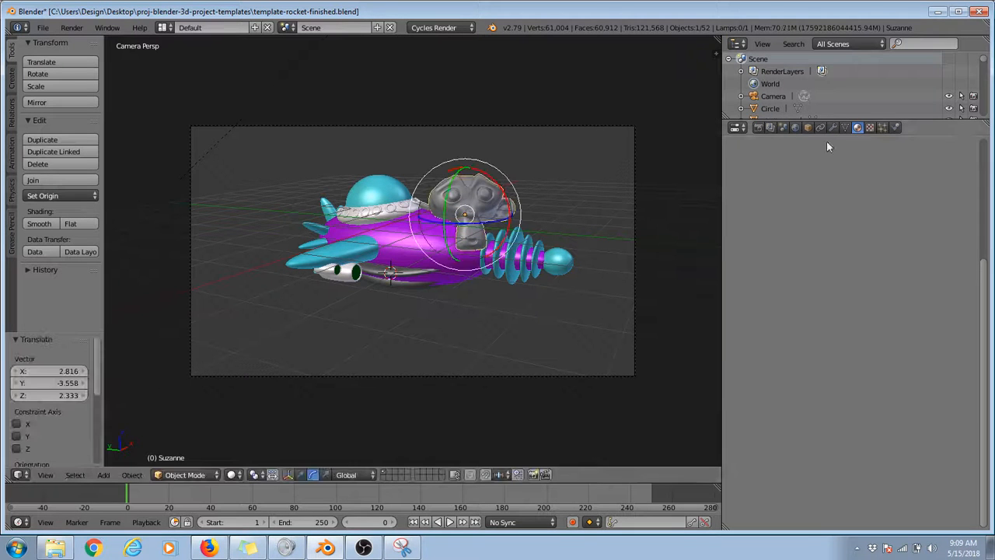
key("F12")
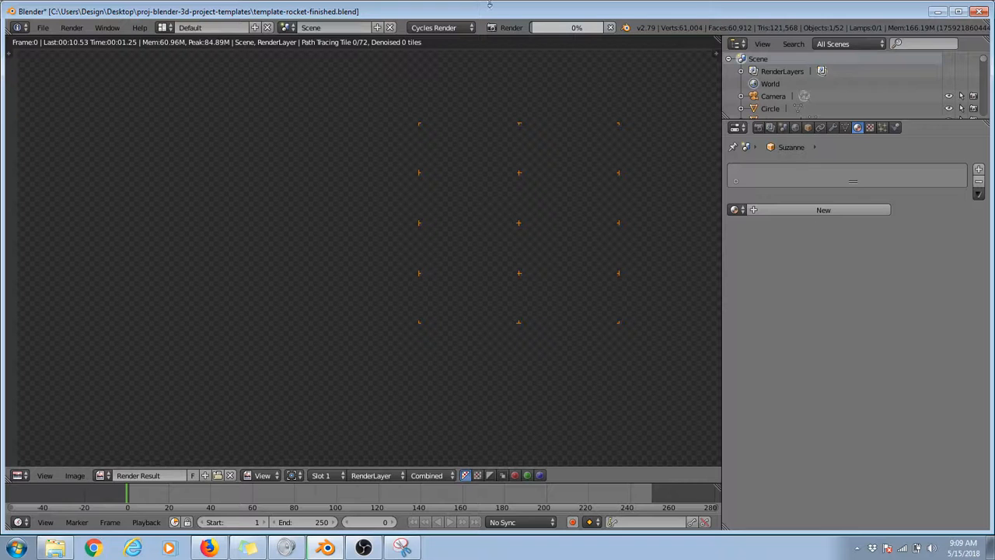
key("Escape")
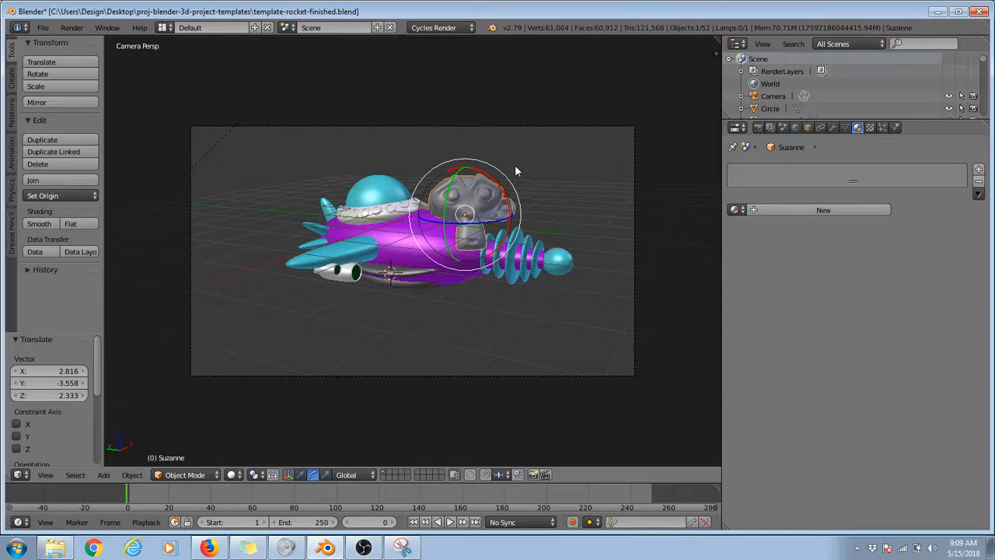
Step: Give the monkey head a new Diffuse BSDF material coloured bright green and test-render it
left_click(781, 209)
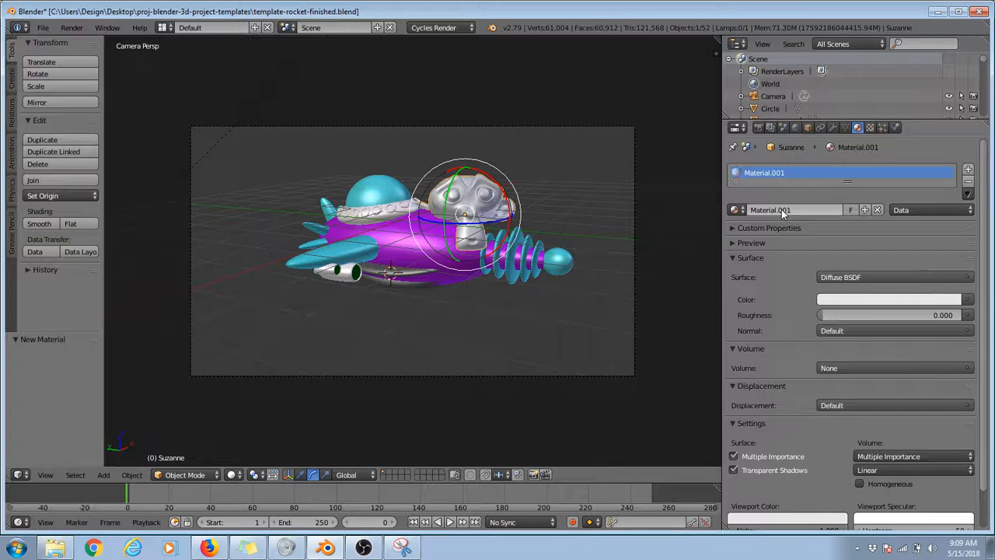
left_click(889, 299)
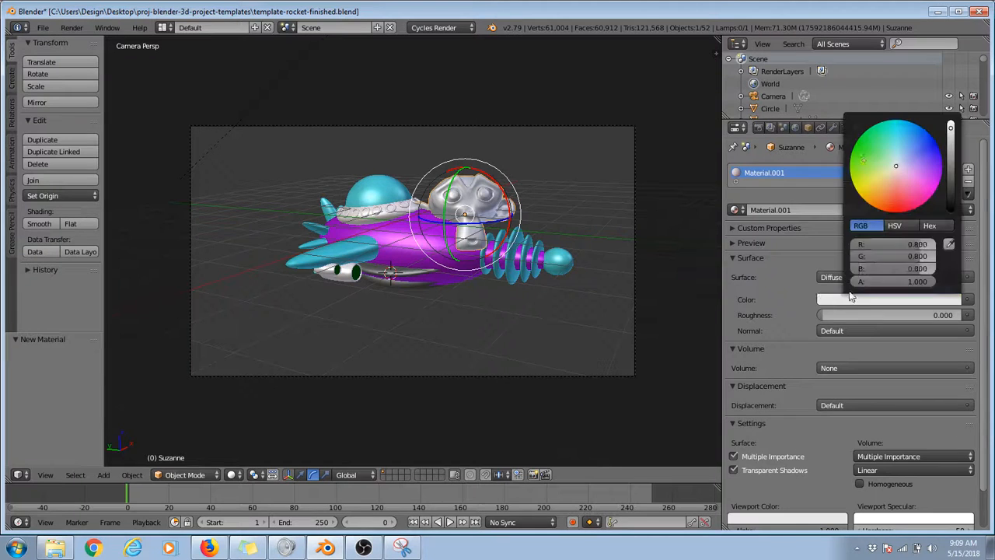
left_click(851, 154)
key("F12")
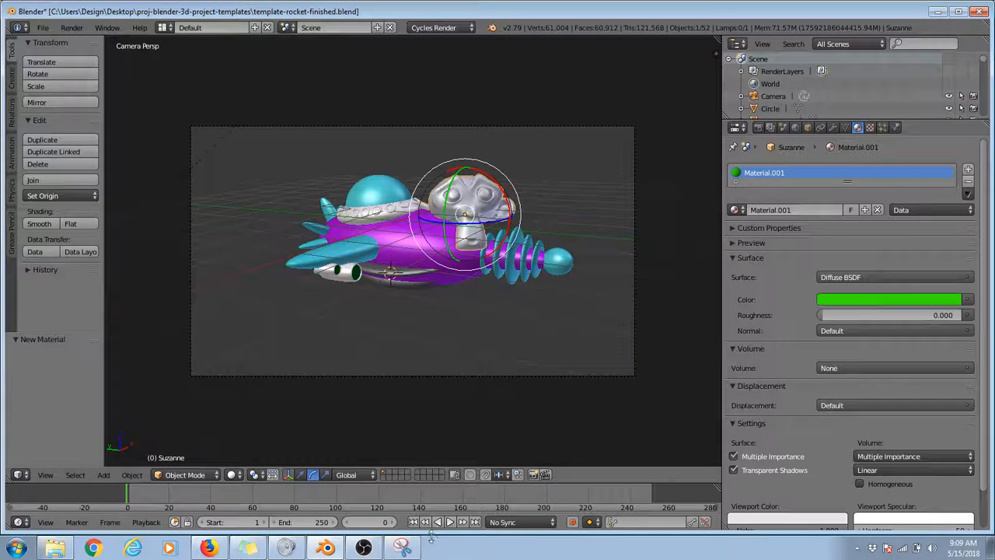
Step: Capture the material's Surface settings with Snipping Tool, mark the Diffuse BSDF shader with a red arrow, and return to Blender
left_click(402, 548)
left_click(982, 8)
left_click(708, 195)
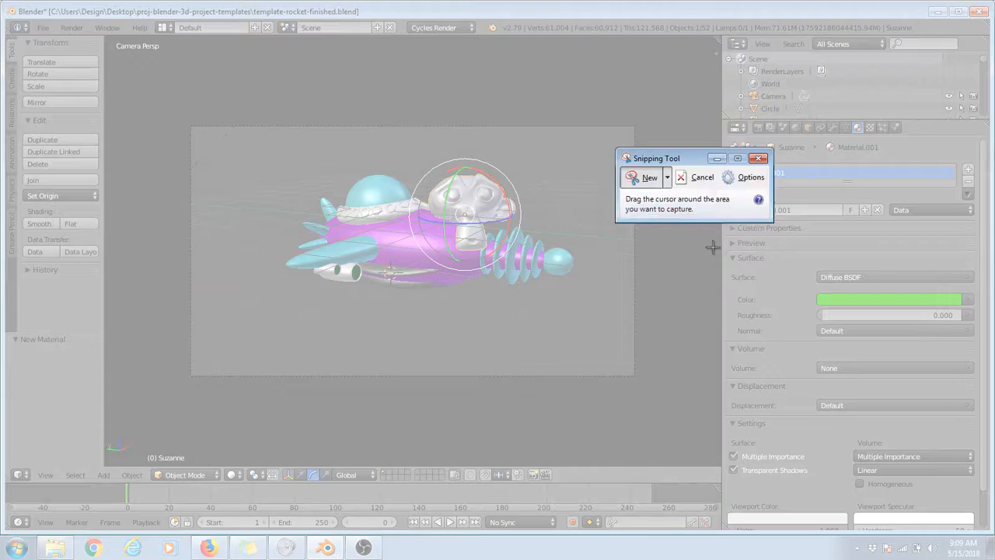
left_click_drag(712, 246, 994, 352)
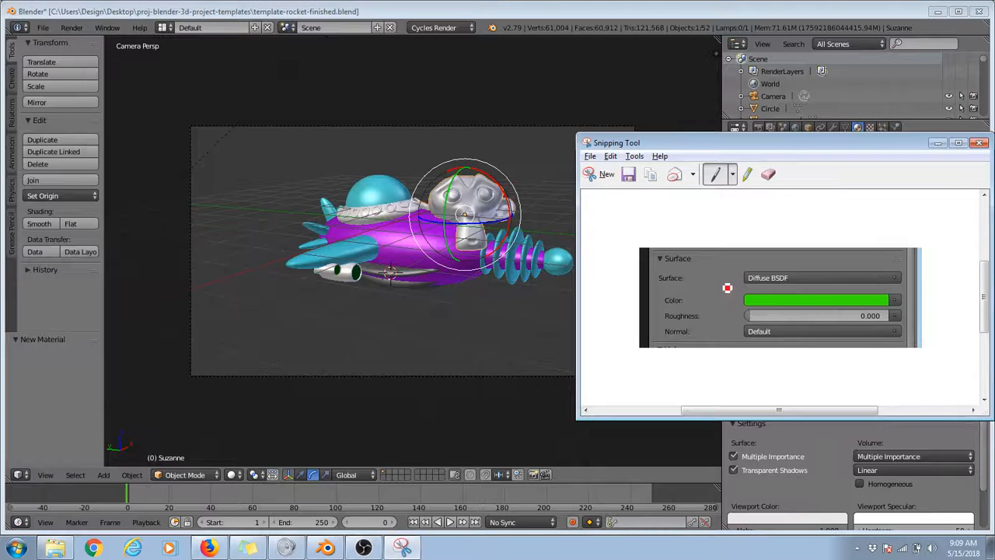
mouse_move(707, 277)
left_mouse_down()
mouse_move(730, 276)
mouse_move(724, 282)
left_mouse_up()
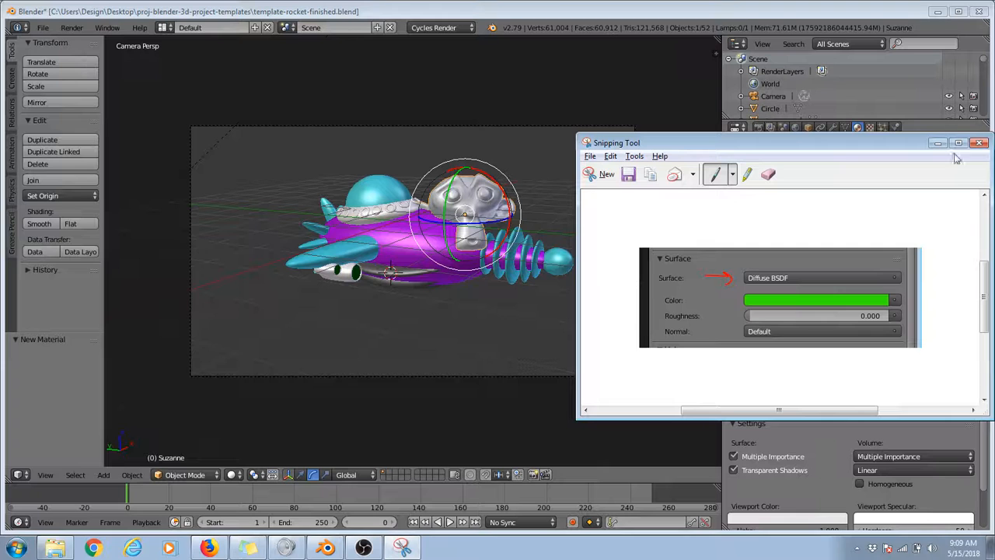
key("alt+Tab")
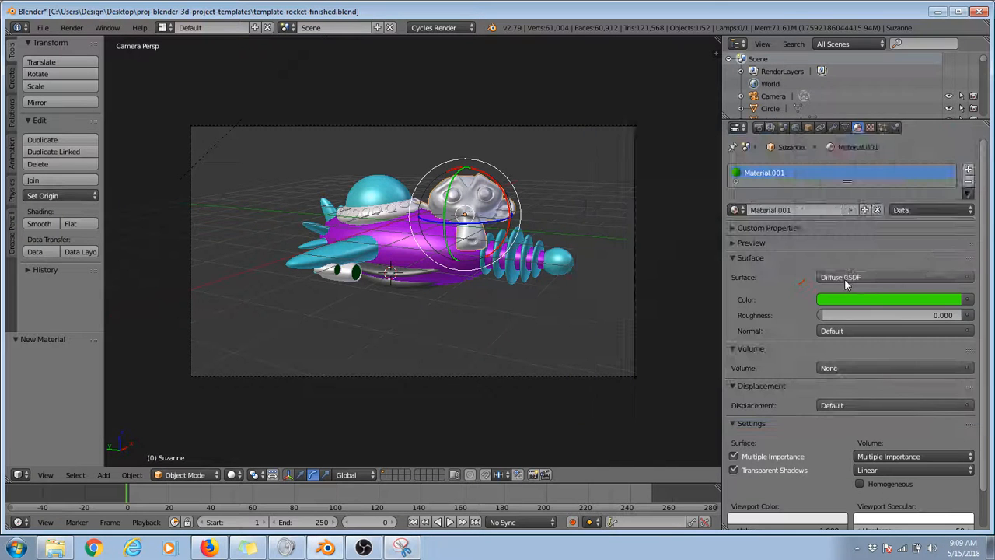
Step: Try the Toon BSDF shader on the monkey head, test-render it and check its component options
left_click(845, 278)
left_click(839, 199)
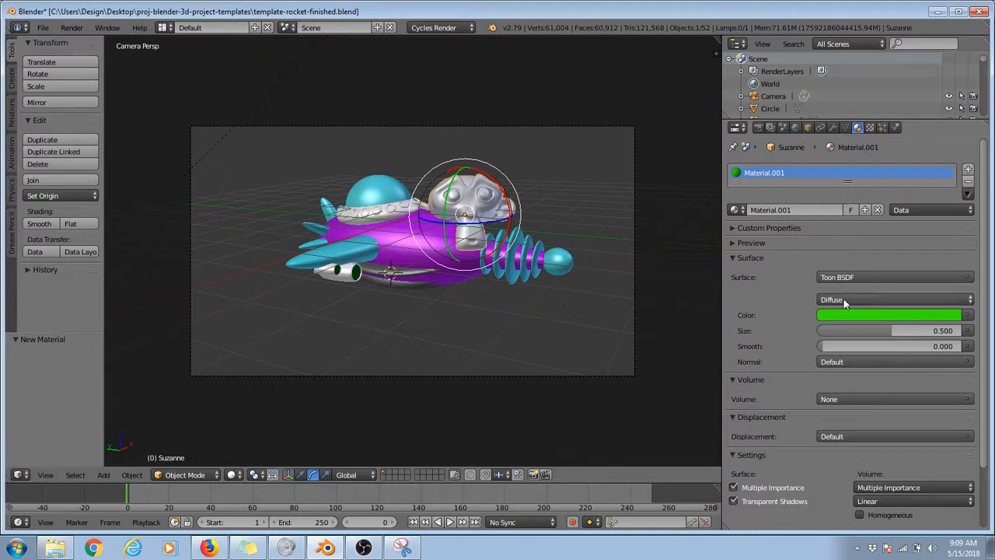
key("F12")
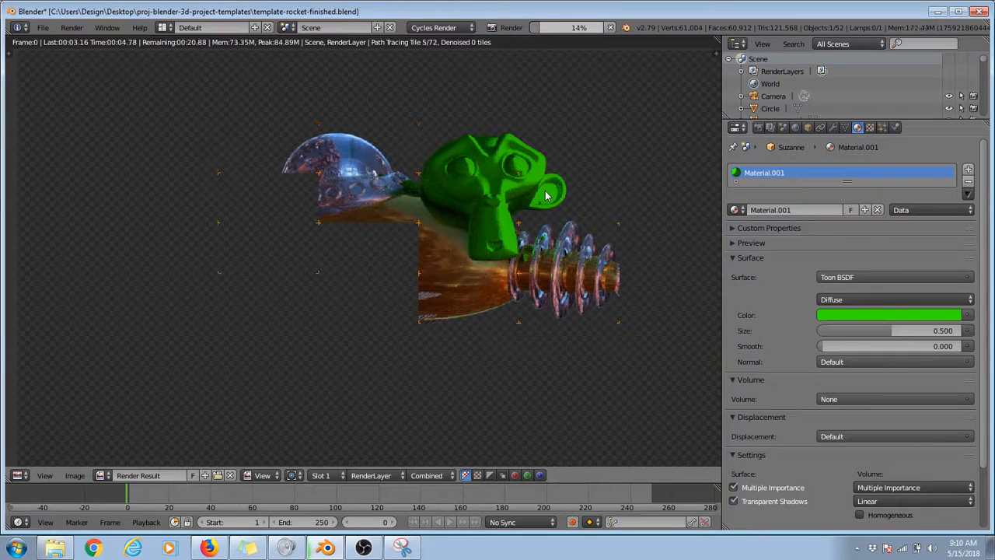
key("Escape")
left_click(858, 299)
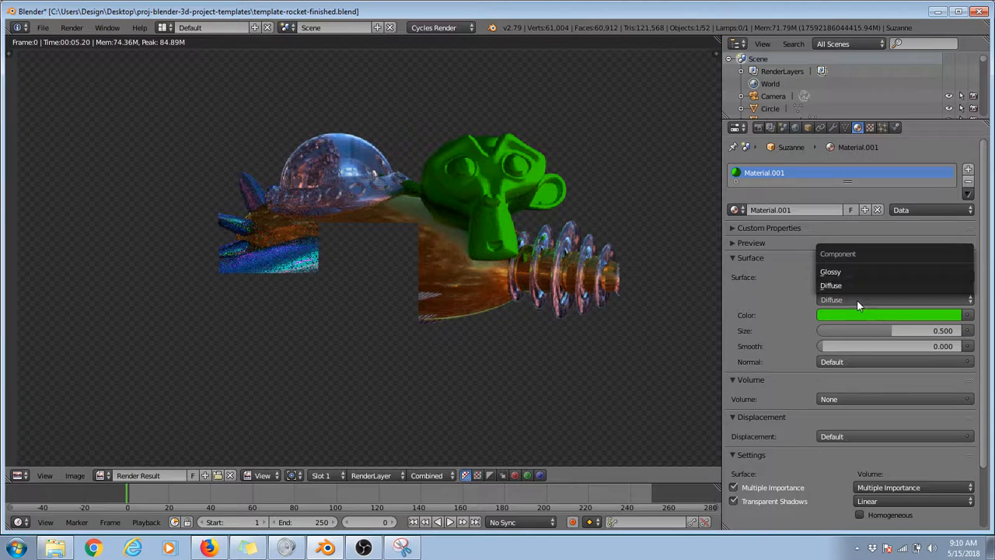
Step: Try the Glossy BSDF shader on the monkey head and start a test render
left_click(830, 277)
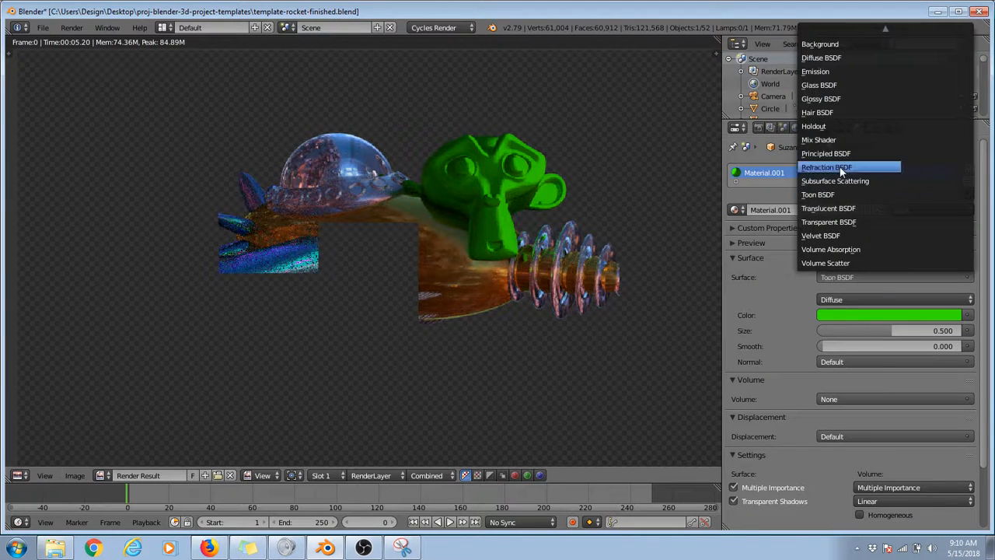
left_click(829, 100)
key("F12")
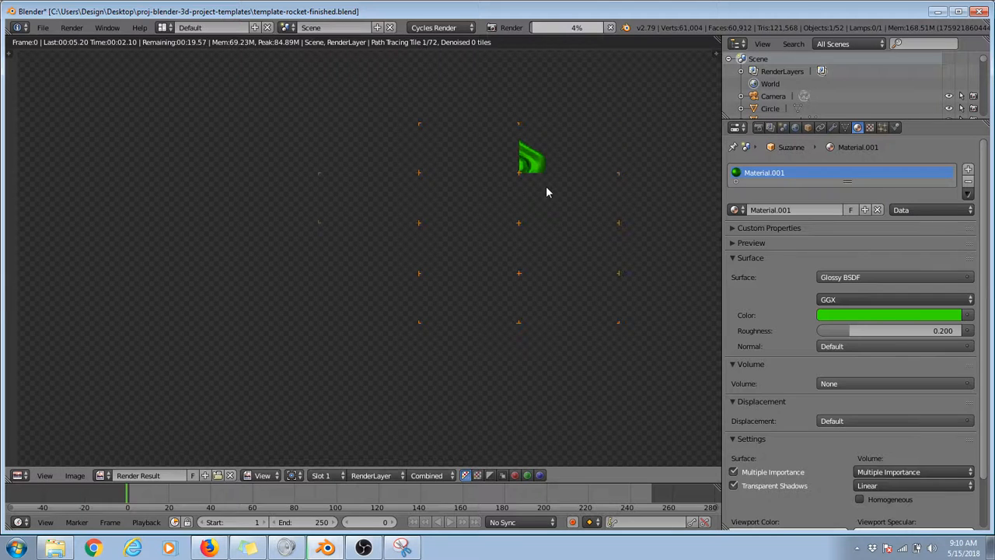
key("Escape")
key("Escape")
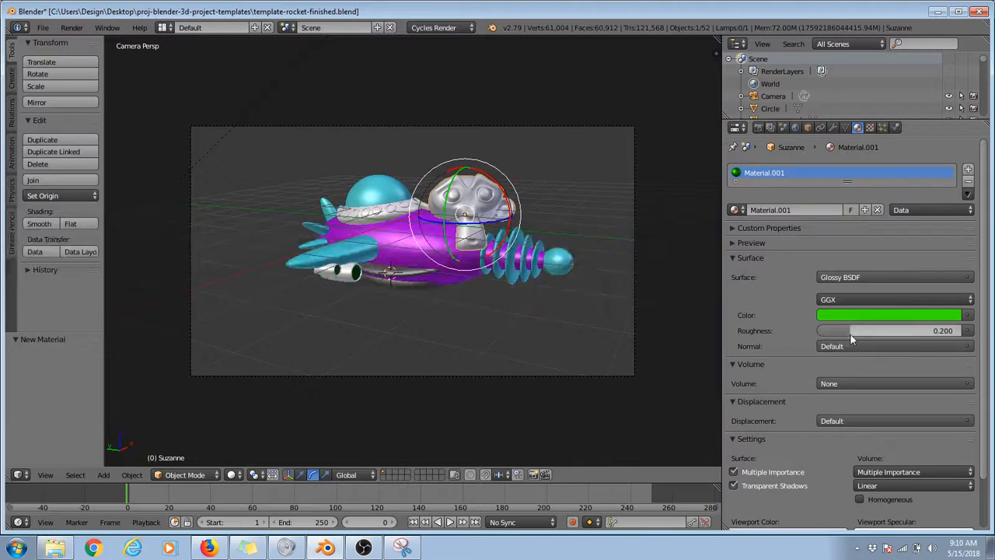
Step: Set the Glossy BSDF roughness to 0 and test-render the monkey head's reflections
left_click_drag(851, 333, 729, 331)
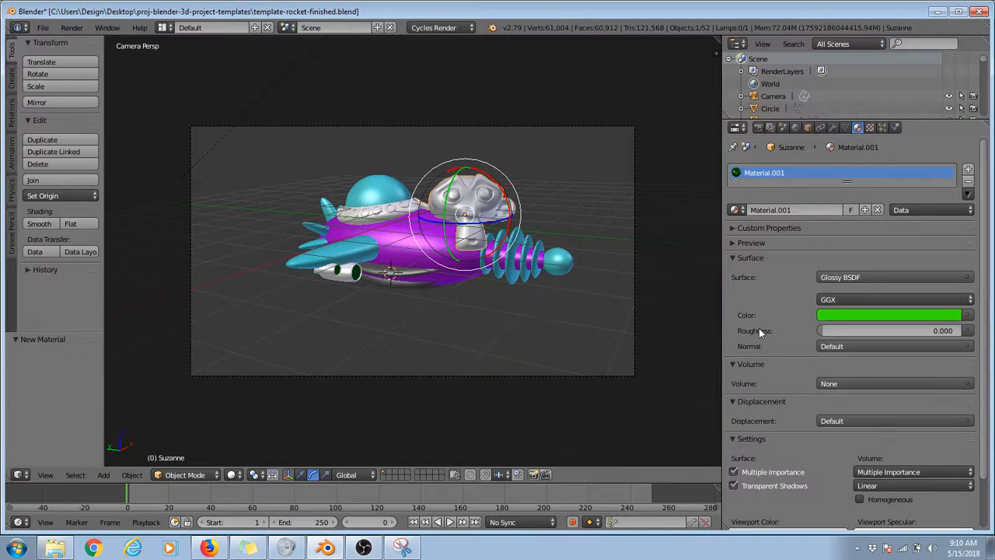
key("F12")
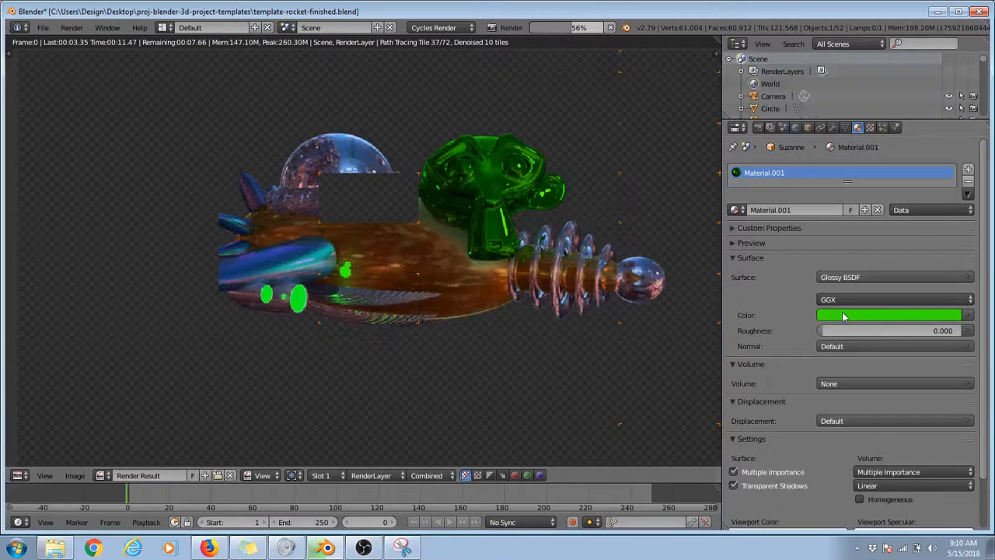
key("Escape")
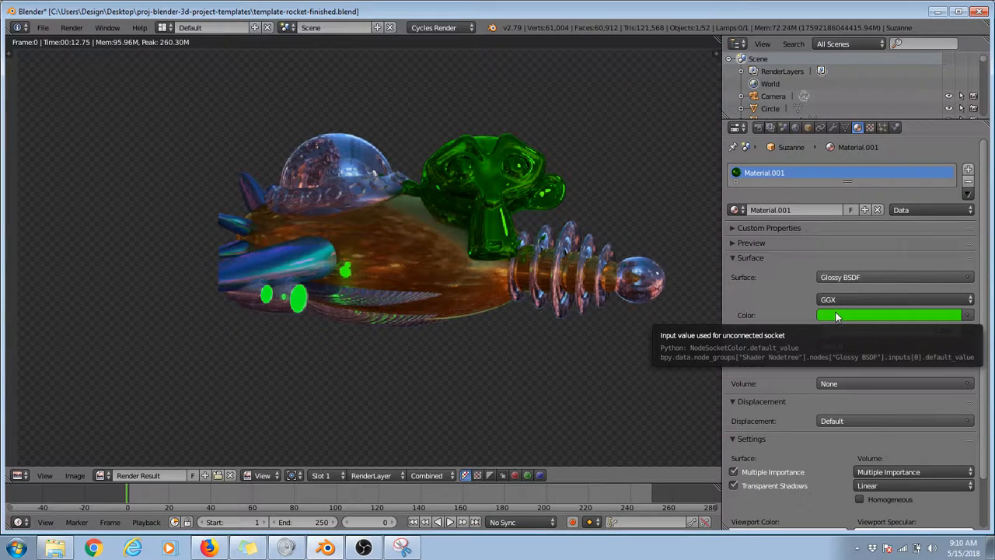
key("Escape")
Step: Change the monkey head's surface from a single shader to a Mix Shader
left_click(860, 280)
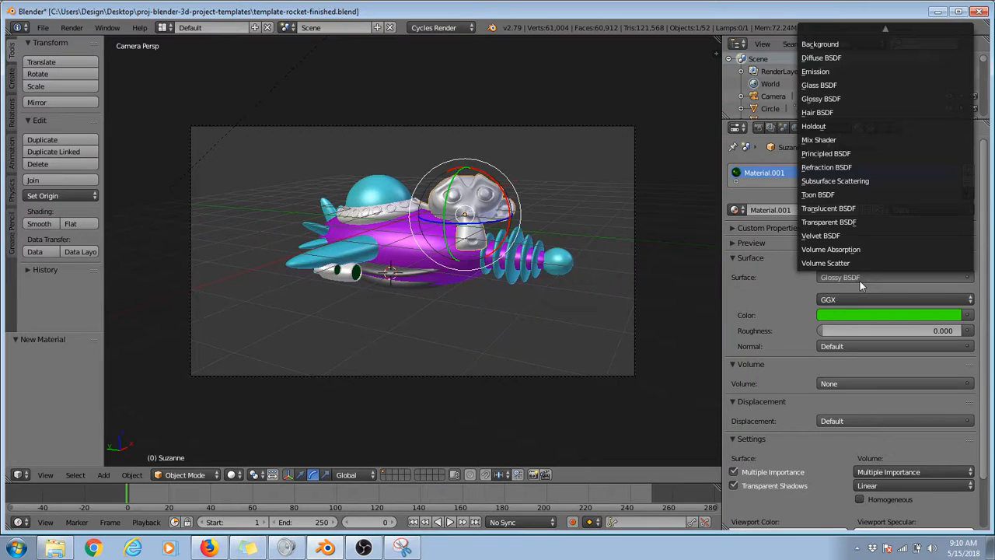
key("Escape")
left_click(867, 277)
scroll(837, 93, "up", 2)
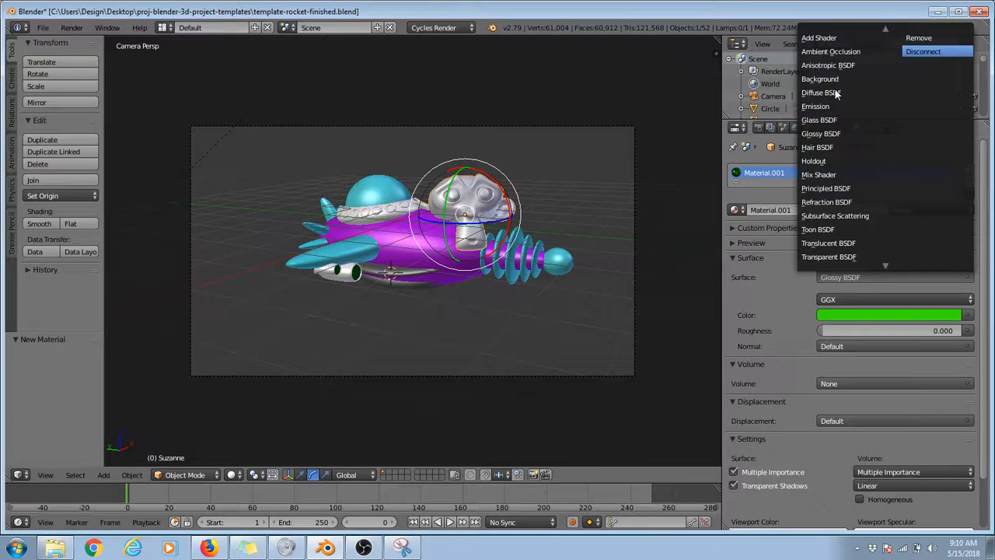
left_click(829, 175)
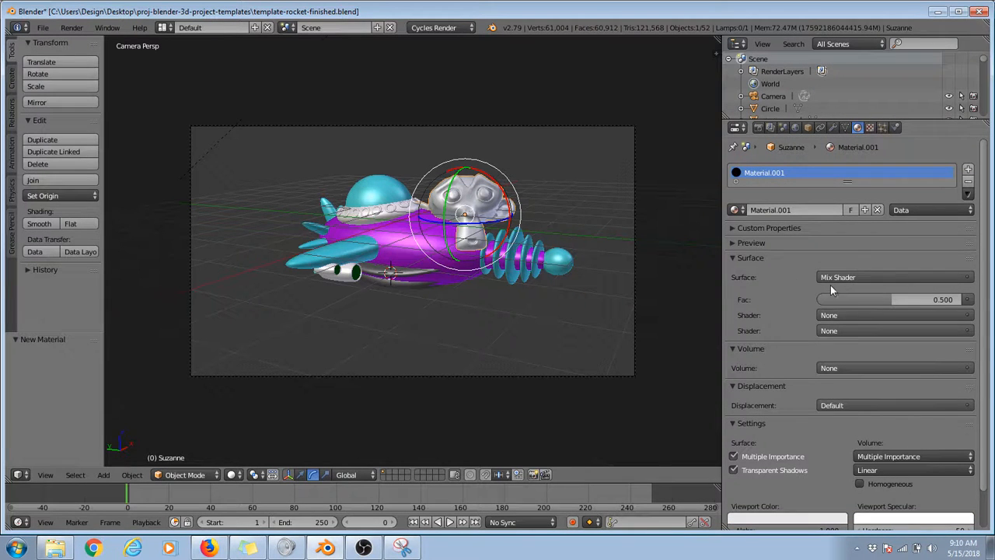
Step: Assign Glossy BSDF as the first and Diffuse BSDF as the second shader of the mix
left_click(832, 317)
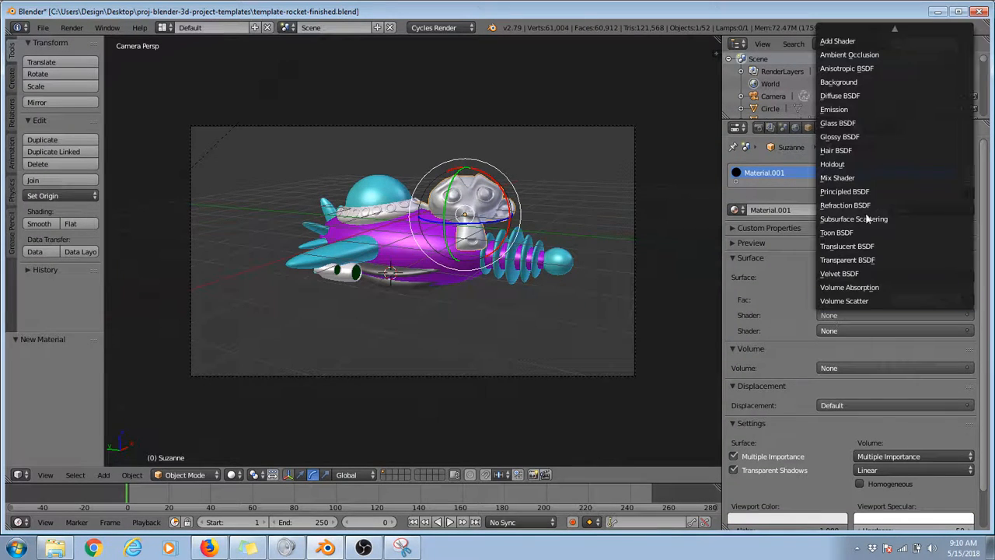
left_click(859, 137)
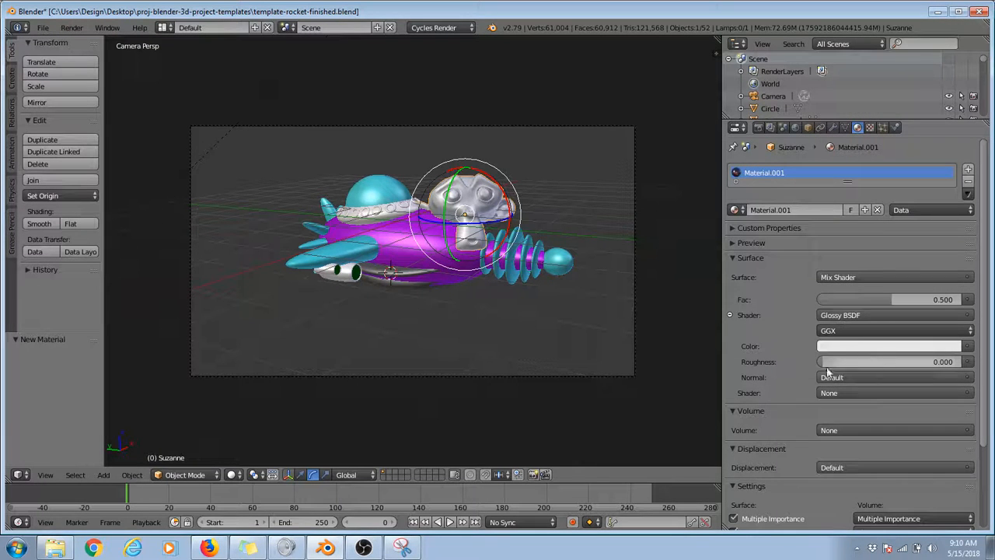
left_click(864, 393)
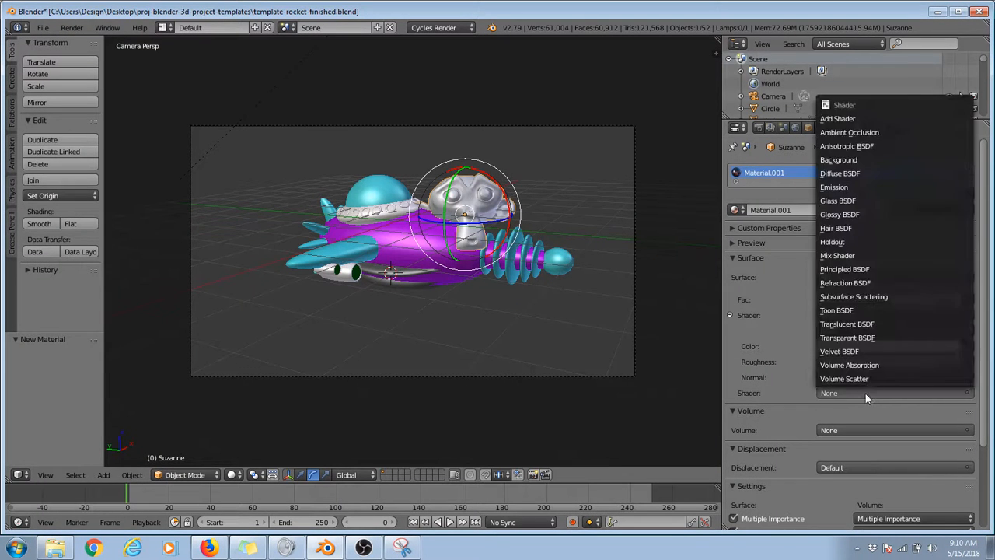
left_click(846, 172)
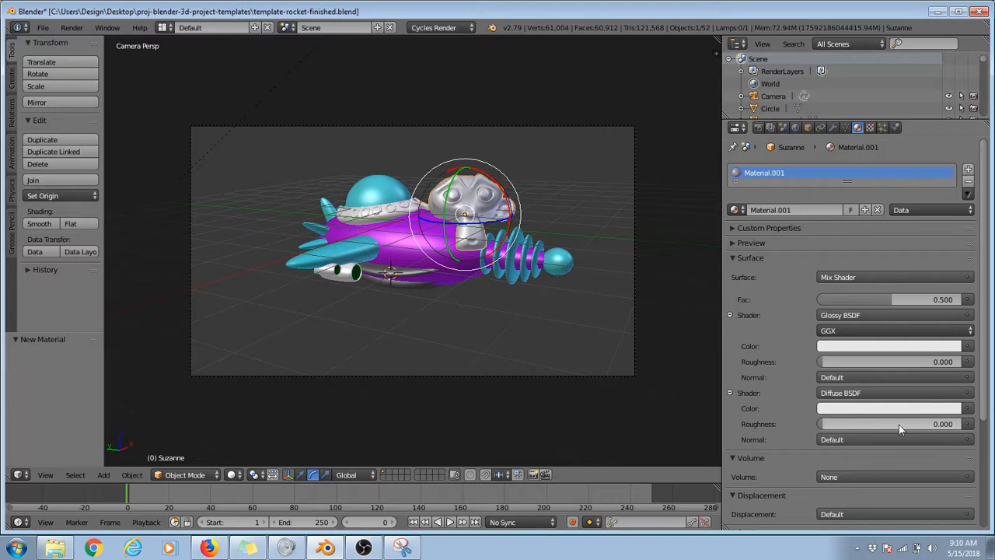
Step: Test-render the monkey head with the mixed glossy and diffuse material
key("F12")
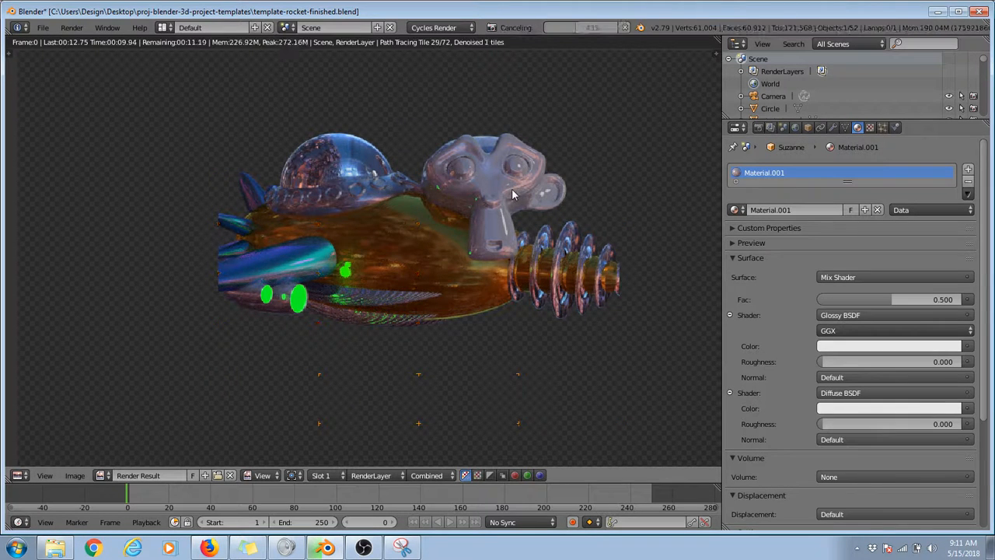
key("Escape")
scroll(765, 424, "down", 4)
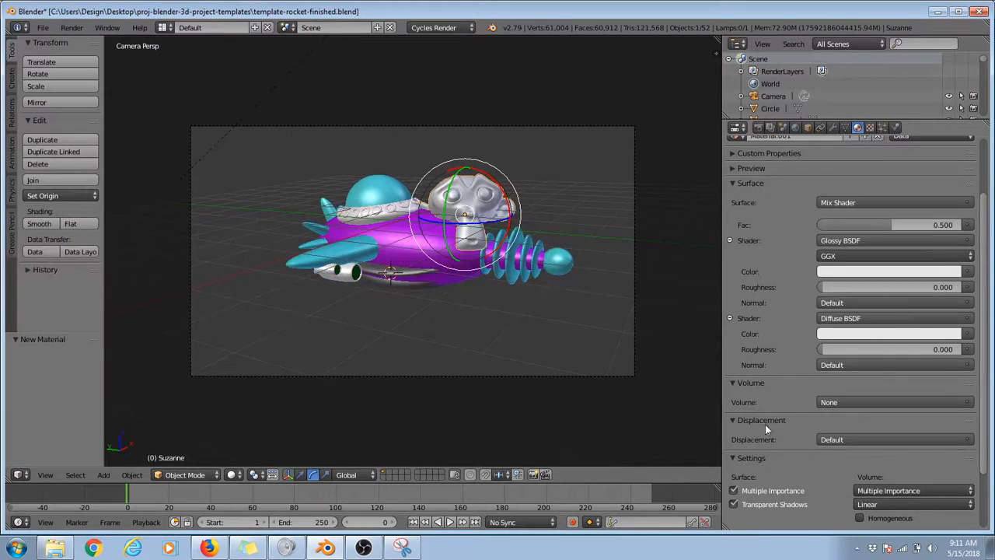
Step: Assign a Voronoi Texture as the displacement of the monkey head's material
left_click(849, 442)
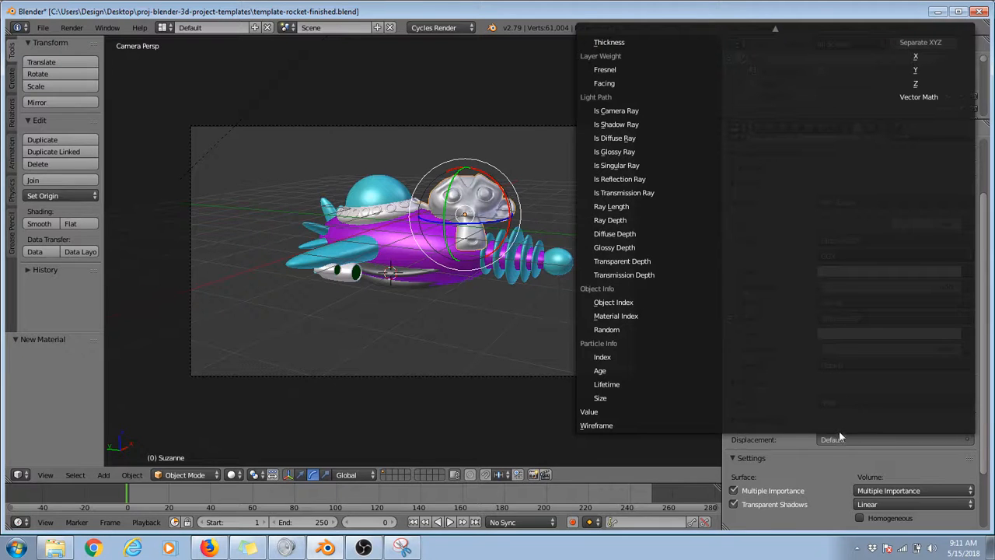
left_click(828, 441)
left_click(838, 439)
scroll(762, 143, "up", 16)
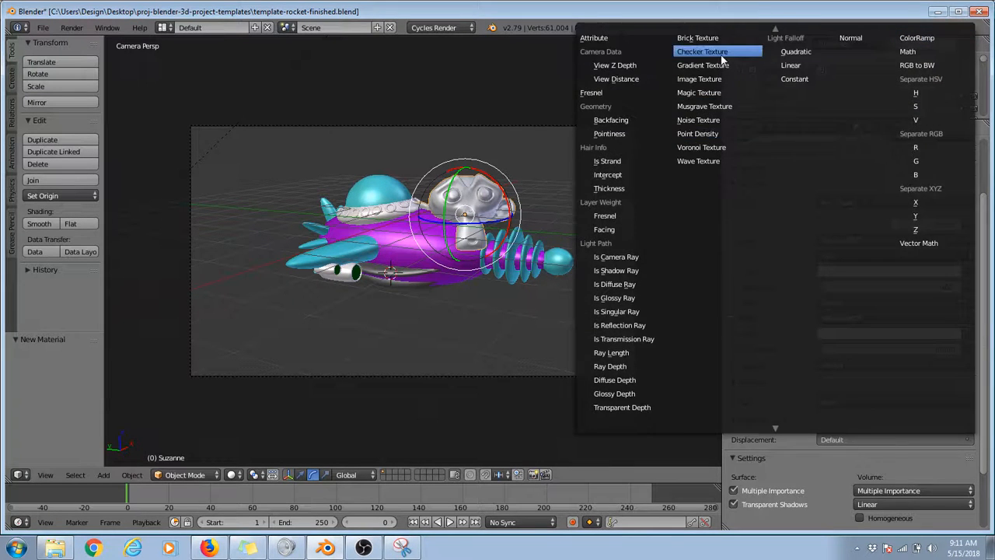
left_click(702, 147)
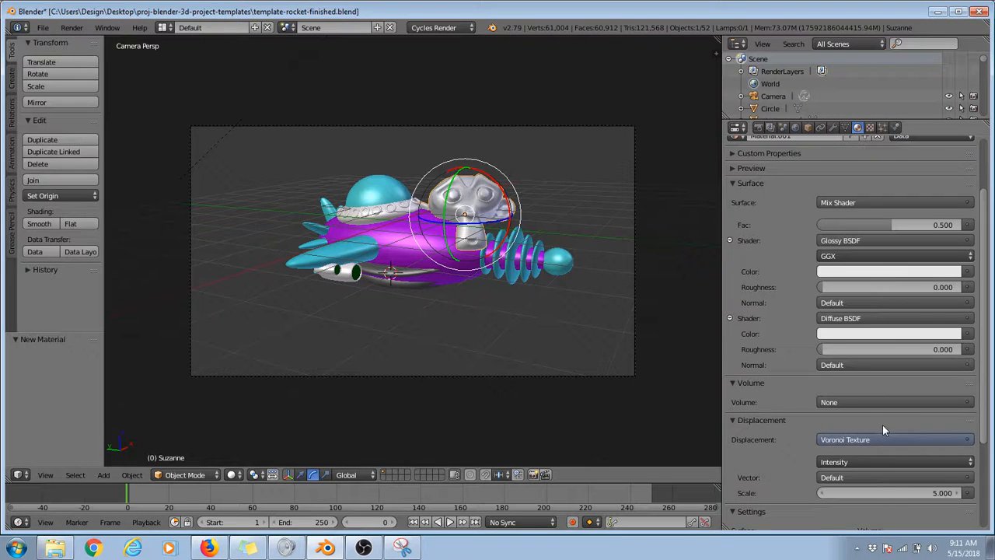
Step: Test-render the monkey head with the Voronoi displacement and inspect its surface
key("F12")
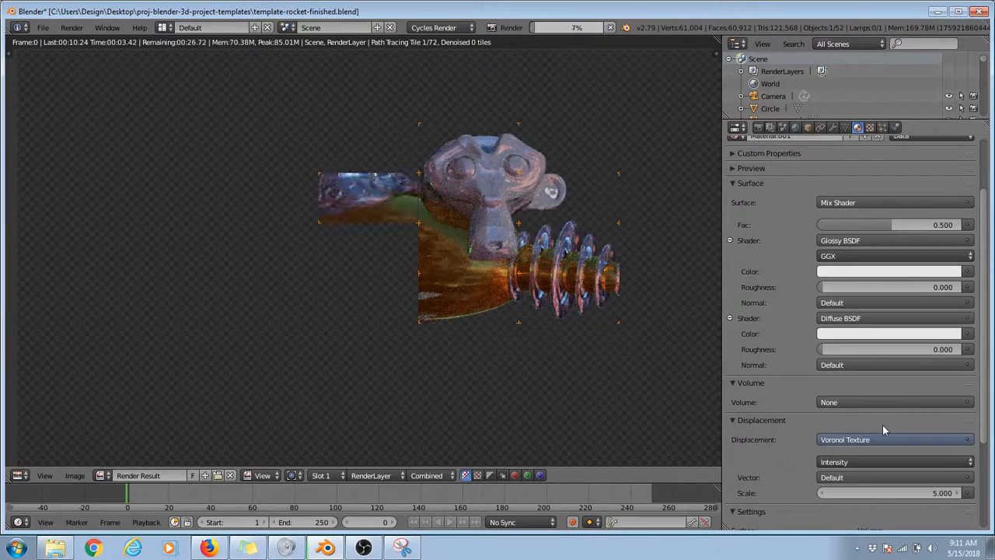
scroll(545, 145, "up", 3)
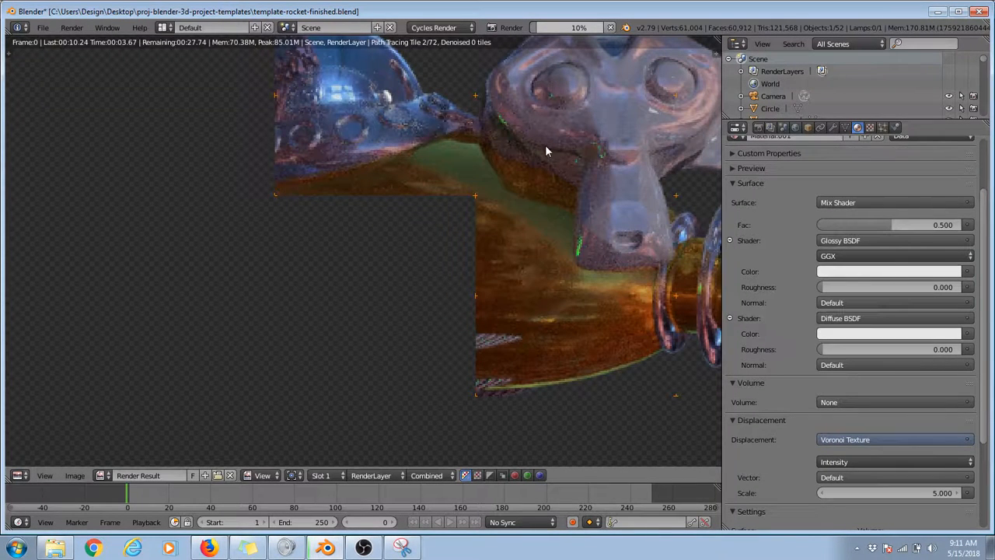
scroll(540, 163, "down", 3)
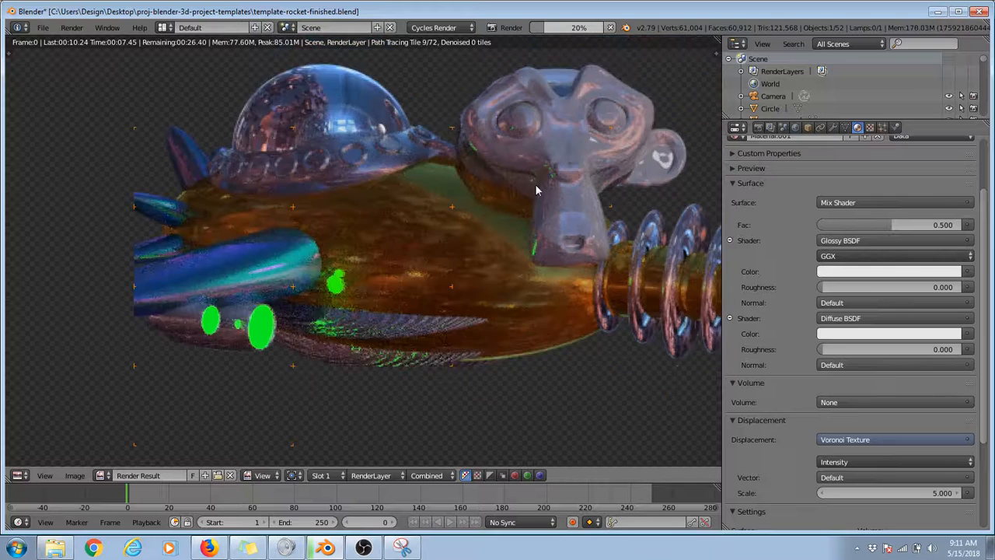
key("Escape")
key("Escape")
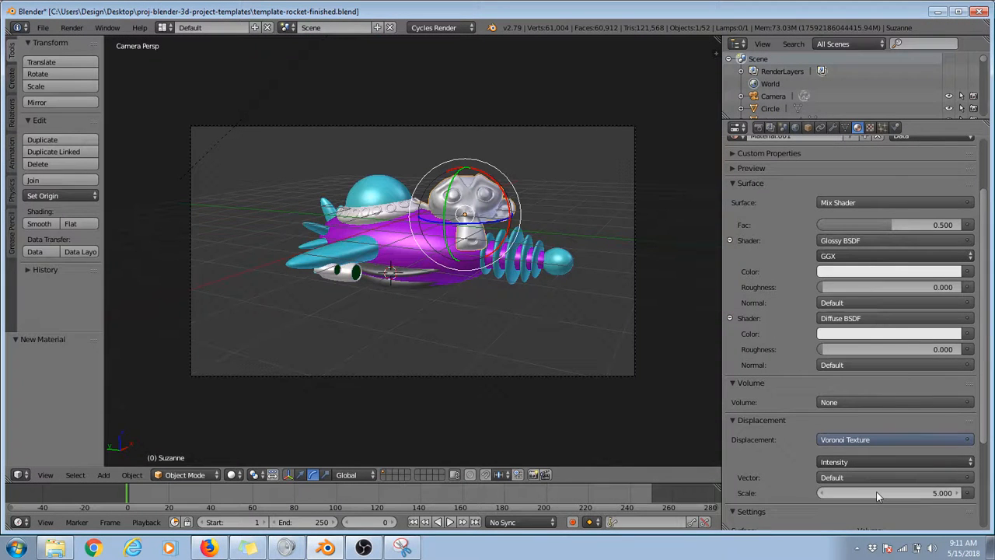
Step: Set the Voronoi Texture scale to 22.6 and test-render the monkey head's displaced surface
left_click_drag(876, 492, 840, 493)
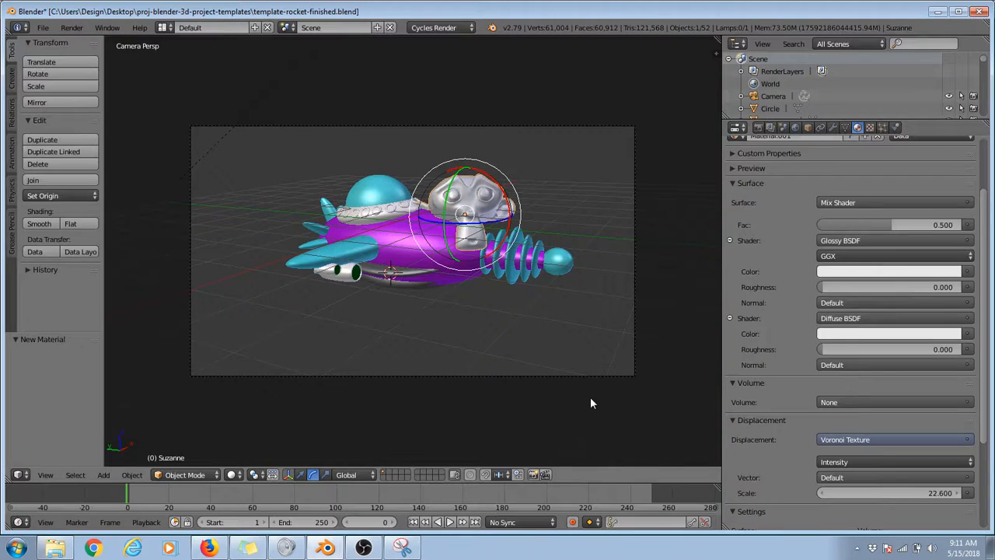
key("F12")
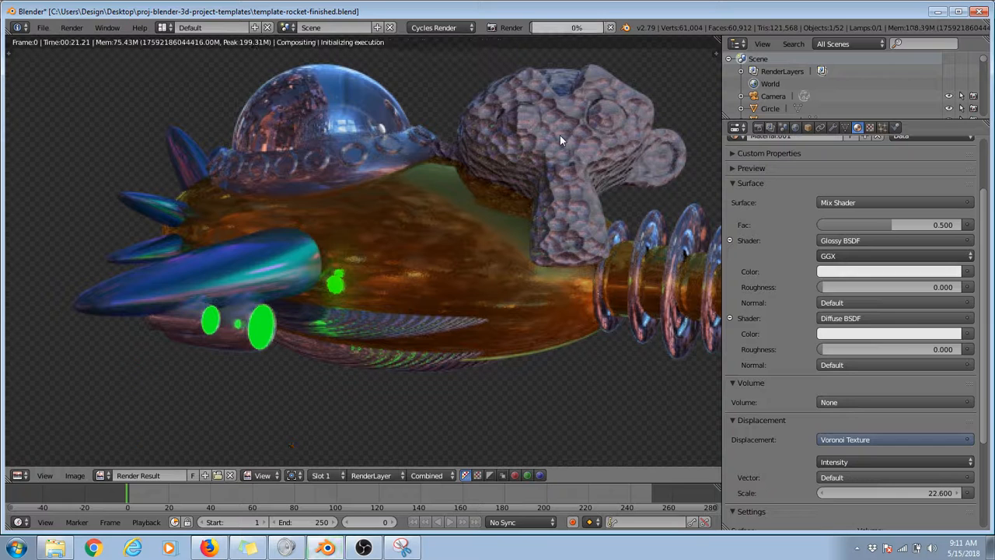
scroll(384, 171, "down", 3)
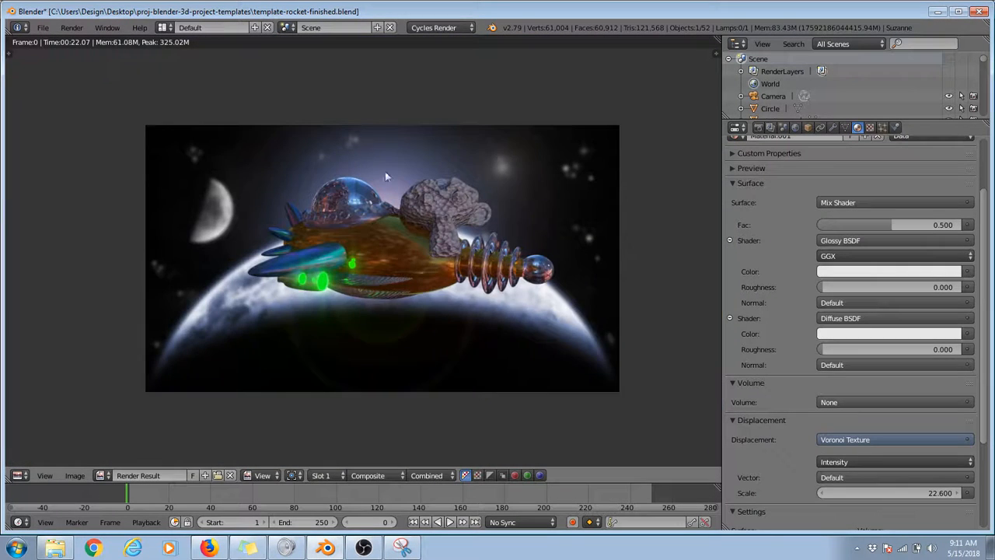
key("Escape")
Step: Delete the monkey head from the scene
key("x")
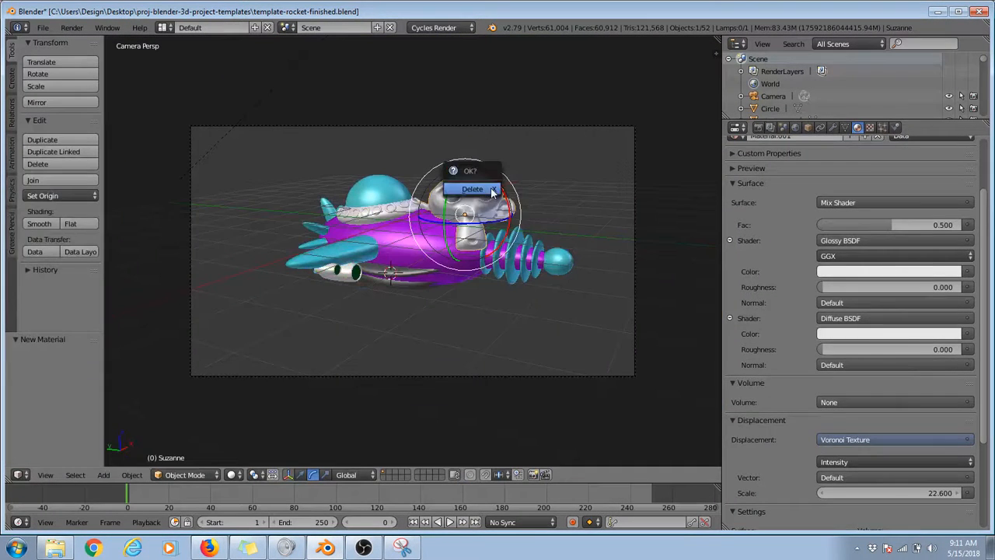
left_click(491, 189)
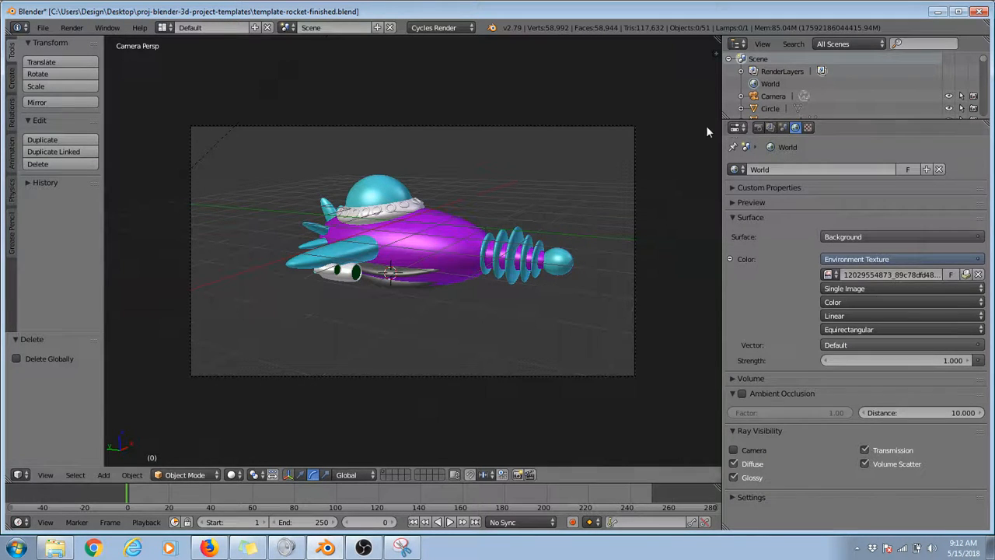
Step: Set the scene's render samples to 128
left_click(759, 128)
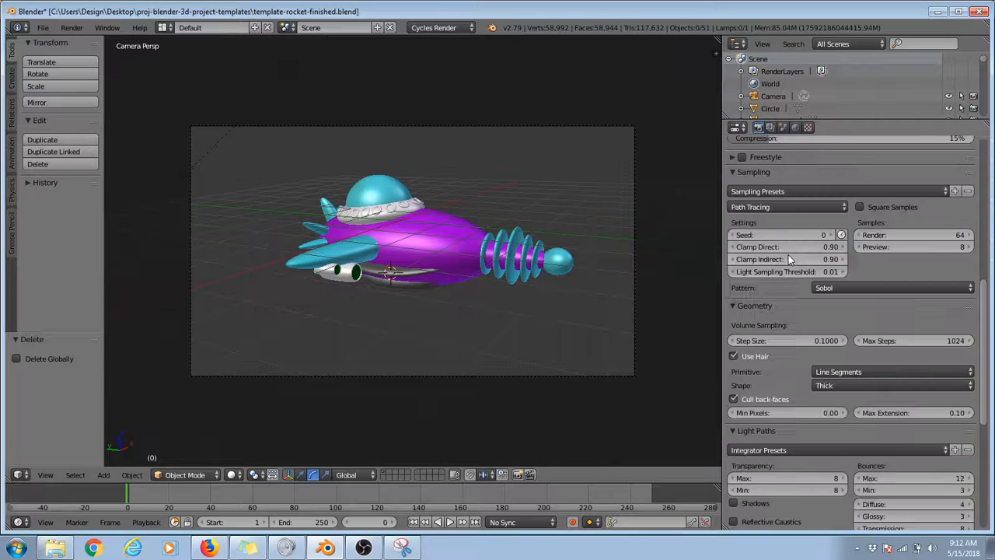
scroll(787, 257, "up", 4)
scroll(785, 250, "up", 6)
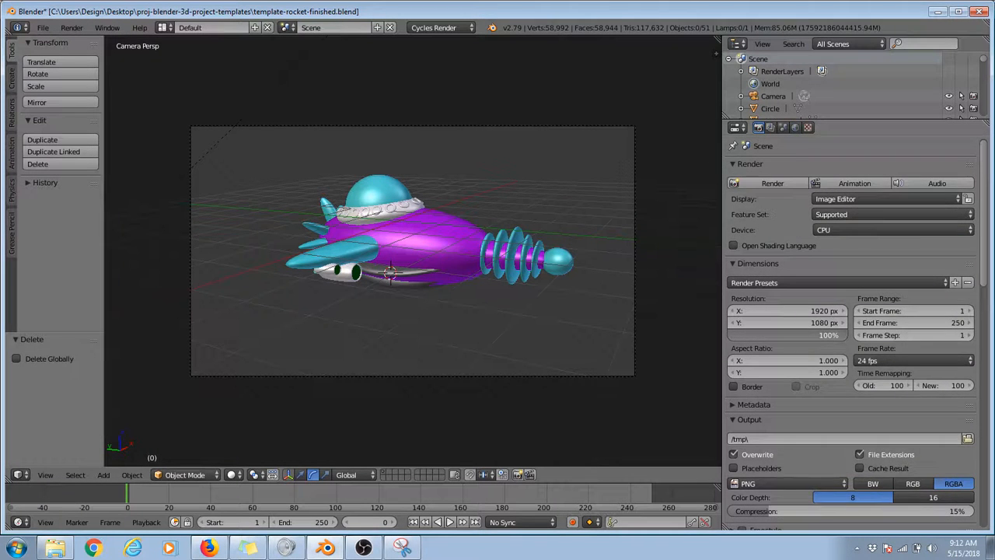
scroll(850, 342, "down", 5)
scroll(850, 342, "down", 5)
scroll(824, 311, "up", 10)
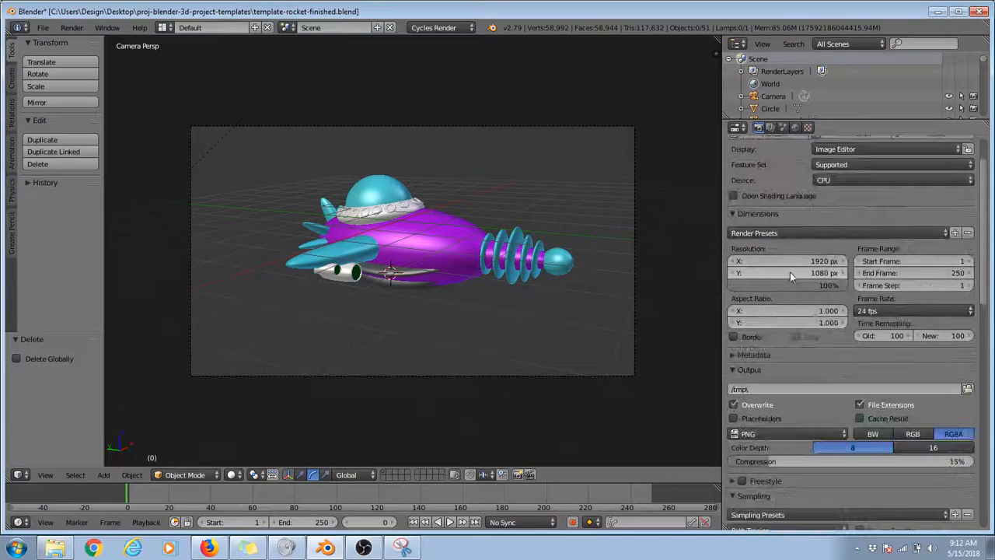
scroll(855, 296, "down", 9)
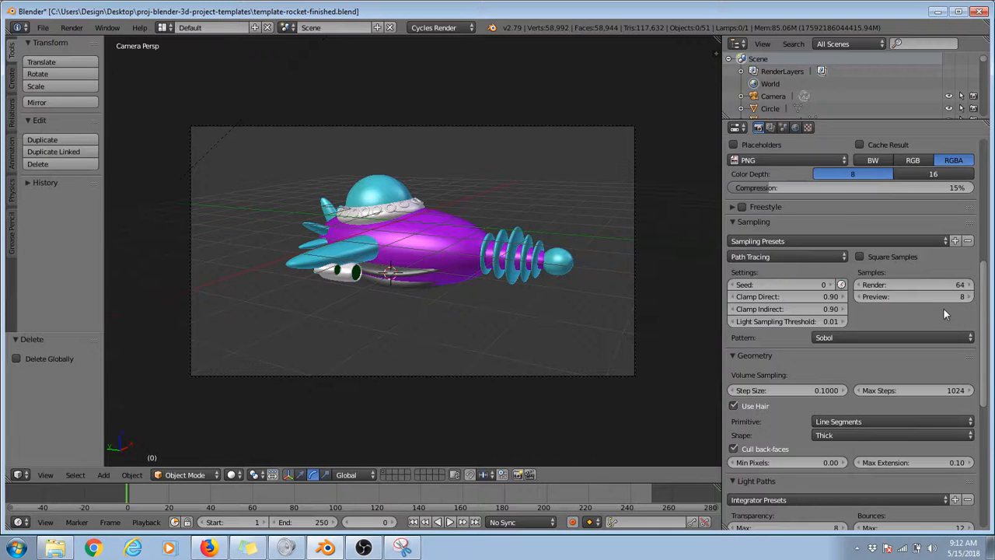
left_click(944, 285)
type("128")
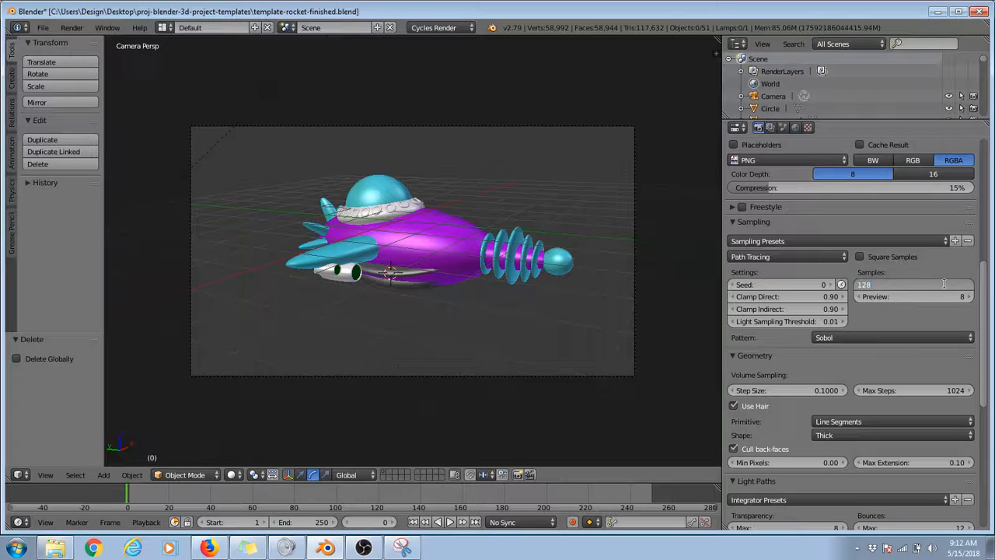
key("Return")
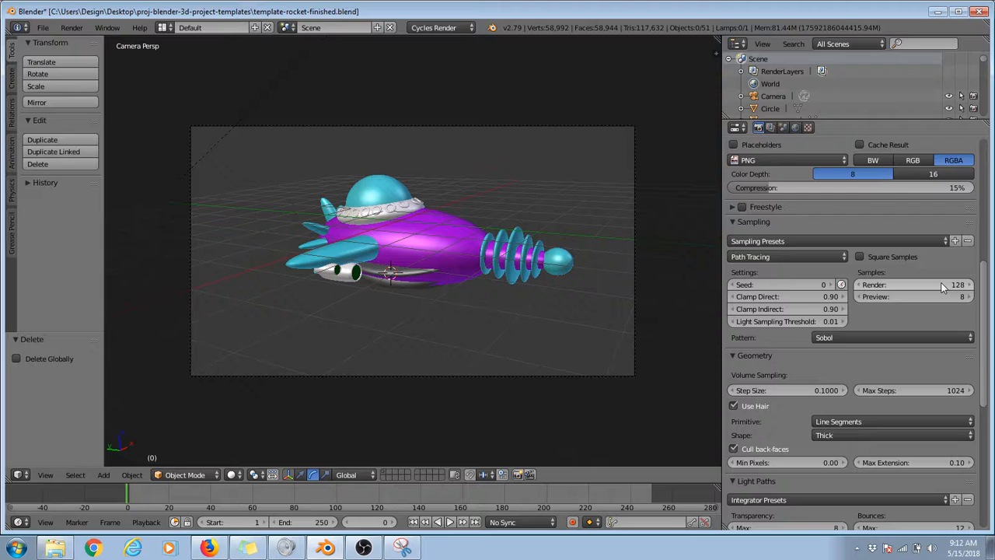
Step: Set the render layer's denoising radius to 4 and return to the scene's render settings
left_click(774, 126)
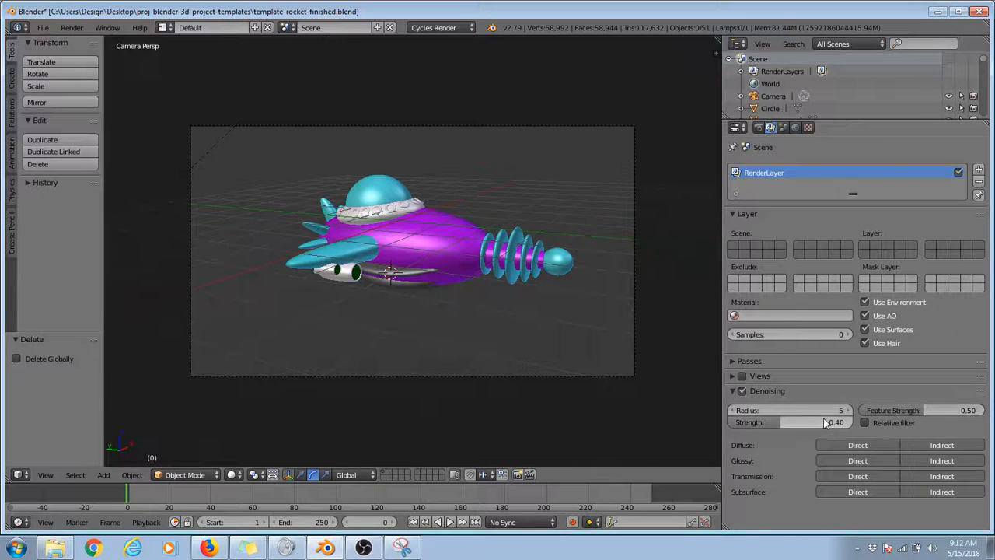
left_click(734, 411)
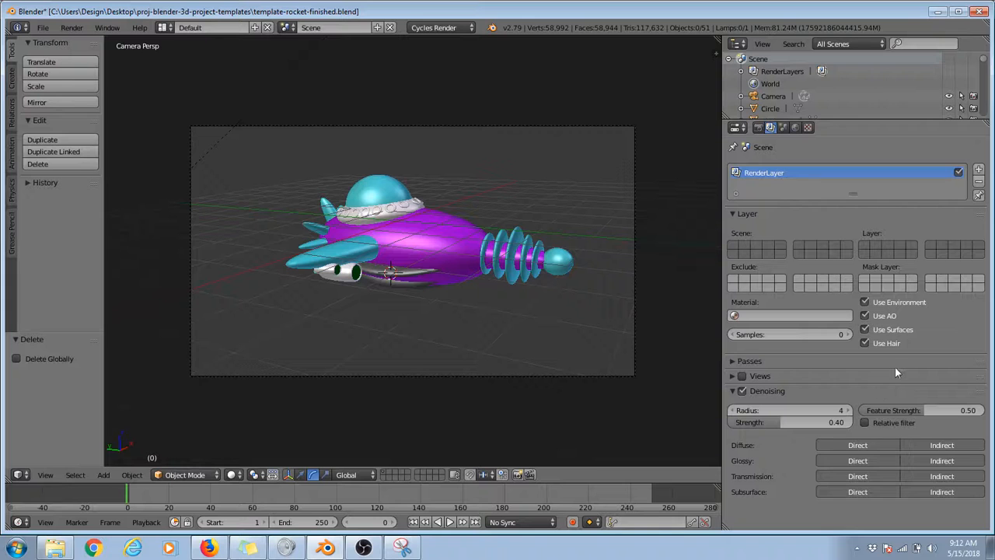
left_click(758, 127)
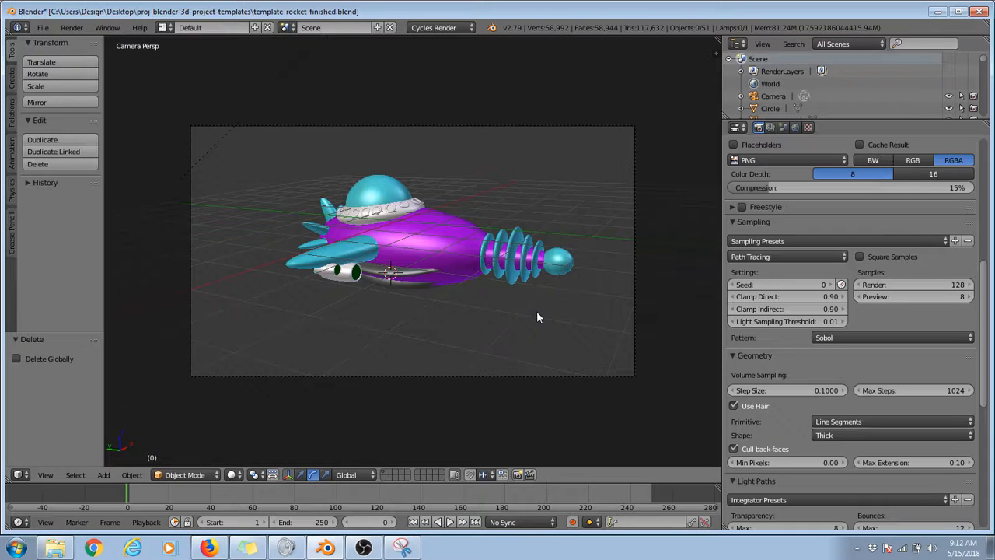
Step: Render the final rocket image at 1920 x 1080 px and inspect the composited result
left_click(71, 27)
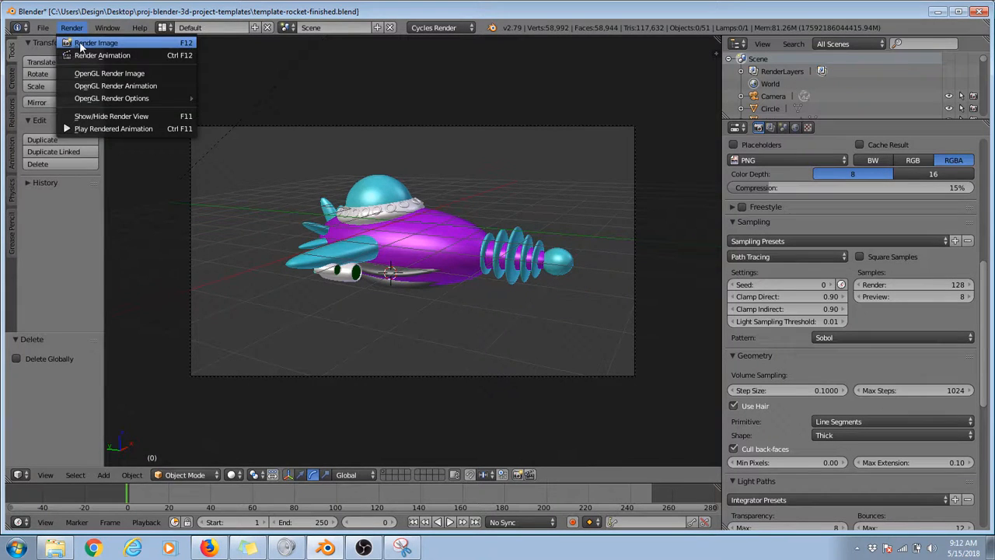
left_click(81, 45)
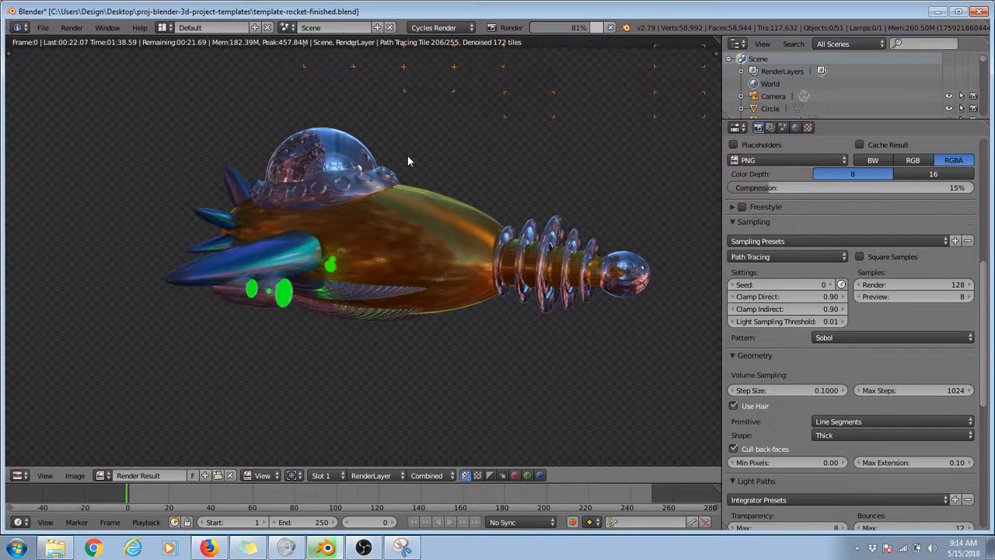
scroll(408, 155, "up", 2)
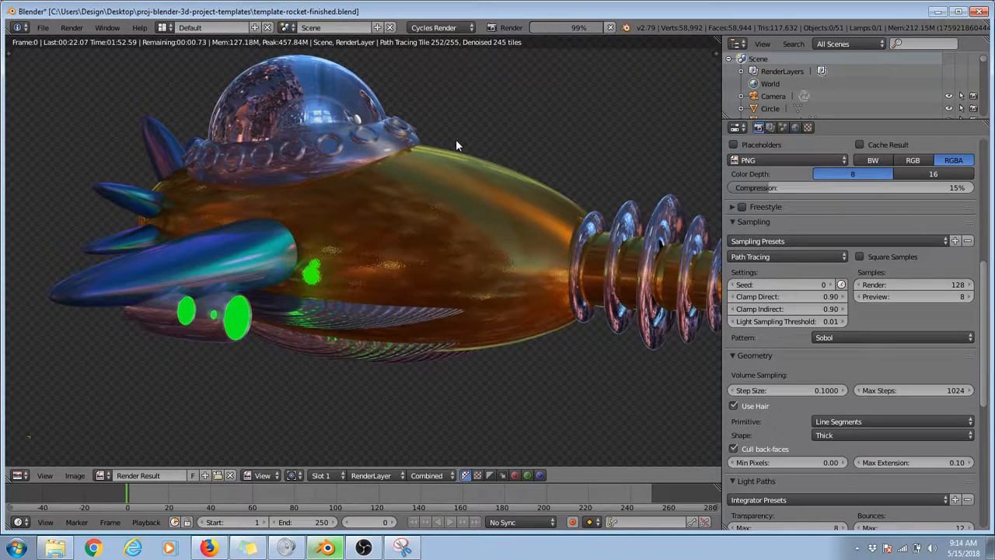
scroll(456, 140, "down", 3)
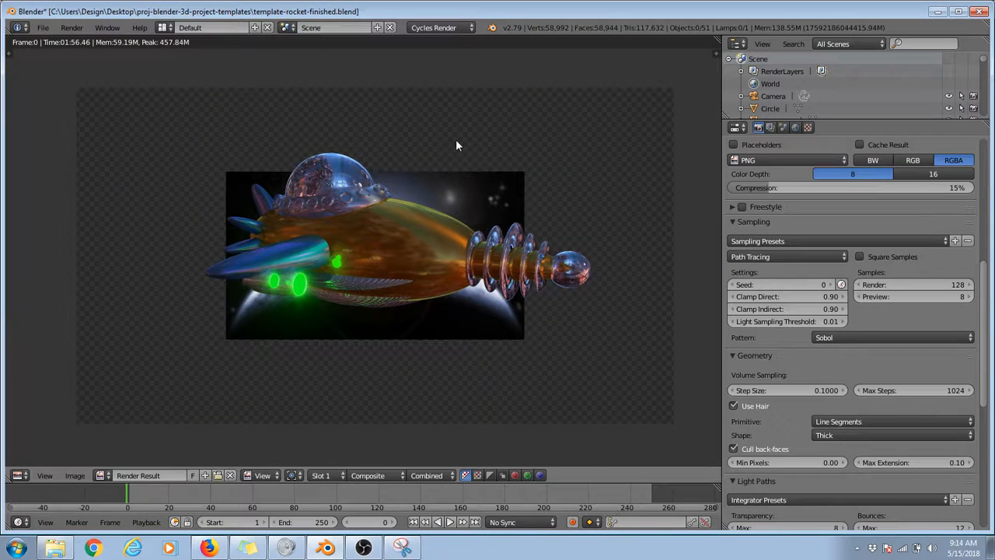
scroll(457, 144, "down", 3)
scroll(457, 144, "up", 4)
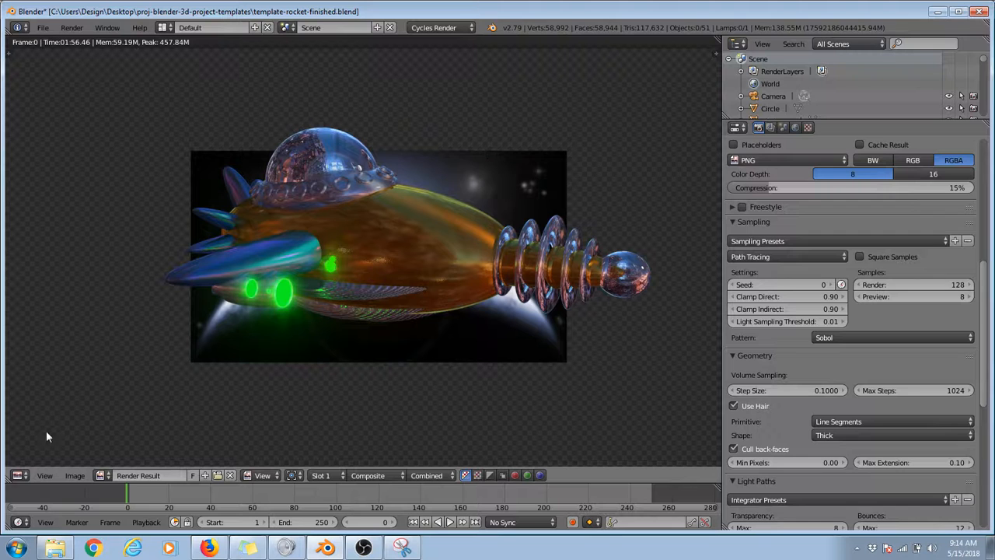
Step: Save the rendered image as hall-of-fame-2.png in the proj-blender-3d-project-templates folder
left_click(69, 476)
left_click(102, 399)
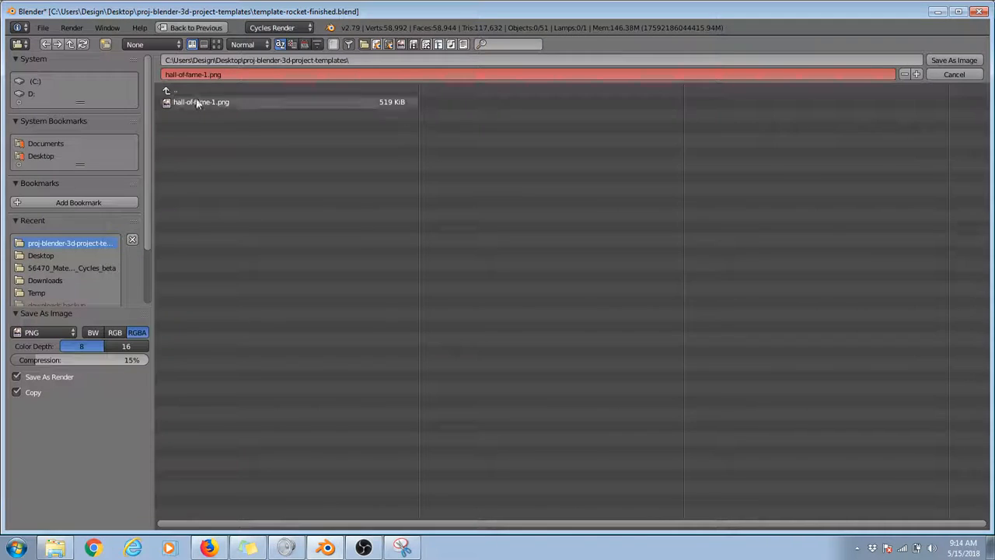
left_click(205, 75)
left_click(207, 75)
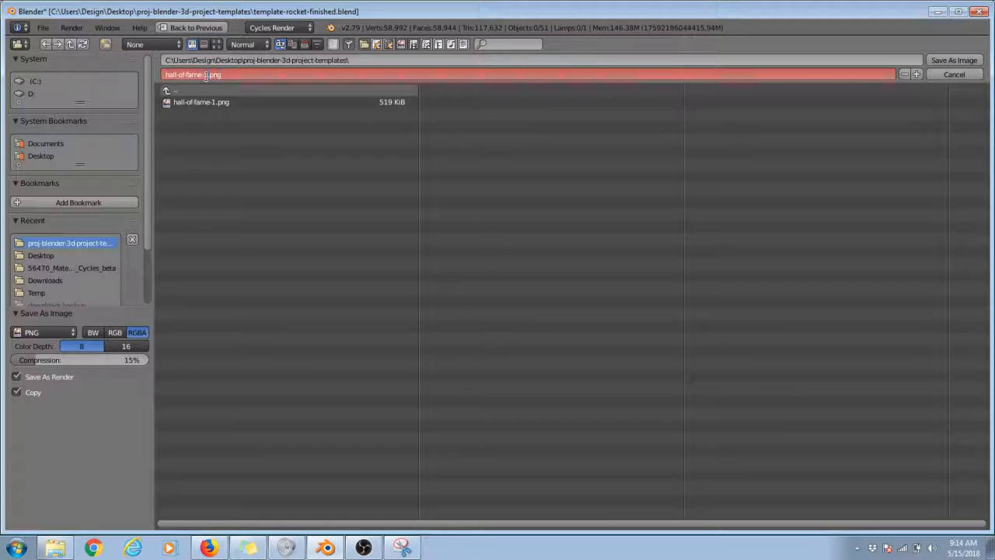
key("BackSpace")
type("2")
key("Return")
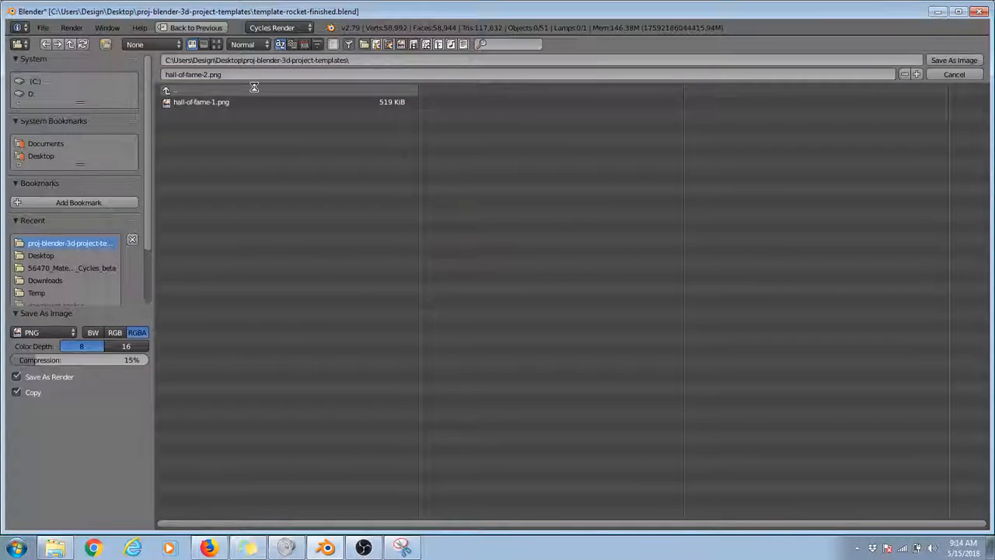
key("Return")
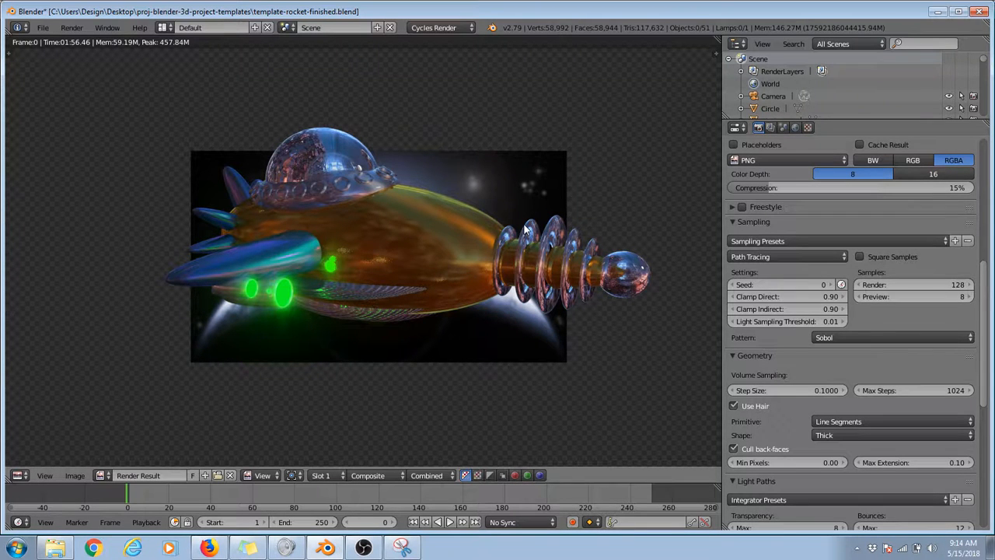
Step: Set the render resolution percentage to 50%
scroll(827, 253, "up", 8)
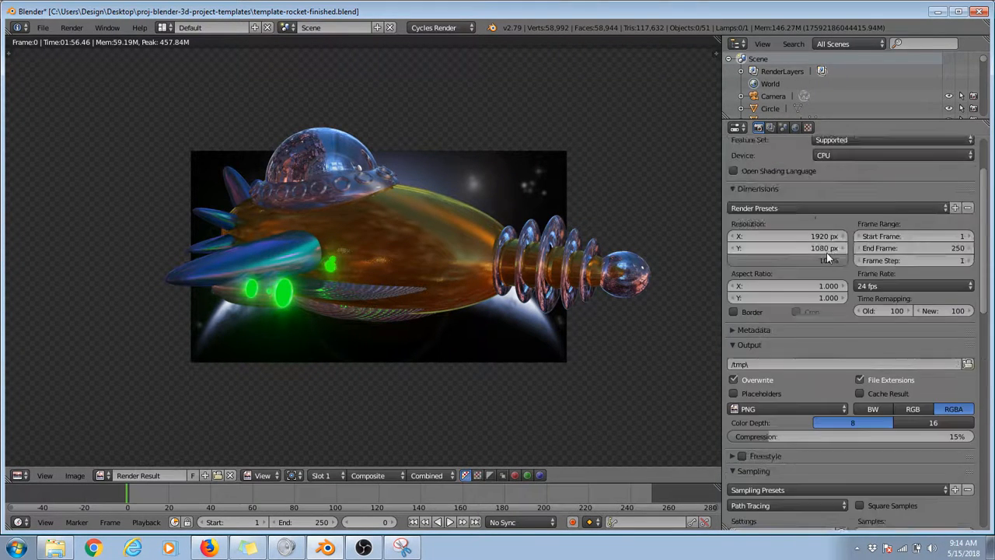
scroll(827, 253, "up", 3)
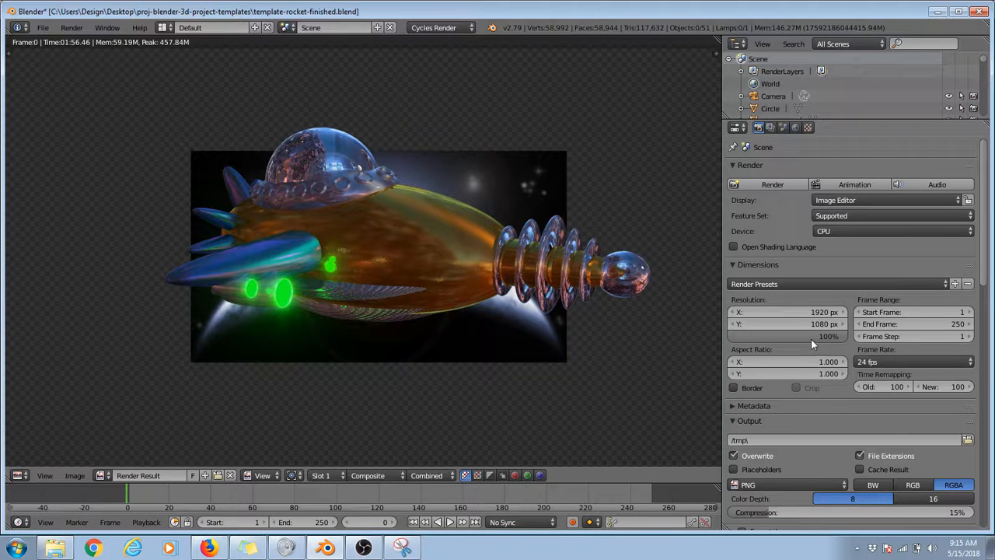
left_click(811, 339)
type("50")
key("Return")
Step: Switch the screen layout to Compositing to show the scene's compositing nodes
scroll(568, 288, "down", 3)
scroll(568, 288, "up", 2)
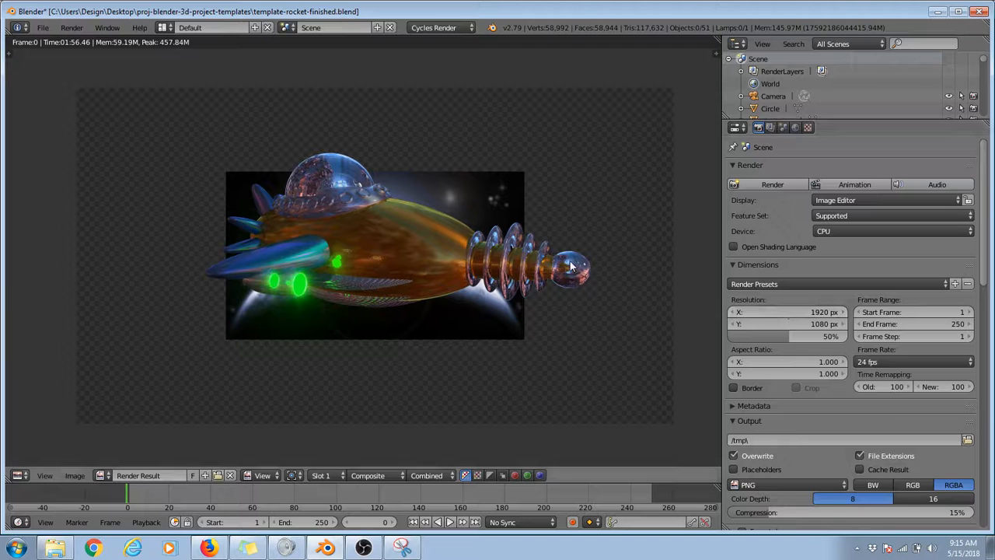
left_click(164, 27)
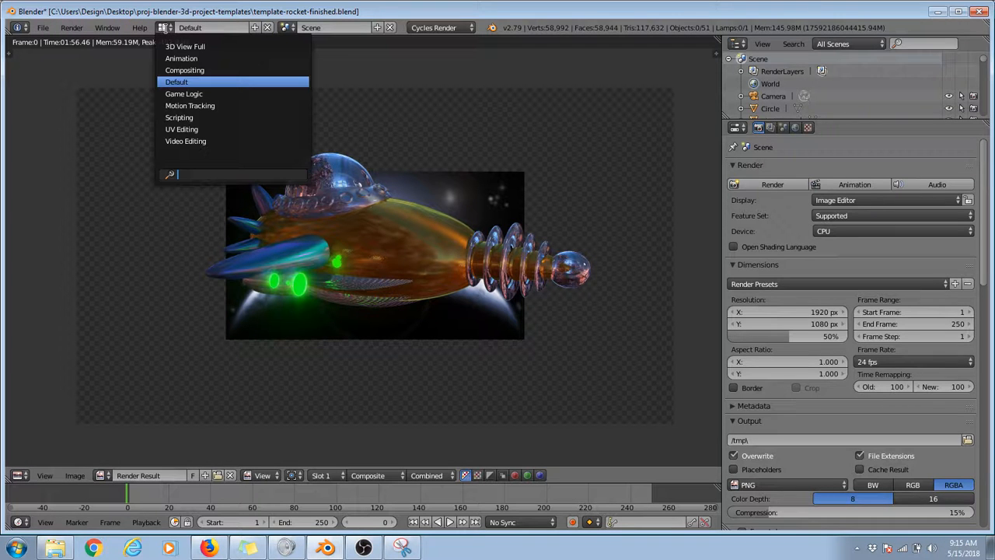
left_click(185, 70)
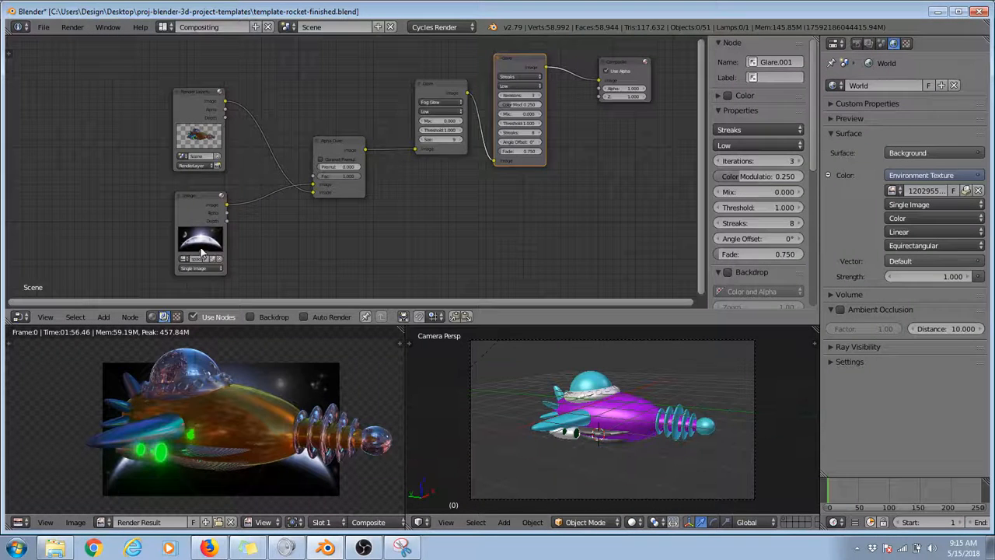
Step: Unlink the space background from the Image node, browse for a replacement image, cancel, and undo the unlinking
scroll(193, 236, "up", 1)
scroll(147, 204, "down", 1)
middle_click_drag(104, 219, 196, 132)
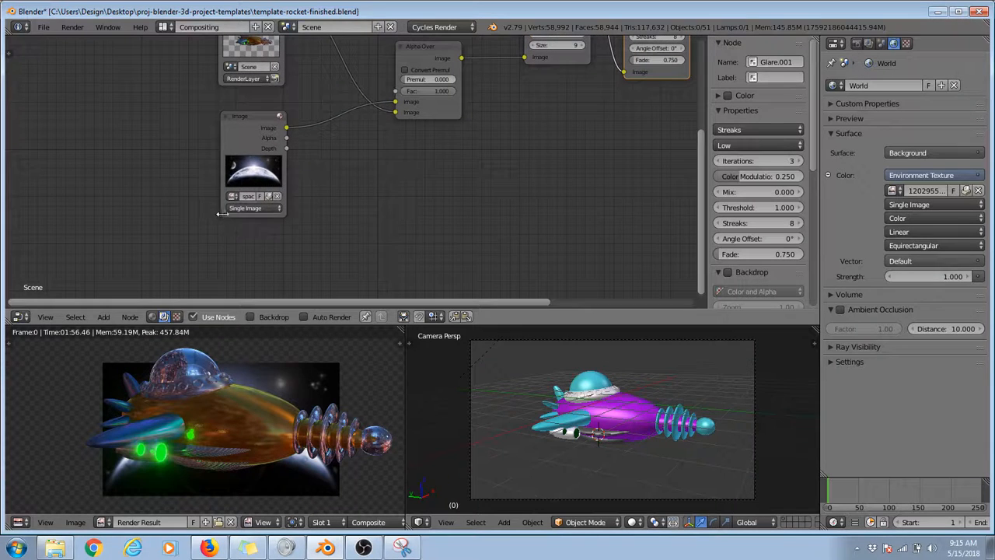
left_click(276, 196)
left_click(258, 186)
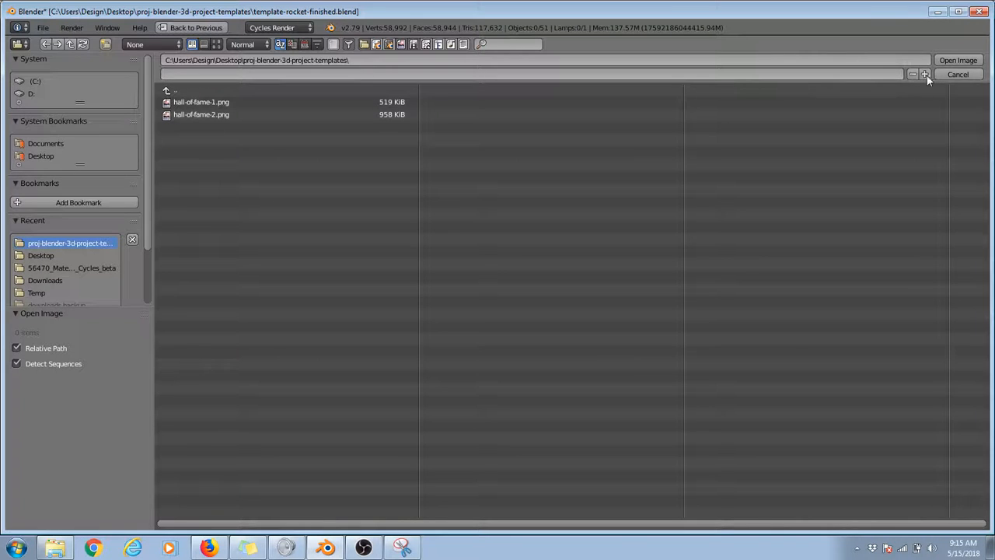
key("Escape")
key("ctrl+z")
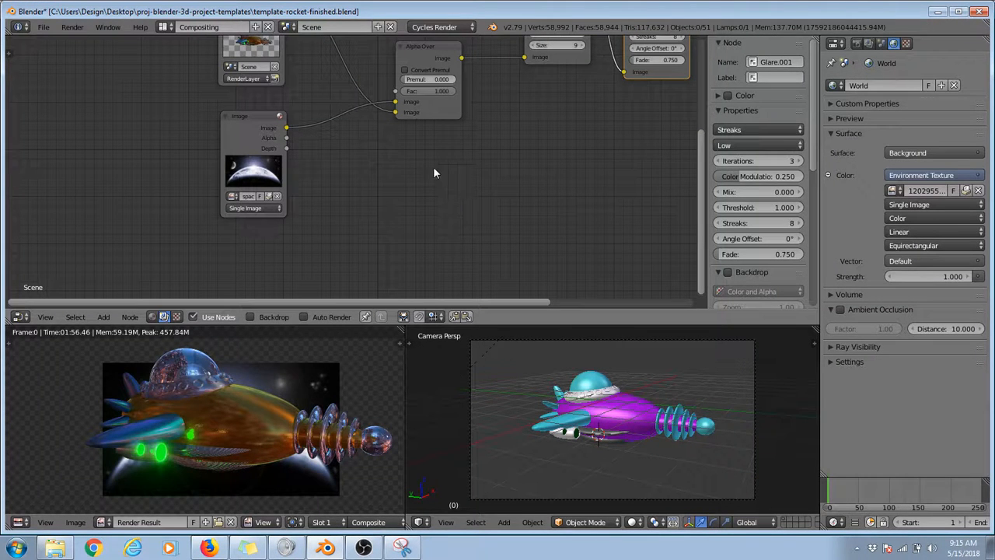
Step: Disconnect the Image node from the Alpha Over node and set that input's background colour to pure white
scroll(178, 428, "up", 3)
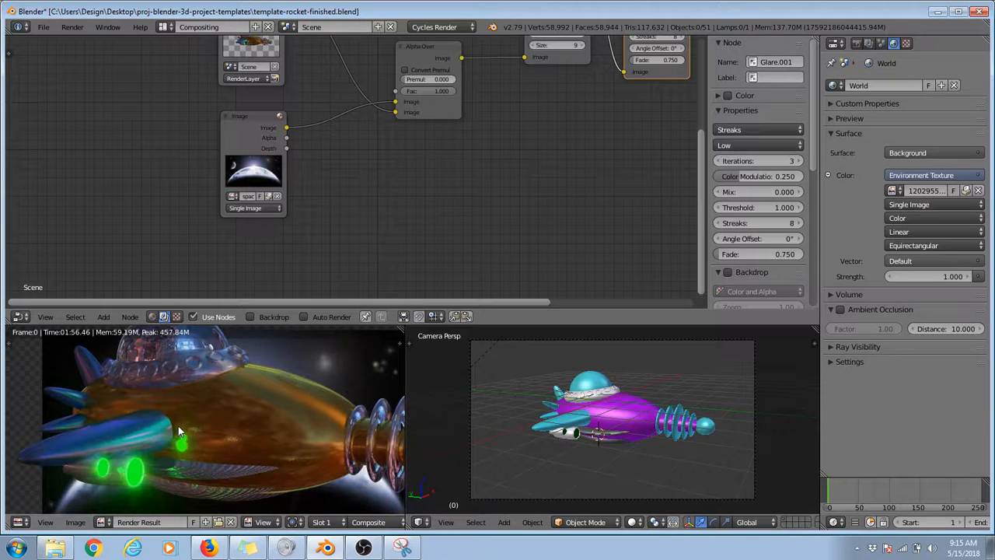
scroll(178, 427, "down", 3)
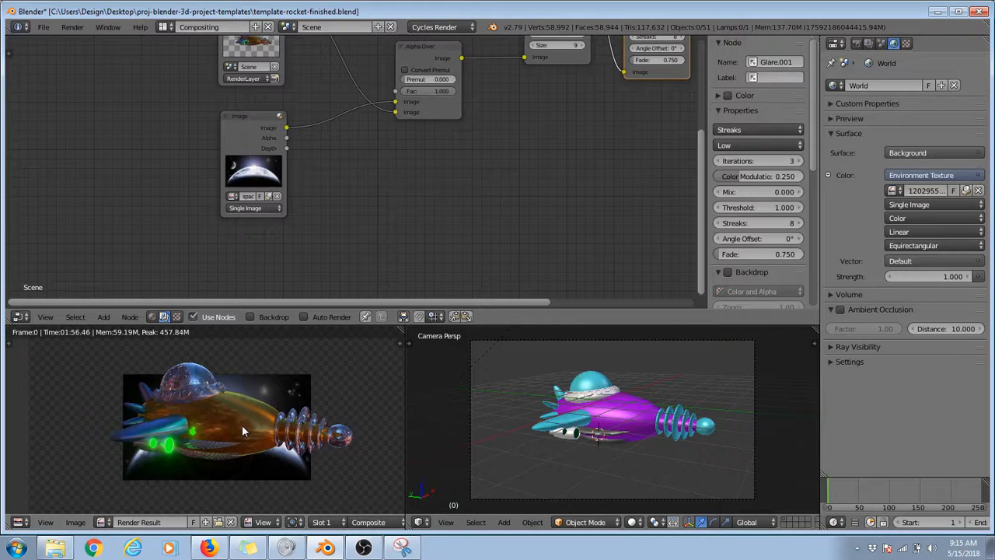
scroll(242, 431, "down", 1)
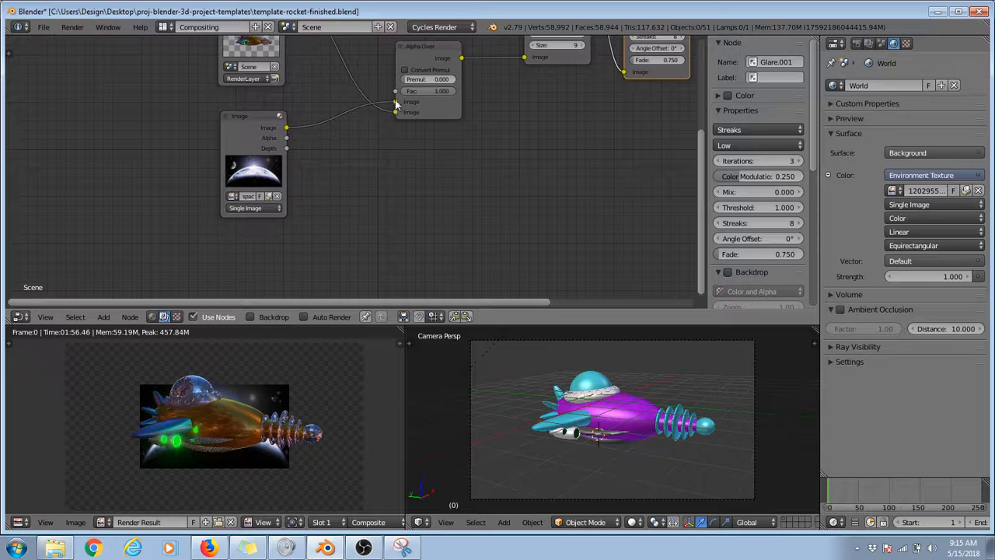
left_click_drag(396, 103, 344, 102)
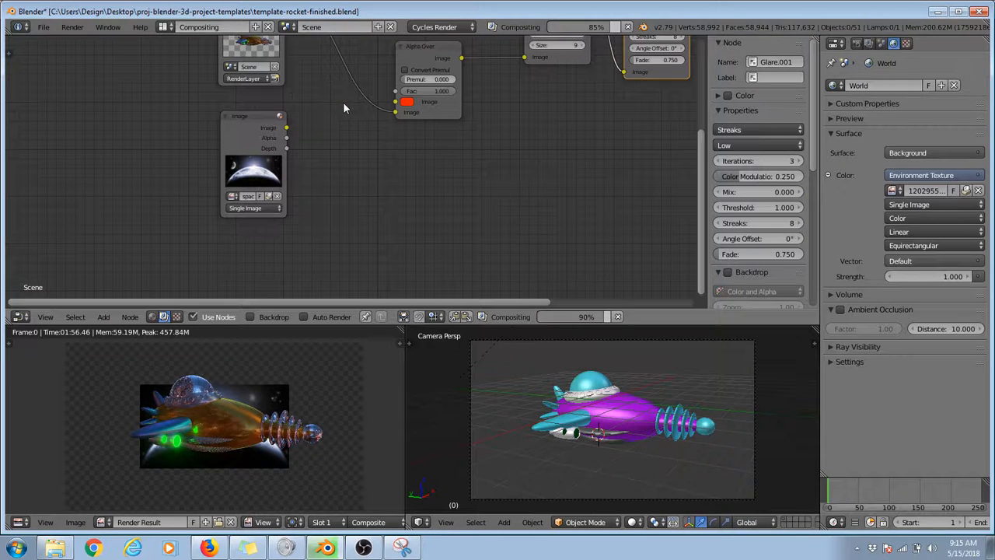
left_click(407, 102)
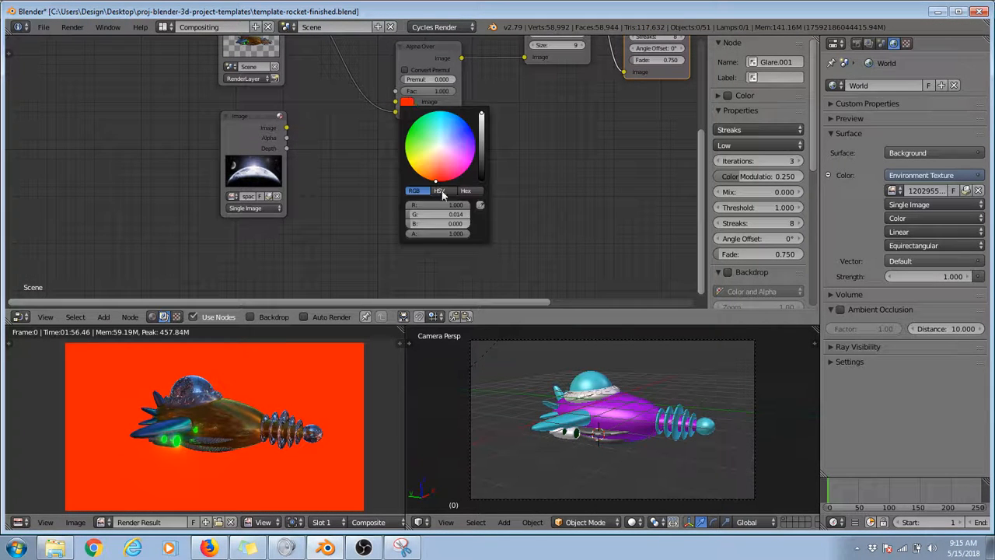
left_click_drag(481, 138, 483, 111)
left_click(440, 149)
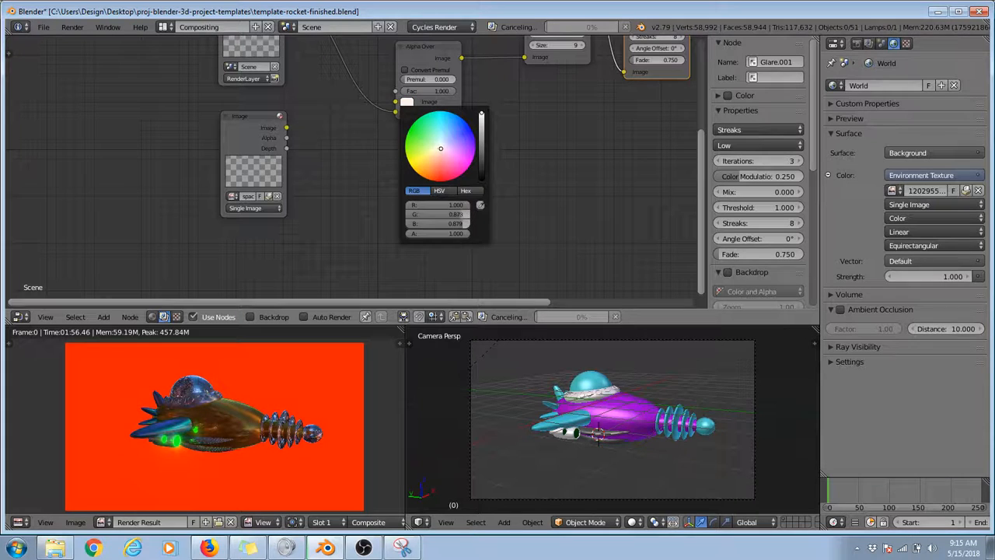
left_click_drag(460, 213, 473, 224)
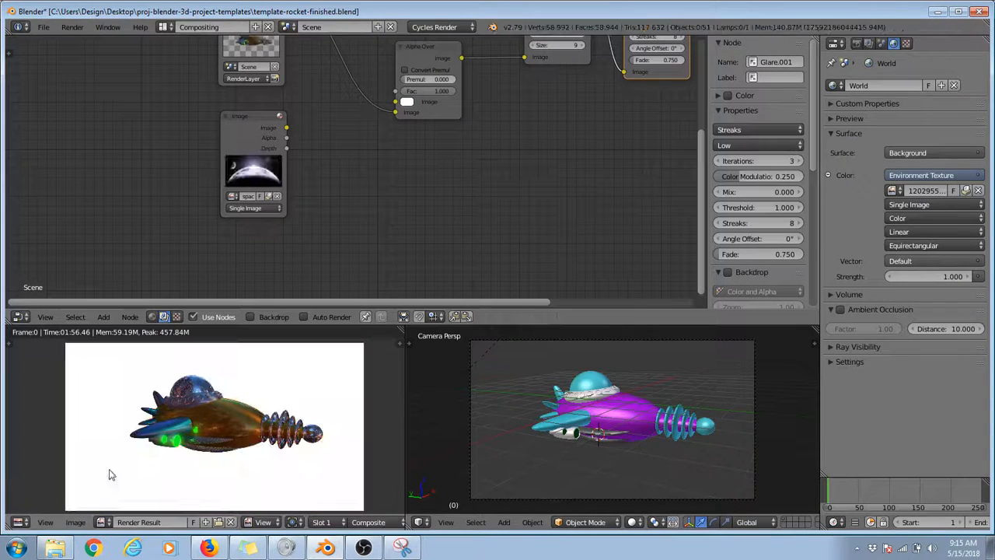
Step: Save the white-background render as hall-of-fame-3.png in the proj-blender-3d-project-templates folder
left_click(75, 523)
left_click(130, 446)
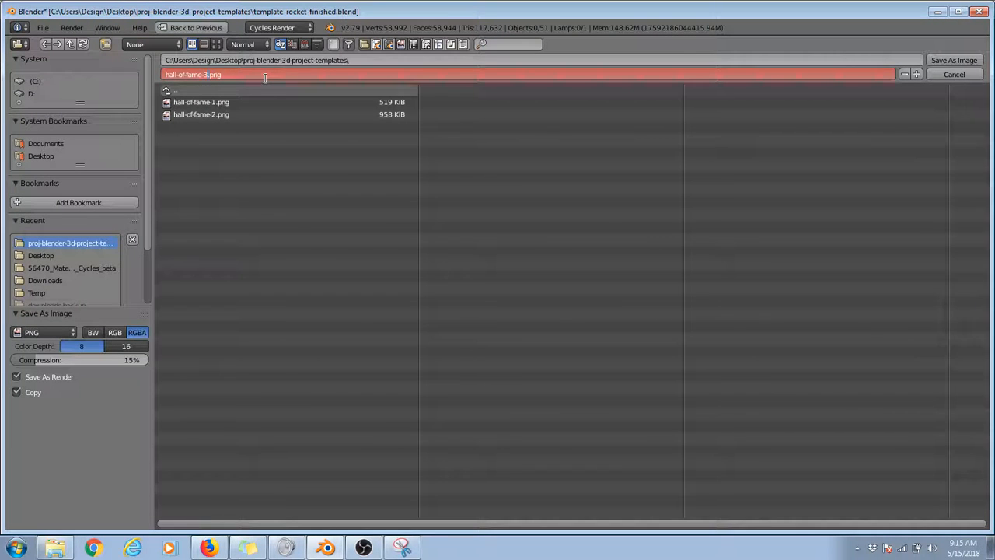
key("KP_Add")
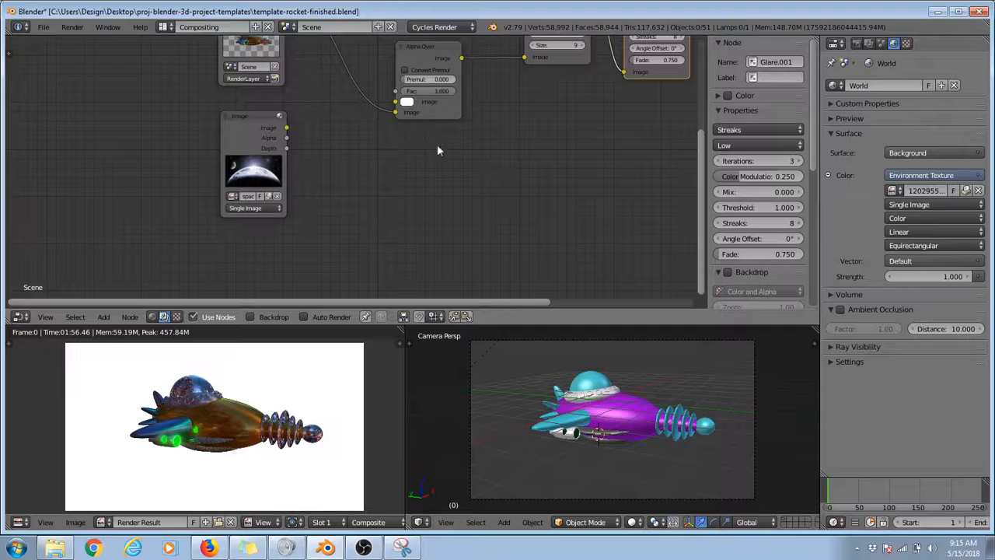
Step: Bypass the Alpha Over node by linking the Render Layers image directly to the Fog Glow Glare node, and move Alpha Over aside
scroll(459, 140, "up", 1)
middle_click_drag(466, 132, 401, 184)
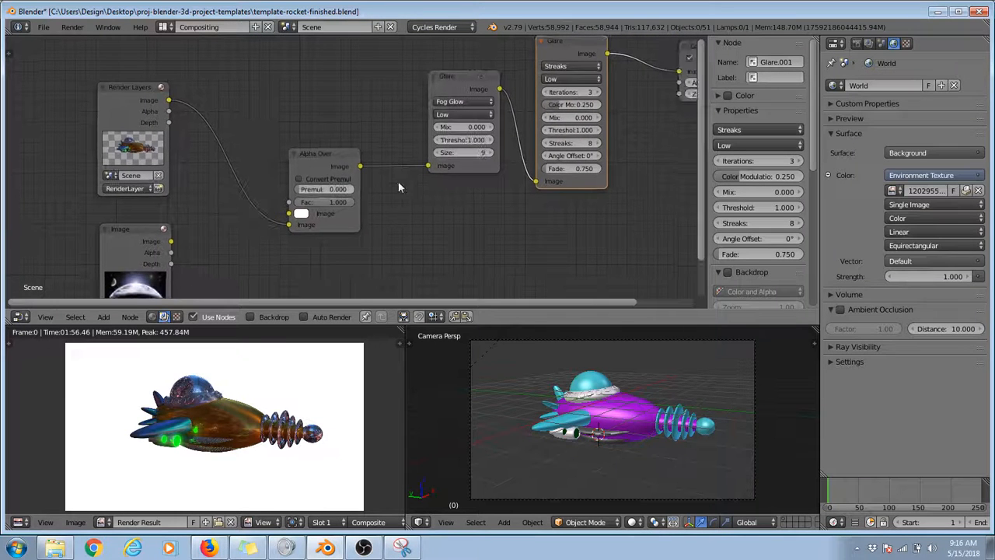
left_click_drag(289, 225, 427, 164)
left_click_drag(334, 158, 237, 161)
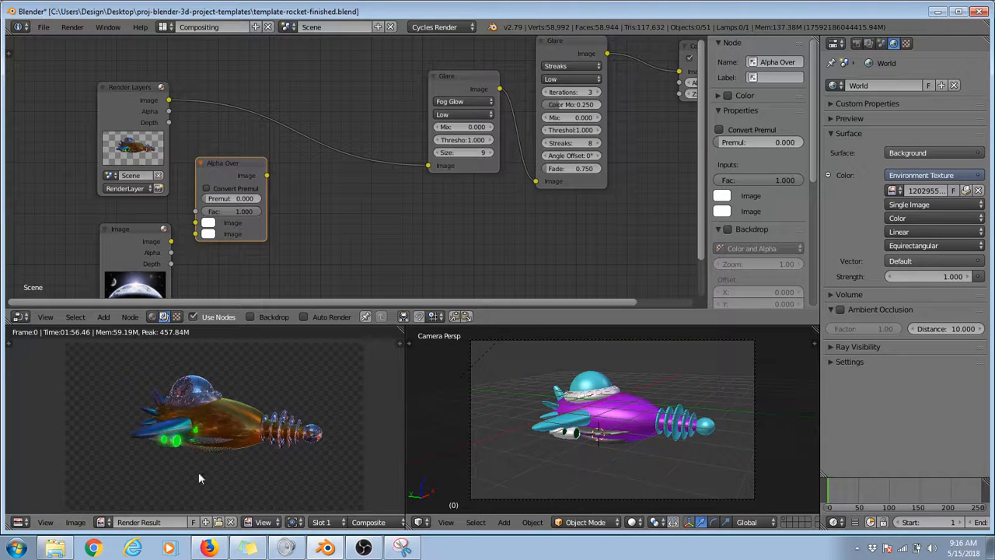
Step: Save the transparent-background render as hall-of-fame-4.png in the same project folder
left_click(78, 523)
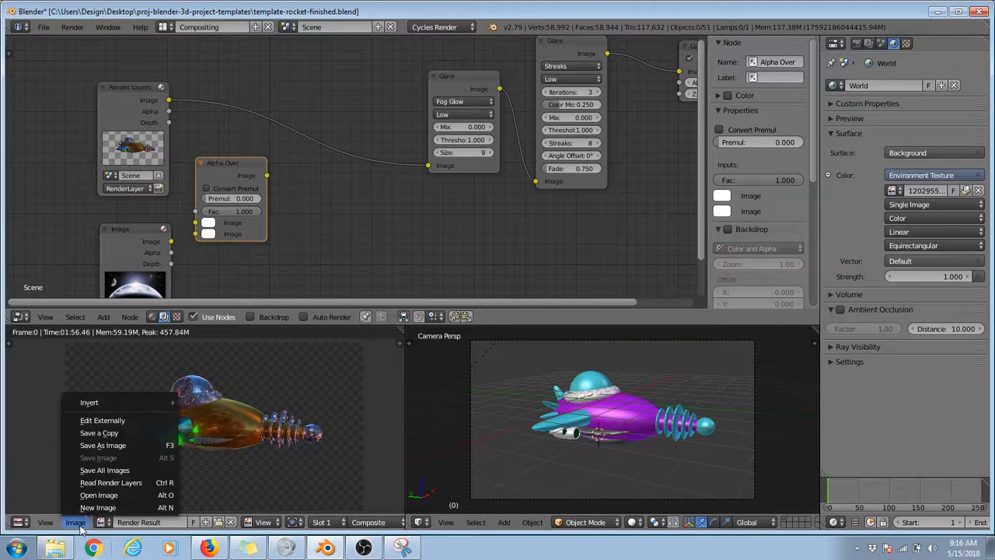
left_click(113, 444)
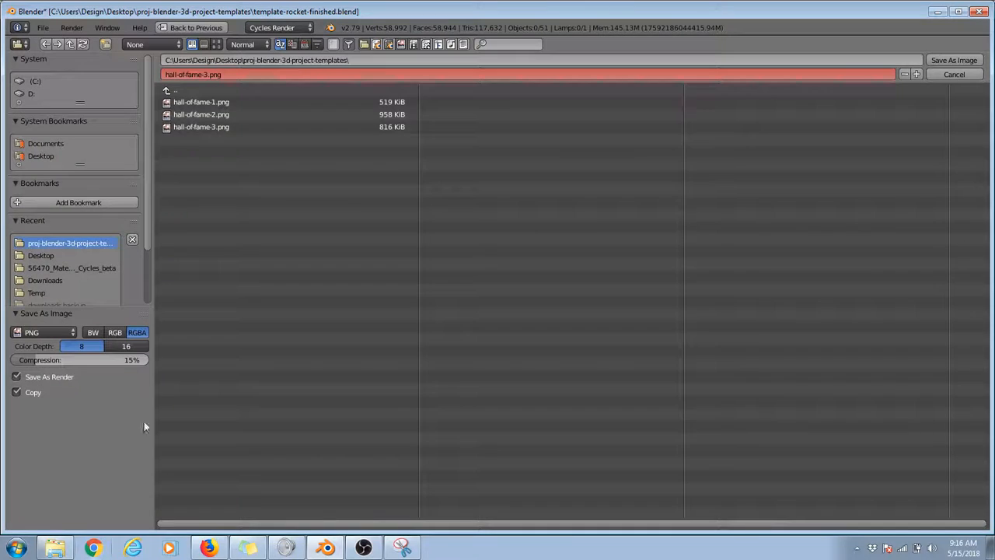
left_click(217, 74)
key("BackSpace")
type("4")
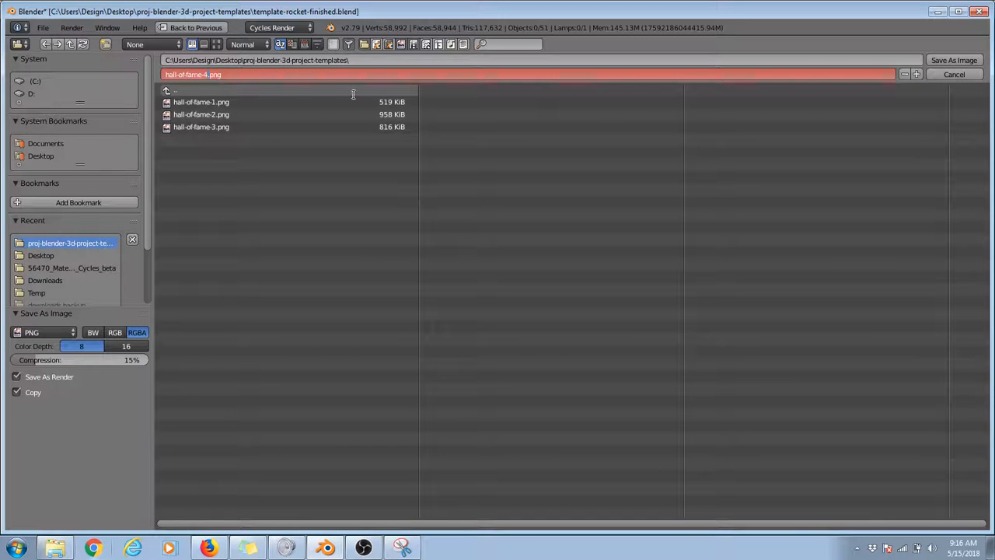
left_click(948, 61)
left_click(948, 60)
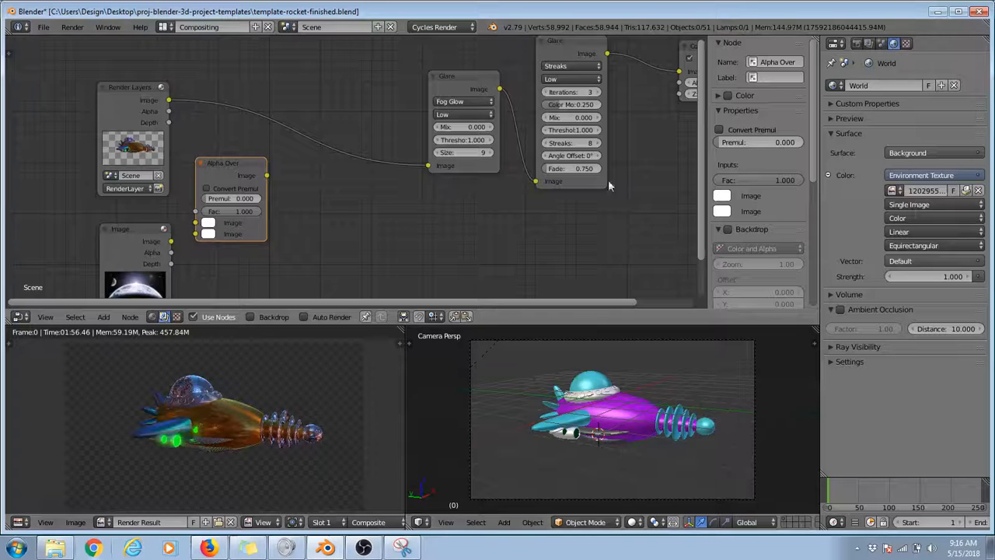
Step: Switch to the Windows desktop and open the proj-blender-3d-project-templates folder
left_click(56, 550)
right_click(536, 551)
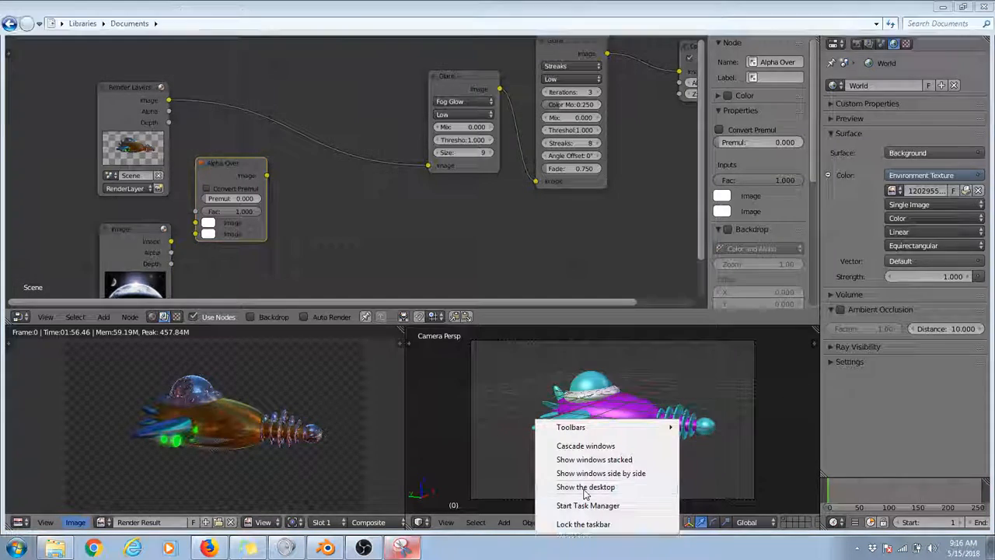
left_click(586, 487)
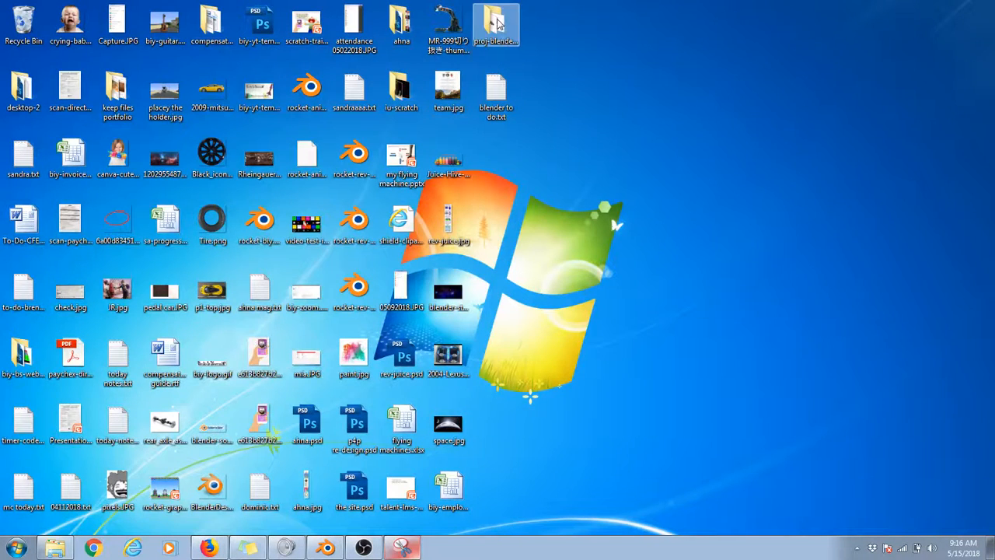
double_click(498, 24)
Step: Preview hall-of-fame-1.png in Windows Photo Viewer and compare it with the other saved hall-of-fame renders
right_click(104, 94)
left_click(134, 92)
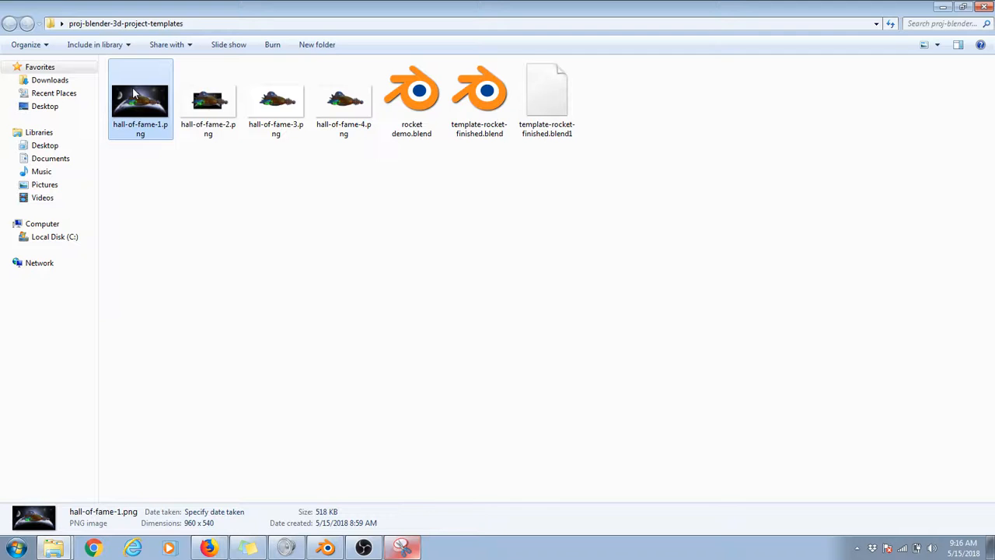
right_click(134, 93)
left_click(156, 96)
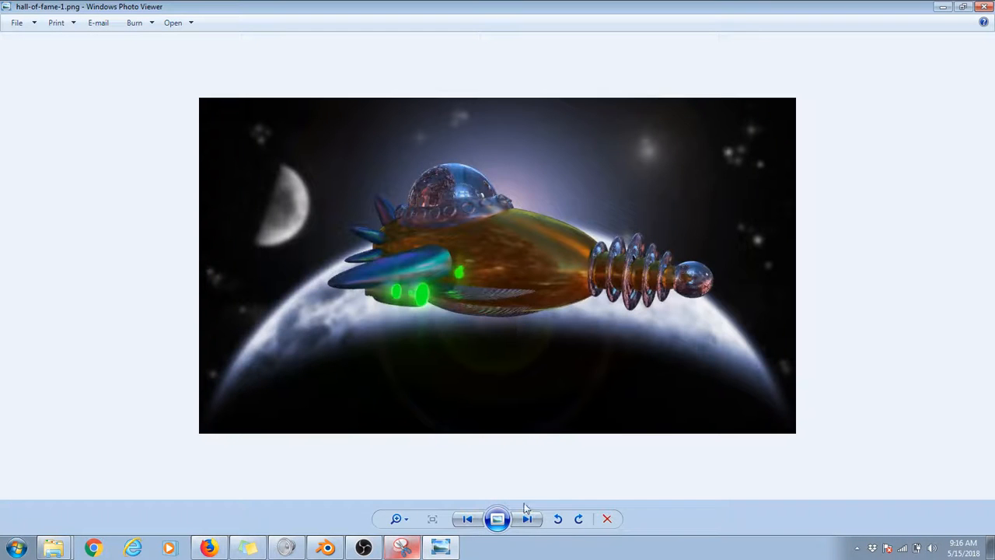
left_click(527, 519)
left_click(527, 519)
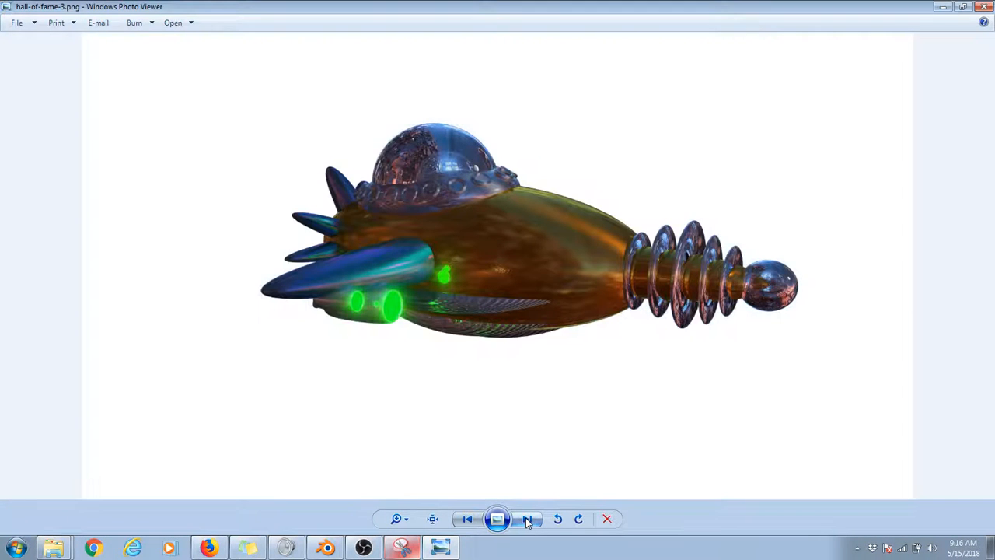
left_click(527, 519)
left_click(471, 520)
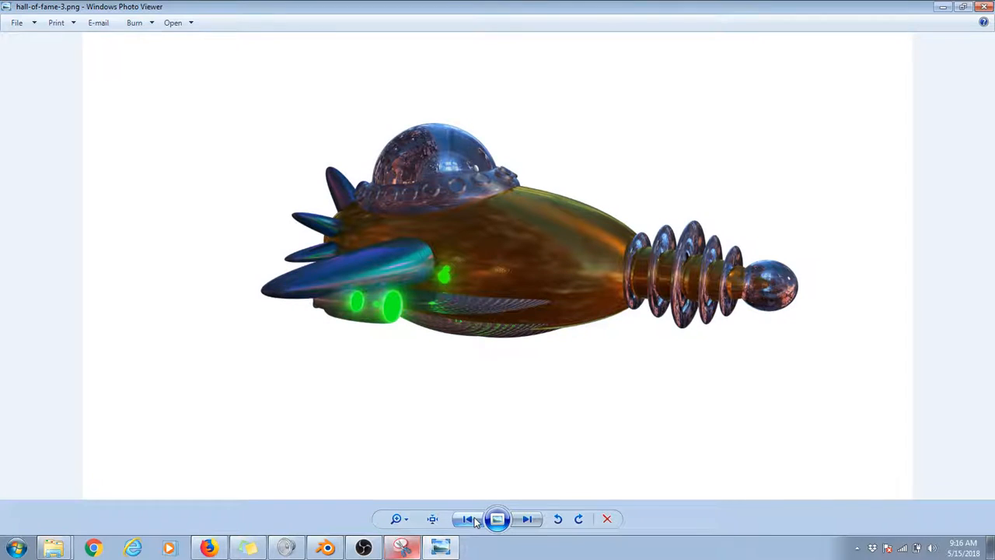
left_click(472, 519)
left_click(471, 520)
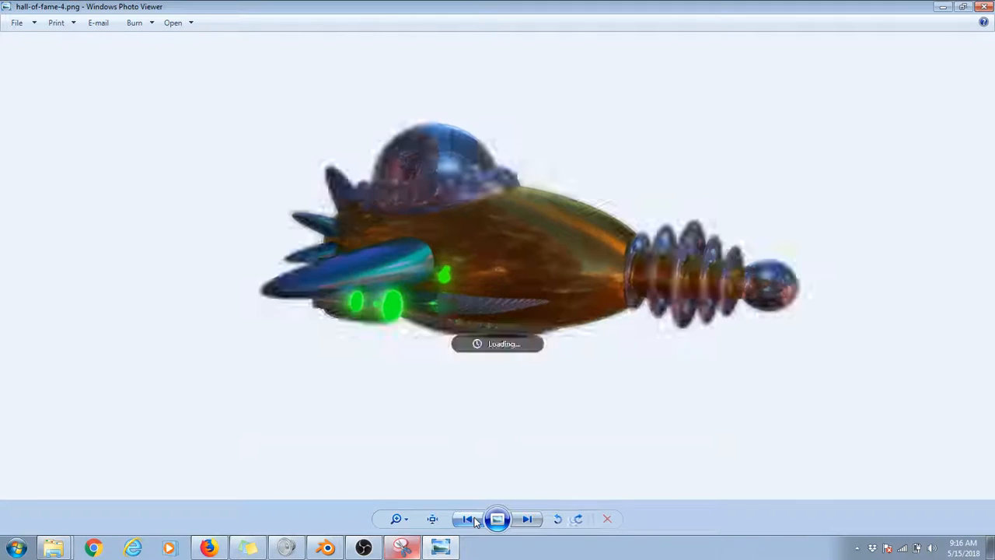
left_click(527, 519)
left_click(527, 519)
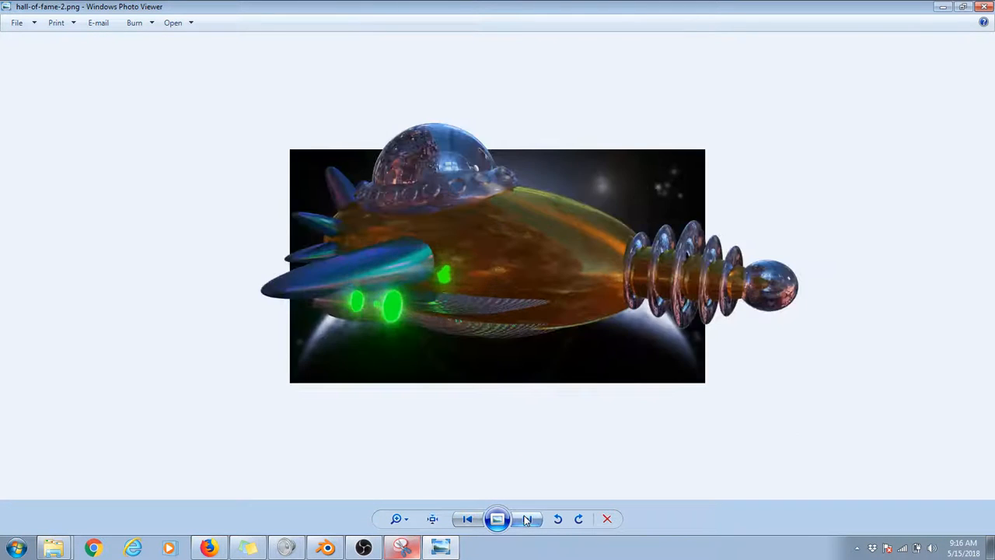
left_click(985, 6)
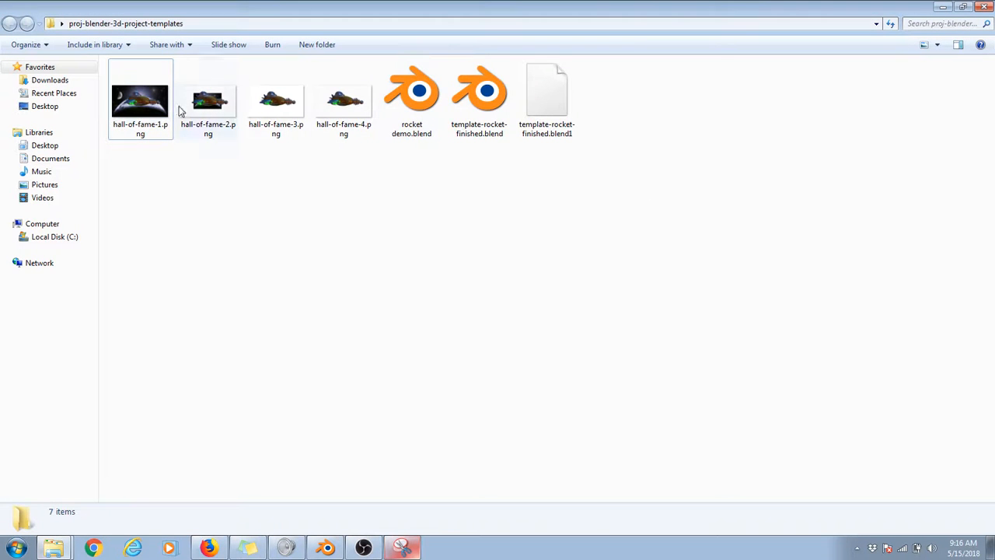
Step: Reopen hall-of-fame-1.png to examine the rocket against the space background, and minimise the viewer
left_click(143, 98)
double_click(144, 99)
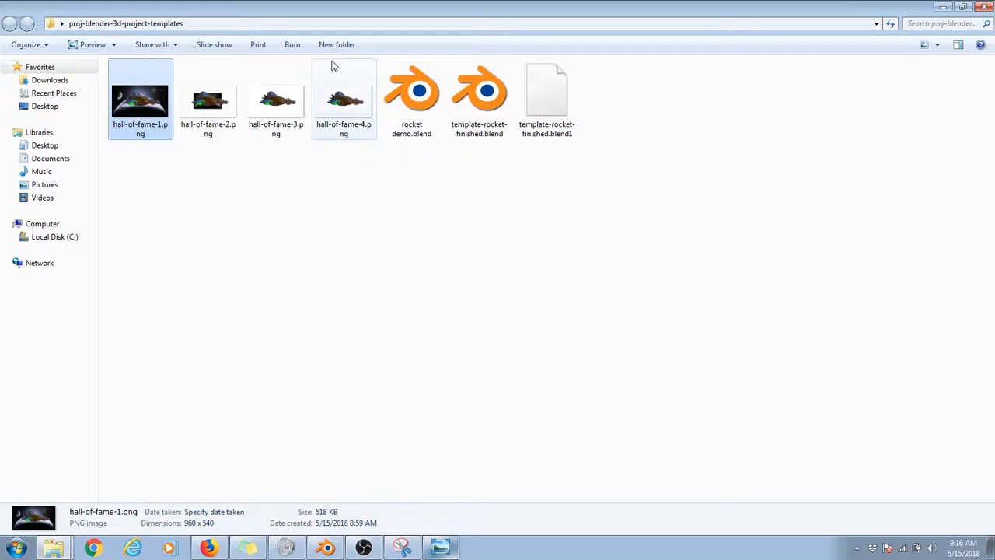
left_click(943, 6)
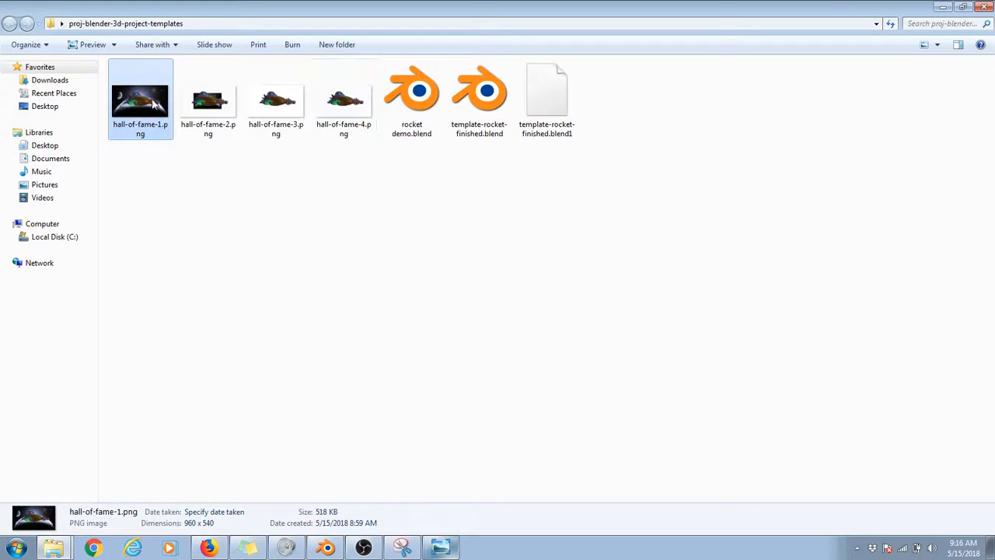
Step: Open hall-of-fame-1.png from the project folder in Photoshop
right_click(153, 106)
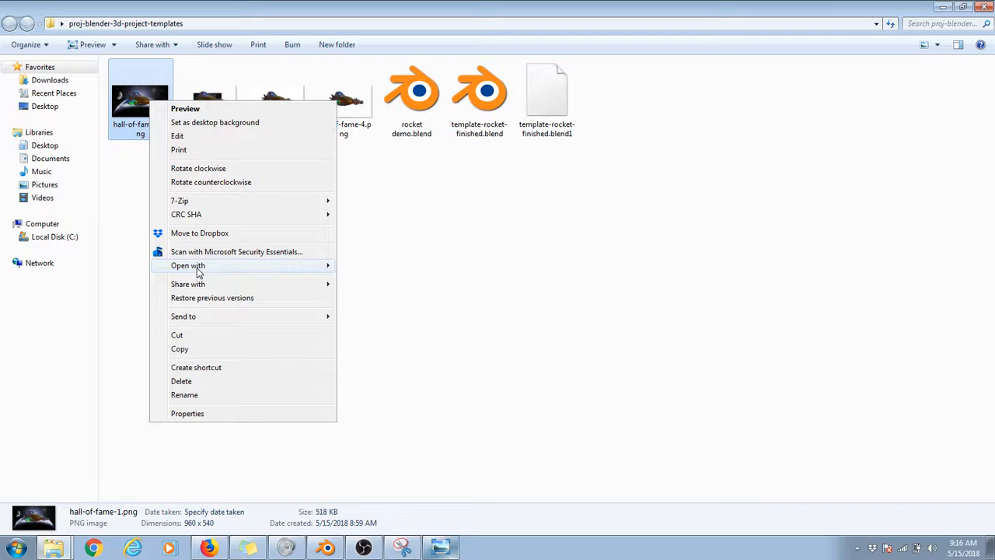
mouse_move(199, 267)
left_click(362, 280)
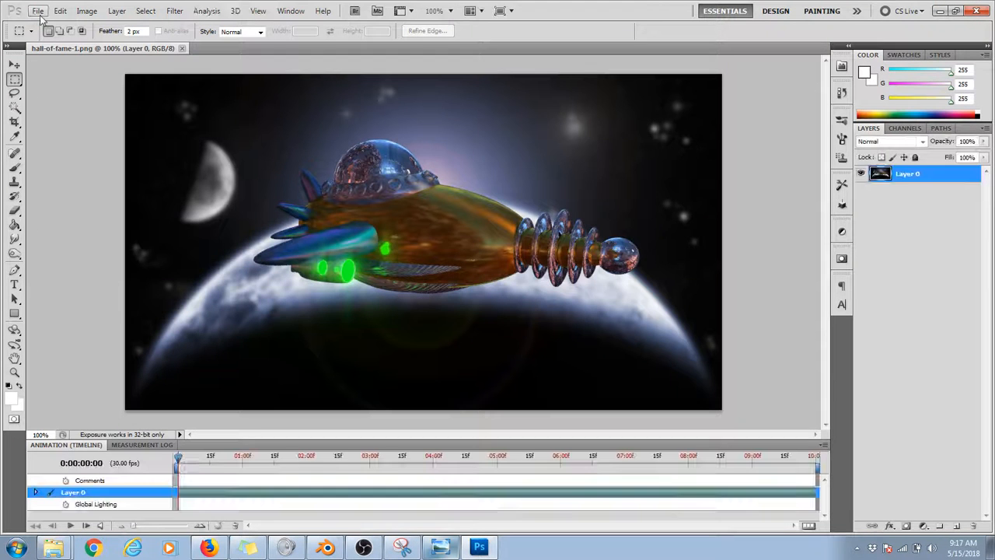
Step: Start HDR Toning on the rocket image and set vibrance to +12% and saturation to -5%
left_click(87, 11)
mouse_move(100, 46)
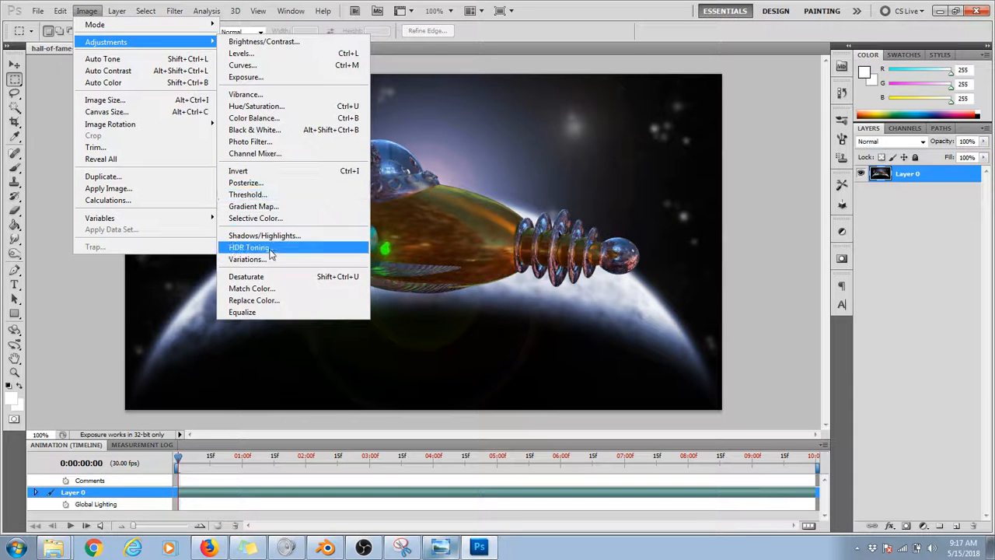
left_click(299, 249)
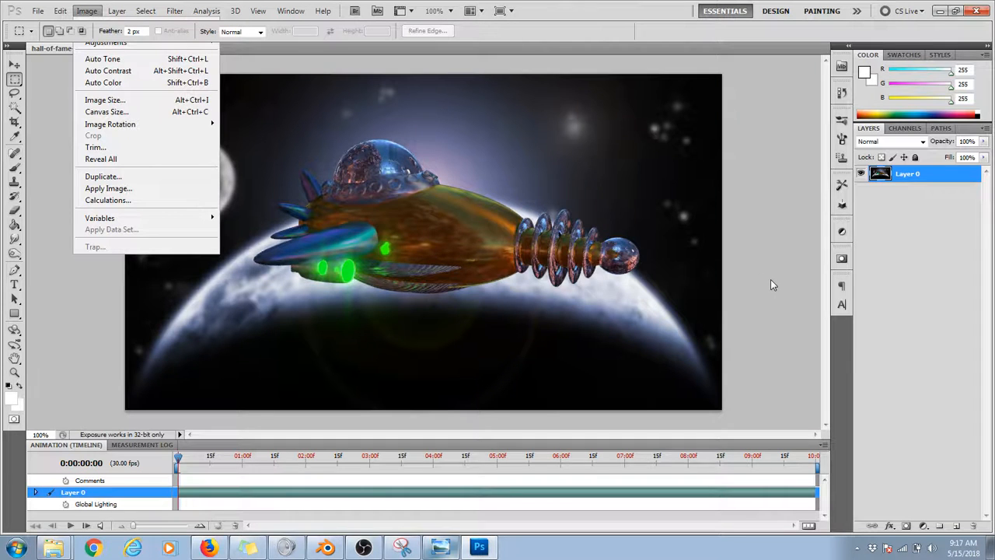
left_click(543, 317)
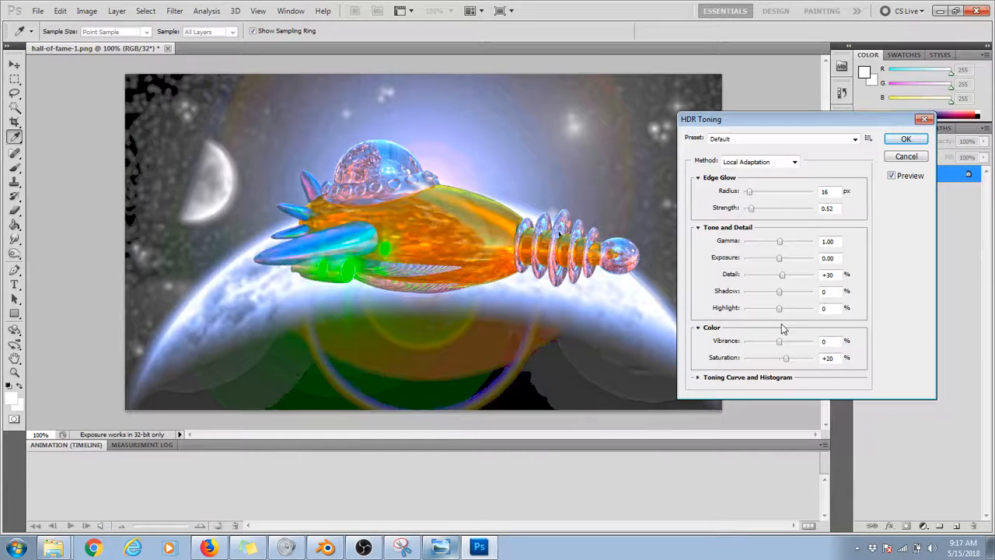
mouse_move(785, 357)
left_mouse_down()
mouse_move(778, 360)
mouse_move(783, 349)
left_mouse_up()
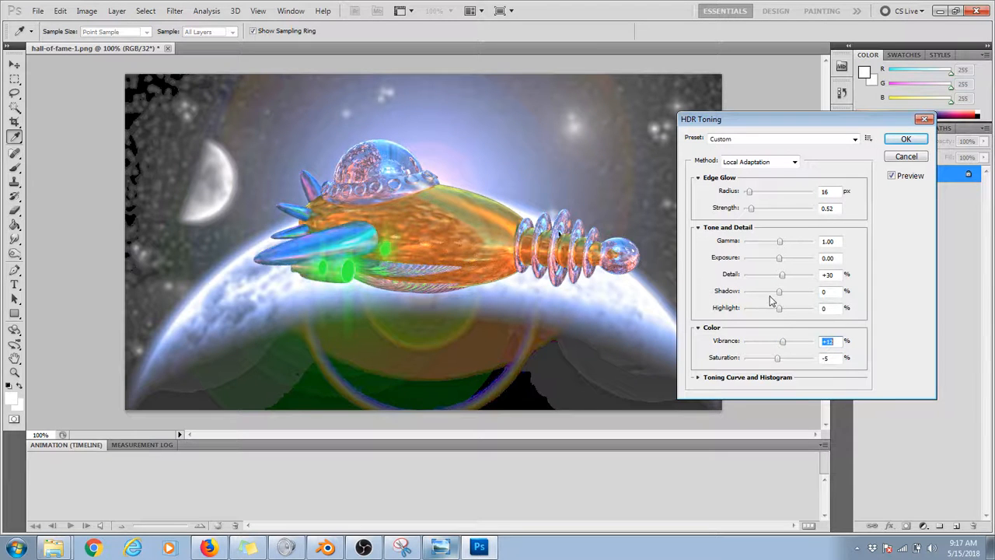
Step: Set the toning to gamma 5.21, exposure -3.20, detail 0%, shadow -100%, vibrance +32% and saturation +5%
left_click_drag(782, 274, 787, 278)
left_click_drag(780, 242, 764, 261)
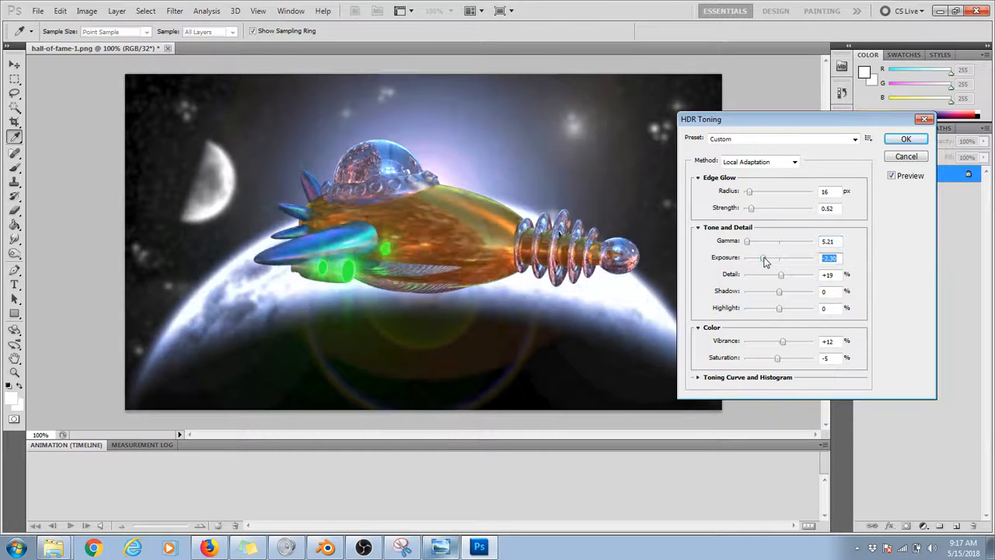
mouse_move(783, 341)
left_mouse_down()
mouse_move(799, 342)
mouse_move(782, 360)
mouse_move(791, 342)
left_mouse_up()
left_click_drag(781, 275, 779, 277)
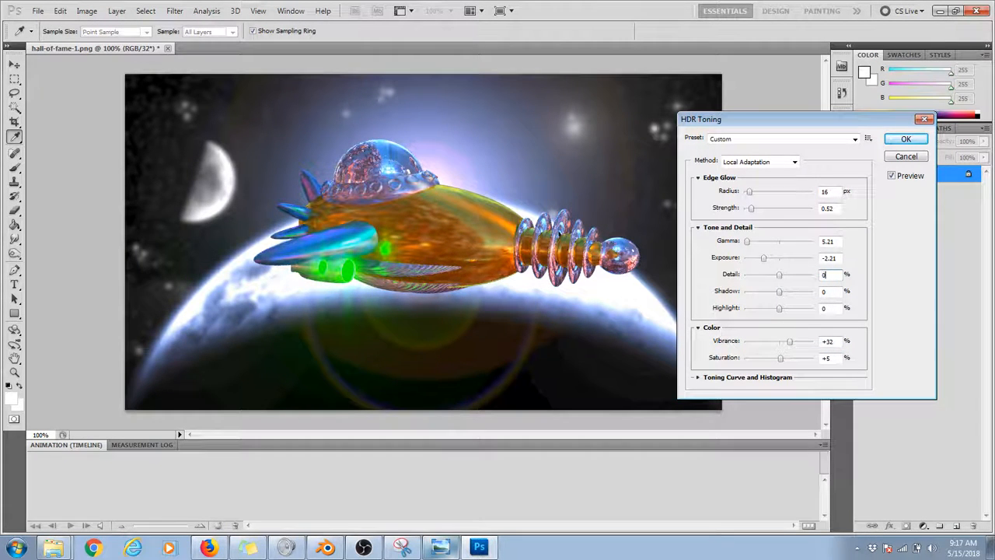
left_click_drag(779, 290, 727, 295)
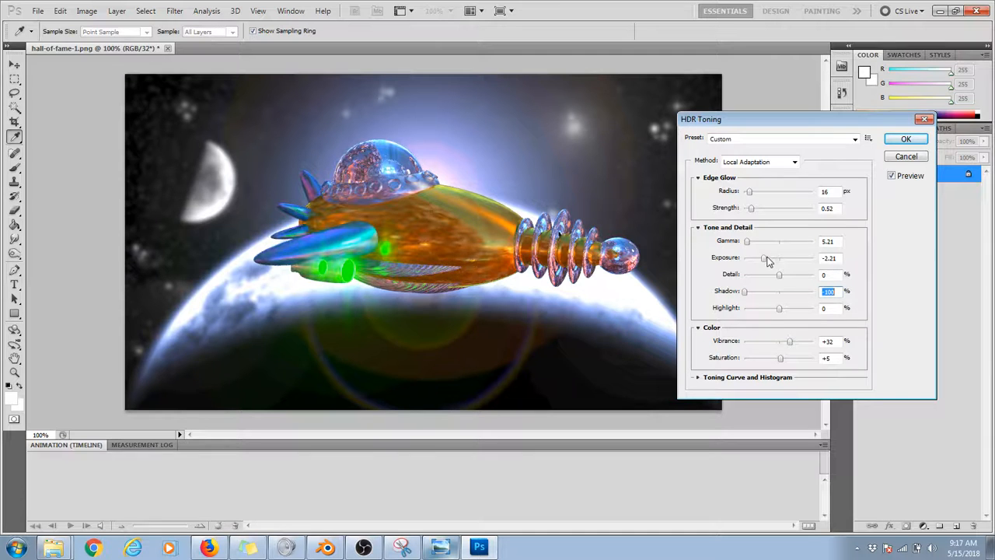
left_click_drag(765, 259, 747, 242)
left_click(746, 242)
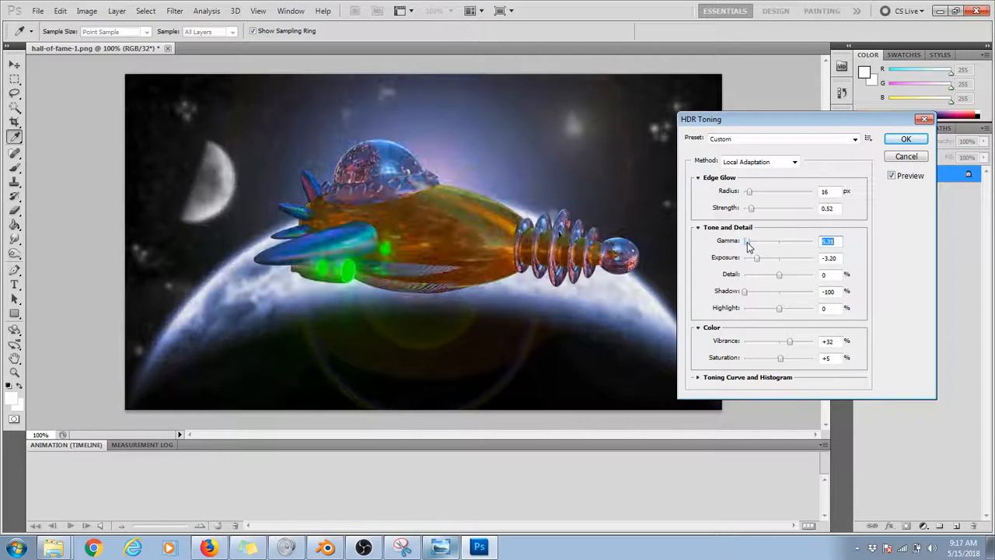
Step: Compare the rocket image repeatedly with and without the HDR Toning preview
left_click(892, 178)
left_click(892, 177)
left_click(892, 178)
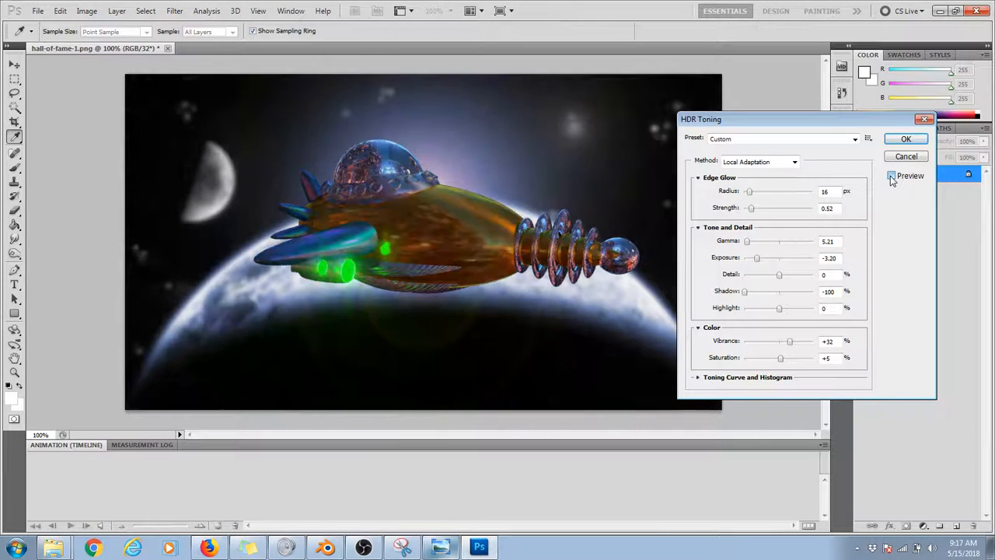
left_click(891, 177)
left_click(892, 177)
left_click(892, 177)
left_click(892, 178)
left_click(892, 177)
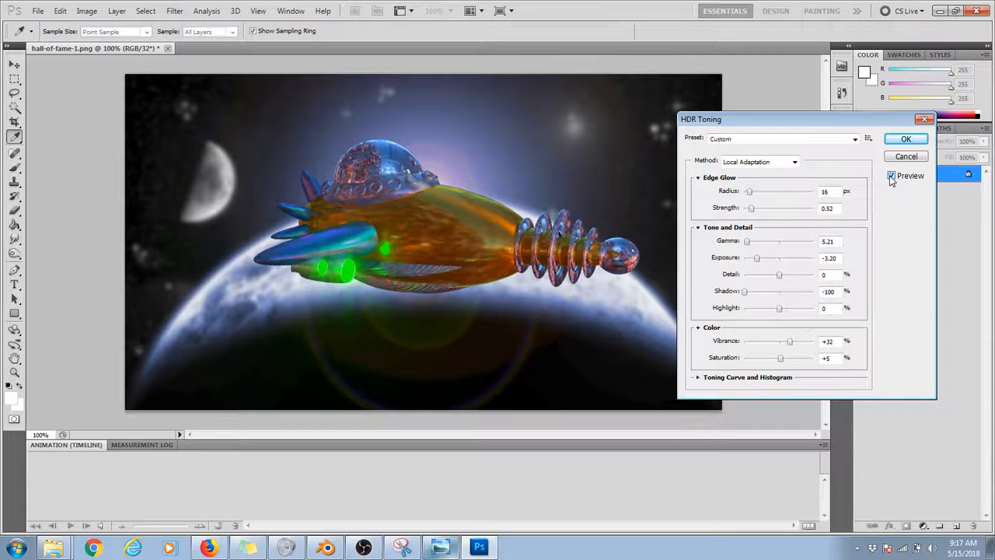
left_click(892, 177)
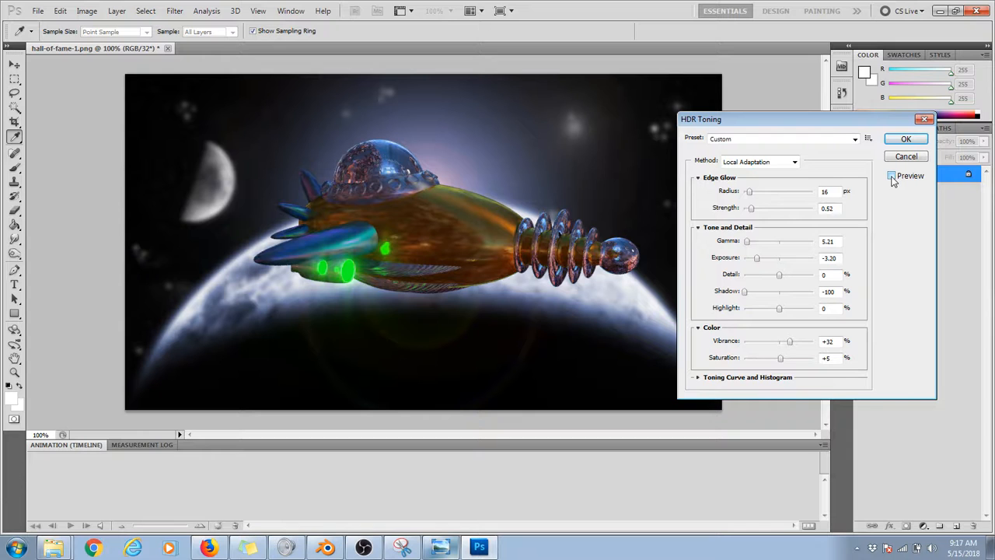
left_click(892, 178)
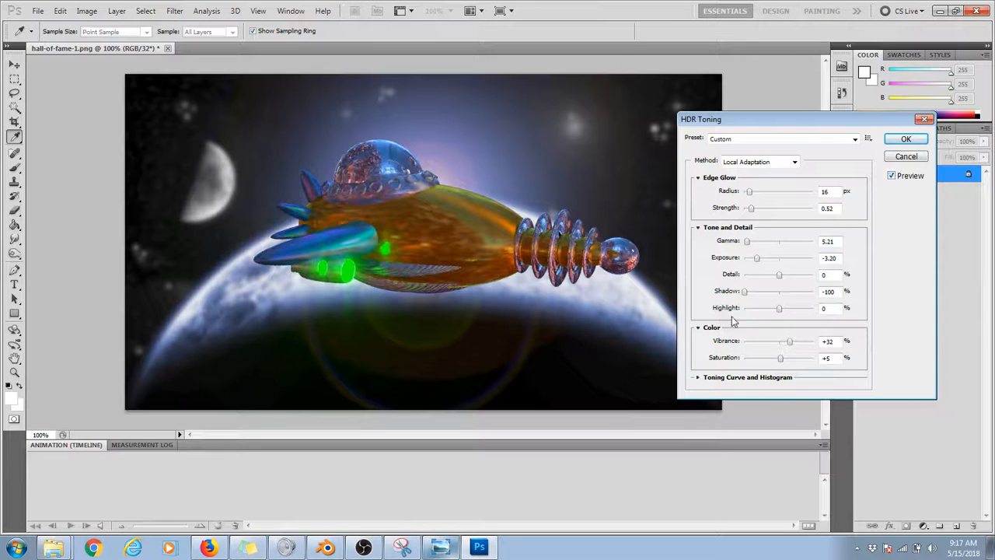
Step: Set the vibrance to +26%, and try the highlight at +100% and at a smaller positive value
left_click_drag(790, 342, 790, 345)
left_click_drag(779, 309, 806, 311)
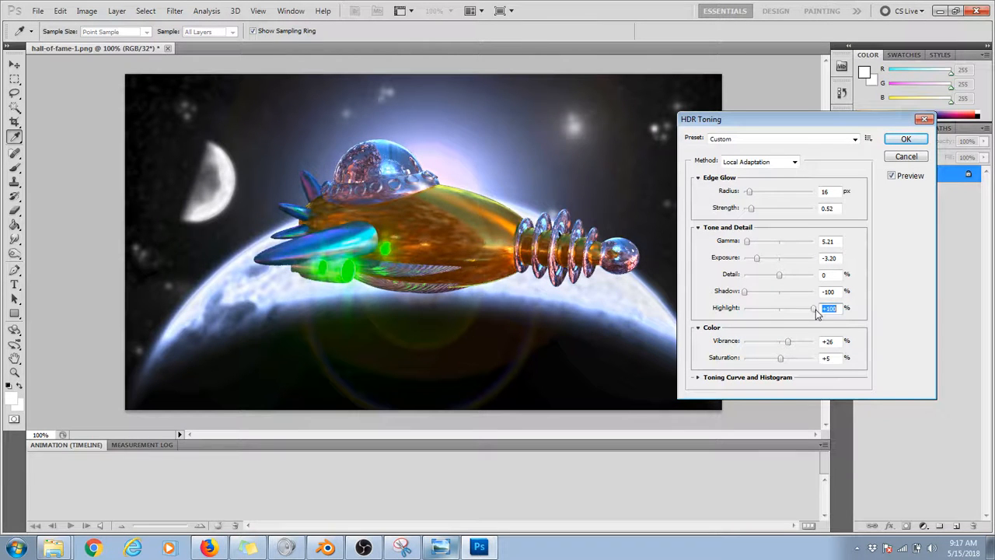
left_click_drag(806, 310, 790, 311)
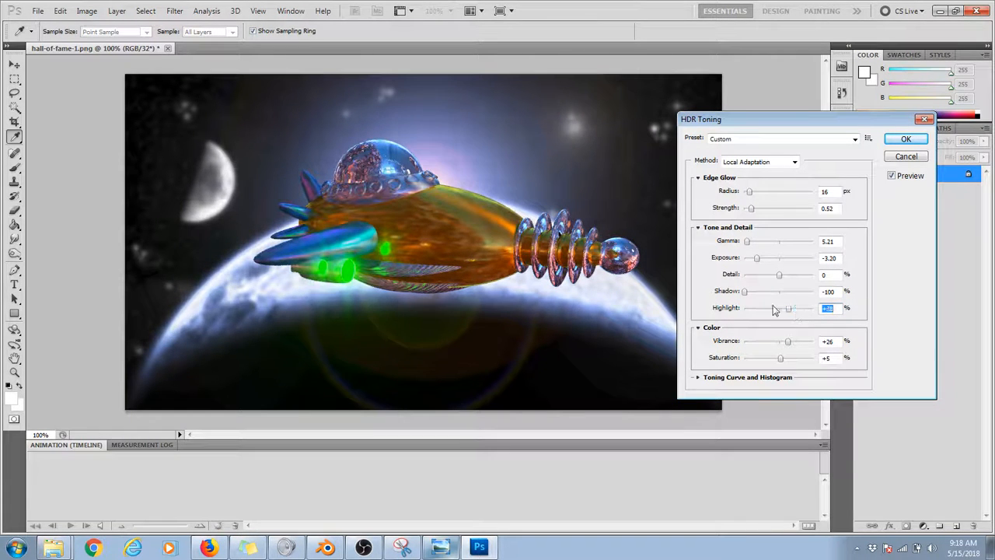
Step: Cancel the HDR Toning and quit Photoshop without saving changes to hall-of-fame-1.png
left_click(906, 160)
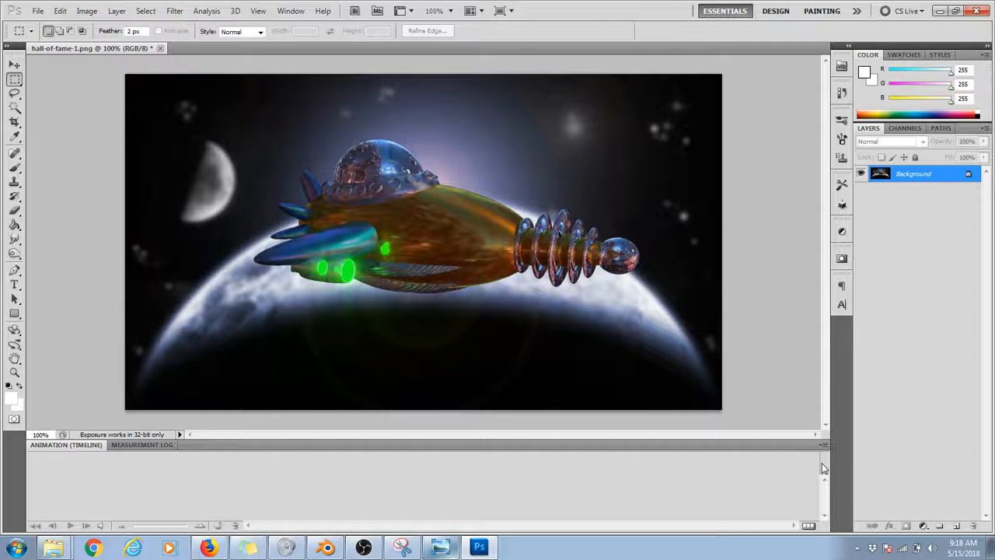
left_click(976, 12)
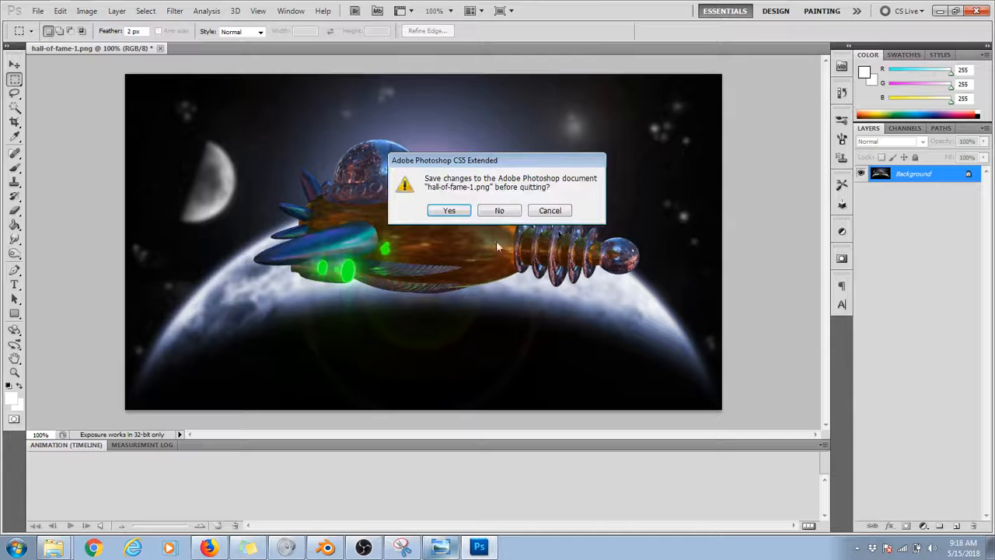
left_click(510, 213)
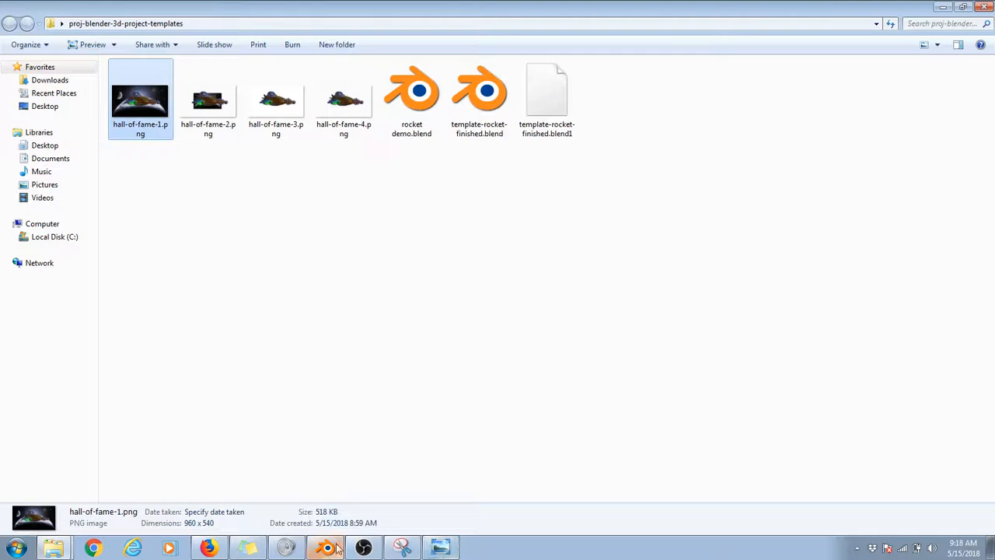